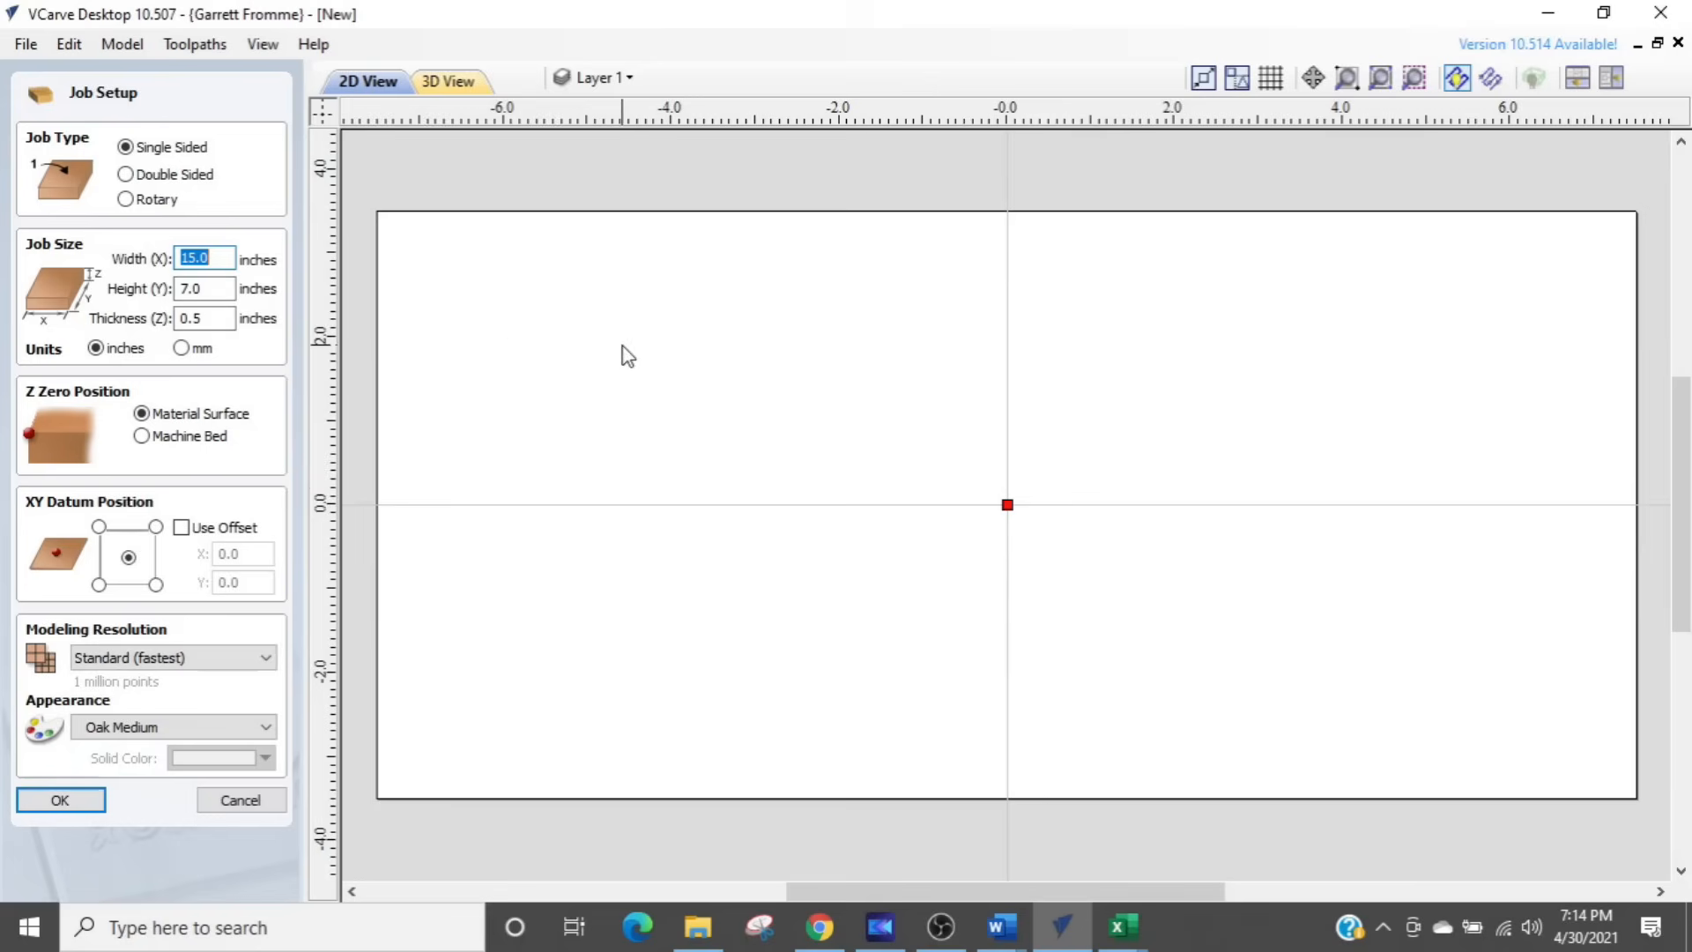
Step: Set the job size to 10 inches wide by 4.5 inches high and accept the job setup
{"action": "type", "text": "10"}
{"action": "key", "text": "Tab"}
{"action": "type", "text": "4"}
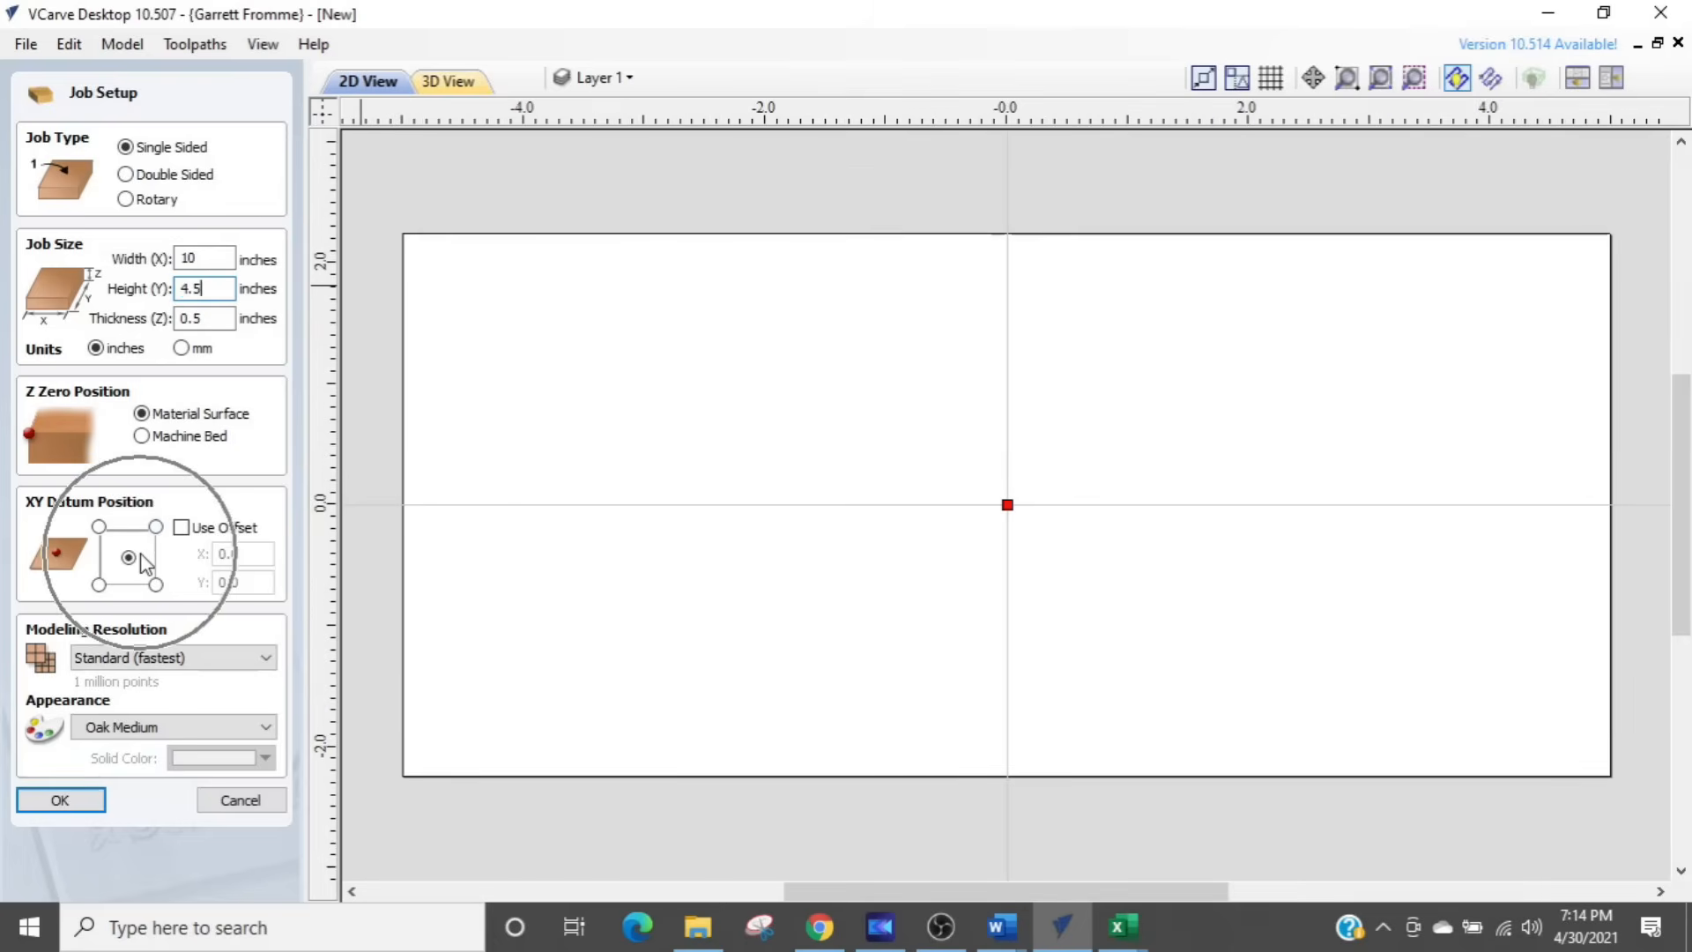
{"action": "left_click", "coordinate": [58, 799]}
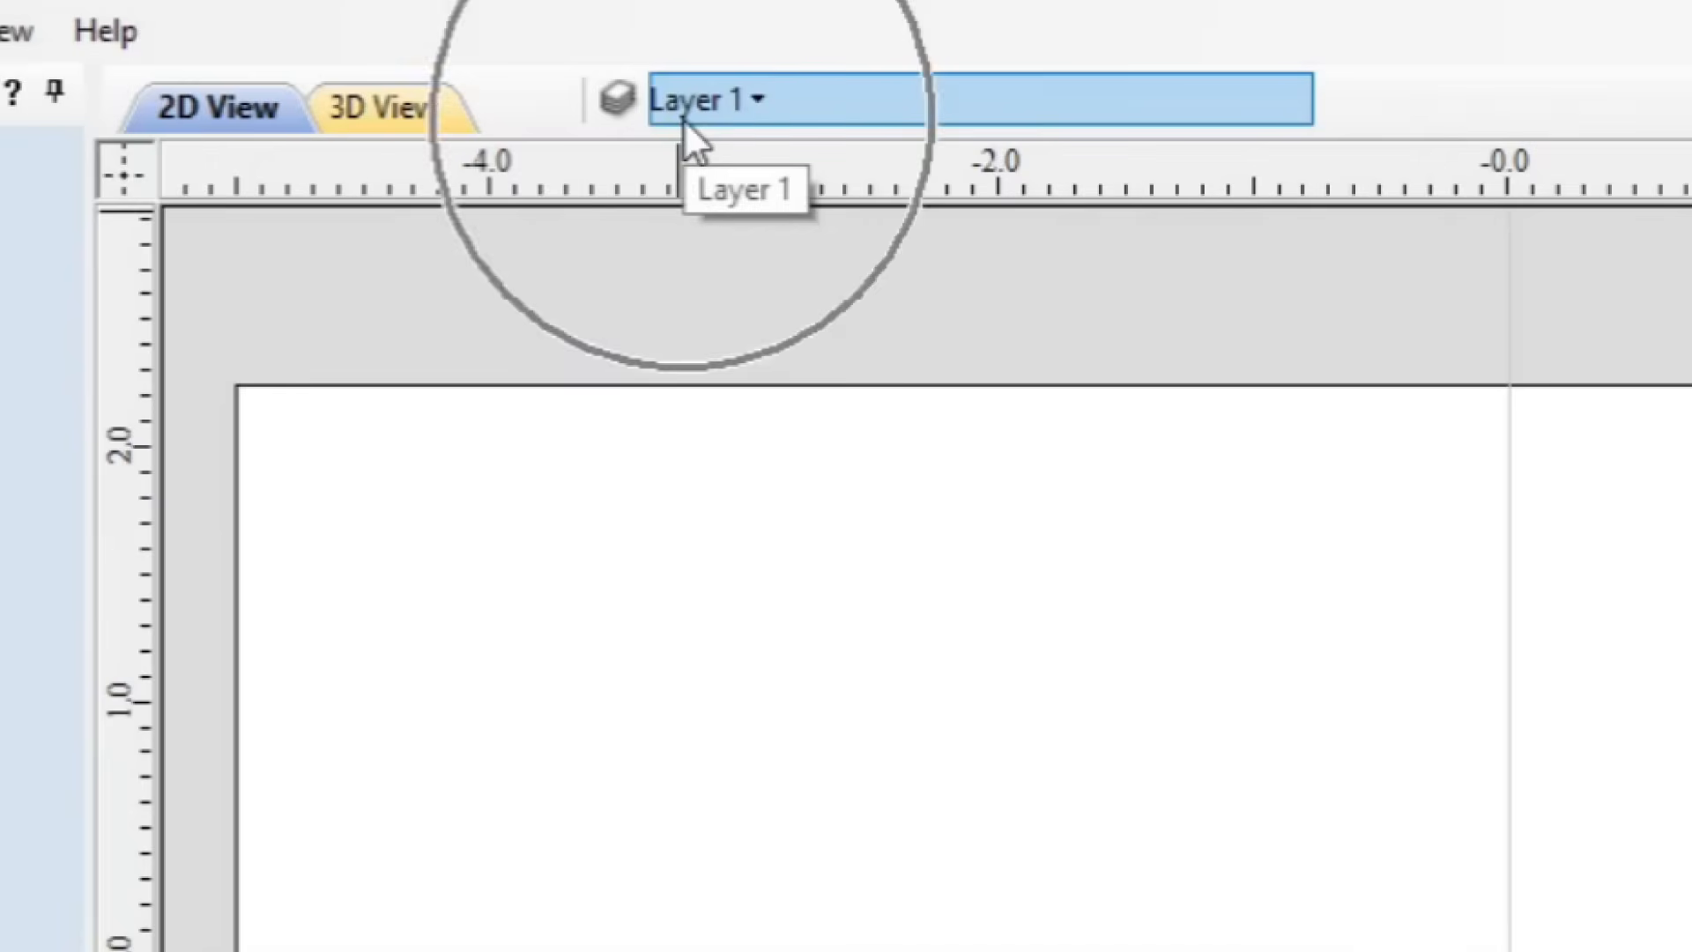
Step: Add three new layers to the job, in addition to Layer 1
{"action": "left_click", "coordinate": [683, 119]}
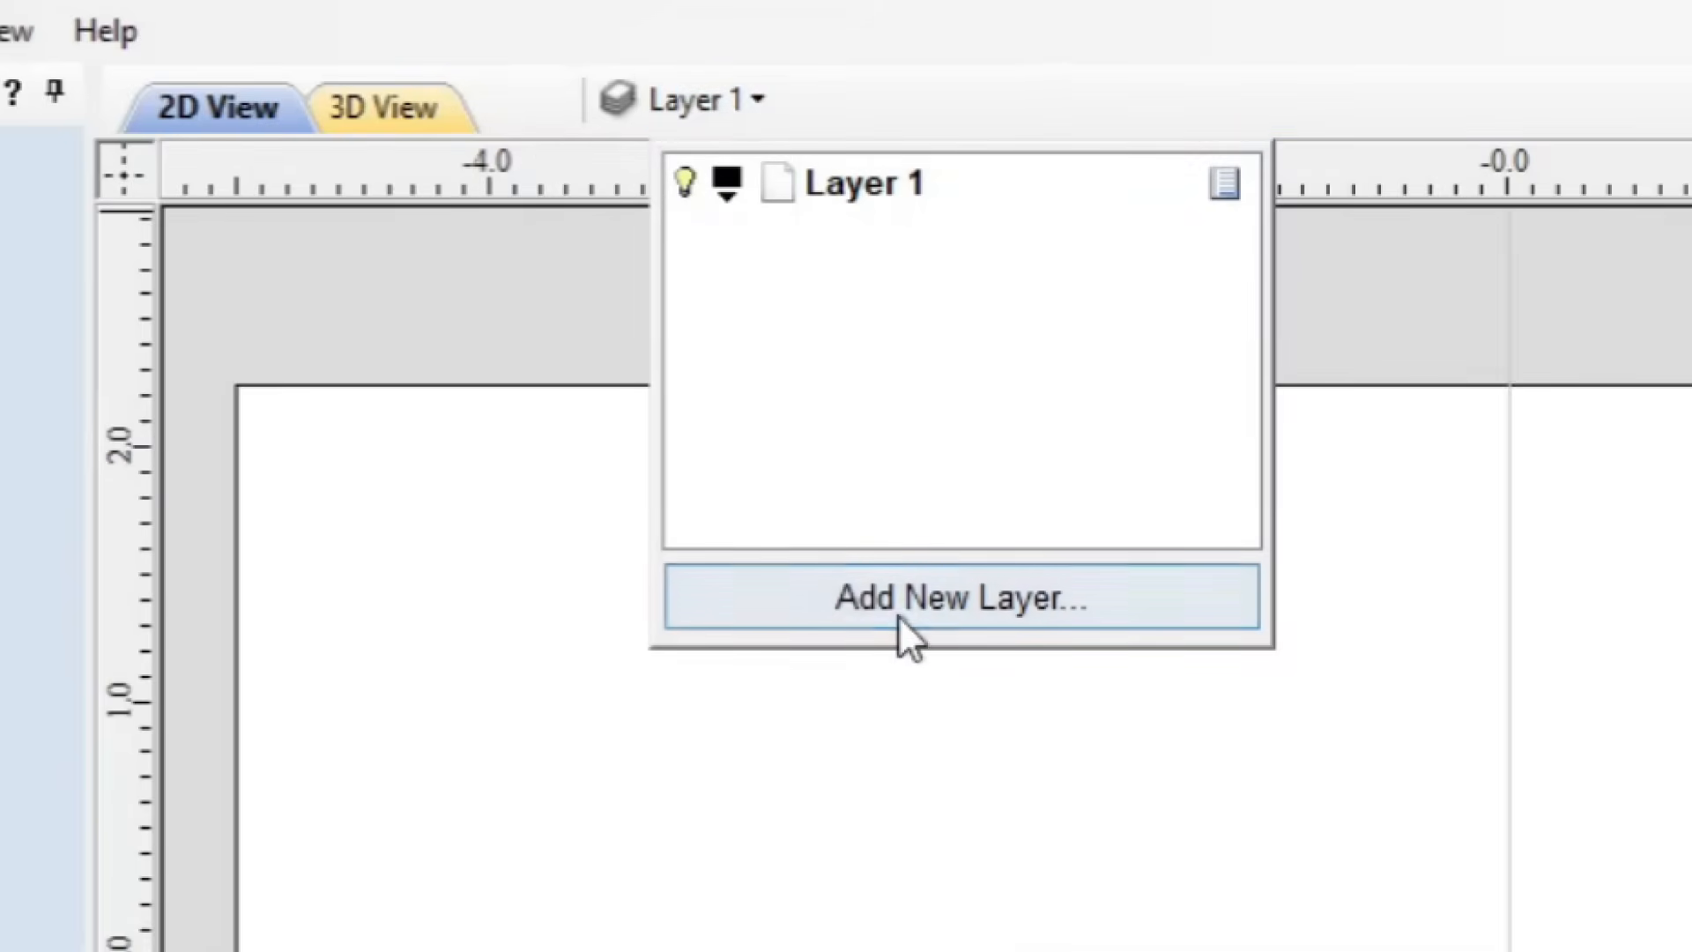
{"action": "double_click", "coordinate": [919, 601]}
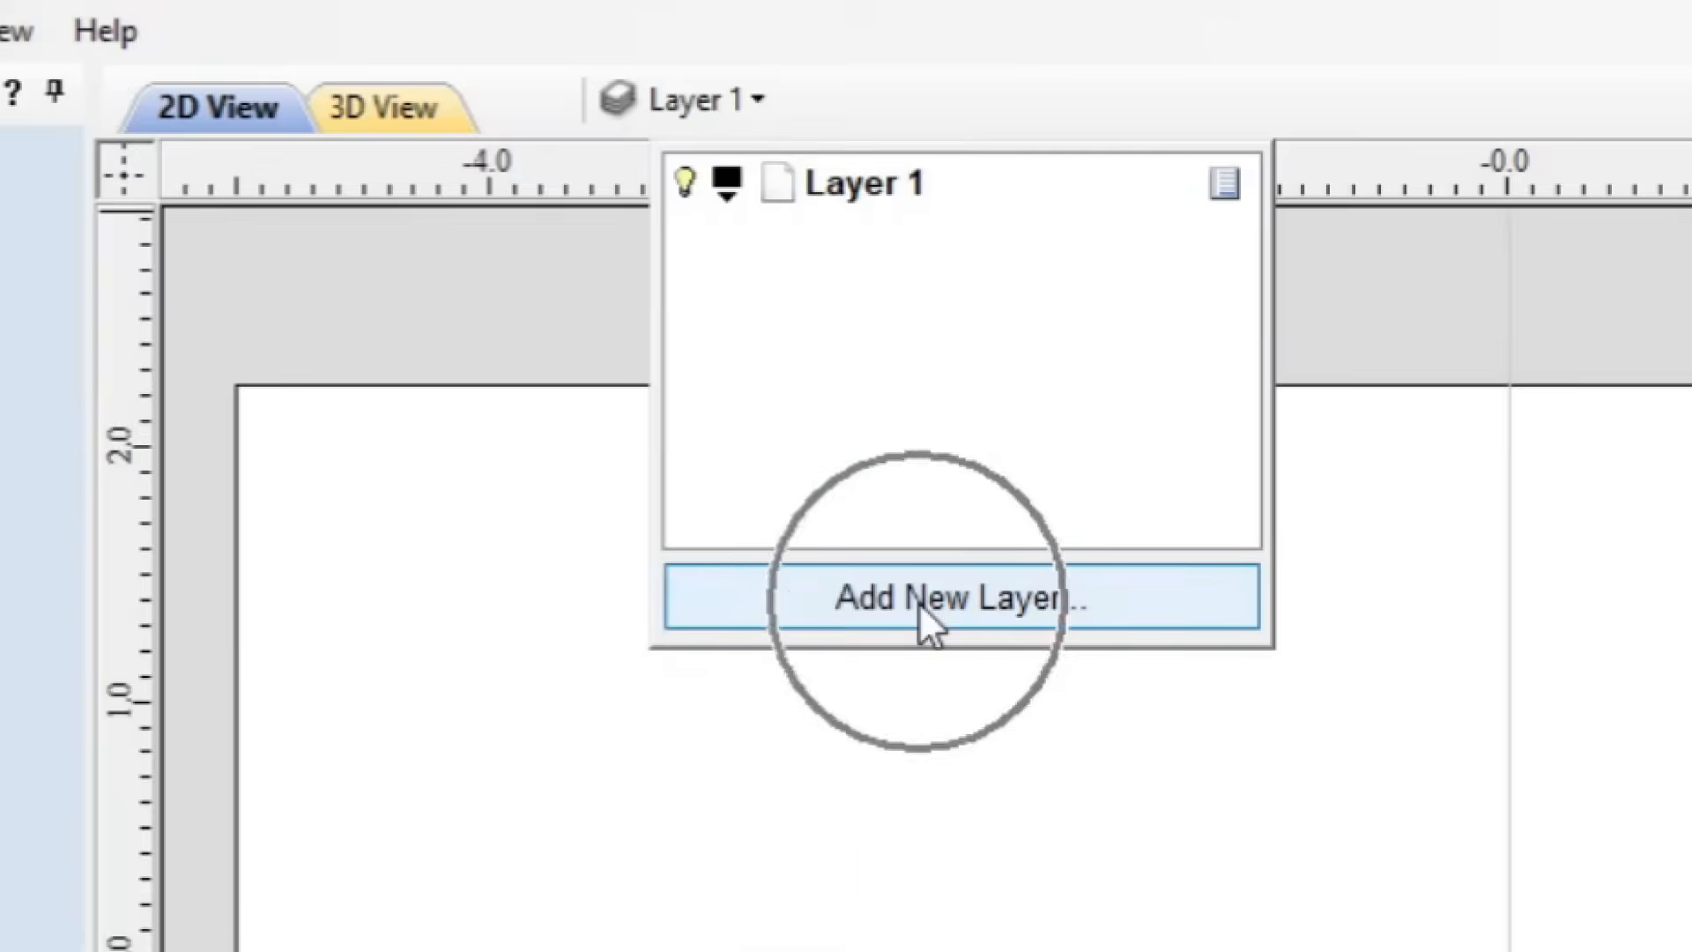
{"action": "left_click", "coordinate": [918, 601]}
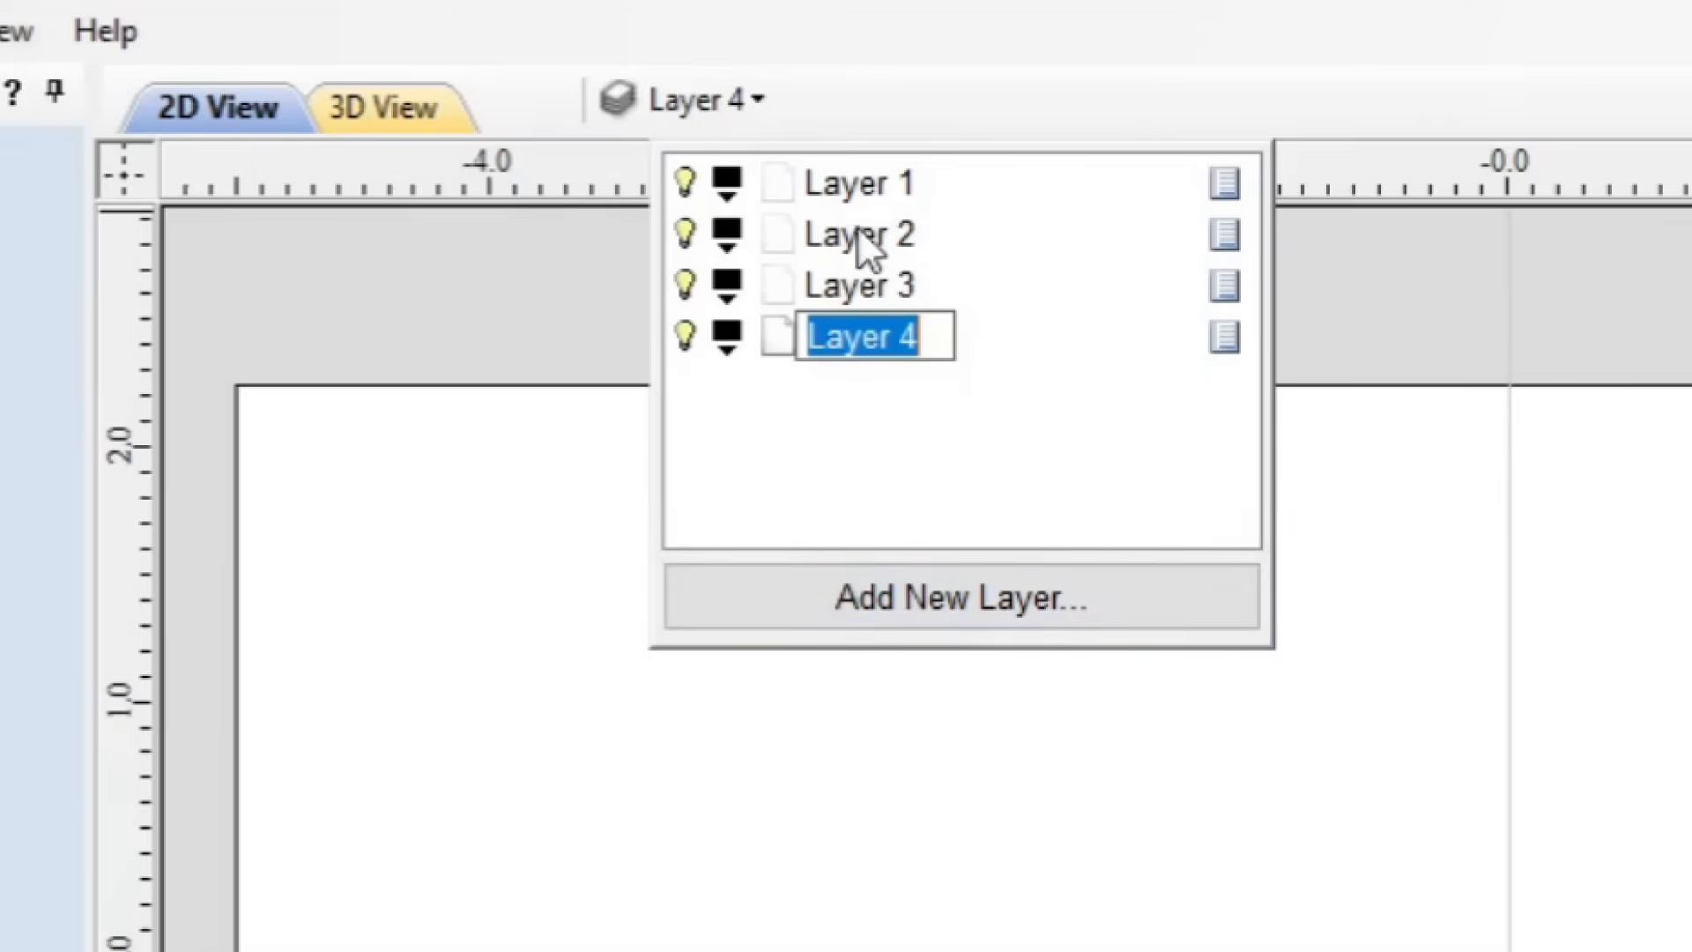
Step: Rename Layer 1 as "Top text - love"
{"action": "left_click", "coordinate": [837, 190]}
{"action": "left_click", "coordinate": [837, 190]}
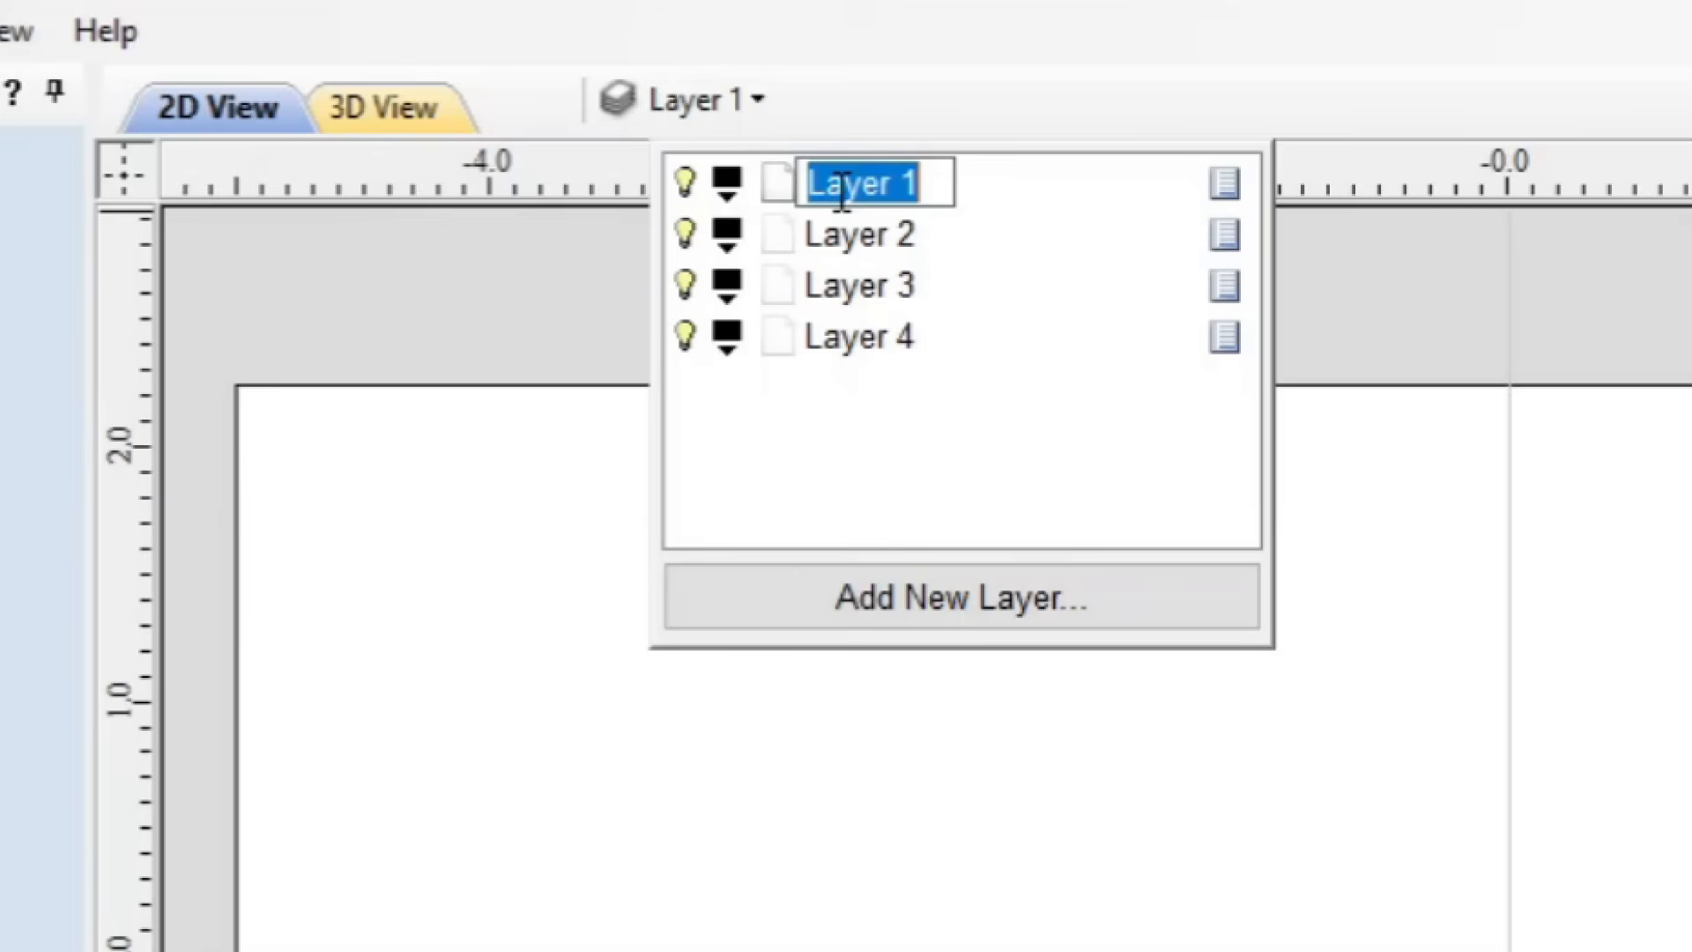
{"action": "type", "text": "Top "}
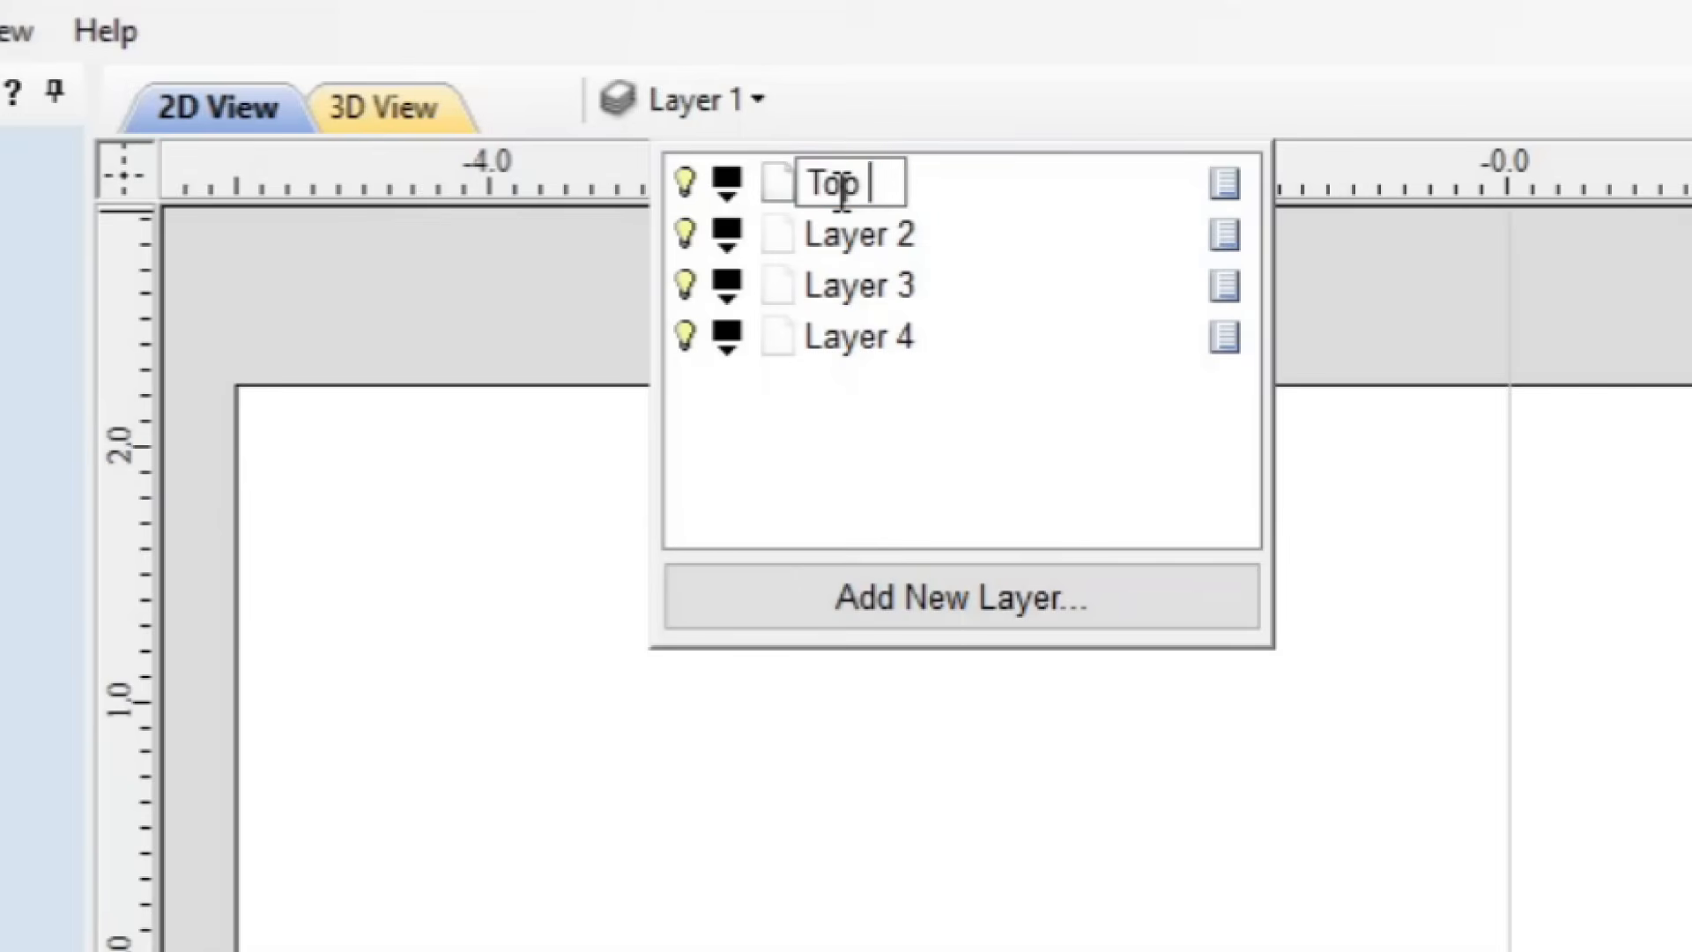
{"action": "type", "text": "text - love"}
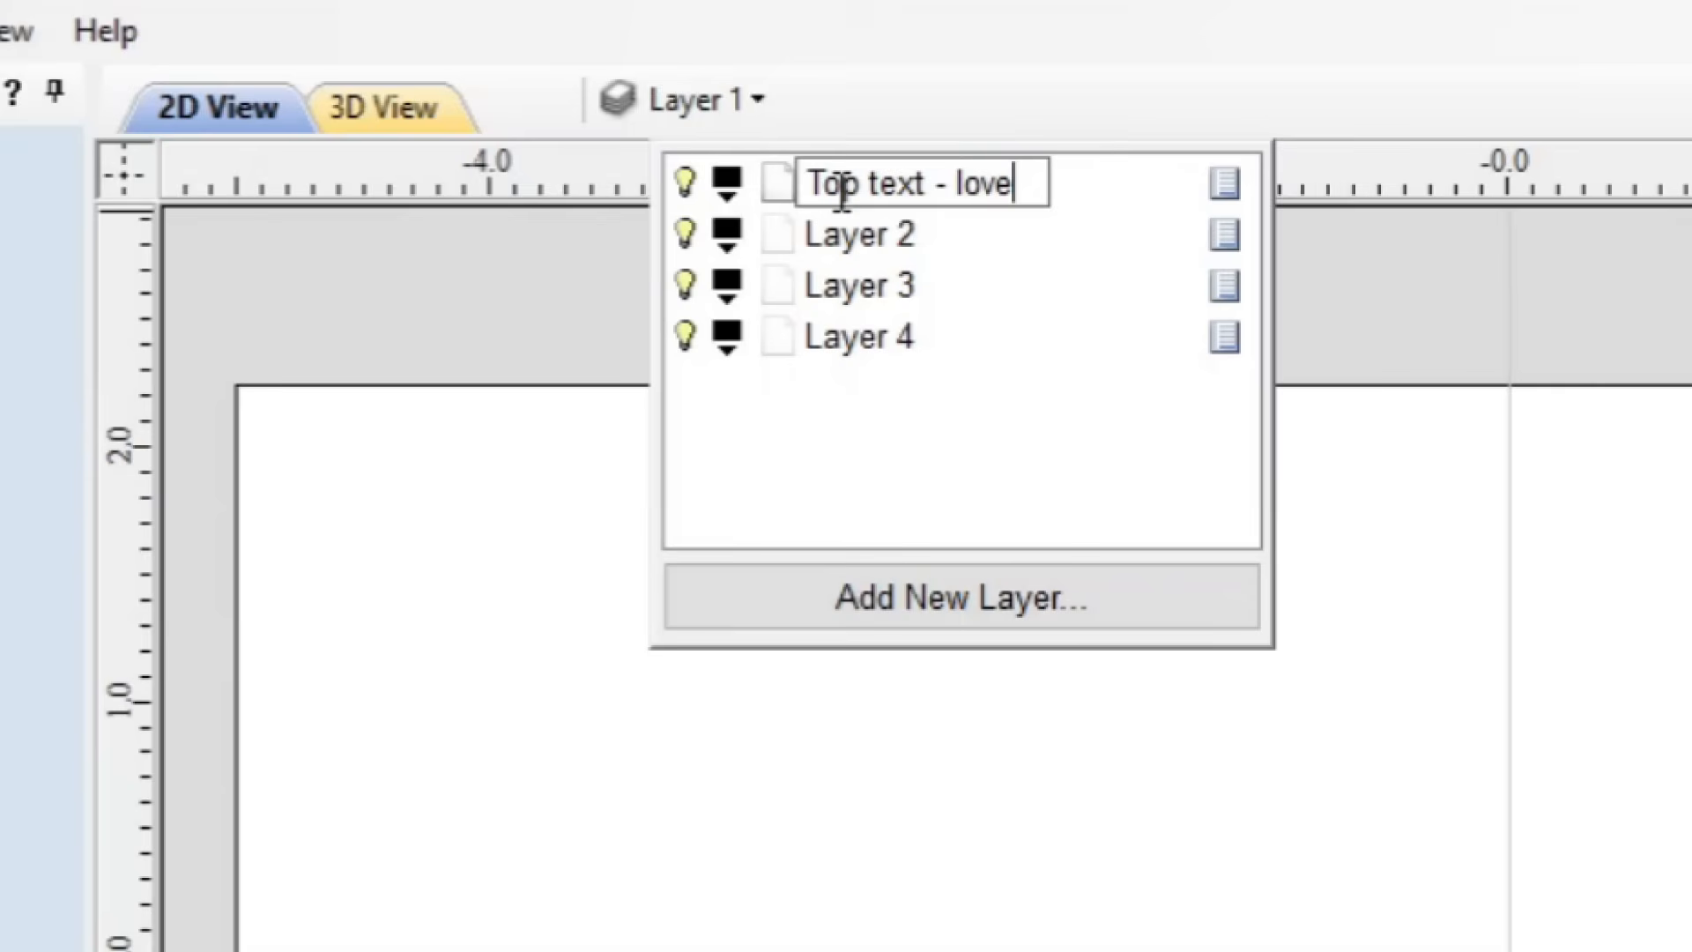
Step: Rename Layer 2 as "second text - mom"
{"action": "left_click", "coordinate": [880, 236]}
{"action": "left_click", "coordinate": [880, 236]}
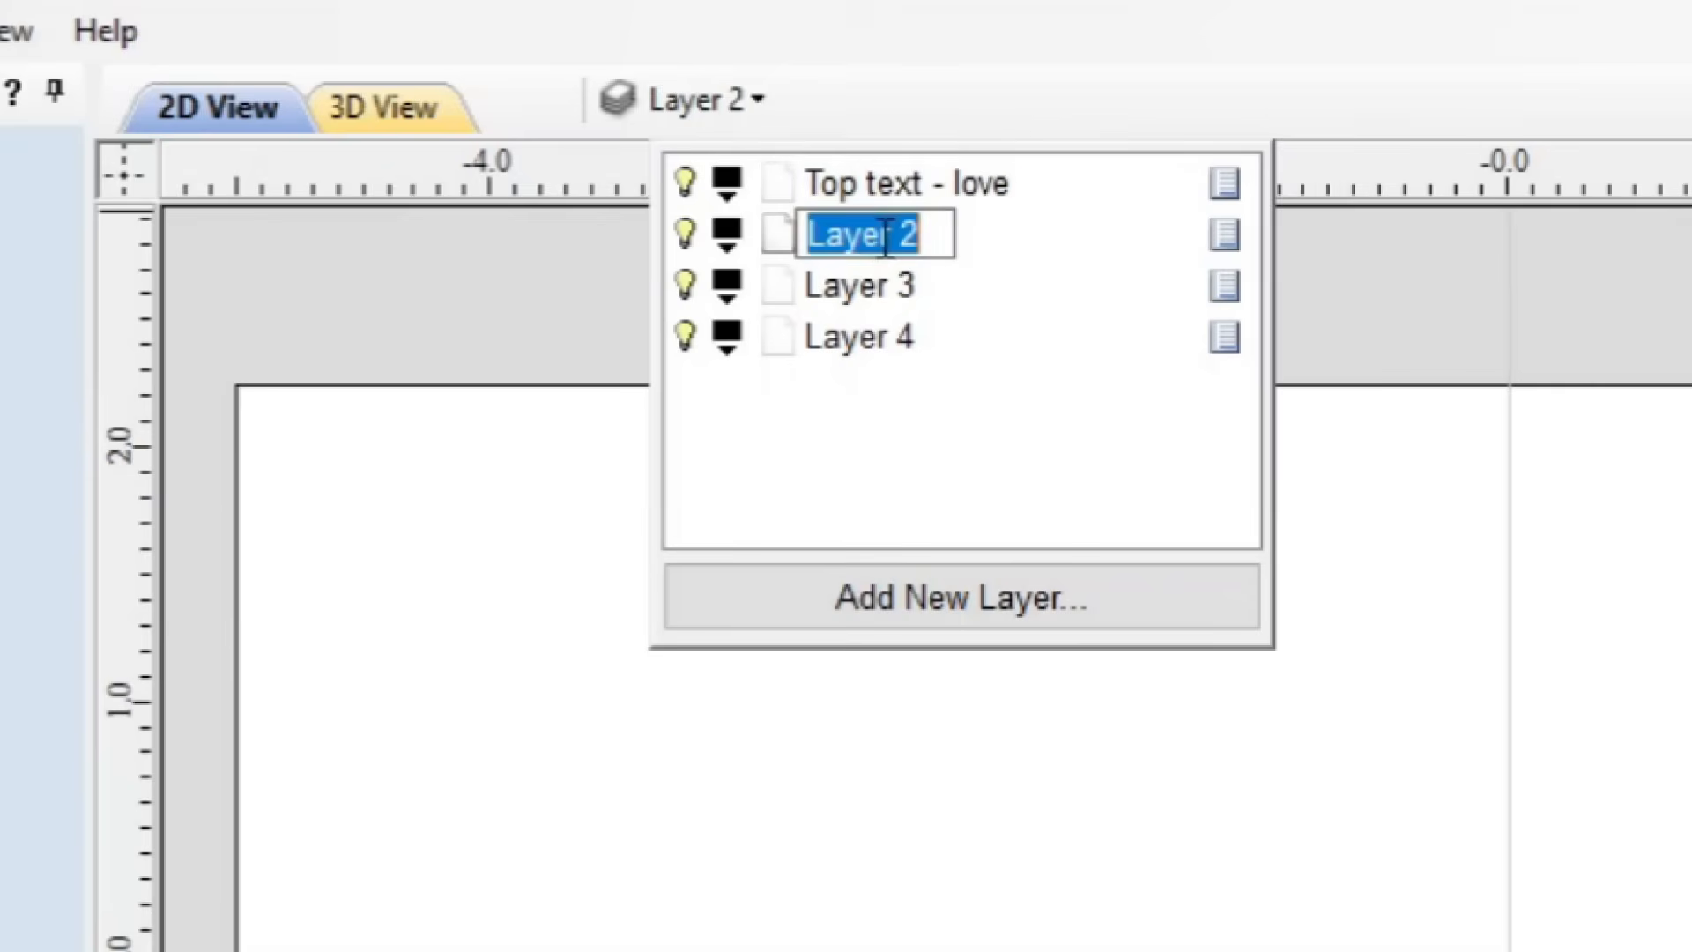
{"action": "type", "text": "sec"}
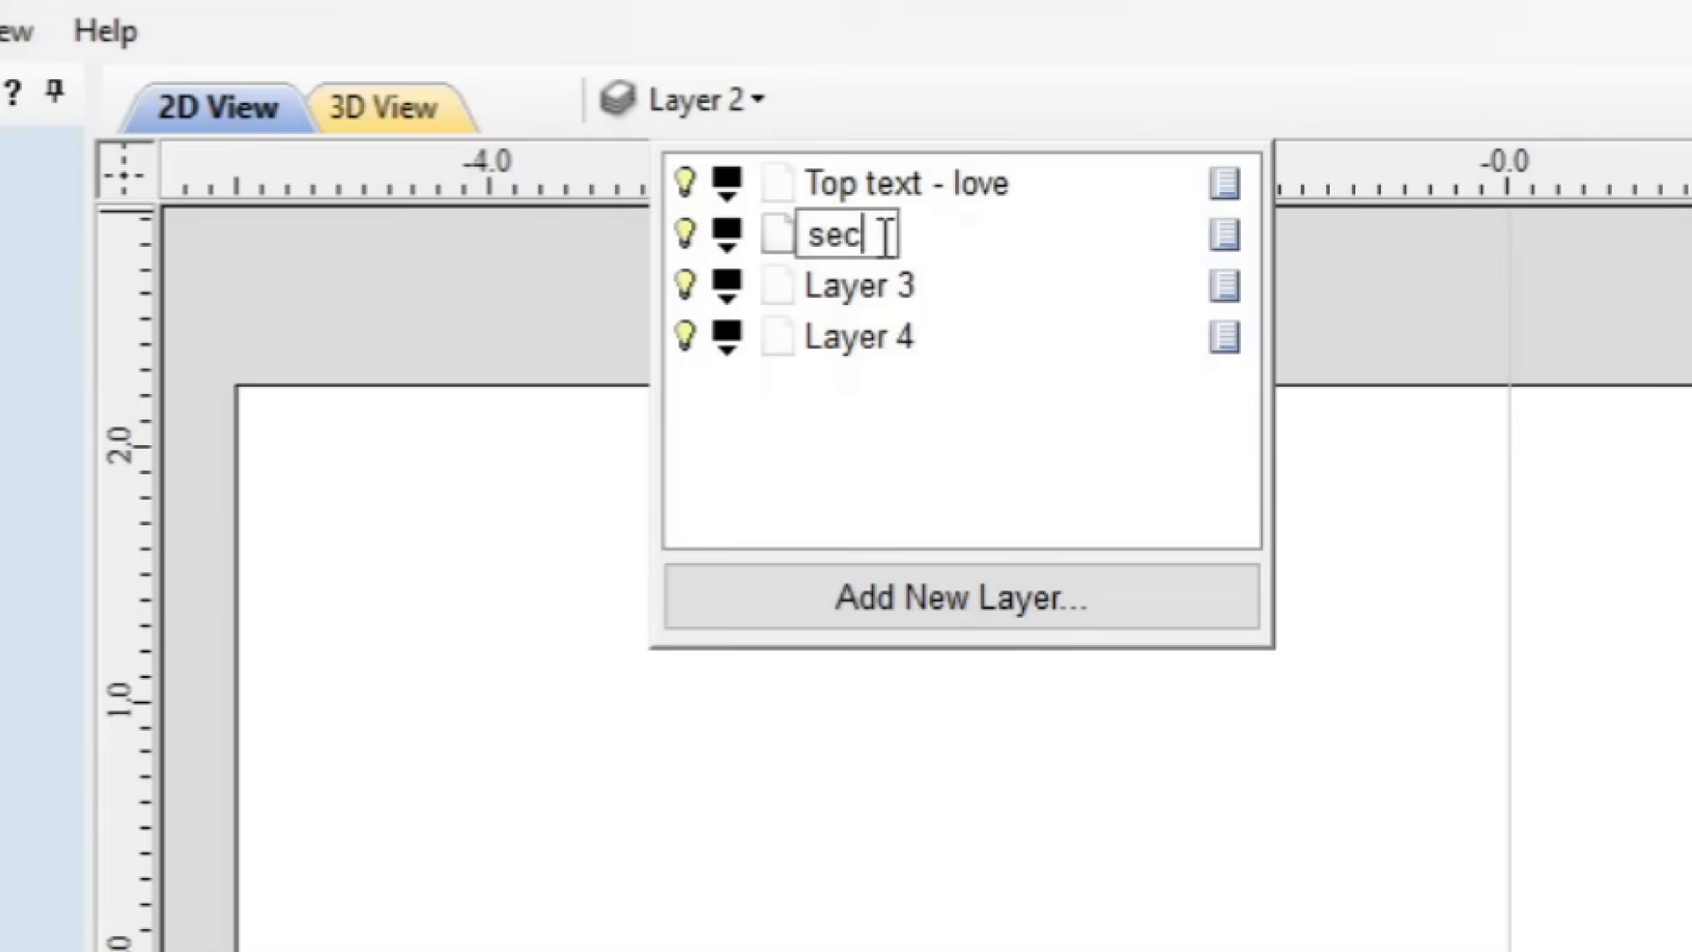
{"action": "type", "text": "ond text"}
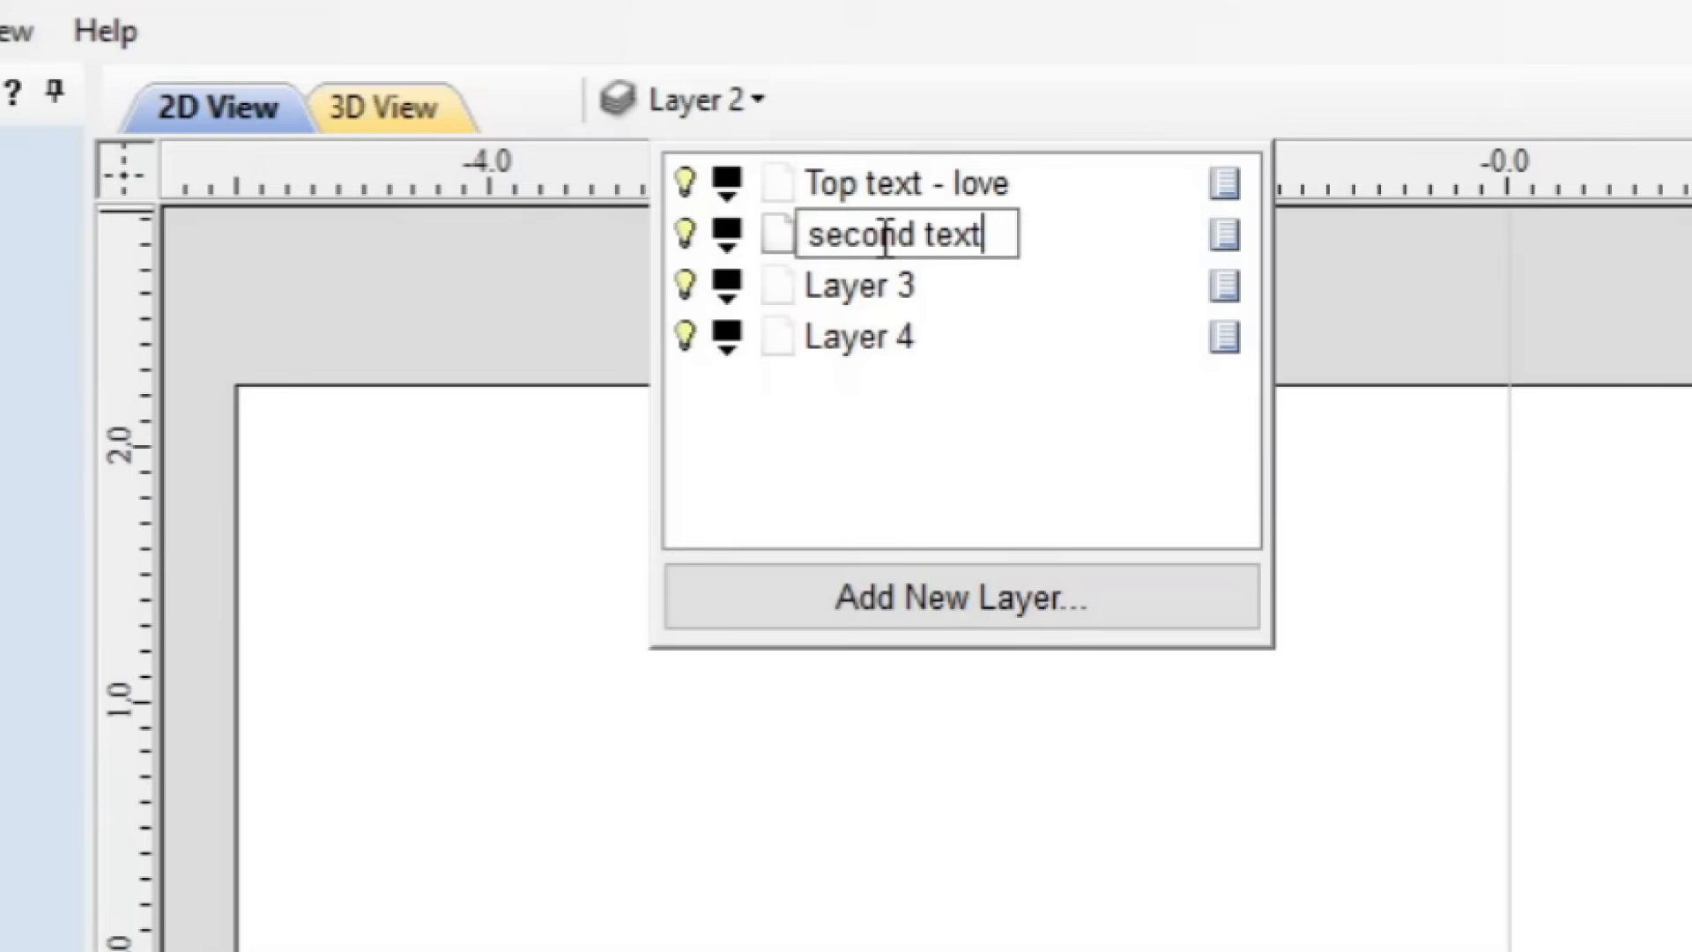
{"action": "type", "text": " - mom"}
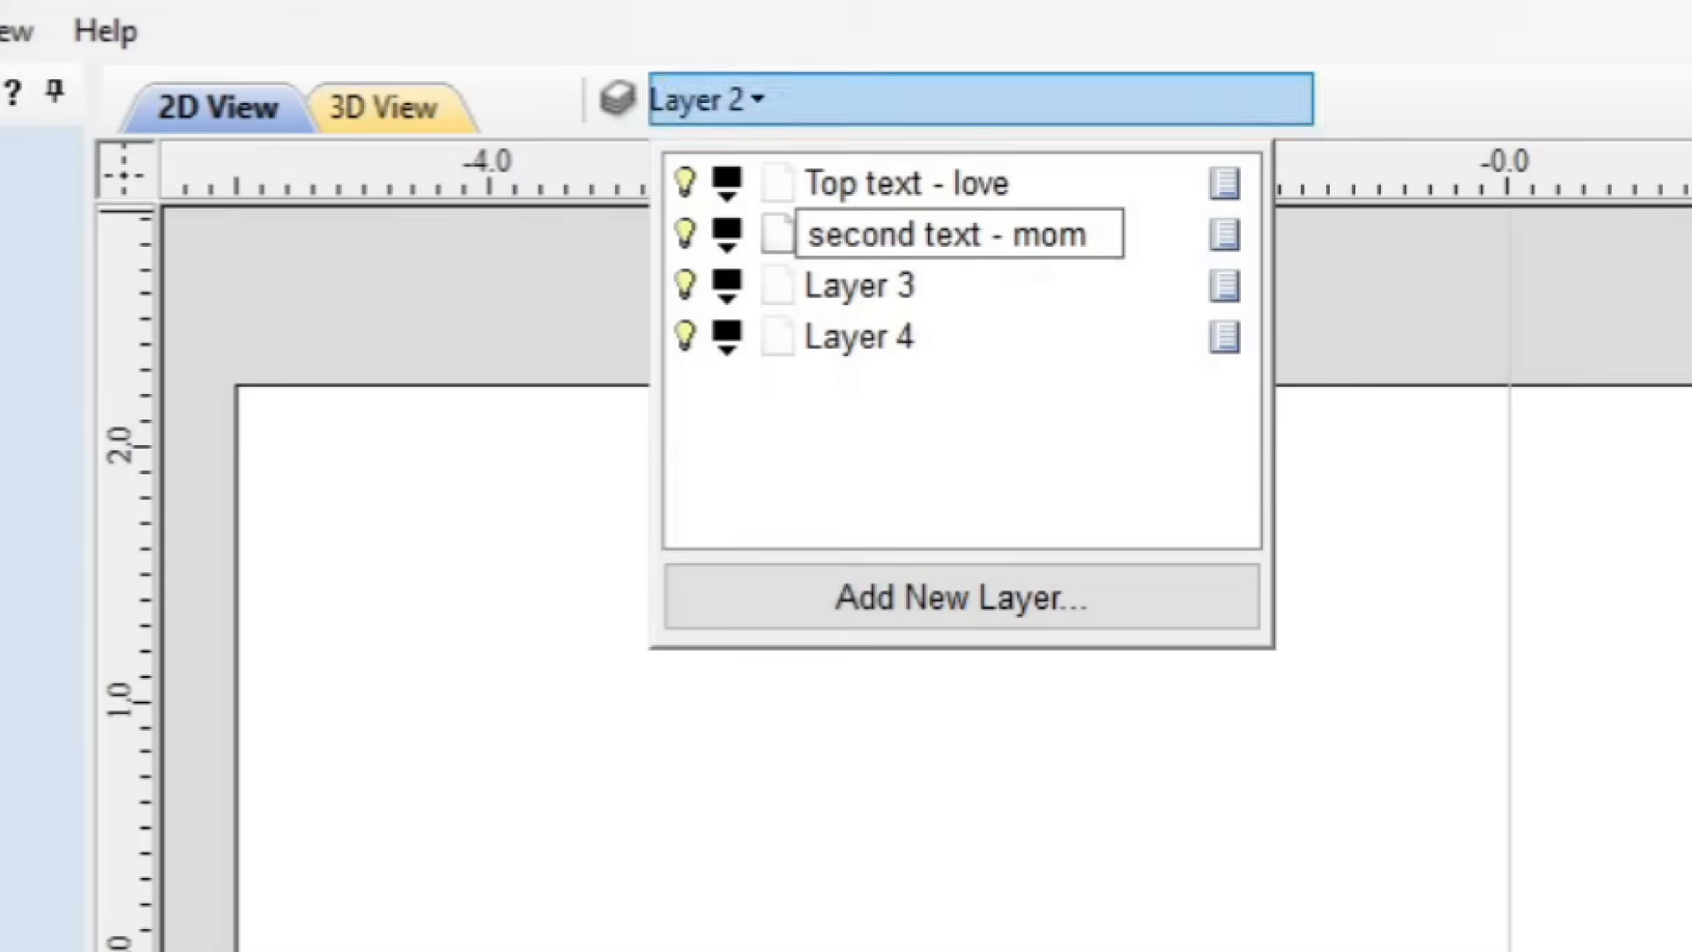
{"action": "key", "text": "Return"}
Step: Rename Layer 3 as "boundary"
{"action": "left_click", "coordinate": [820, 300]}
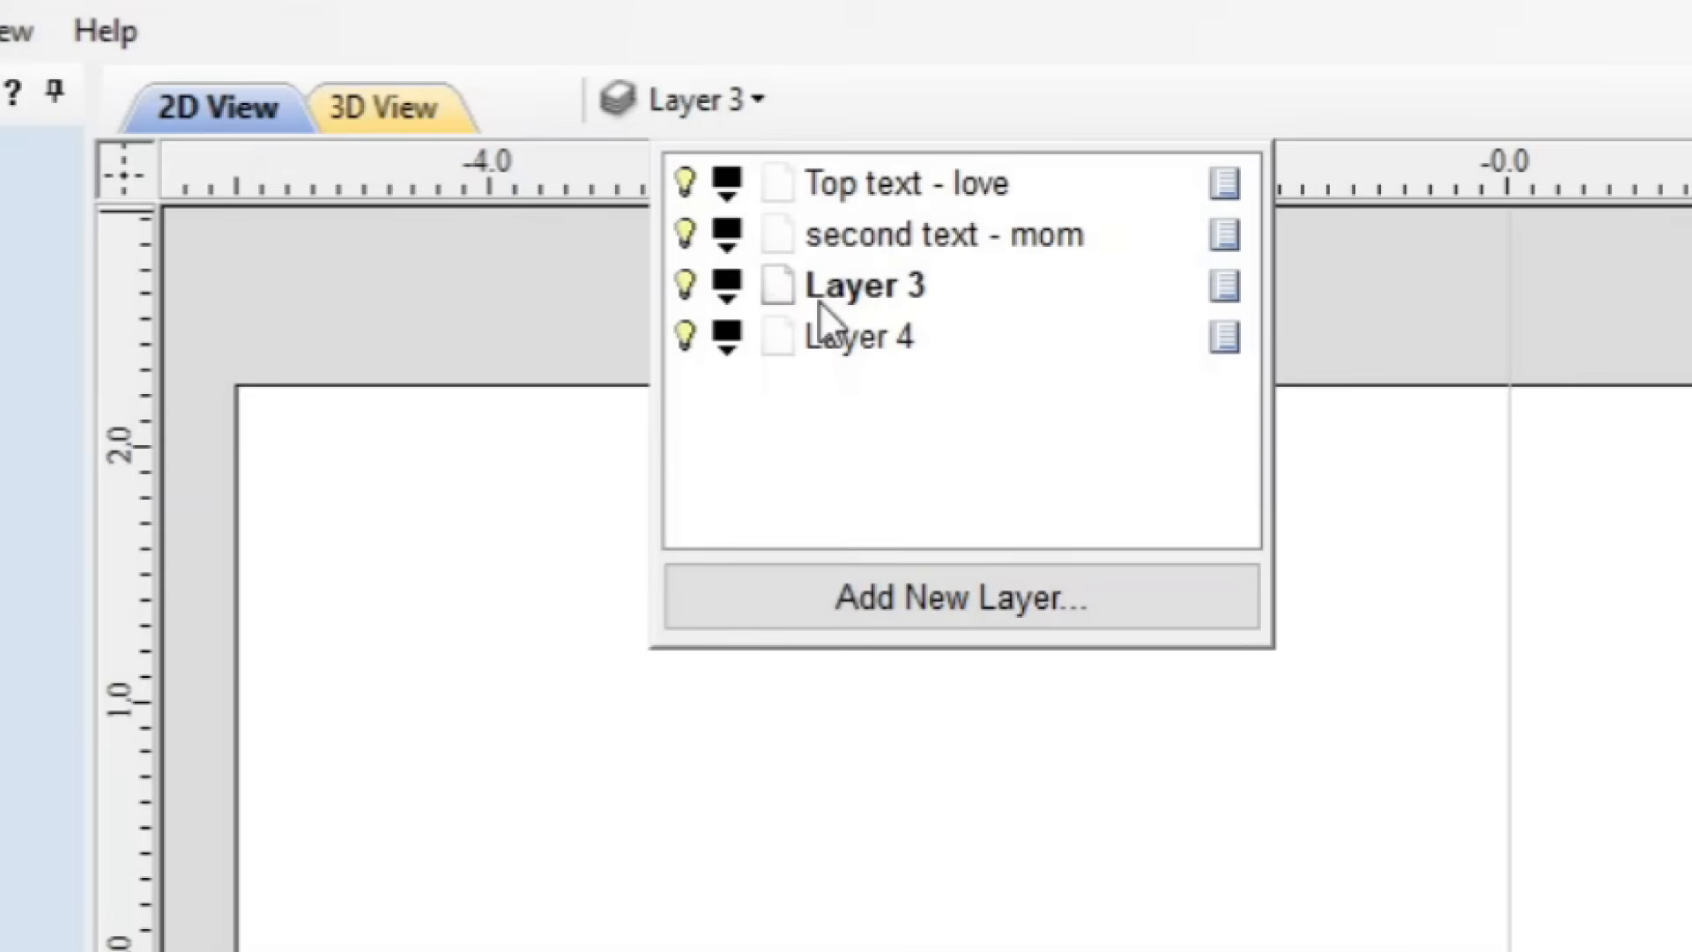
{"action": "left_click", "coordinate": [819, 299]}
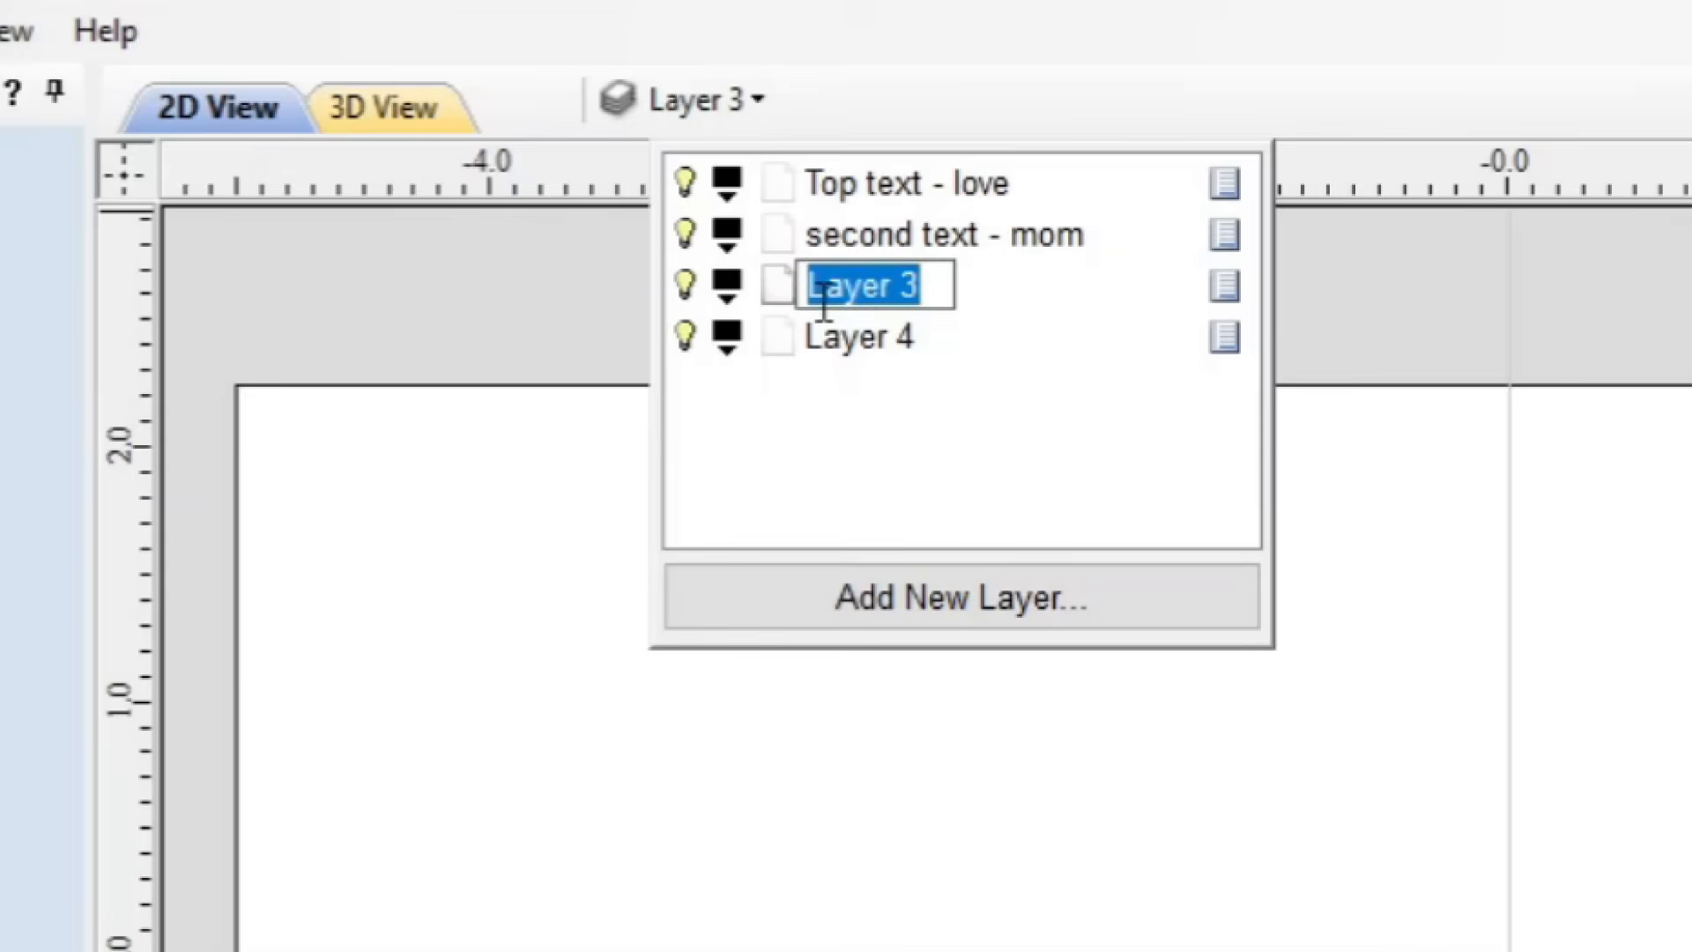
{"action": "type", "text": "boundary"}
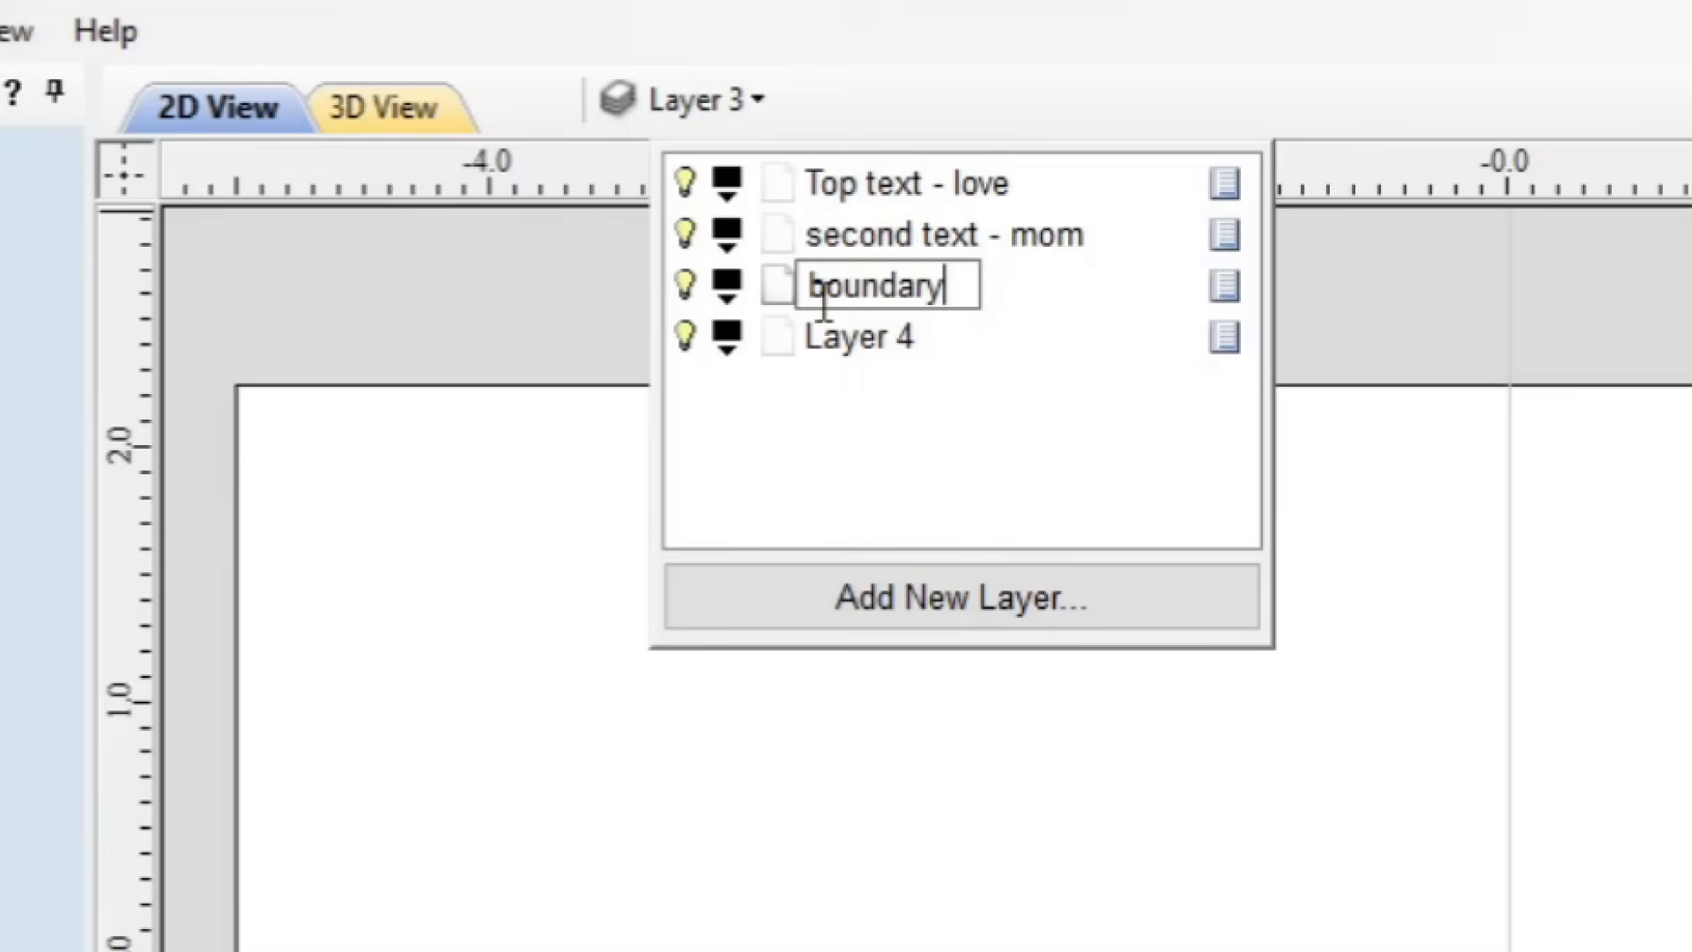
Step: Rename Layer 4 as "merged"
{"action": "left_click", "coordinate": [841, 348]}
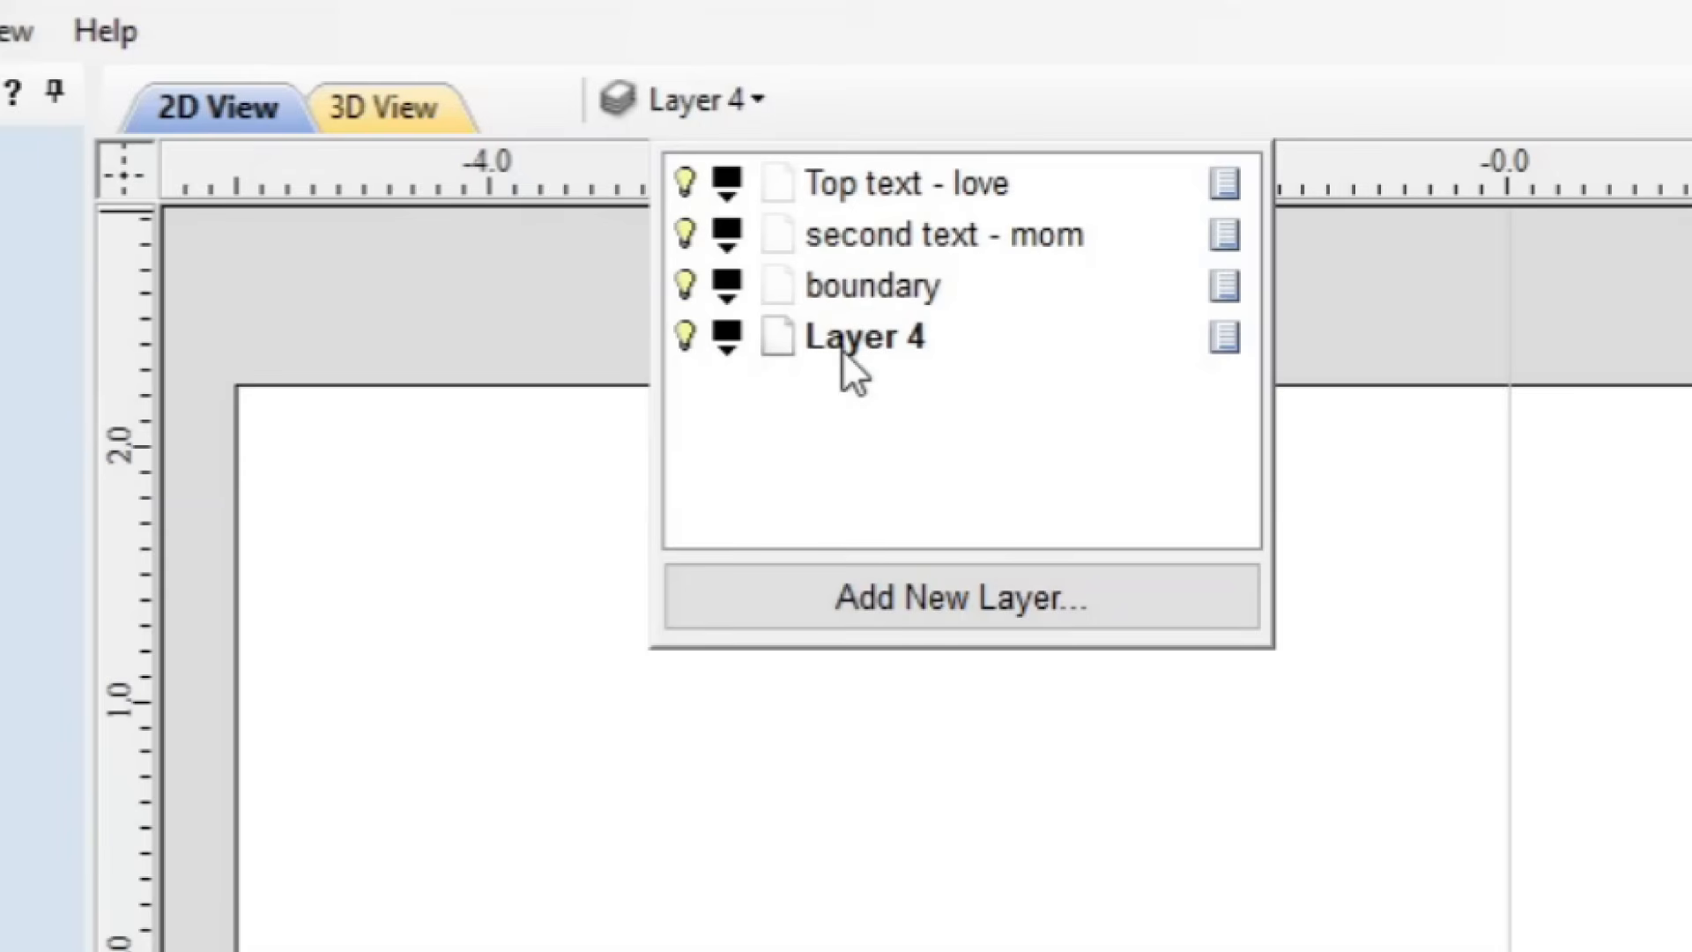
{"action": "double_click", "coordinate": [844, 350]}
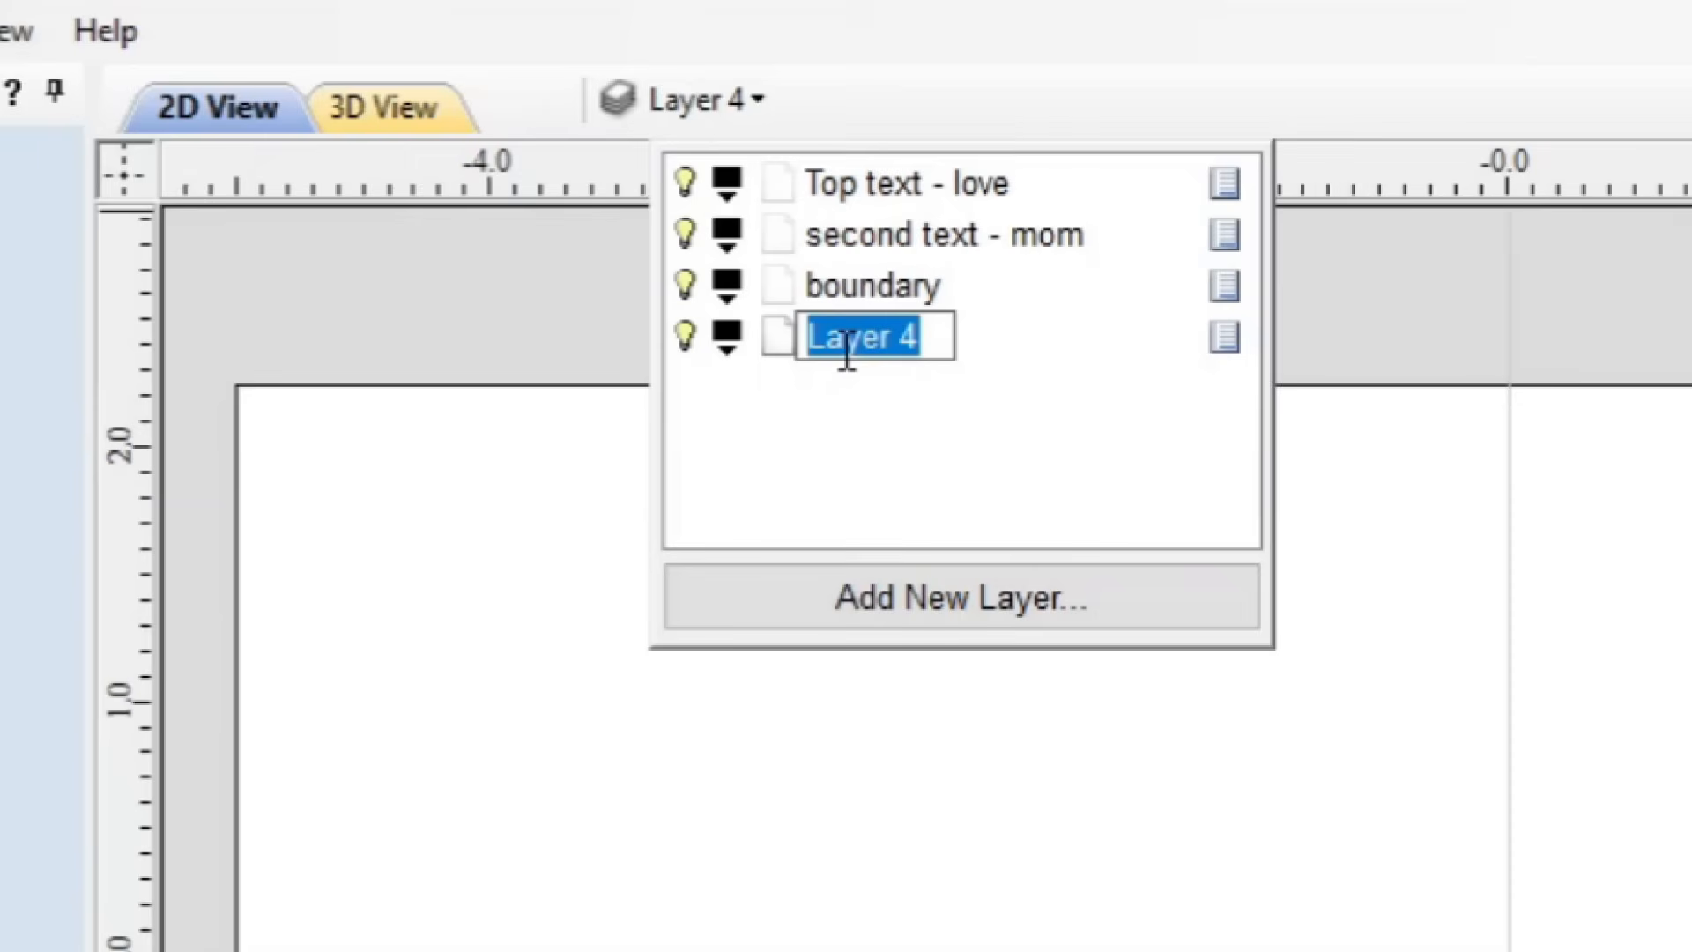
{"action": "type", "text": "mre"}
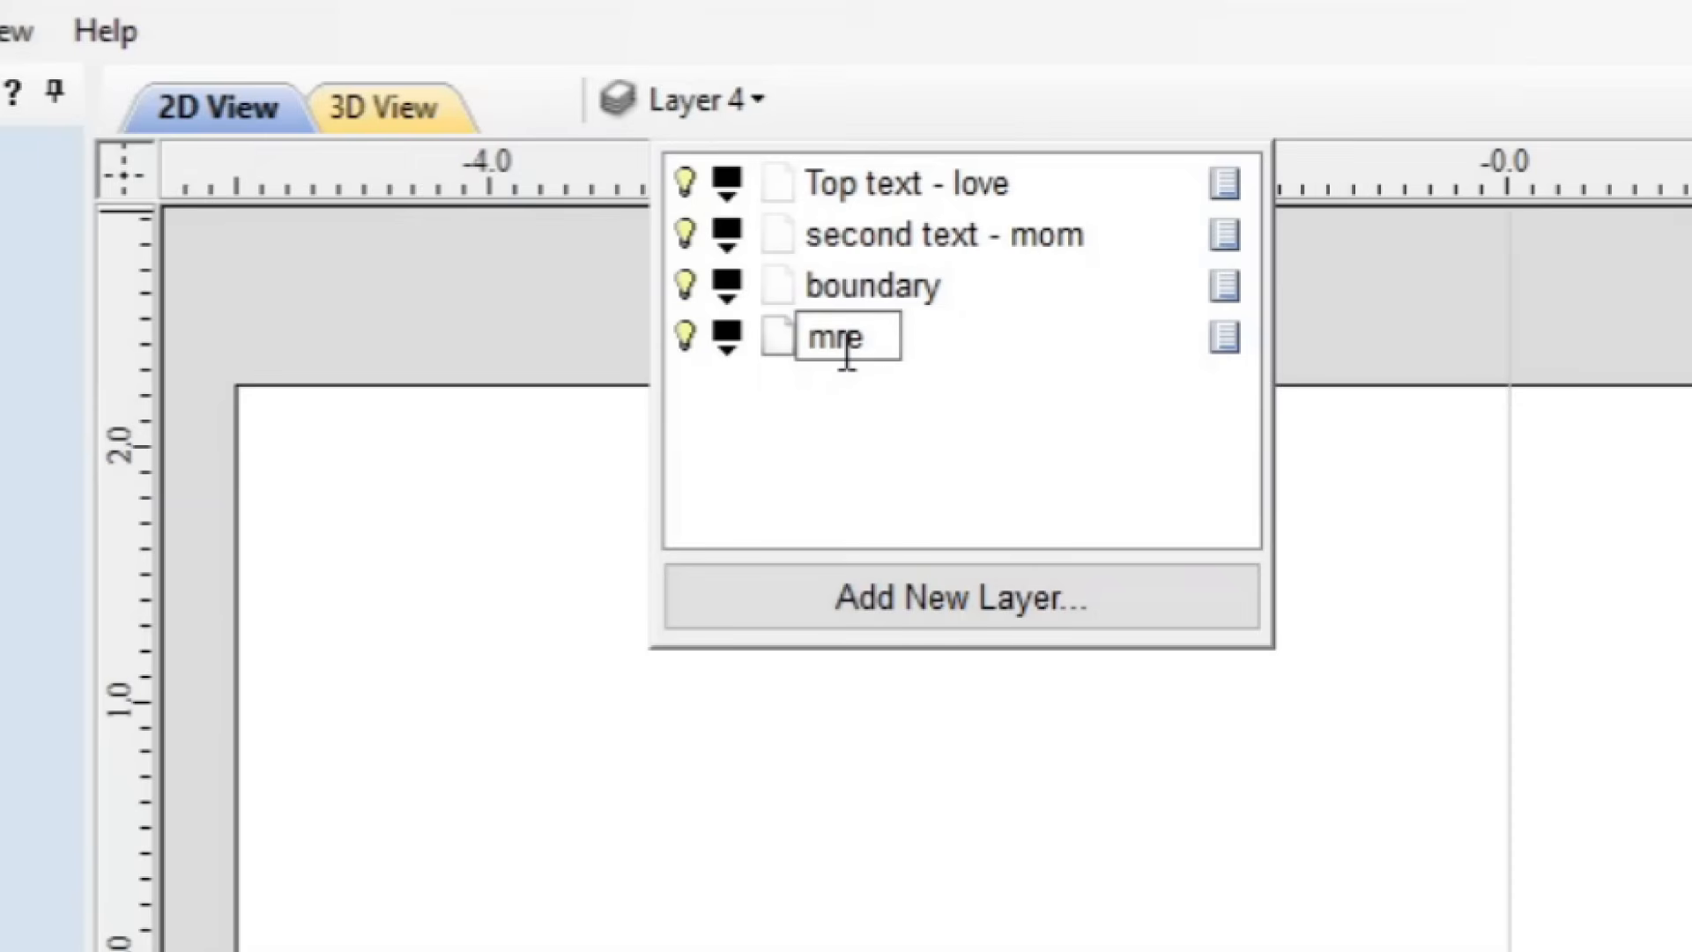
{"action": "key", "text": "BackSpace"}
{"action": "type", "text": "ged"}
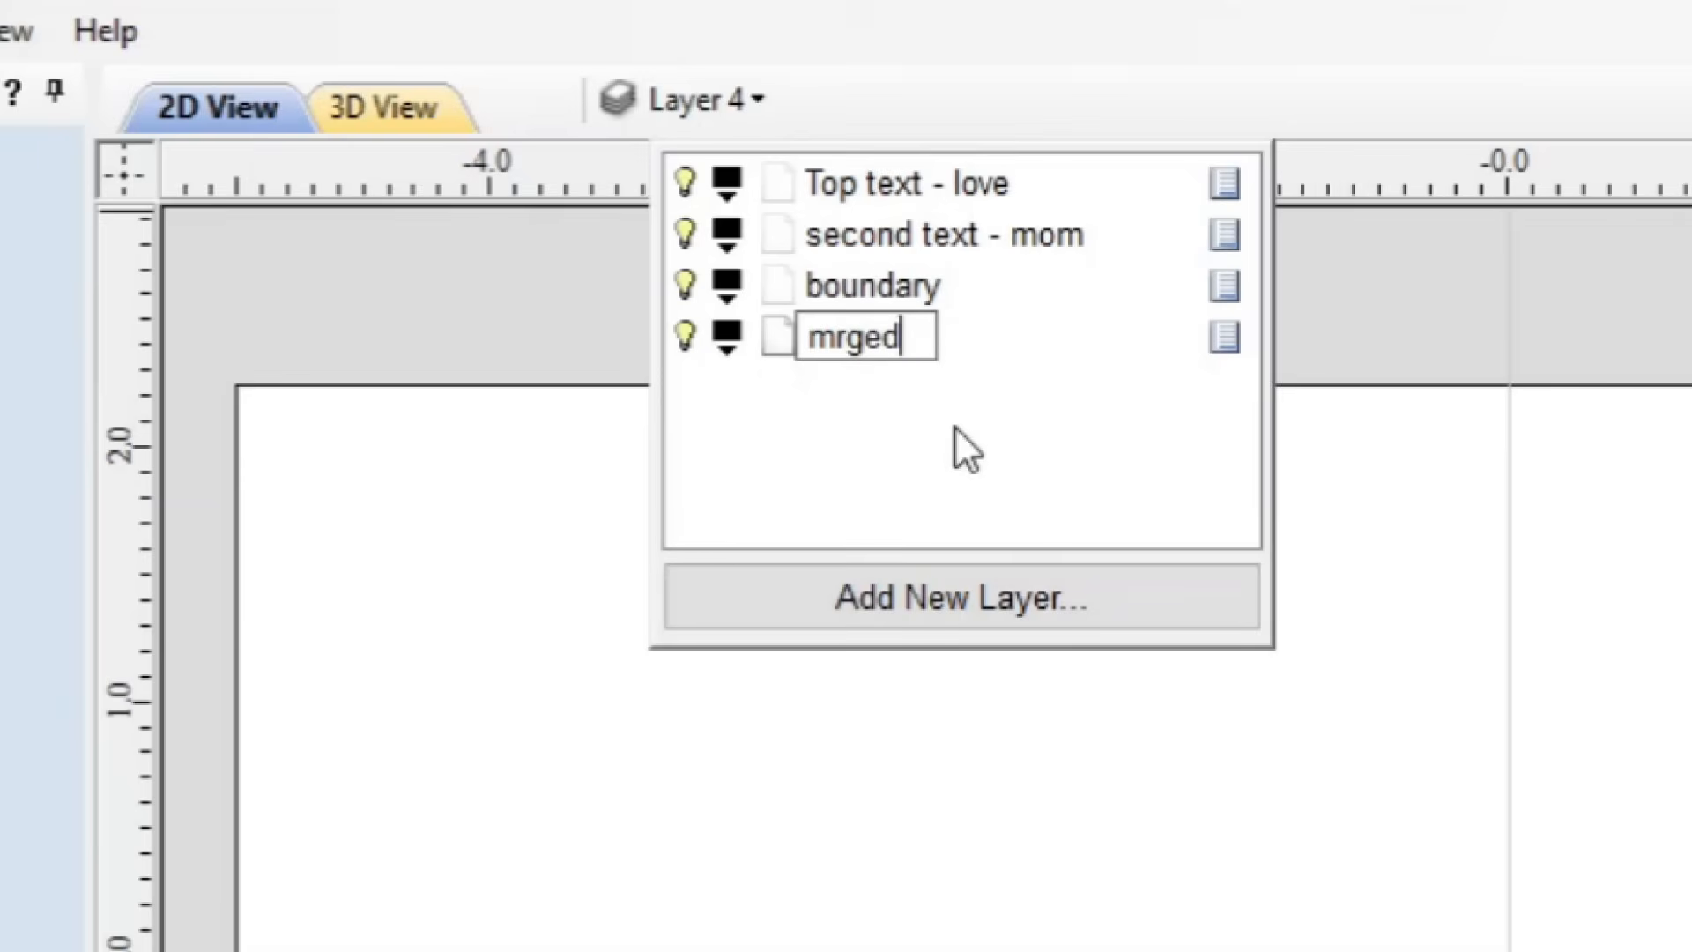
{"action": "left_click", "coordinate": [834, 336]}
{"action": "type", "text": "e"}
{"action": "key", "text": "Return"}
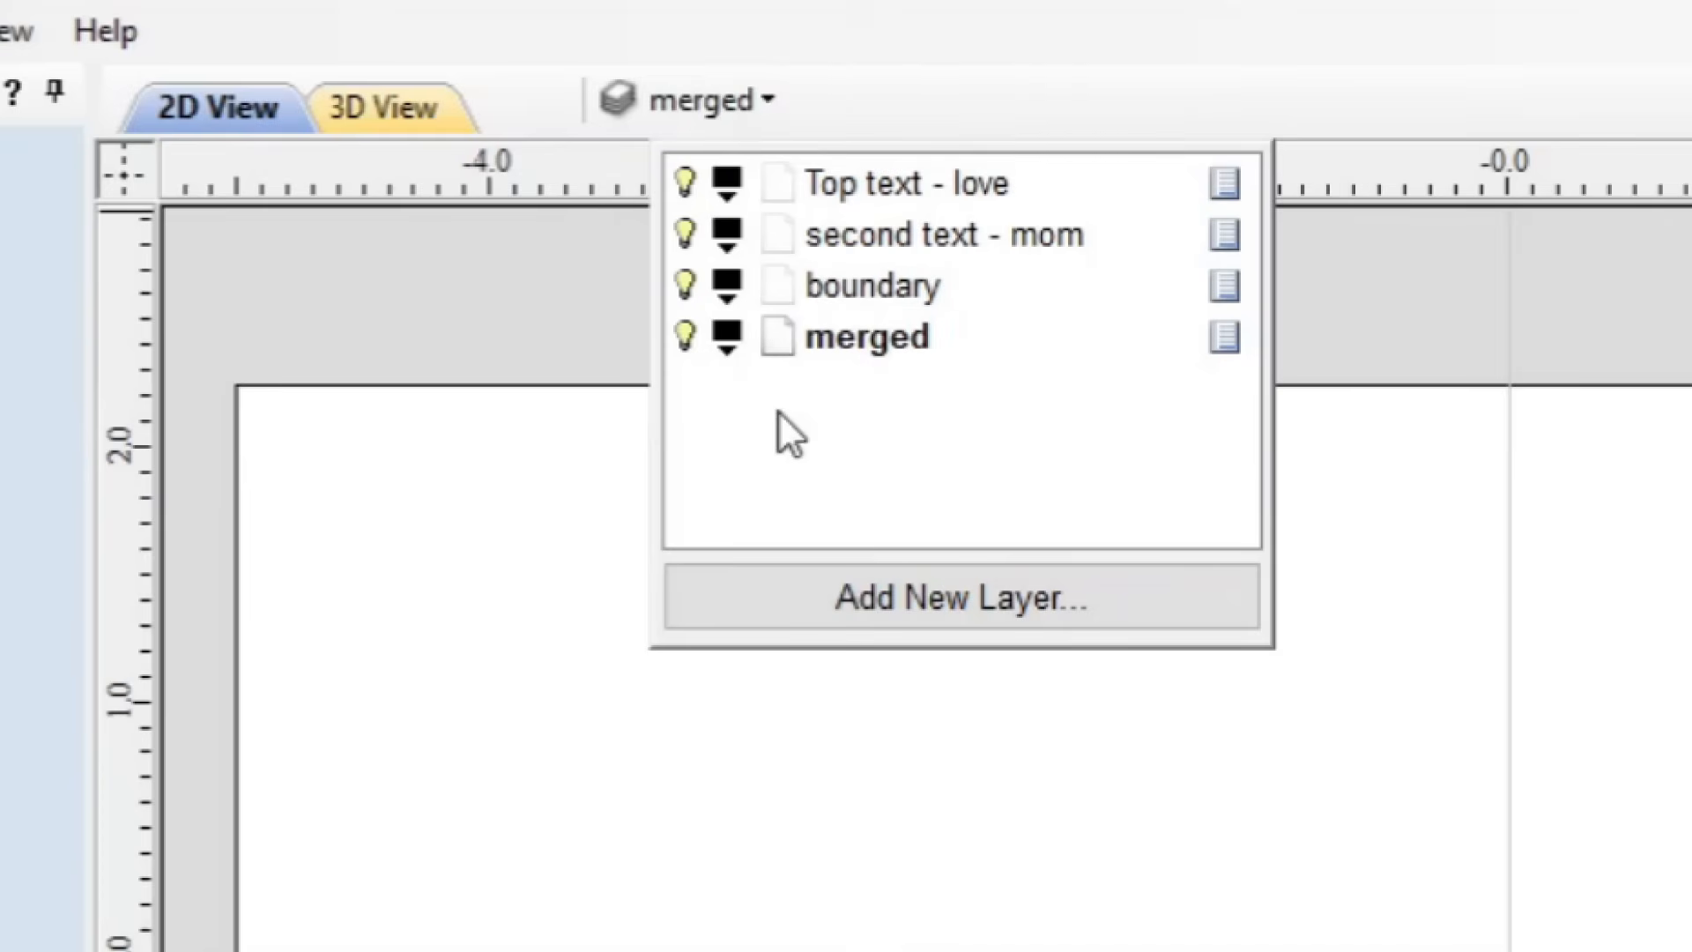
Step: Colour the "merged" layer red, the "boundary" layer green and the "second text - mom" layer blue
{"action": "left_click", "coordinate": [735, 342]}
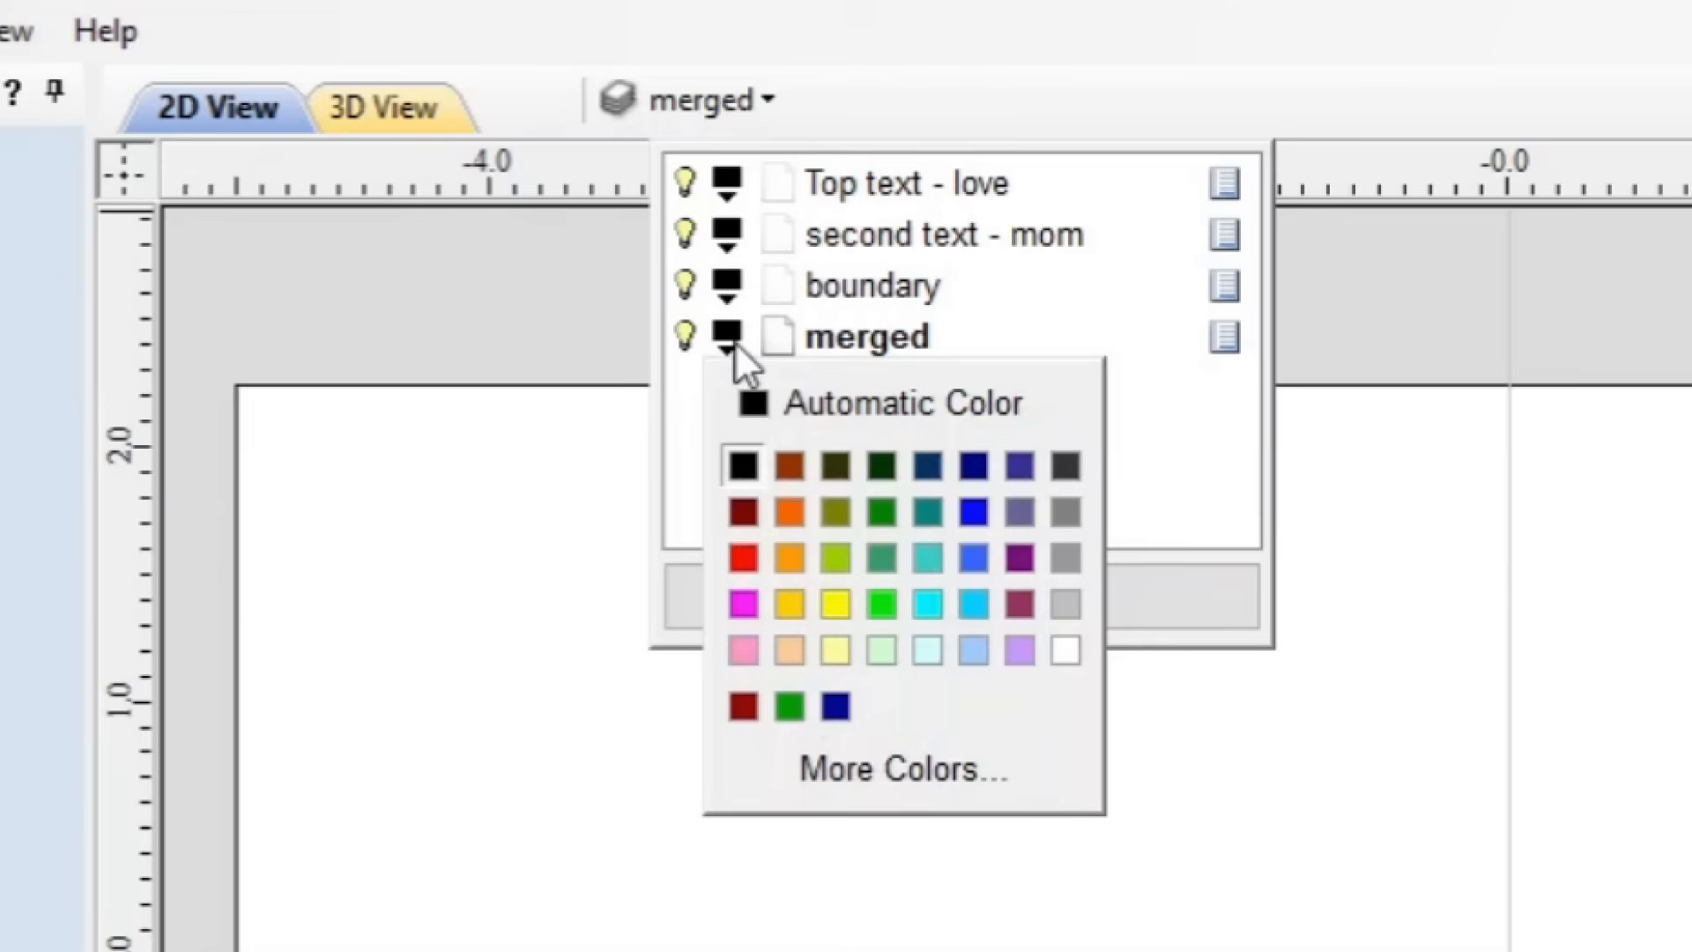
{"action": "left_click", "coordinate": [736, 556]}
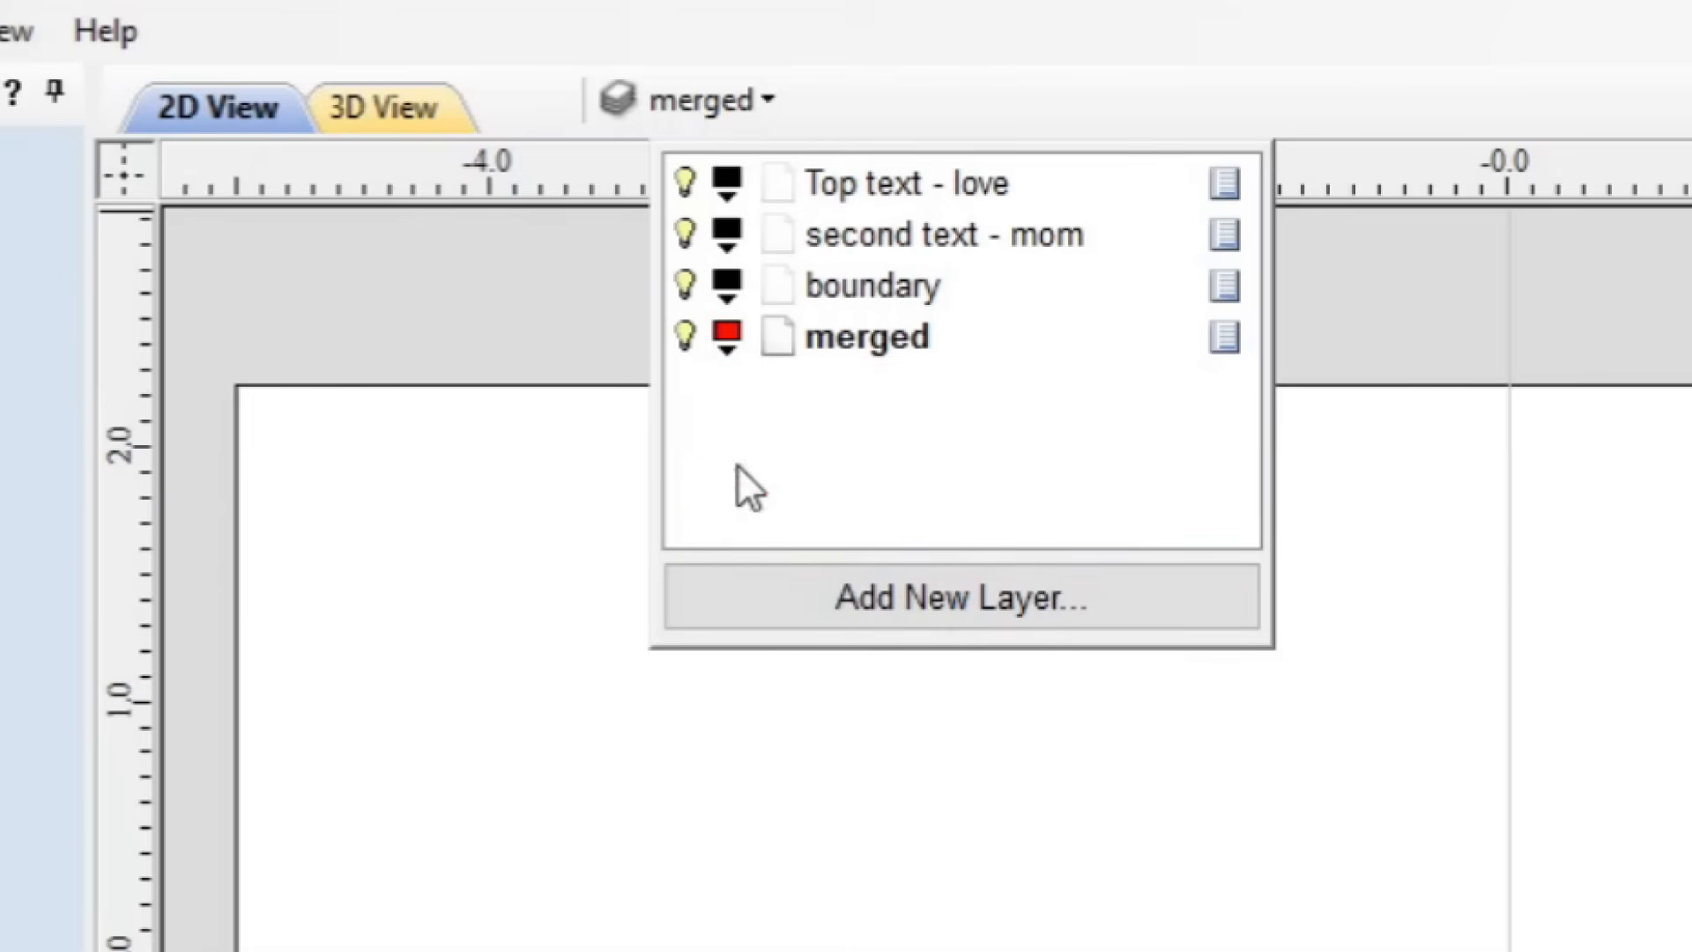
{"action": "left_click", "coordinate": [725, 286]}
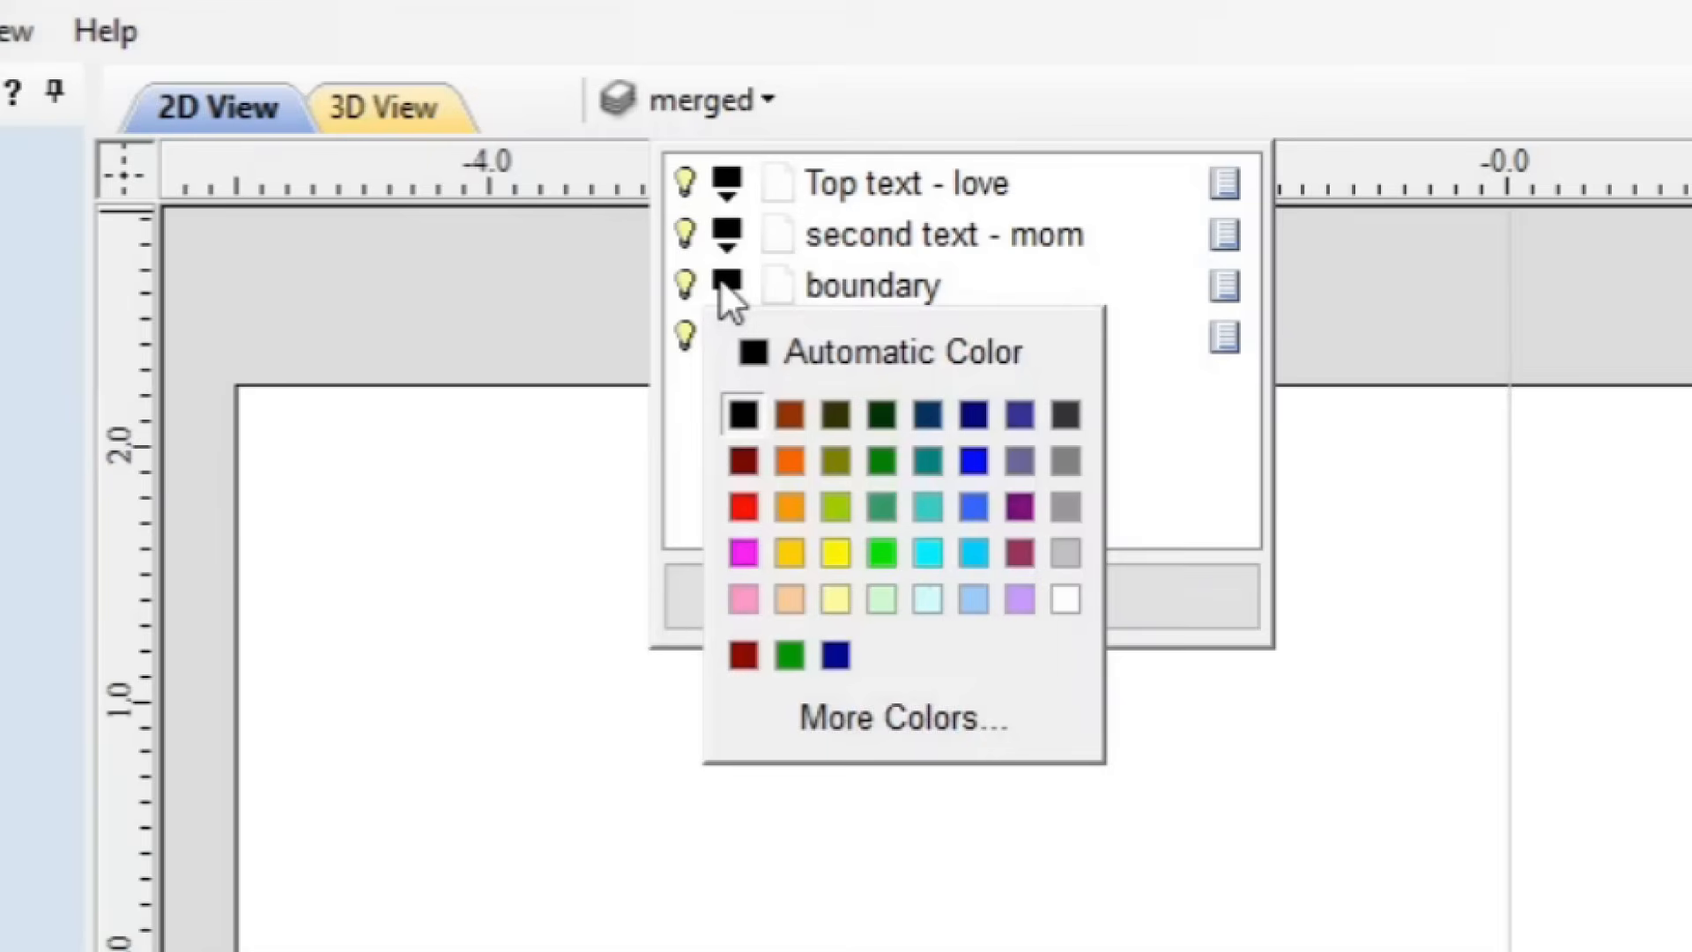
{"action": "left_click", "coordinate": [874, 508]}
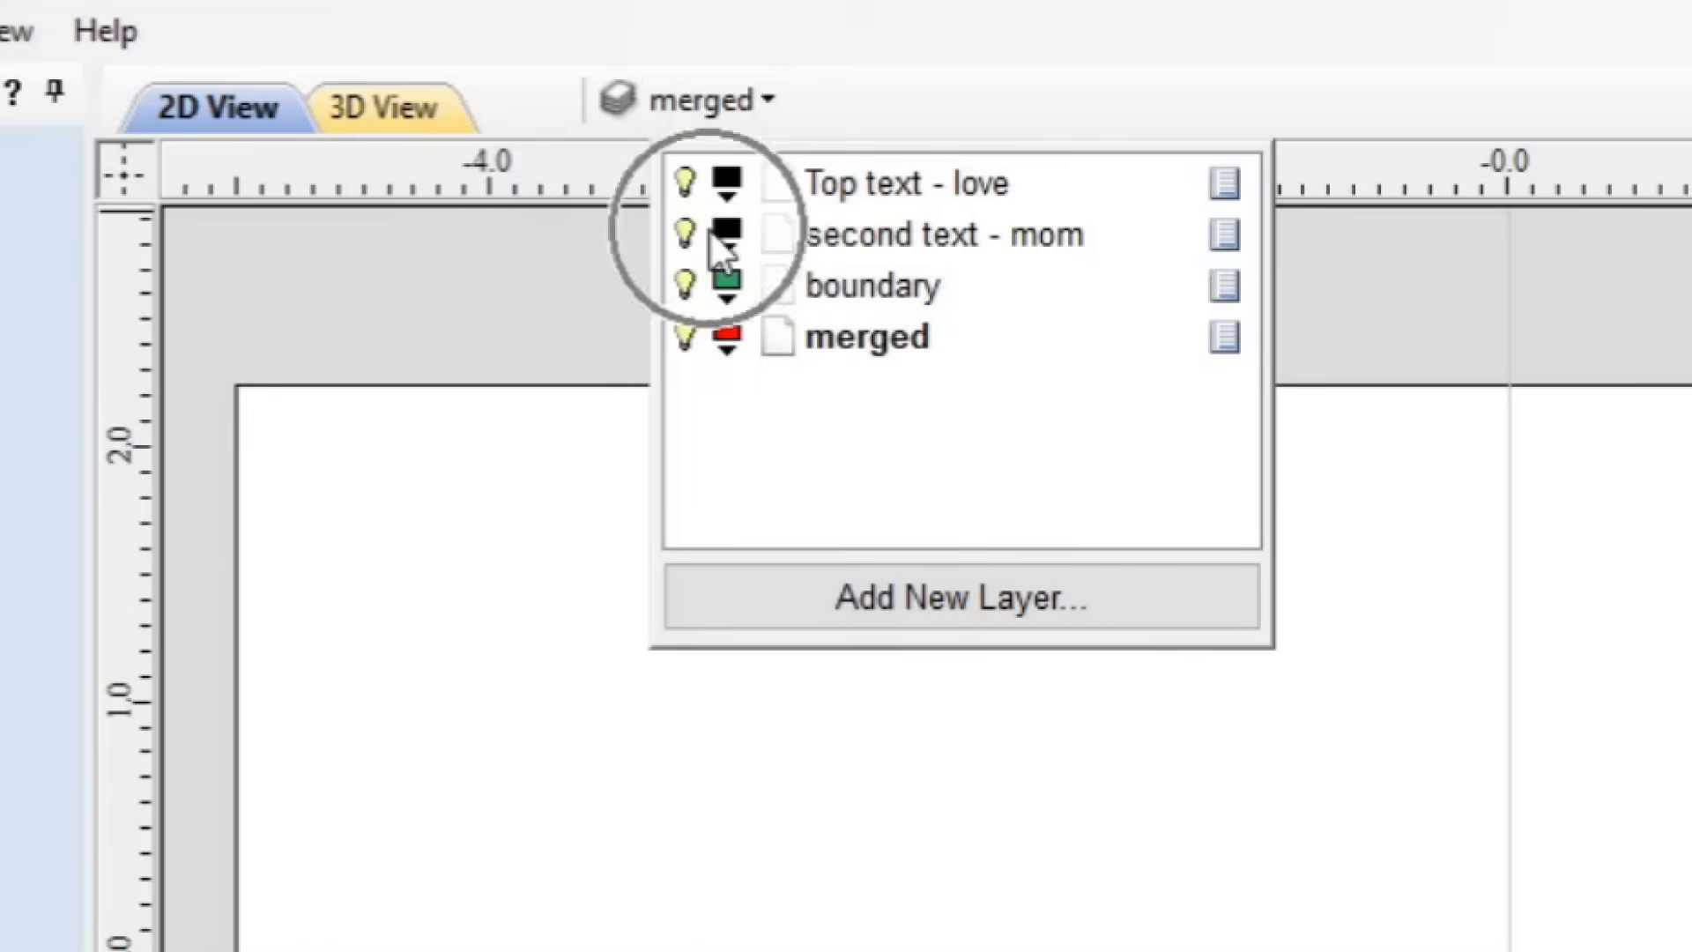
{"action": "left_click", "coordinate": [710, 231]}
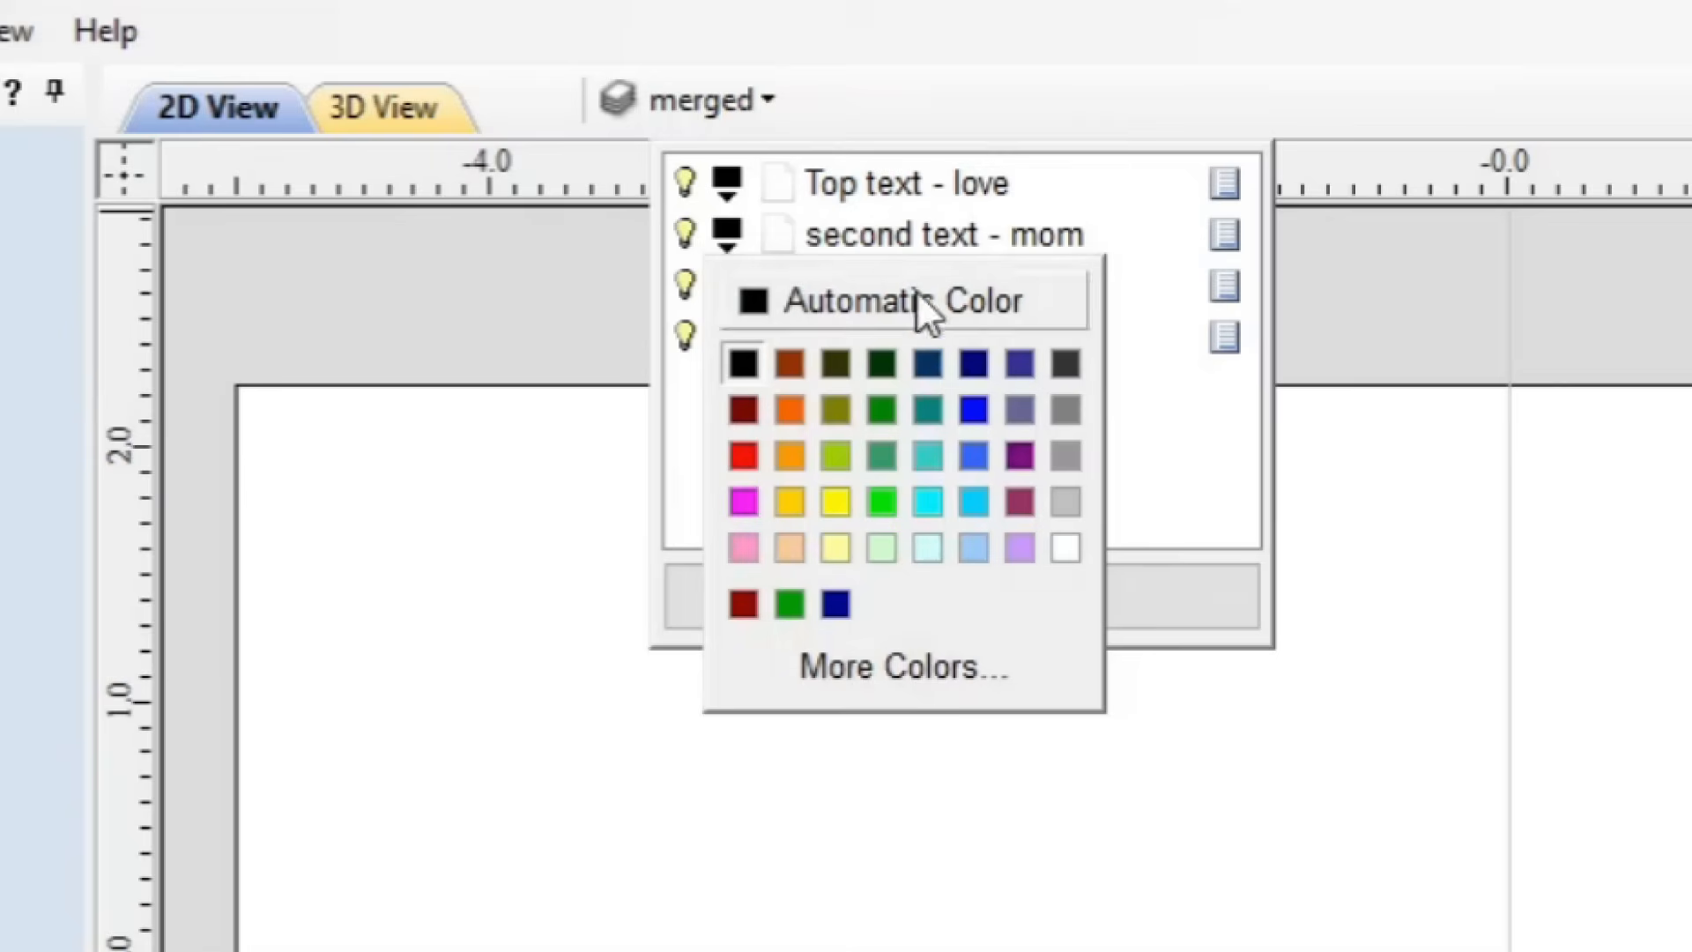
{"action": "left_click", "coordinate": [969, 409]}
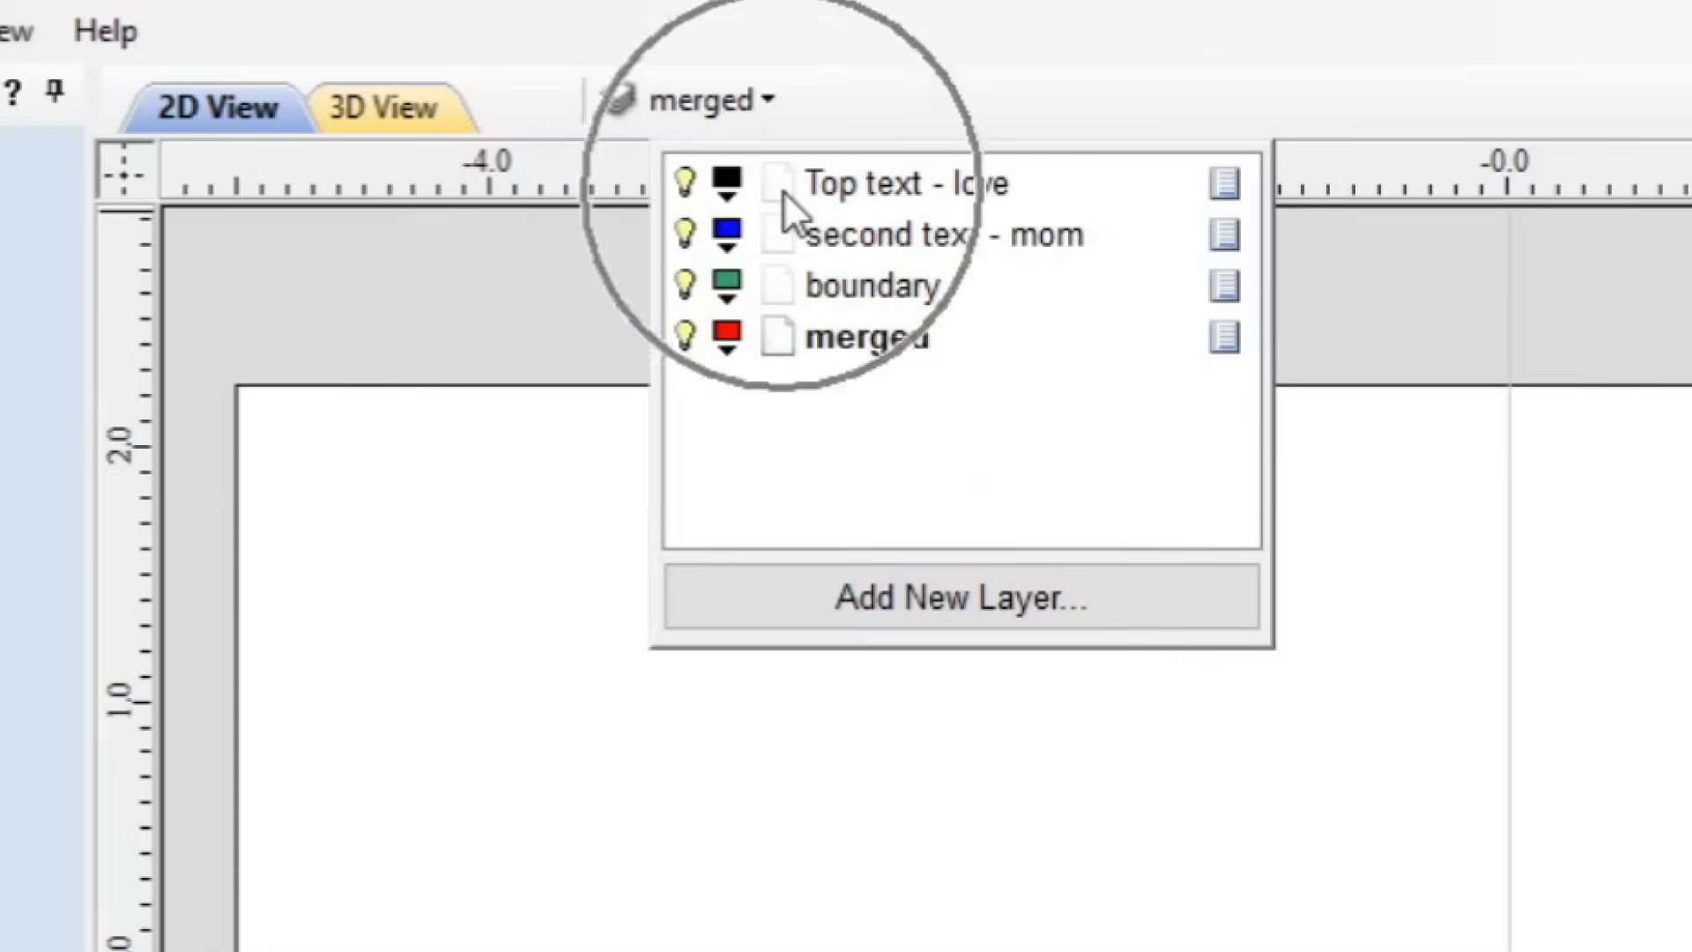
Step: Make "Top text - love" the active layer and create the text "I Love You" on it
{"action": "left_click", "coordinate": [897, 190]}
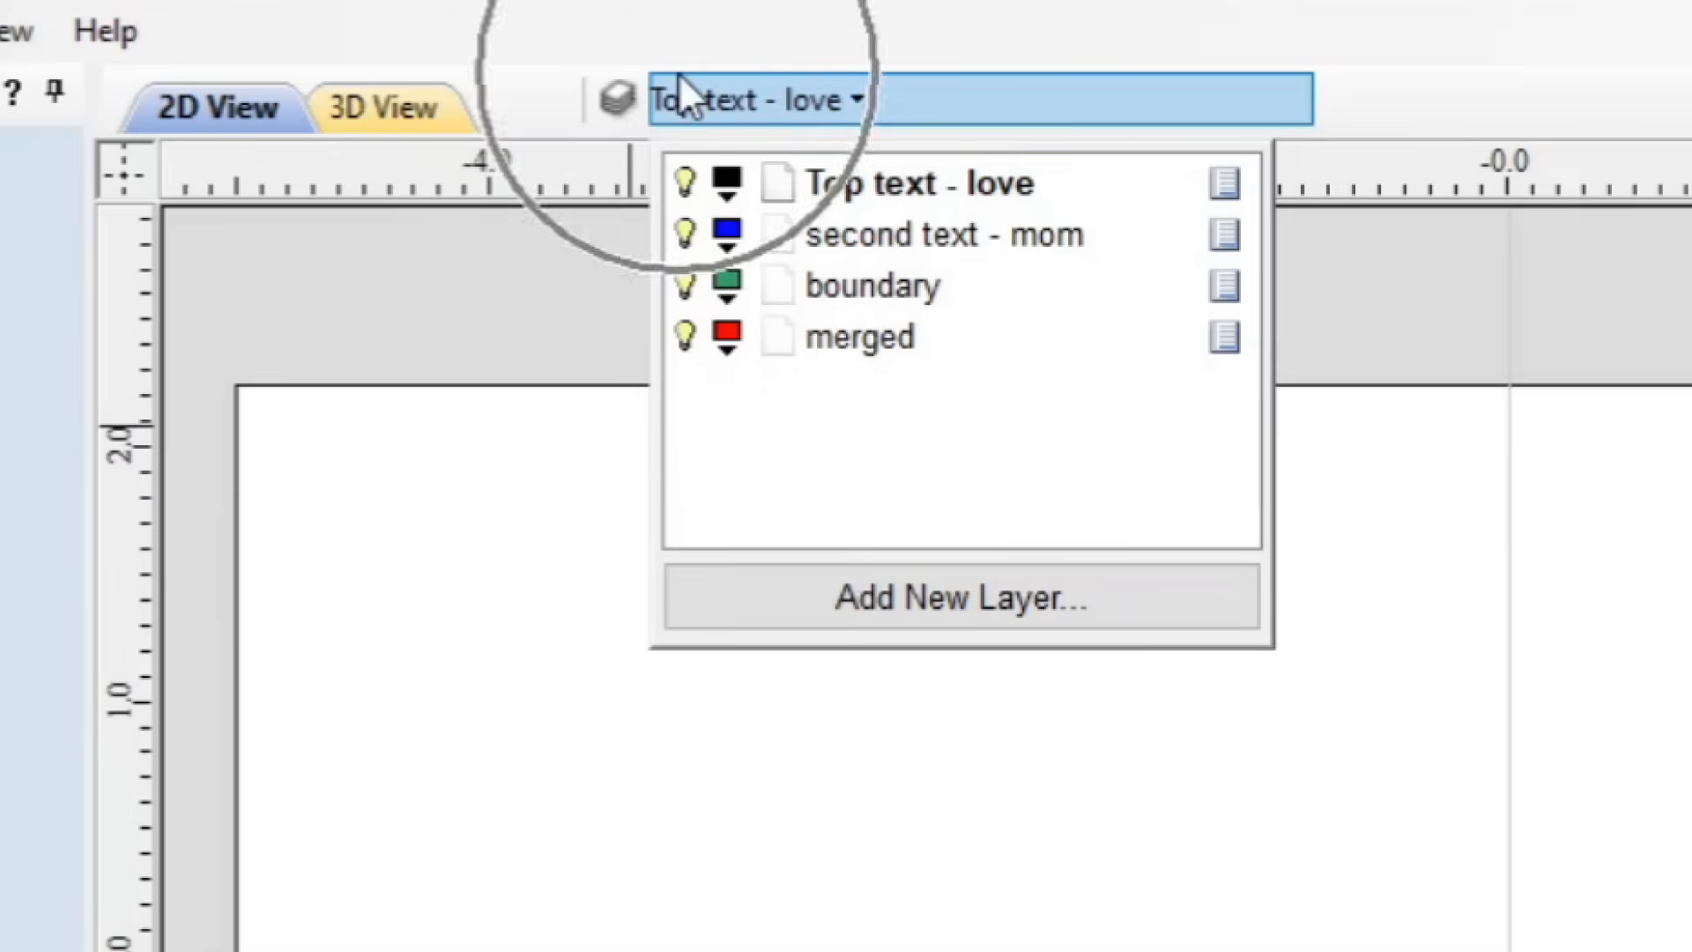
{"action": "left_click", "coordinate": [1017, 843]}
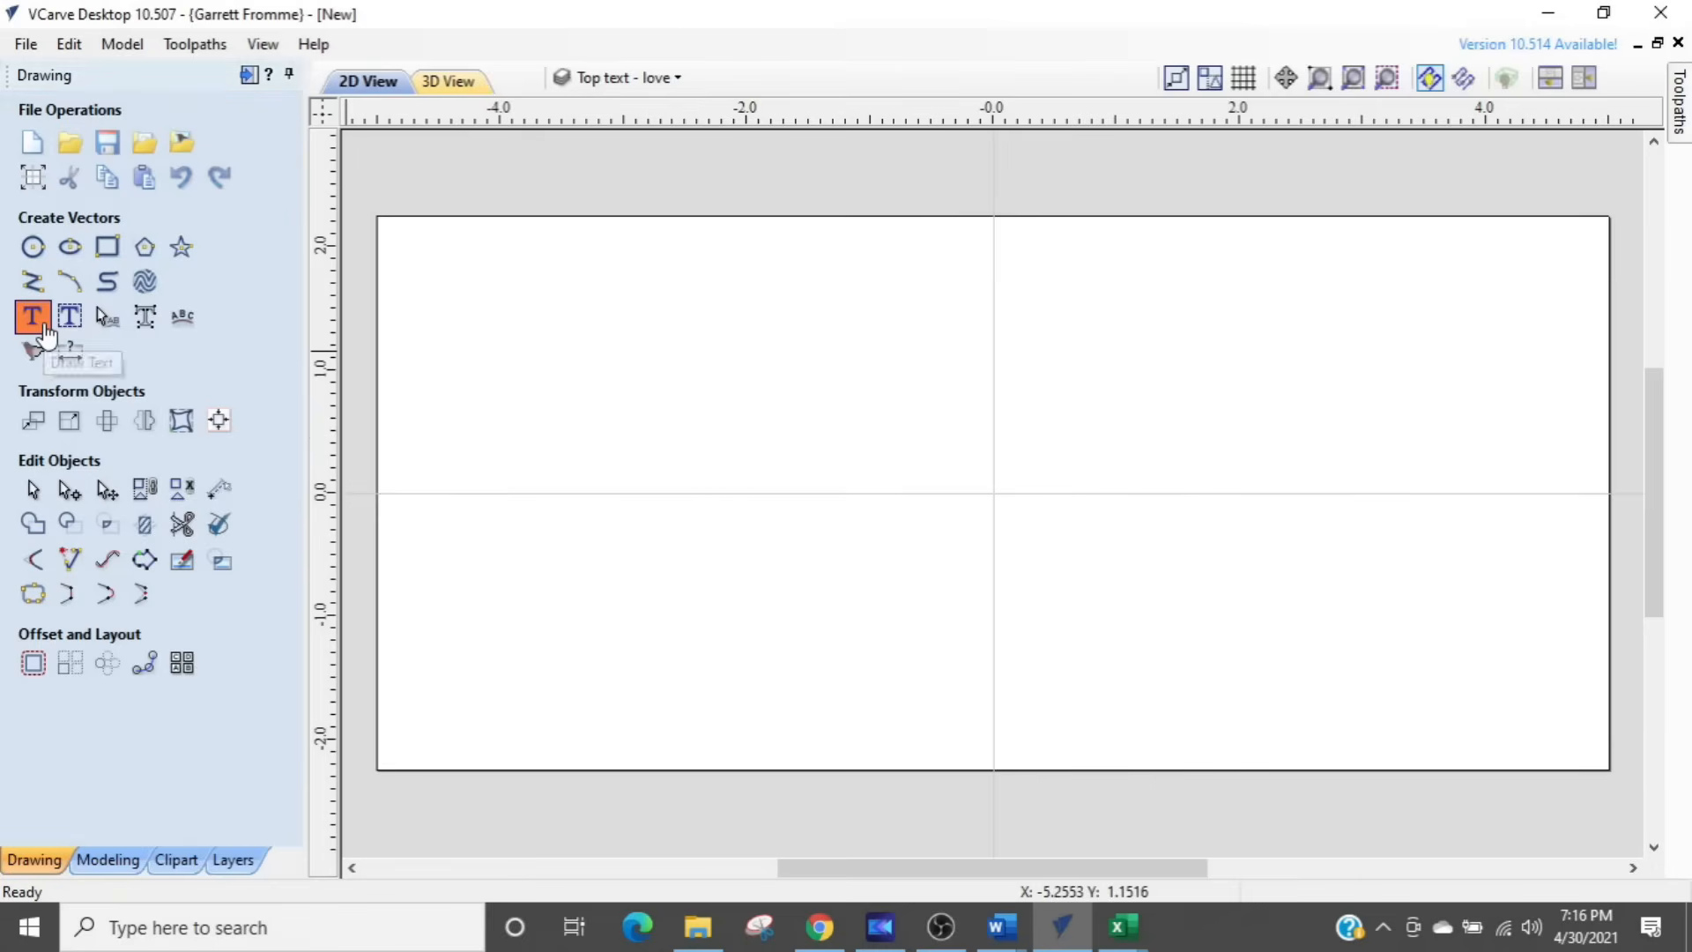
{"action": "left_click", "coordinate": [32, 317]}
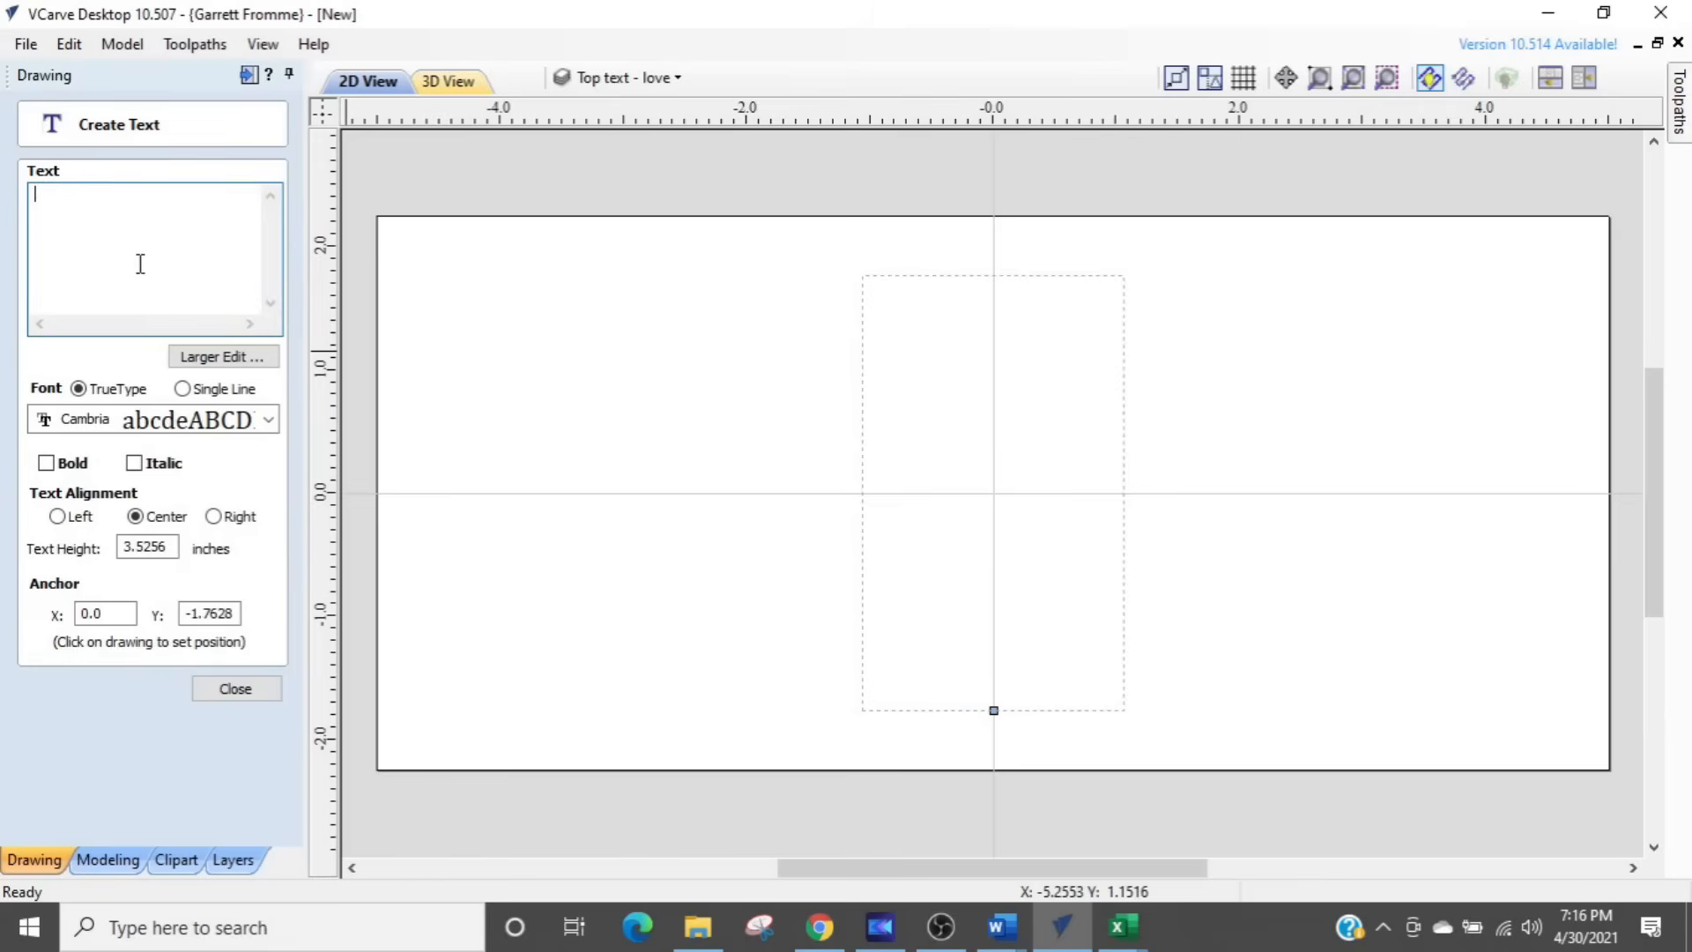
{"action": "type", "text": "I l"}
{"action": "key", "text": "BackSpace"}
{"action": "type", "text": "Love You"}
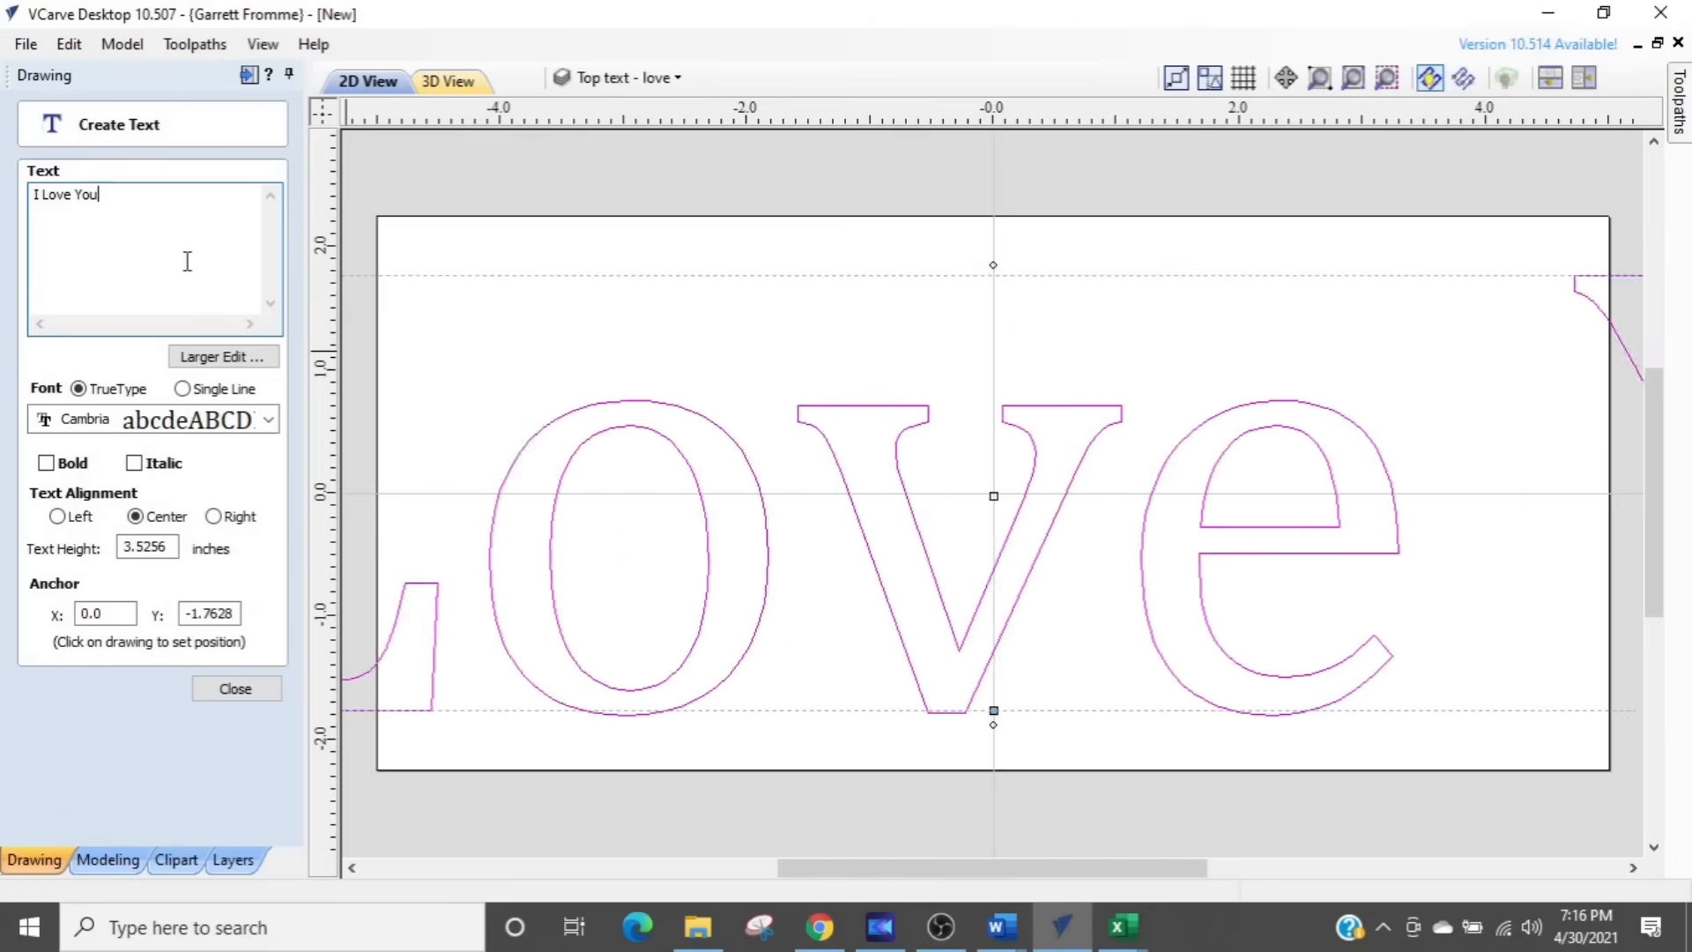
Step: Set the font of the "I Love You" text to Allura
{"action": "scroll", "coordinate": [557, 438], "scroll_direction": "down", "scroll_amount": 3}
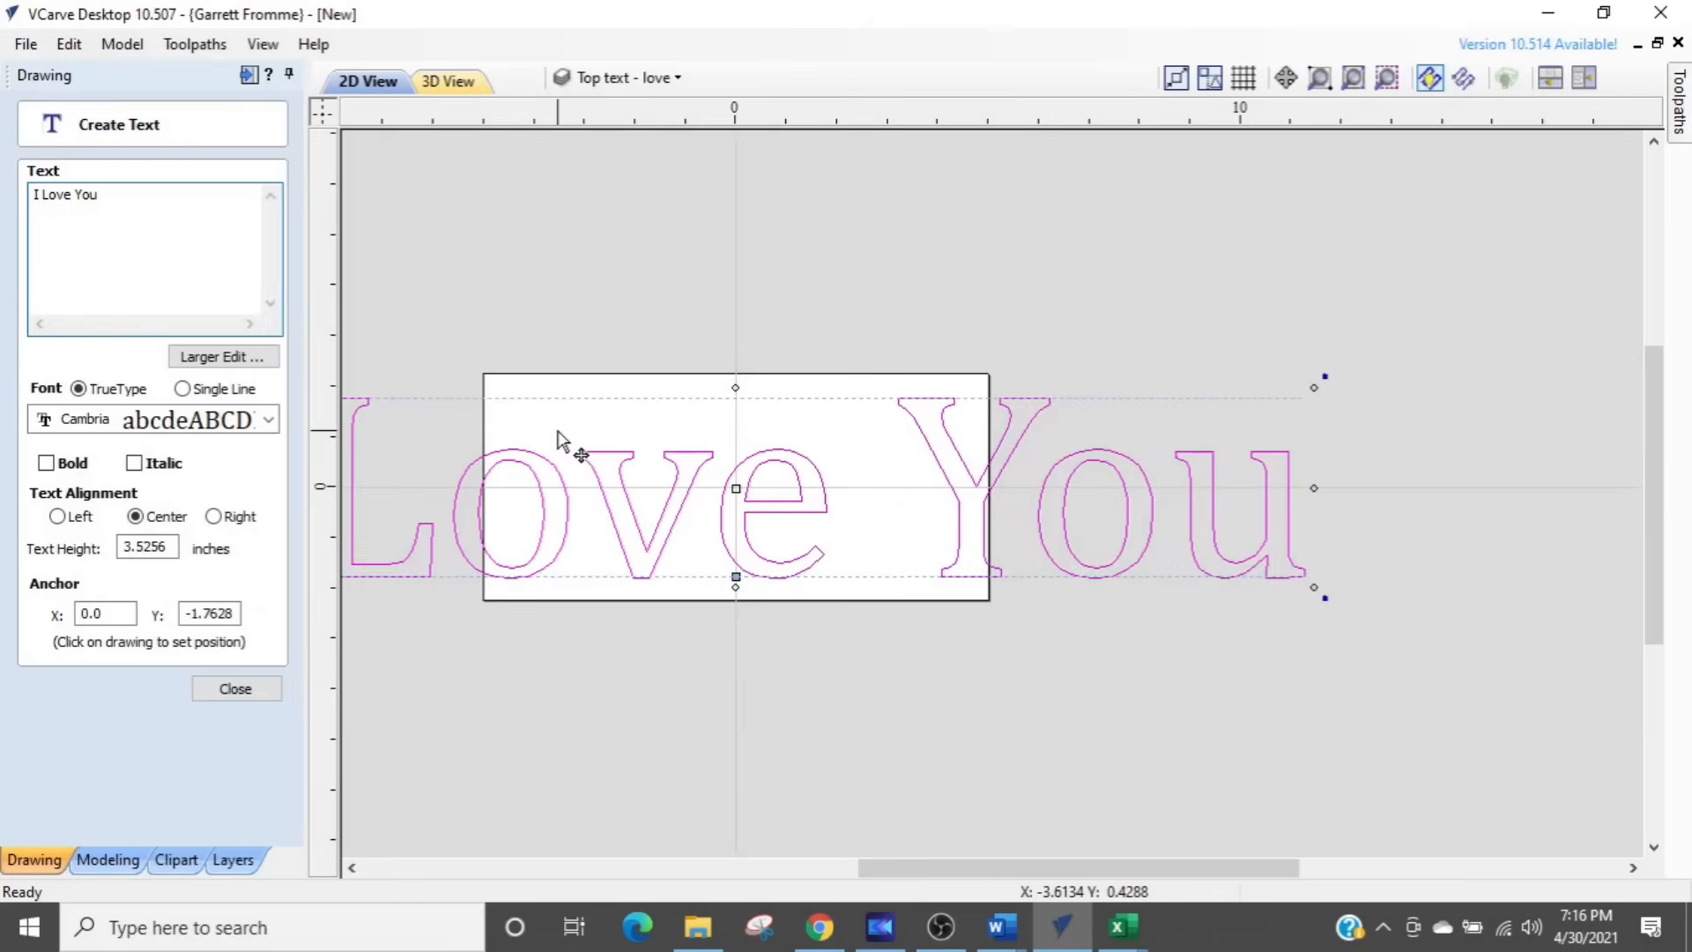
{"action": "middle_click_drag", "start_coordinate": [483, 433], "coordinate": [621, 437]}
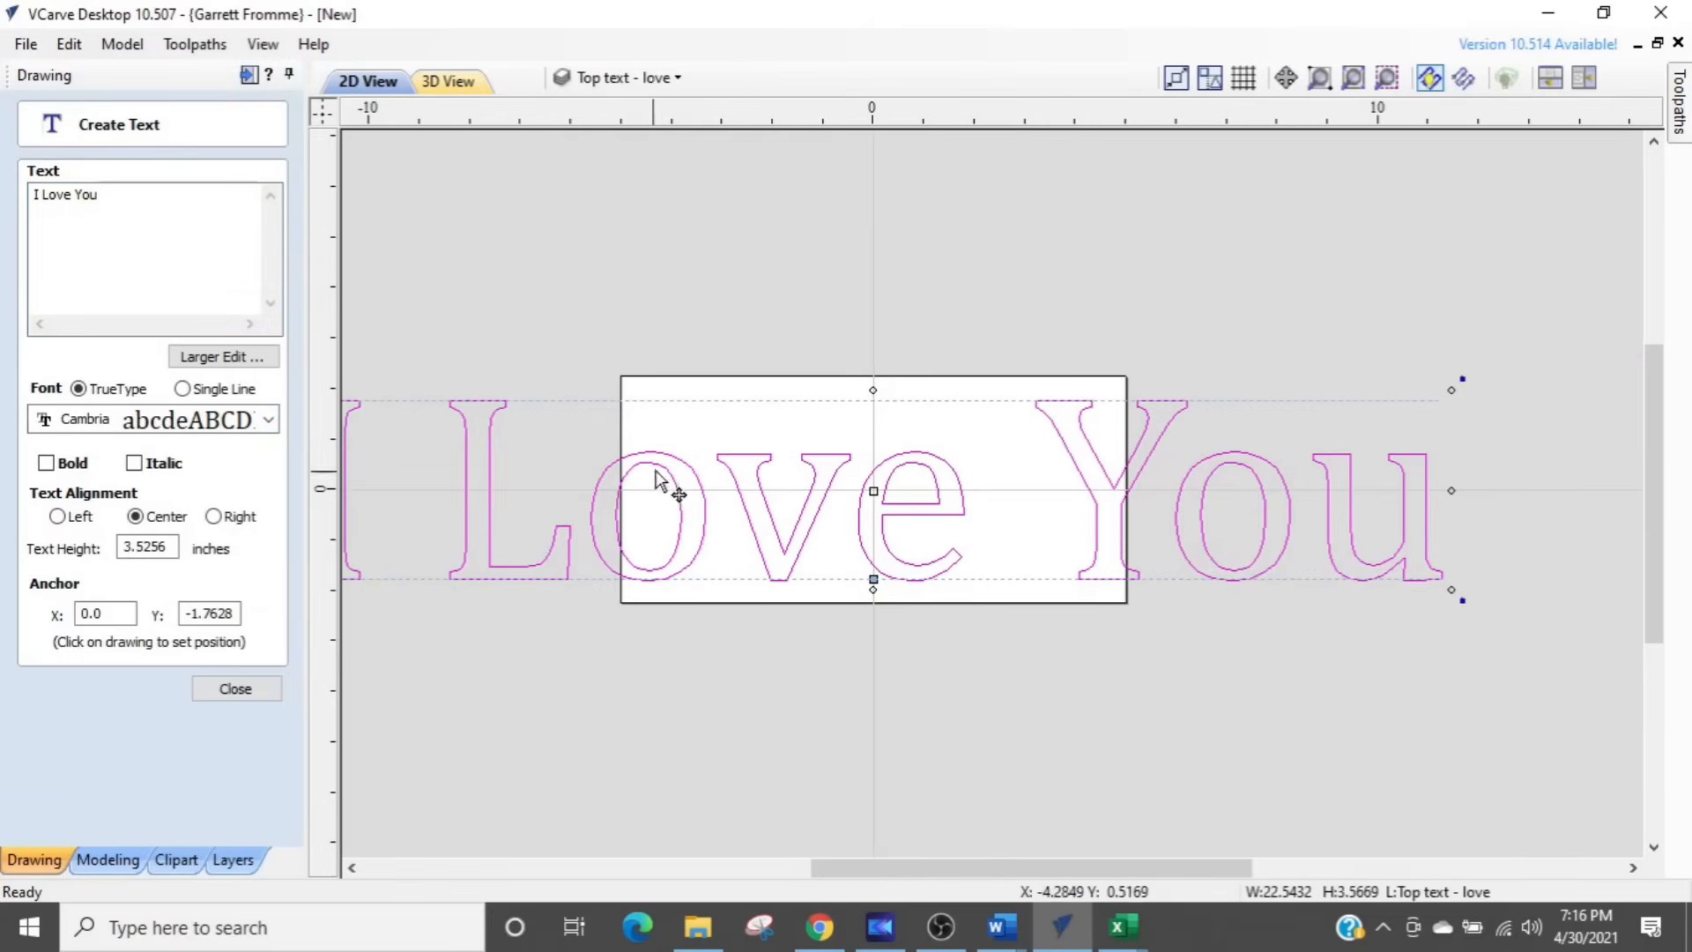
{"action": "left_click", "coordinate": [268, 421]}
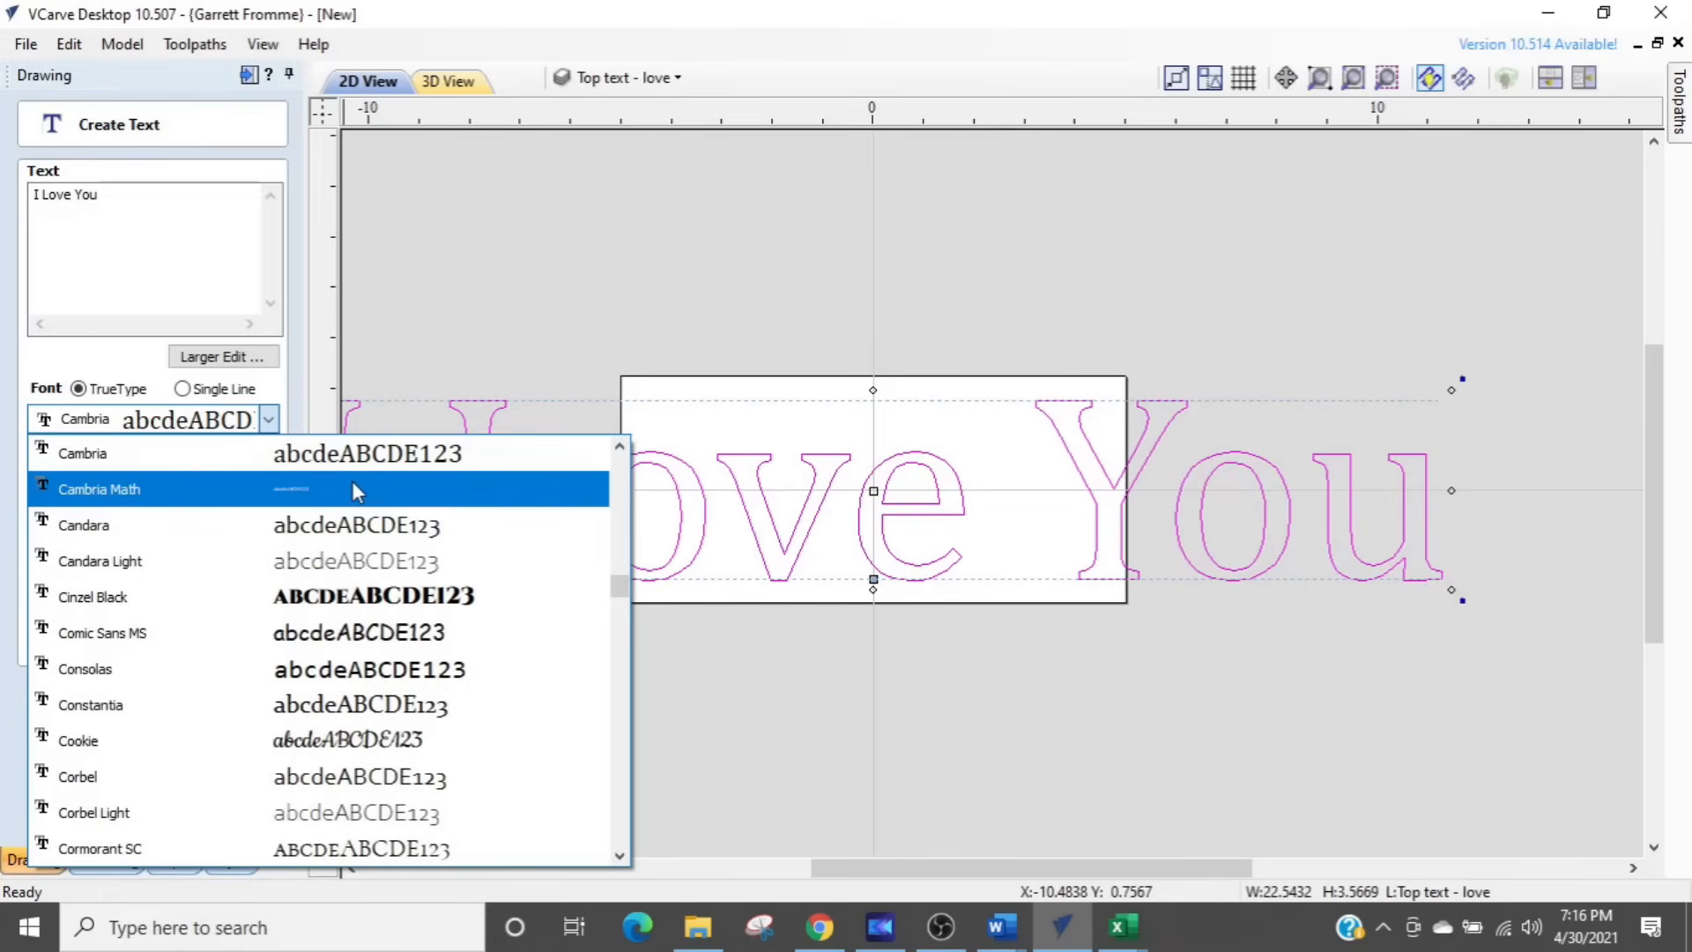
{"action": "scroll", "coordinate": [351, 480], "scroll_direction": "up", "scroll_amount": 5}
{"action": "scroll", "coordinate": [370, 484], "scroll_direction": "up", "scroll_amount": 10}
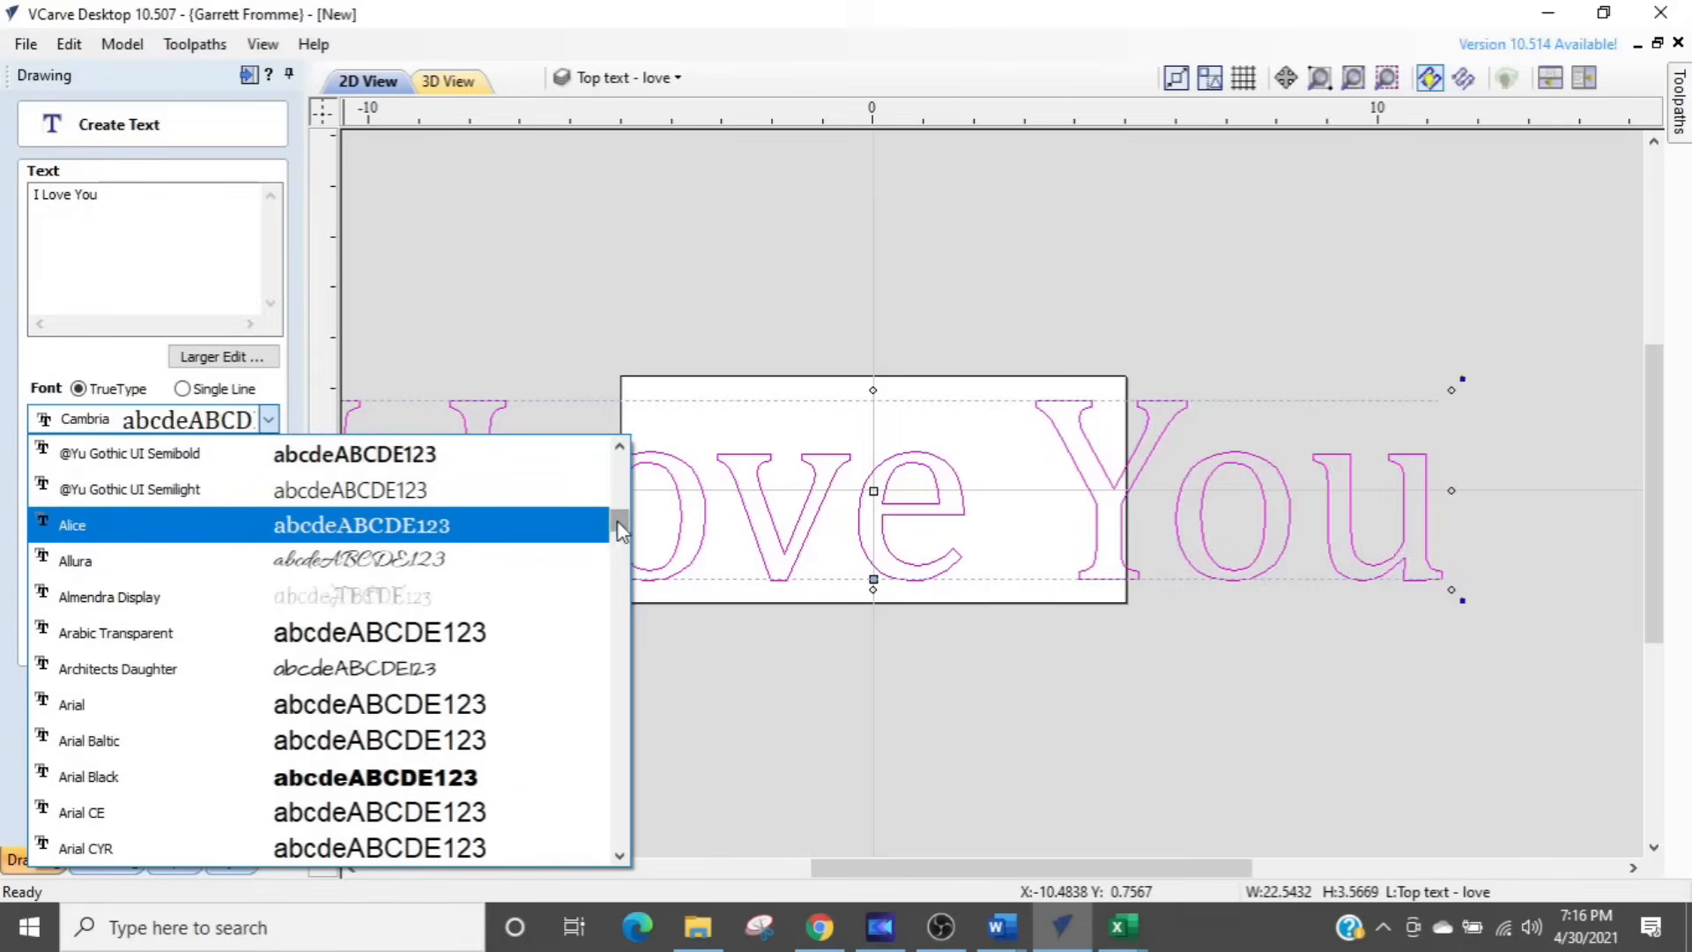
{"action": "left_click_drag", "start_coordinate": [617, 520], "coordinate": [626, 469]}
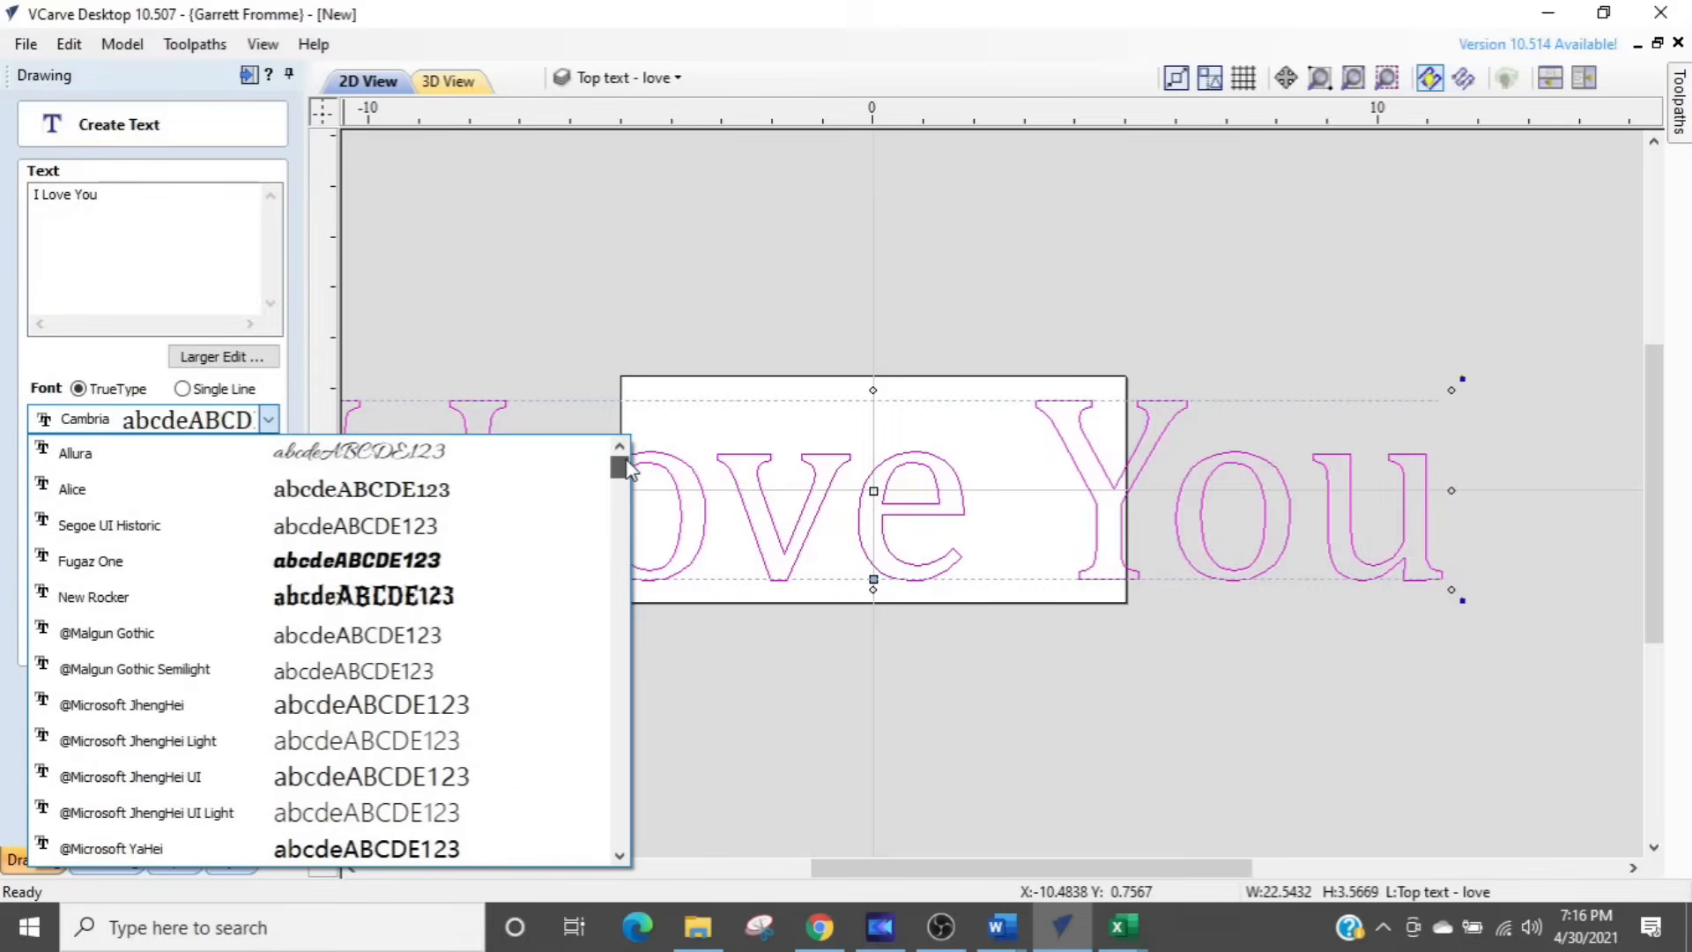
{"action": "left_click", "coordinate": [354, 464]}
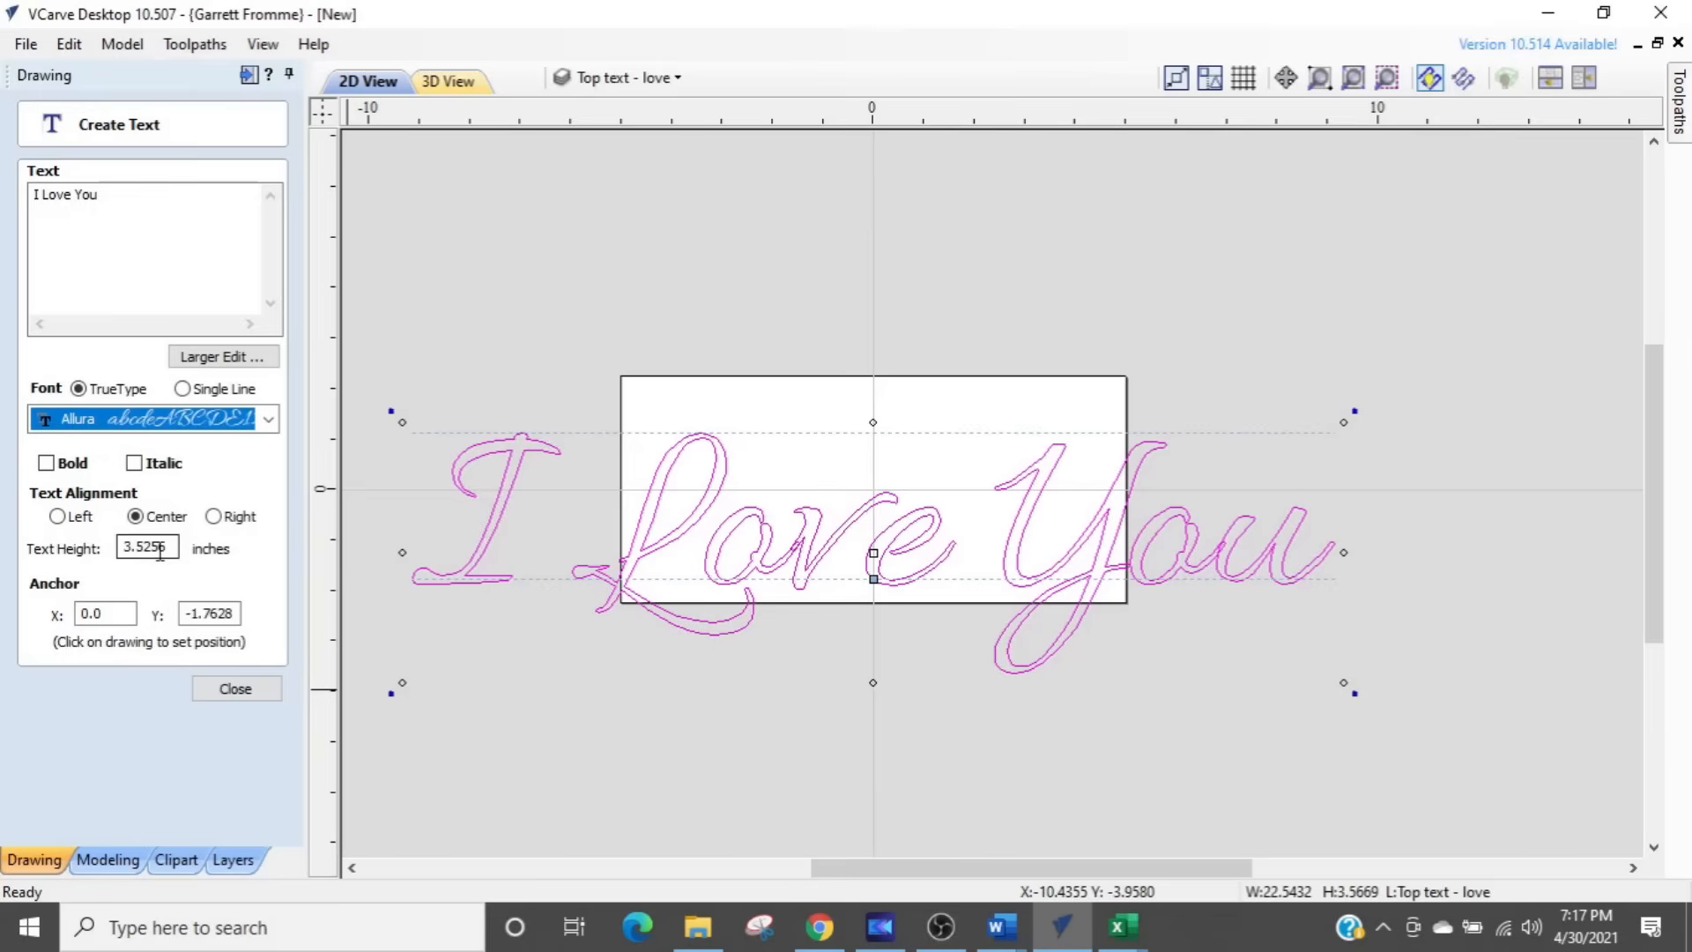
Step: Set the text height of "I Love You" to 1.5 inches
{"action": "key", "text": "ctrl"}
{"action": "key", "text": "ctrl"}
{"action": "double_click", "coordinate": [162, 547]}
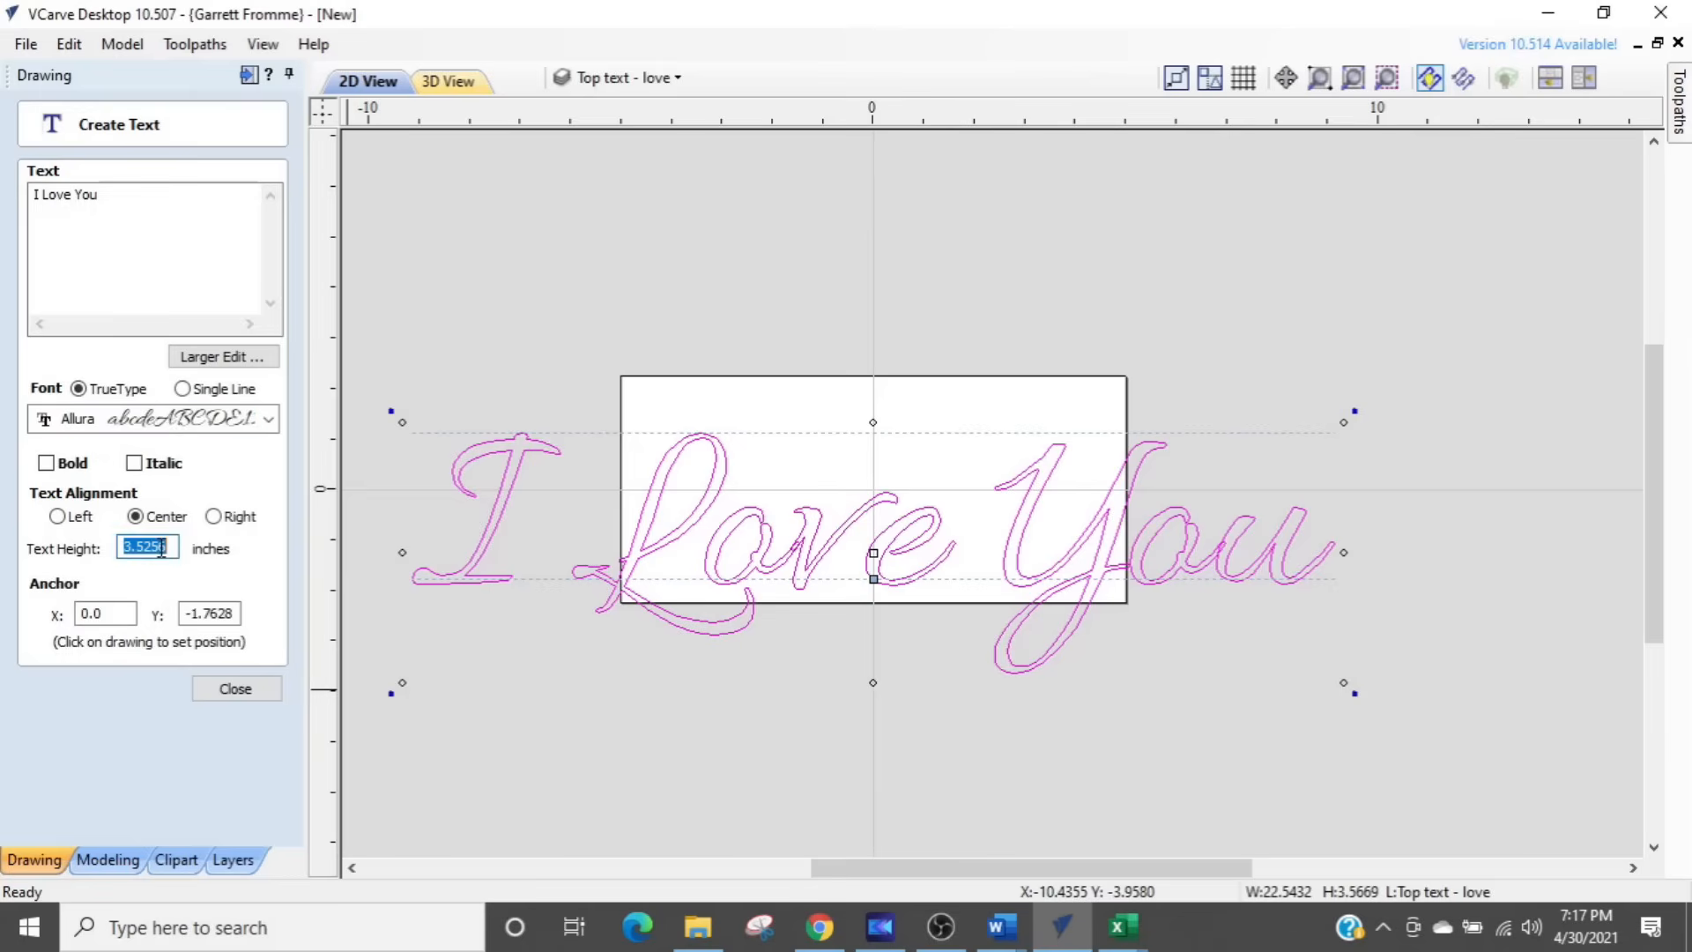
{"action": "type", "text": "1.5"}
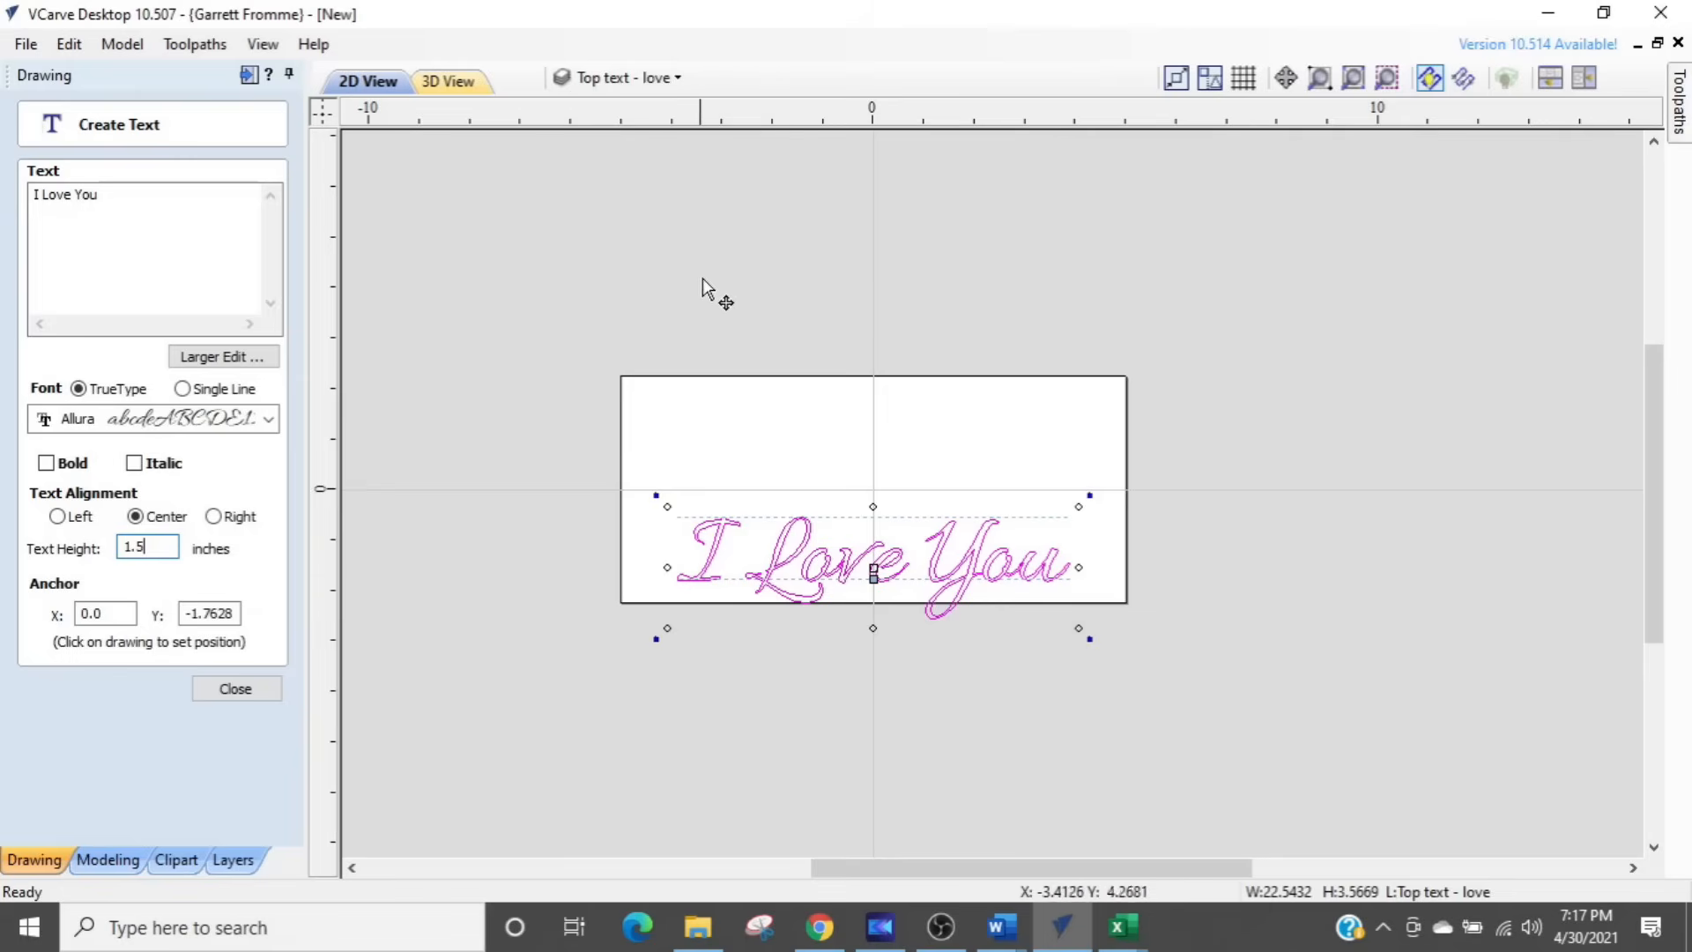
Step: Create the text "MOM" on the "second text - mom" layer, anchored above "I Love You" at about X -2.28, Y 1.57
{"action": "left_click", "coordinate": [758, 410]}
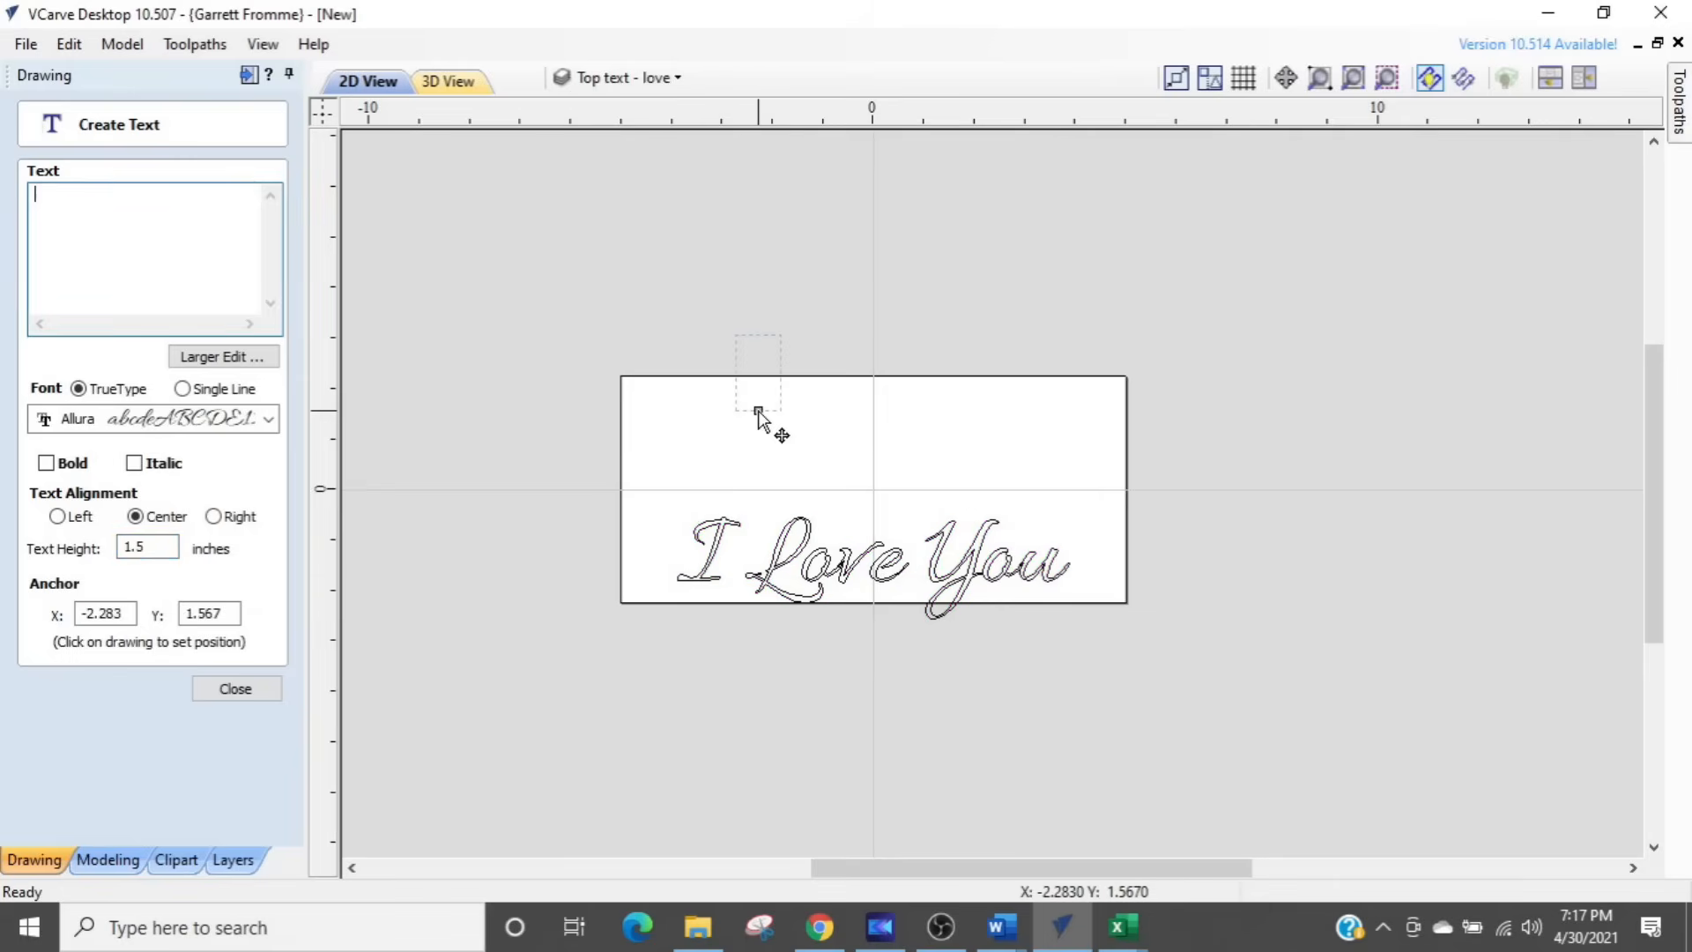
{"action": "left_click", "coordinate": [633, 81]}
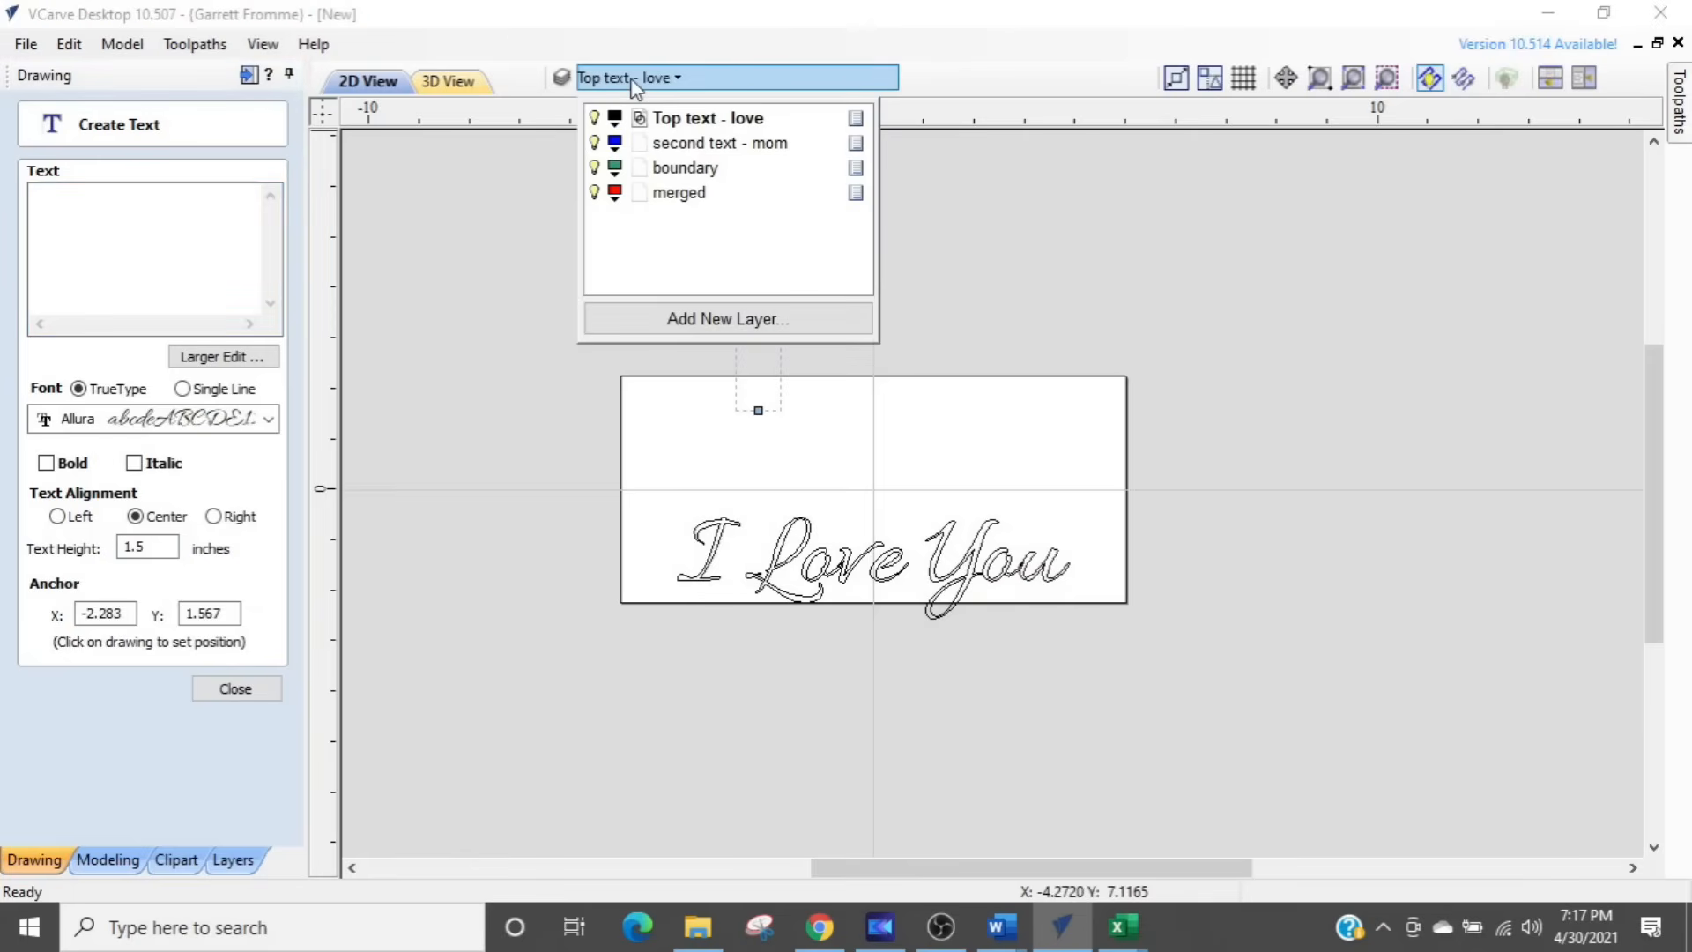
{"action": "left_click", "coordinate": [675, 144]}
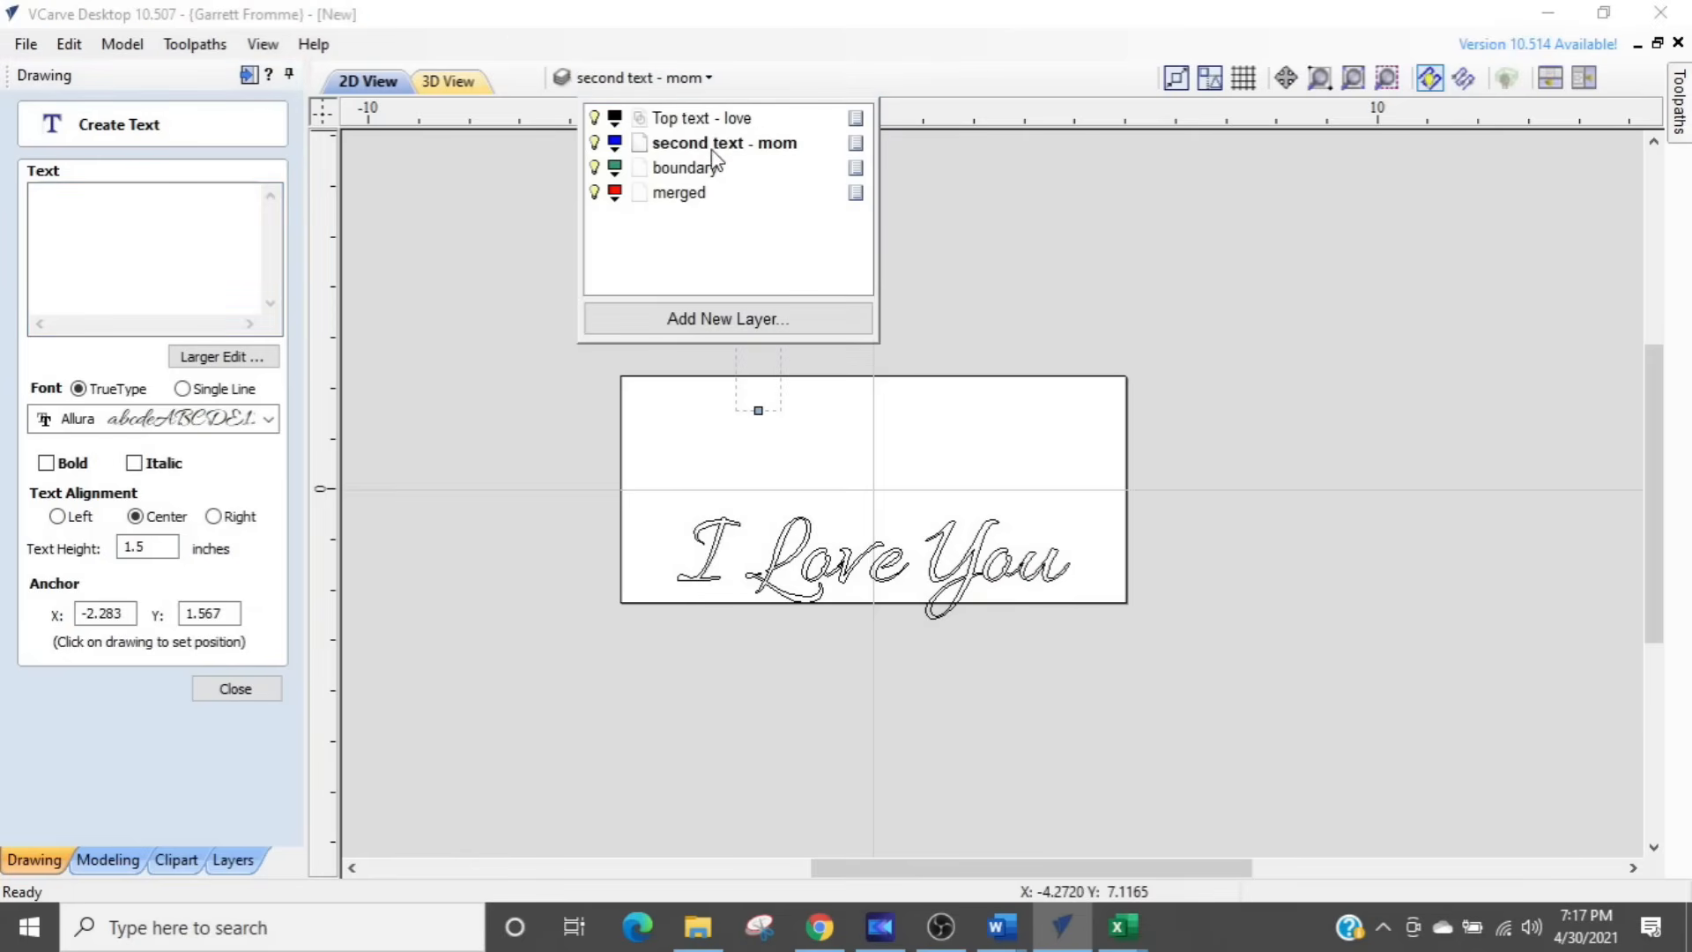
{"action": "left_click", "coordinate": [207, 236]}
{"action": "left_click", "coordinate": [207, 237]}
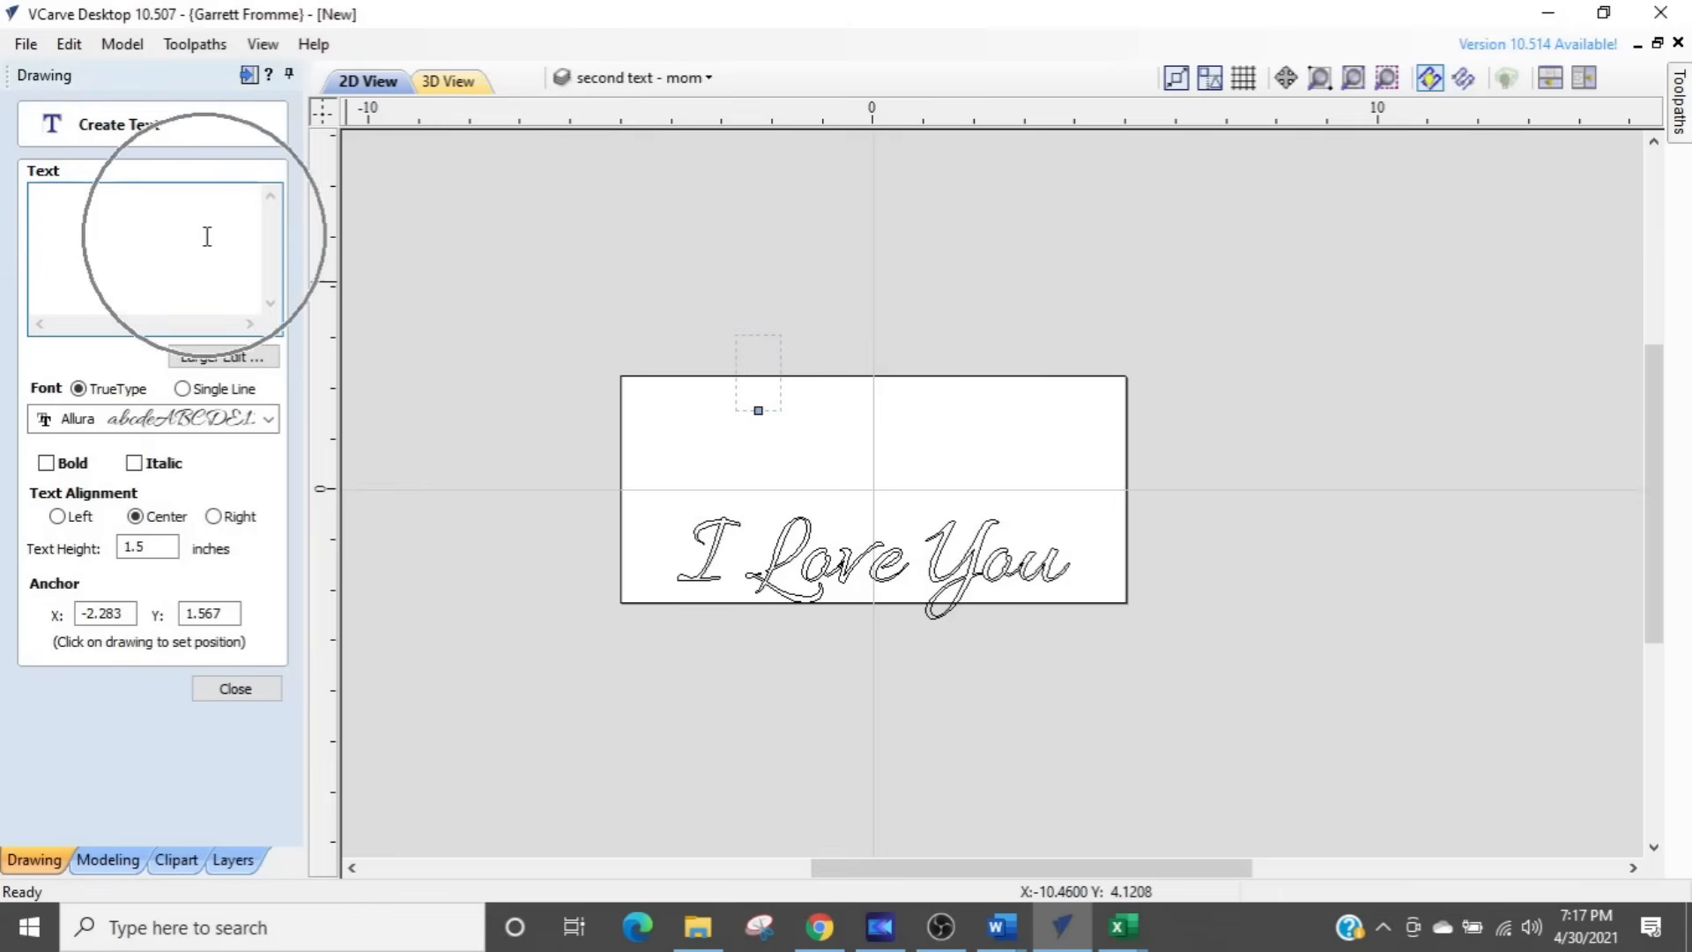
{"action": "type", "text": "MOM"}
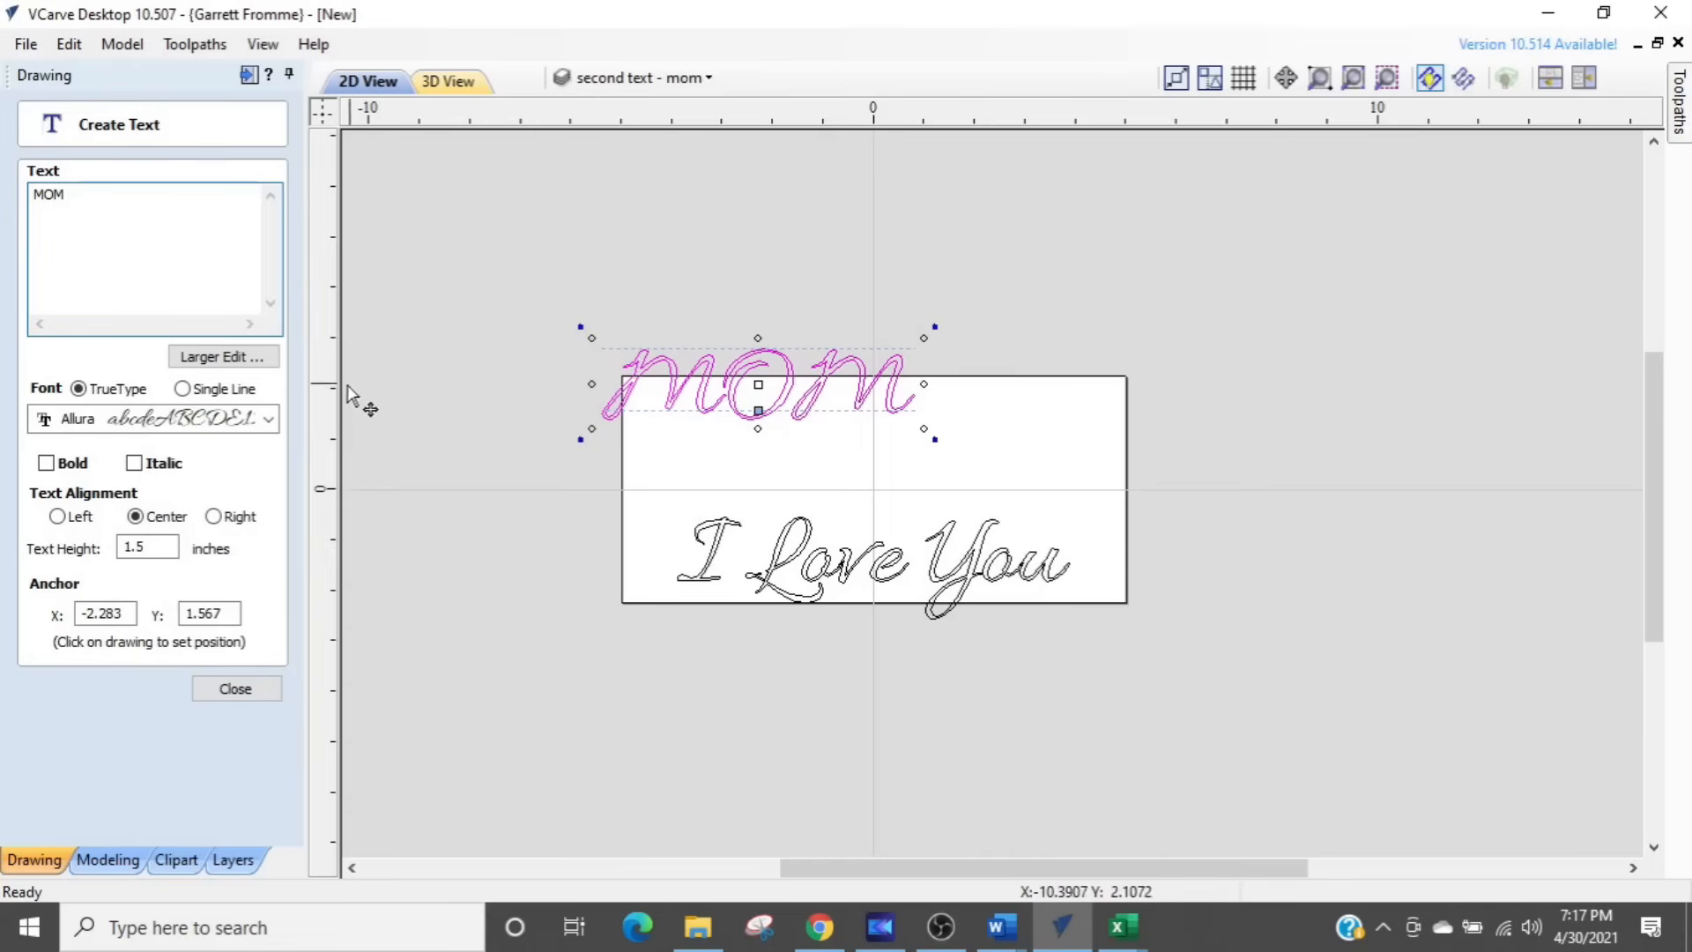
Step: Set the font of the "MOM" text to Alice and finish the text creation
{"action": "left_click", "coordinate": [270, 419]}
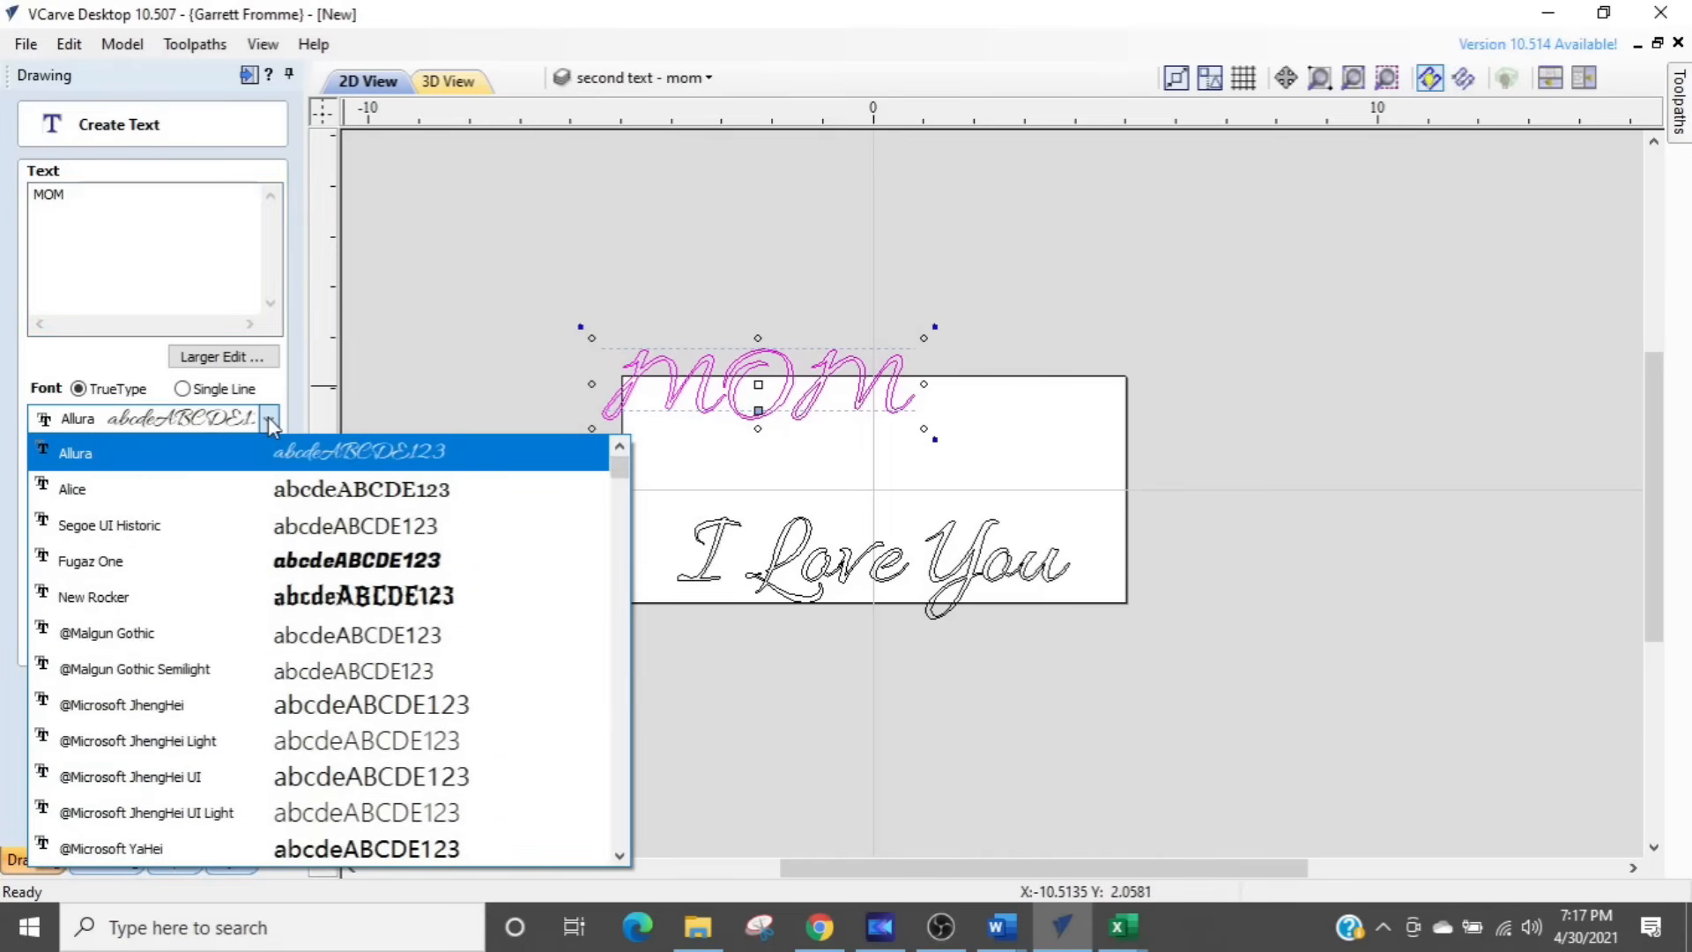
{"action": "left_click", "coordinate": [234, 488]}
{"action": "scroll", "coordinate": [772, 381], "scroll_direction": "up", "scroll_amount": 2}
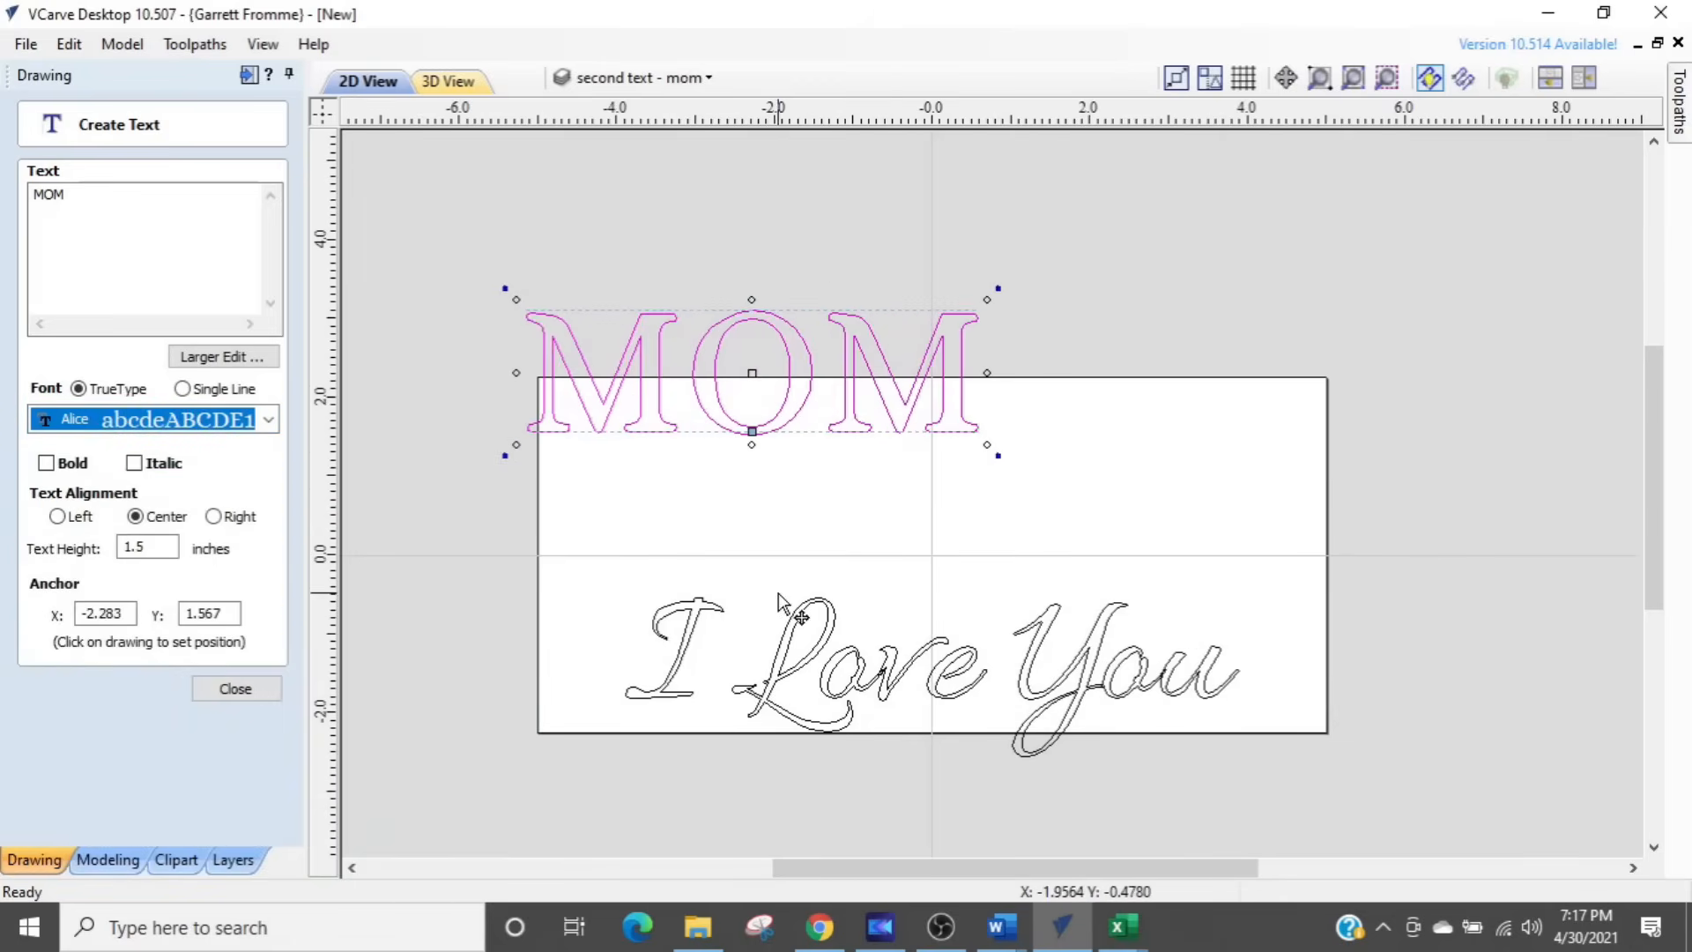
{"action": "scroll", "coordinate": [779, 602], "scroll_direction": "down", "scroll_amount": 2}
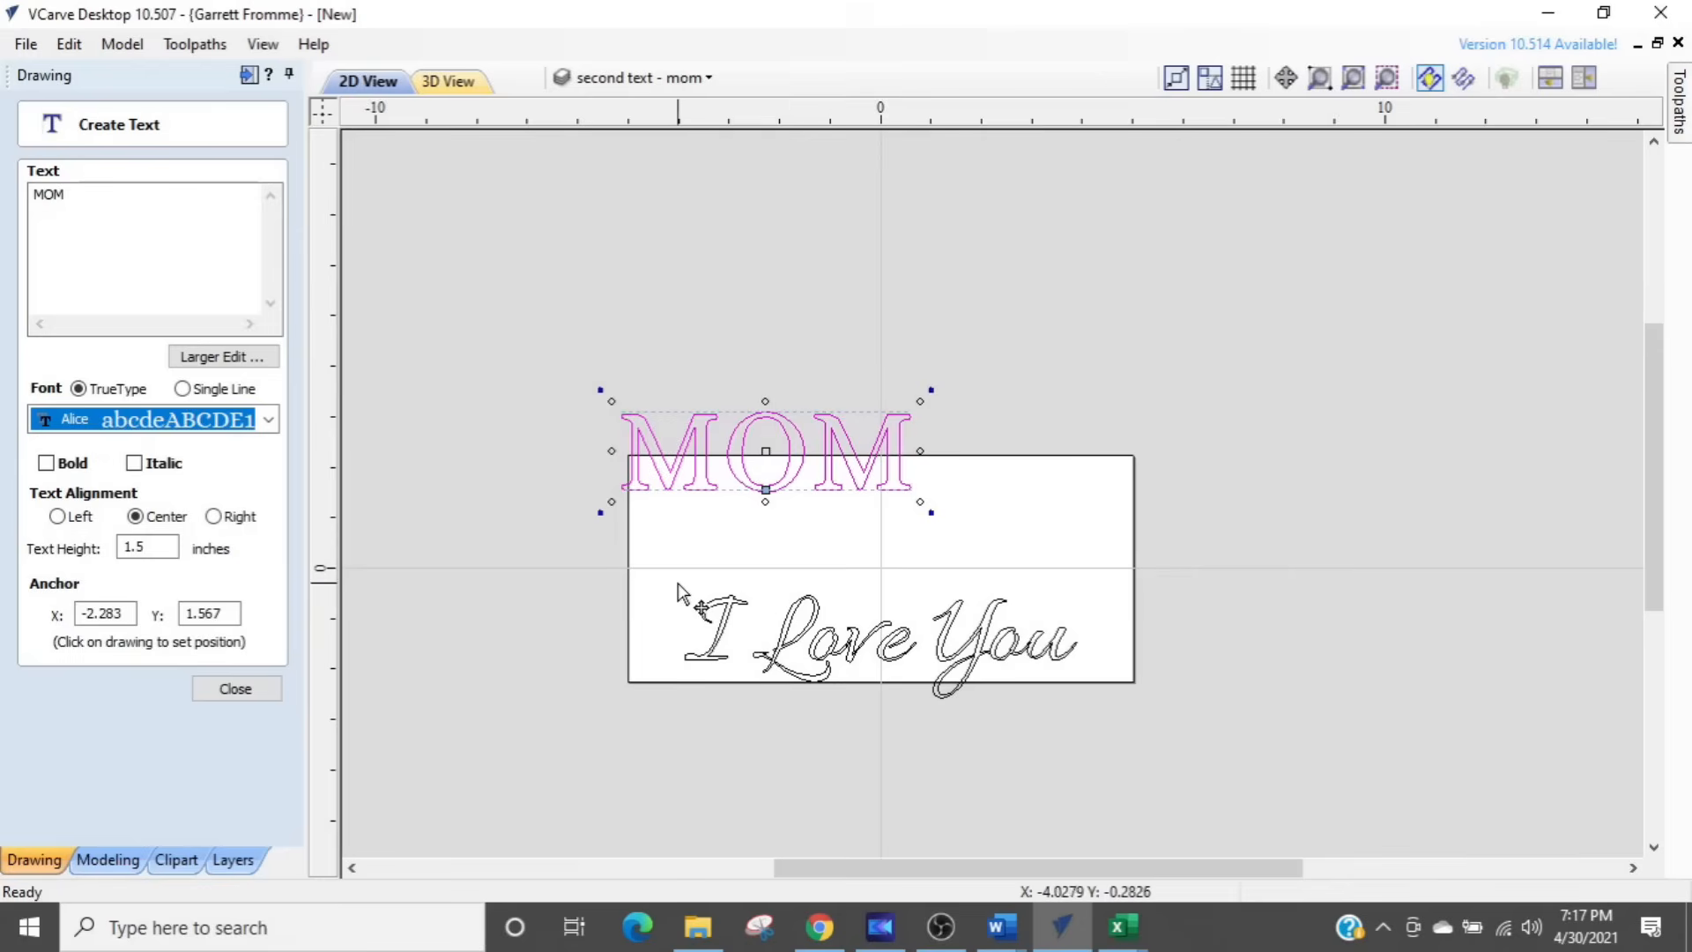
{"action": "left_click", "coordinate": [235, 689]}
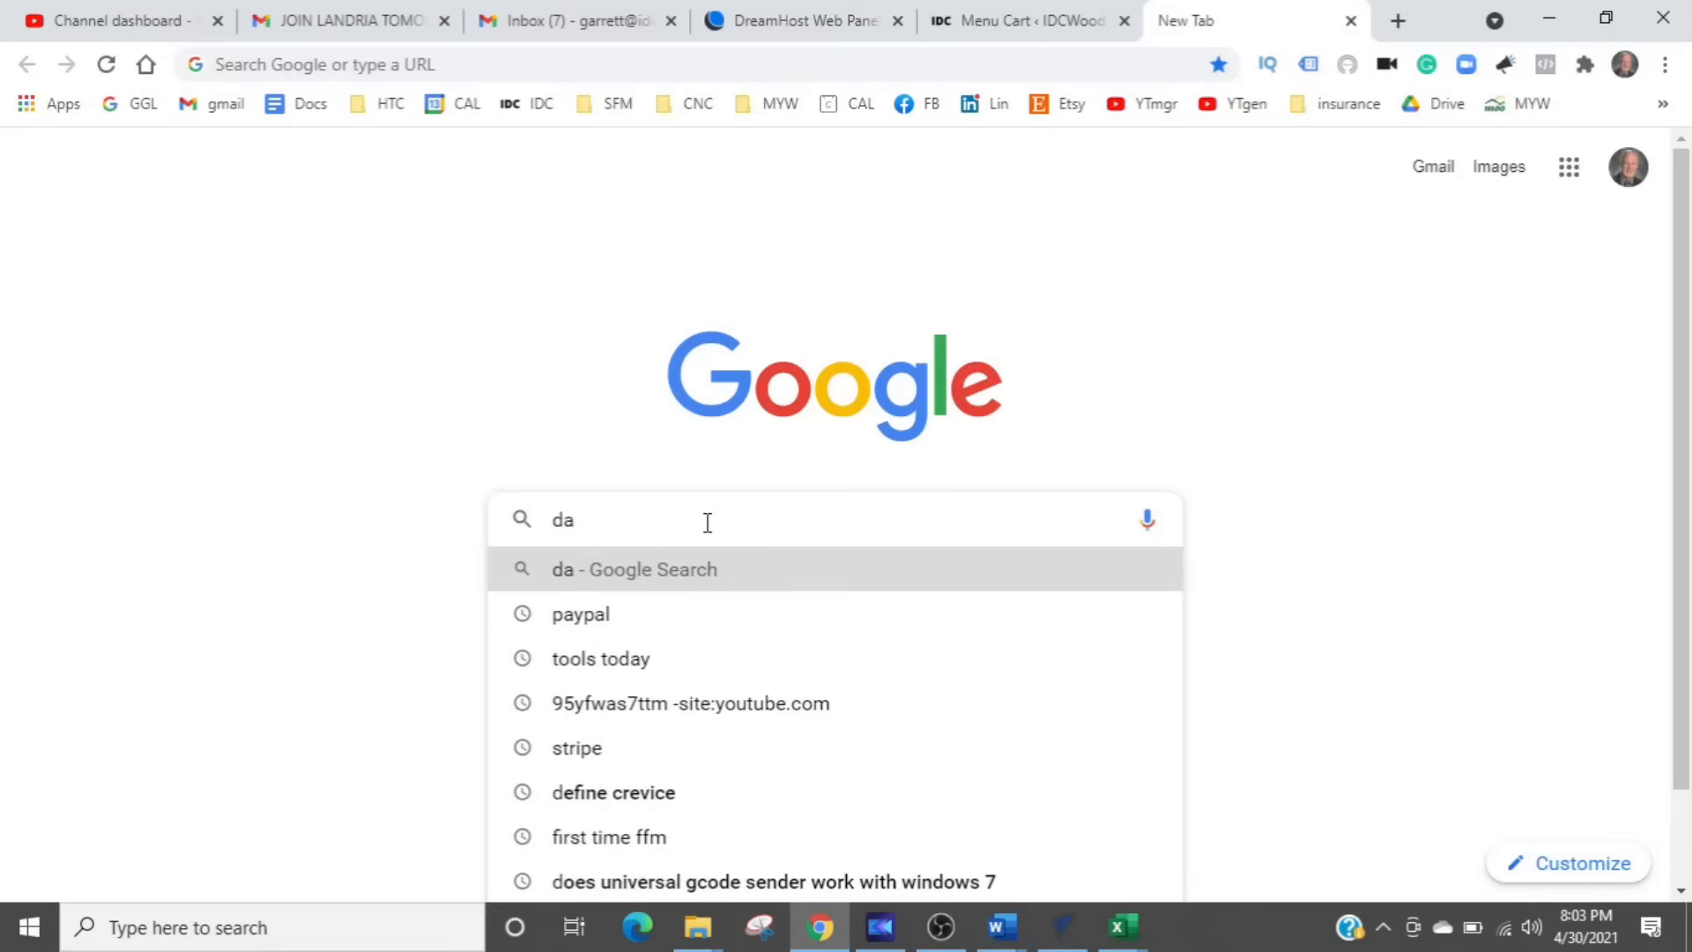
Step: Switch to the Chrome browser, open dafont.com and look through its recently added fonts and categories
{"action": "type", "text": "font.com"}
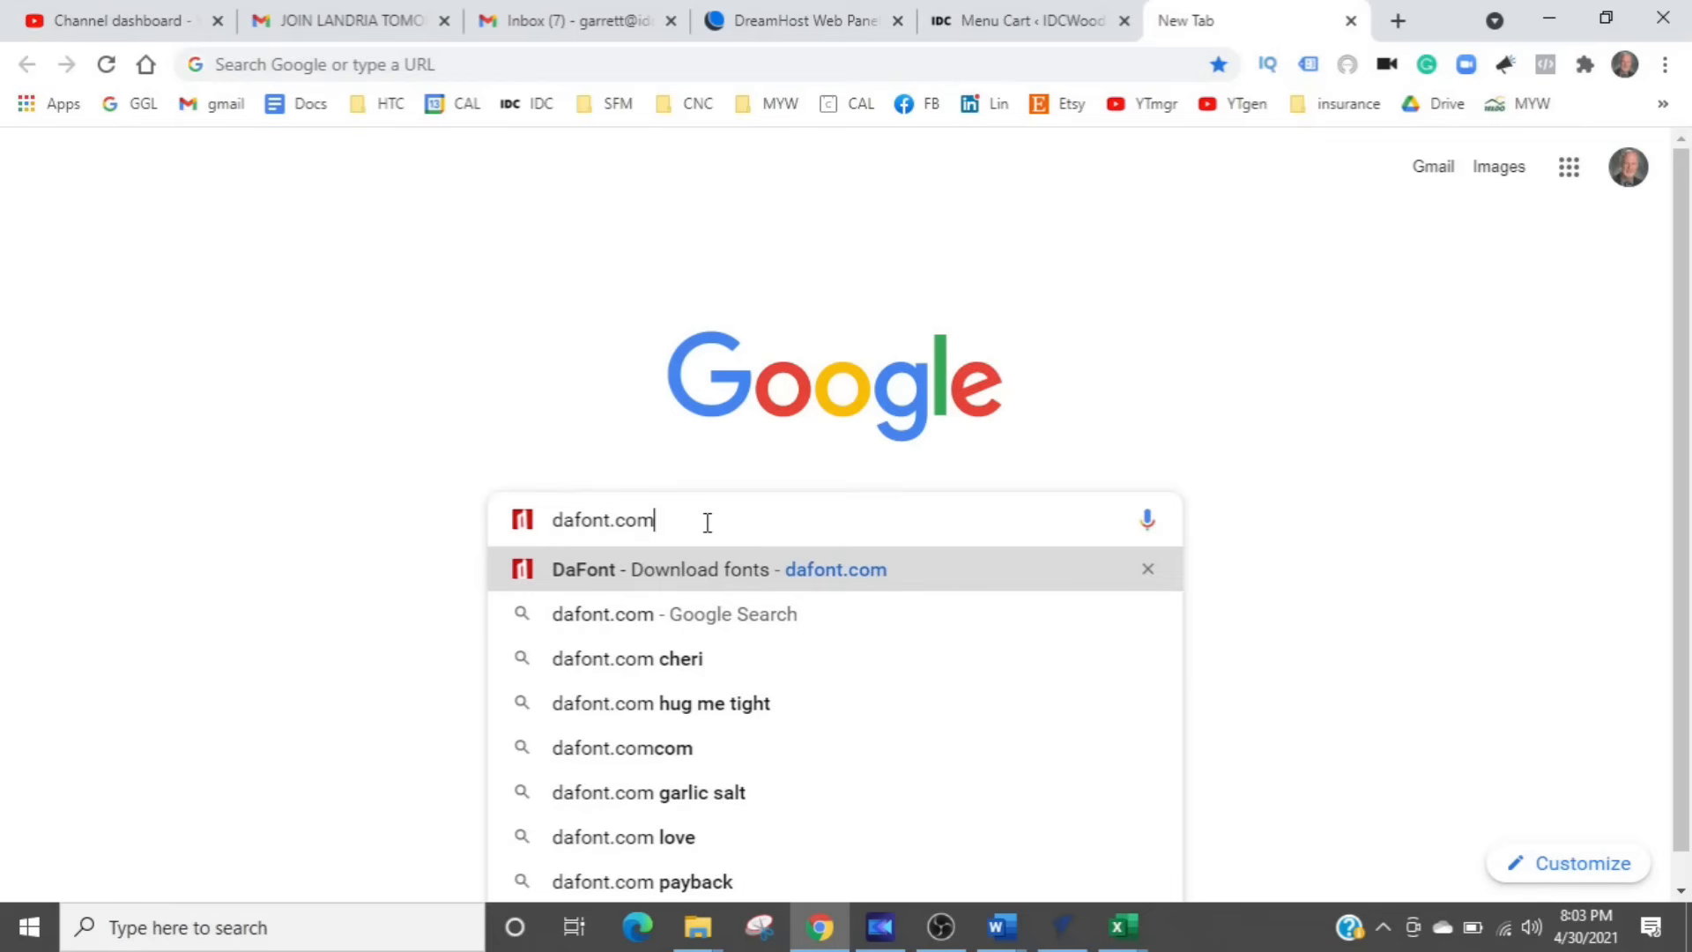
{"action": "key", "text": "Return"}
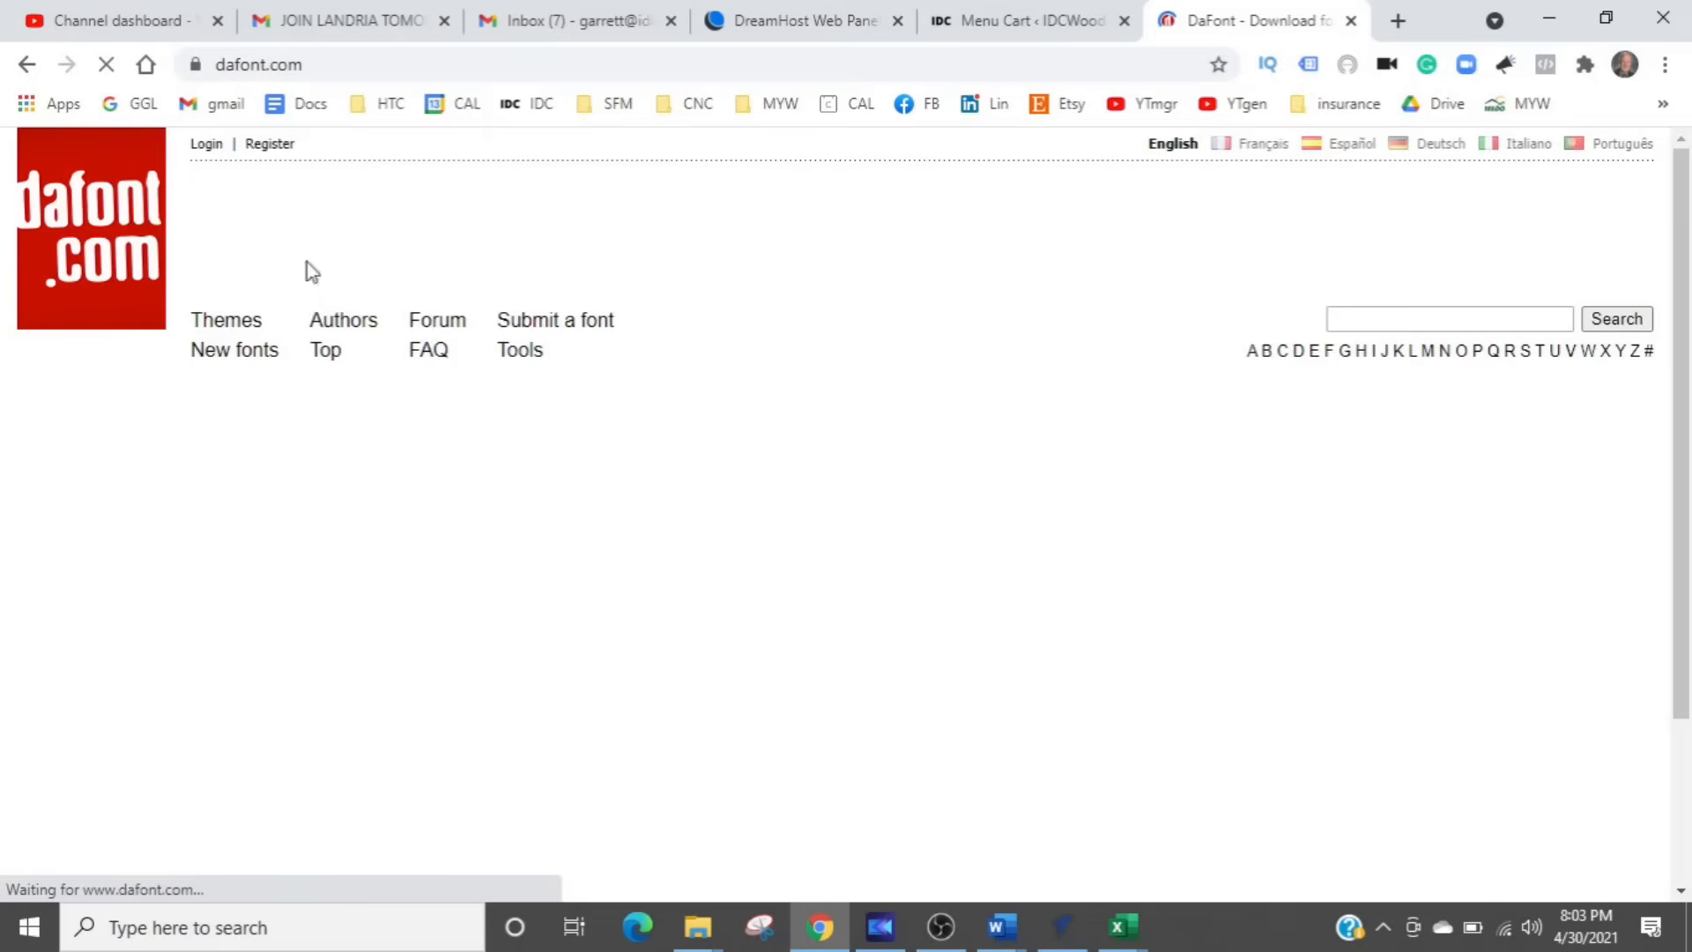
{"action": "scroll", "coordinate": [479, 577], "scroll_direction": "down", "scroll_amount": 2}
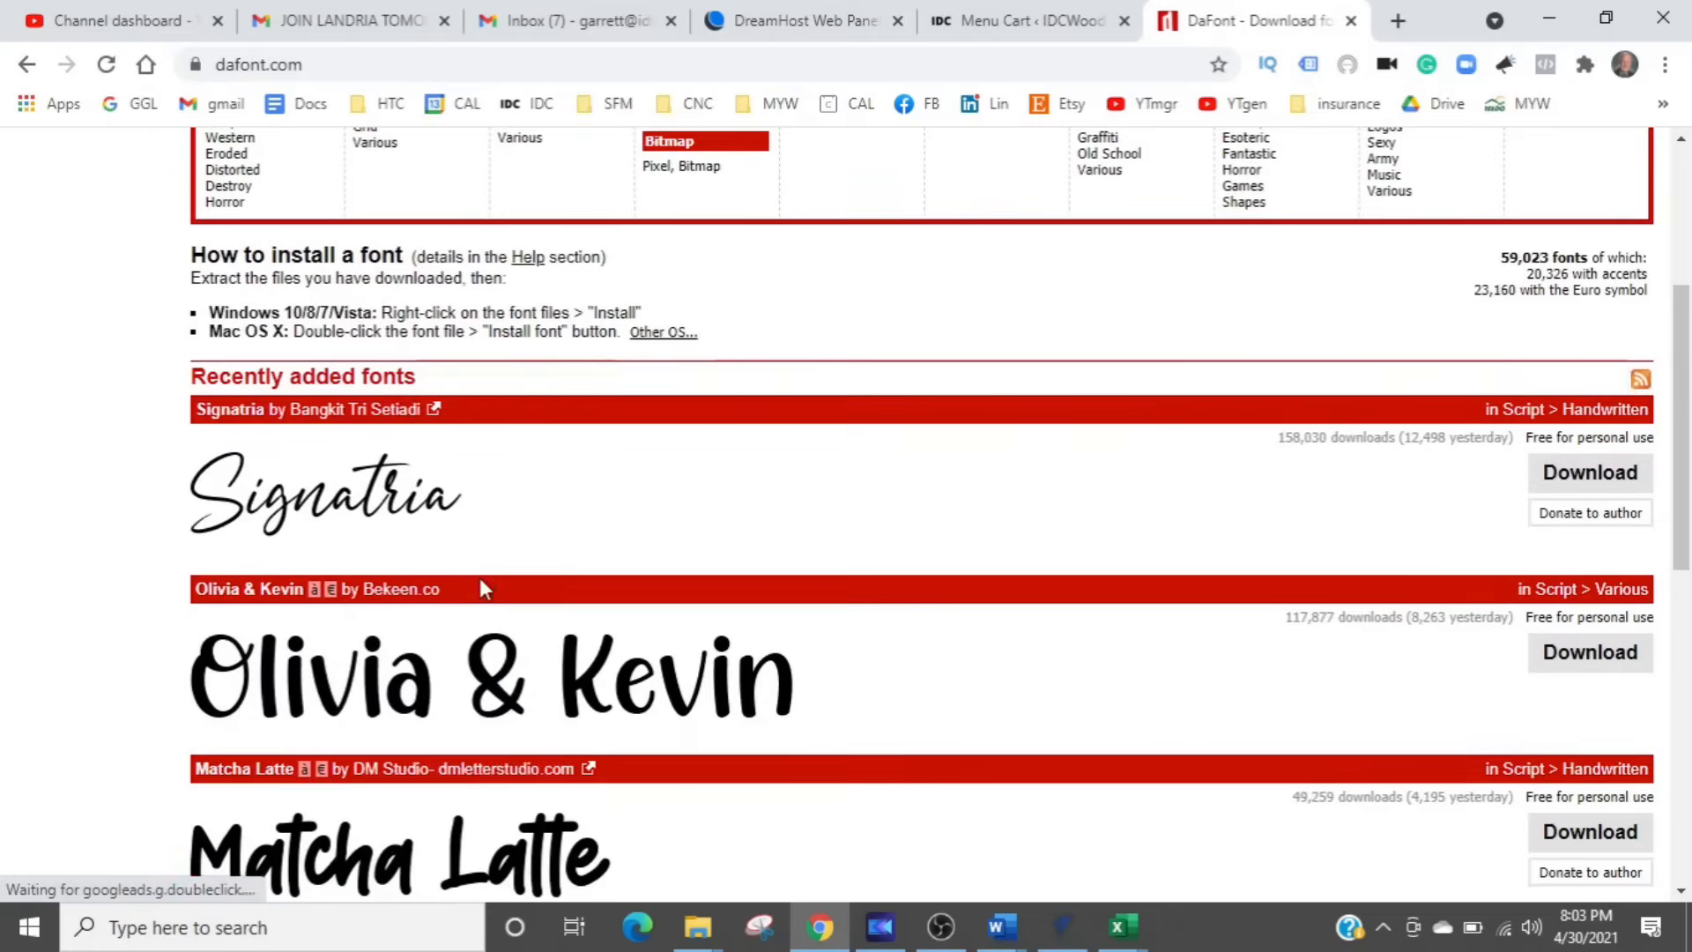
{"action": "scroll", "coordinate": [484, 588], "scroll_direction": "down", "scroll_amount": 3}
{"action": "scroll", "coordinate": [484, 587], "scroll_direction": "down", "scroll_amount": 4}
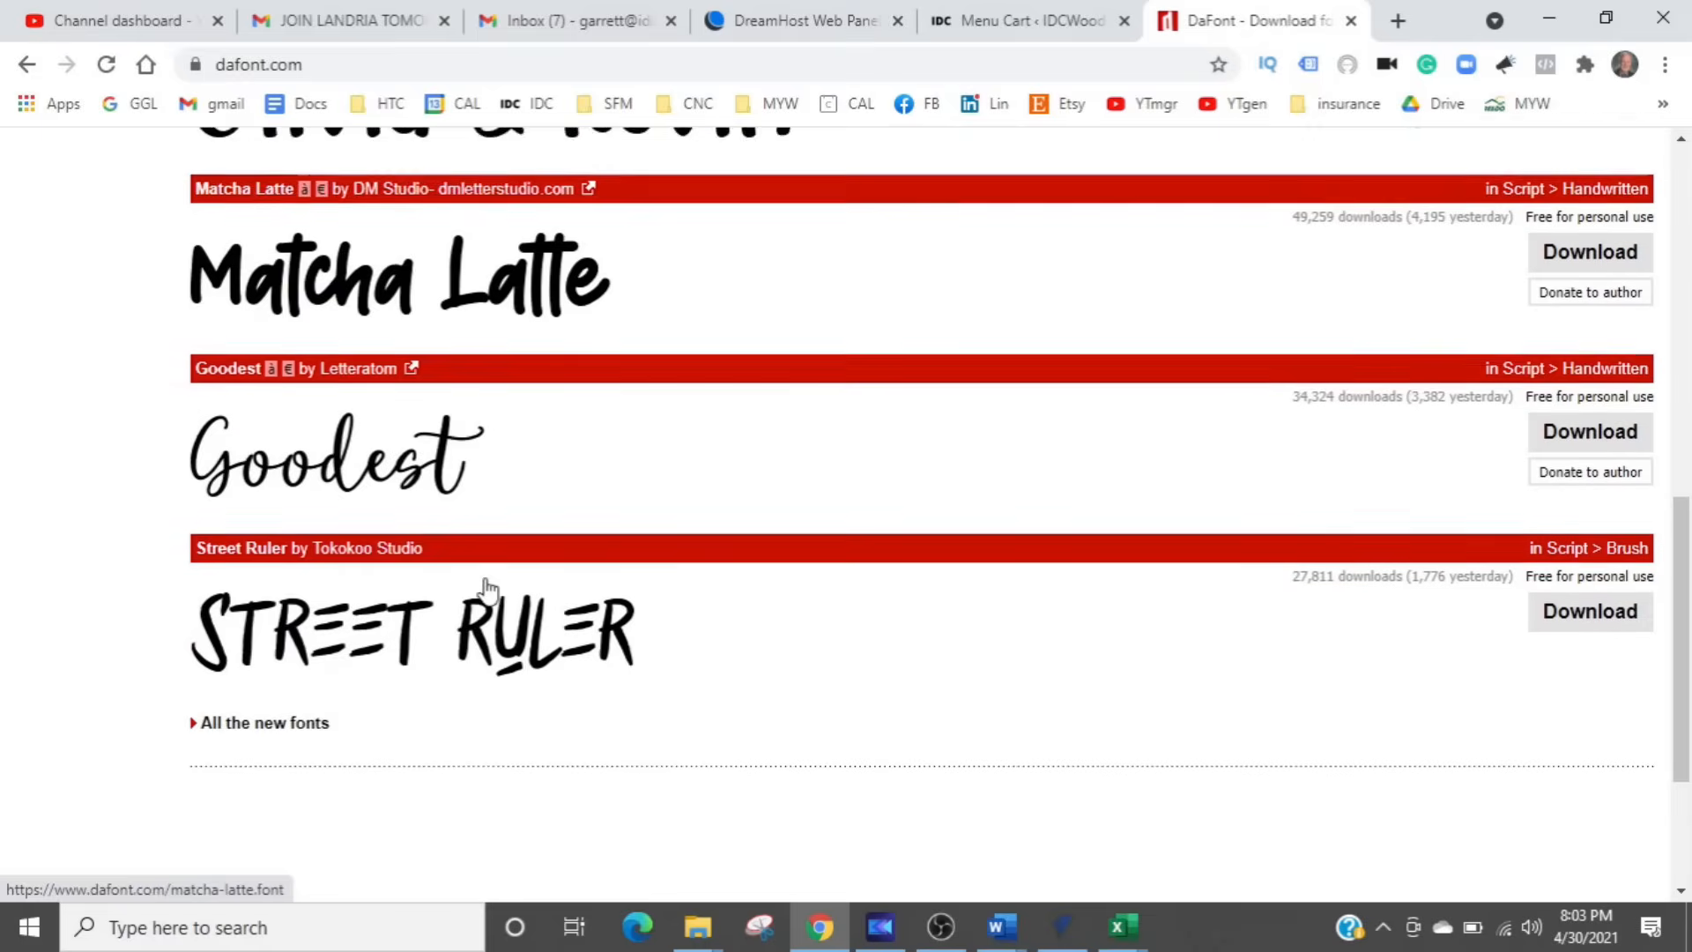
{"action": "scroll", "coordinate": [486, 589], "scroll_direction": "down", "scroll_amount": 3}
{"action": "scroll", "coordinate": [486, 588], "scroll_direction": "up", "scroll_amount": 8}
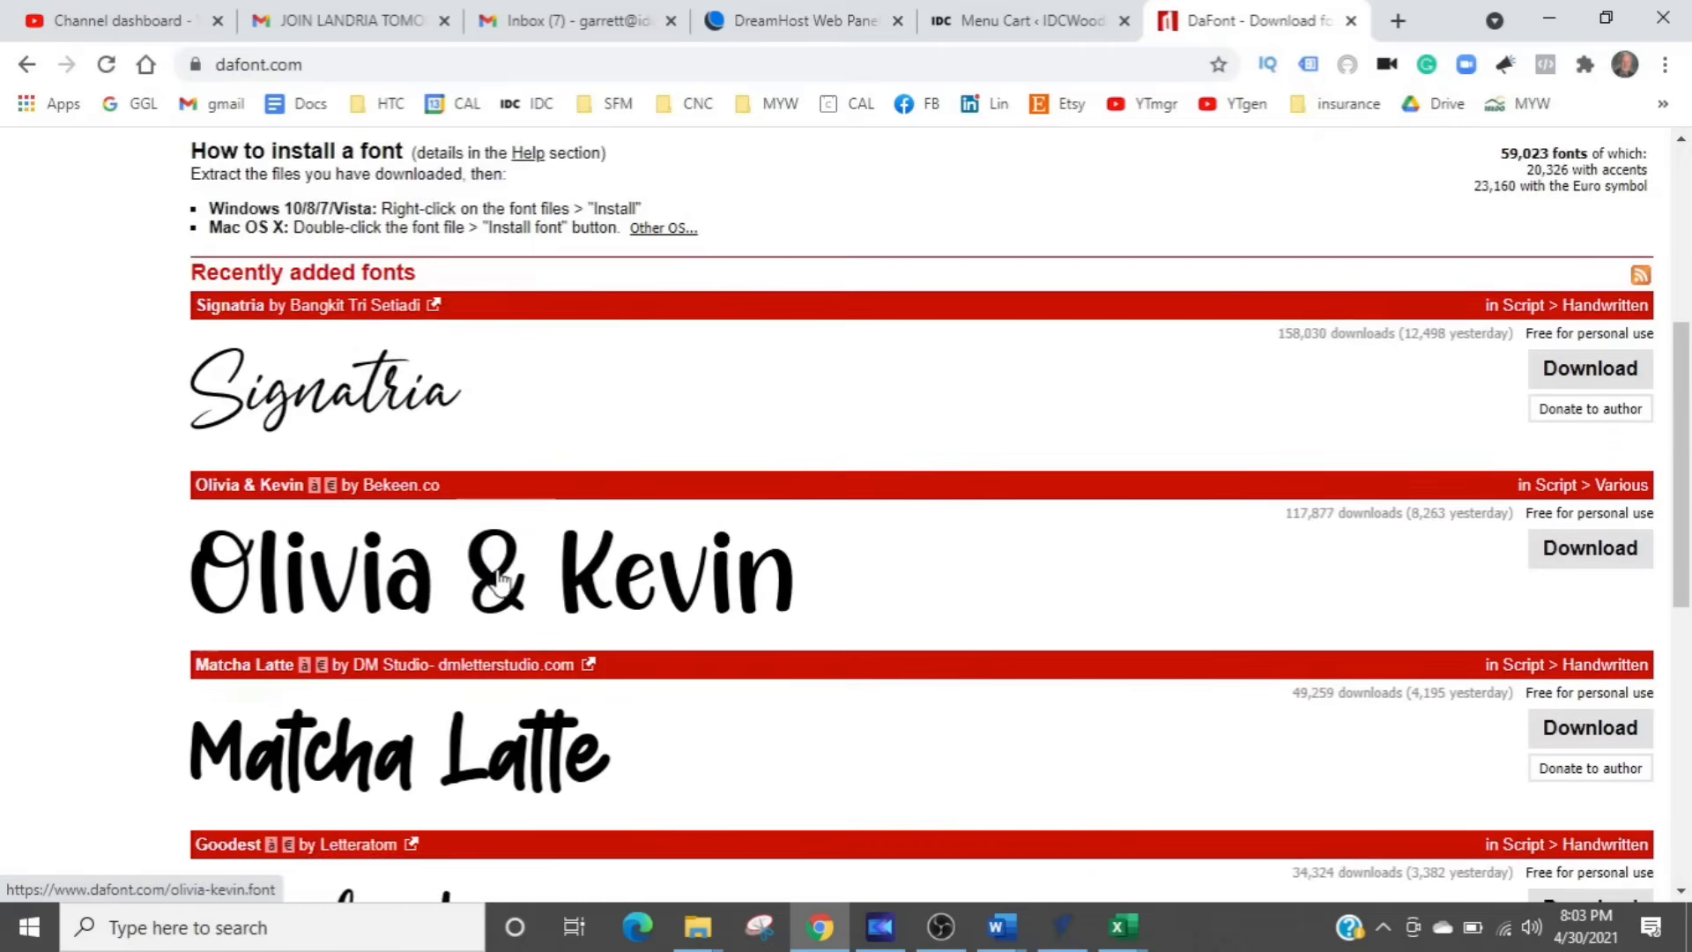
{"action": "scroll", "coordinate": [497, 564], "scroll_direction": "up", "scroll_amount": 5}
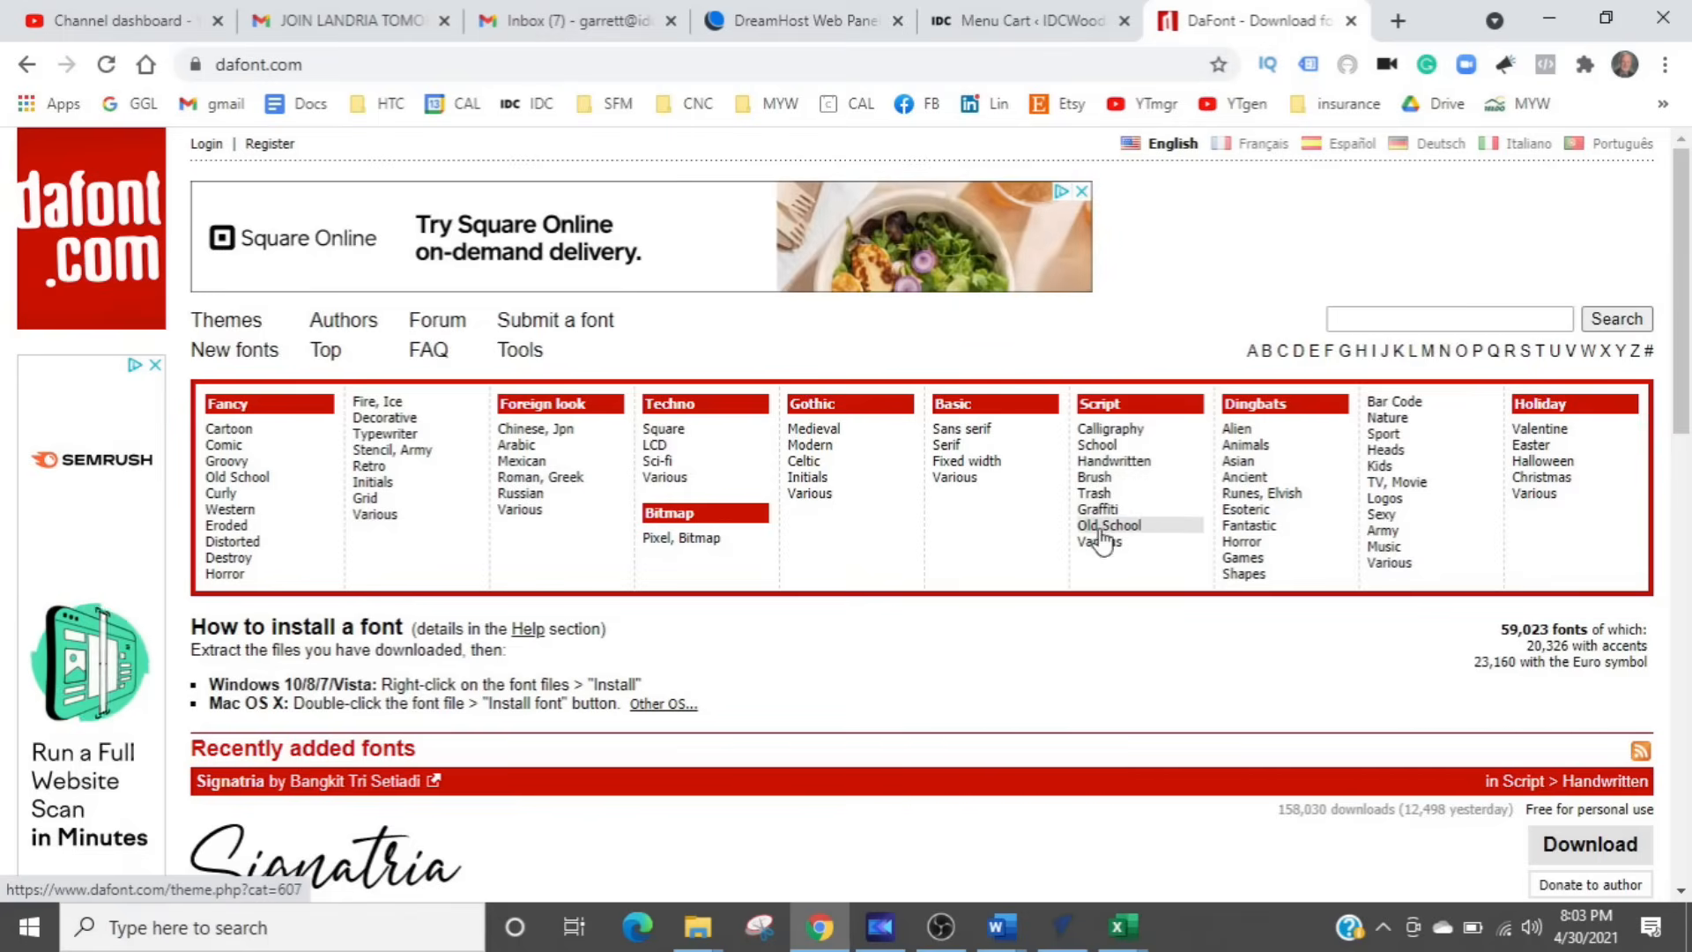
Step: Open the Script > Handwritten font category and examine the Shorelines Script font entry
{"action": "left_click", "coordinate": [1100, 465]}
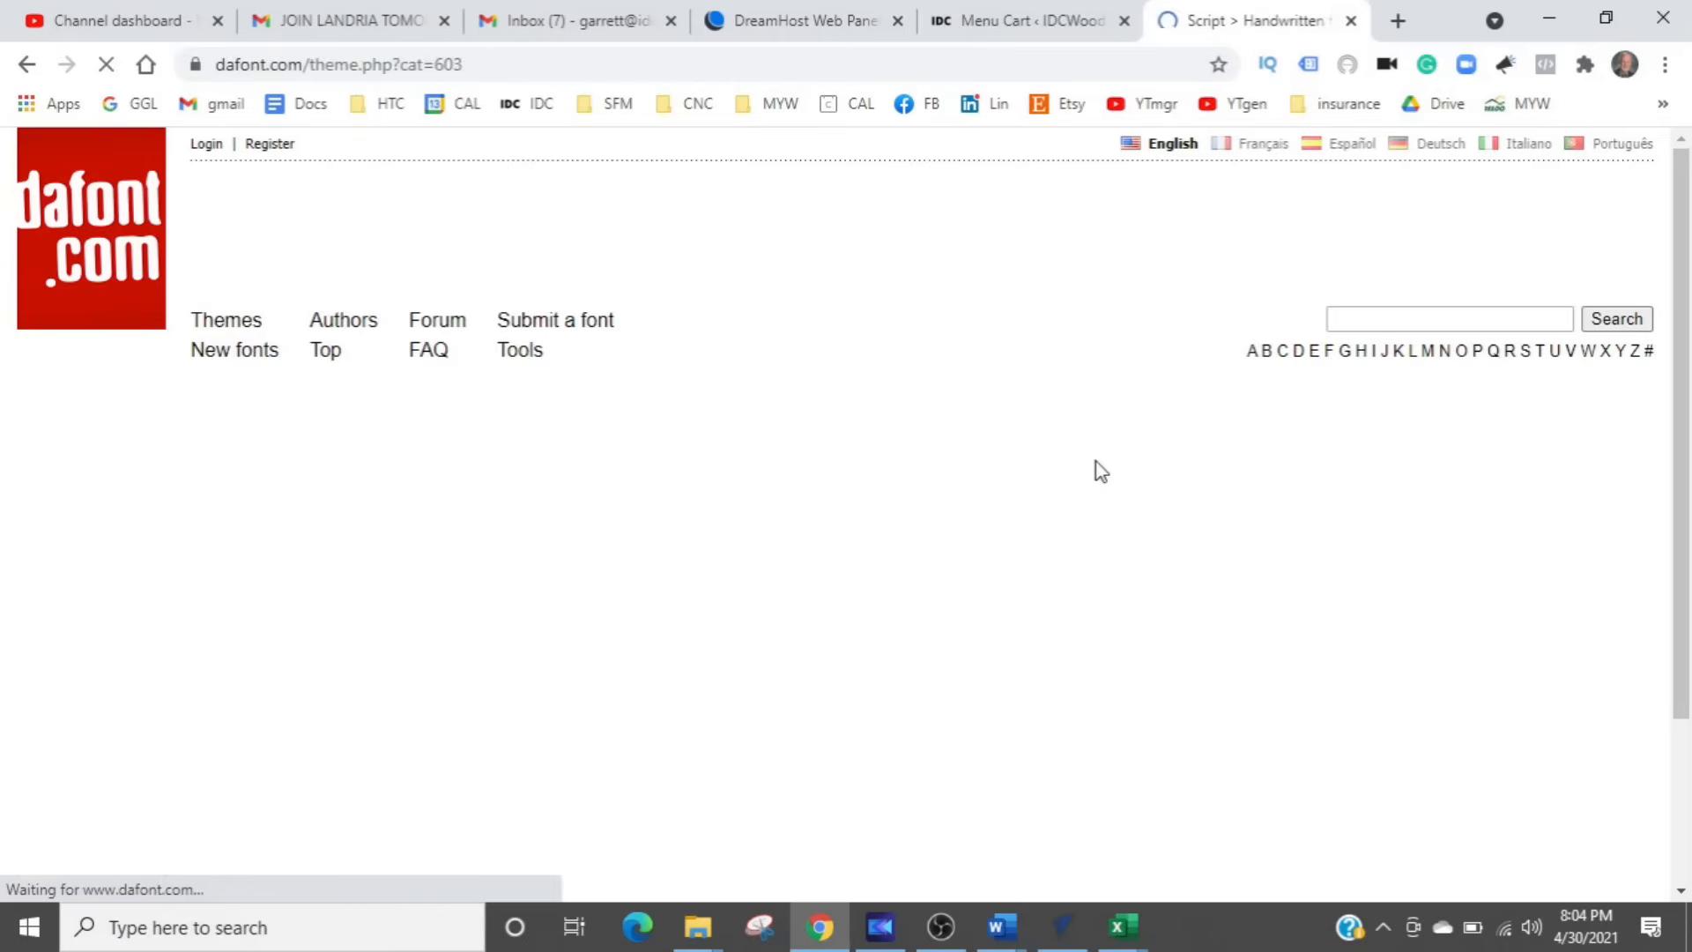
{"action": "scroll", "coordinate": [628, 606], "scroll_direction": "down", "scroll_amount": 8}
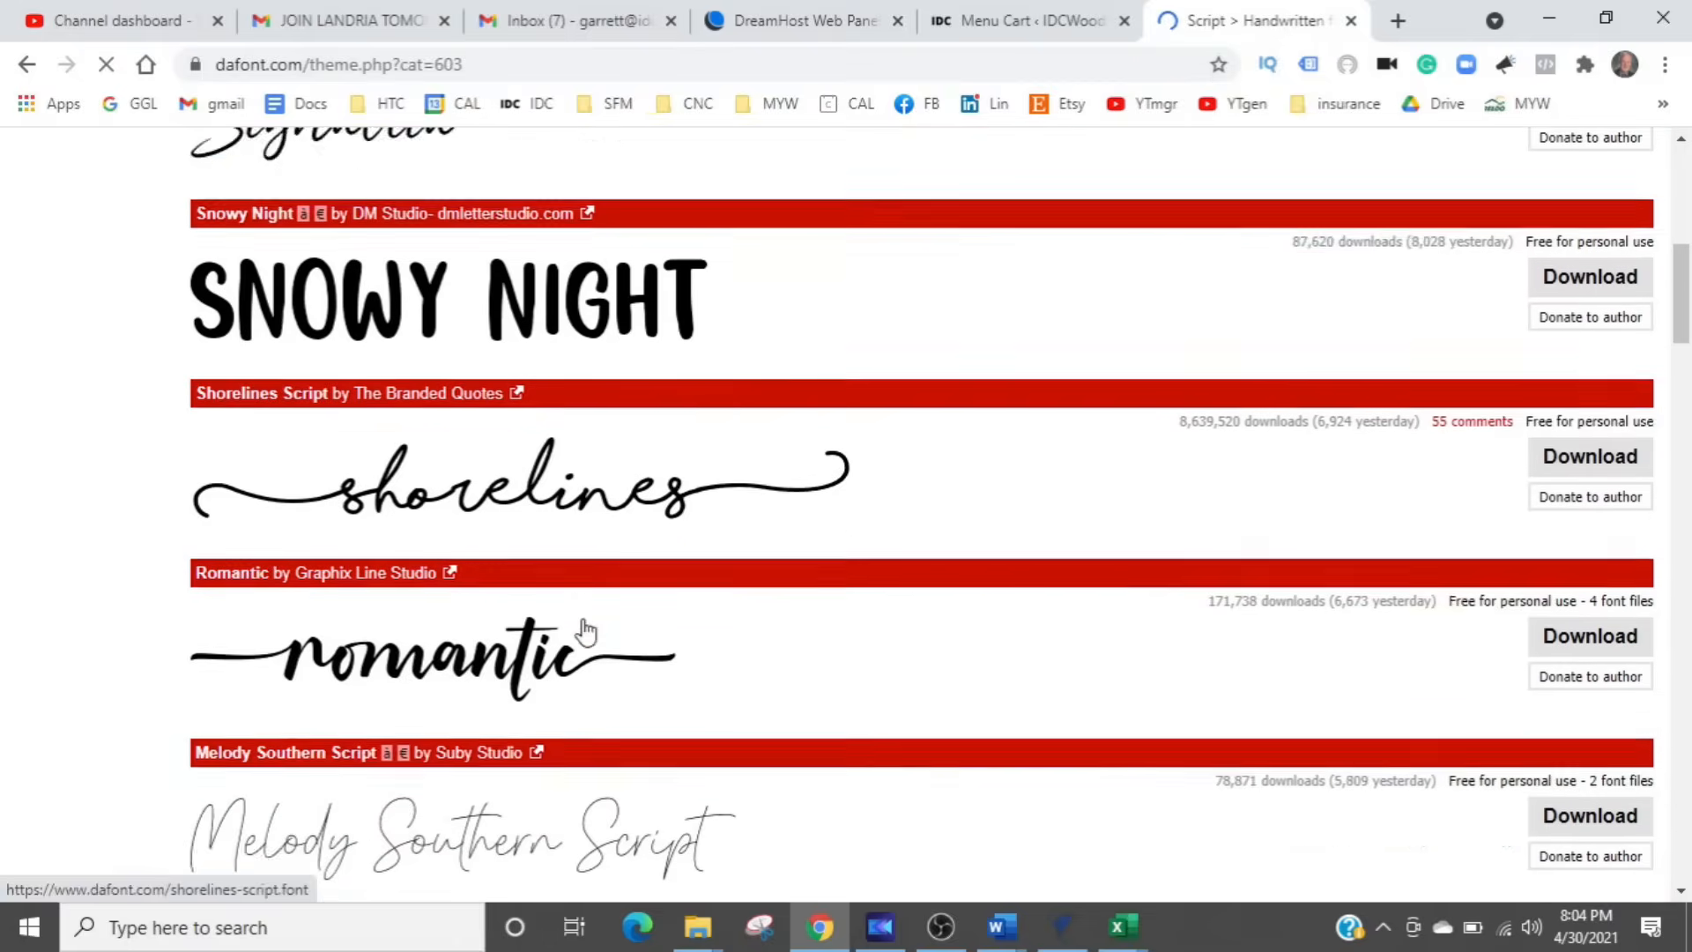
{"action": "scroll", "coordinate": [584, 631], "scroll_direction": "down", "scroll_amount": 2}
{"action": "left_click", "coordinate": [499, 397]}
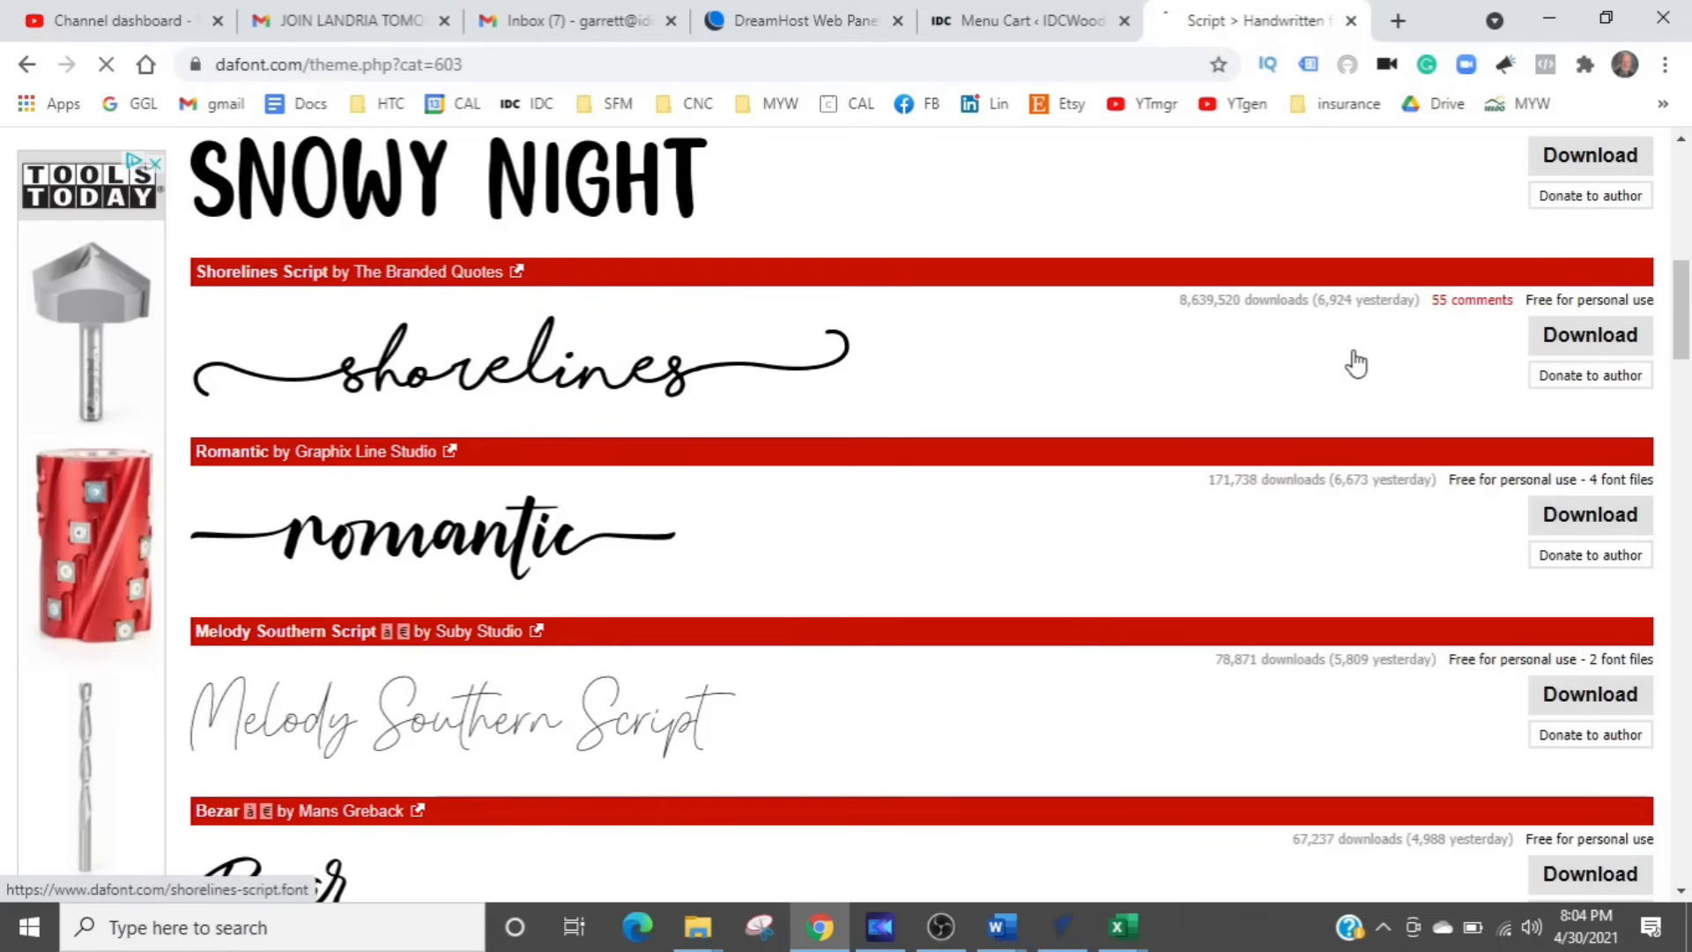
{"action": "left_click", "coordinate": [1322, 353]}
{"action": "left_click", "coordinate": [1320, 344]}
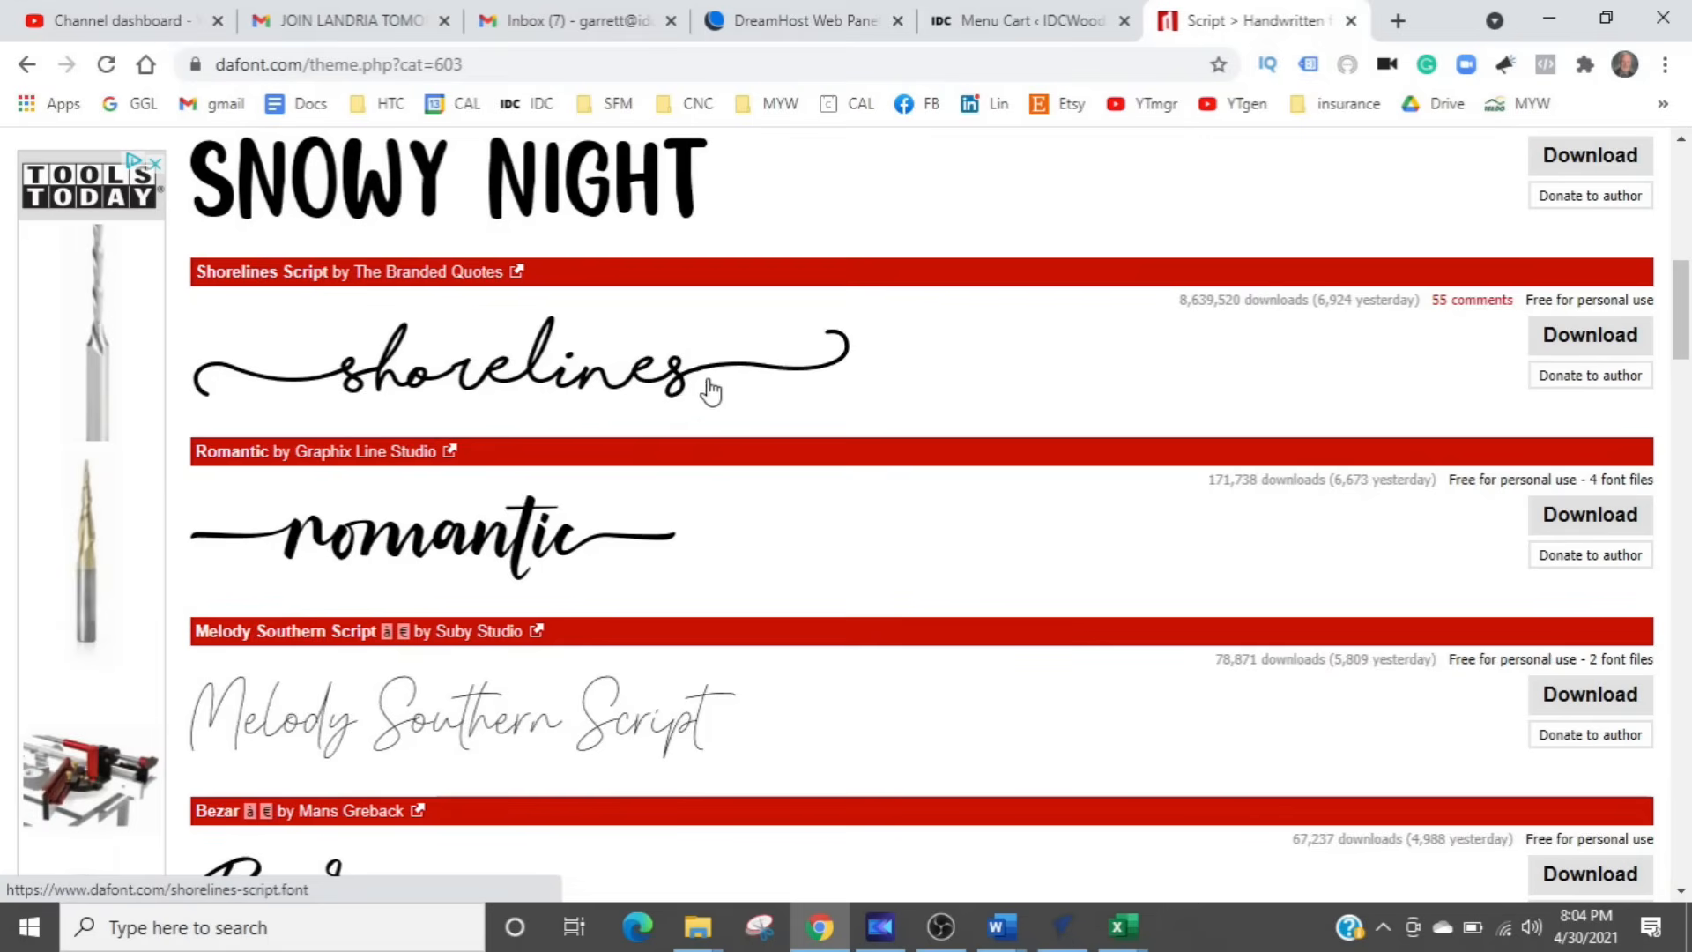
Step: Download the Bezar font from the Handwritten font list
{"action": "scroll", "coordinate": [658, 536], "scroll_direction": "down", "scroll_amount": 4}
{"action": "scroll", "coordinate": [656, 539], "scroll_direction": "down", "scroll_amount": 1}
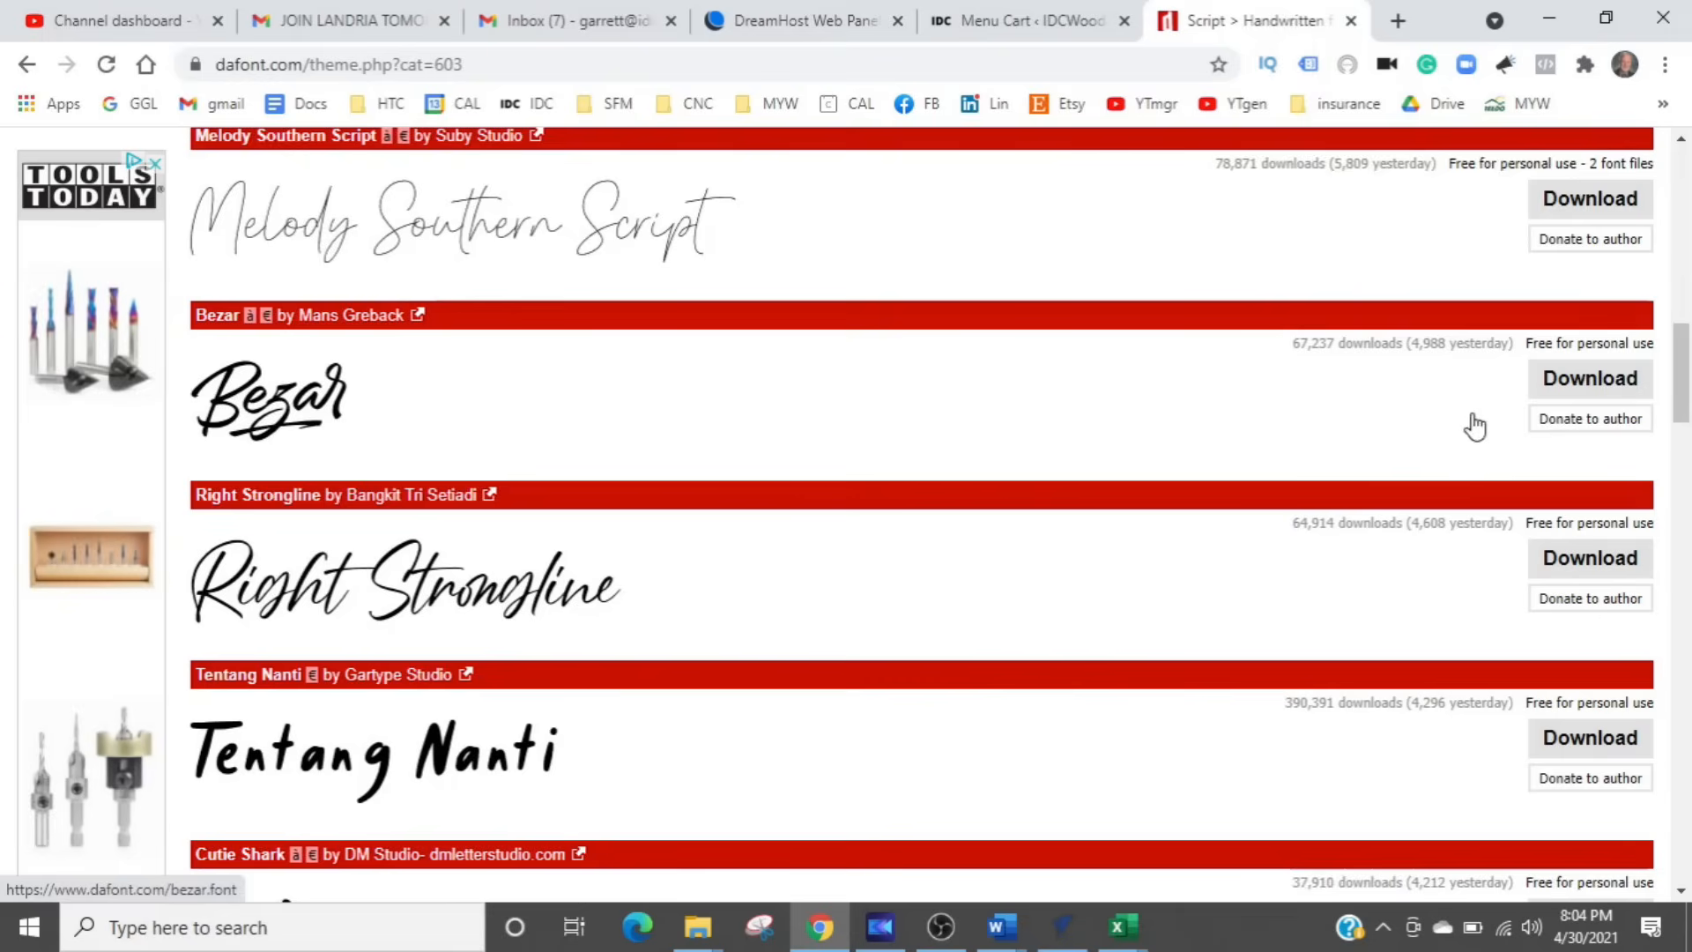
{"action": "left_click", "coordinate": [1552, 437]}
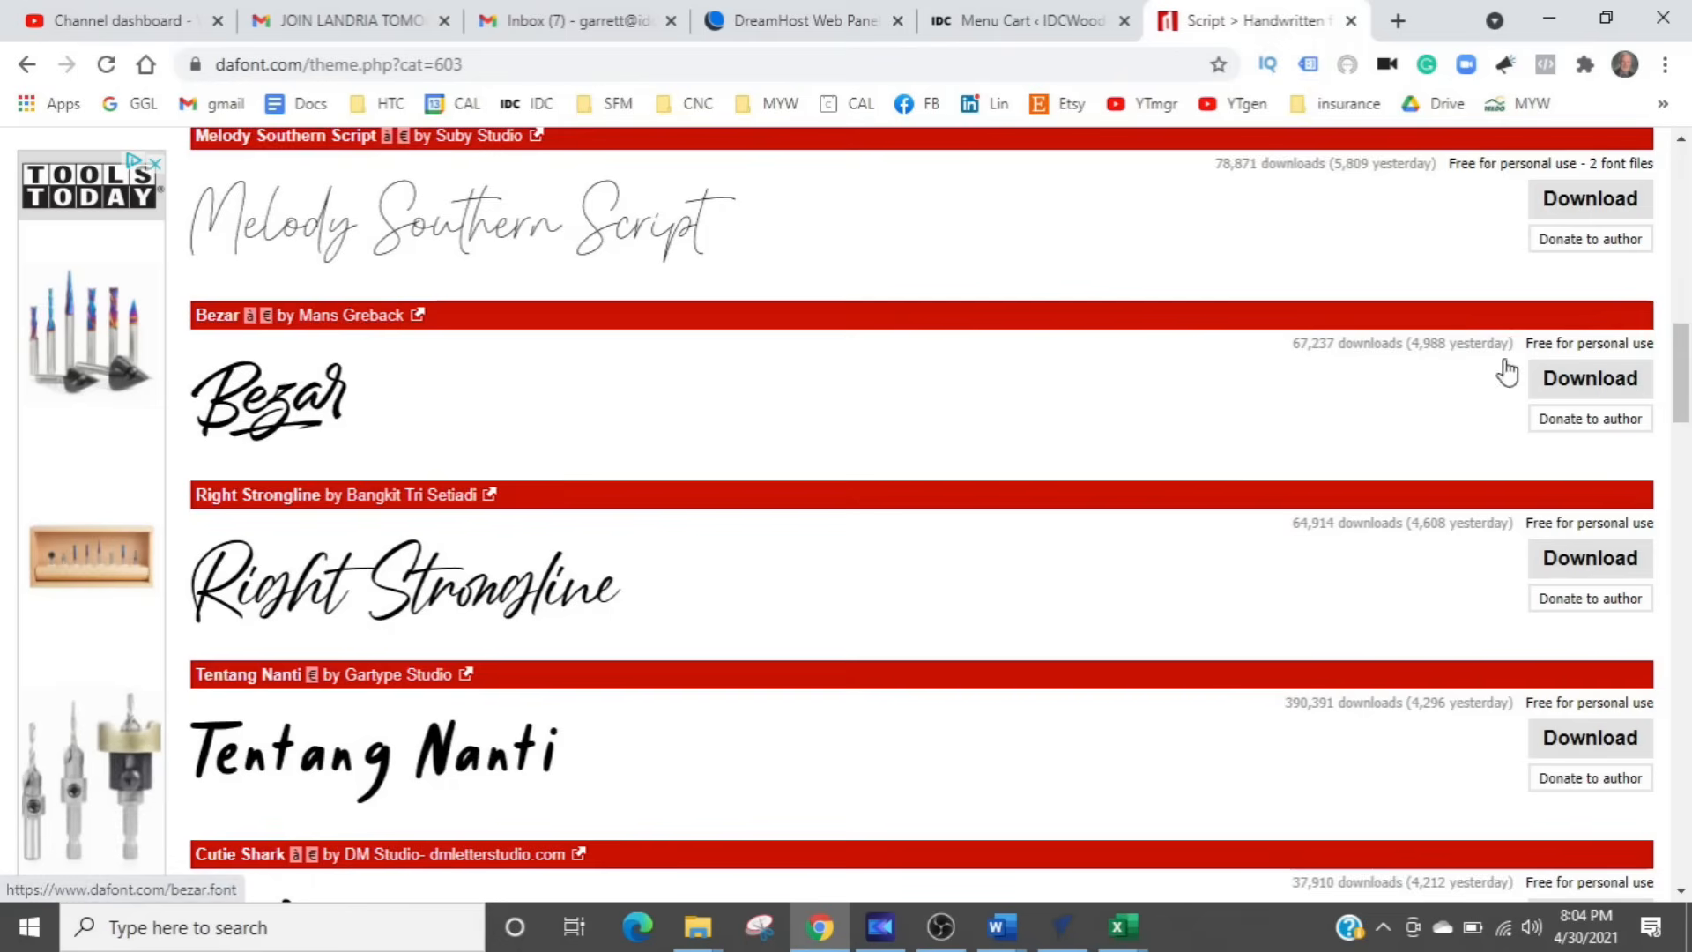
{"action": "left_click", "coordinate": [1558, 379]}
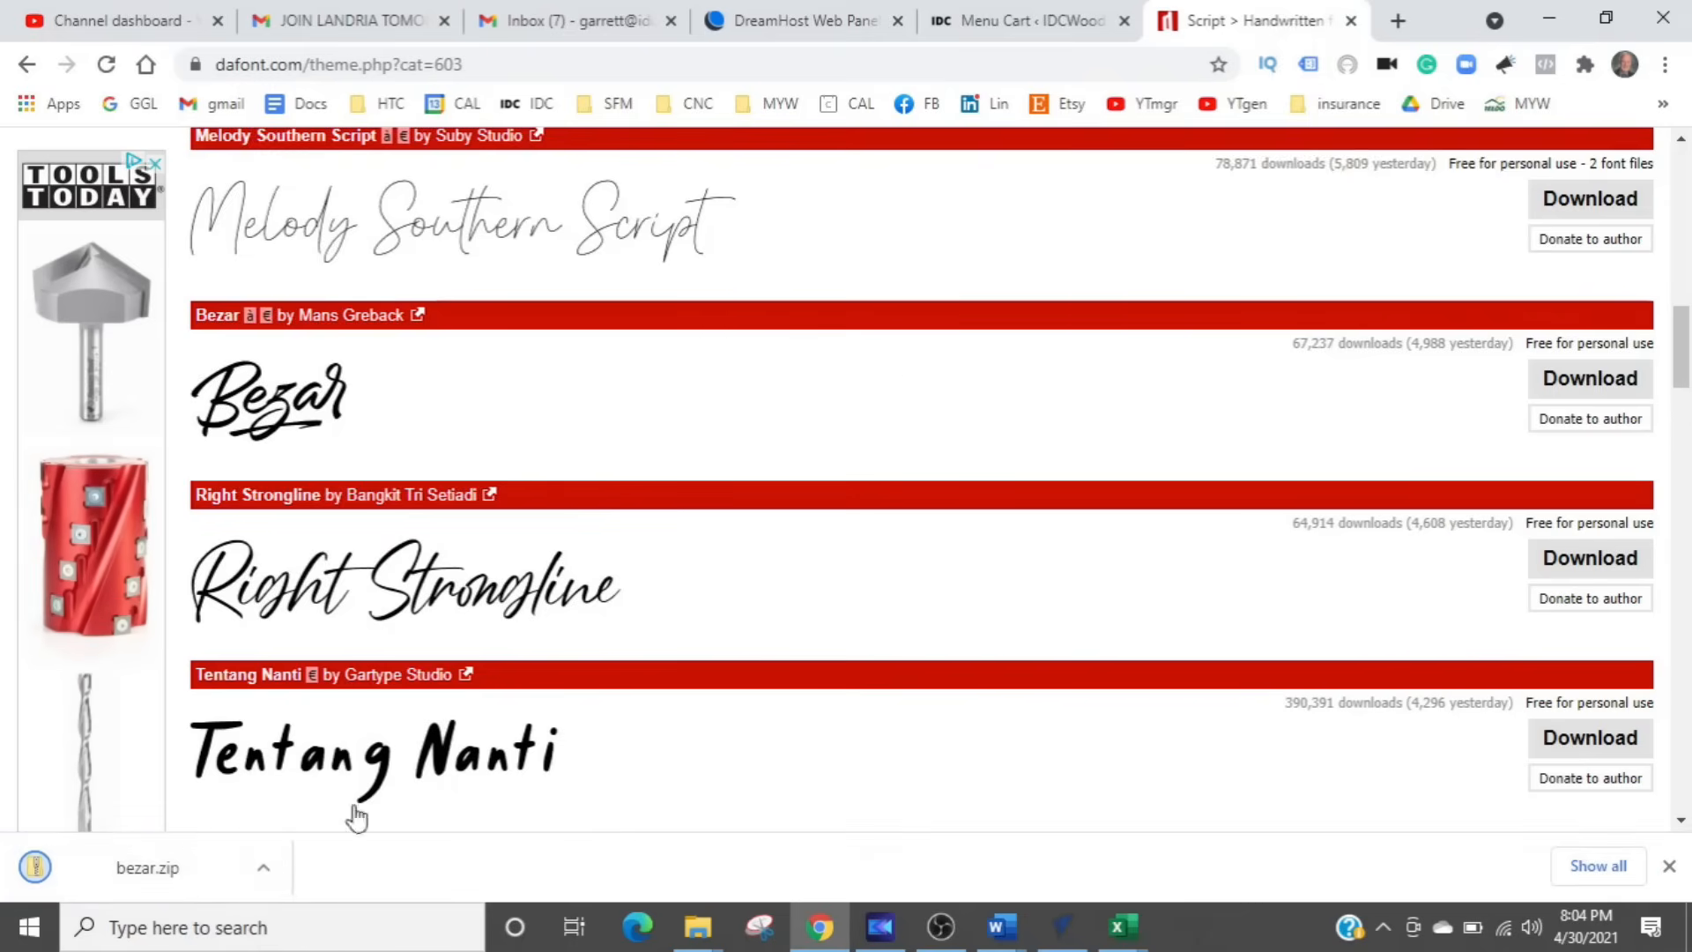
Step: Open the downloaded bezar.zip and read the licence and usage notes in READ_BEFORE_ANY_USE
{"action": "left_click", "coordinate": [133, 885]}
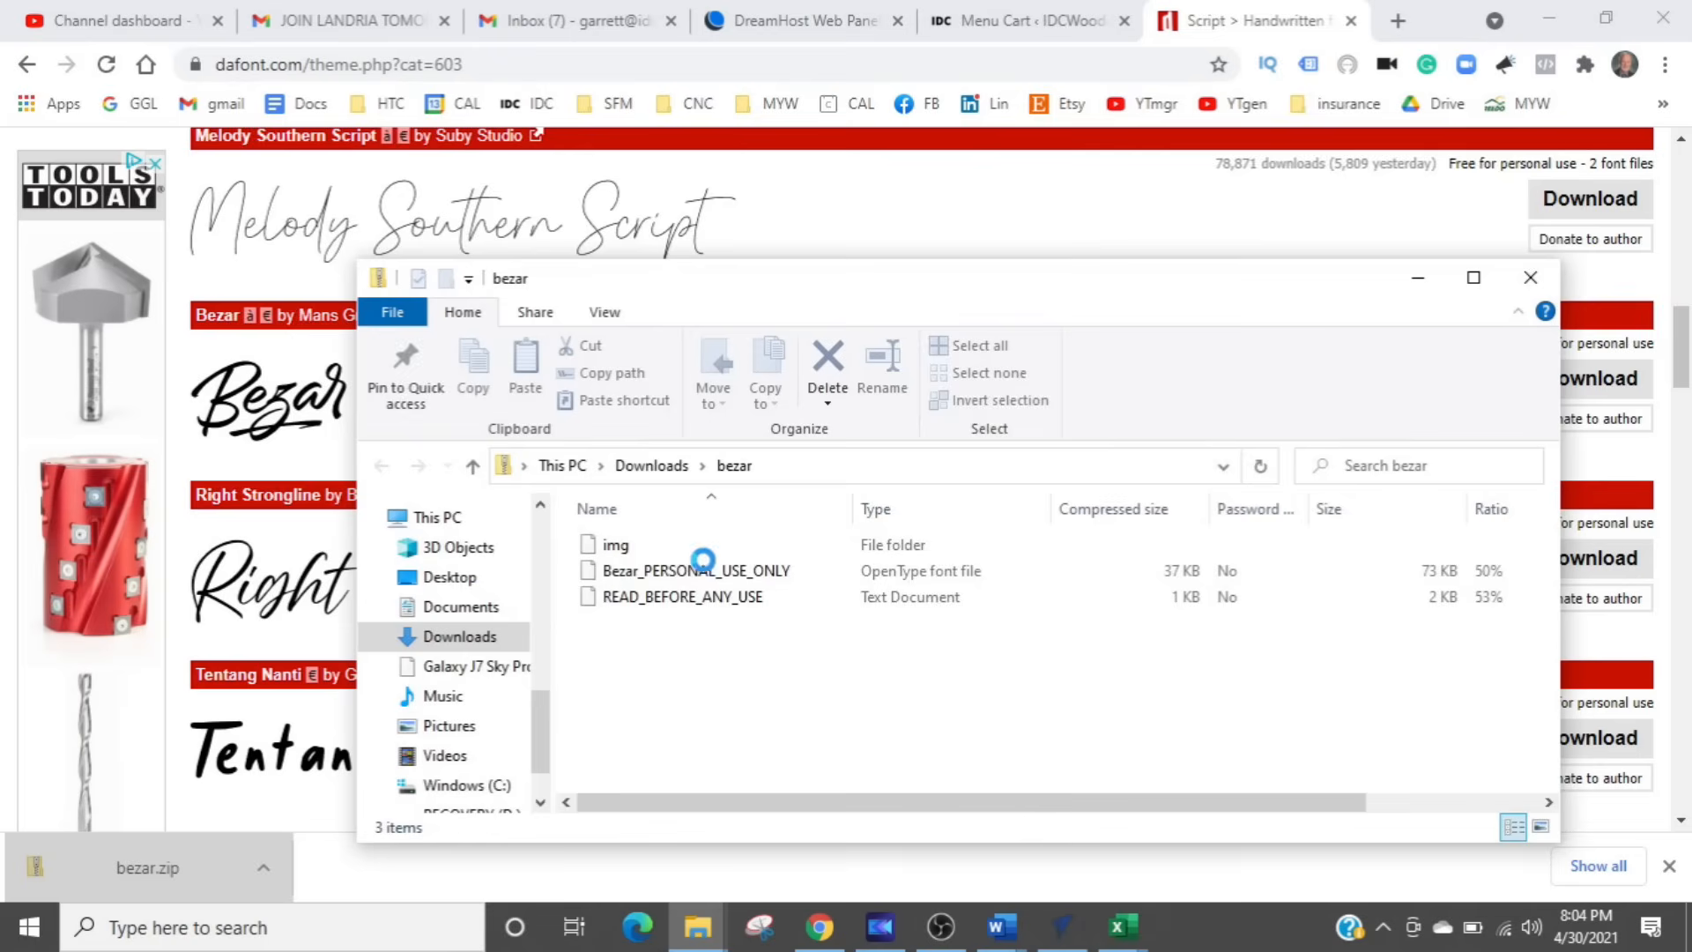
{"action": "double_click", "coordinate": [629, 603]}
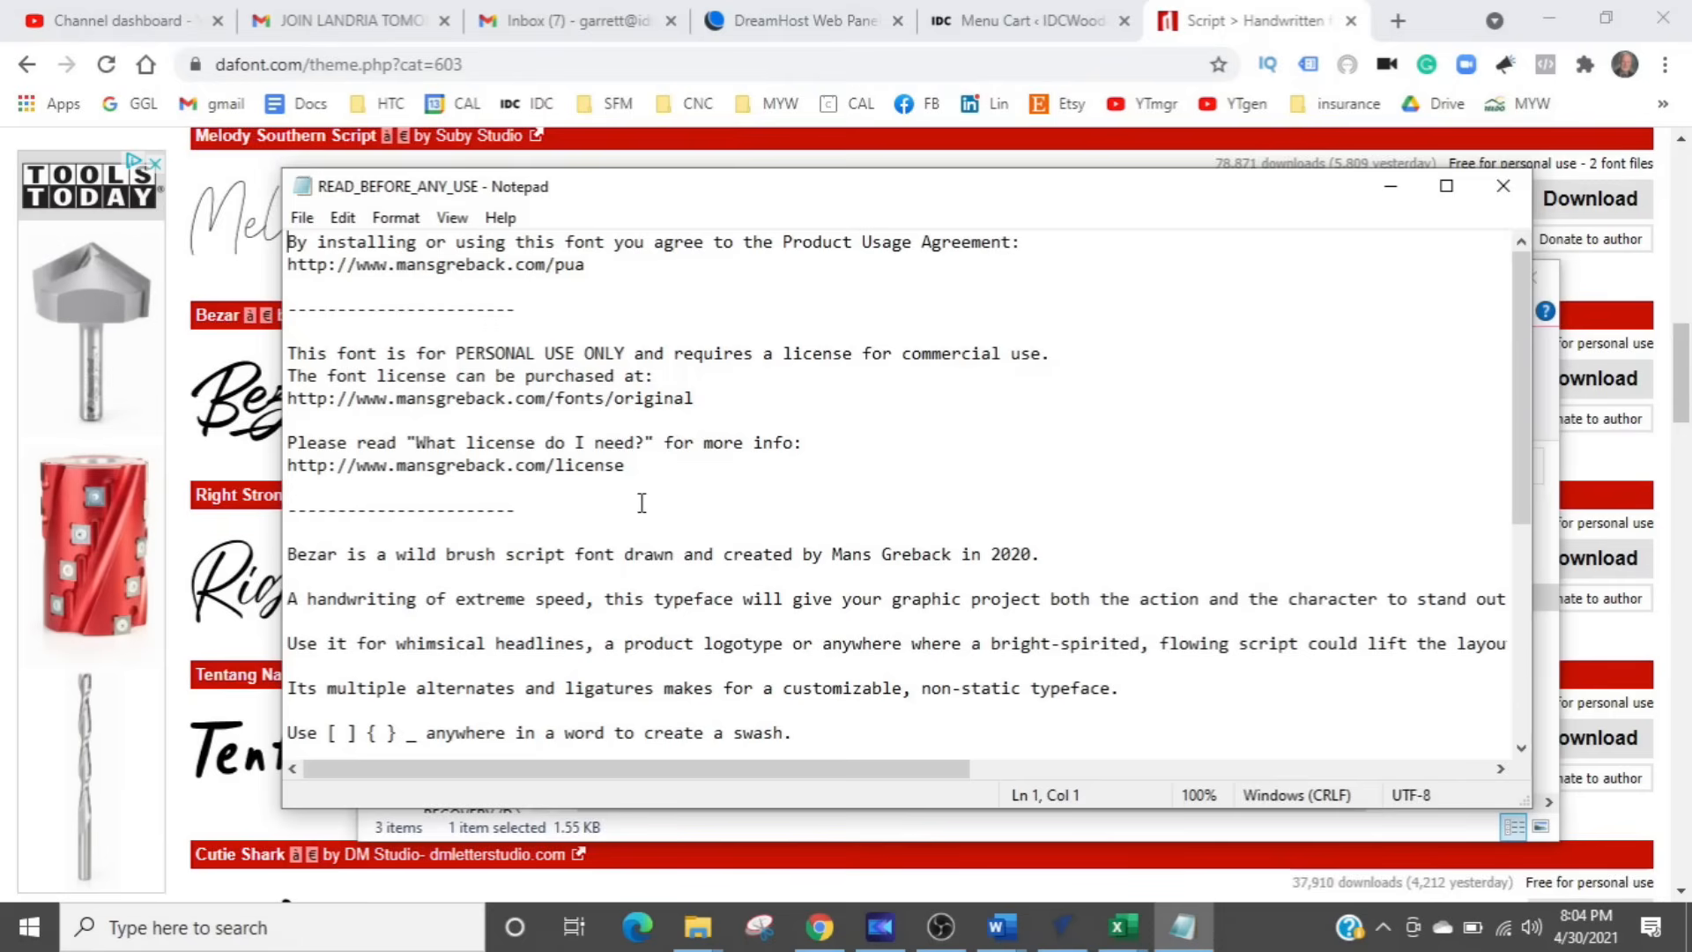
{"action": "scroll", "coordinate": [642, 502], "scroll_direction": "down", "scroll_amount": 2}
{"action": "scroll", "coordinate": [642, 502], "scroll_direction": "down", "scroll_amount": 2}
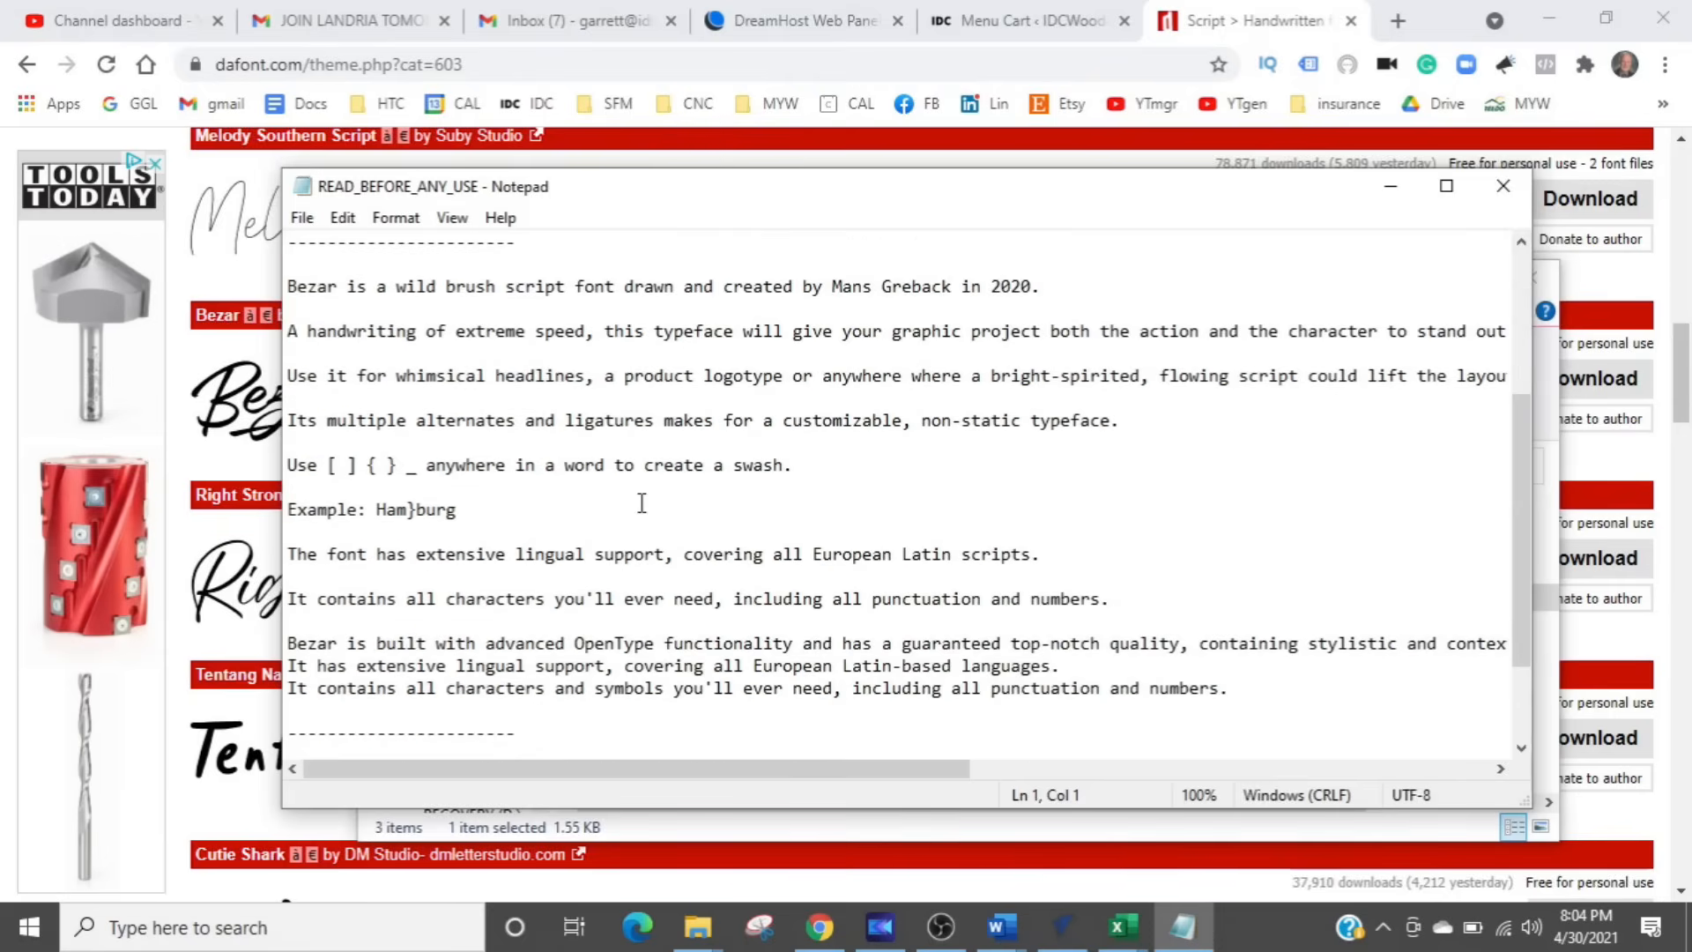
{"action": "scroll", "coordinate": [641, 502], "scroll_direction": "down", "scroll_amount": 2}
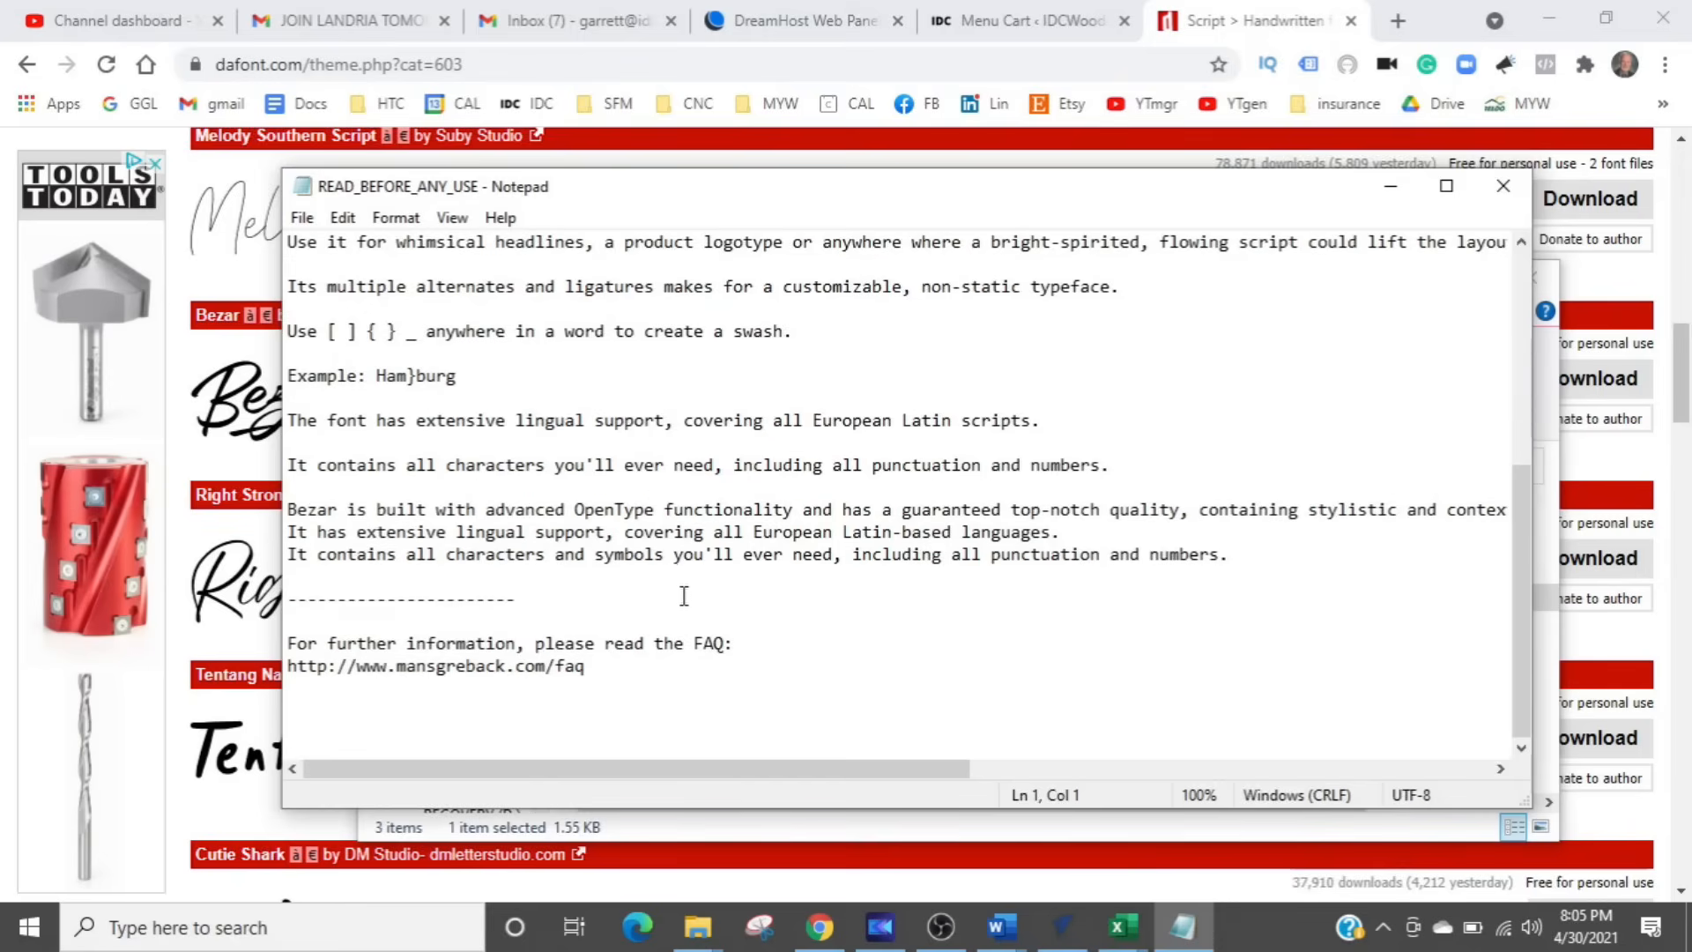
{"action": "scroll", "coordinate": [684, 597], "scroll_direction": "up", "scroll_amount": 1}
{"action": "scroll", "coordinate": [685, 593], "scroll_direction": "up", "scroll_amount": 2}
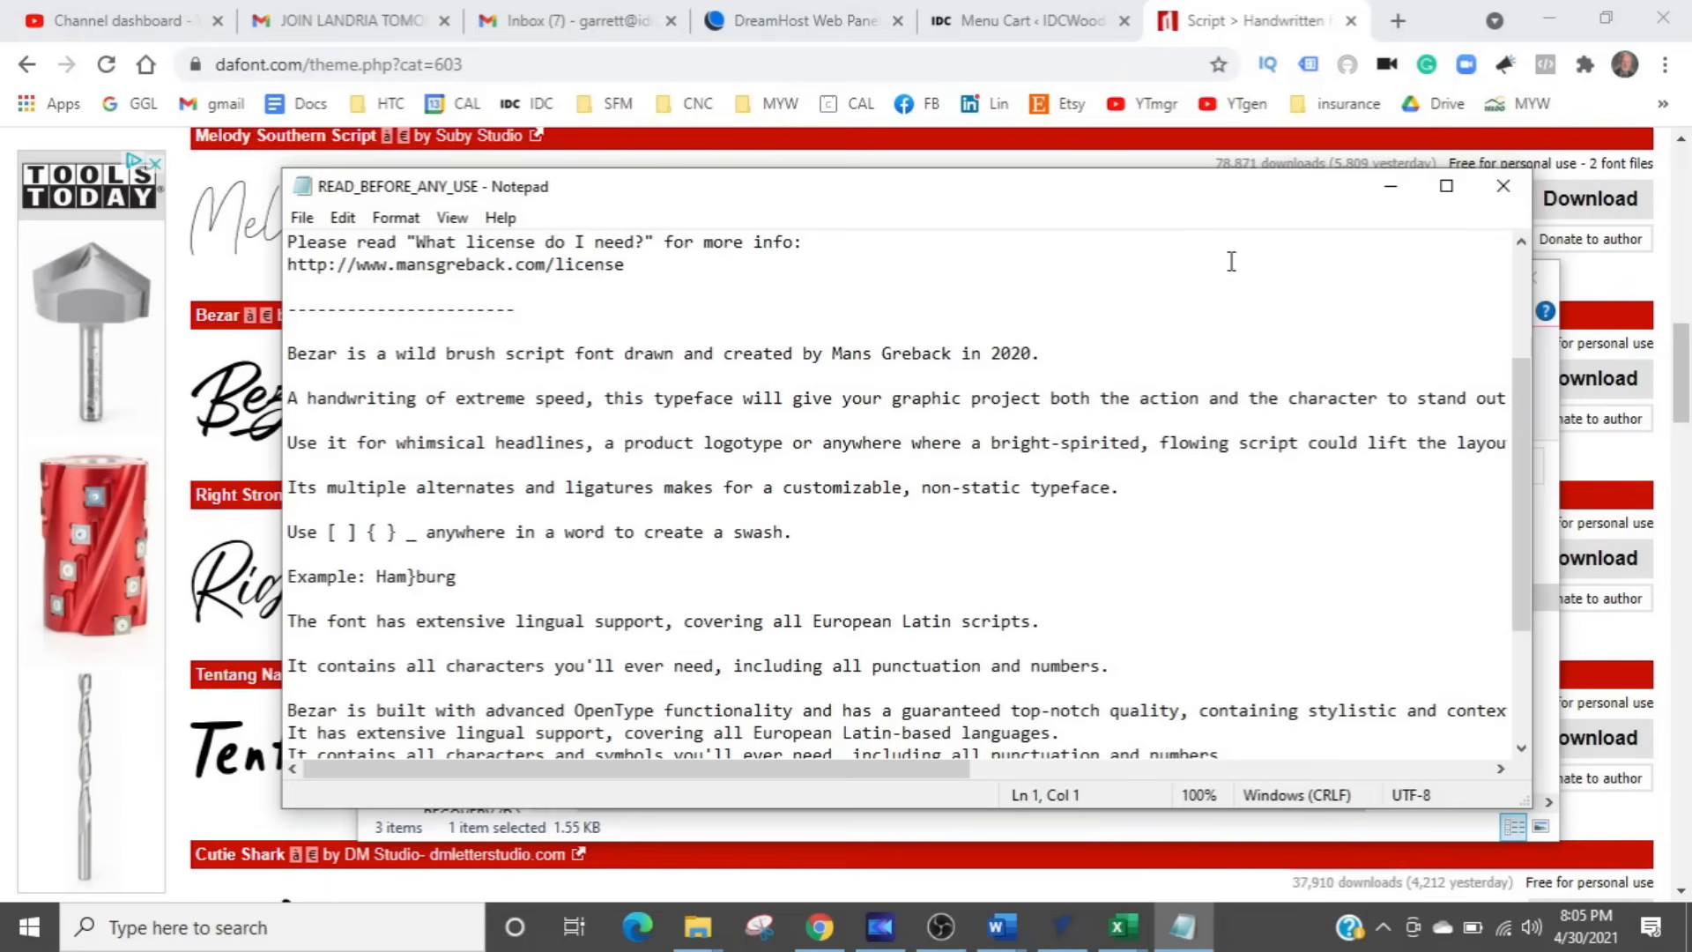
Step: Close the READ_BEFORE_ANY_USE notes and the bezar archive window, and return to the top of the Handwritten font list
{"action": "left_click", "coordinate": [1503, 186]}
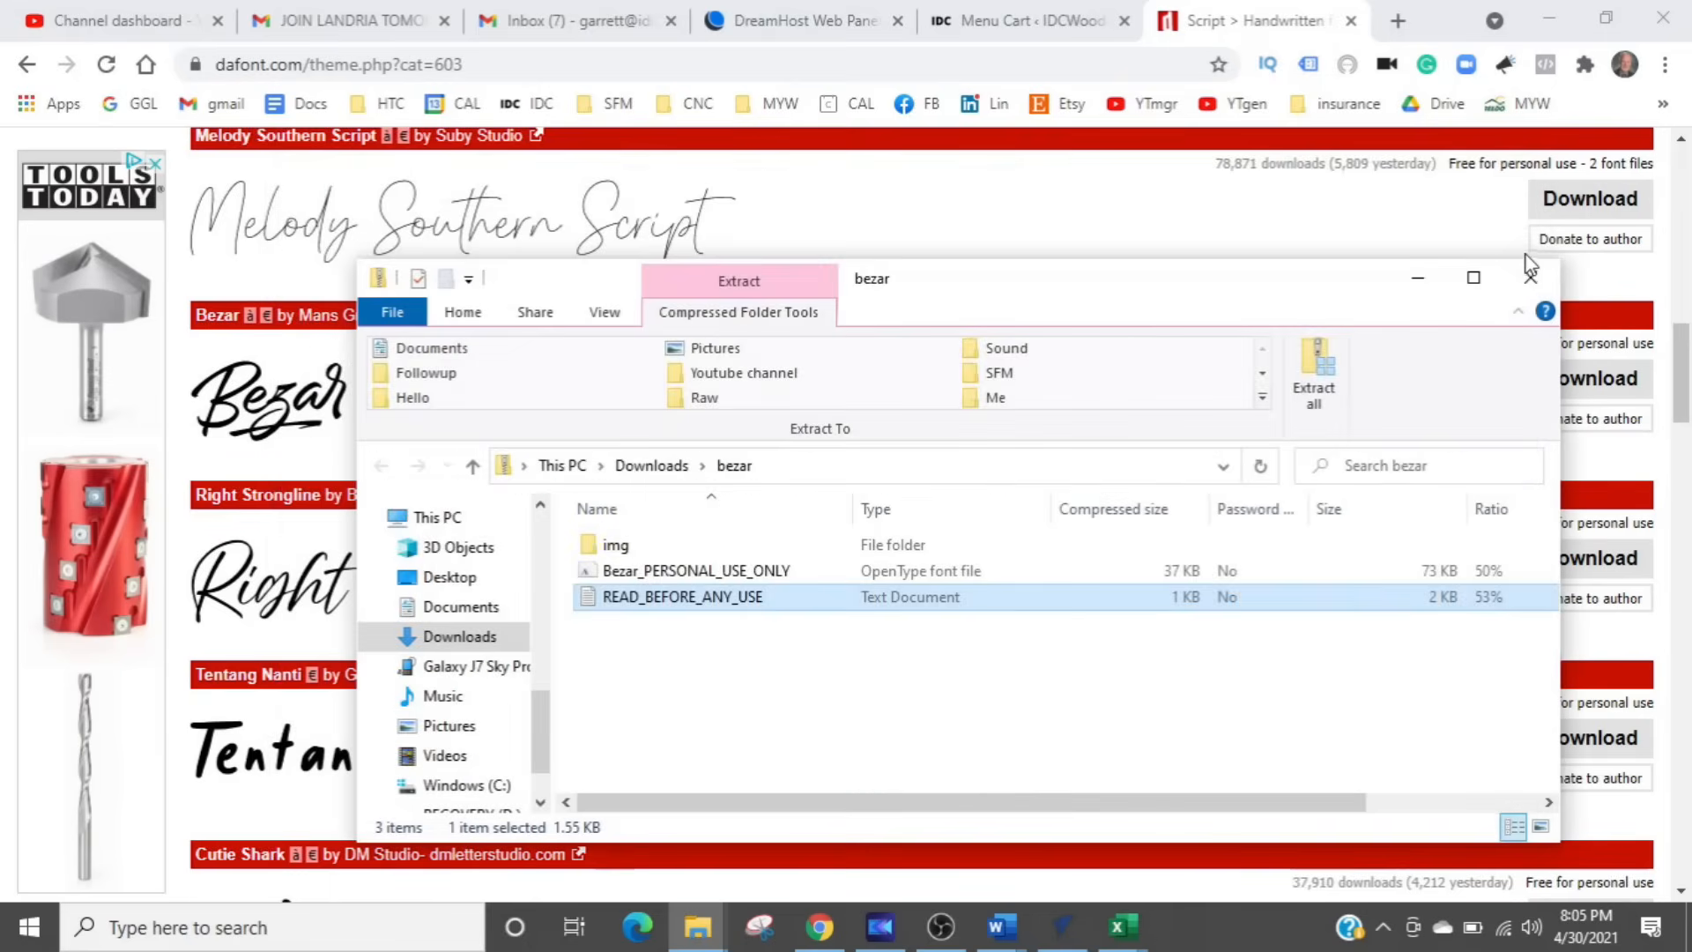
{"action": "left_click", "coordinate": [1531, 279]}
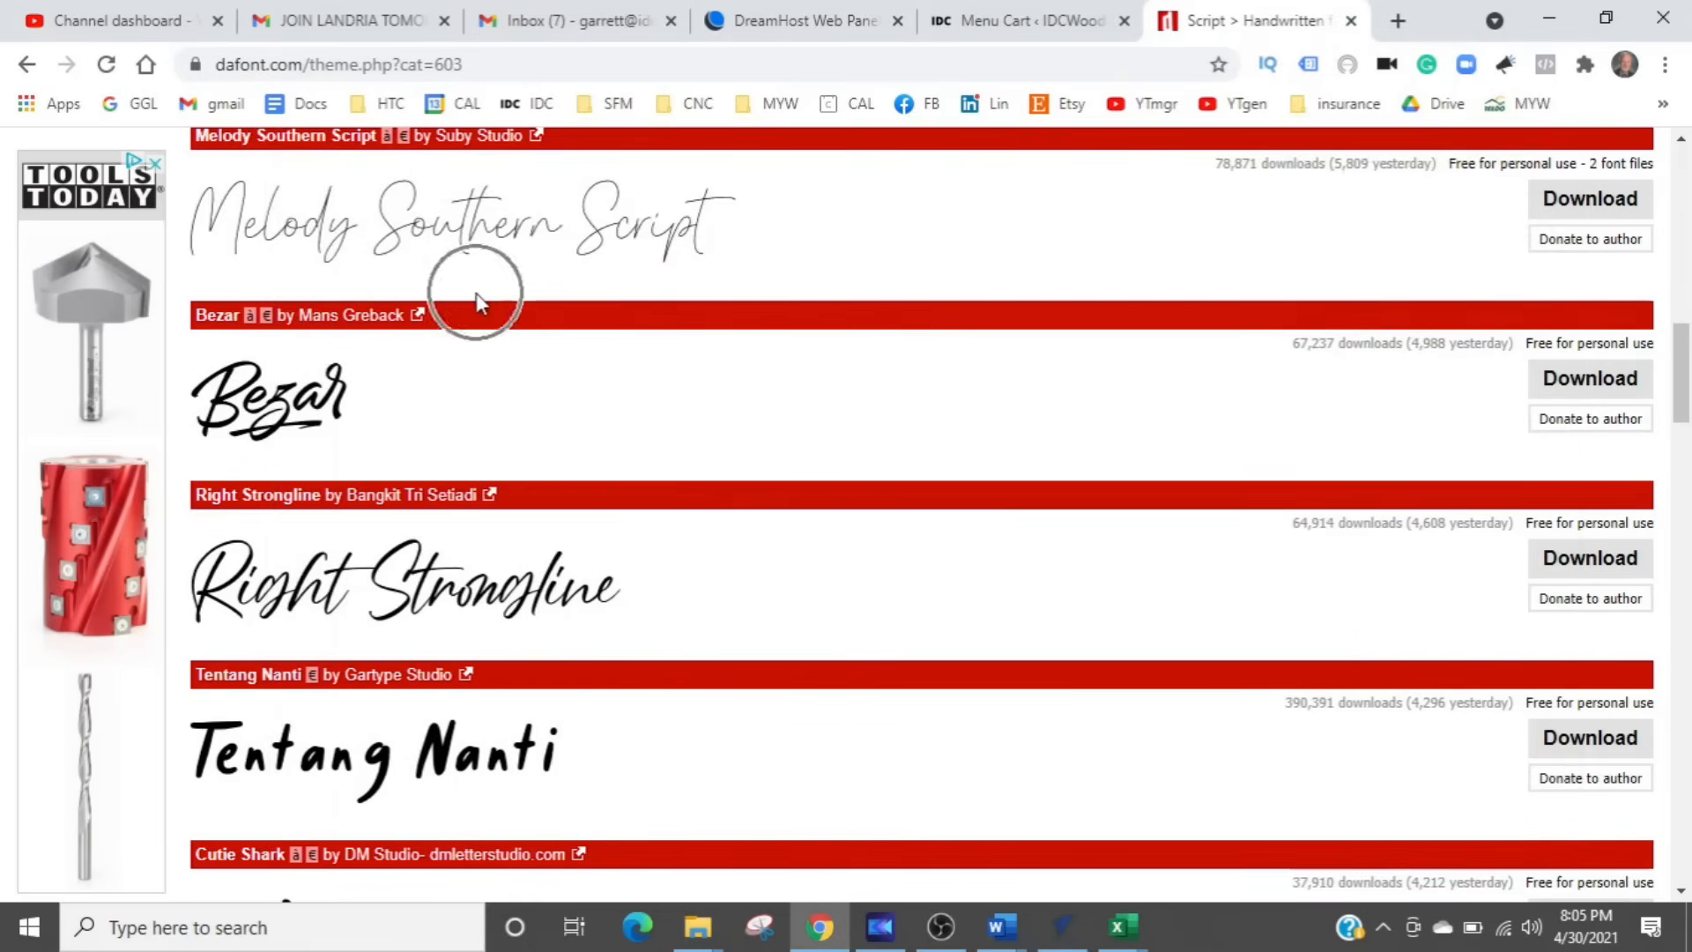
{"action": "scroll", "coordinate": [310, 269], "scroll_direction": "up", "scroll_amount": 15}
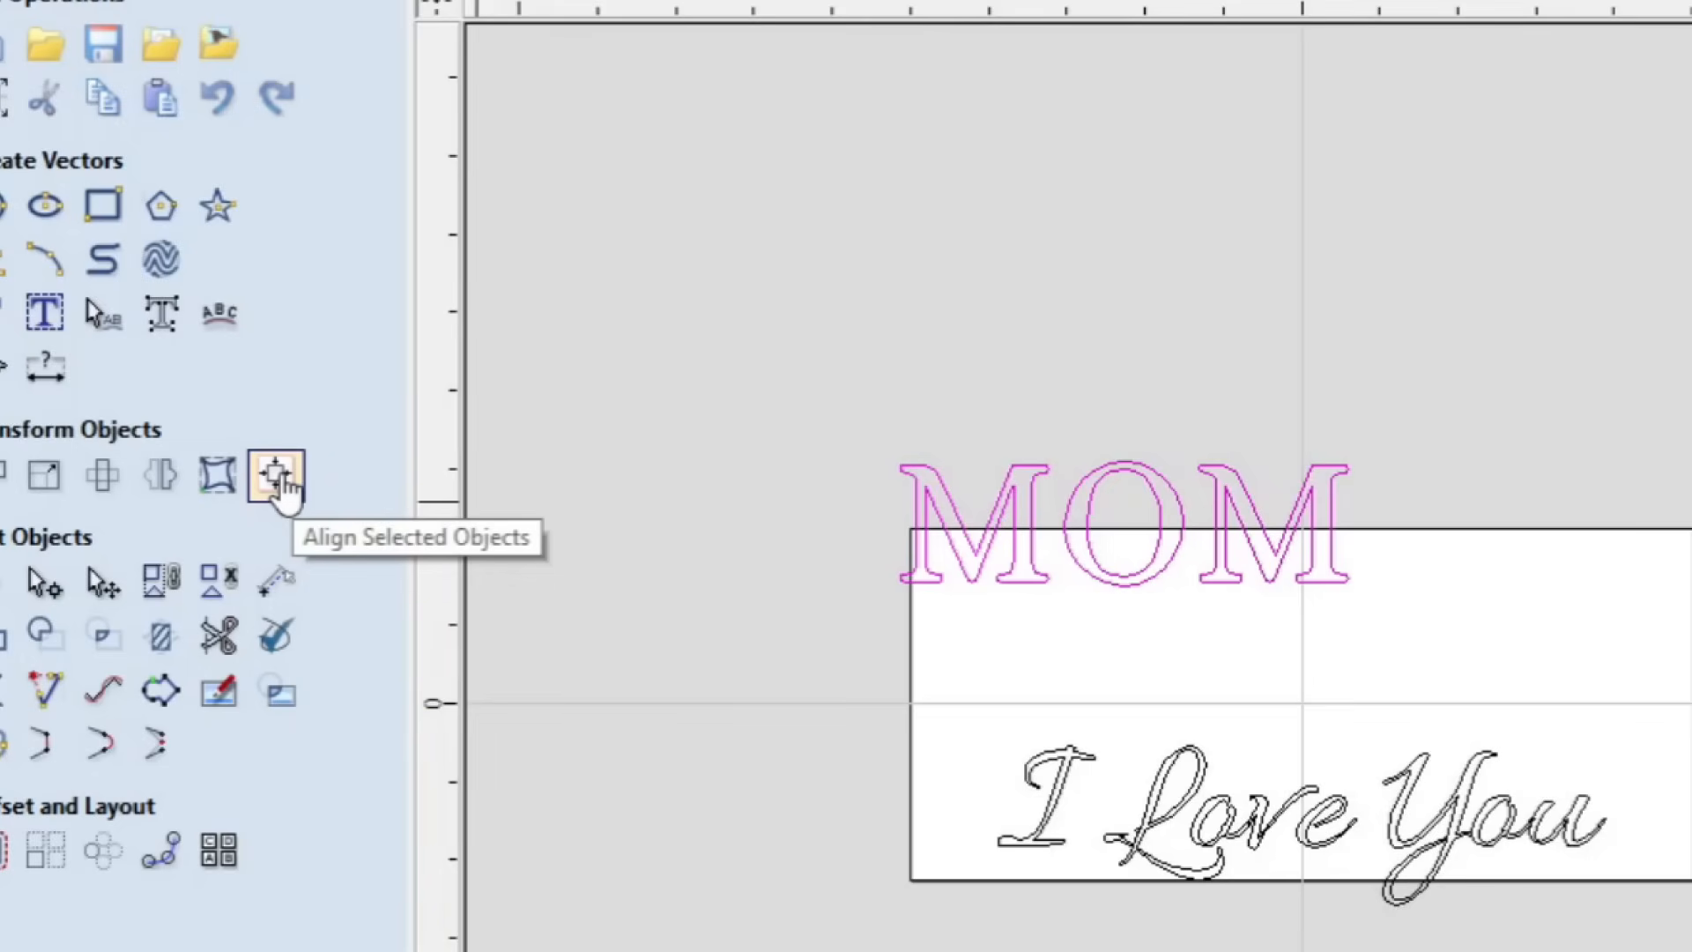
Step: Centre the "MOM" text and the "I Love You" text on the material both horizontally and vertically
{"action": "left_click", "coordinate": [279, 476]}
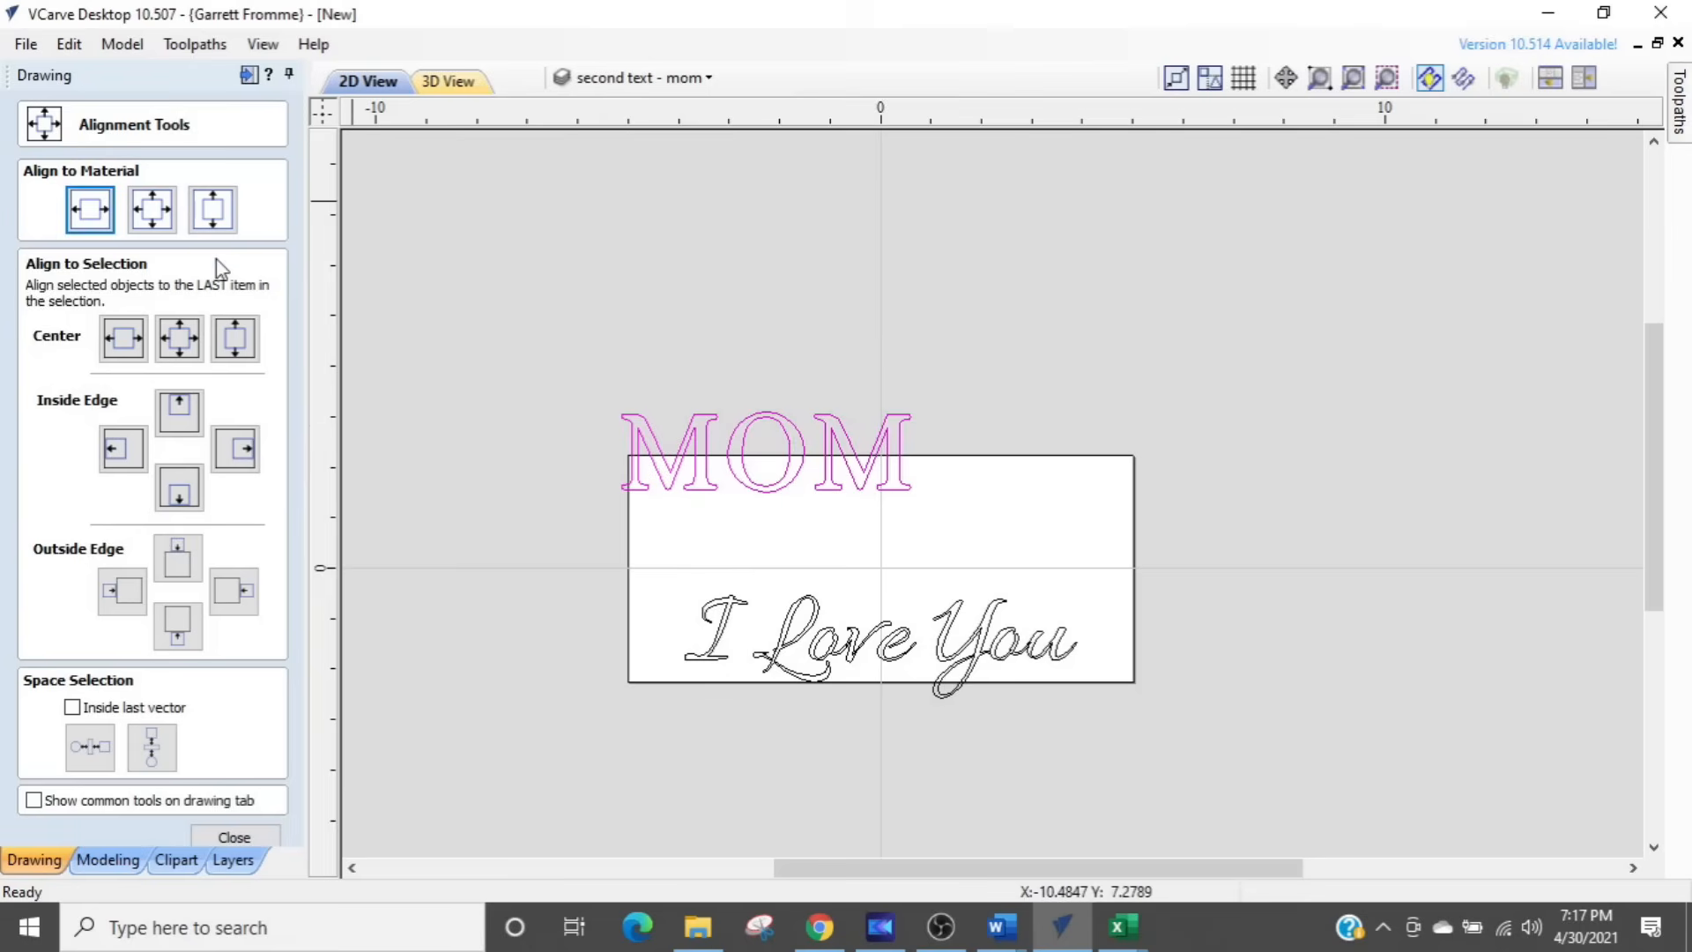
{"action": "left_click", "coordinate": [146, 220]}
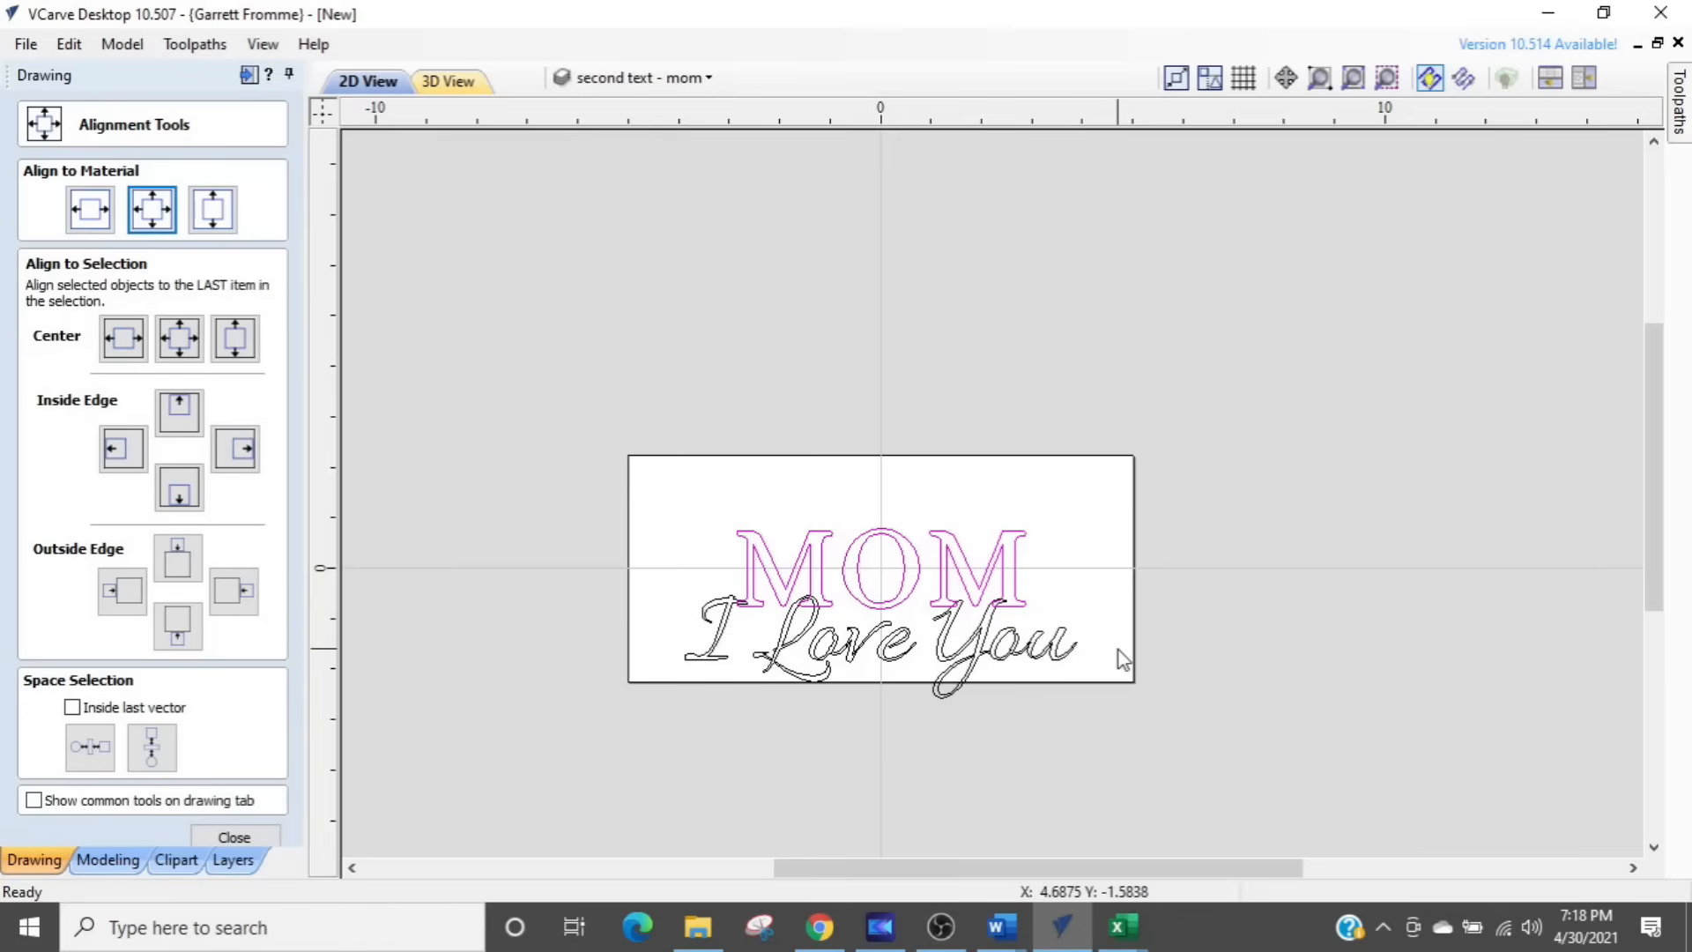
{"action": "left_click", "coordinate": [937, 694]}
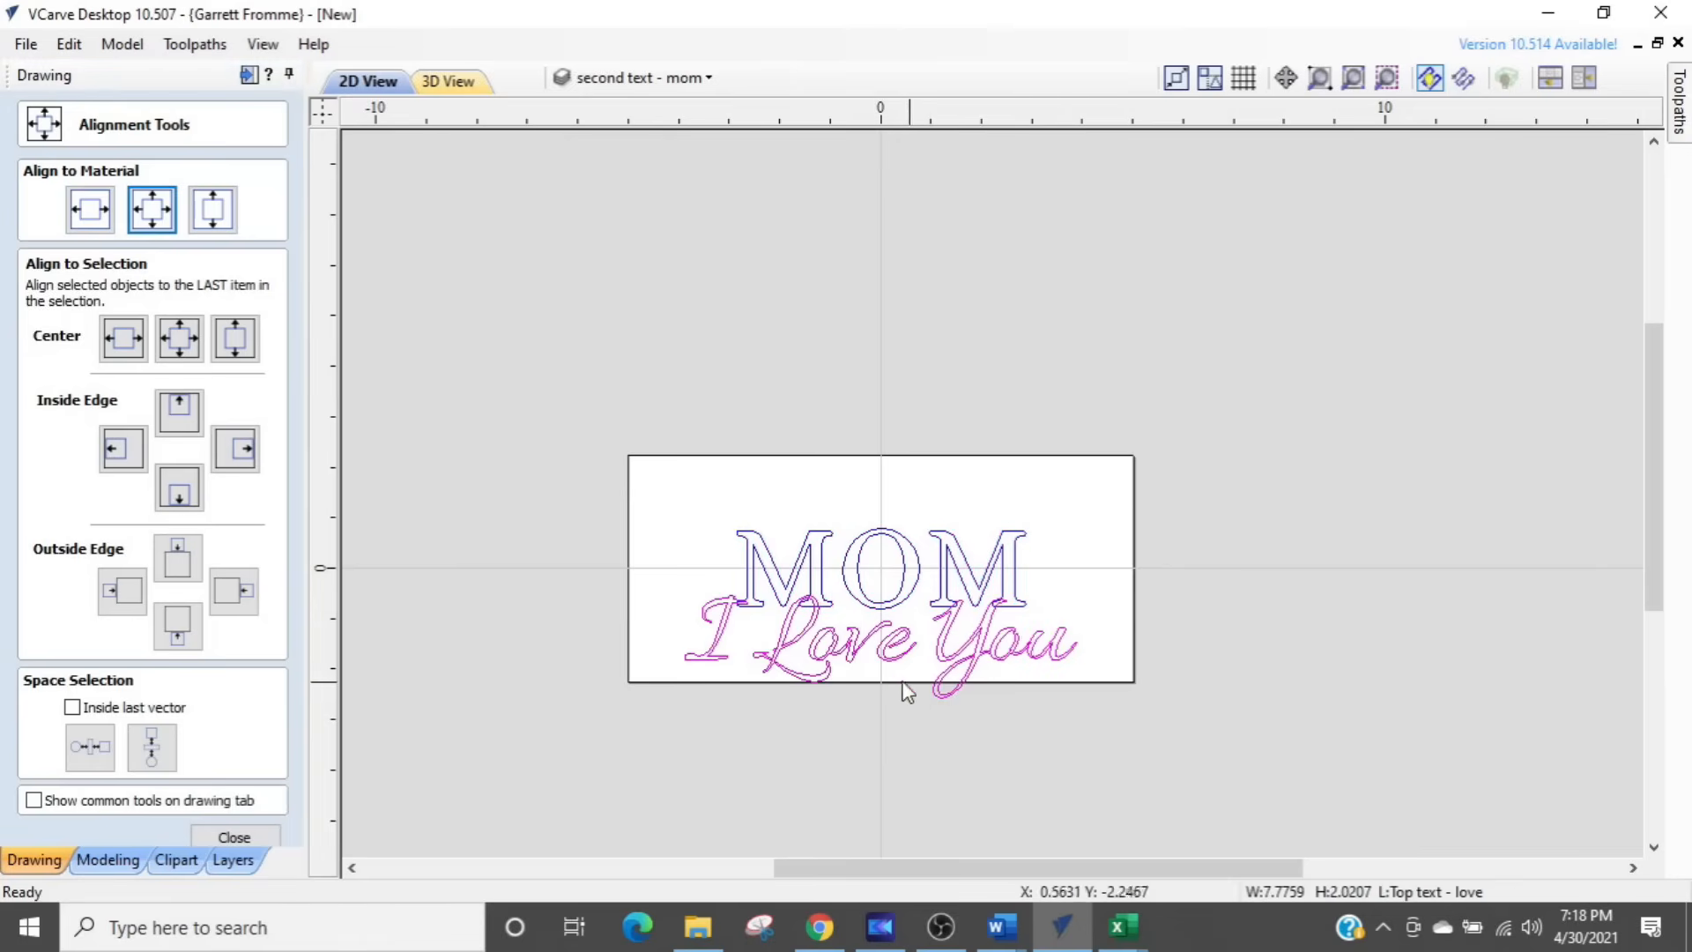
{"action": "scroll", "coordinate": [804, 614], "scroll_direction": "up", "scroll_amount": 2}
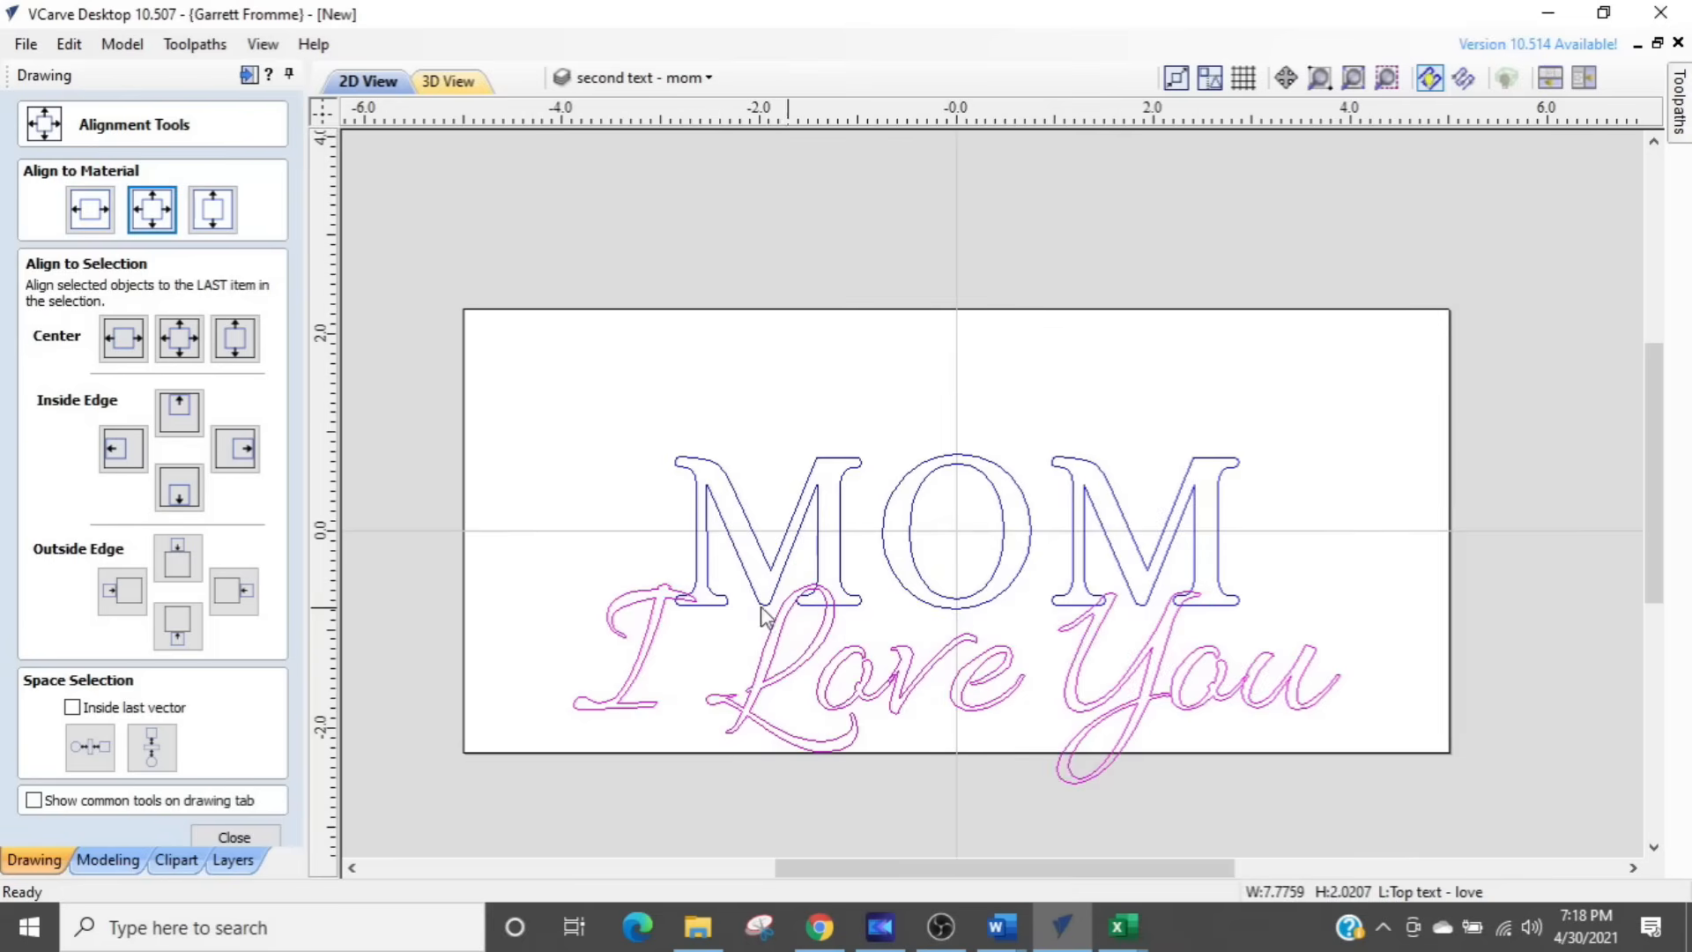
{"action": "left_click", "coordinate": [155, 209]}
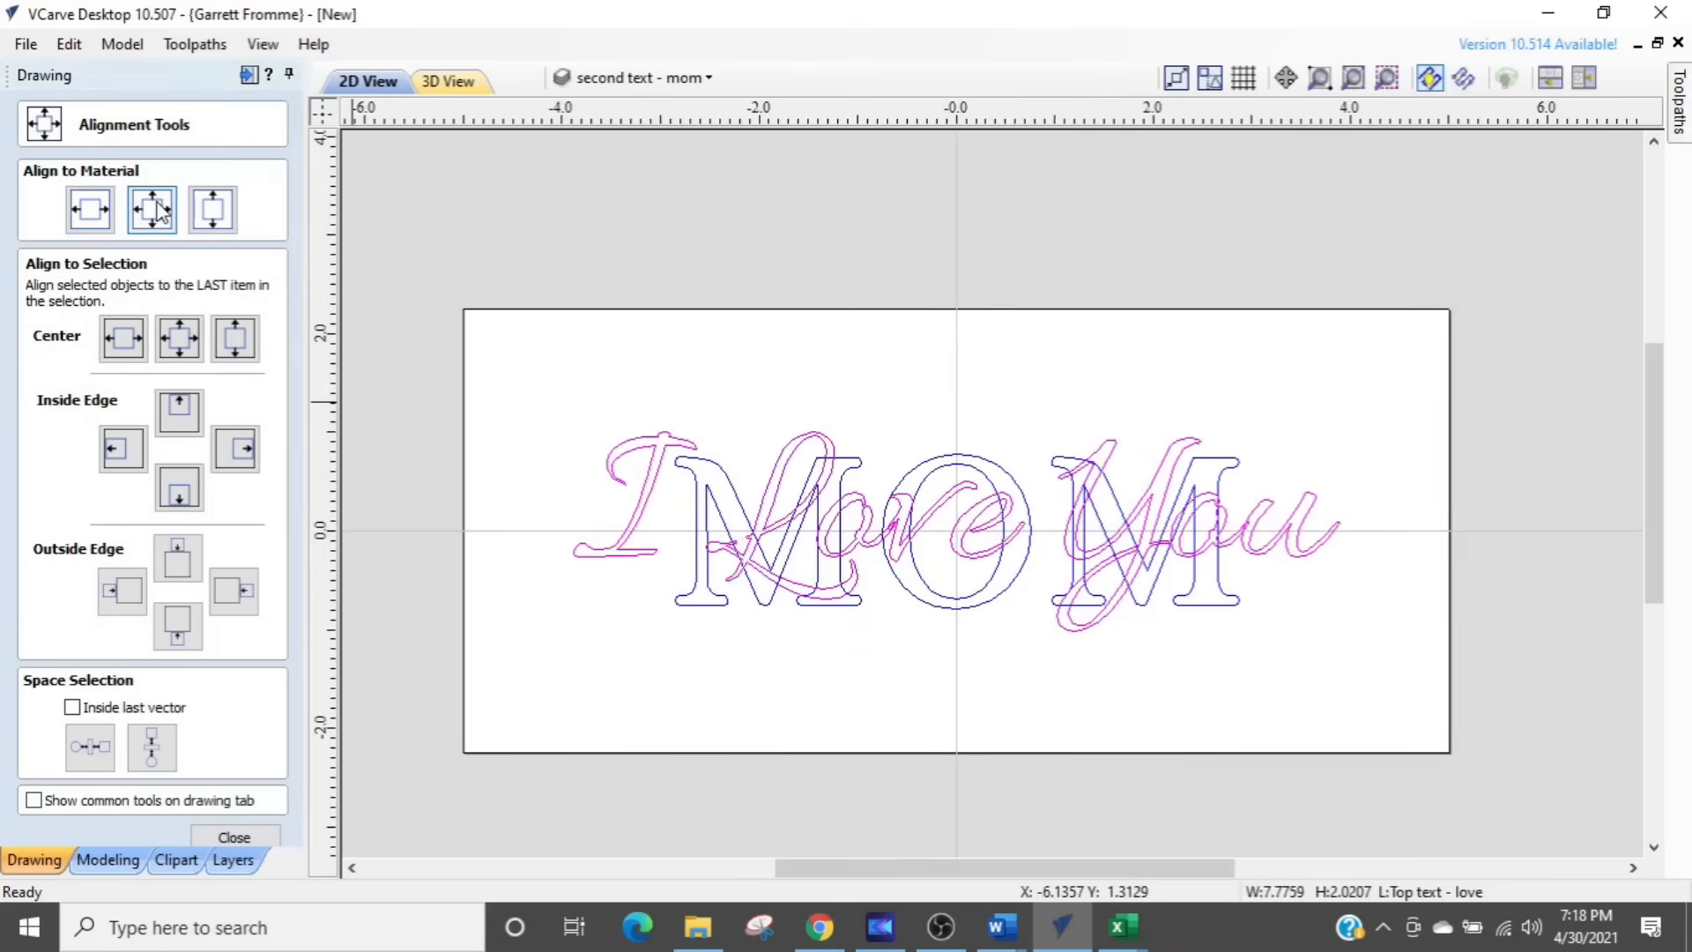
{"action": "scroll", "coordinate": [976, 619], "scroll_direction": "down", "scroll_amount": 3}
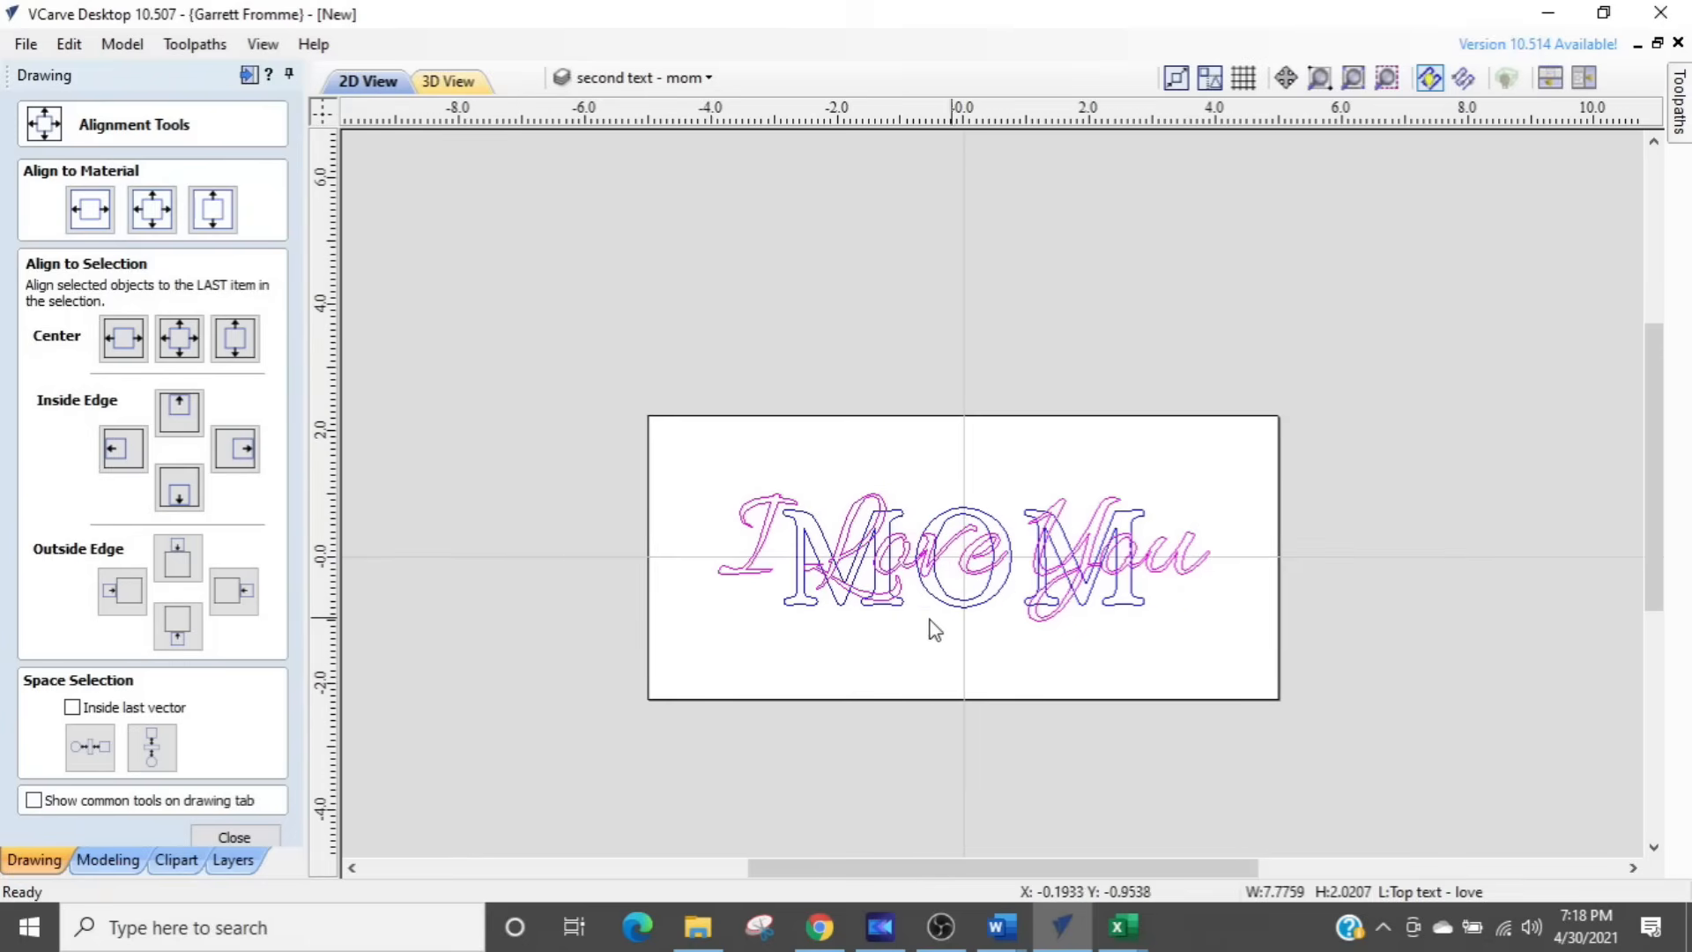
{"action": "left_click", "coordinate": [235, 837]}
Step: Make the boundary layer the active layer and clear the selection
{"action": "left_click", "coordinate": [631, 77]}
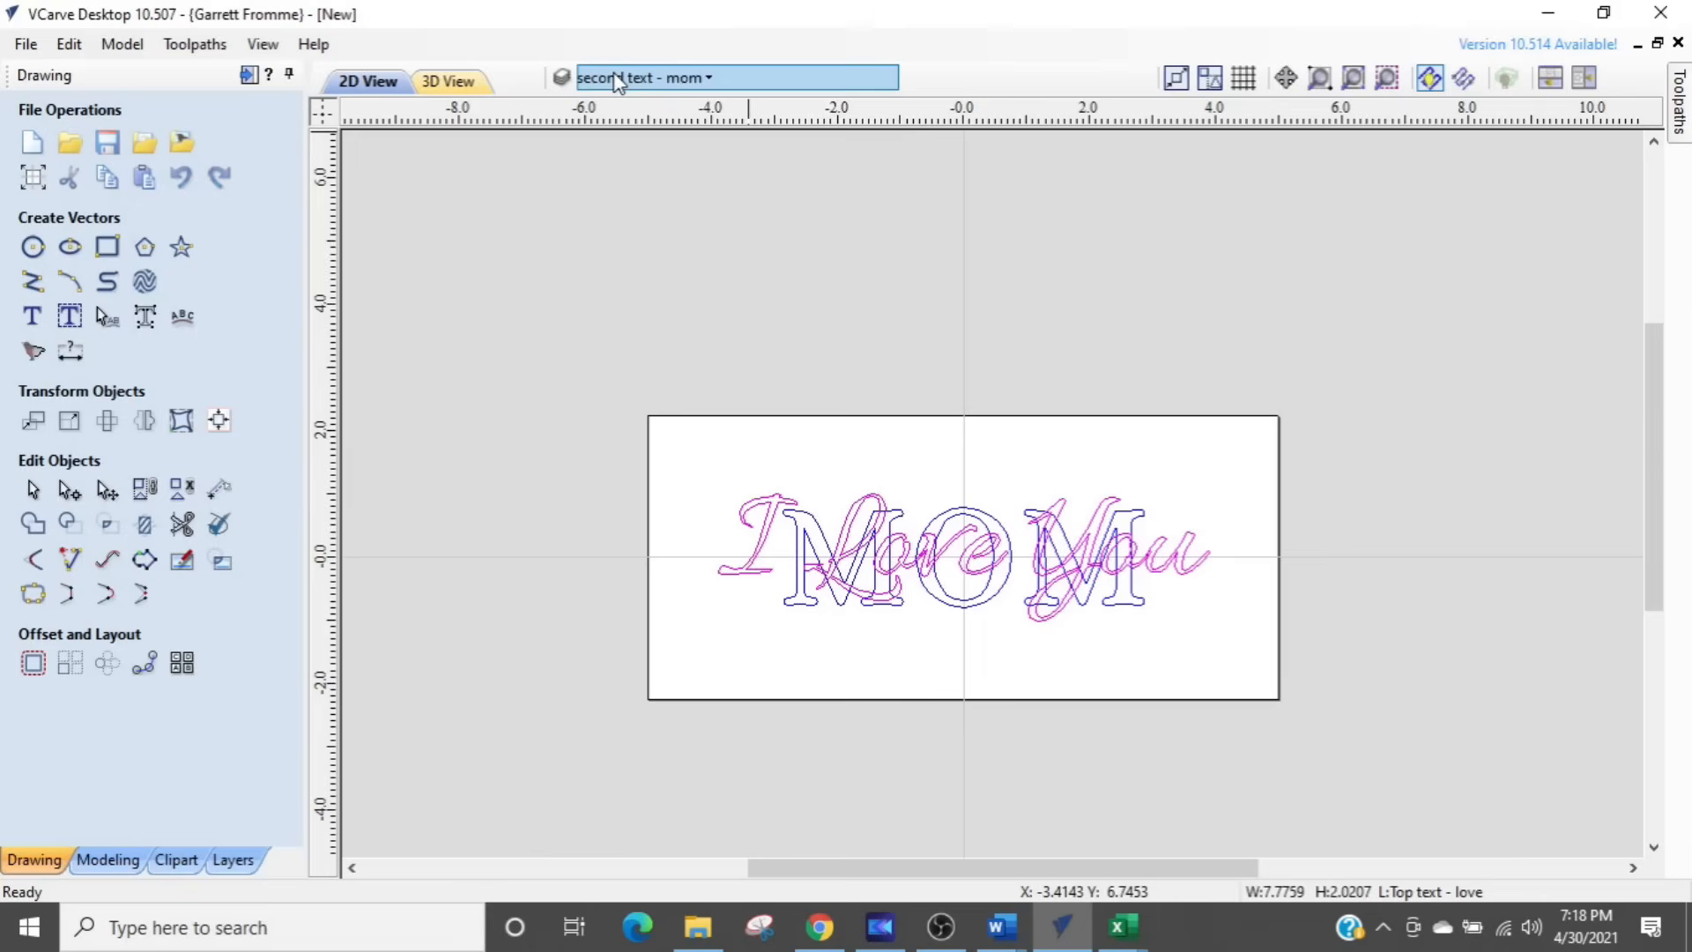
{"action": "left_click", "coordinate": [663, 169]}
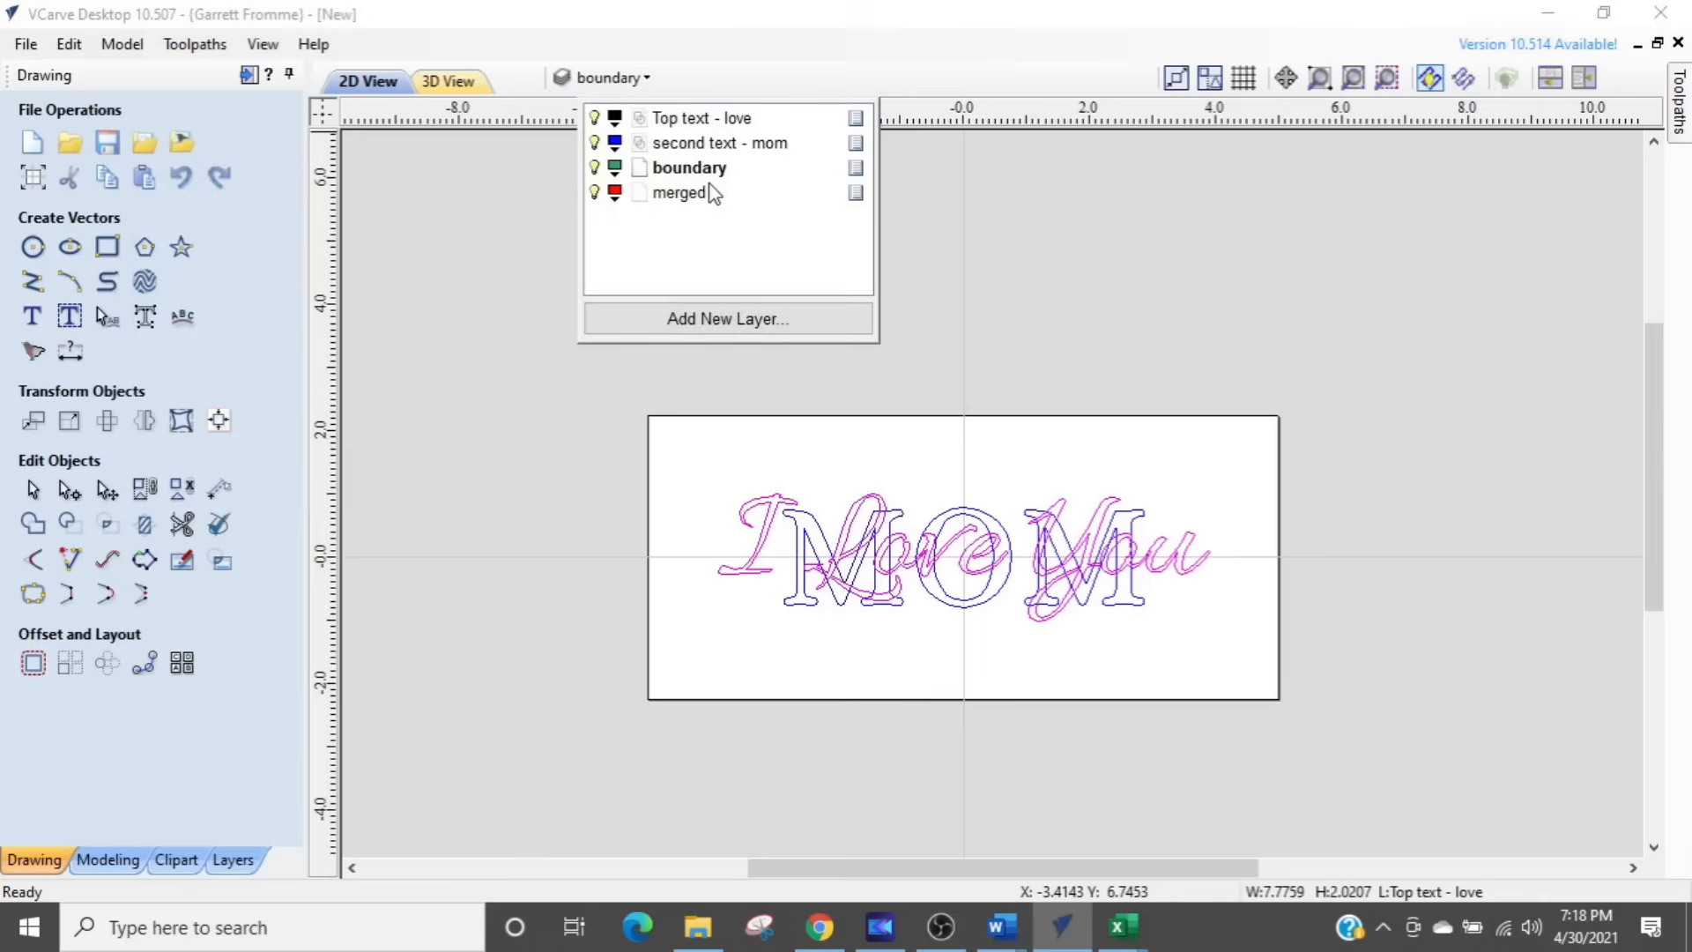
{"action": "left_click", "coordinate": [1012, 414]}
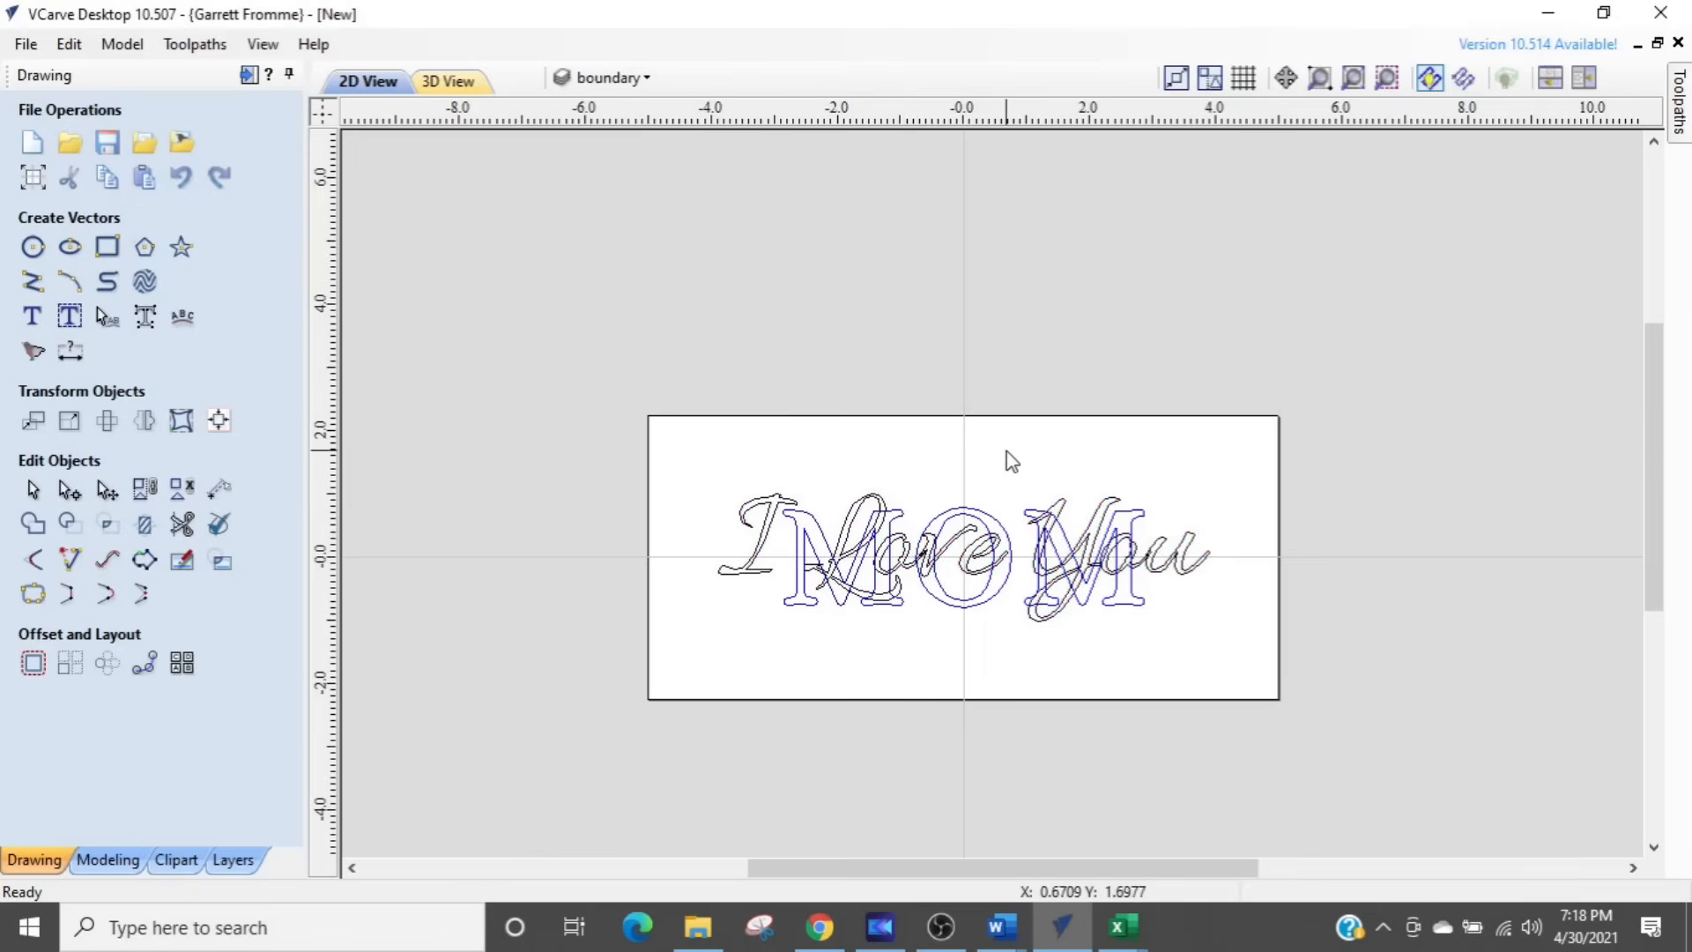
{"action": "left_click", "coordinate": [1019, 436]}
{"action": "left_click", "coordinate": [1019, 434]}
{"action": "left_click", "coordinate": [1004, 701]}
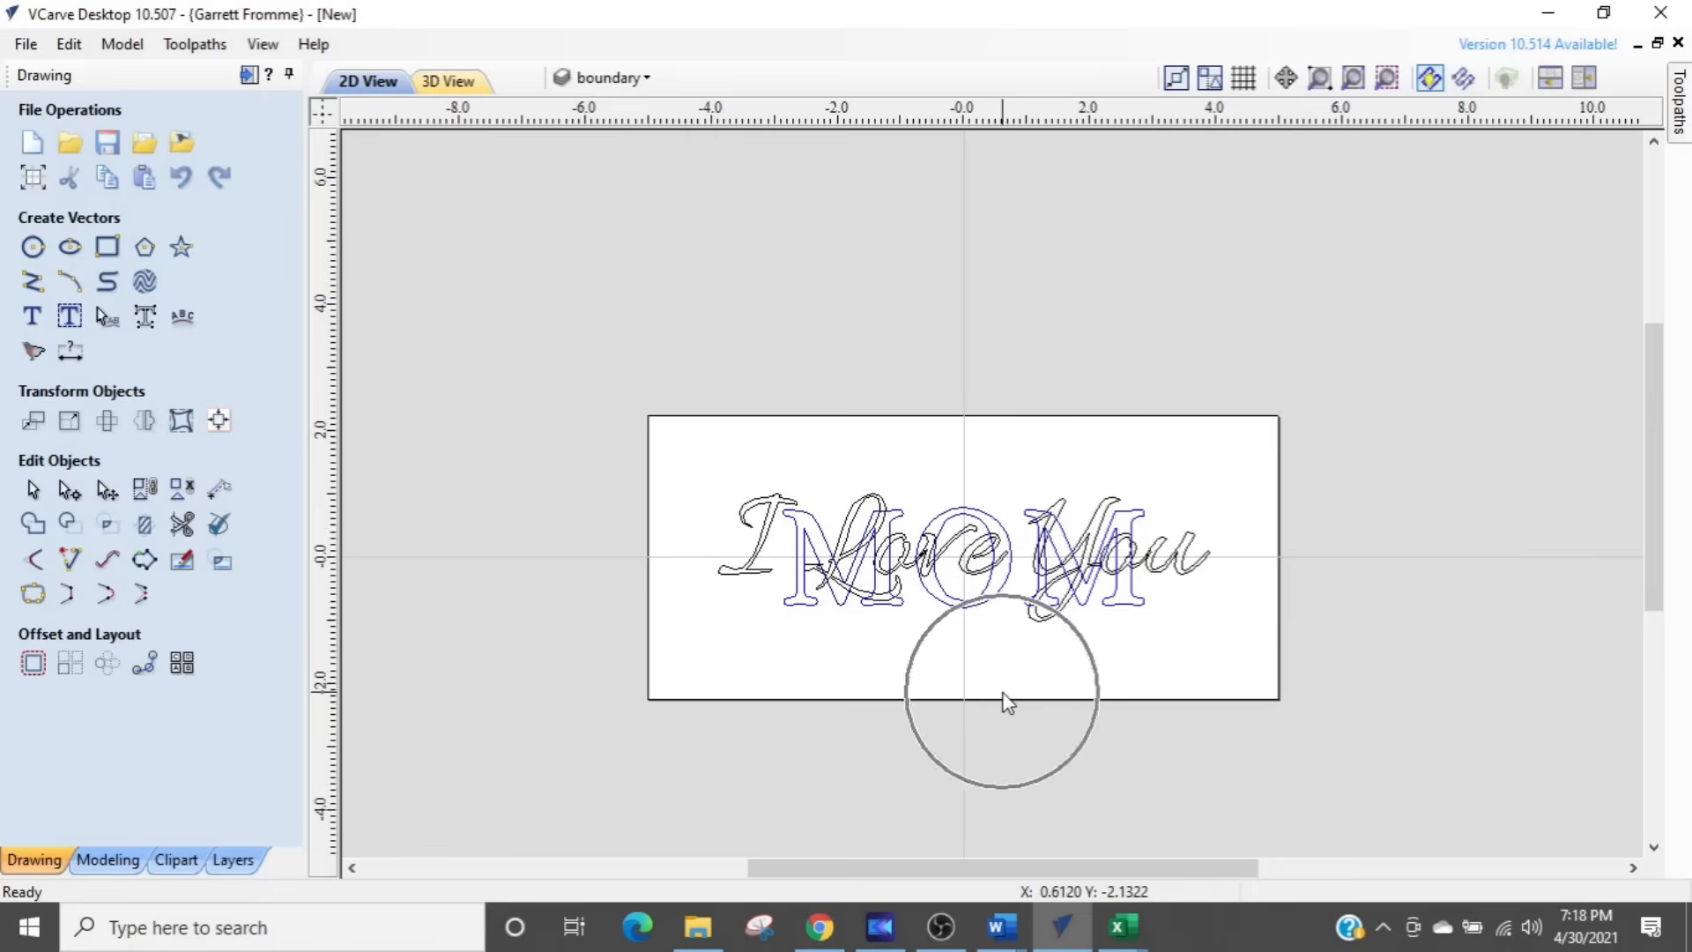
{"action": "left_click", "coordinate": [1258, 622]}
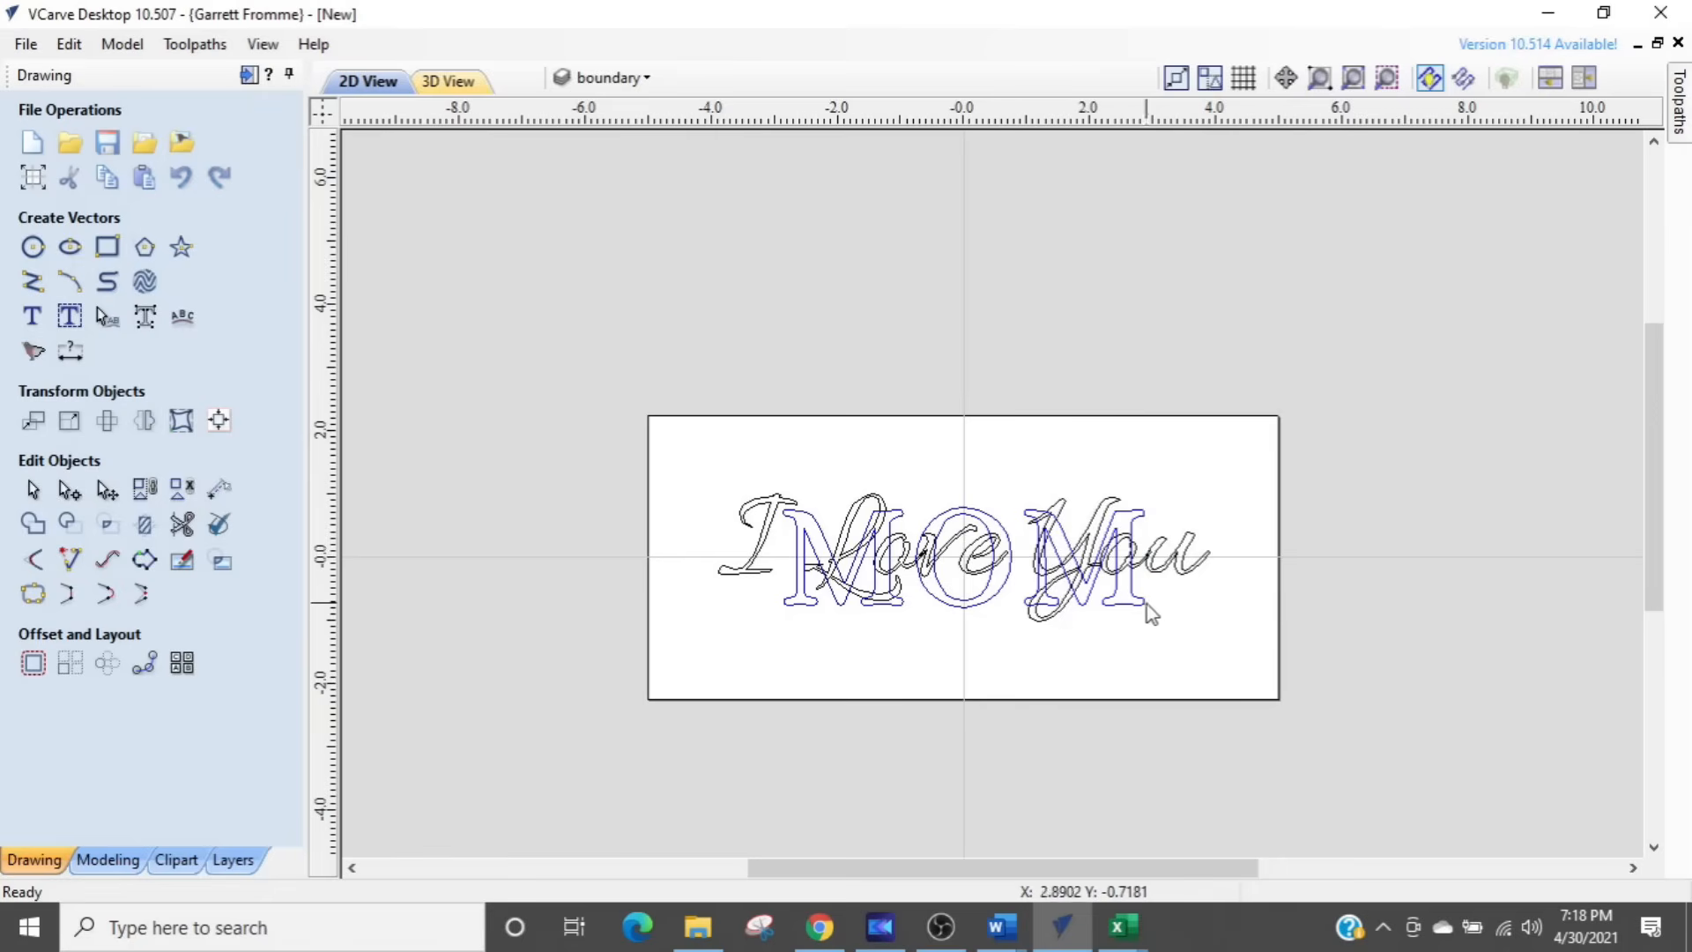
{"action": "left_click", "coordinate": [656, 590]}
{"action": "left_click", "coordinate": [964, 430]}
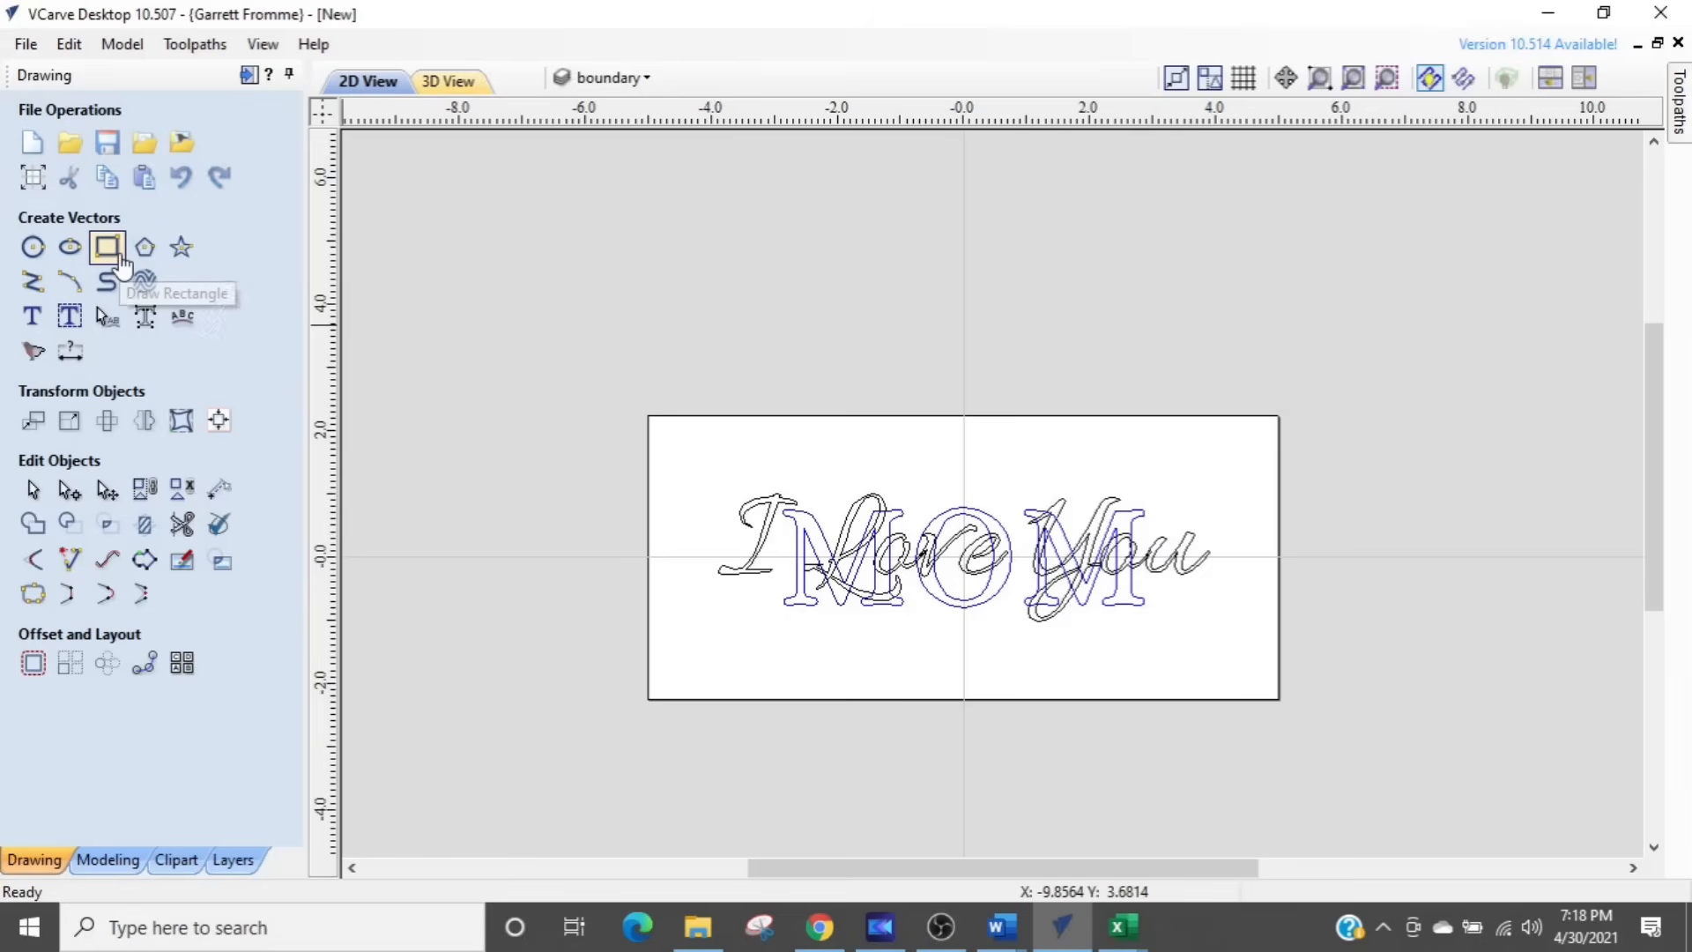
Step: Create a square-cornered rectangle 9.5 inches wide and 4 inches high, with its centre anchor at X 4.5, Y 0
{"action": "left_click", "coordinate": [109, 249]}
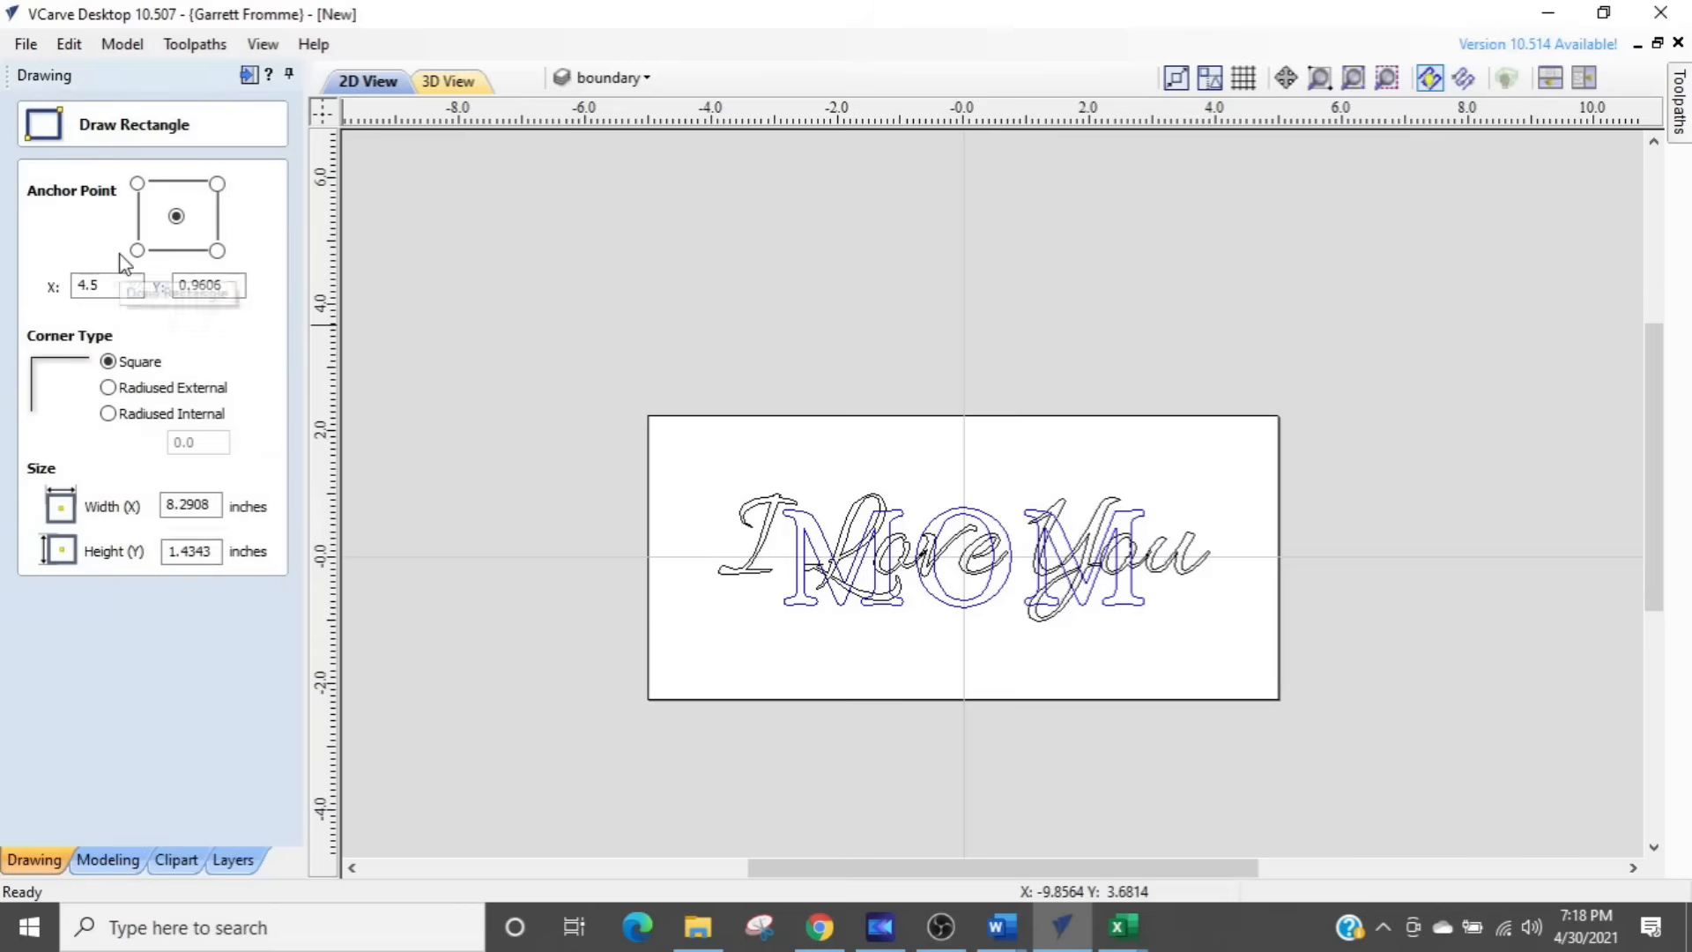
{"action": "key", "text": "ctrl"}
{"action": "key", "text": "ctrl"}
{"action": "key", "text": "ctrl"}
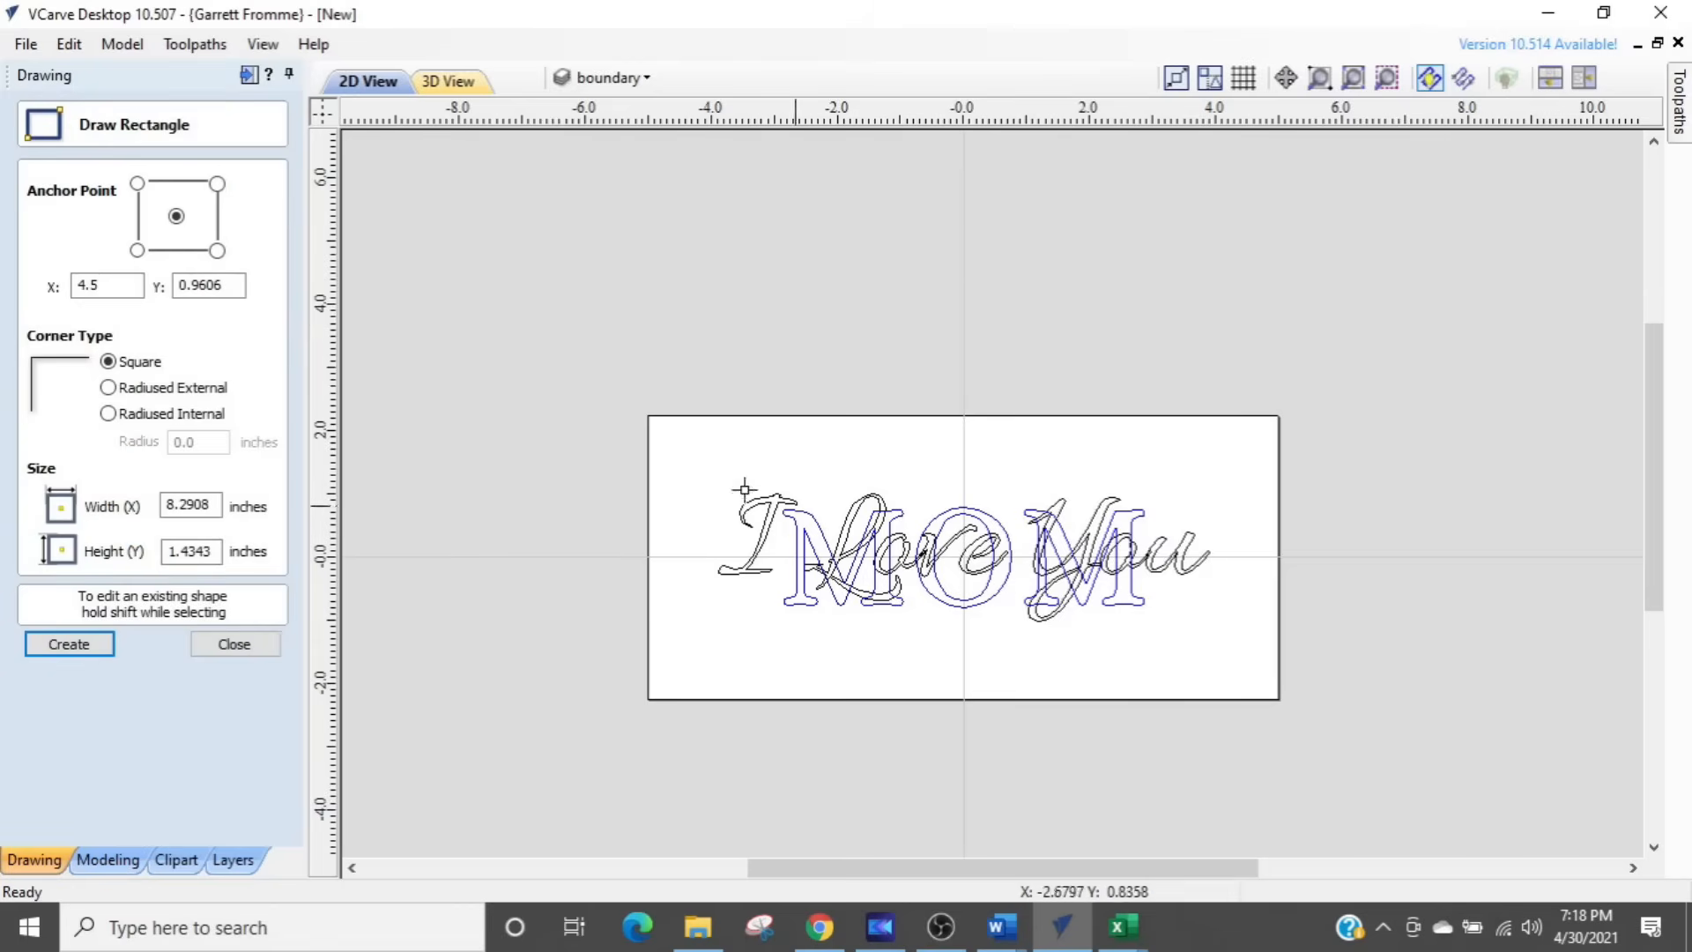
{"action": "key", "text": "ctrl"}
{"action": "key", "text": "ctrl"}
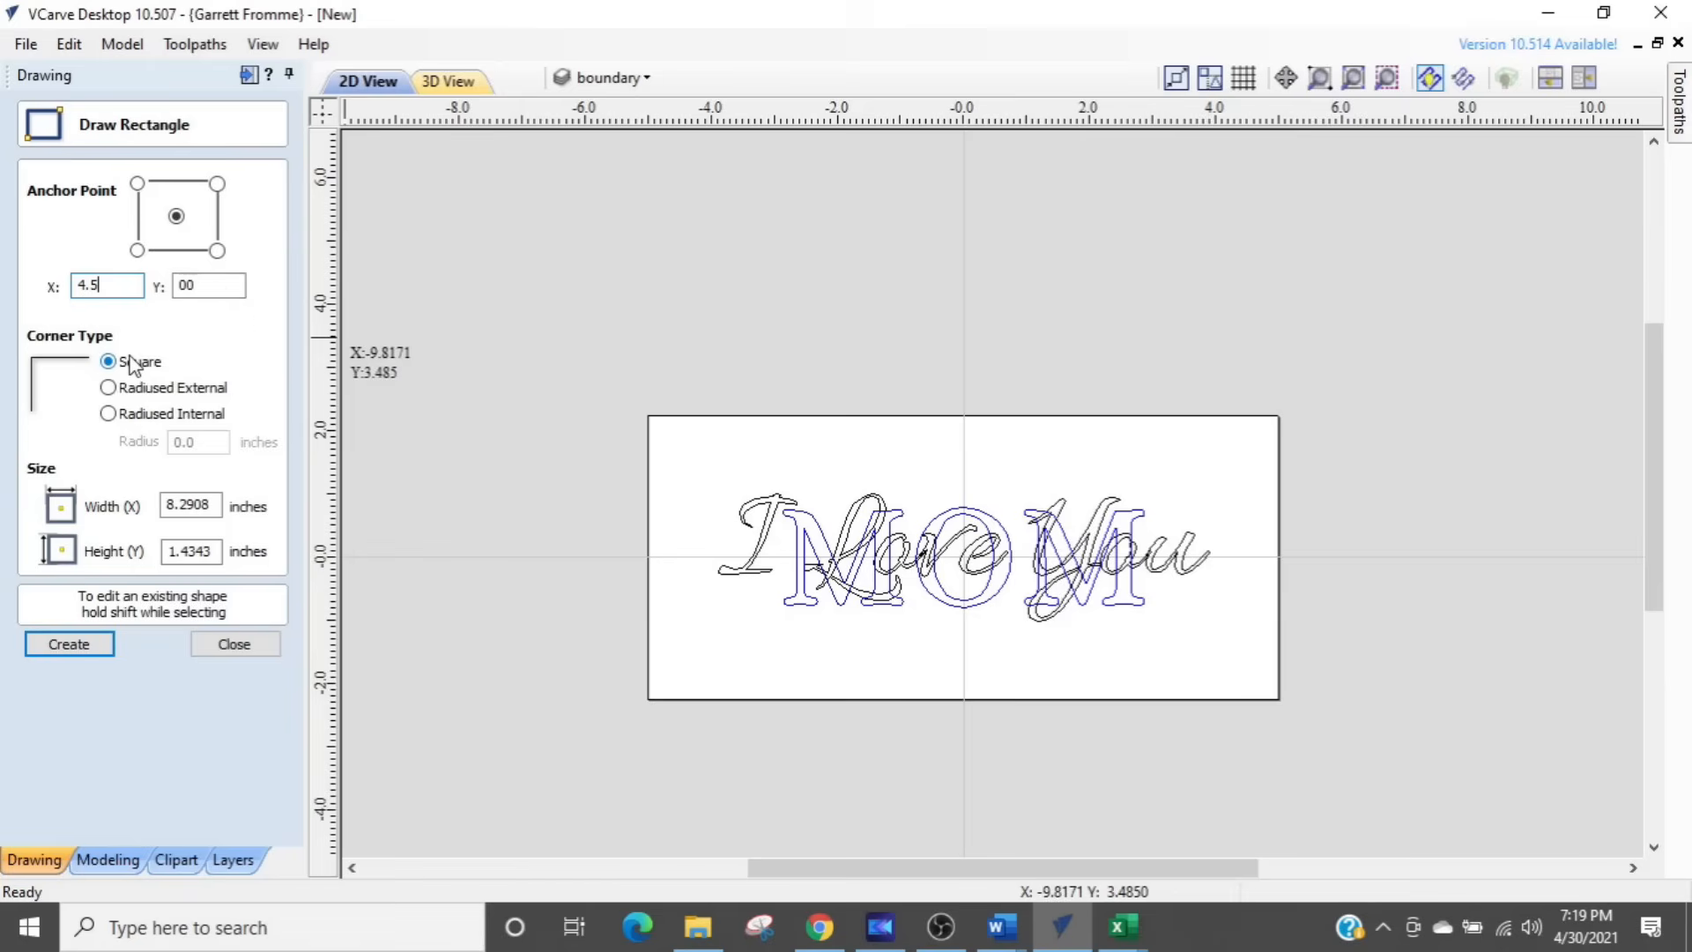
{"action": "double_click", "coordinate": [196, 552]}
{"action": "type", "text": "4"}
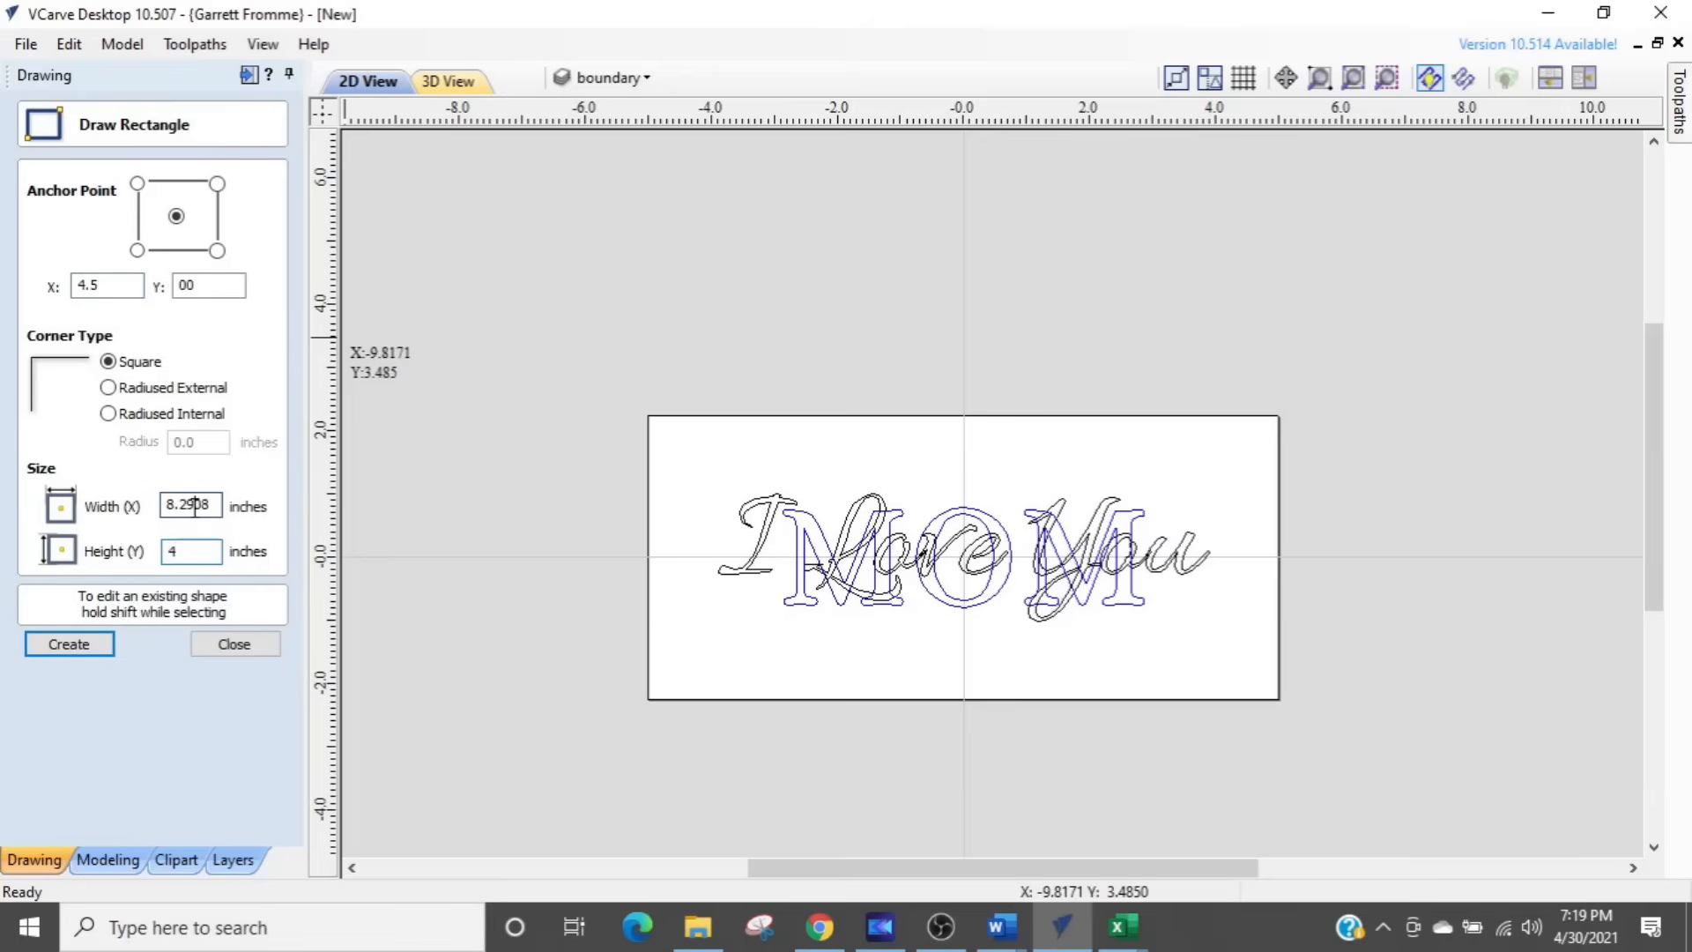
{"action": "type", "text": "9.5"}
{"action": "left_click", "coordinate": [74, 650]}
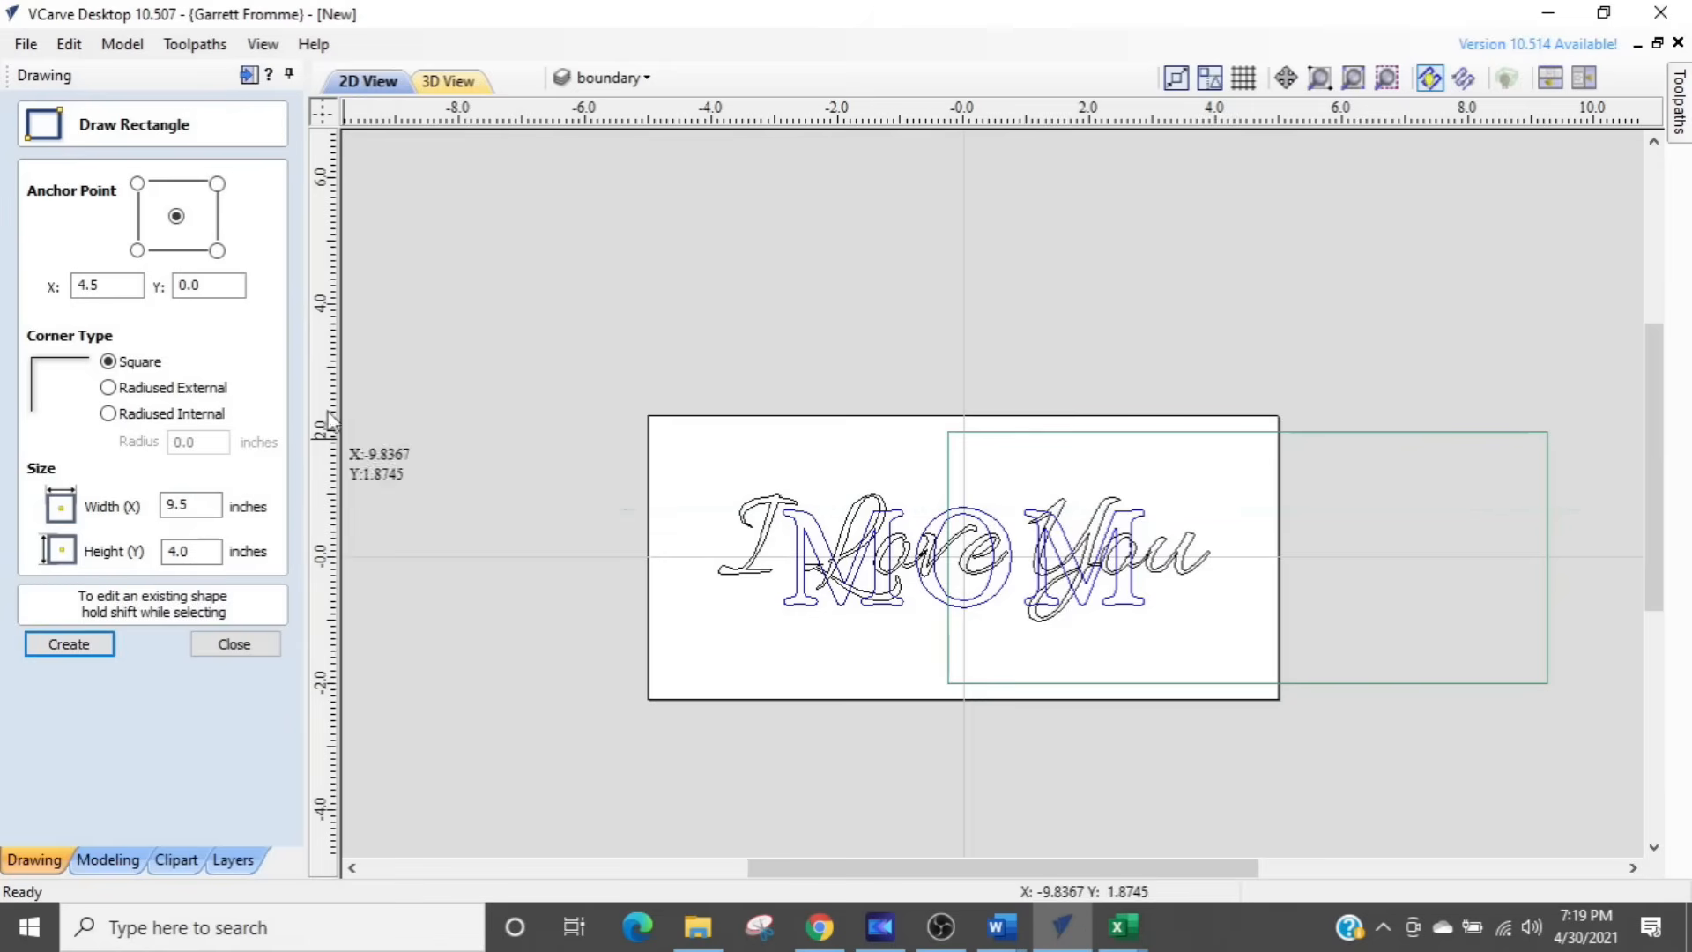
Step: Undo the off-centre rectangle and recreate it with its centre anchor at X 0.0, Y 0.0
{"action": "left_click", "coordinate": [85, 288]}
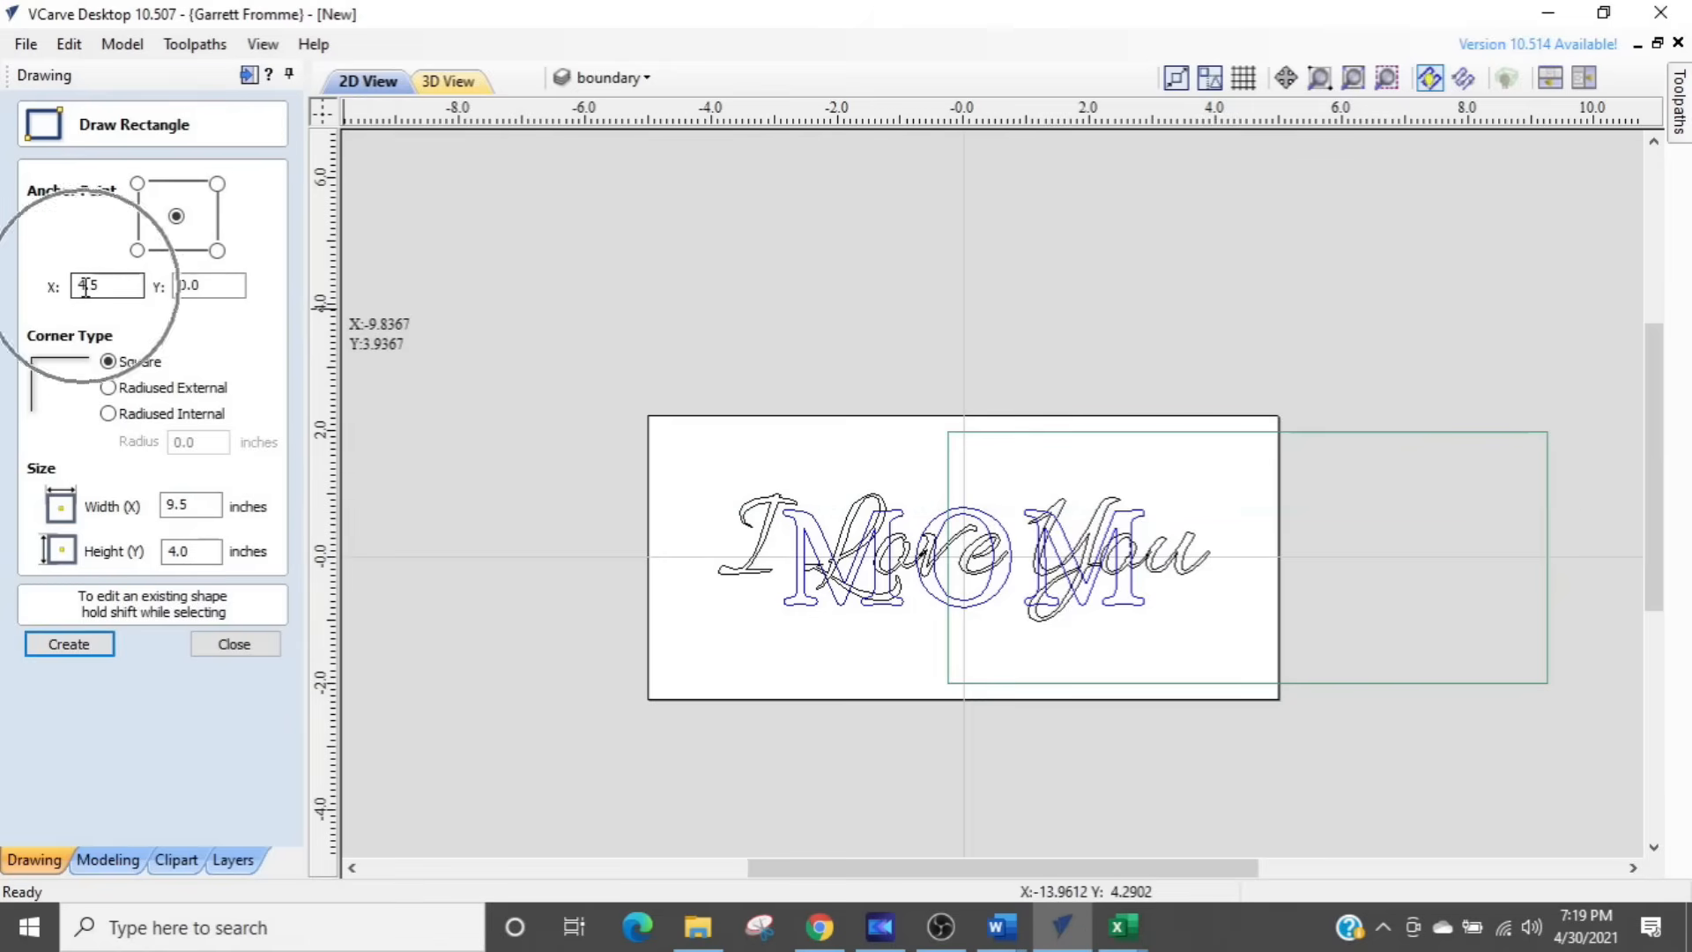
{"action": "key", "text": "ctrl"}
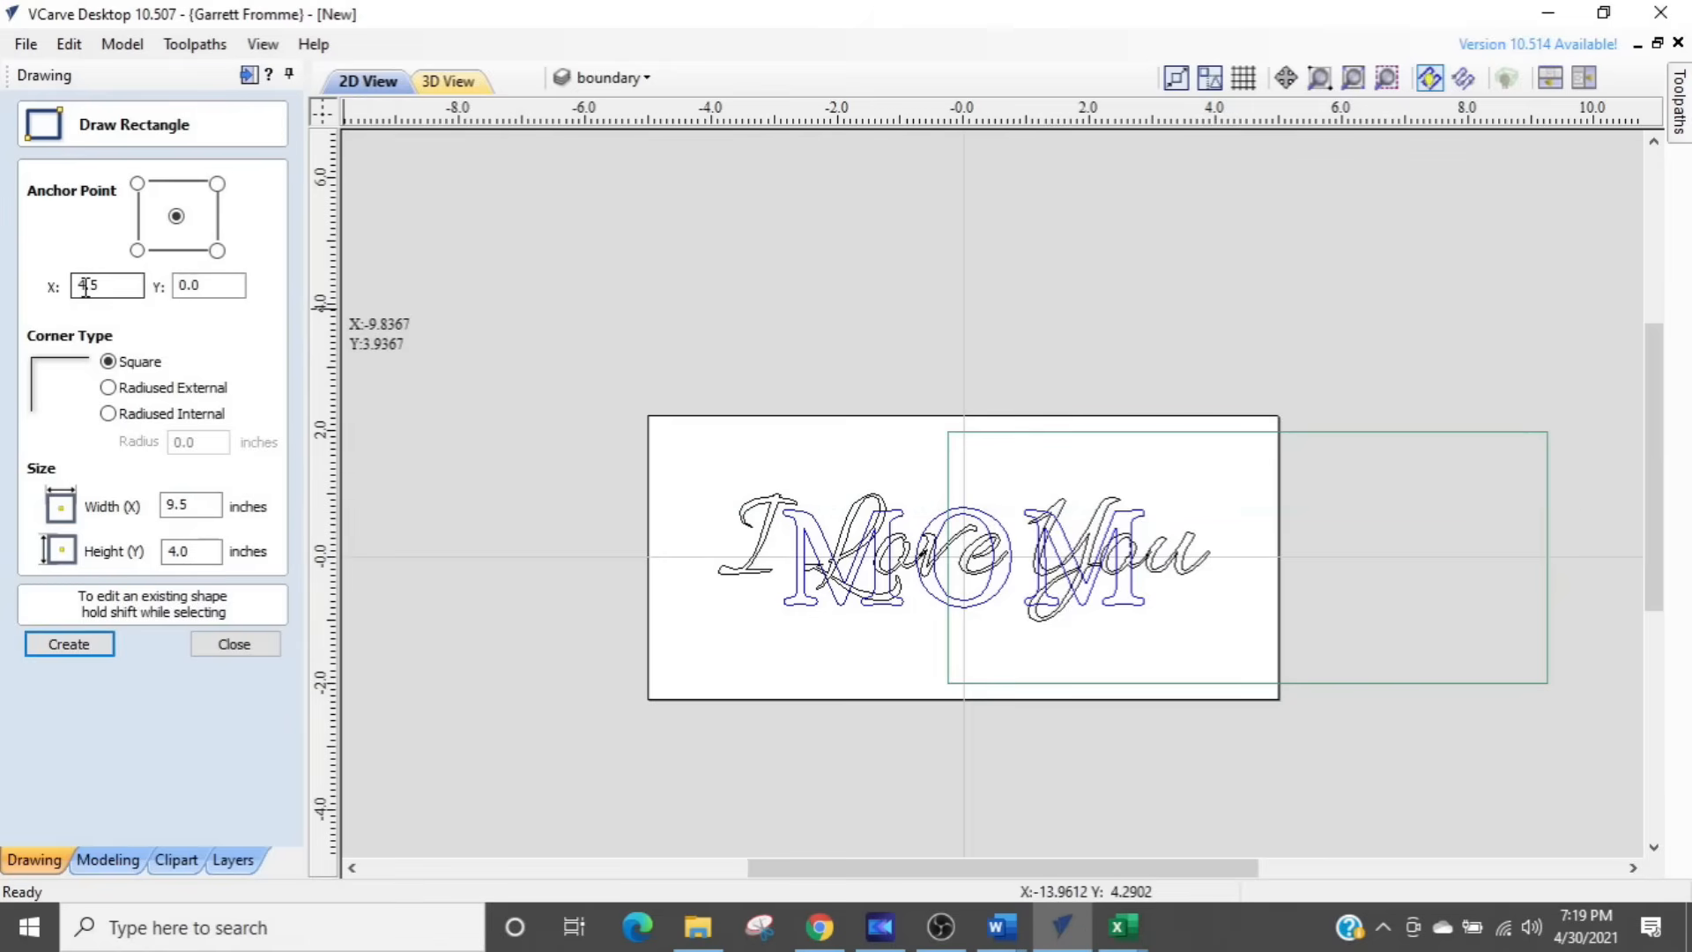
{"action": "key", "text": "ctrl+z"}
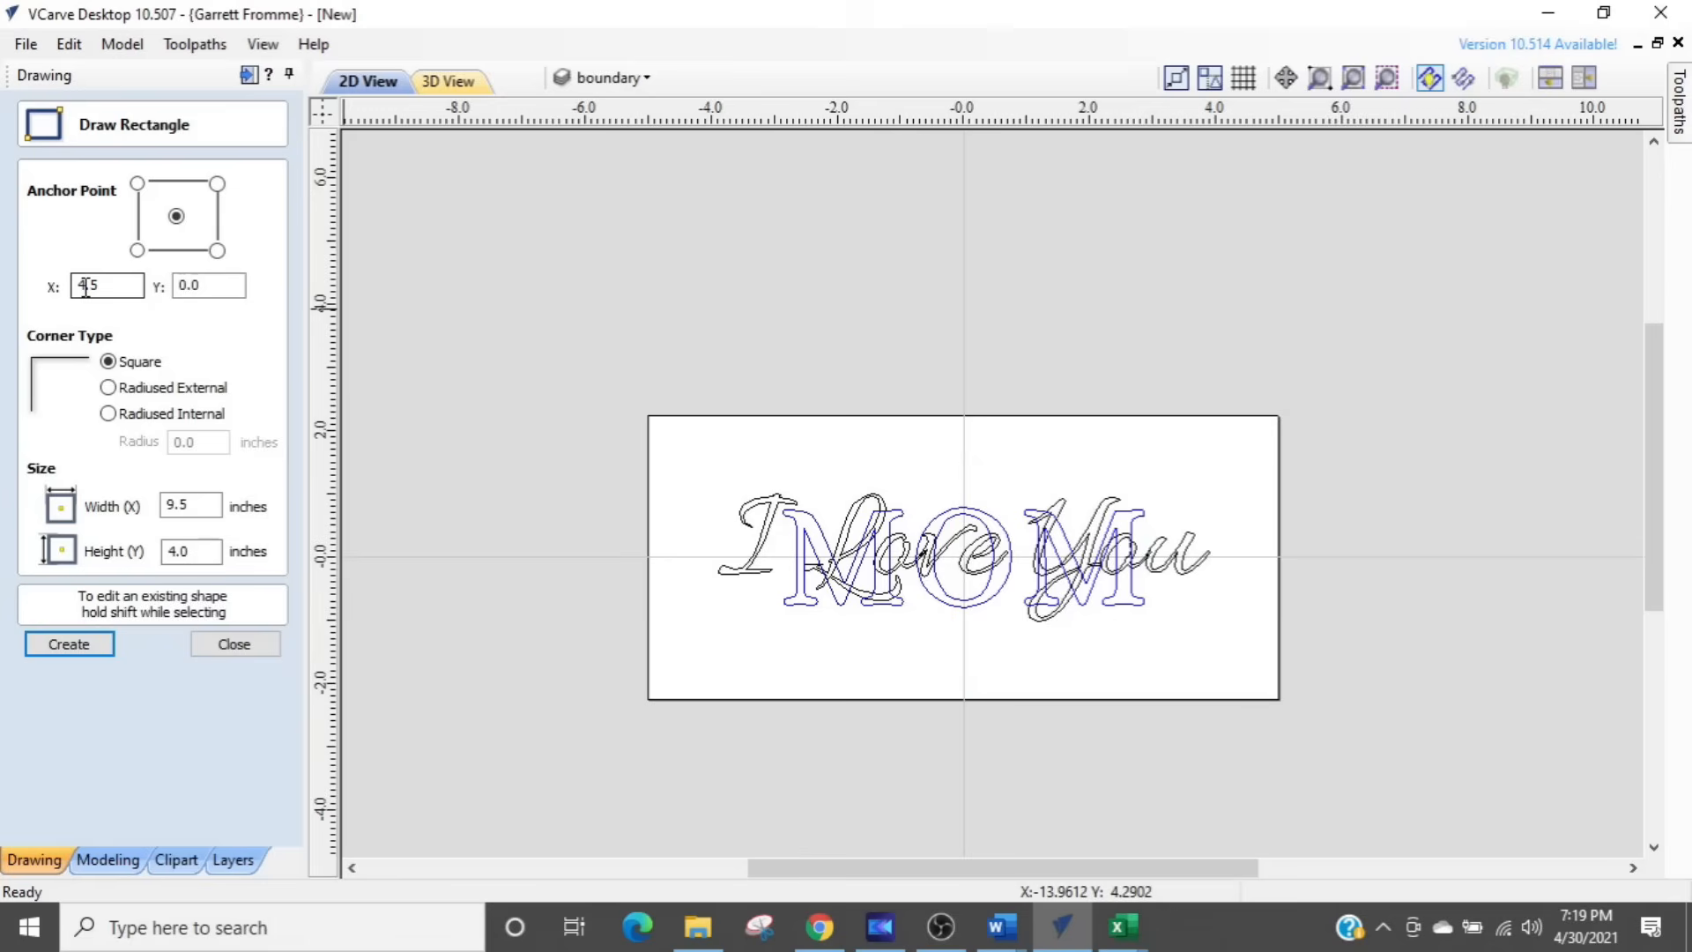
{"action": "double_click", "coordinate": [86, 288]}
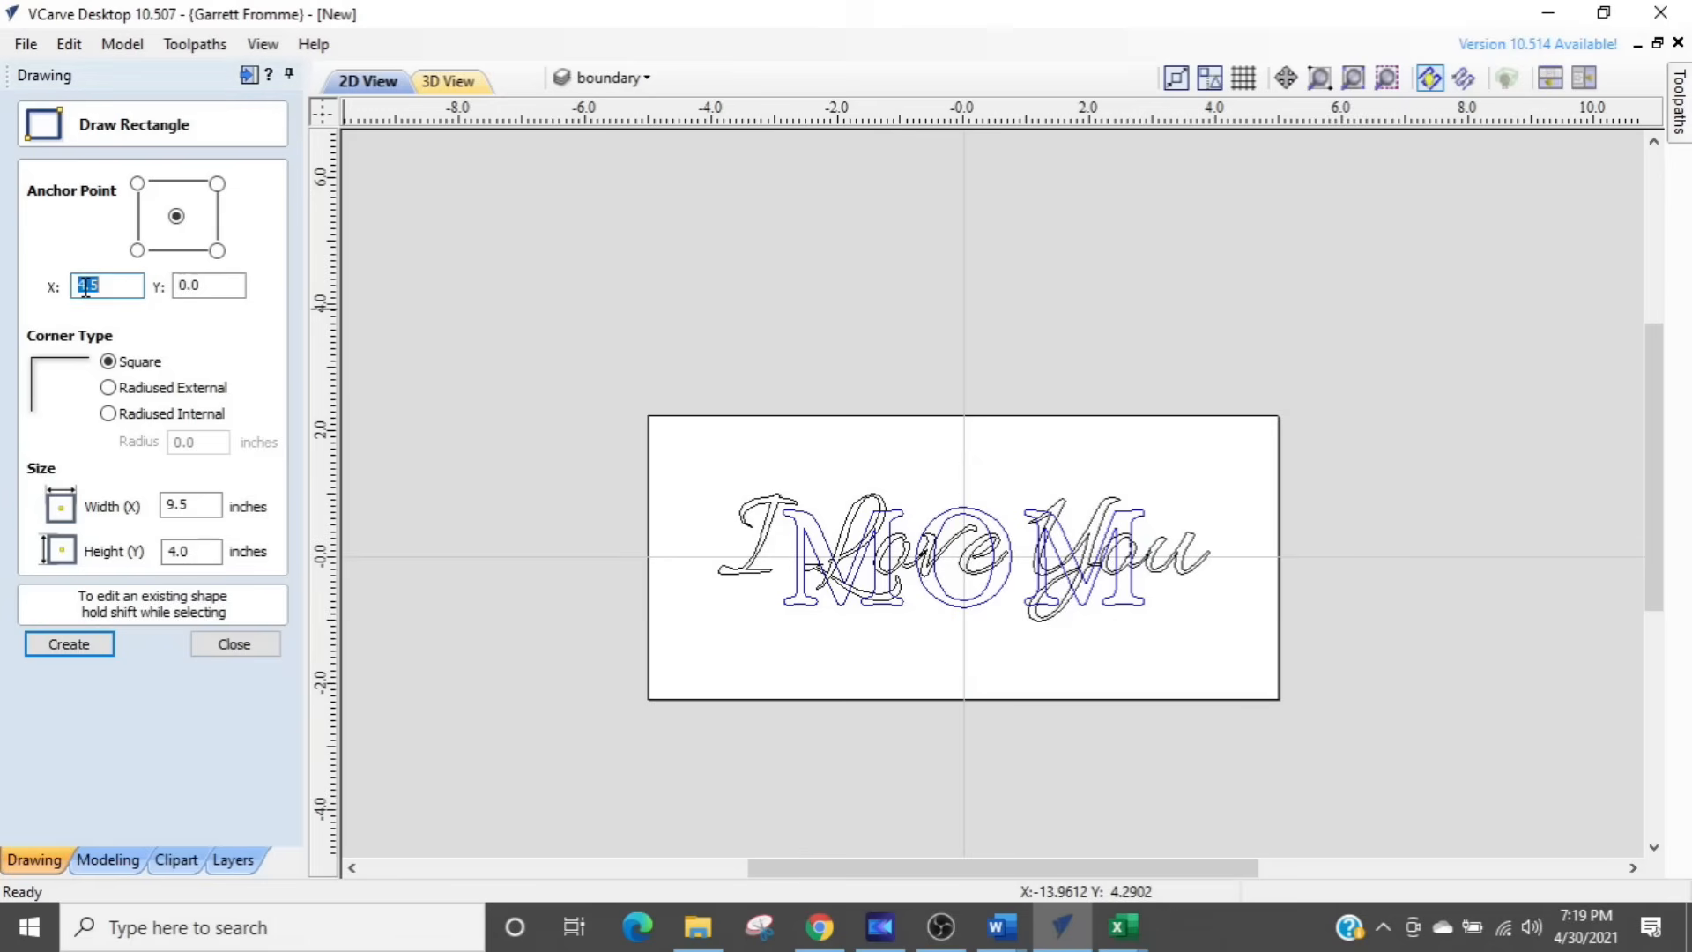
{"action": "left_click", "coordinate": [80, 645]}
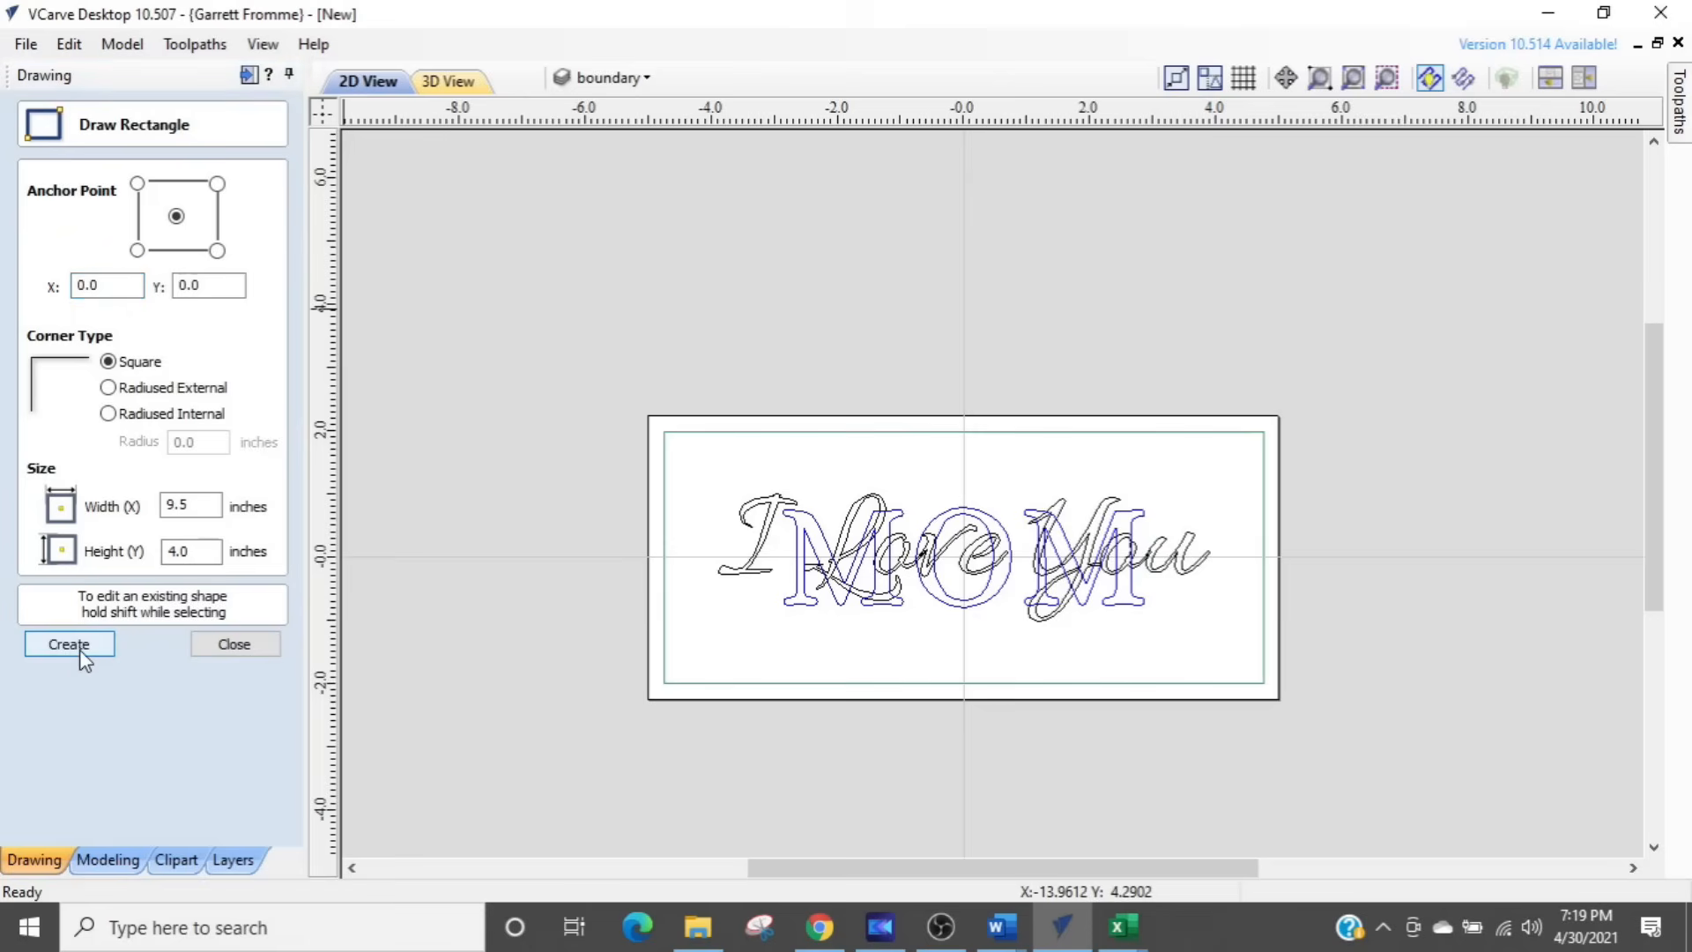
{"action": "scroll", "coordinate": [908, 489], "scroll_direction": "up", "scroll_amount": 2}
{"action": "scroll", "coordinate": [907, 489], "scroll_direction": "down", "scroll_amount": 1}
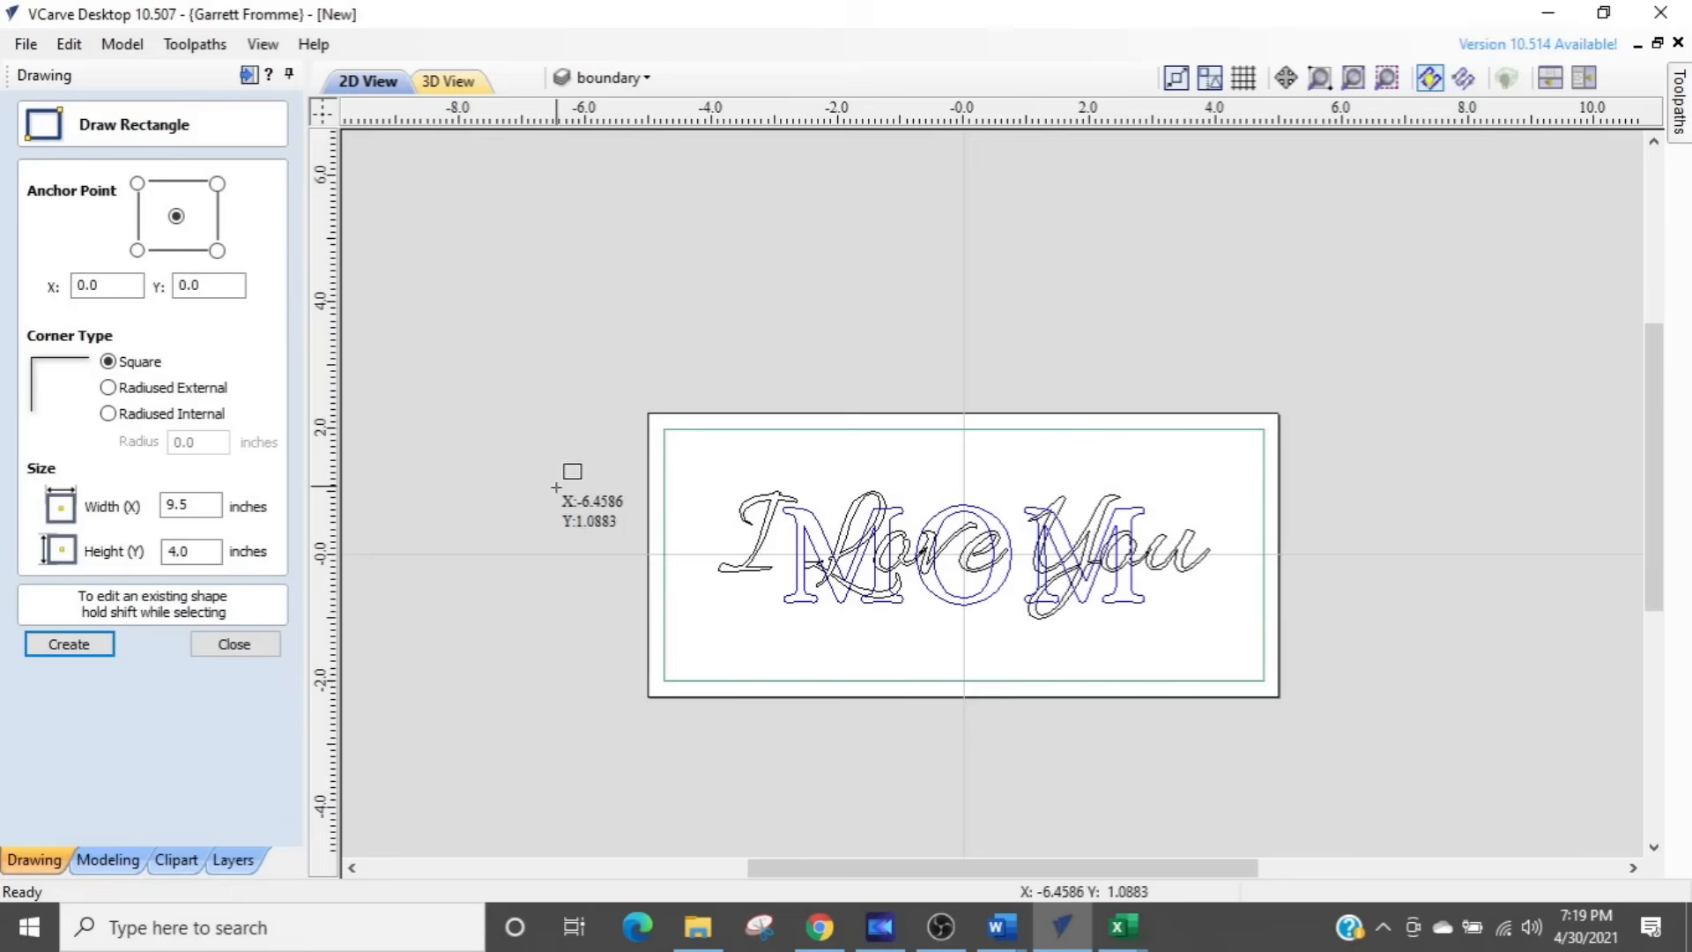
{"action": "left_click", "coordinate": [234, 644]}
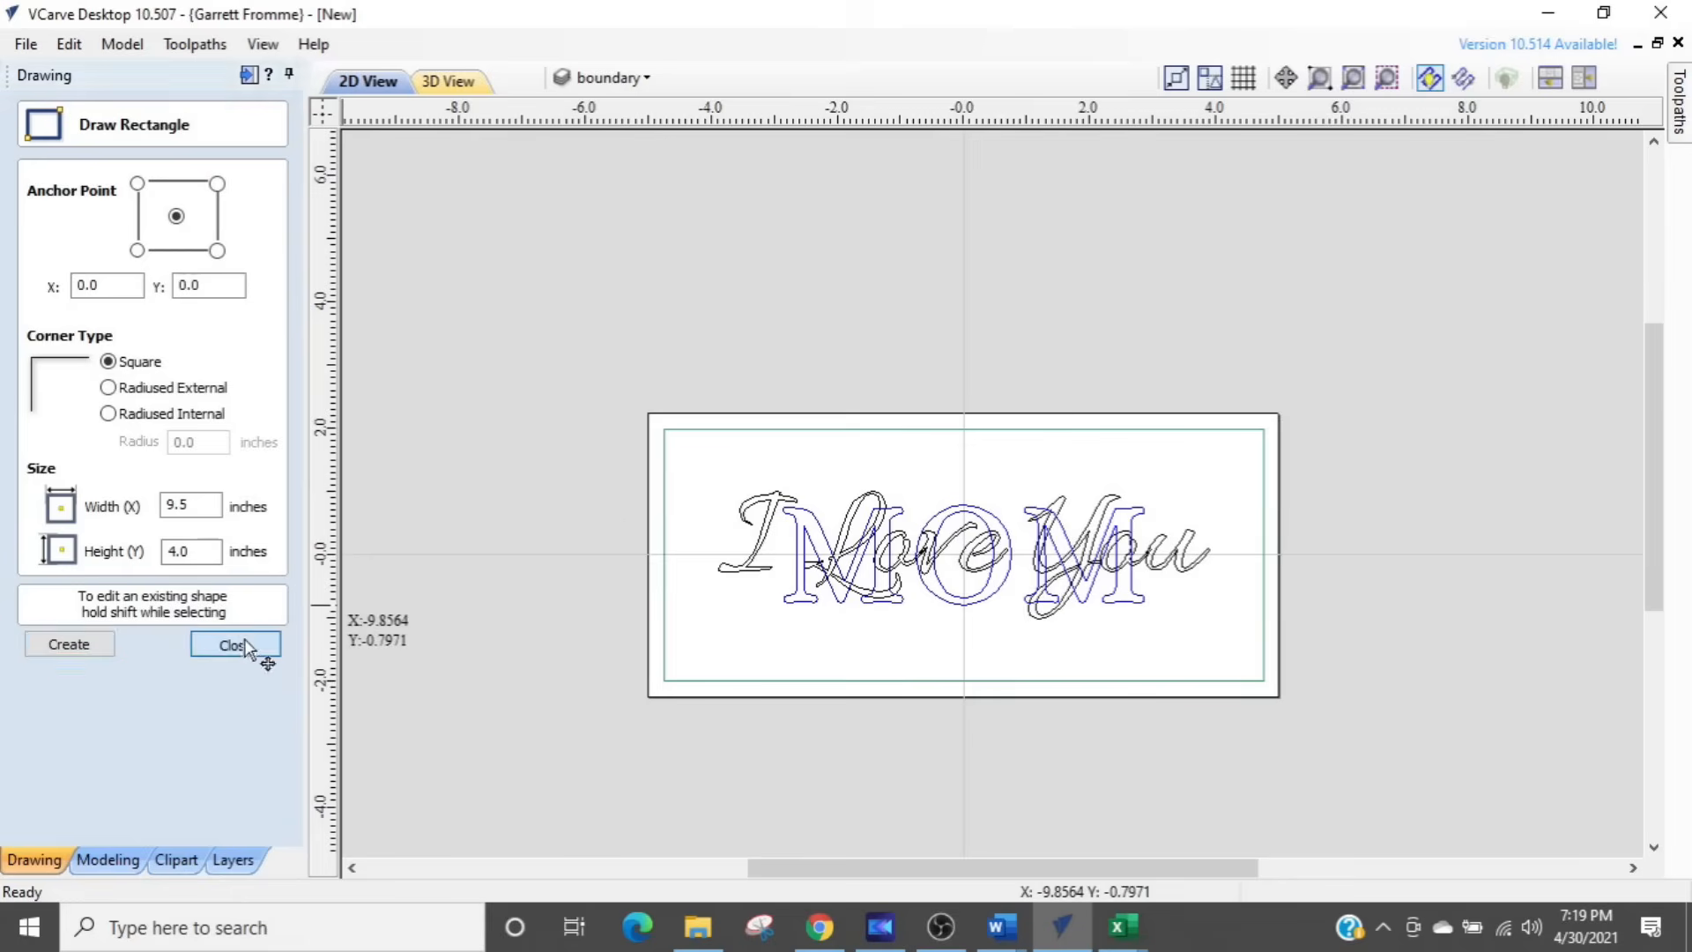
Step: Enlarge the "MOM" text proportionally about its centre until its height nearly fills the boundary rectangle
{"action": "scroll", "coordinate": [1067, 580], "scroll_direction": "up", "scroll_amount": 2}
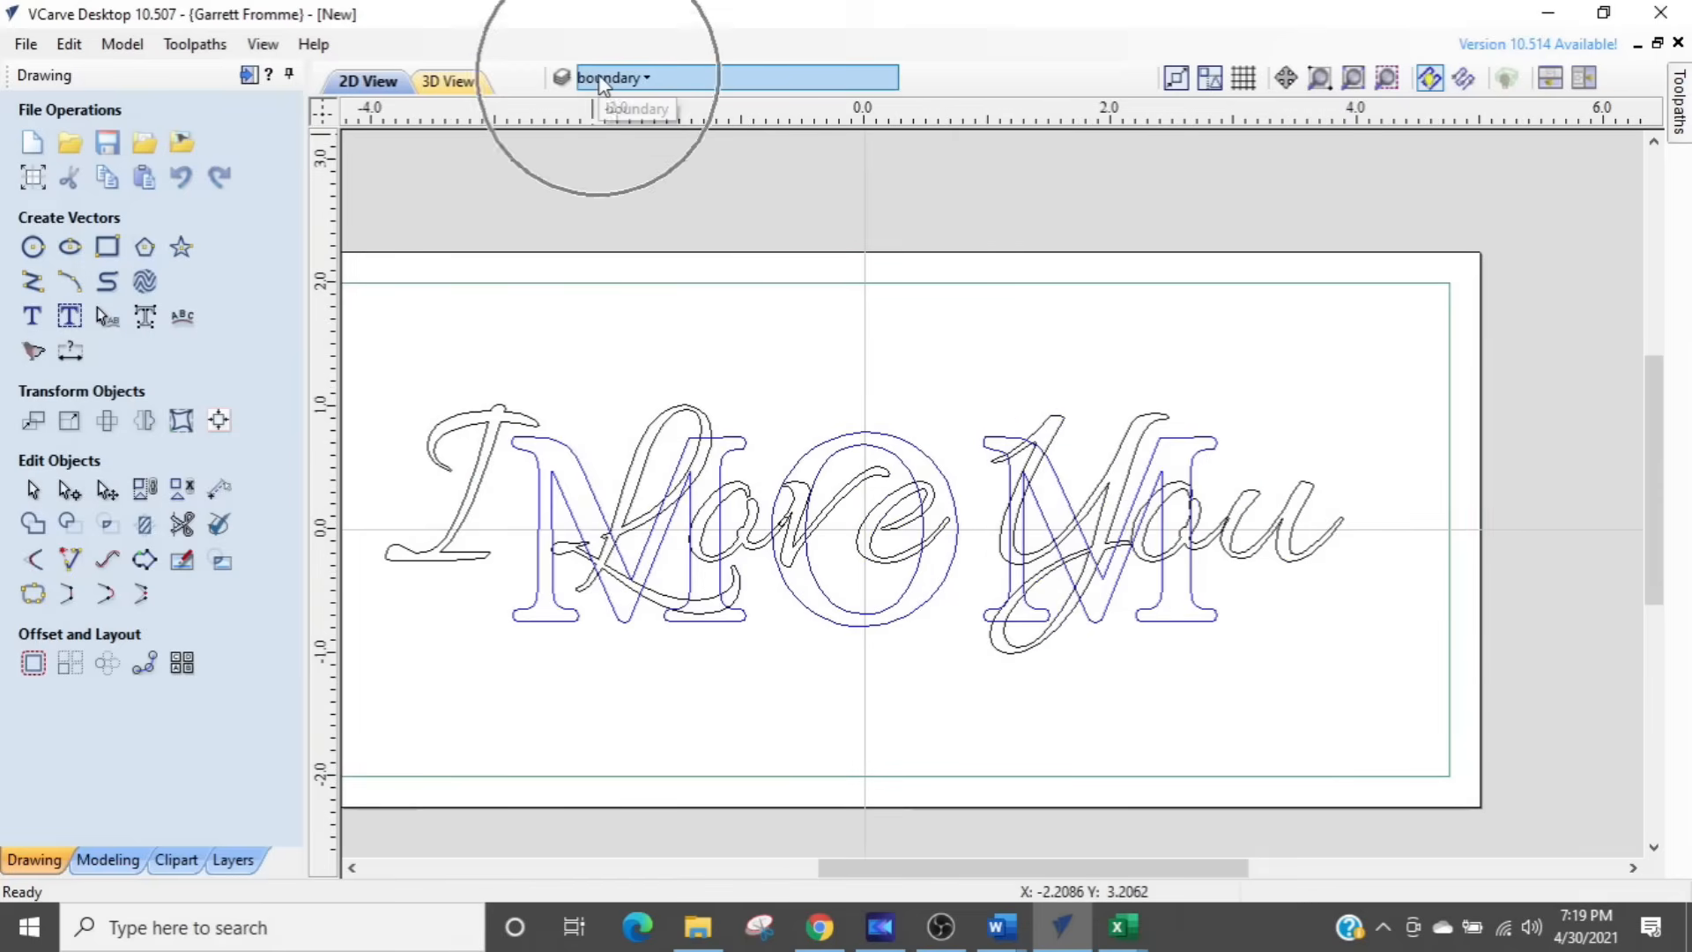
{"action": "scroll", "coordinate": [679, 383], "scroll_direction": "down", "scroll_amount": 2}
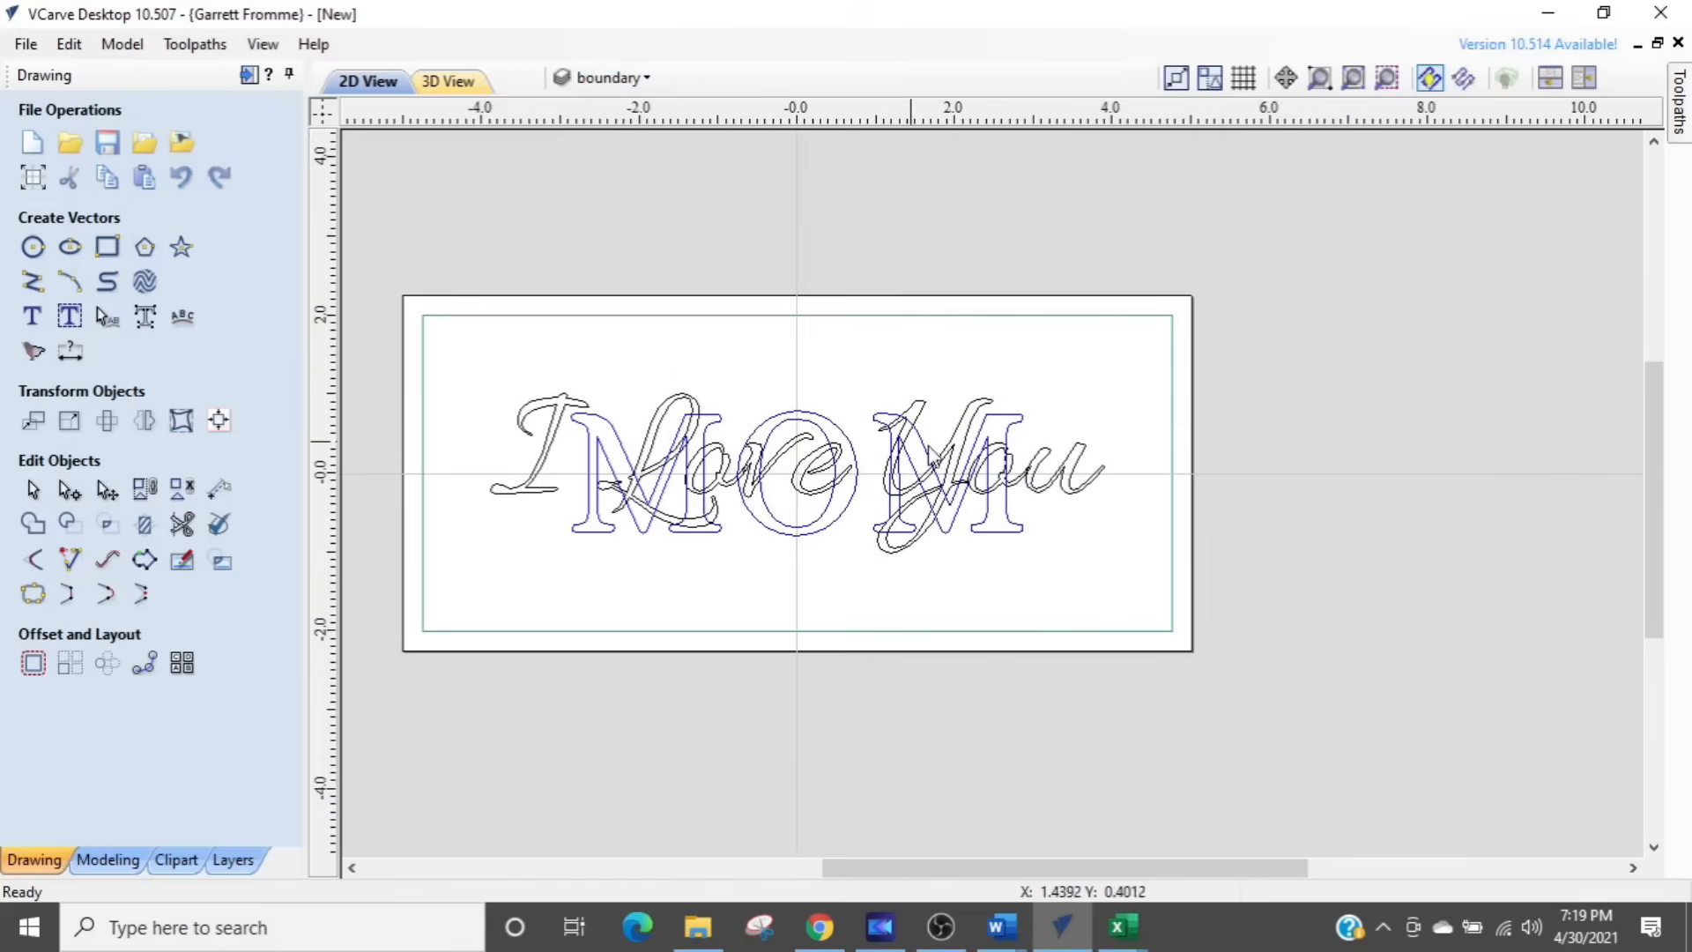
{"action": "scroll", "coordinate": [1049, 476], "scroll_direction": "down", "scroll_amount": 1}
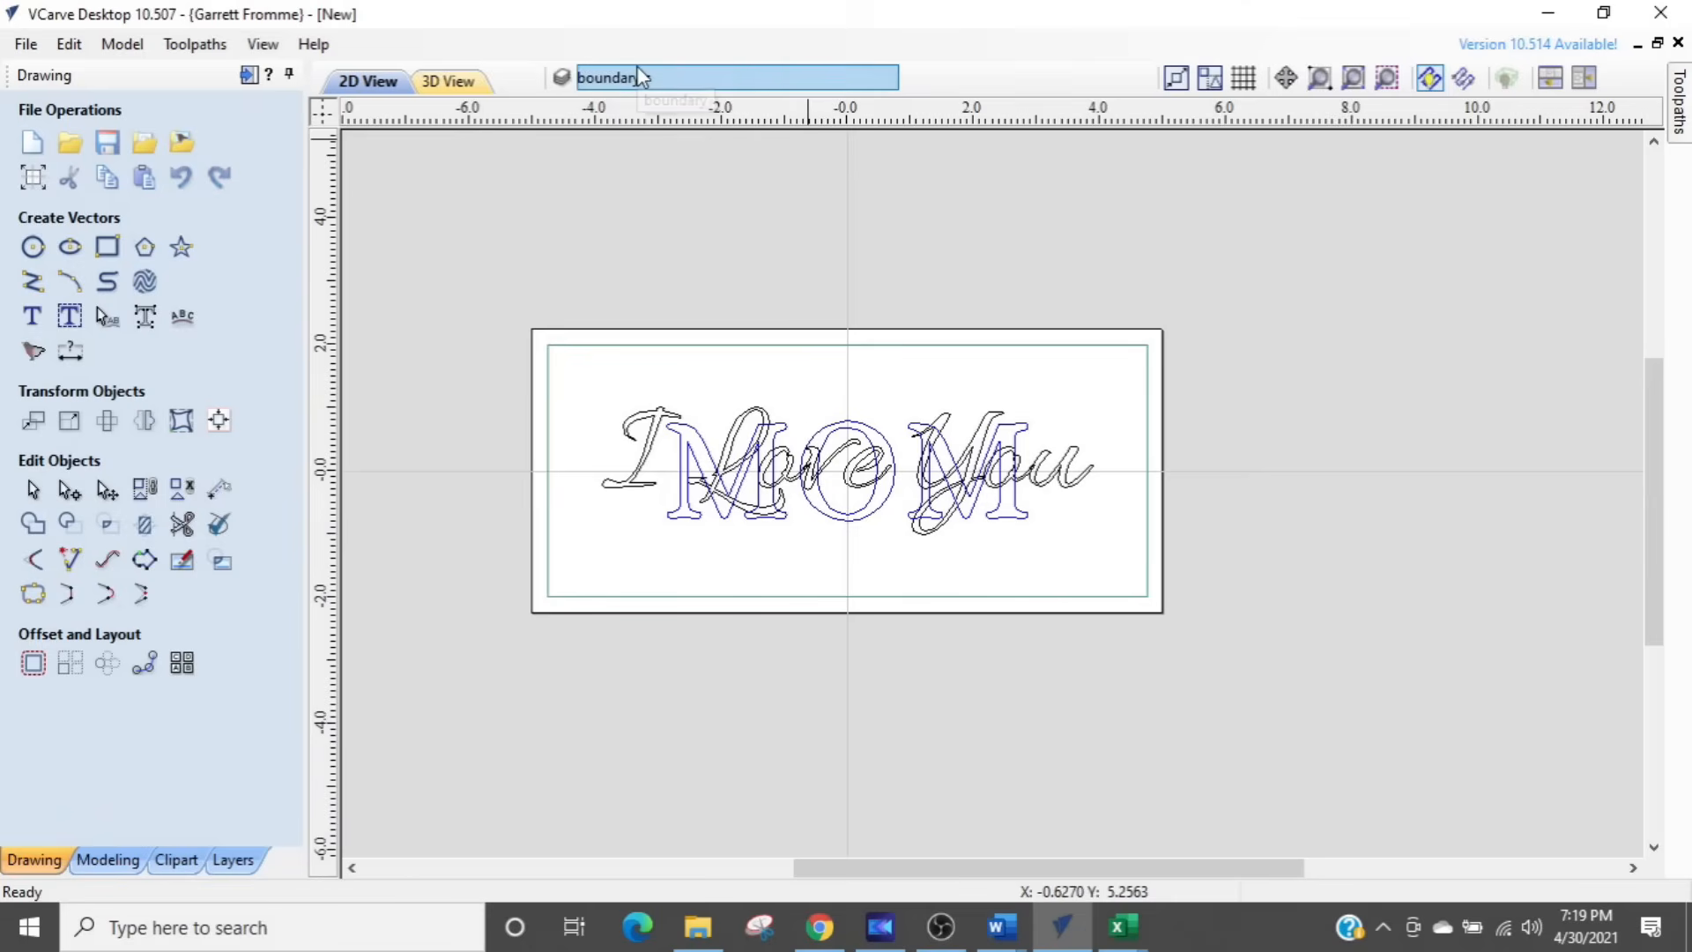
{"action": "scroll", "coordinate": [1102, 480], "scroll_direction": "up", "scroll_amount": 2}
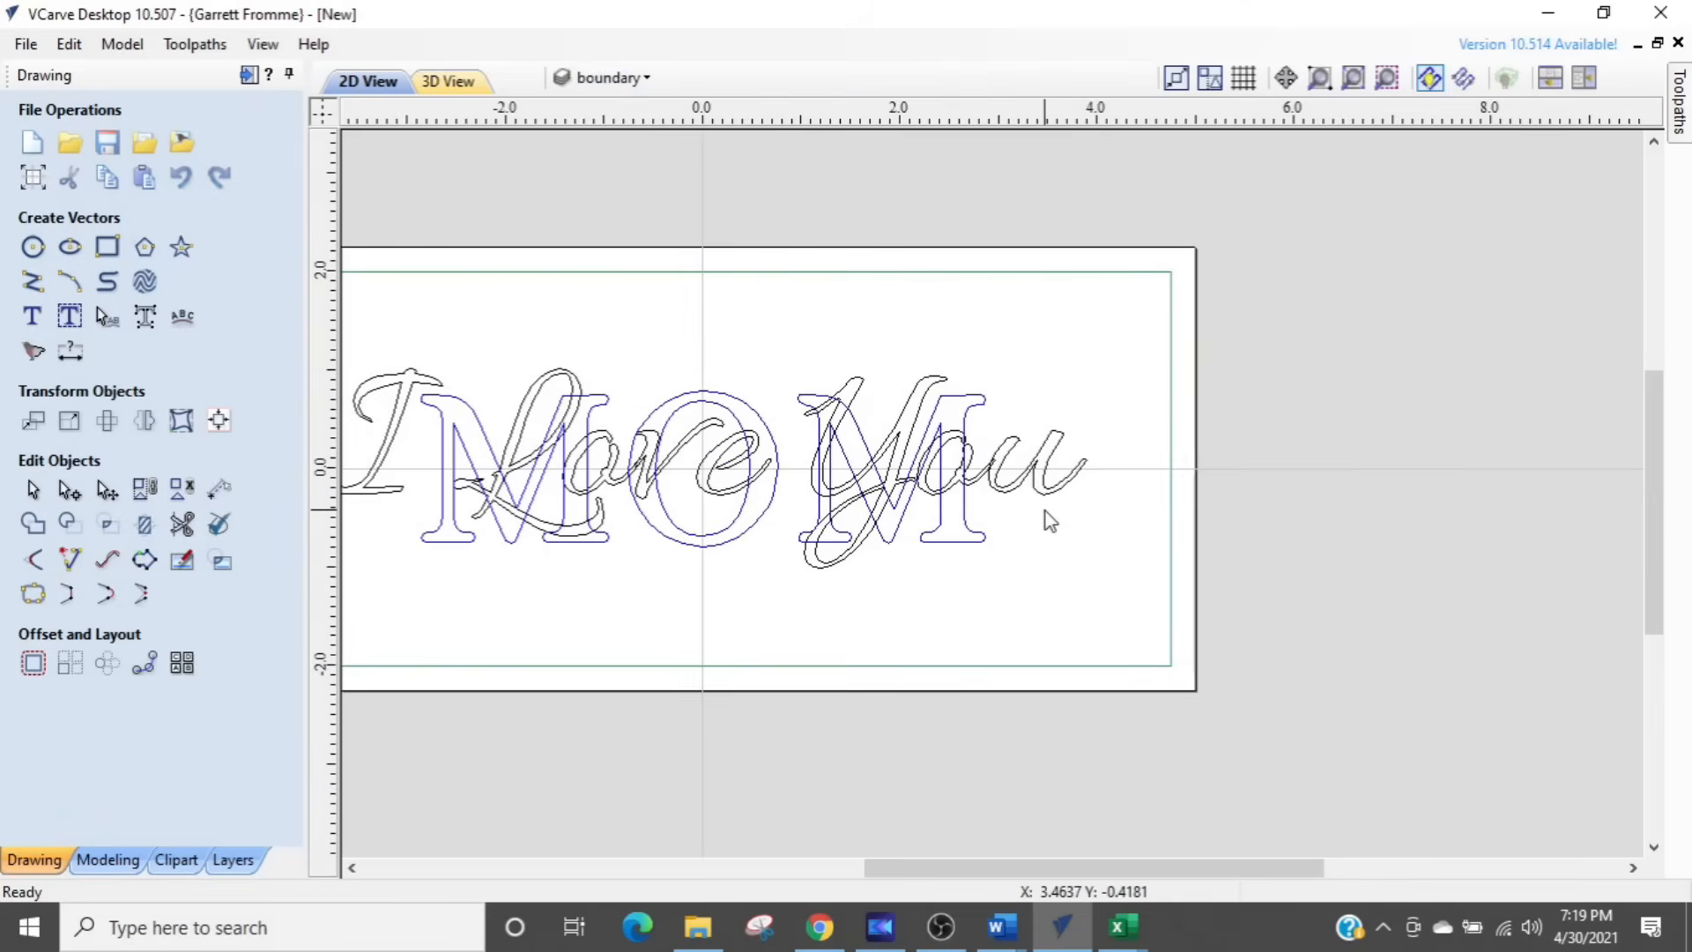
{"action": "scroll", "coordinate": [1044, 509], "scroll_direction": "down", "scroll_amount": 1}
{"action": "middle_click_drag", "start_coordinate": [1044, 510], "coordinate": [1307, 497]}
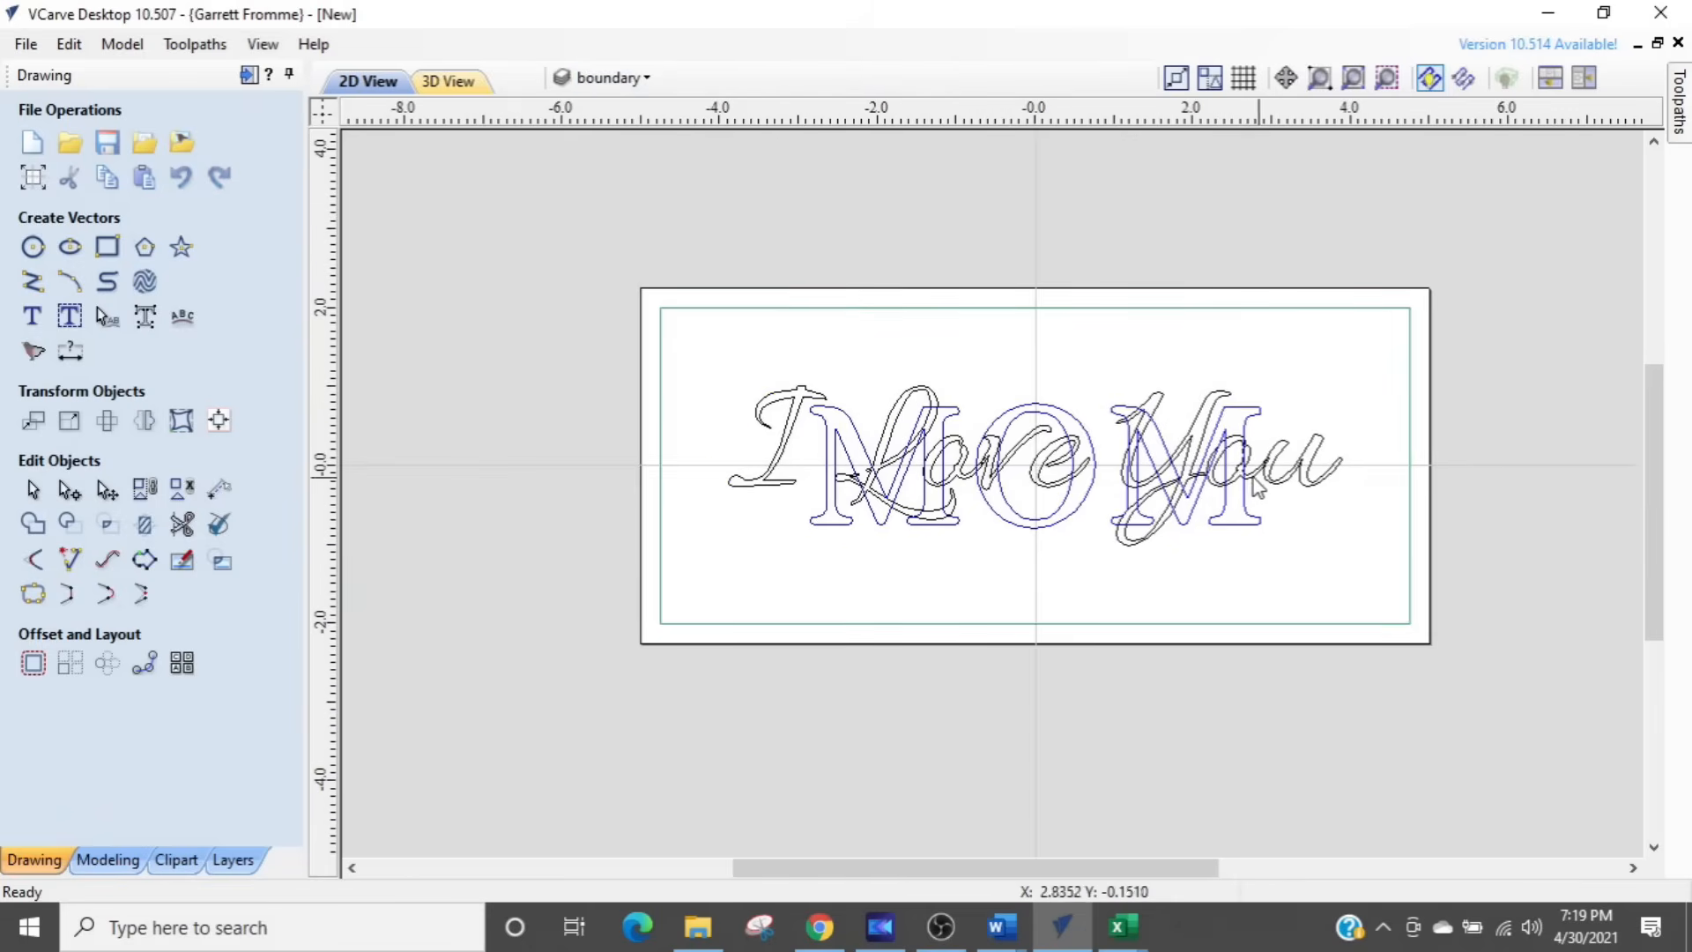
{"action": "left_click", "coordinate": [1231, 551]}
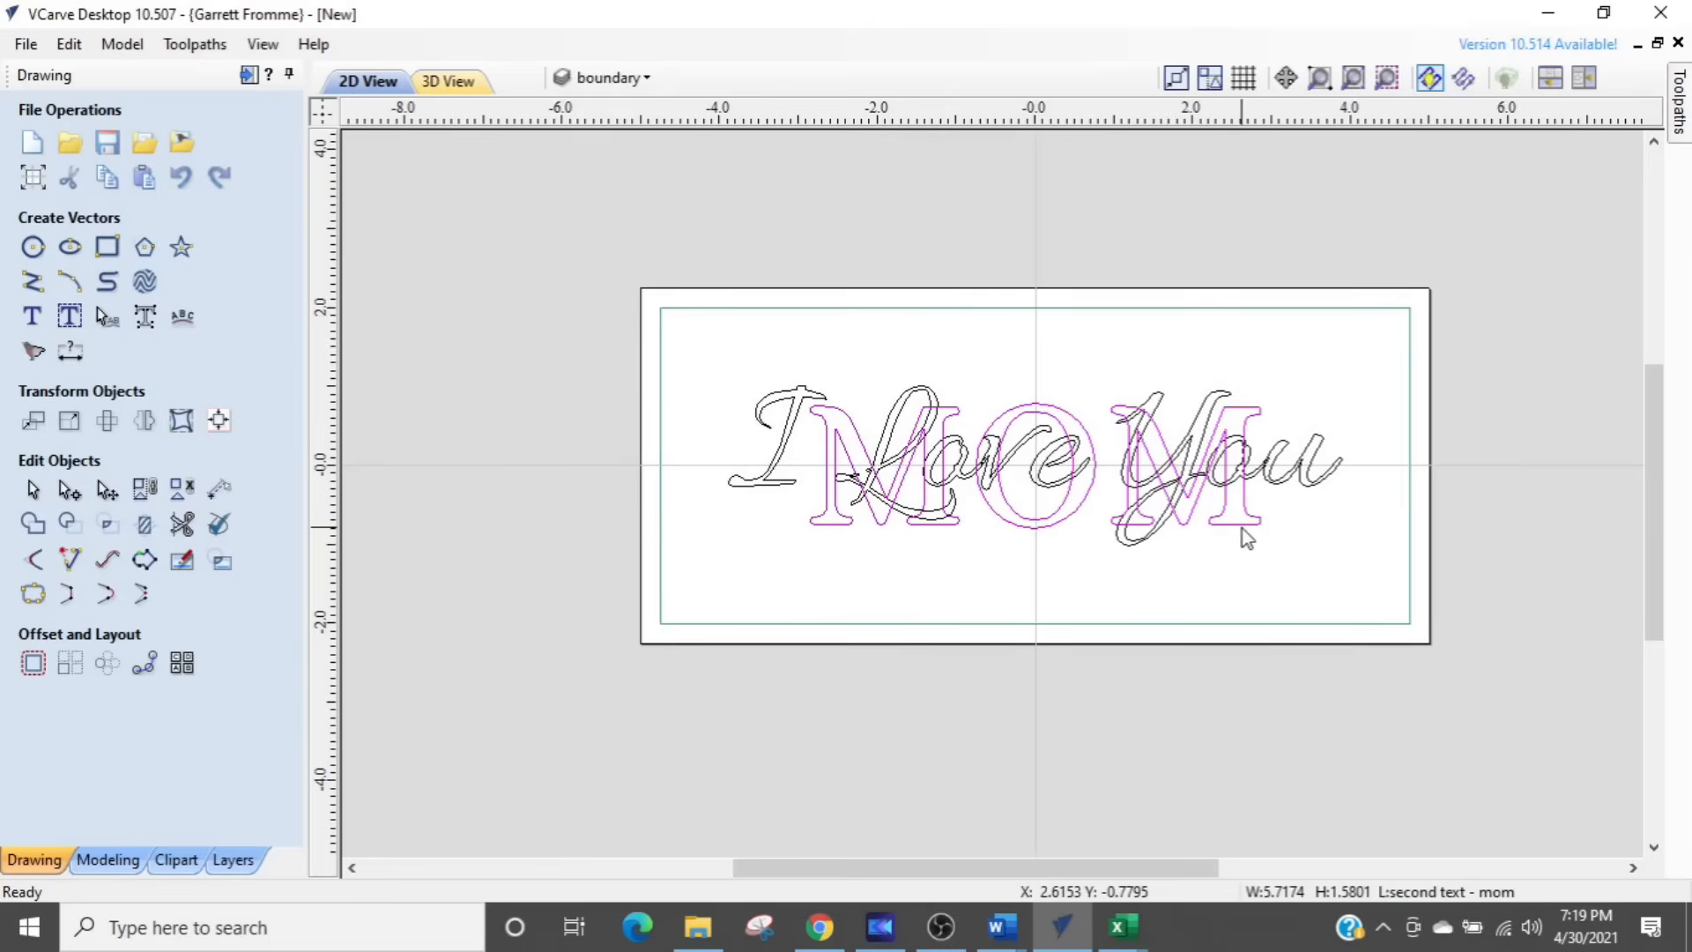
{"action": "left_click", "coordinate": [1242, 527]}
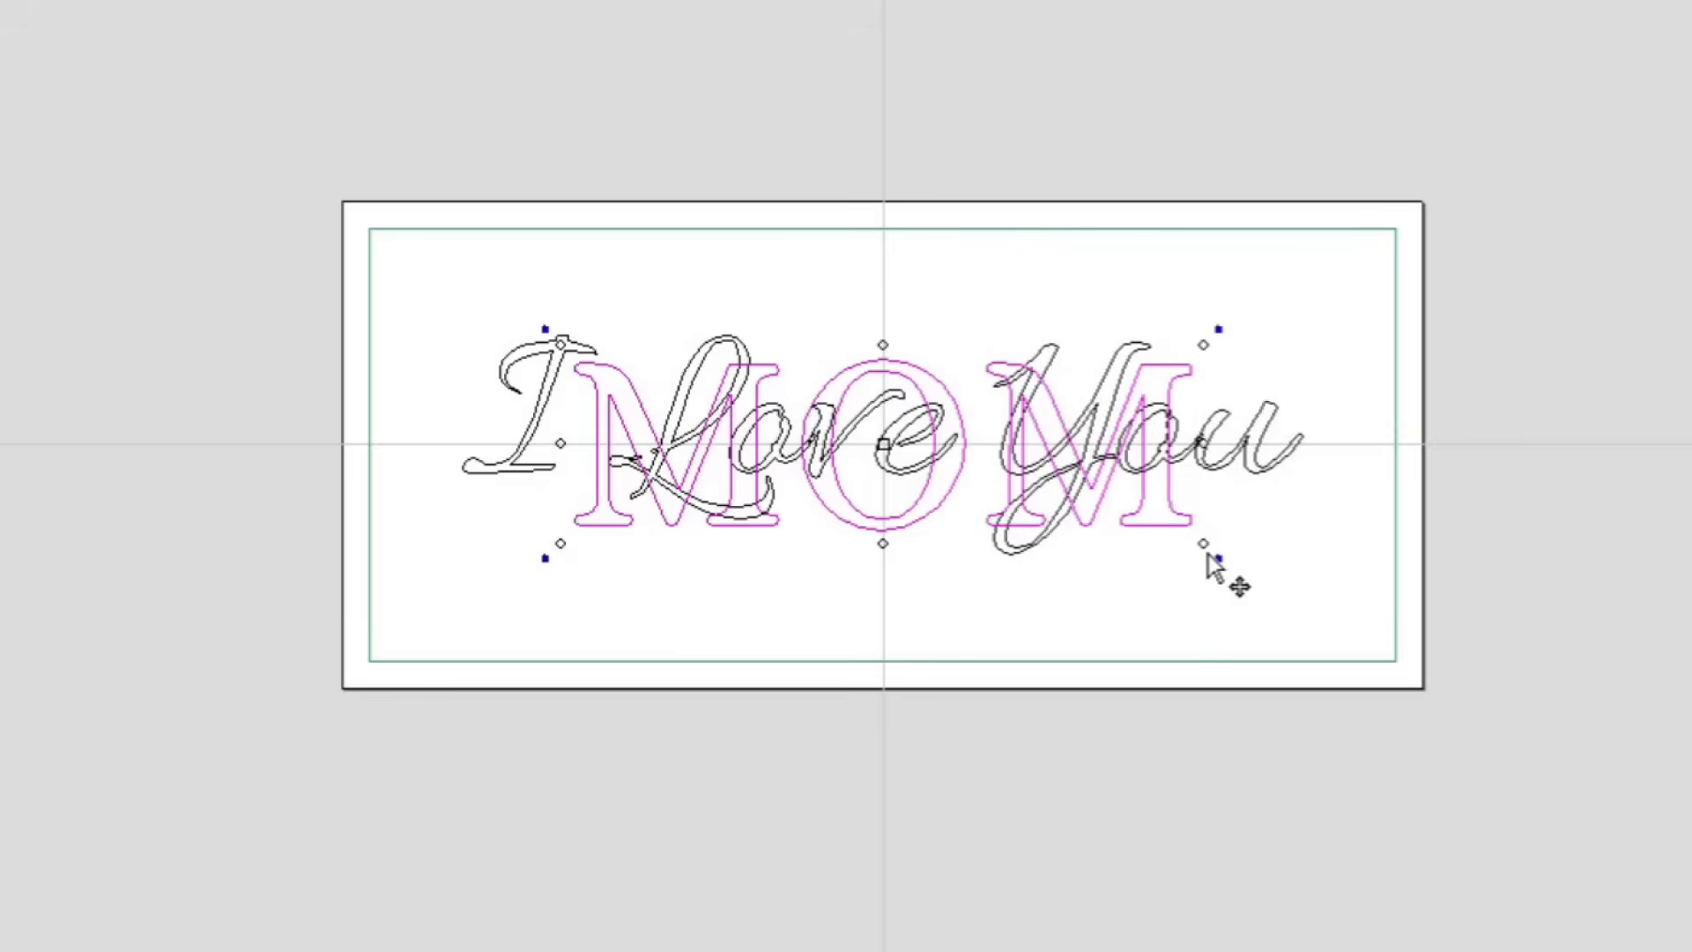
{"action": "left_click_drag", "start_coordinate": [1201, 546], "coordinate": [1412, 640]}
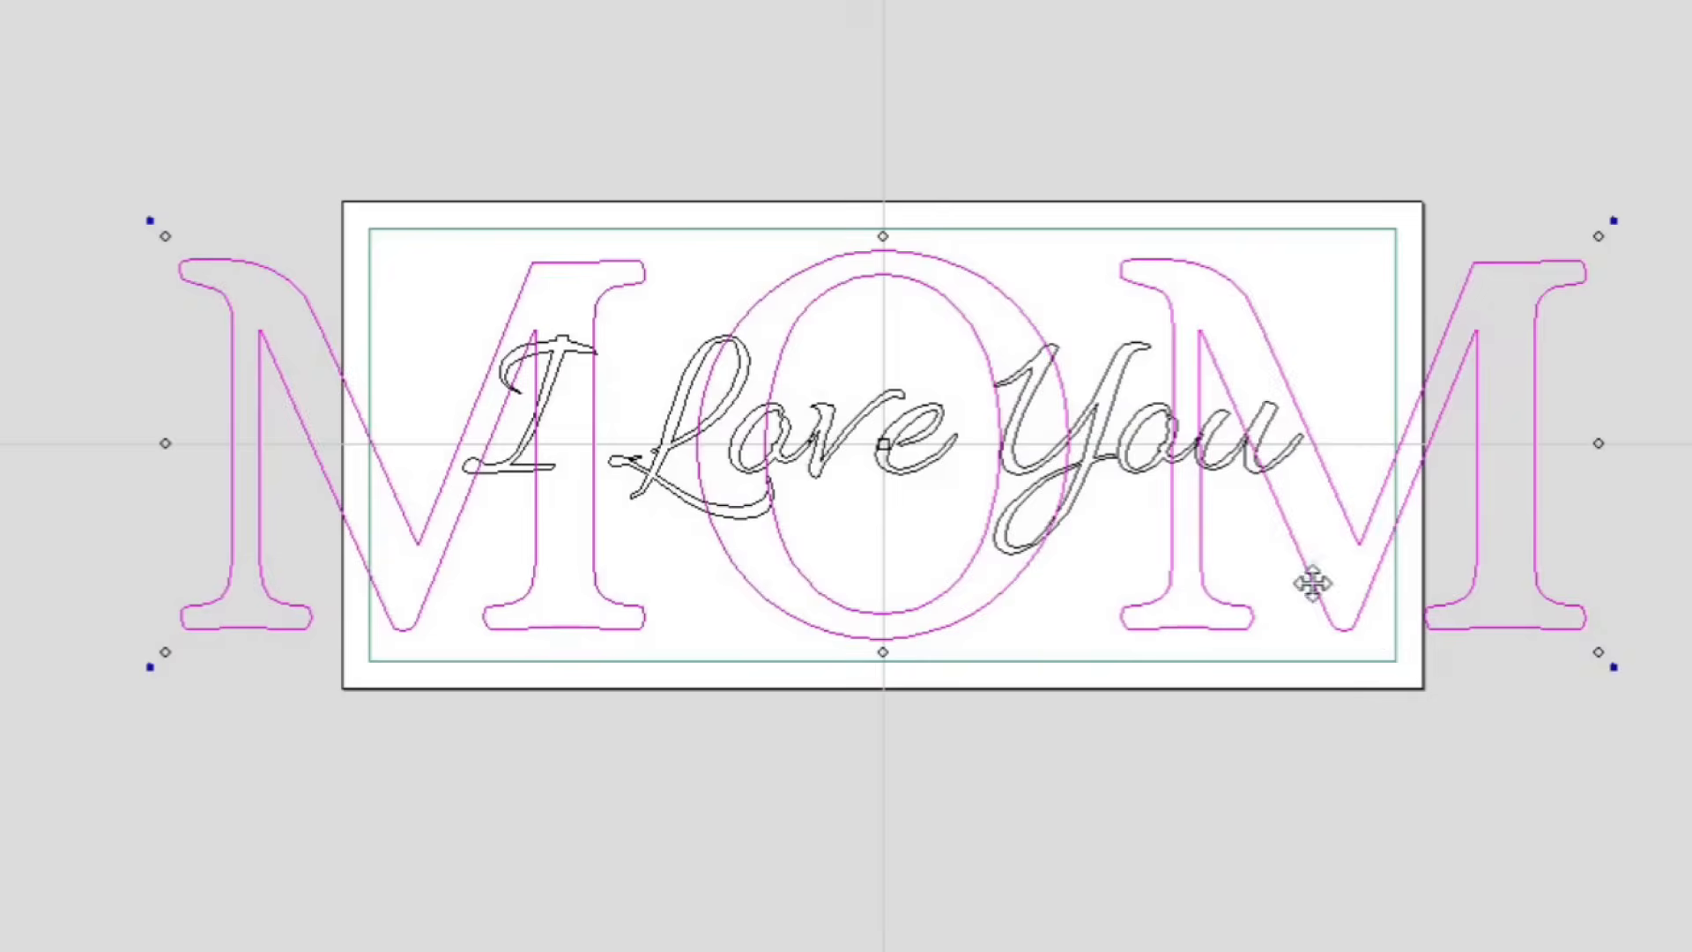
Step: Narrow the "MOM" text symmetrically about its centre so it fits inside the boundary rectangle's width, keeping its height
{"action": "scroll", "coordinate": [1034, 266], "scroll_direction": "up", "scroll_amount": 6}
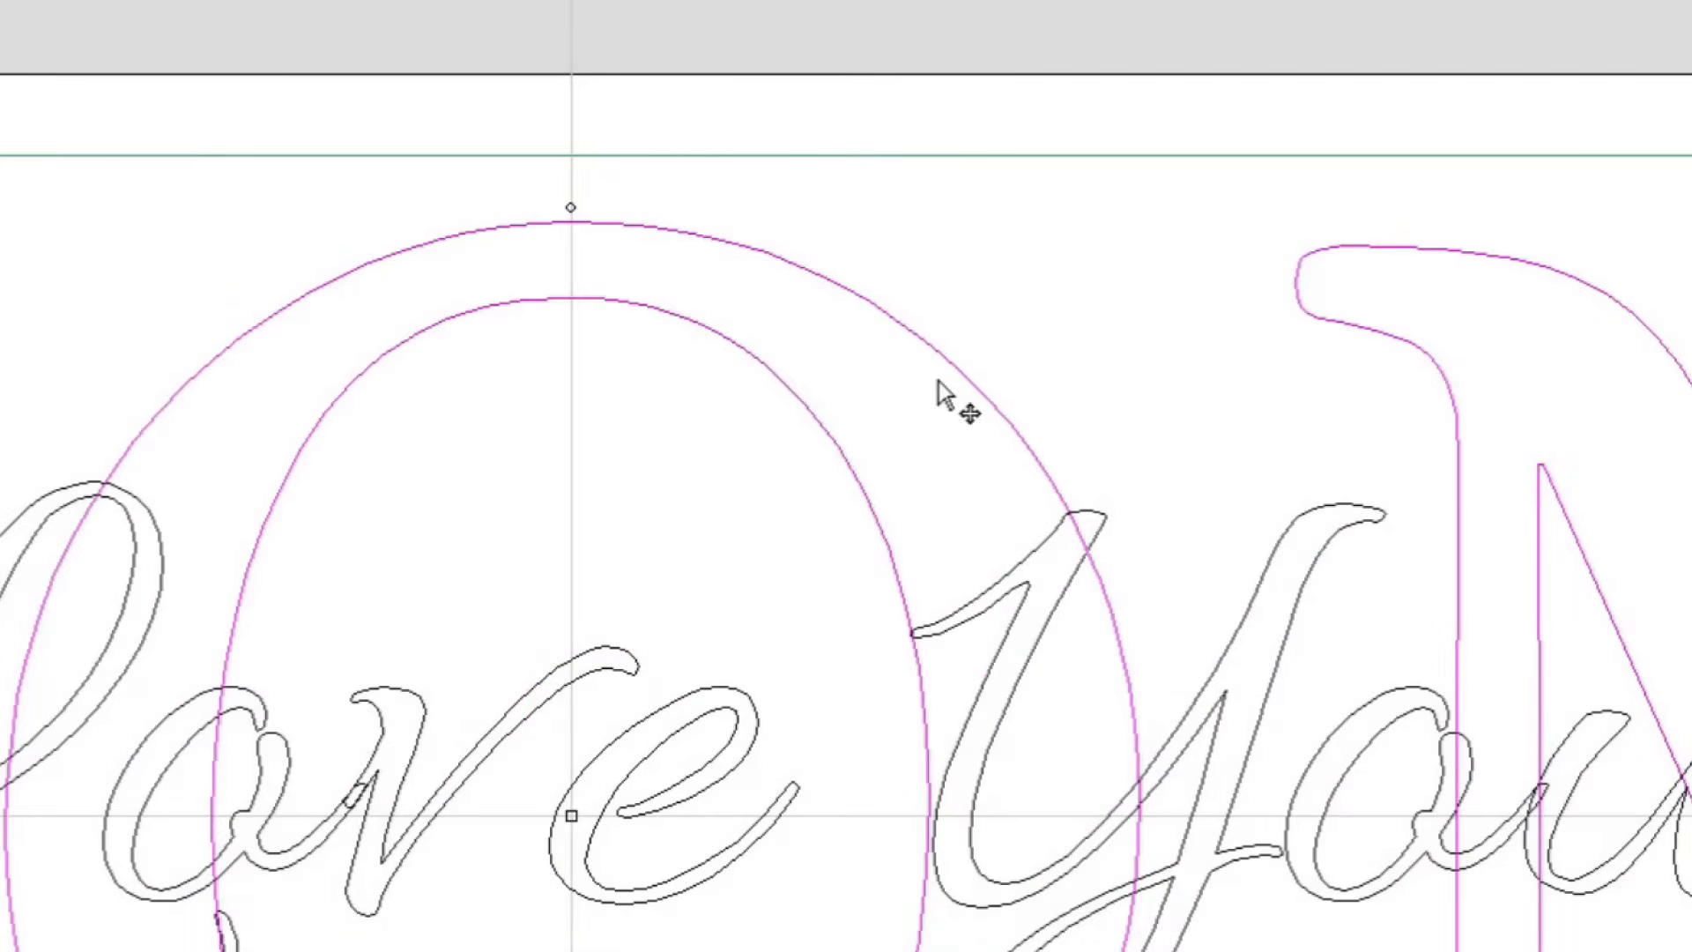
{"action": "scroll", "coordinate": [1134, 350], "scroll_direction": "down", "scroll_amount": 5}
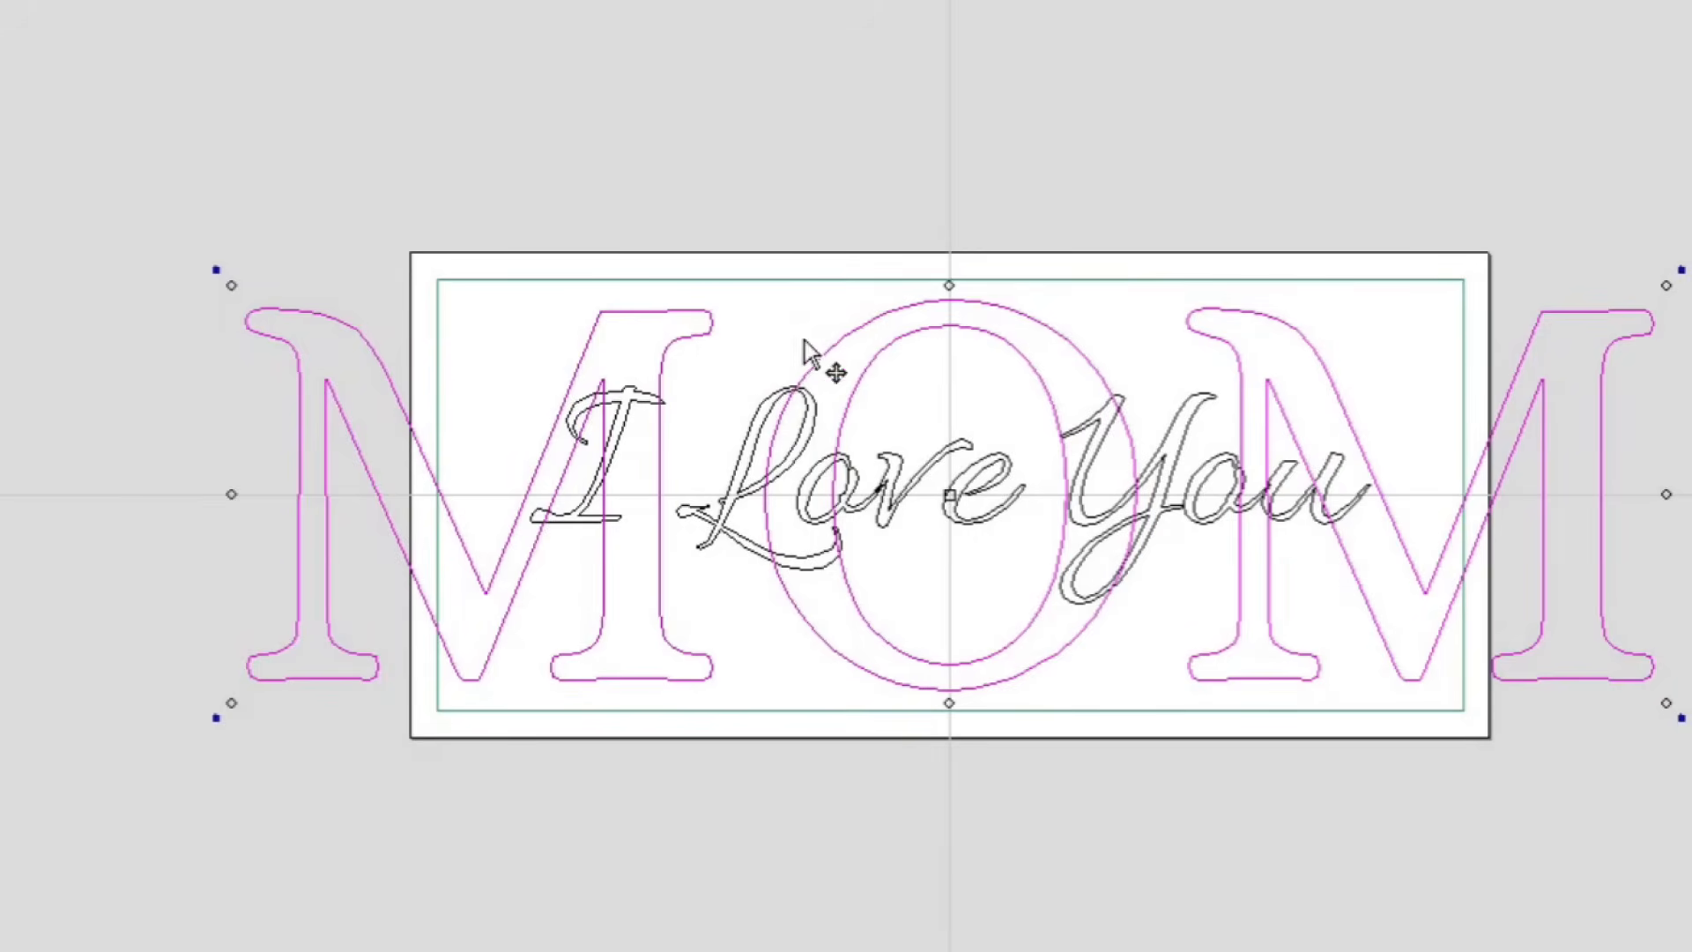
{"action": "middle_click_drag", "start_coordinate": [1336, 358], "coordinate": [976, 303]}
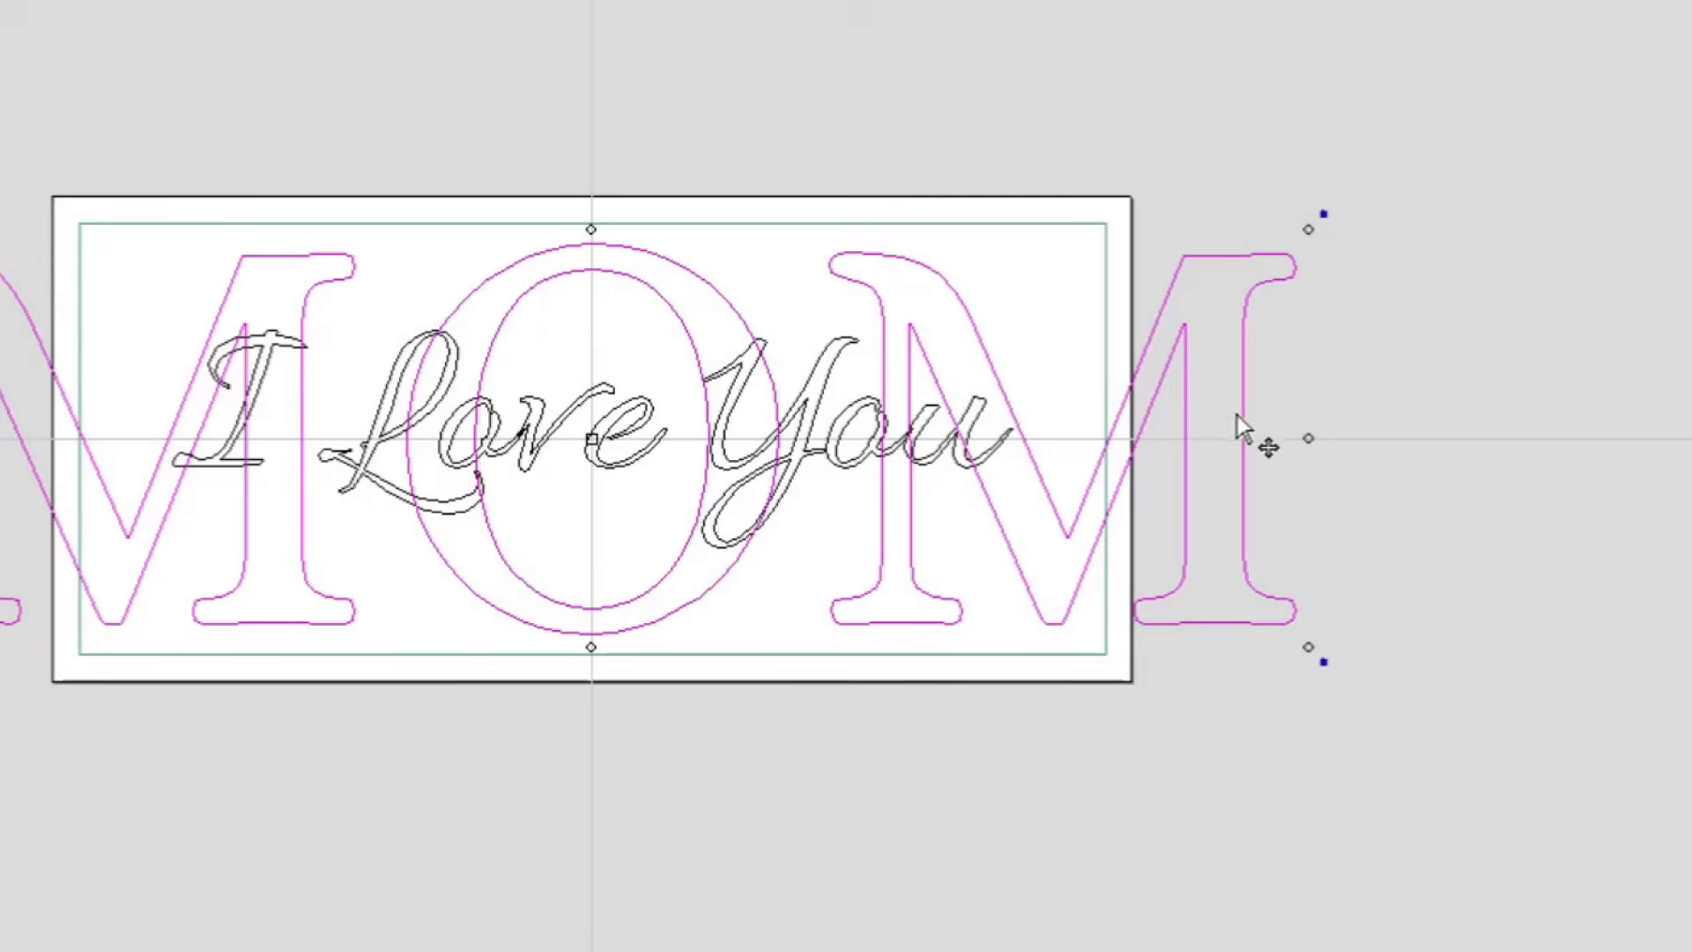
{"action": "left_click_drag", "start_coordinate": [1310, 438], "coordinate": [1085, 442]}
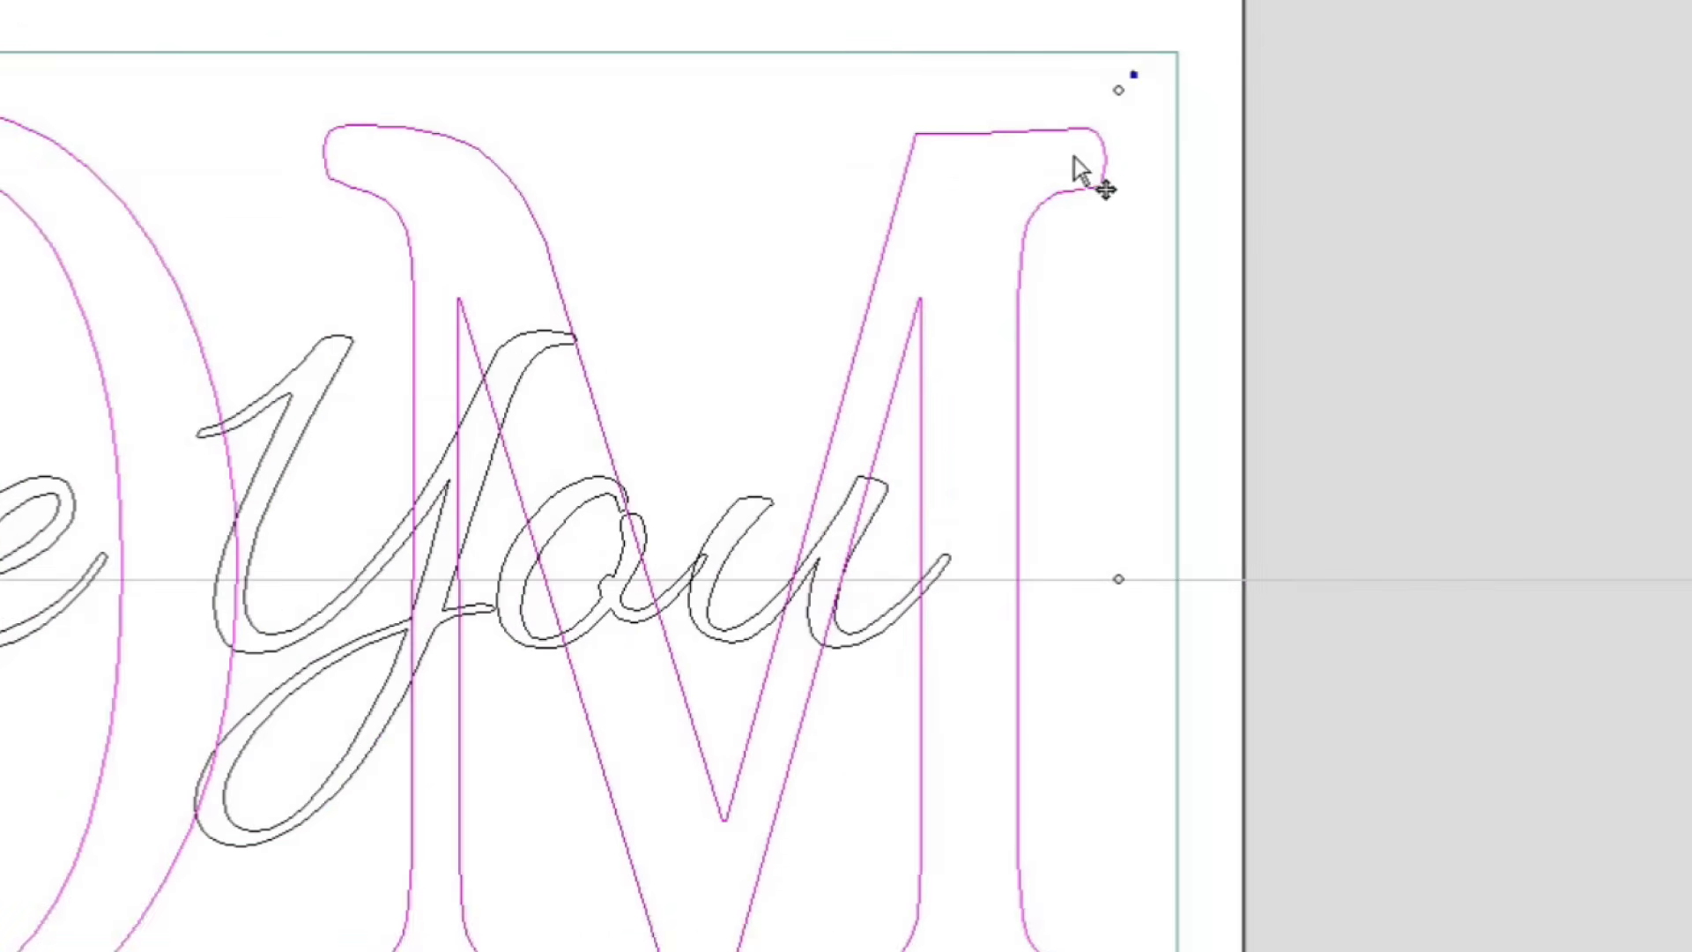
{"action": "key", "text": "ctrl"}
{"action": "key", "text": "ctrl"}
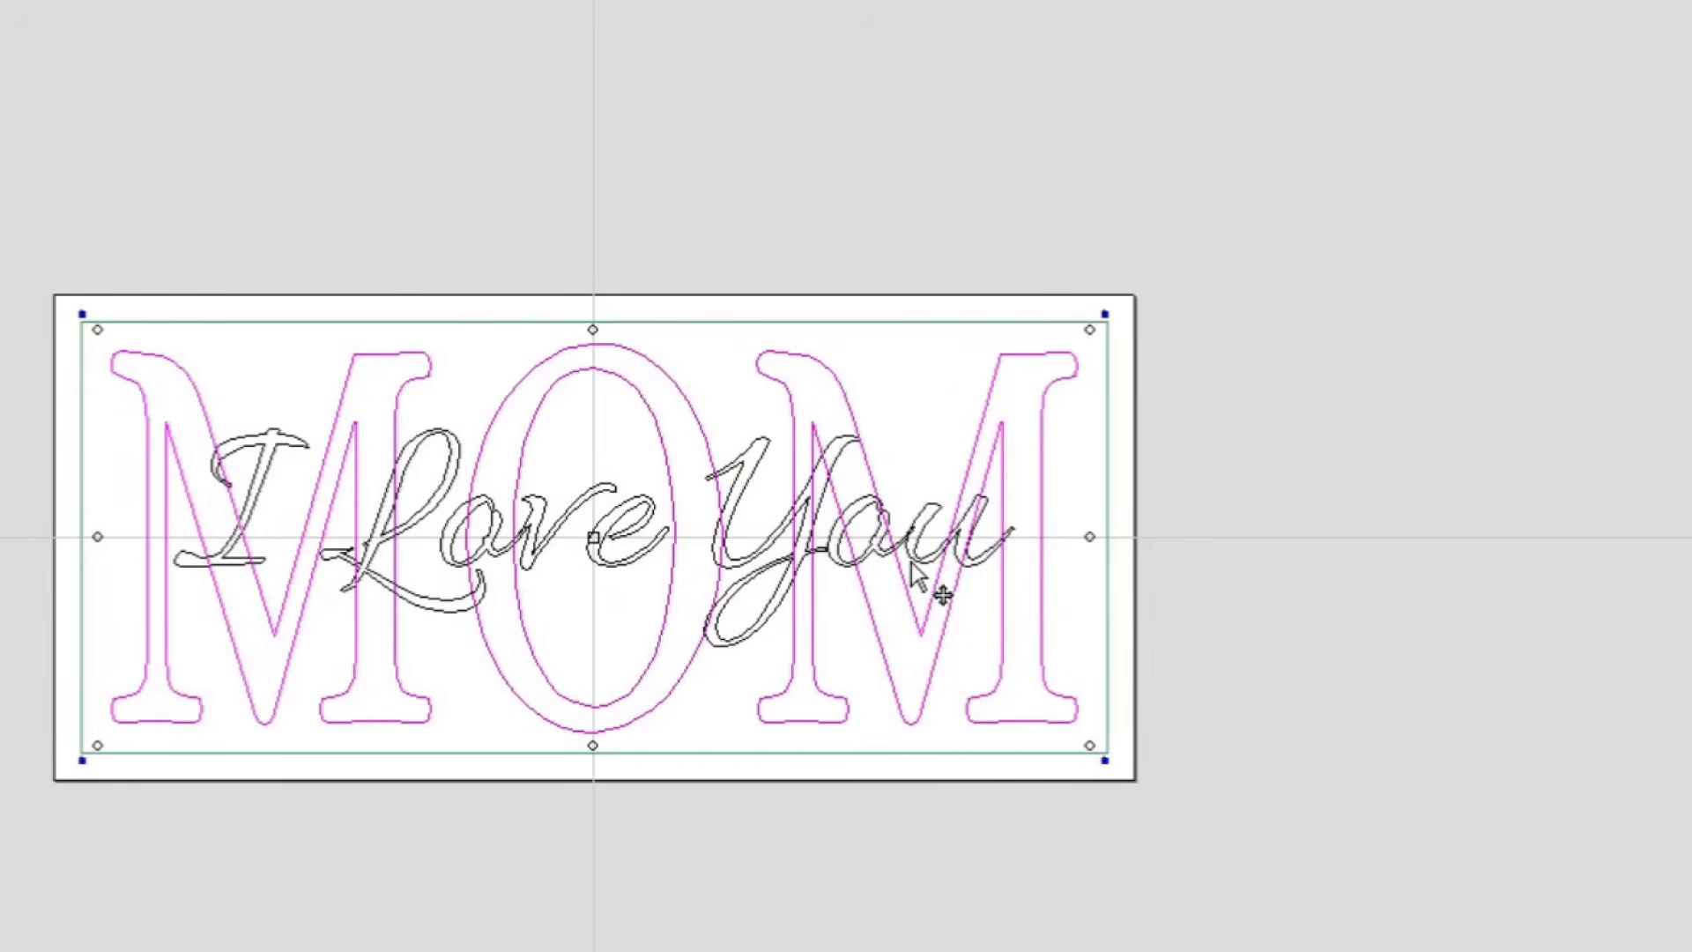
Step: Shrink the "I Love You" text proportionally about its centre until it spans roughly between the two M's, and clear the selection
{"action": "left_click", "coordinate": [624, 507]}
{"action": "left_click", "coordinate": [623, 507]}
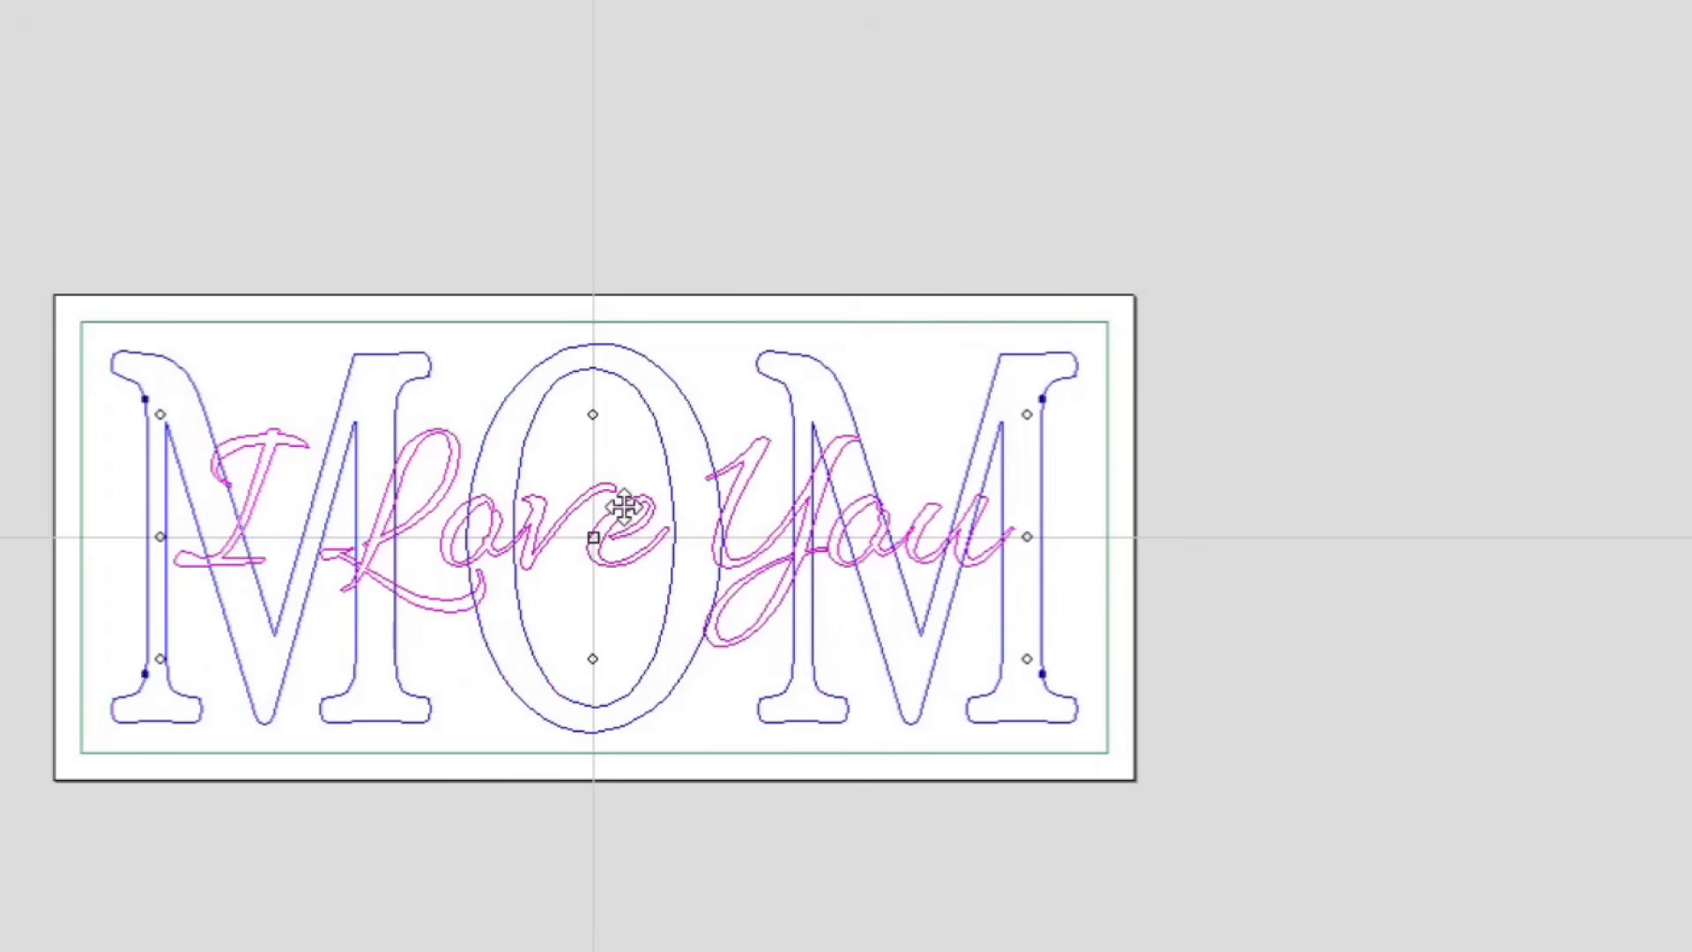
{"action": "scroll", "coordinate": [1067, 530], "scroll_direction": "up", "scroll_amount": 3}
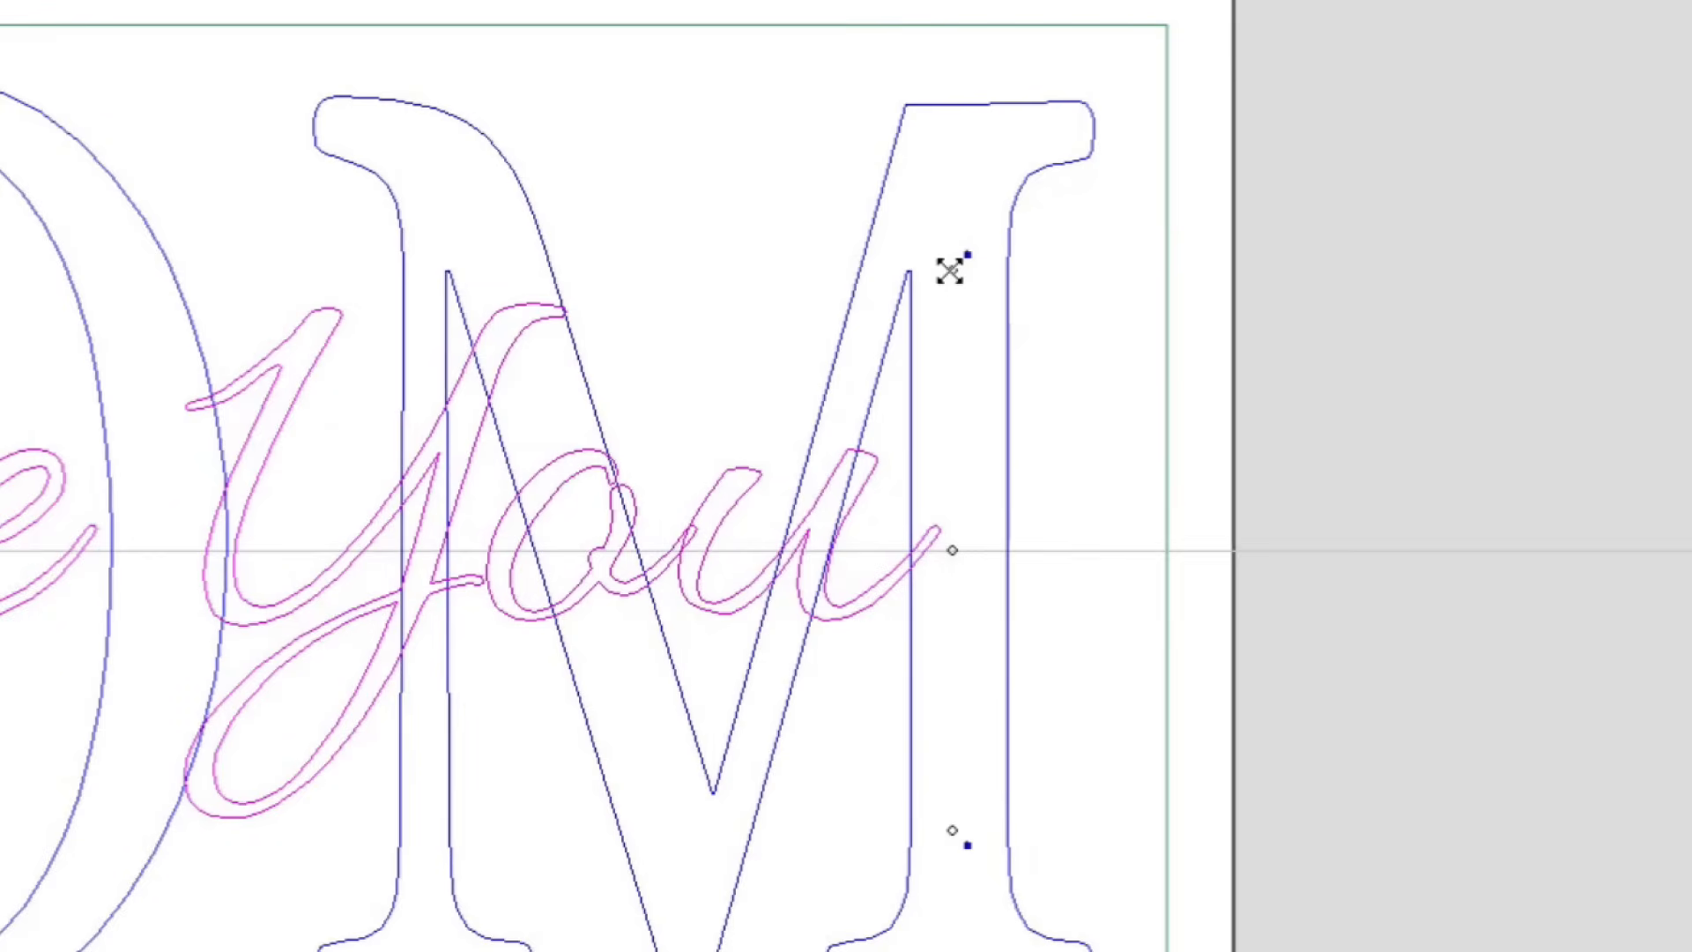
{"action": "left_click_drag", "start_coordinate": [949, 271], "coordinate": [624, 420]}
{"action": "scroll", "coordinate": [624, 421], "scroll_direction": "down", "scroll_amount": 2}
{"action": "middle_click_drag", "start_coordinate": [626, 420], "coordinate": [869, 366]}
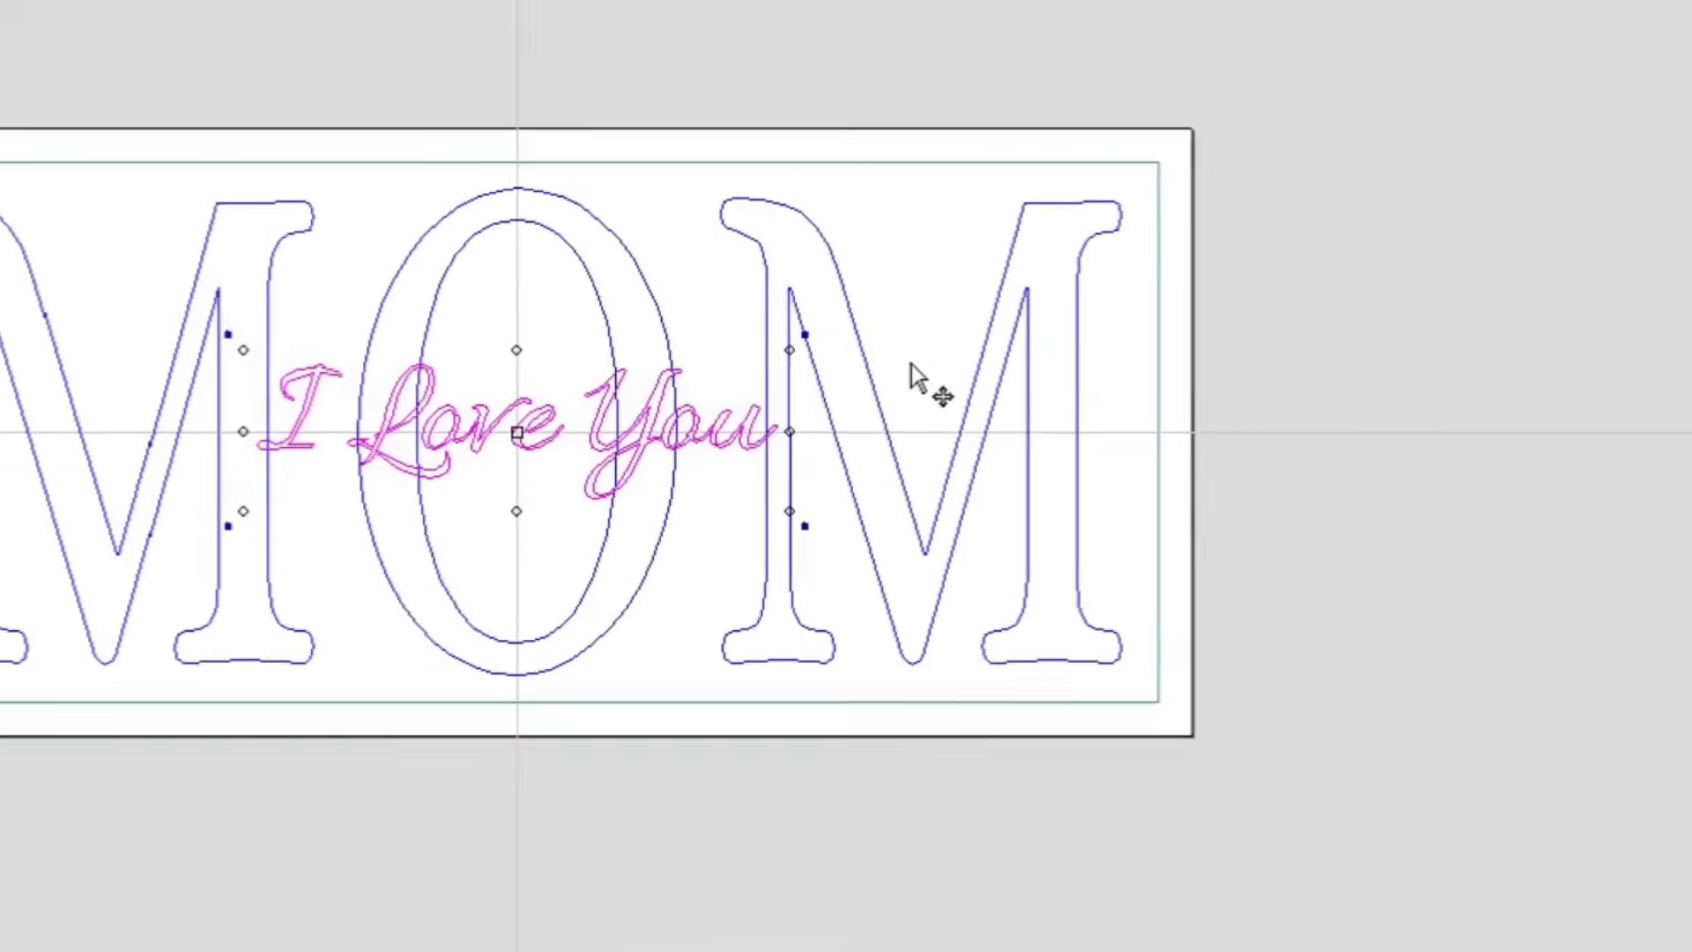
{"action": "scroll", "coordinate": [869, 366], "scroll_direction": "down", "scroll_amount": 1}
{"action": "scroll", "coordinate": [898, 414], "scroll_direction": "up", "scroll_amount": 2}
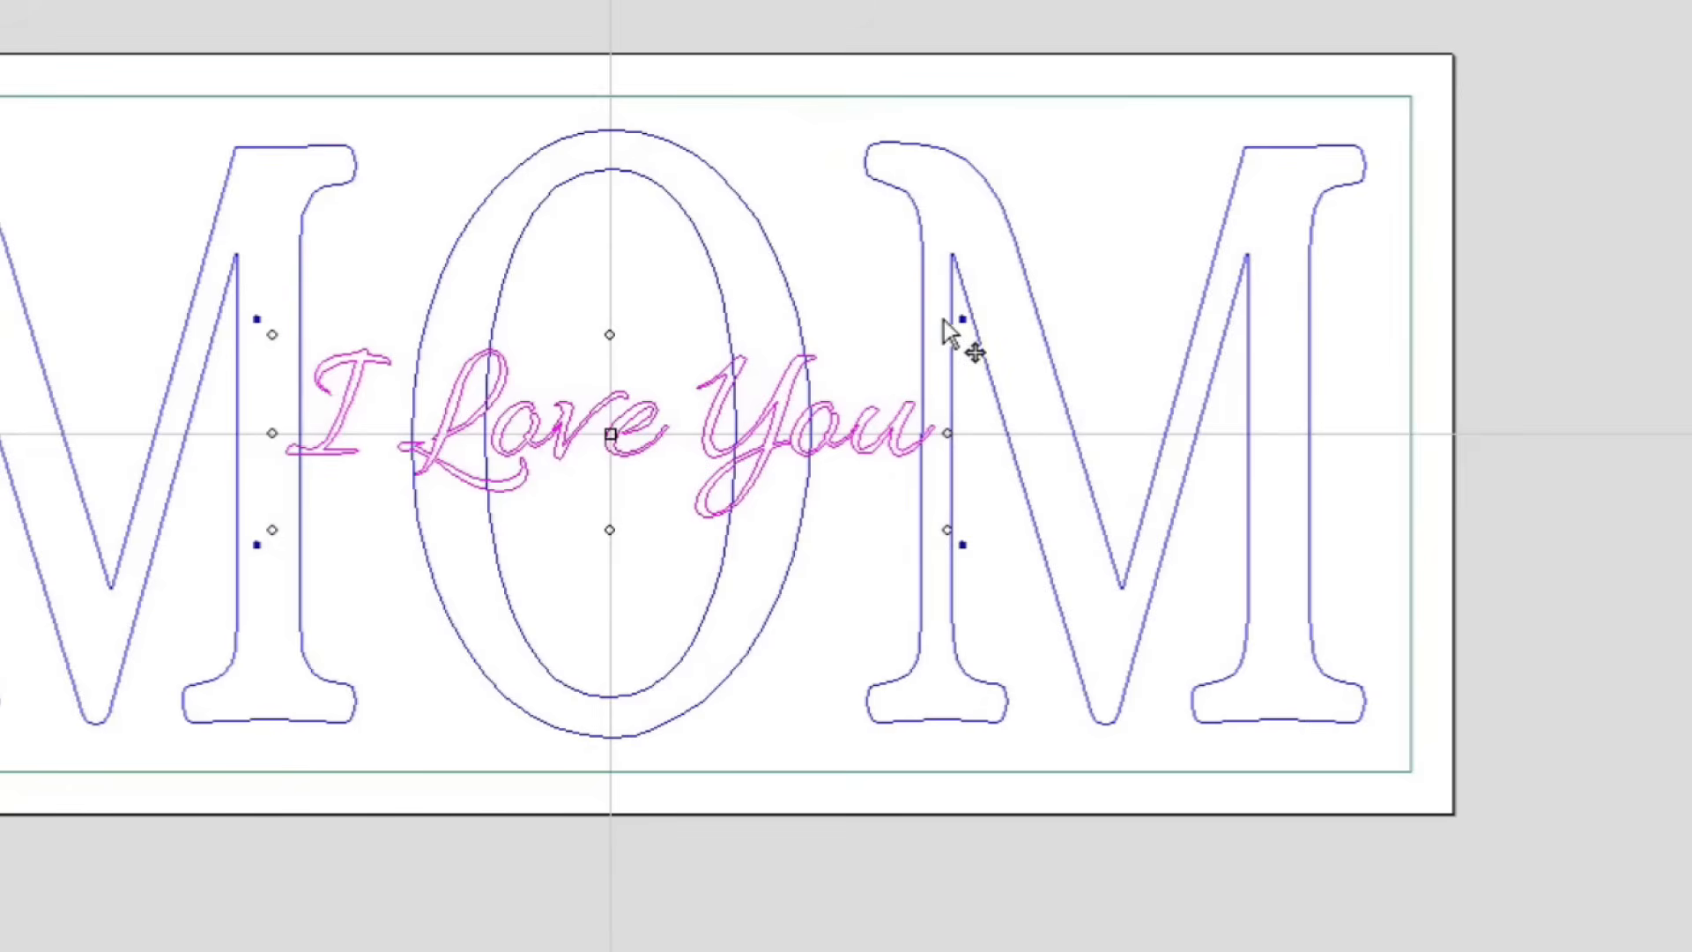
{"action": "scroll", "coordinate": [877, 472], "scroll_direction": "down", "scroll_amount": 1}
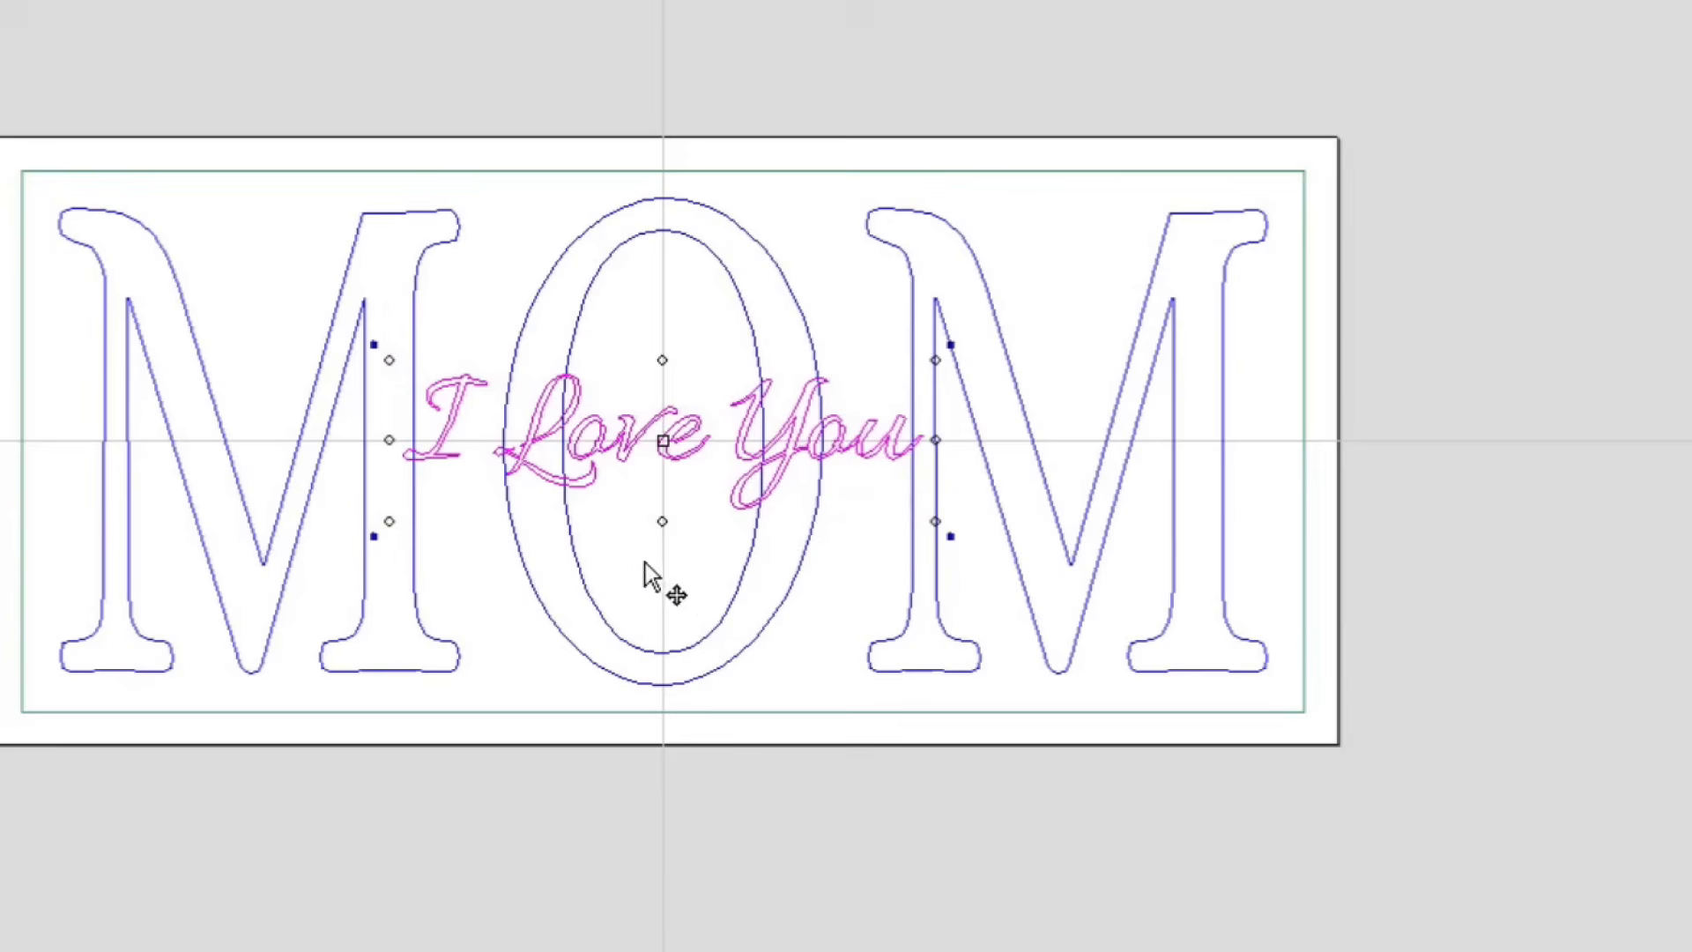
{"action": "left_click", "coordinate": [515, 785]}
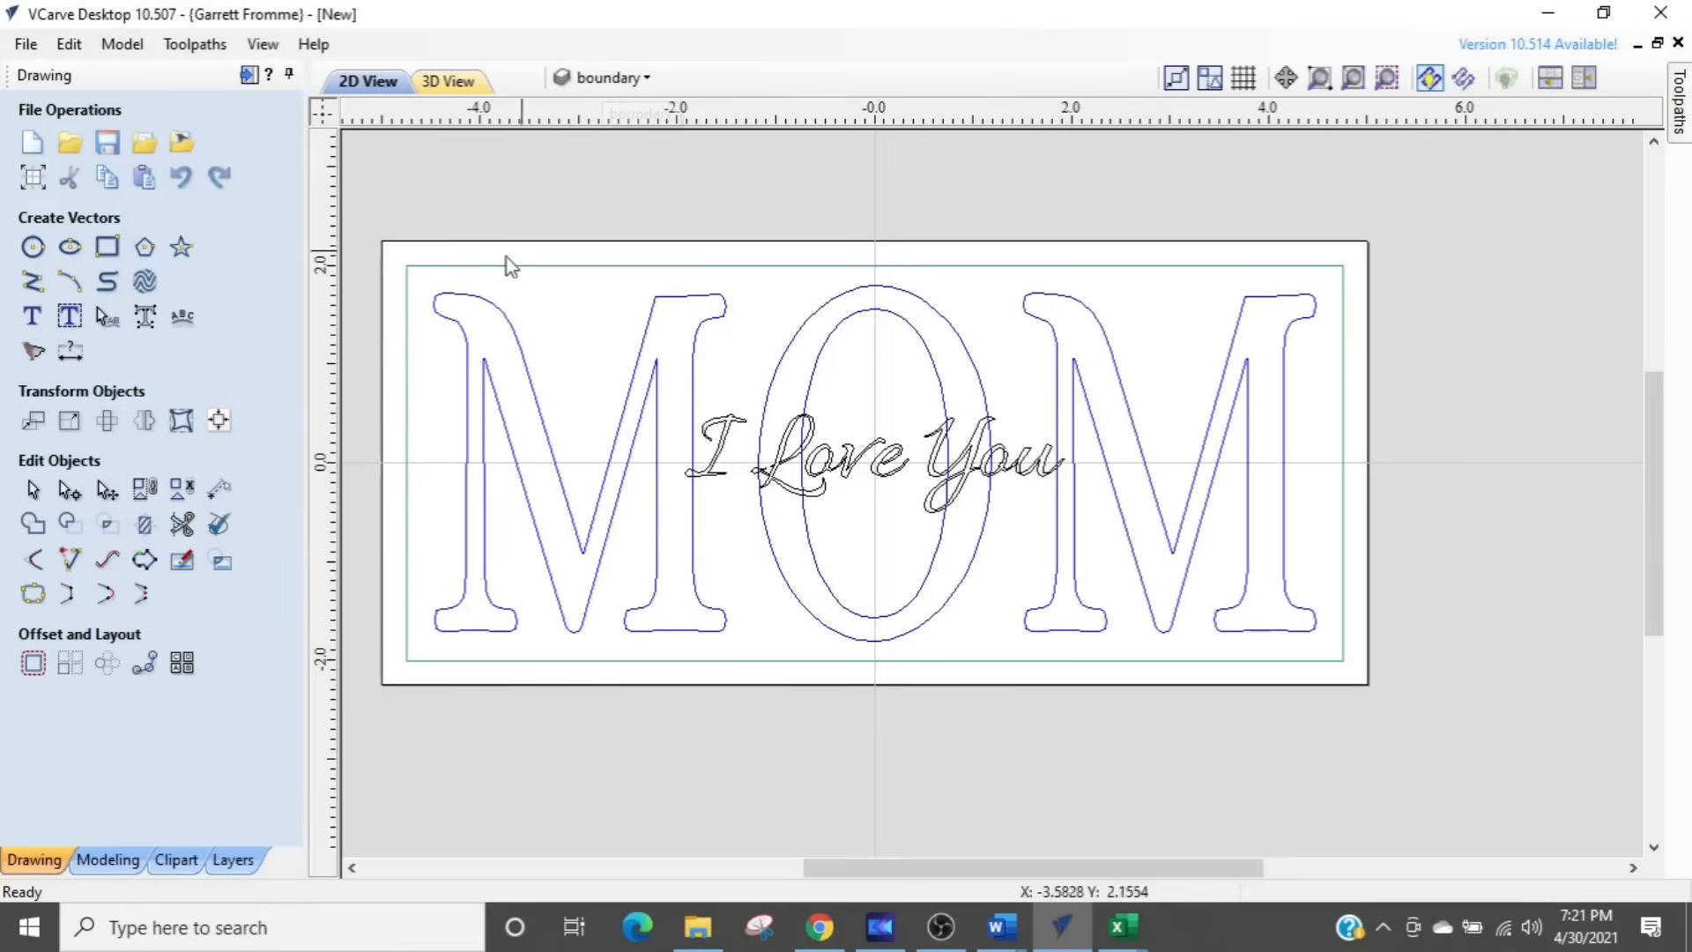
Step: Draw a nearly horizontal polyline across the boundary just above "I Love You", from its left edge to its right edge at Y about 0.56
{"action": "left_click", "coordinate": [32, 284]}
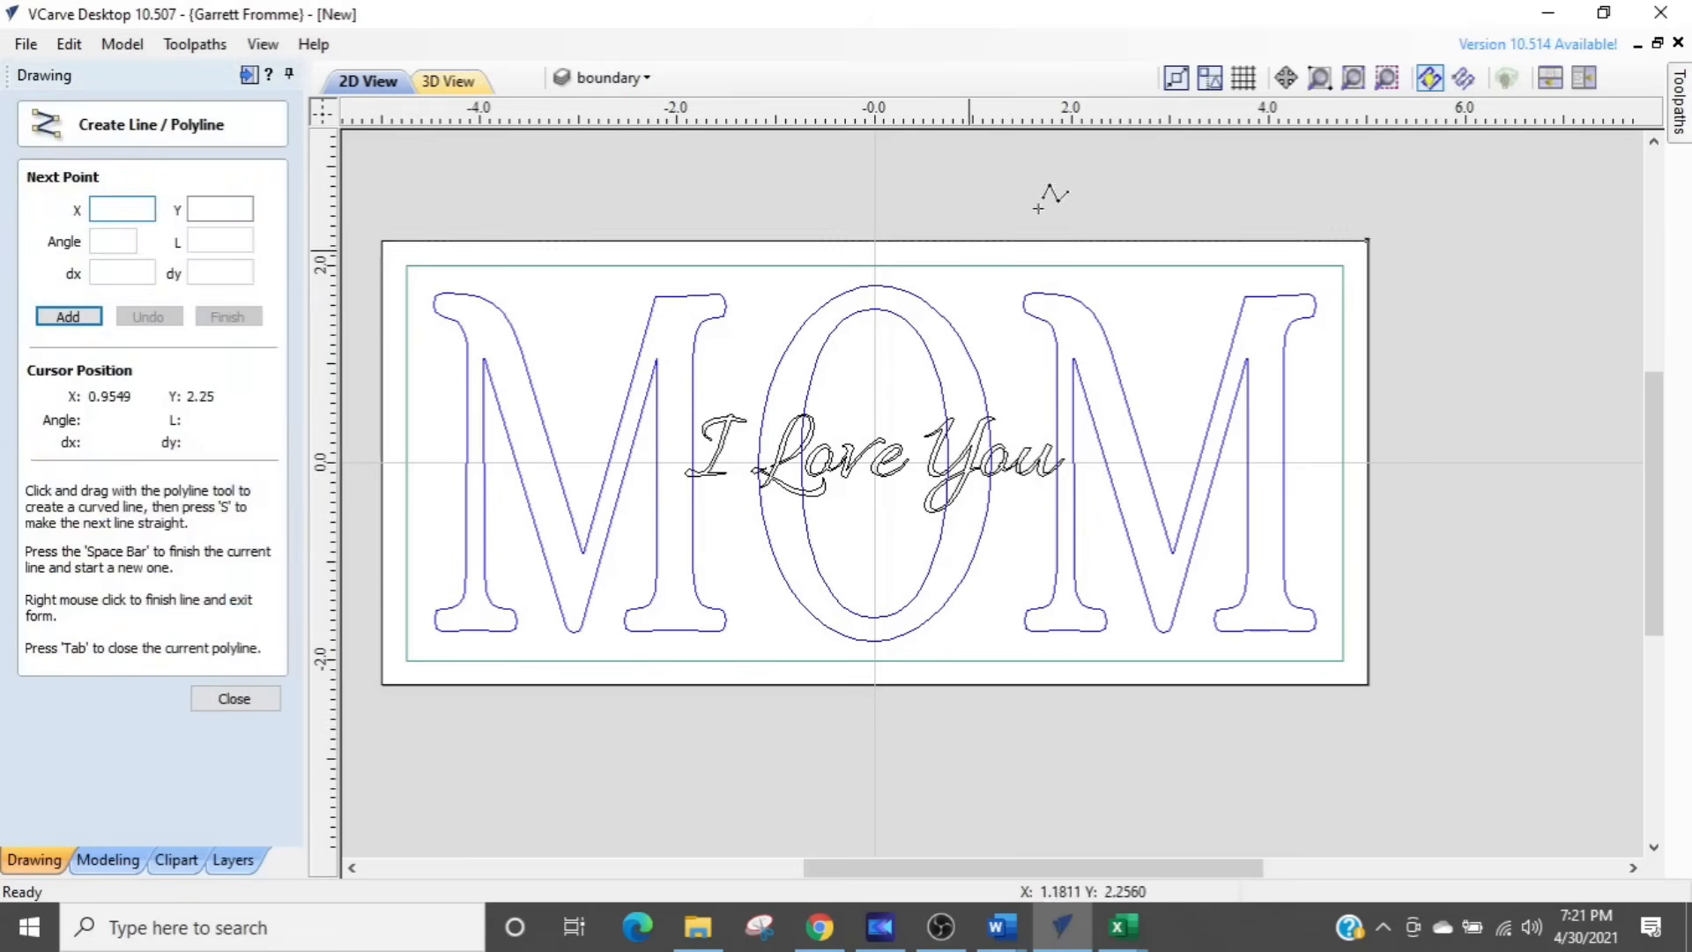
{"action": "key", "text": "ctrl"}
{"action": "key", "text": "ctrl"}
{"action": "key", "text": "ctrl"}
{"action": "key", "text": "ctrl"}
{"action": "key", "text": "ctrl"}
{"action": "key", "text": "ctrl"}
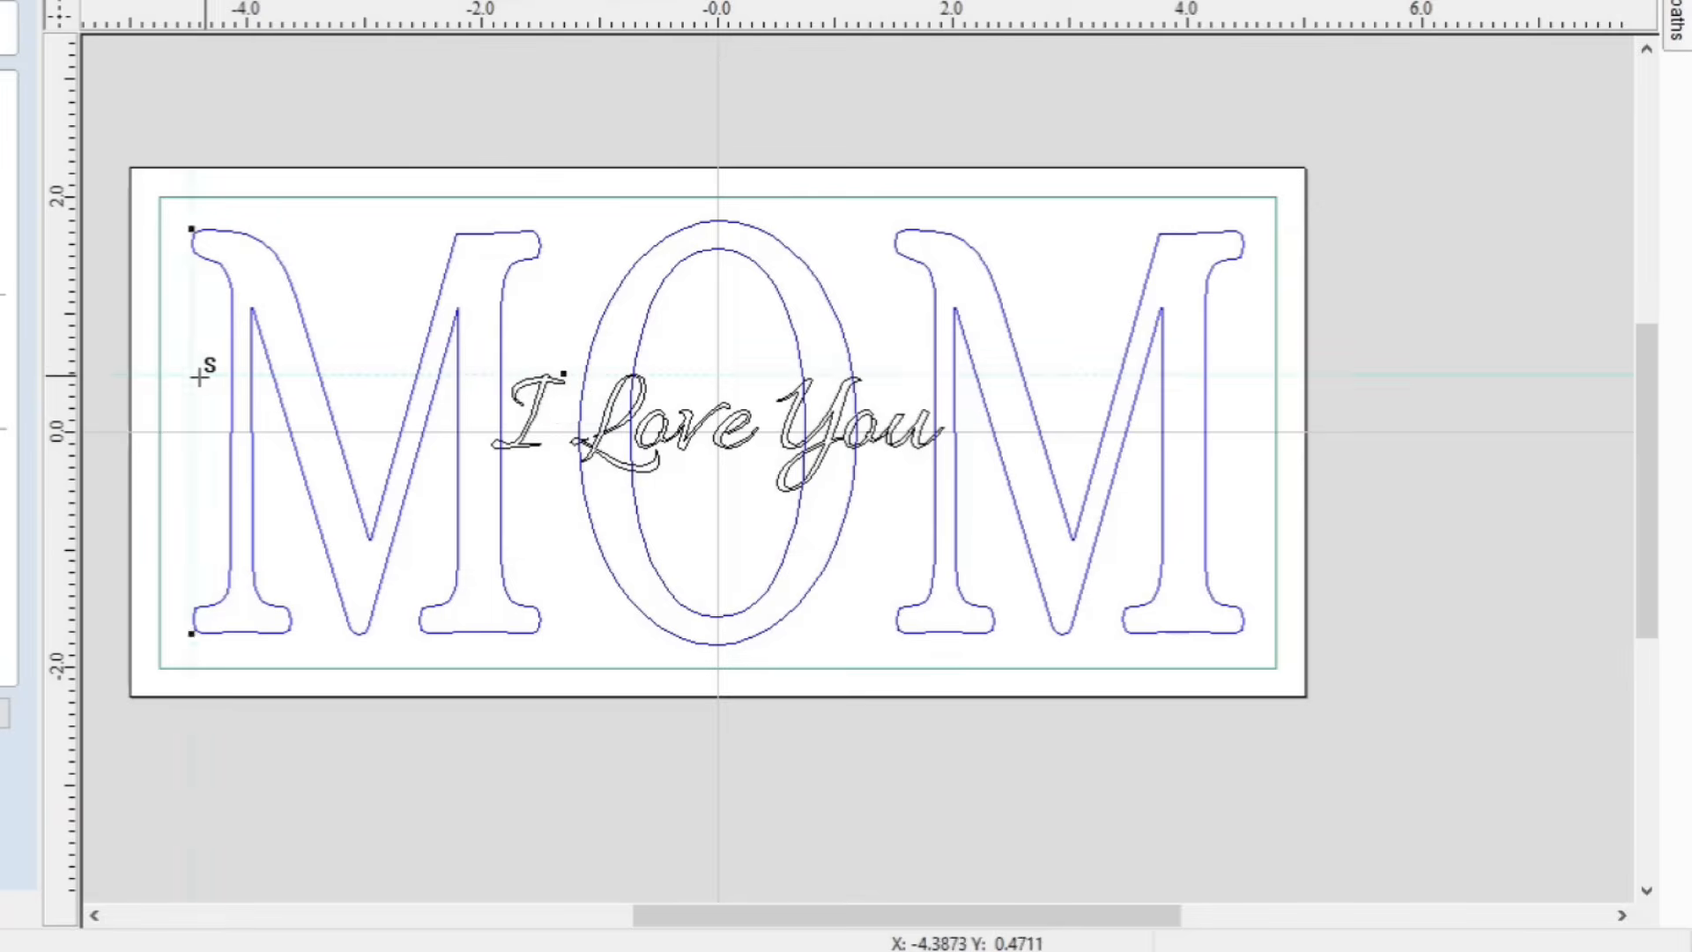
{"action": "scroll", "coordinate": [163, 375], "scroll_direction": "up", "scroll_amount": 4}
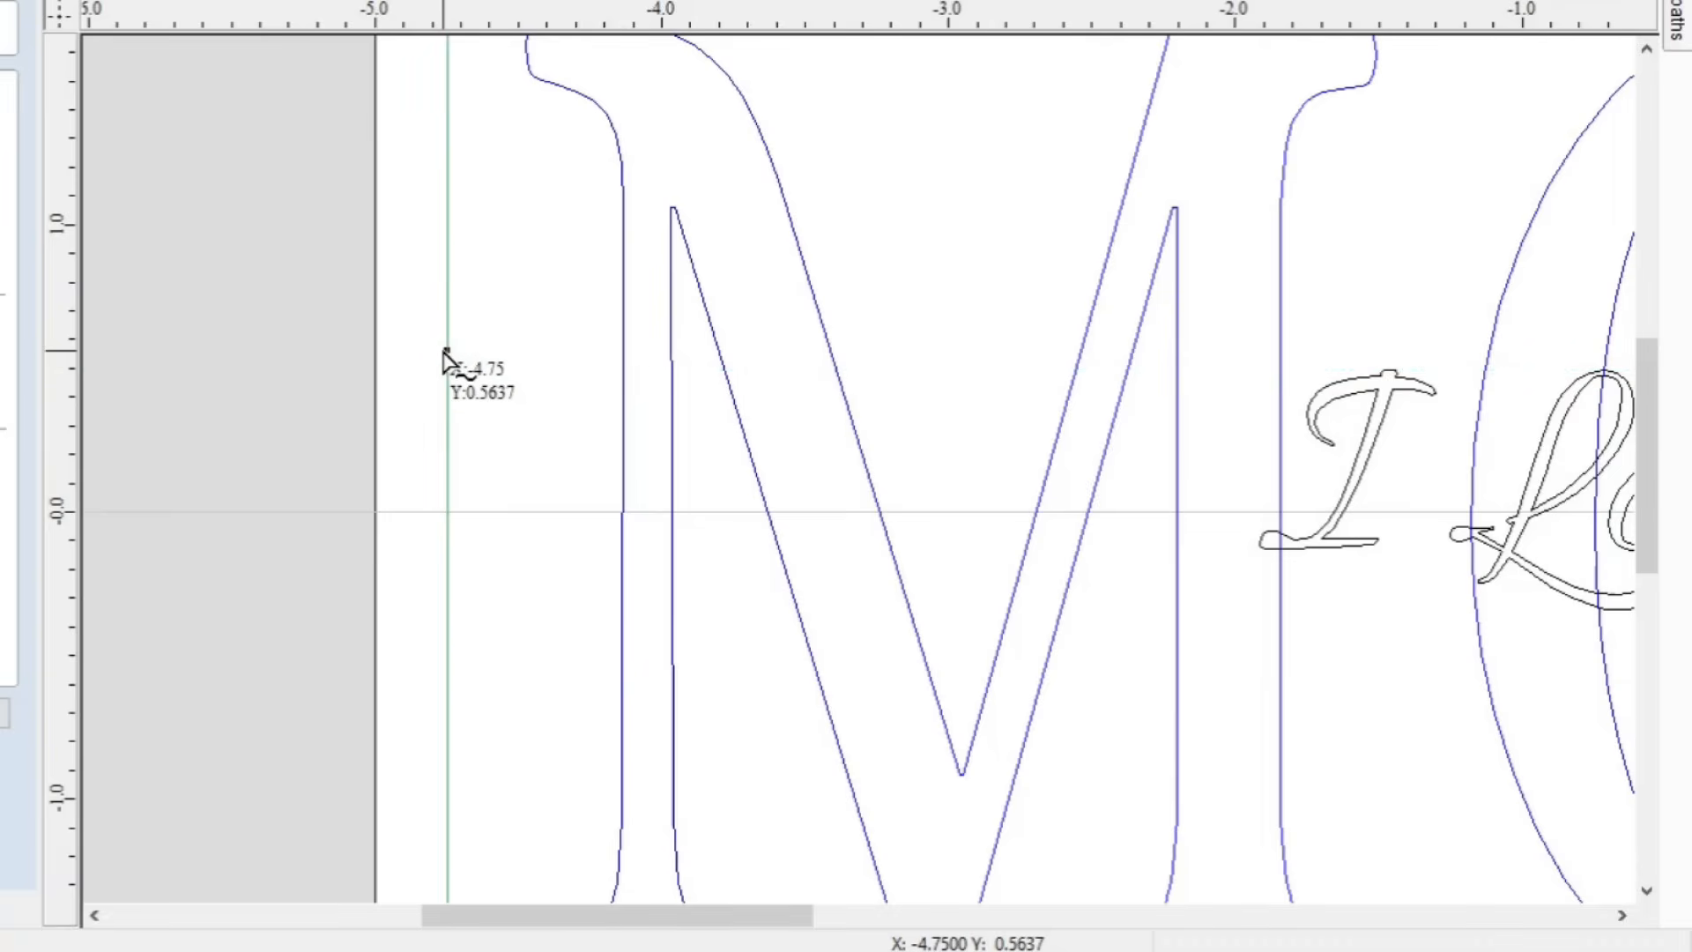
{"action": "left_click", "coordinate": [444, 351]}
{"action": "middle_click_drag", "start_coordinate": [1625, 396], "coordinate": [663, 360]}
{"action": "scroll", "coordinate": [662, 360], "scroll_direction": "down", "scroll_amount": 1}
{"action": "scroll", "coordinate": [663, 360], "scroll_direction": "down", "scroll_amount": 2}
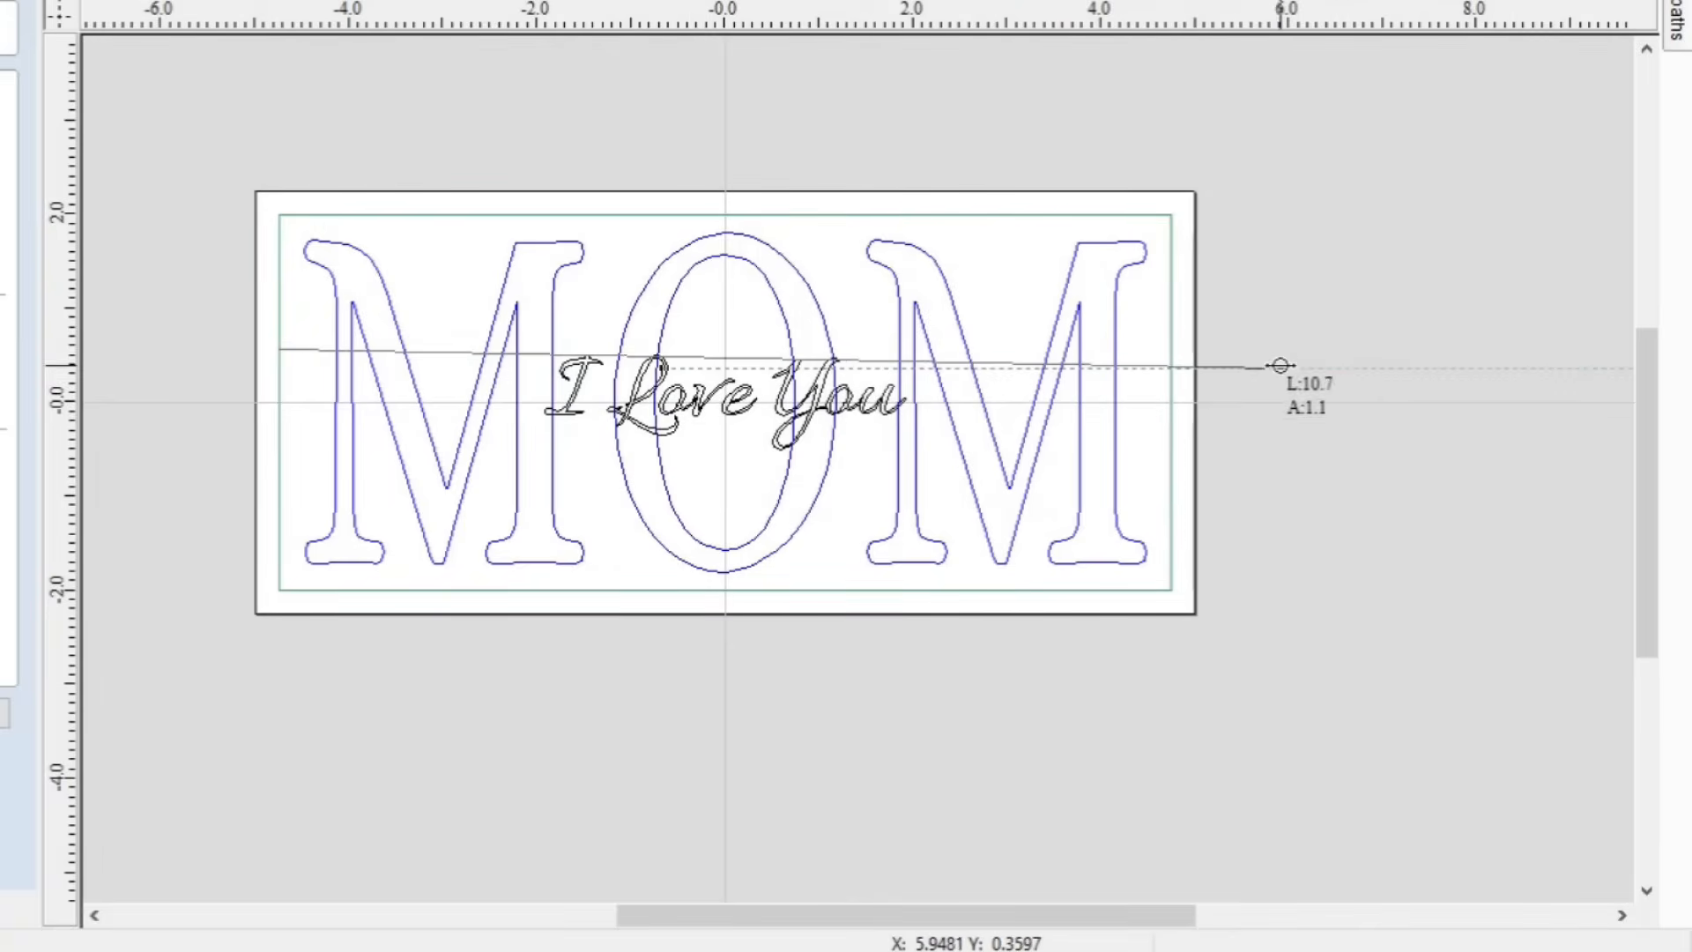
{"action": "scroll", "coordinate": [1231, 324], "scroll_direction": "up", "scroll_amount": 3}
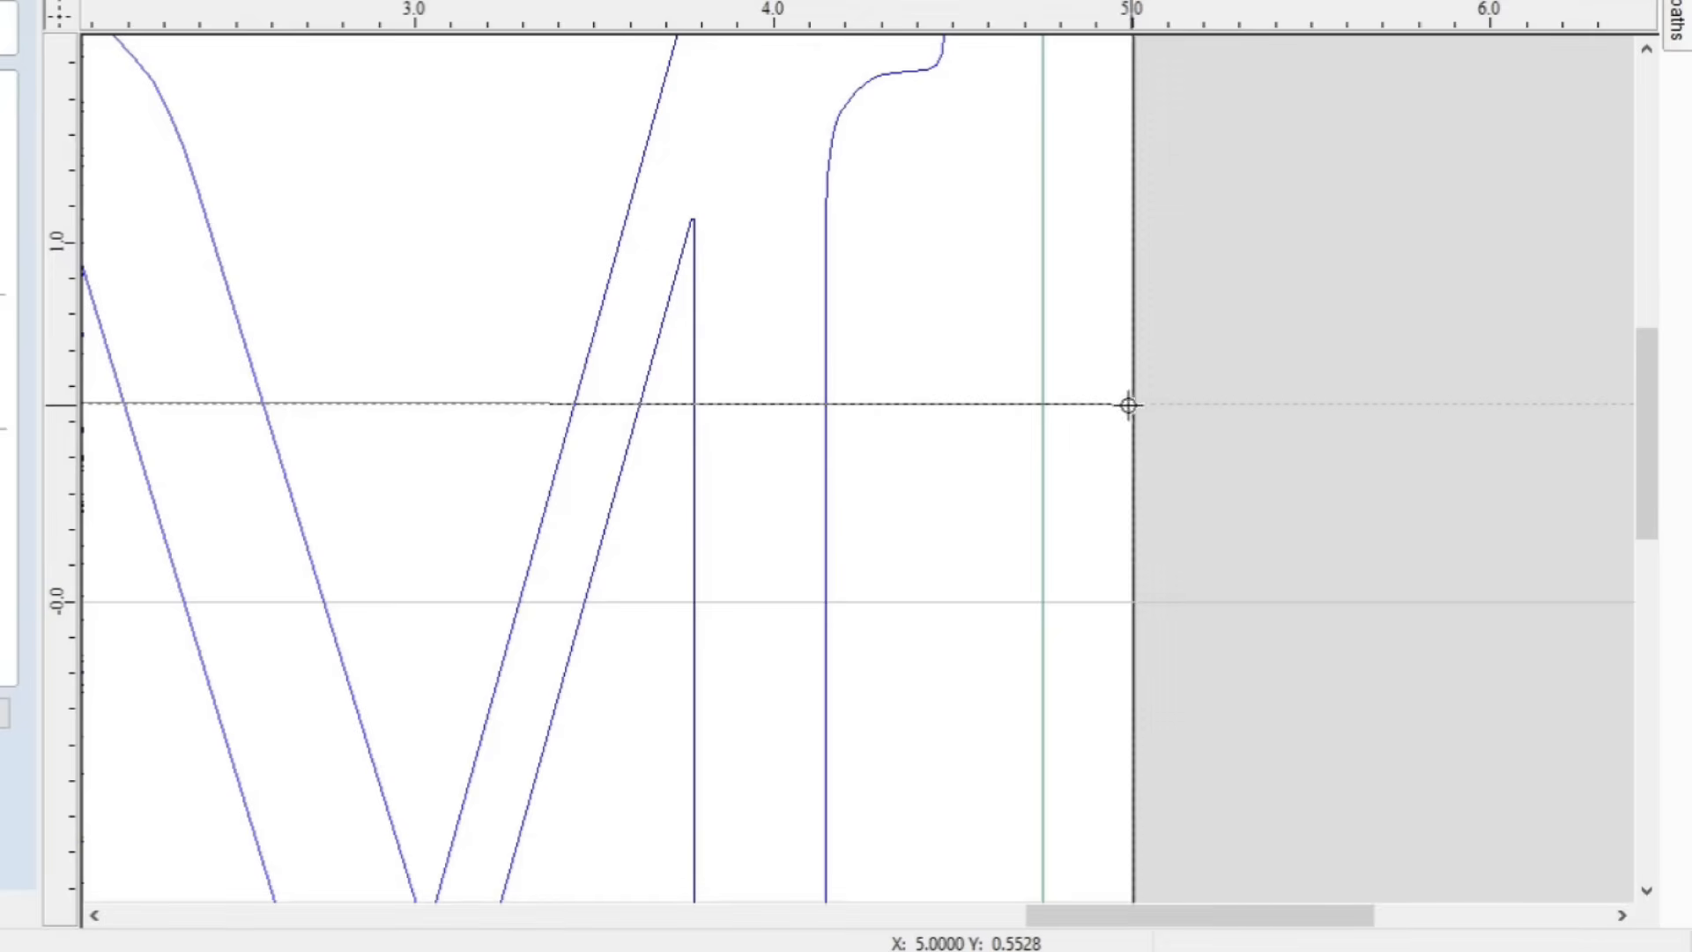
{"action": "left_click", "coordinate": [1040, 406]}
{"action": "scroll", "coordinate": [850, 566], "scroll_direction": "down", "scroll_amount": 4}
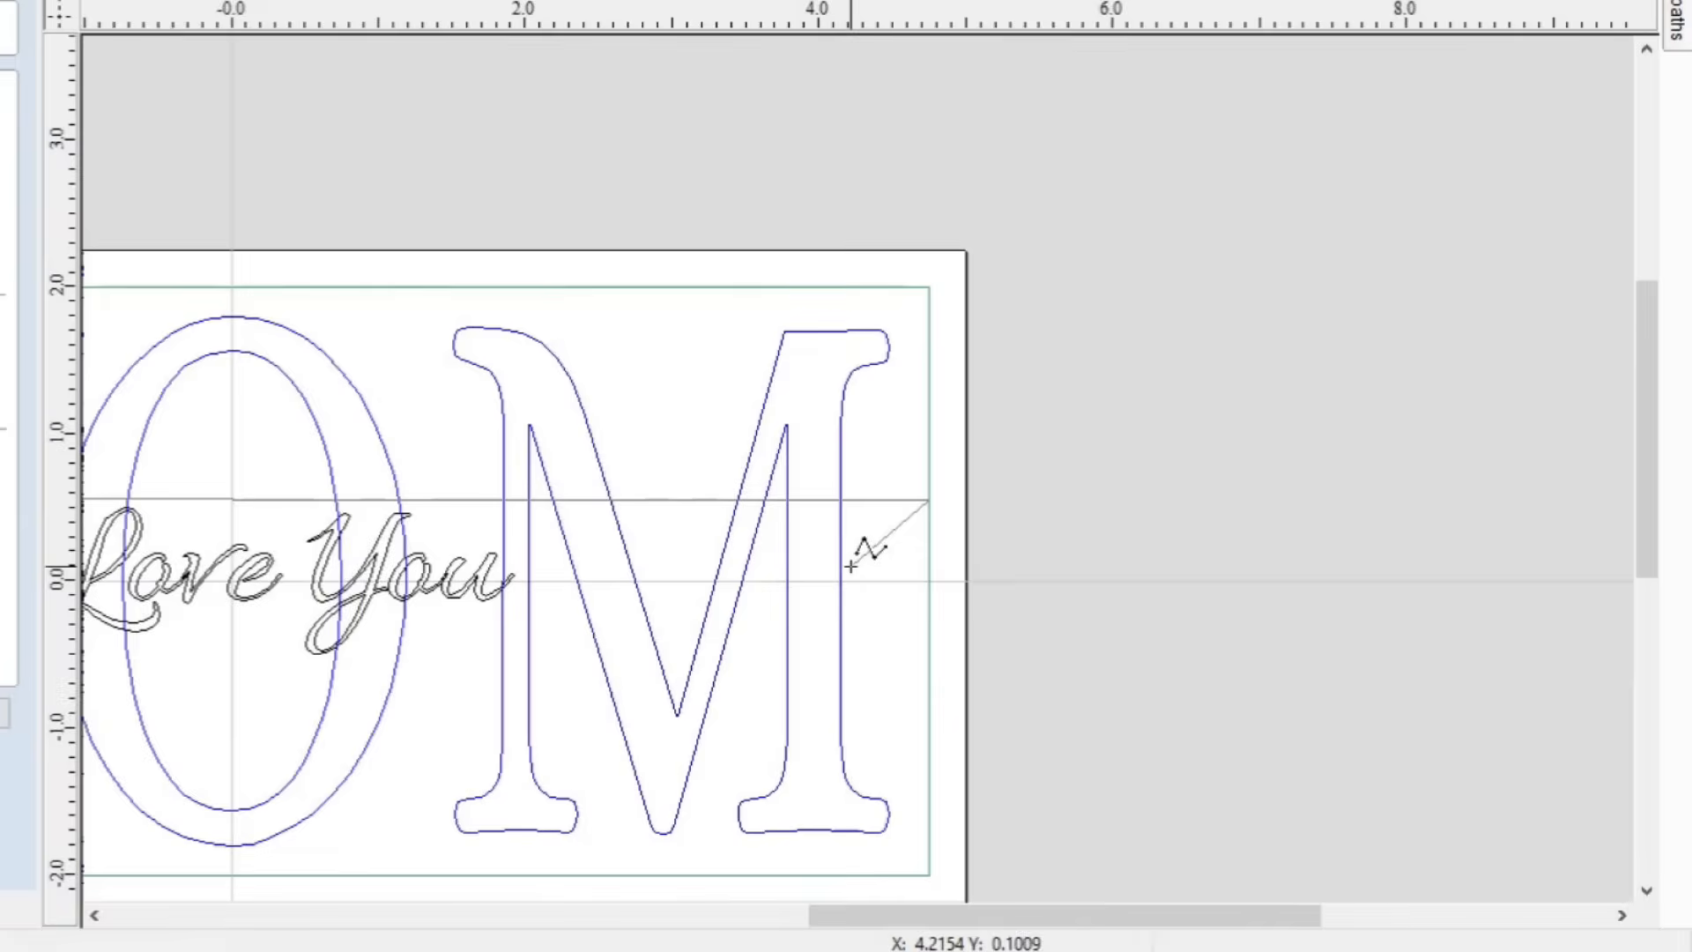
{"action": "middle_click_drag", "start_coordinate": [850, 566], "coordinate": [1205, 452]}
{"action": "right_click", "coordinate": [1208, 451]}
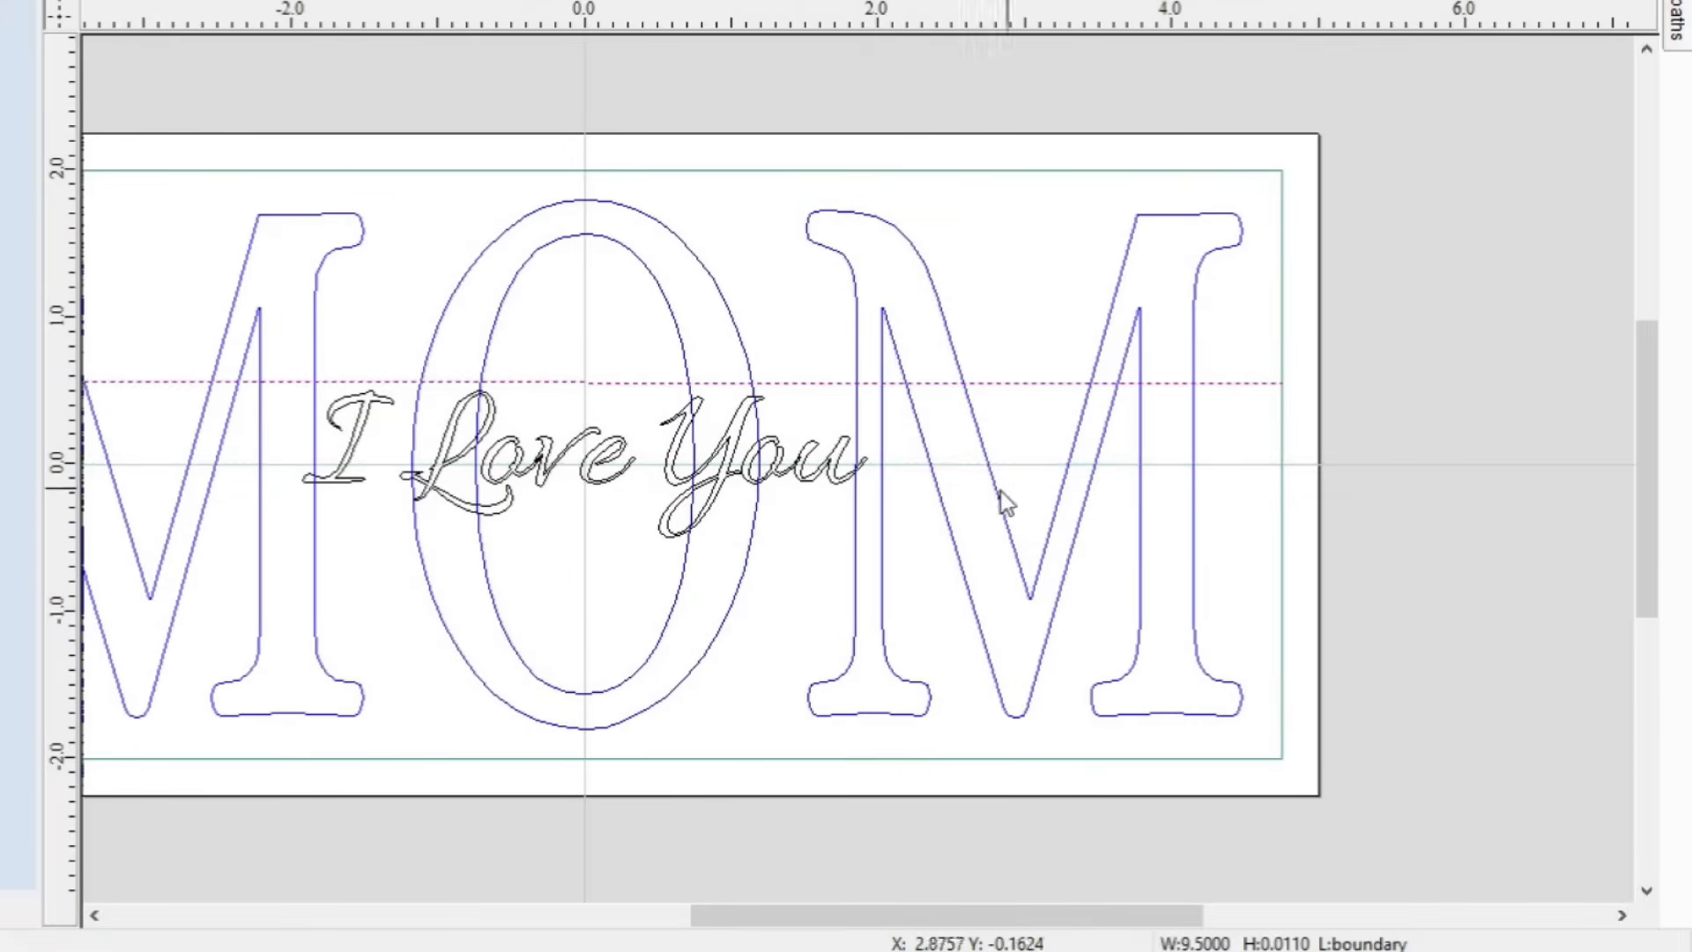
Step: Create a mirrored copy of the horizontal line below the text, flipped vertically about the job centre, and clear the selection
{"action": "middle_click_drag", "start_coordinate": [563, 532], "coordinate": [1304, 416]}
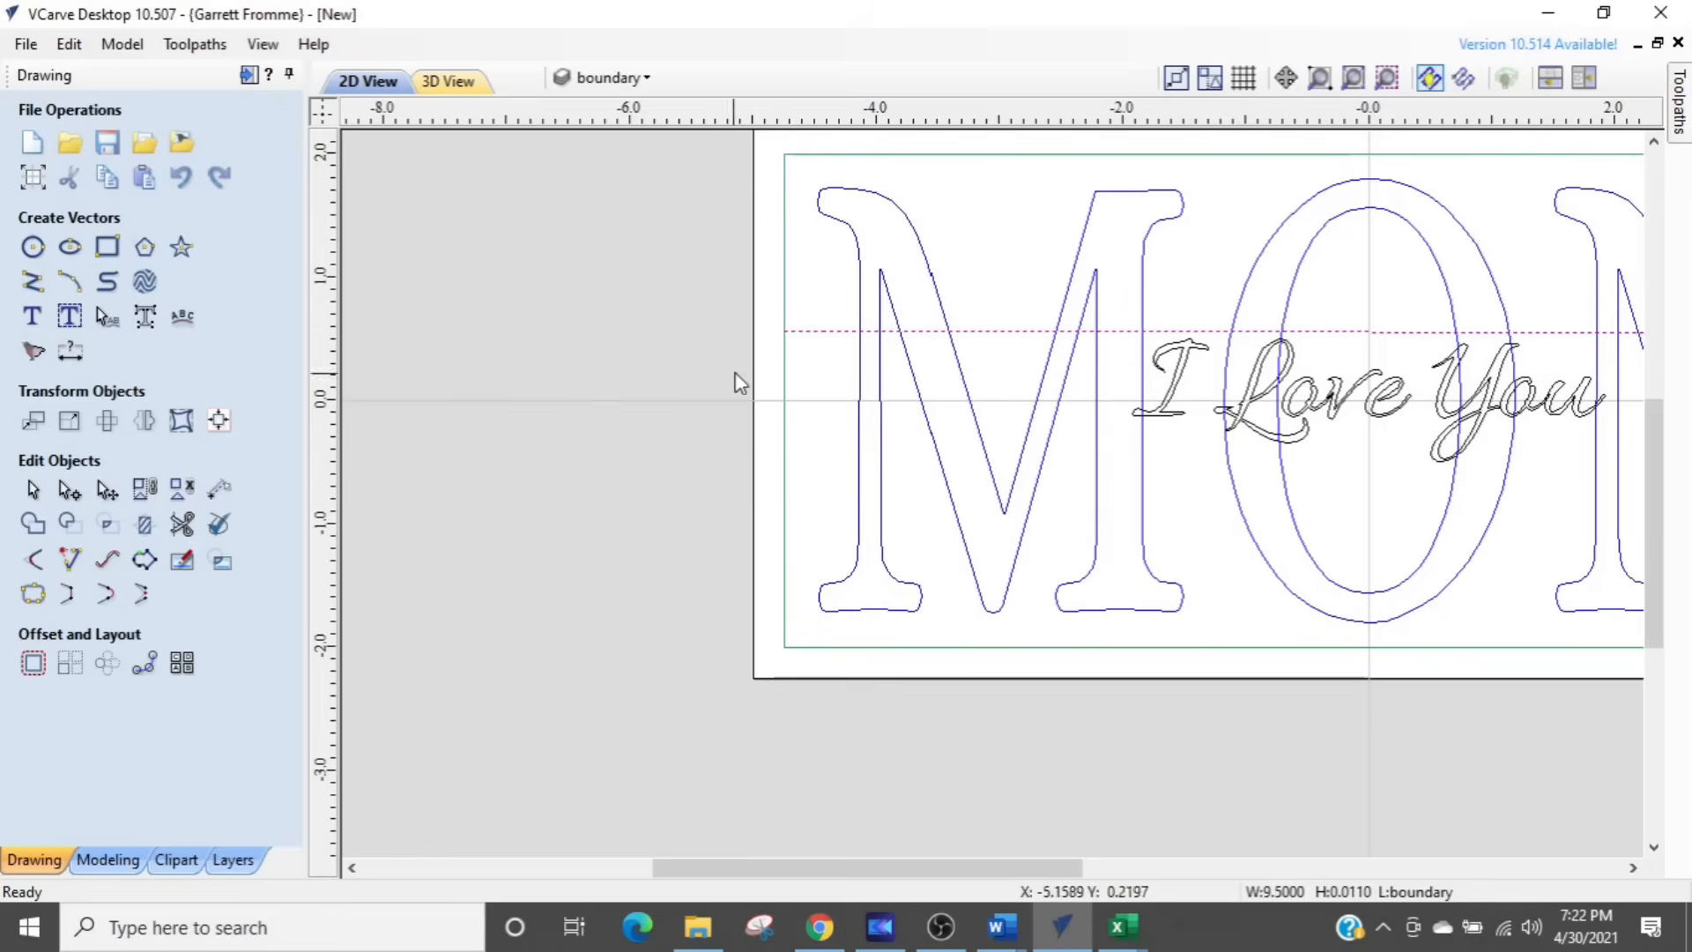
{"action": "left_click", "coordinate": [853, 348]}
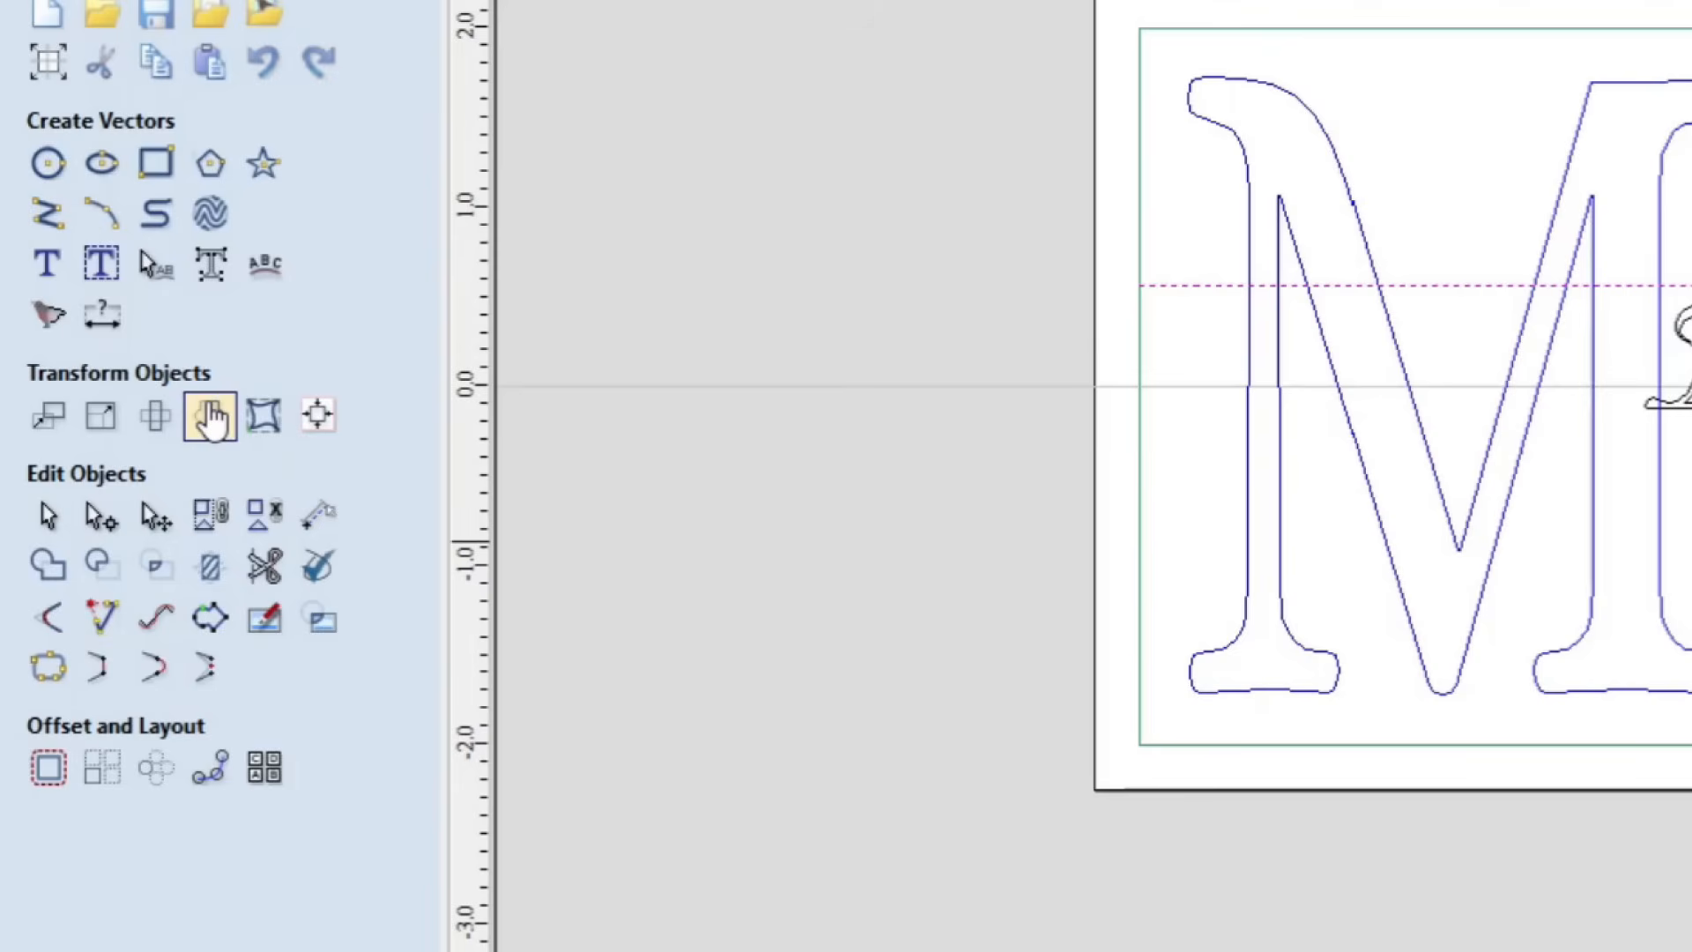
{"action": "left_click", "coordinate": [210, 418]}
{"action": "left_click", "coordinate": [210, 418]}
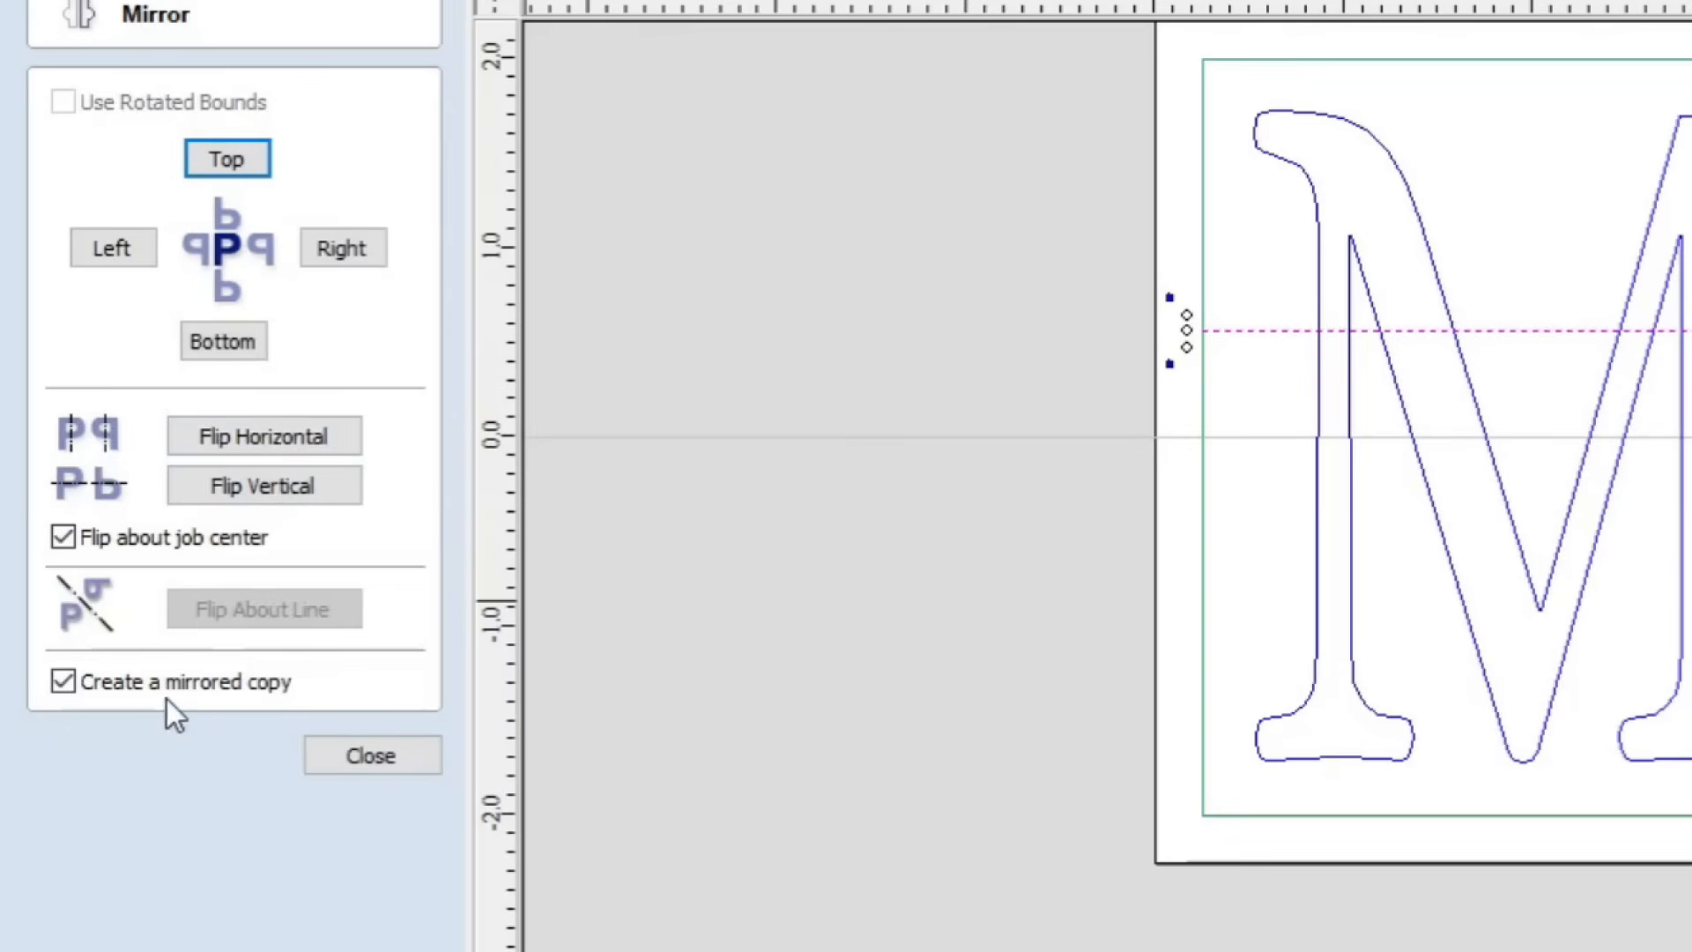
{"action": "key", "text": "ctrl"}
{"action": "key", "text": "ctrl"}
{"action": "key", "text": "ctrl"}
{"action": "key", "text": "ctrl"}
{"action": "key", "text": "ctrl"}
{"action": "left_click", "coordinate": [252, 495]}
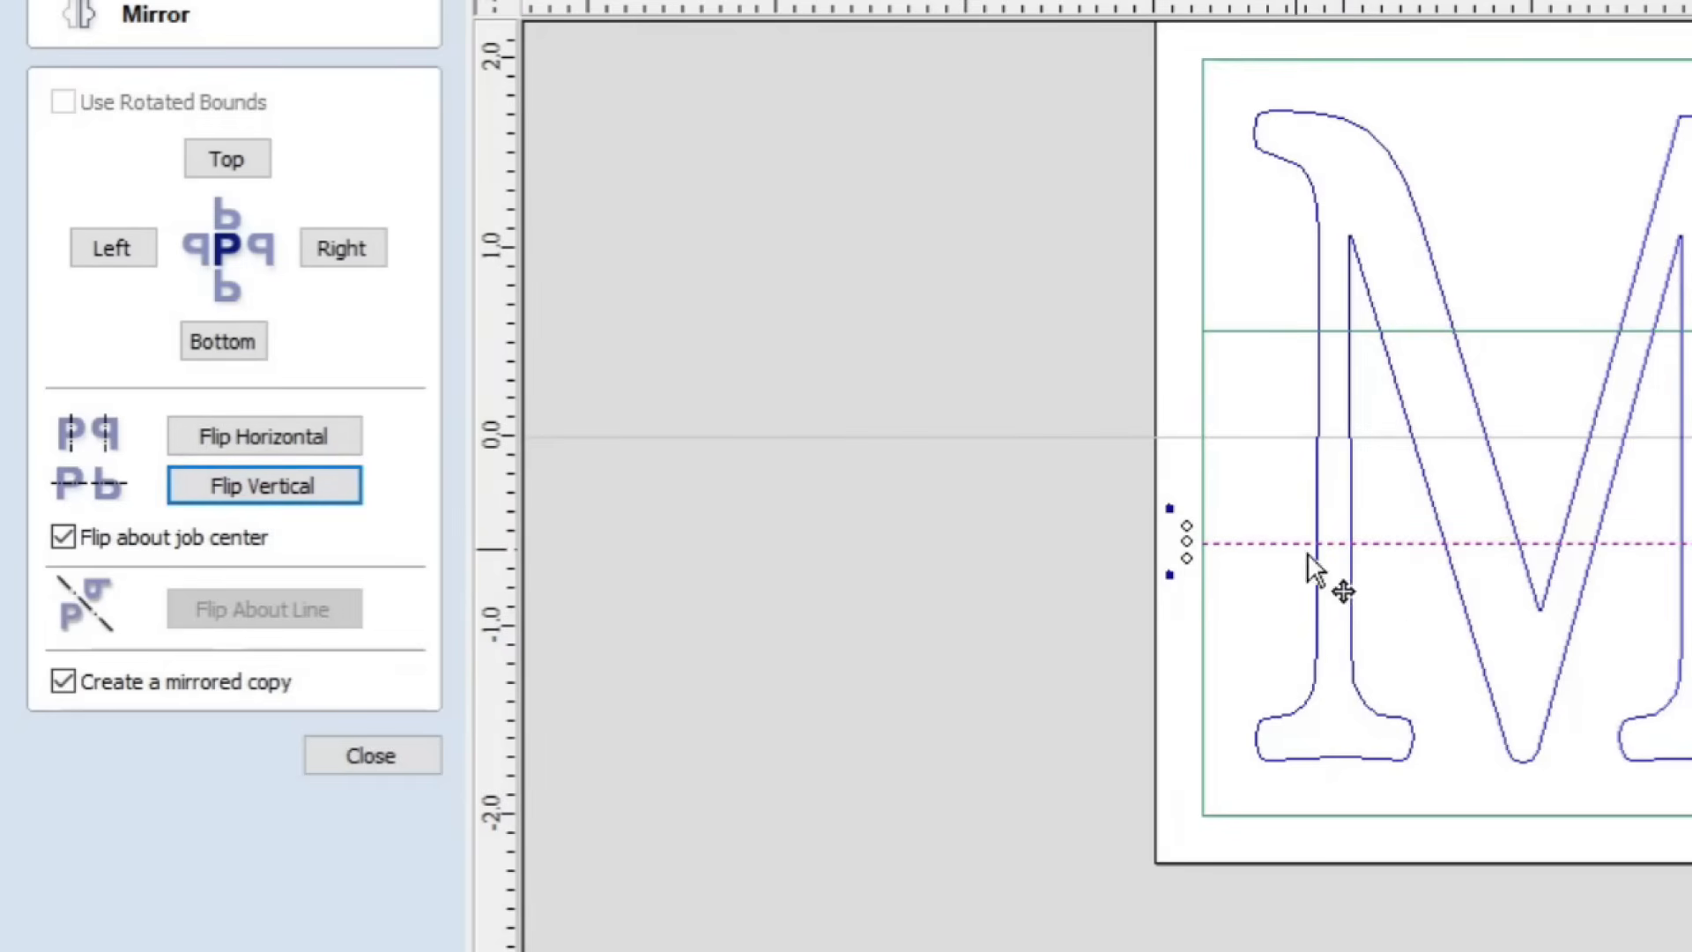
{"action": "scroll", "coordinate": [1142, 580], "scroll_direction": "down", "scroll_amount": 4}
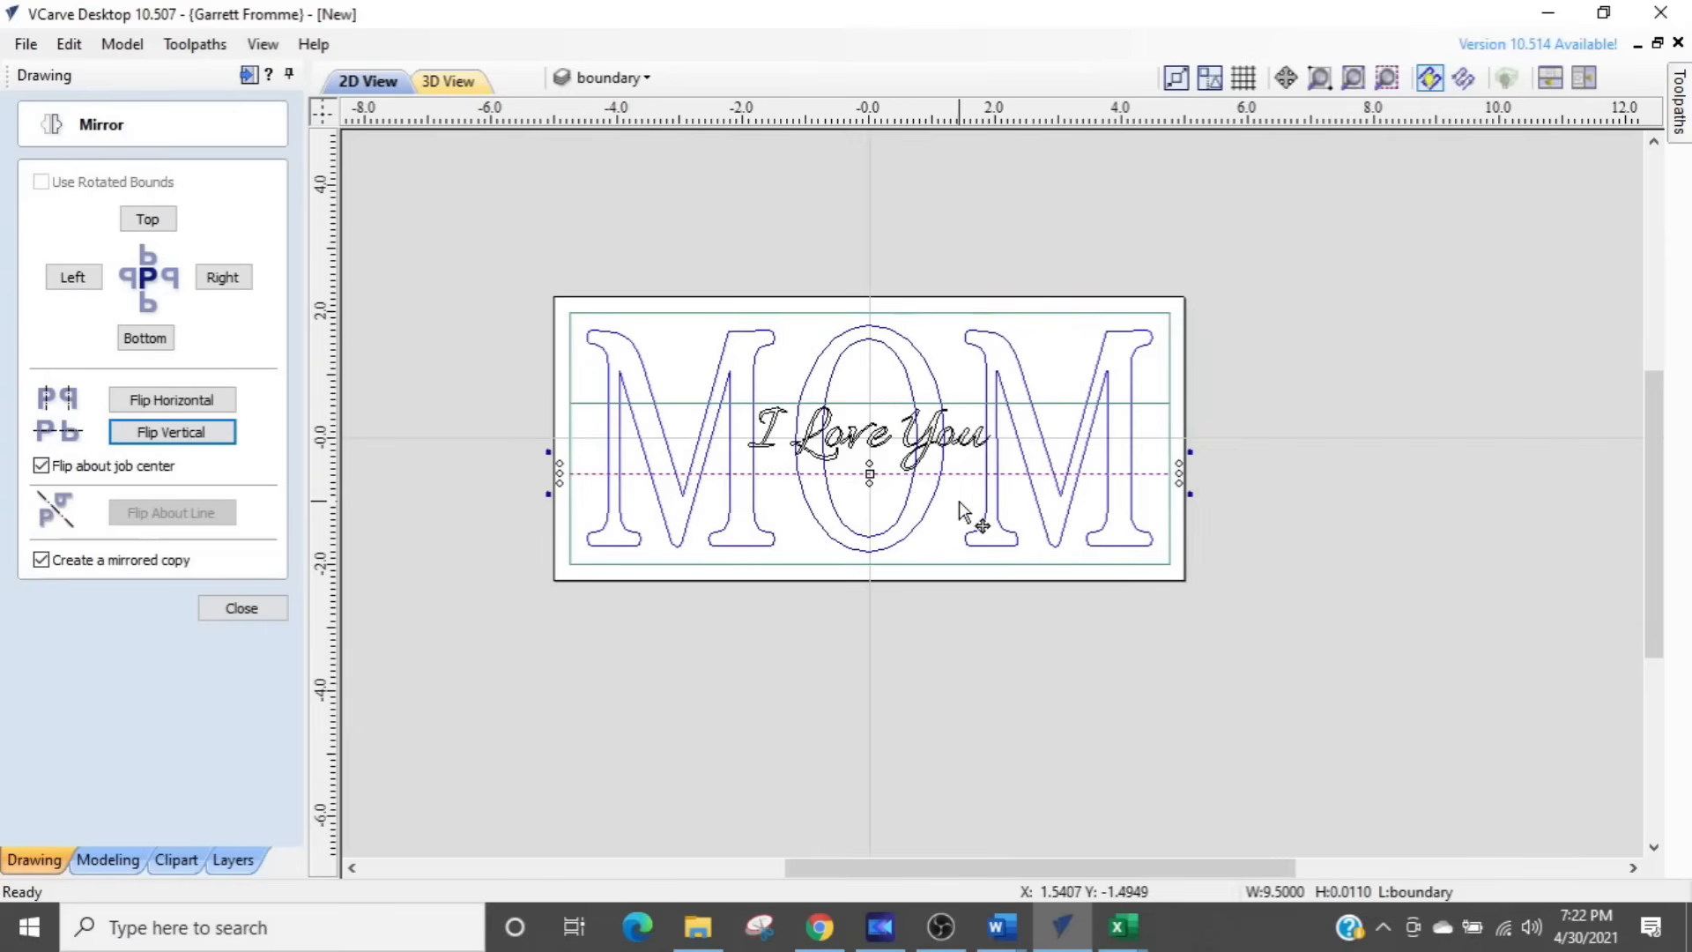
{"action": "left_click", "coordinate": [937, 642]}
{"action": "scroll", "coordinate": [917, 483], "scroll_direction": "up", "scroll_amount": 2}
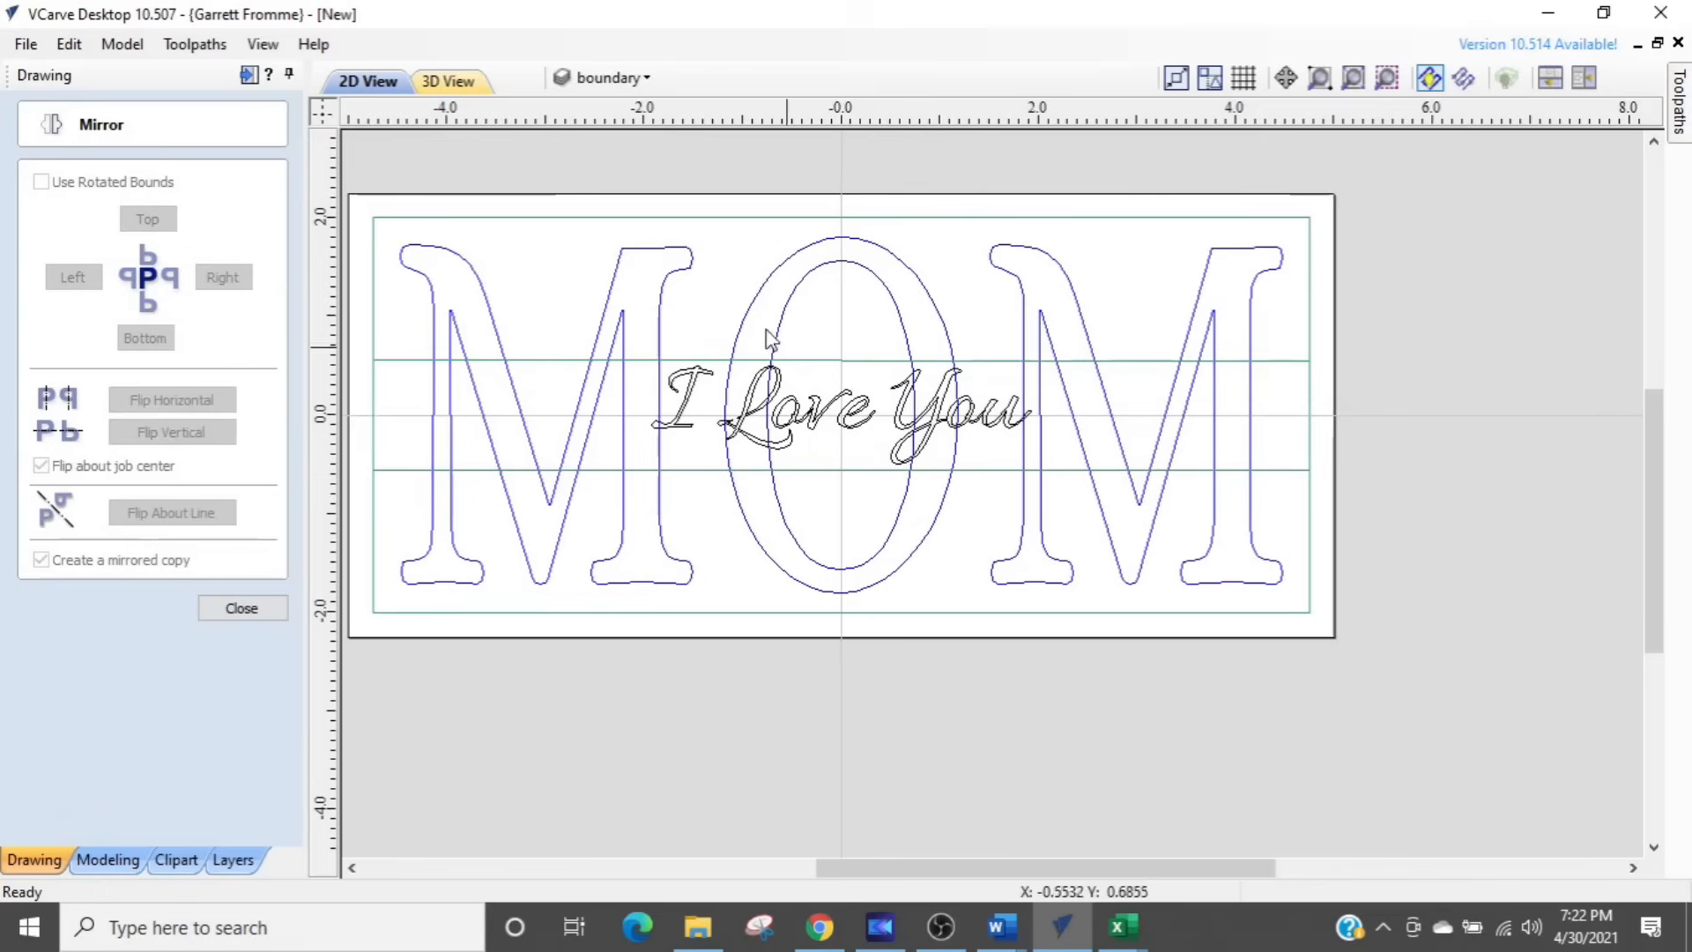
Step: Hide the "Top text - love" layer to view "MOM" with the two lines, close the Mirror tool, and show the layer again
{"action": "left_click", "coordinate": [586, 78]}
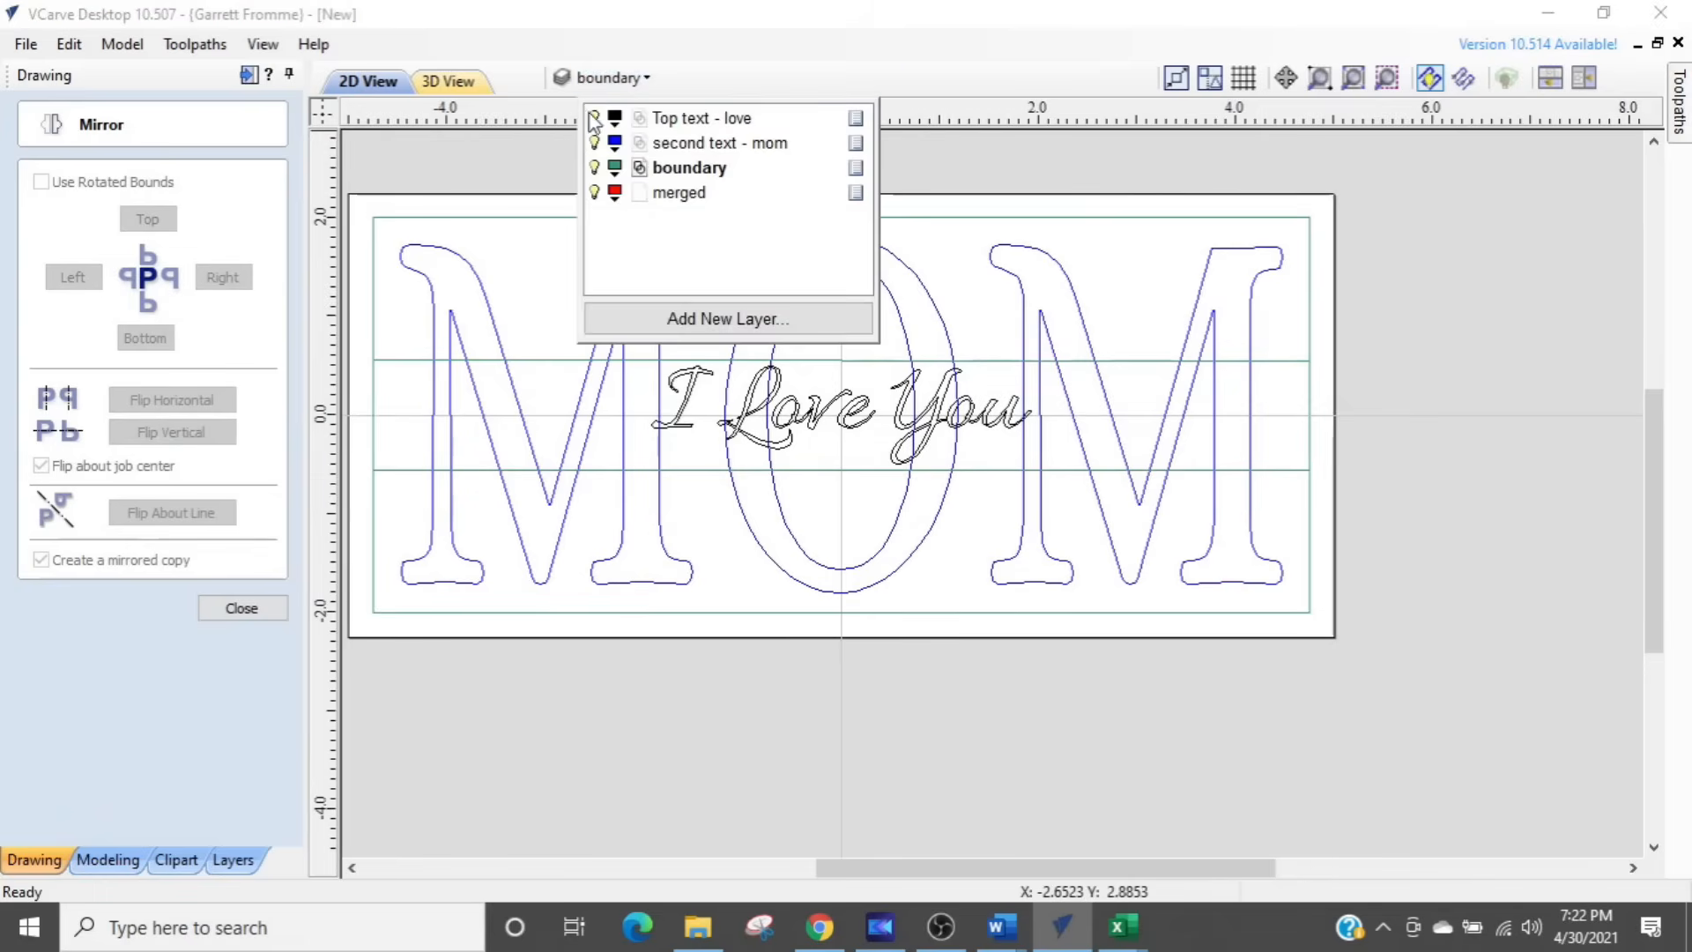
{"action": "left_click", "coordinate": [594, 118]}
{"action": "scroll", "coordinate": [713, 725], "scroll_direction": "down", "scroll_amount": 3}
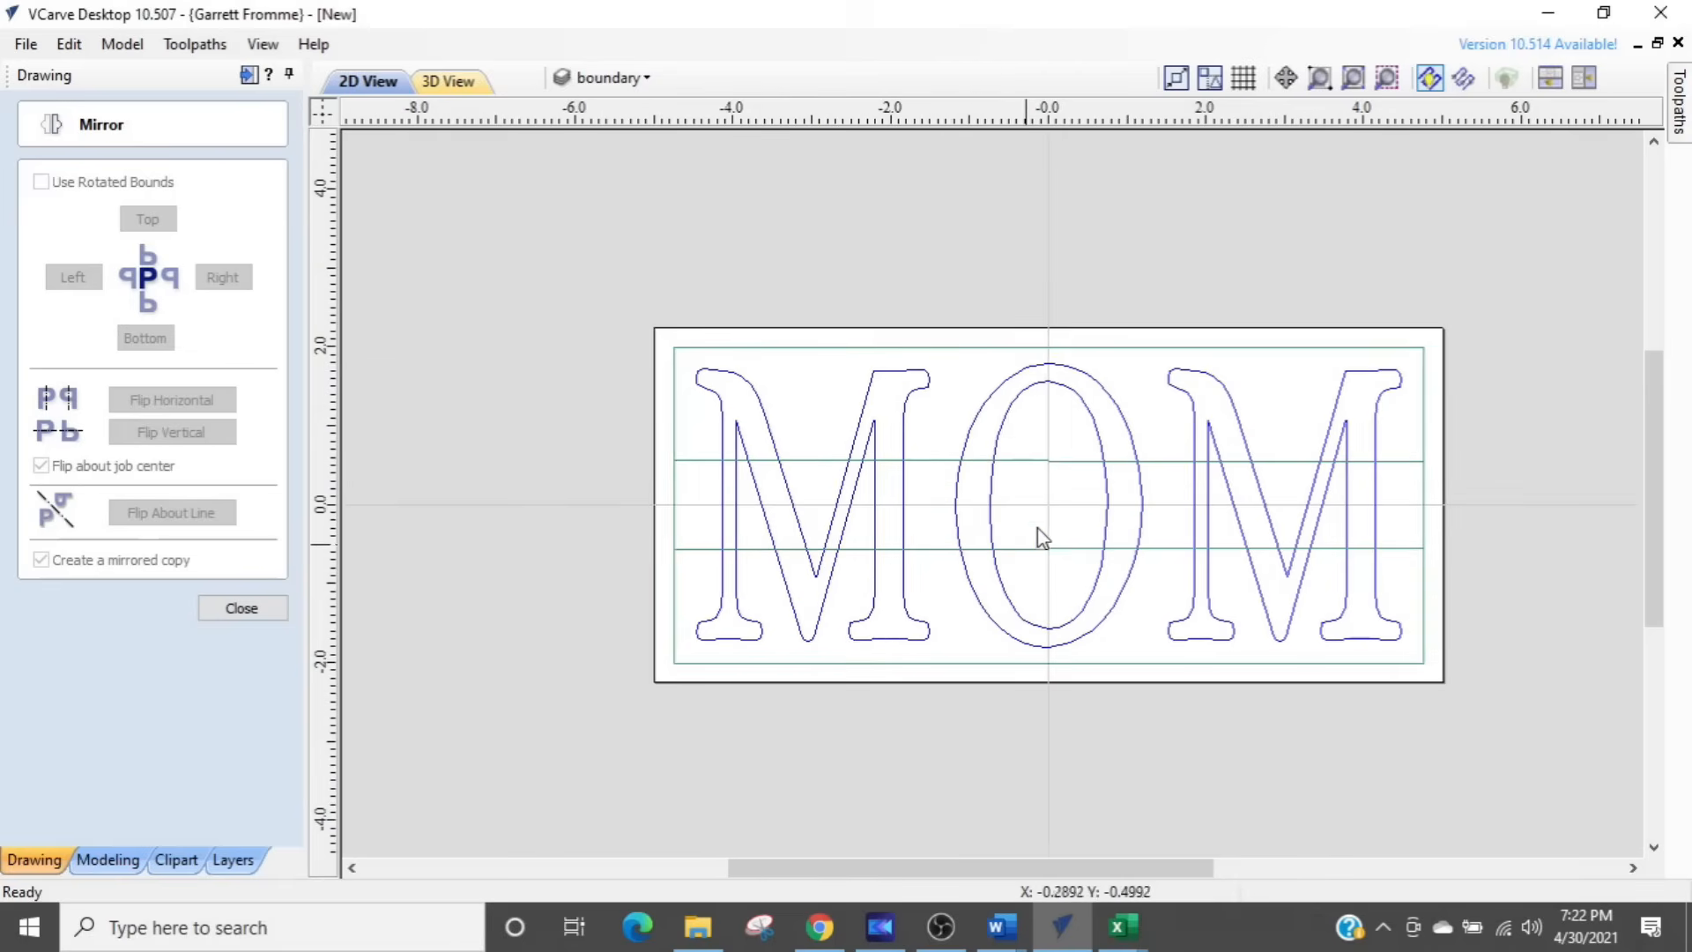
{"action": "scroll", "coordinate": [1075, 576], "scroll_direction": "up", "scroll_amount": 2}
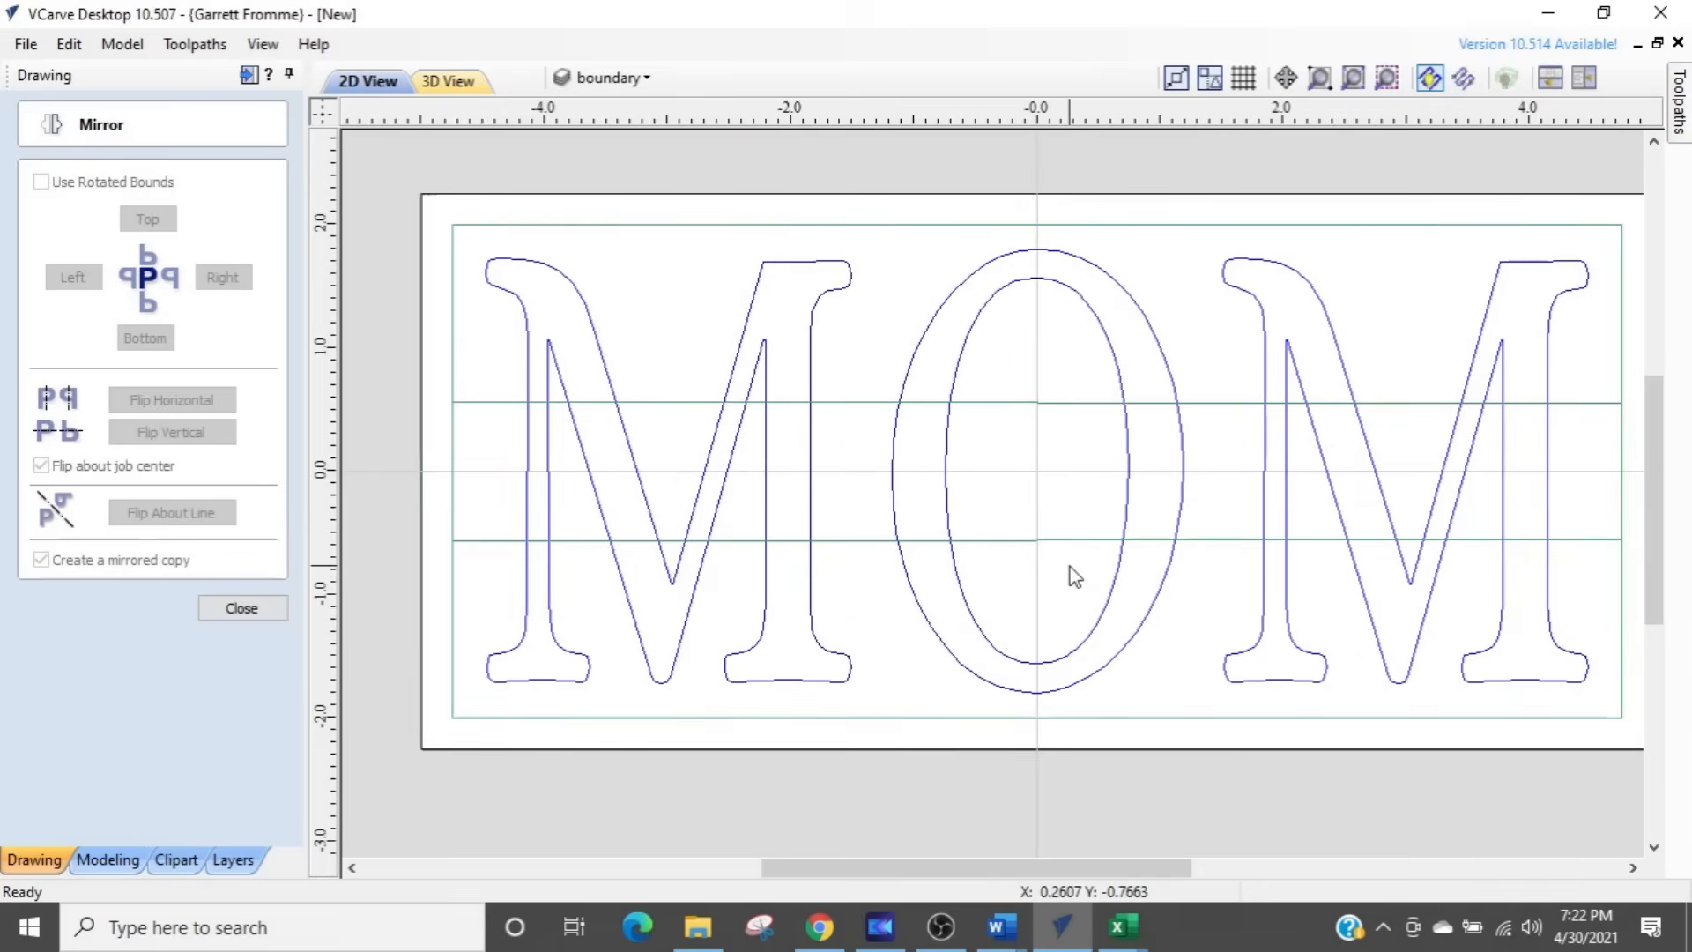
{"action": "scroll", "coordinate": [1074, 576], "scroll_direction": "down", "scroll_amount": 2}
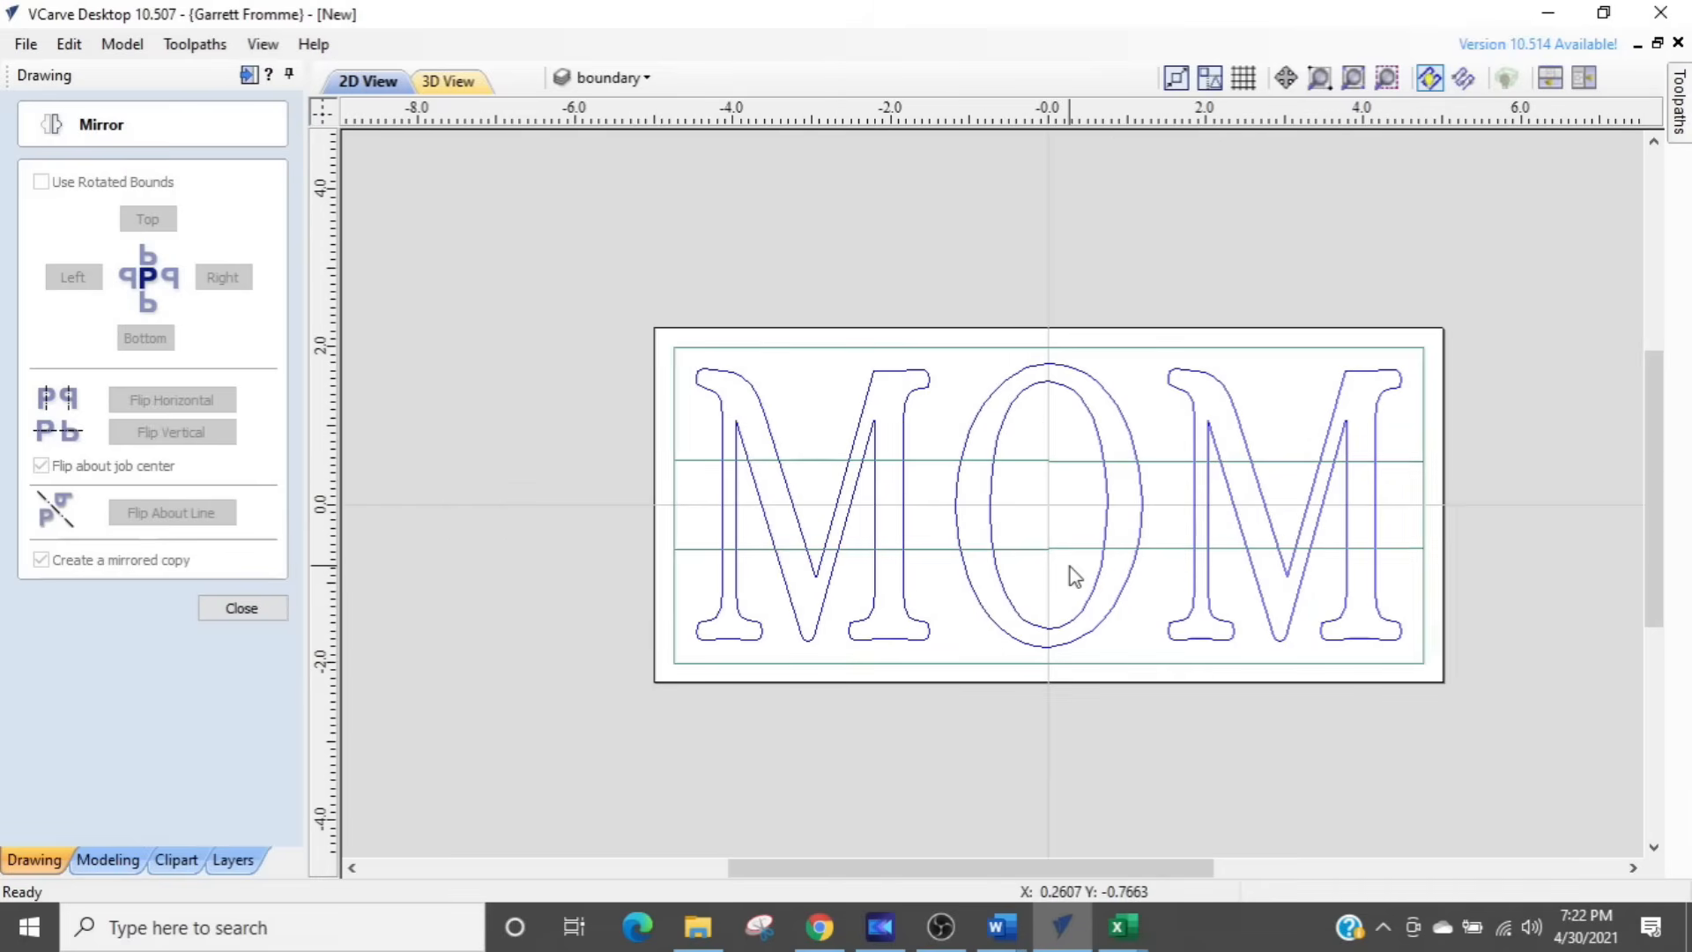
{"action": "left_click", "coordinate": [263, 621]}
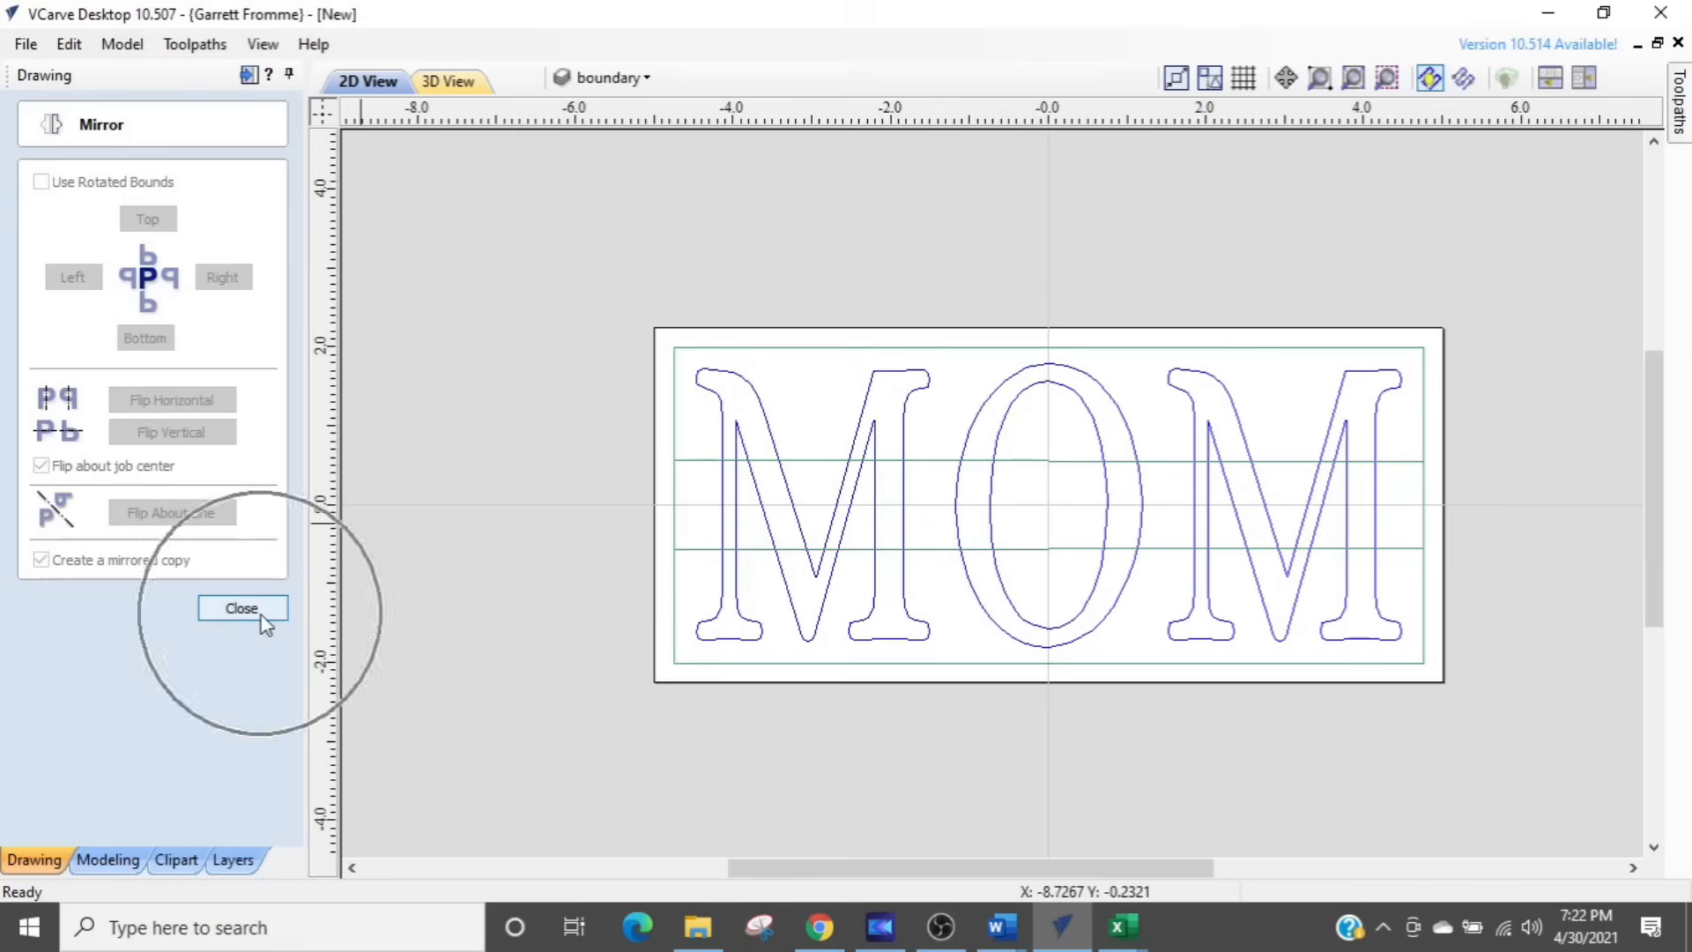
{"action": "left_click", "coordinate": [593, 84]}
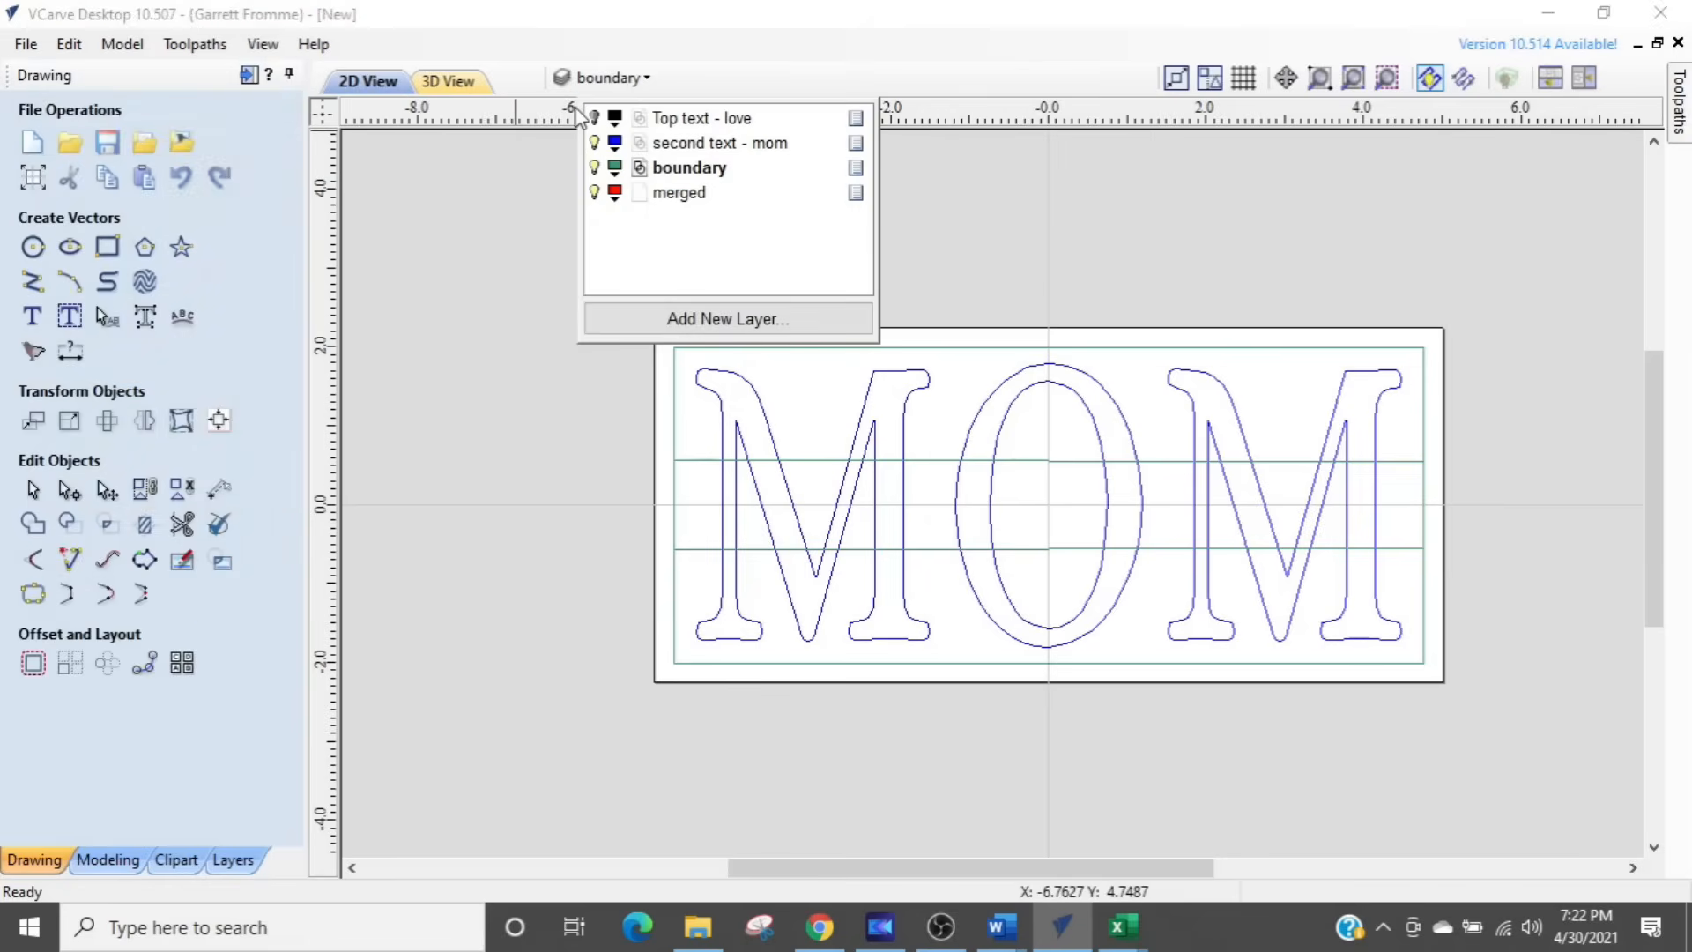
{"action": "left_click", "coordinate": [592, 119]}
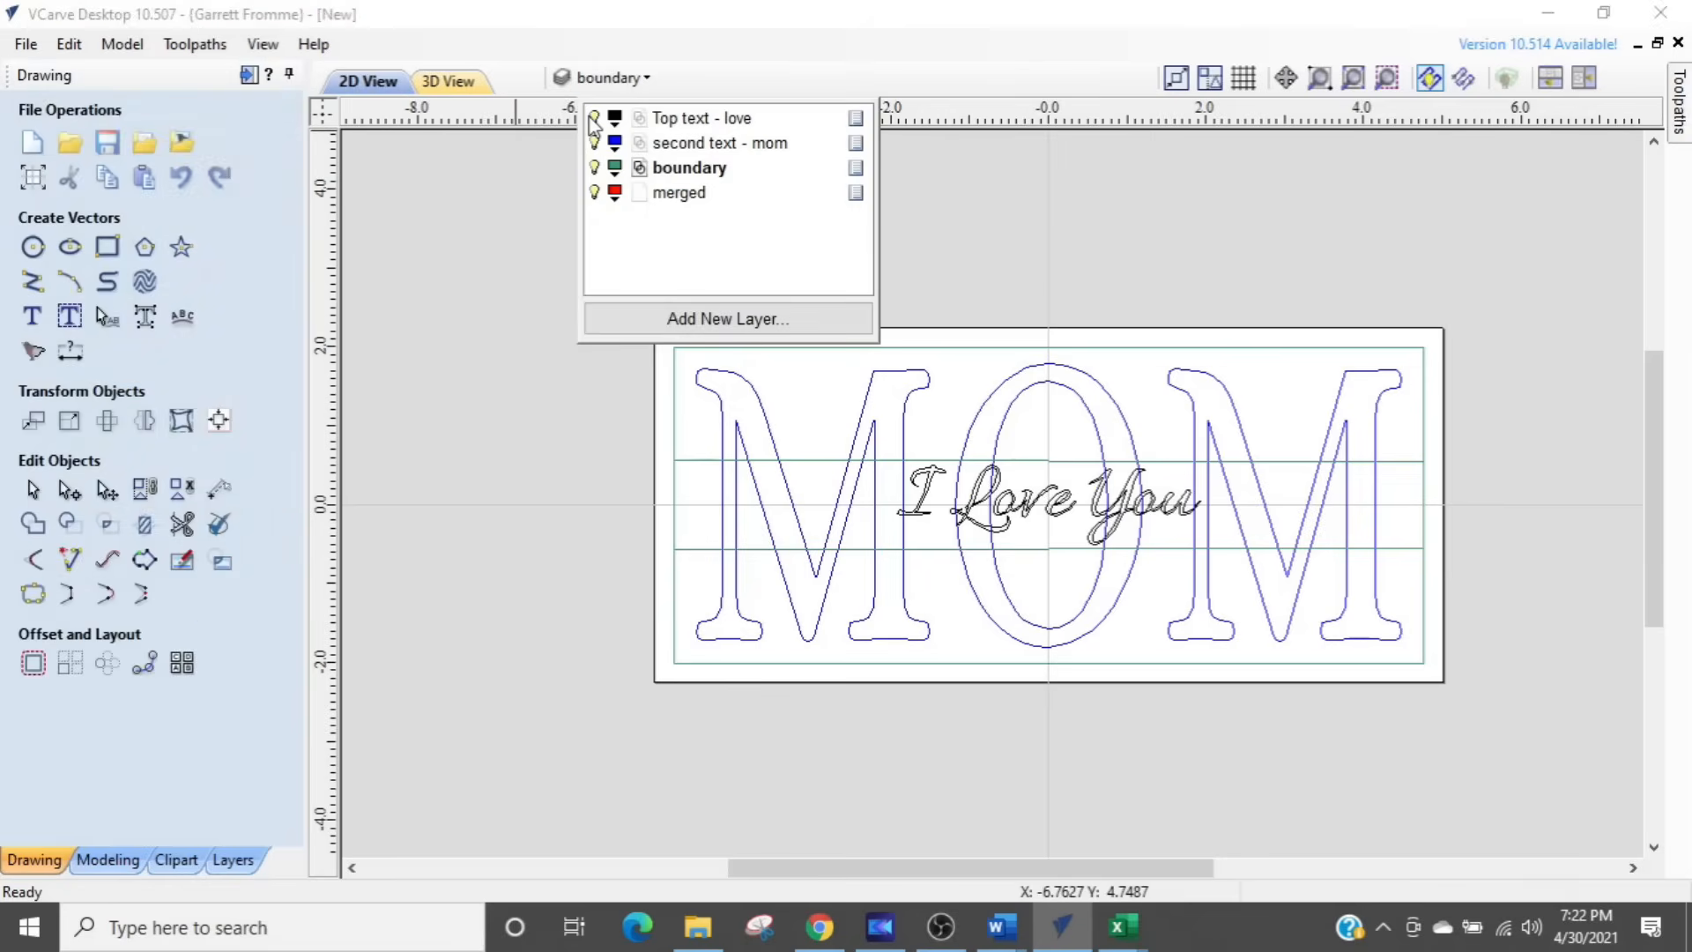
Step: Hide the "second text - mom" layer and make "Top text - love" the active layer
{"action": "scroll", "coordinate": [1166, 639], "scroll_direction": "up", "scroll_amount": 2}
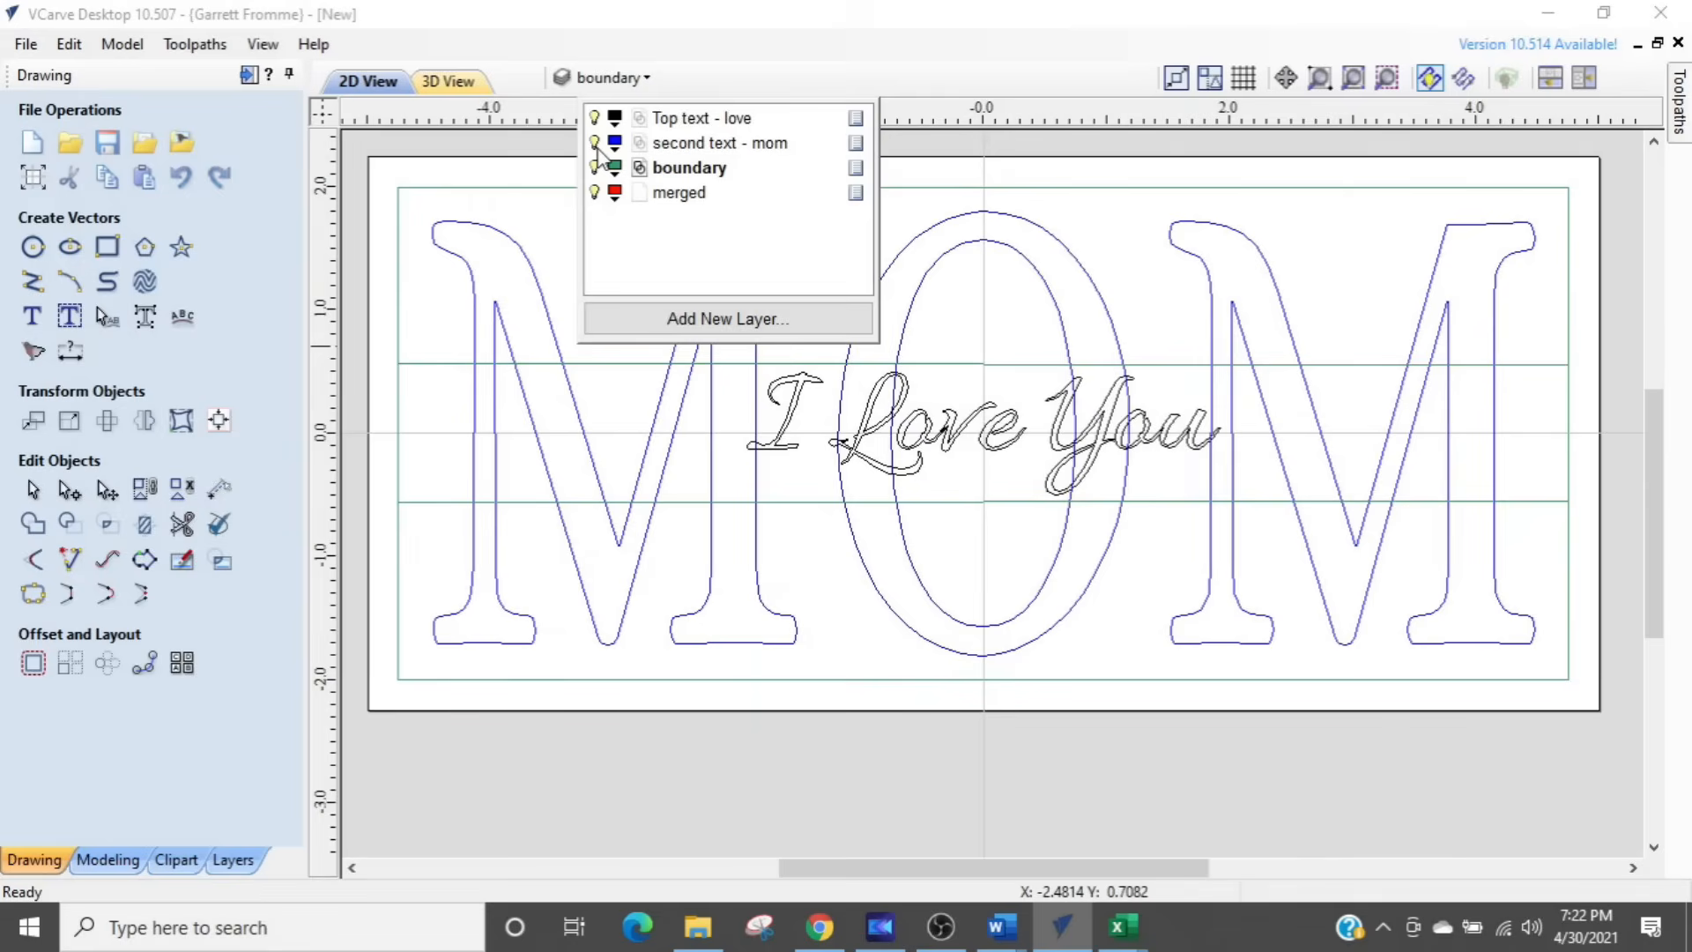
{"action": "left_click", "coordinate": [595, 143]}
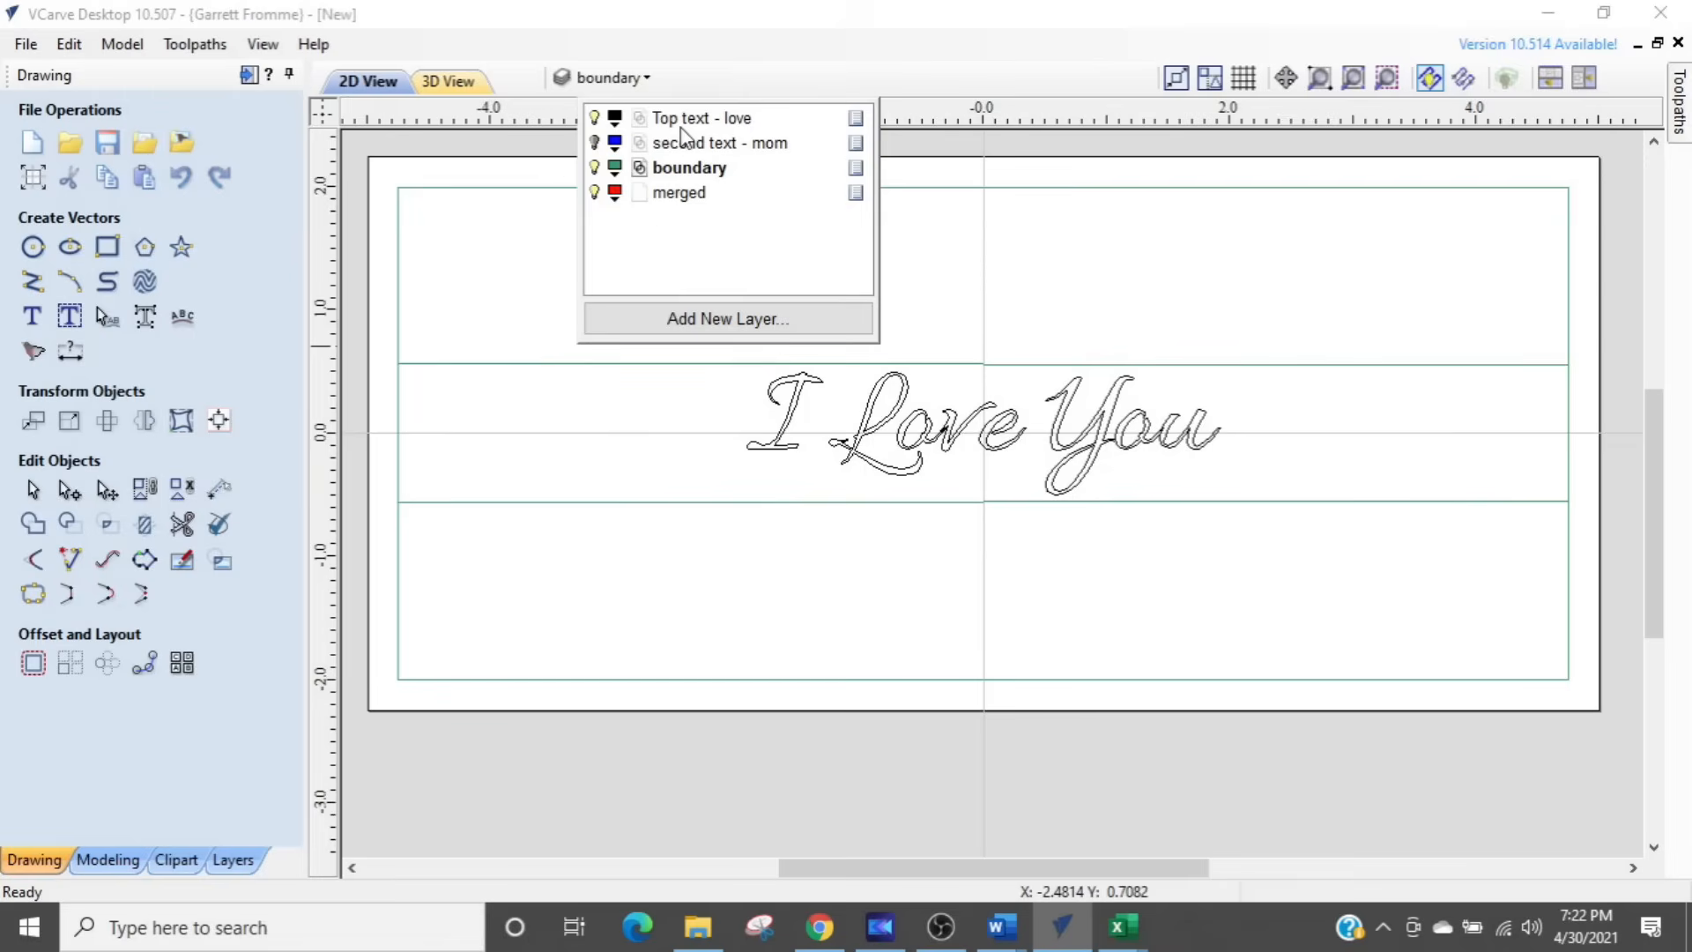
{"action": "left_click", "coordinate": [692, 118]}
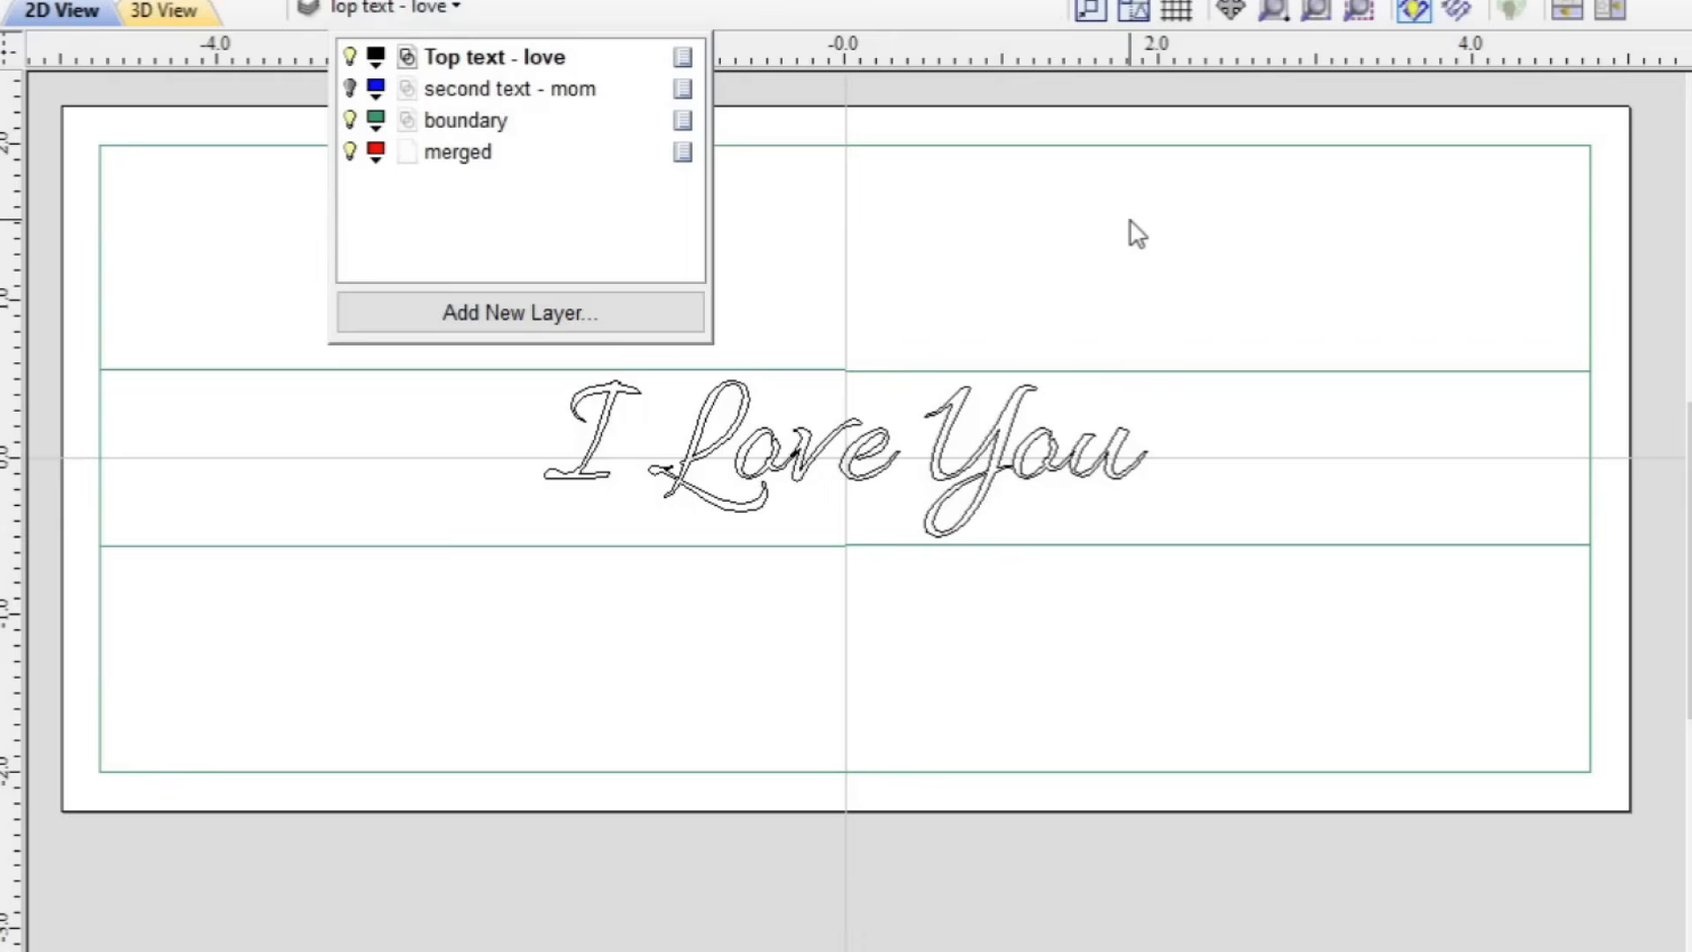
{"action": "left_click", "coordinate": [1206, 247]}
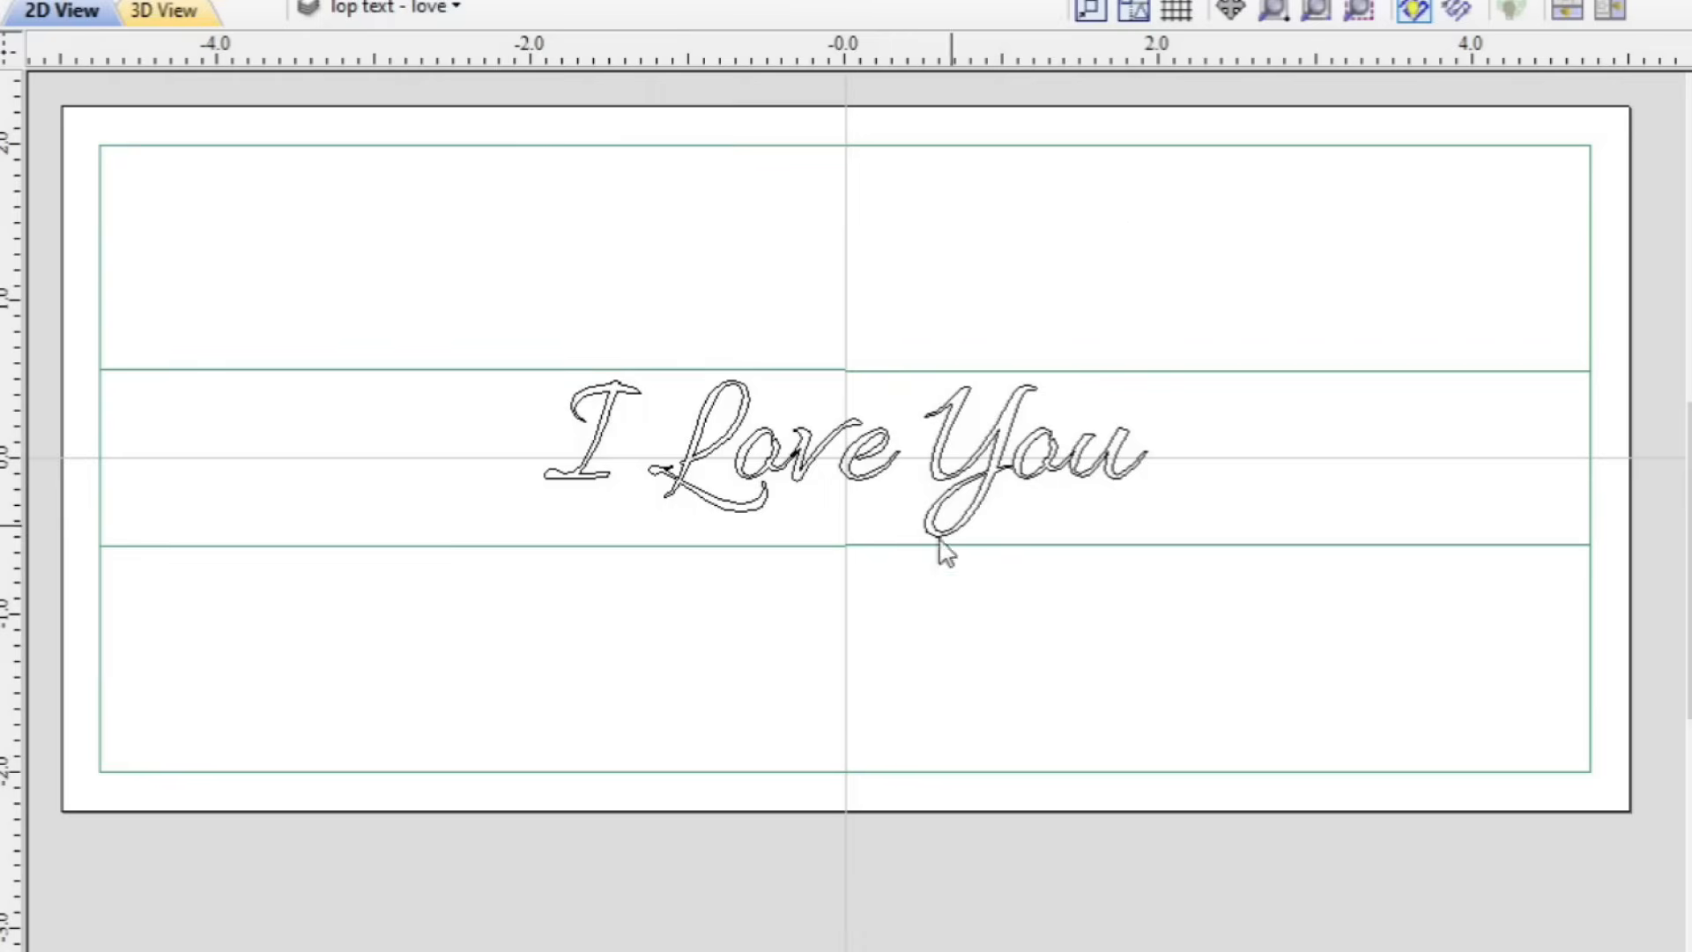
{"action": "scroll", "coordinate": [917, 589], "scroll_direction": "up", "scroll_amount": 2}
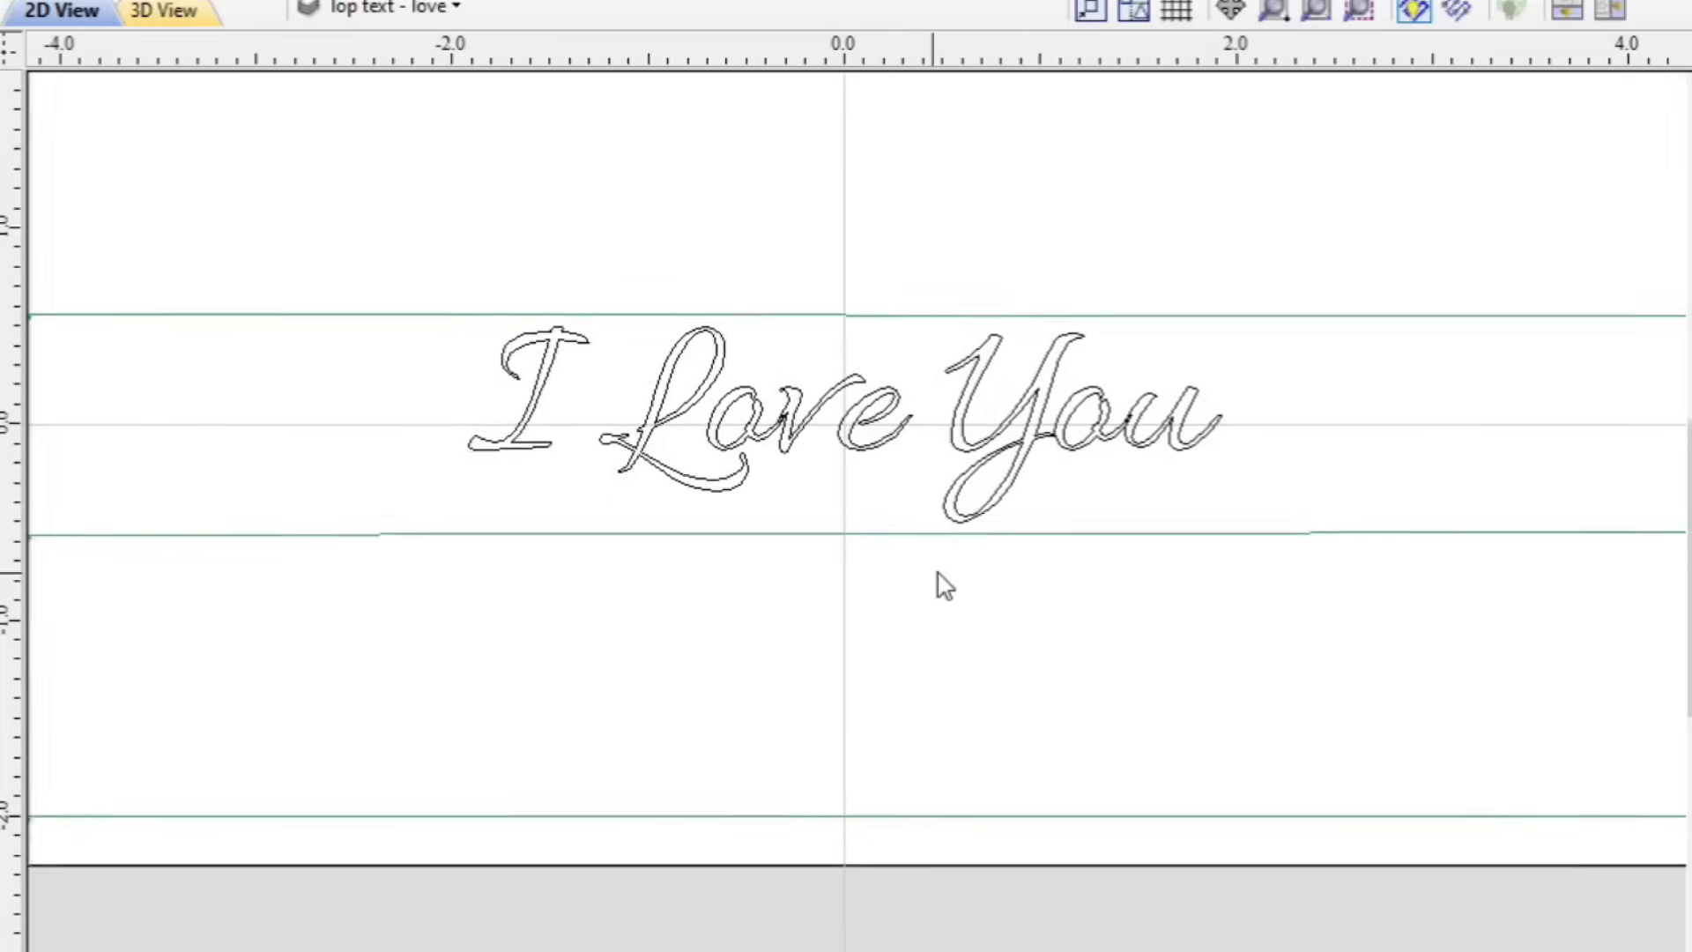
{"action": "scroll", "coordinate": [985, 574], "scroll_direction": "down", "scroll_amount": 2}
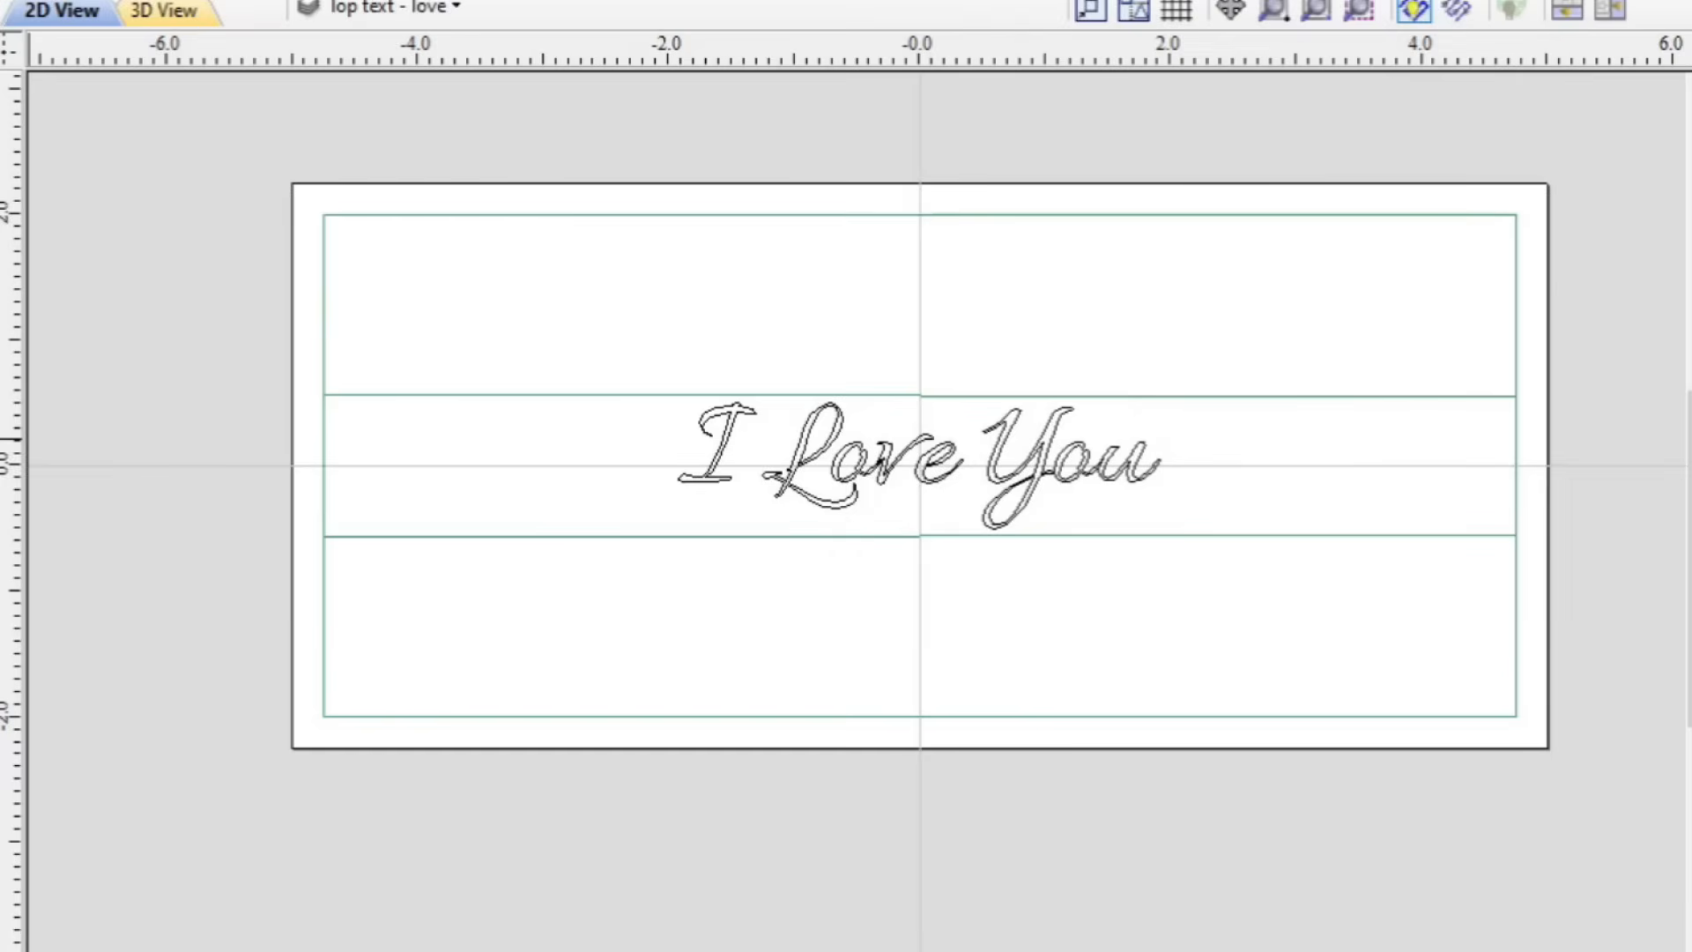
{"action": "scroll", "coordinate": [732, 542], "scroll_direction": "up", "scroll_amount": 2}
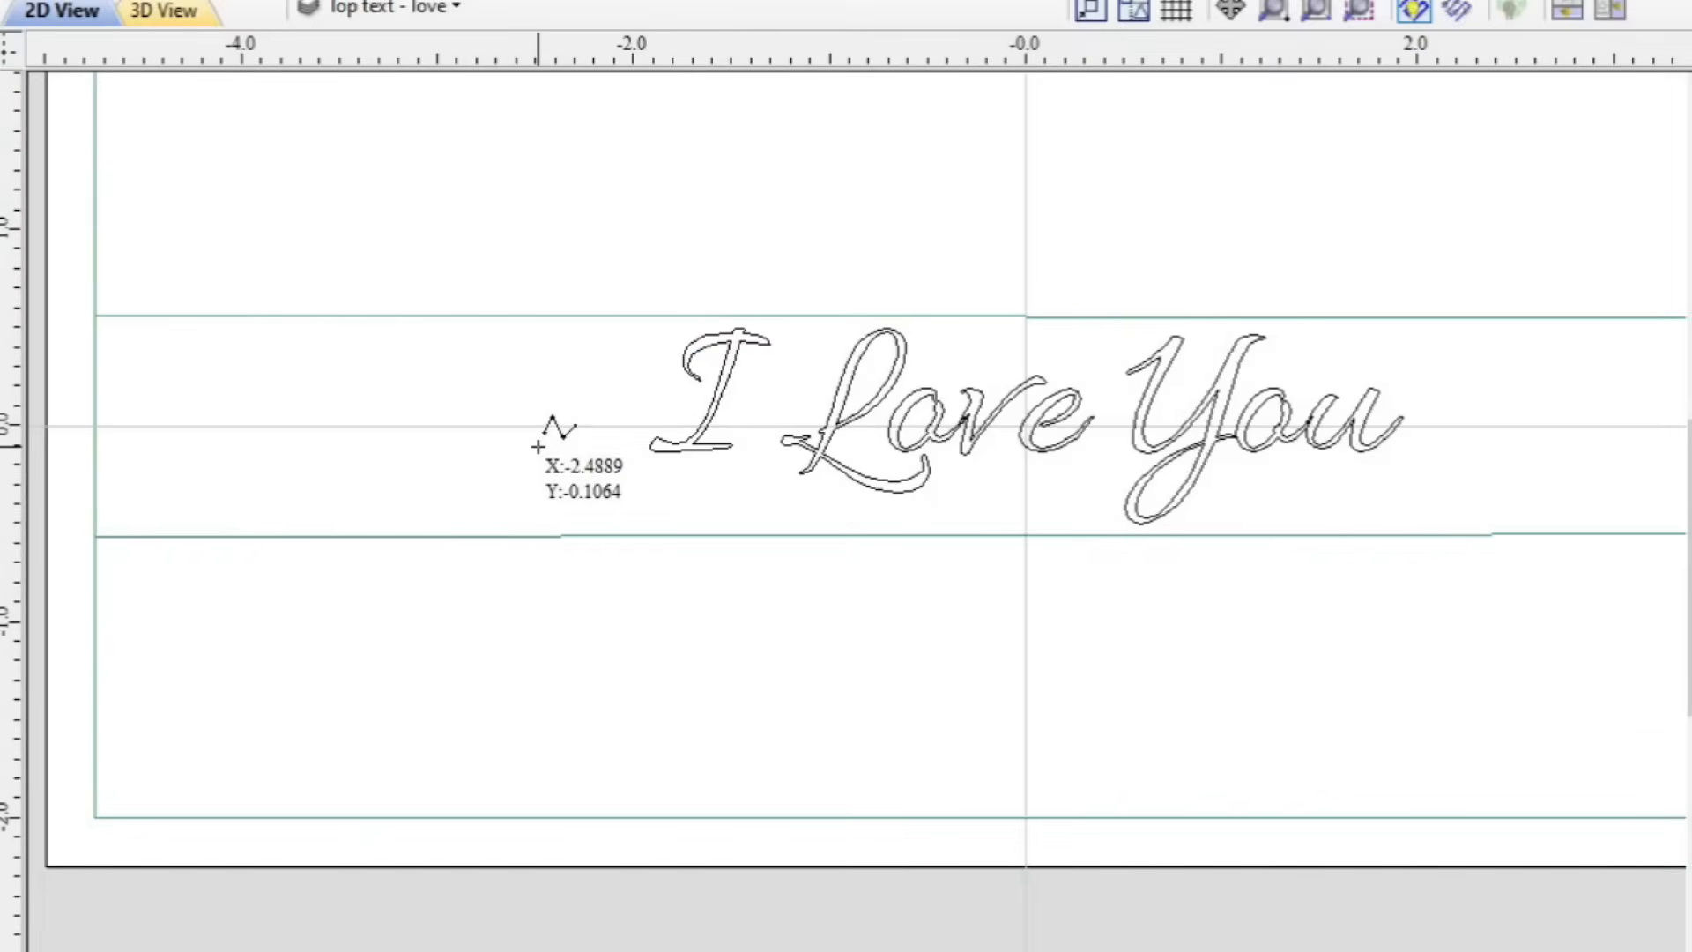
{"action": "left_click", "coordinate": [556, 426]}
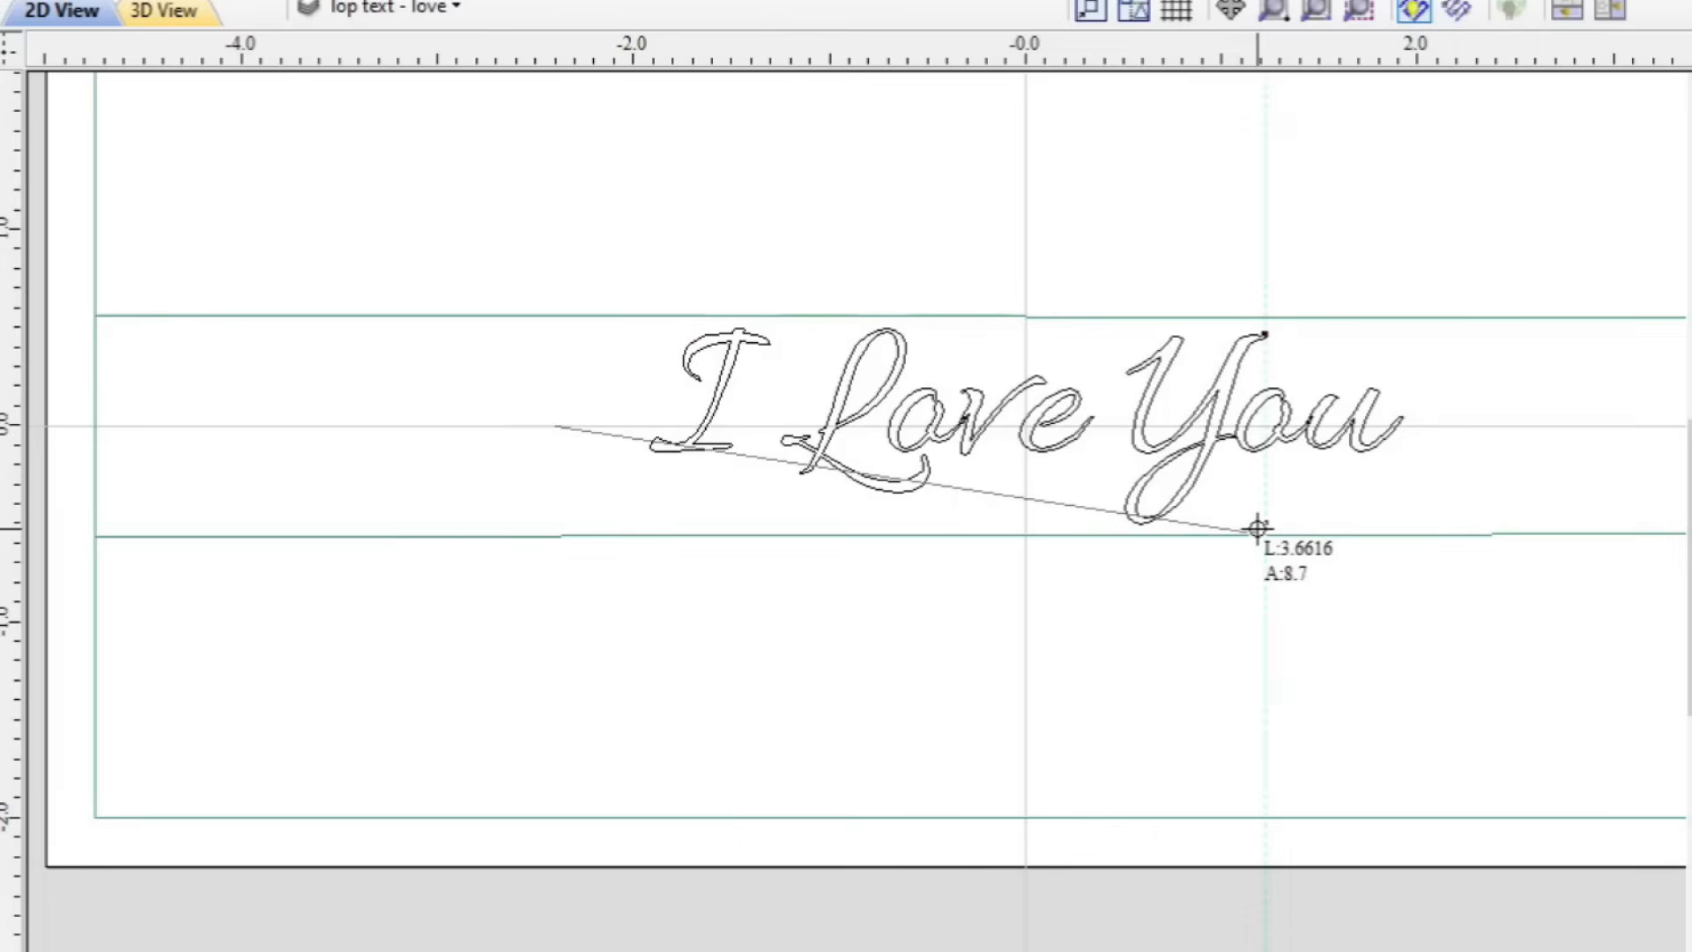
{"action": "key", "text": "Escape"}
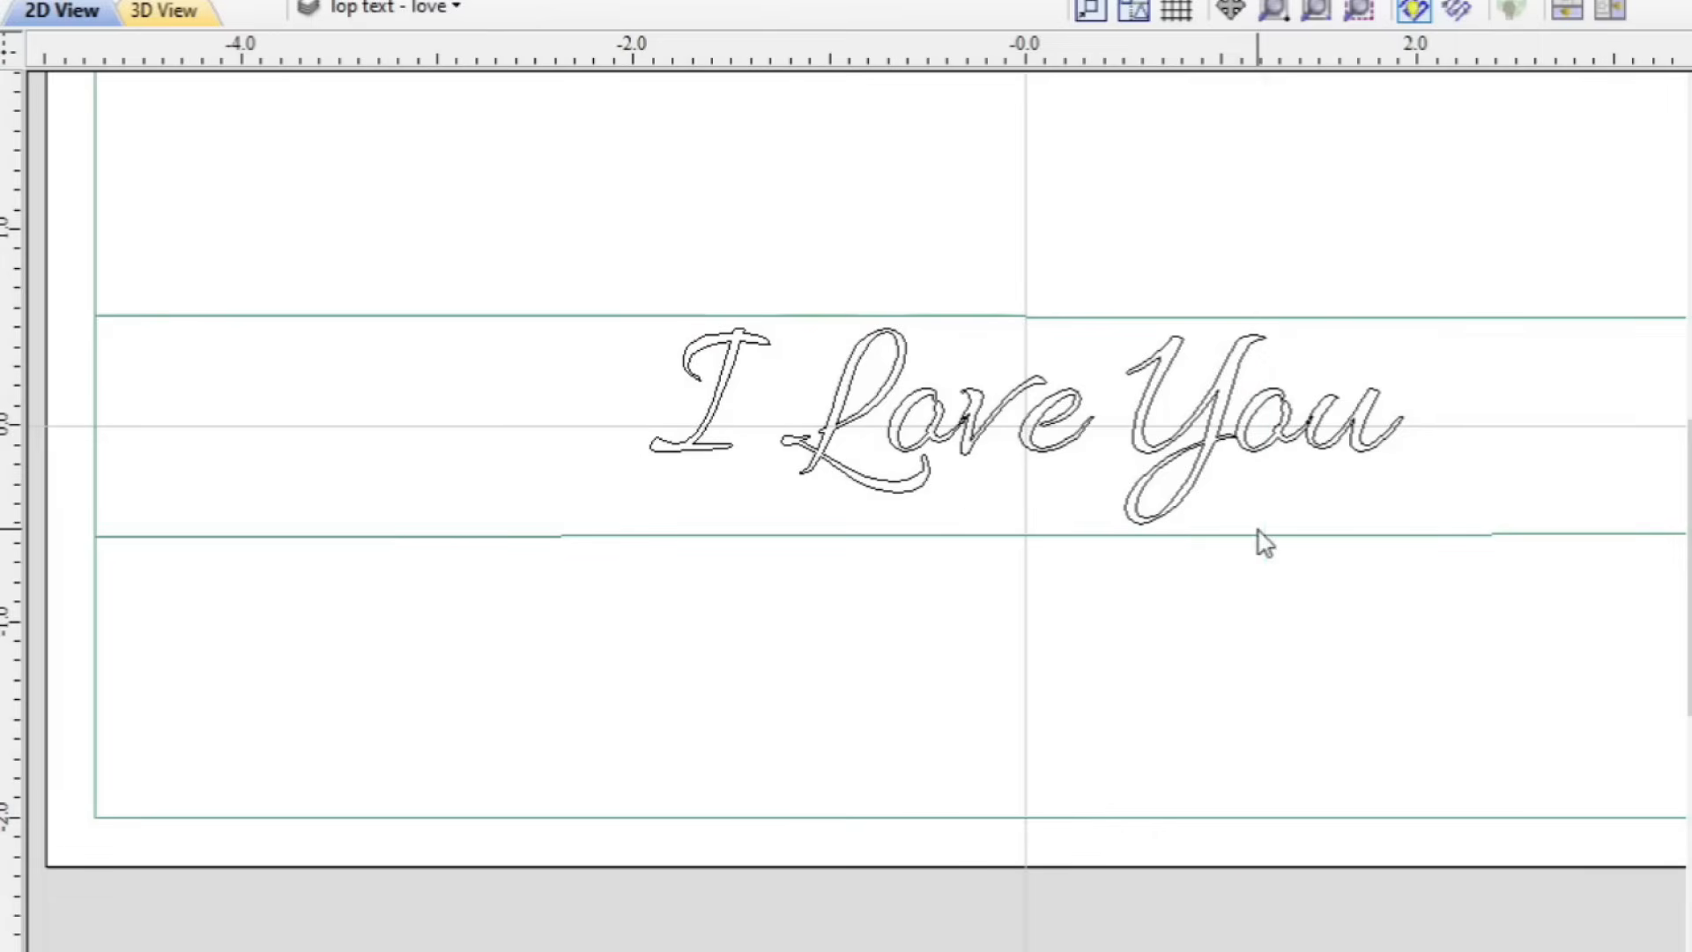
Step: Stretch the "I Love You" text horizontally about its centre to about 5.37 inches wide, keeping its height
{"action": "scroll", "coordinate": [867, 593], "scroll_direction": "down", "scroll_amount": 2}
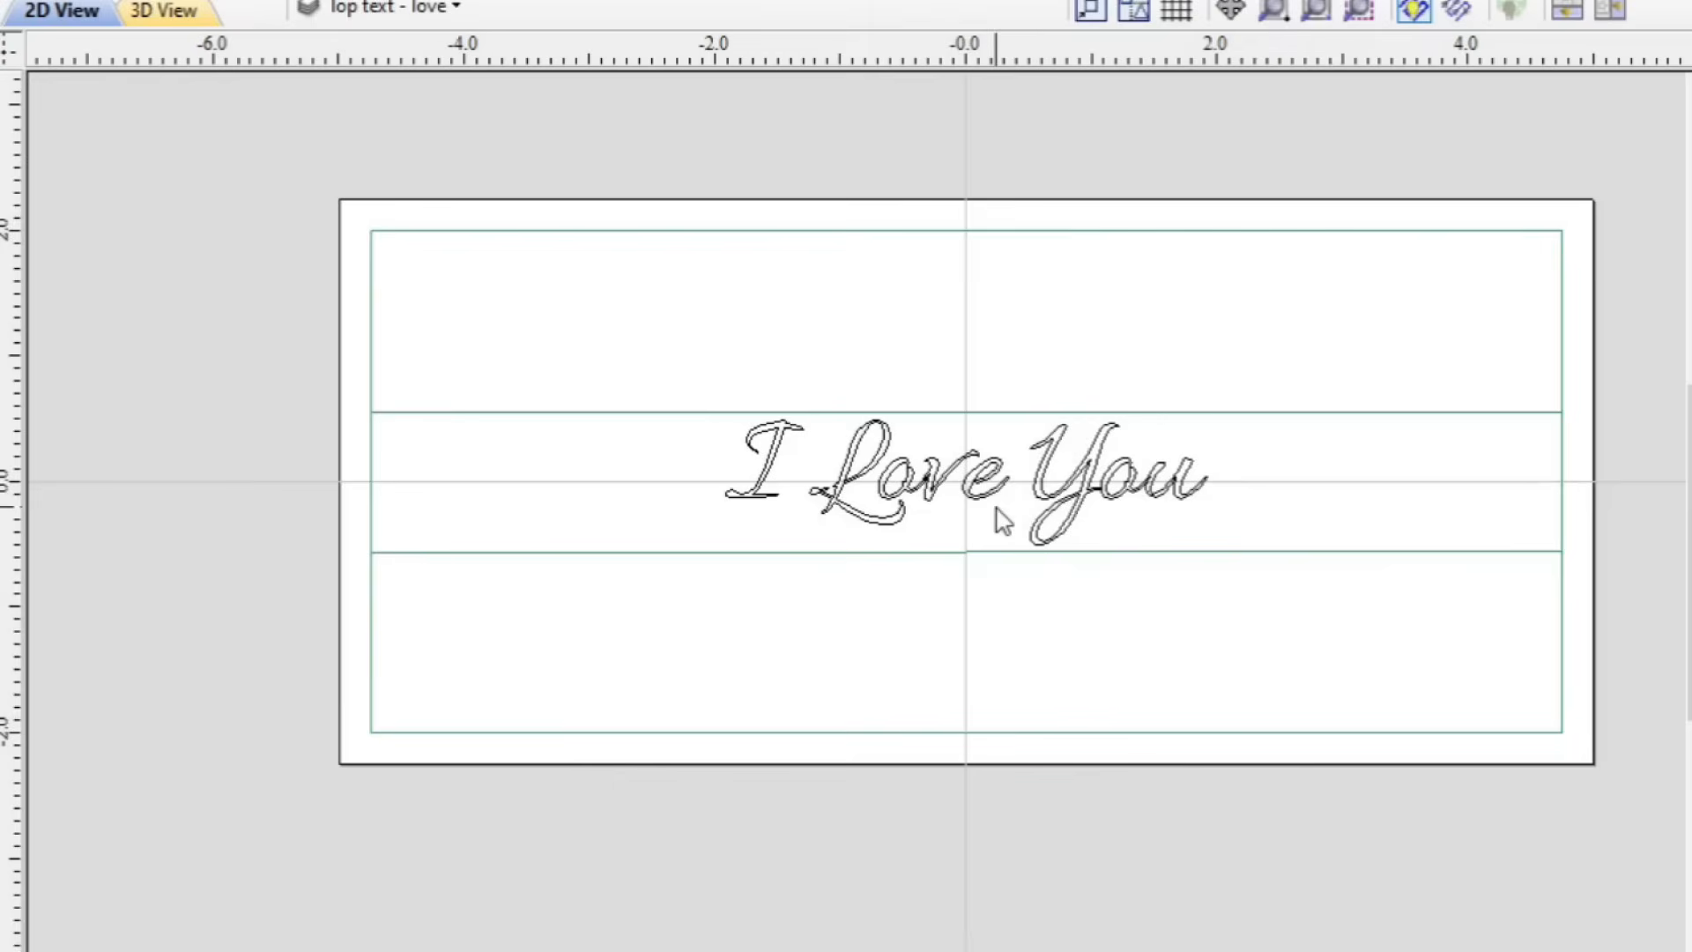
{"action": "scroll", "coordinate": [996, 519], "scroll_direction": "down", "scroll_amount": 1}
{"action": "scroll", "coordinate": [996, 518], "scroll_direction": "up", "scroll_amount": 1}
{"action": "left_click", "coordinate": [1074, 520]}
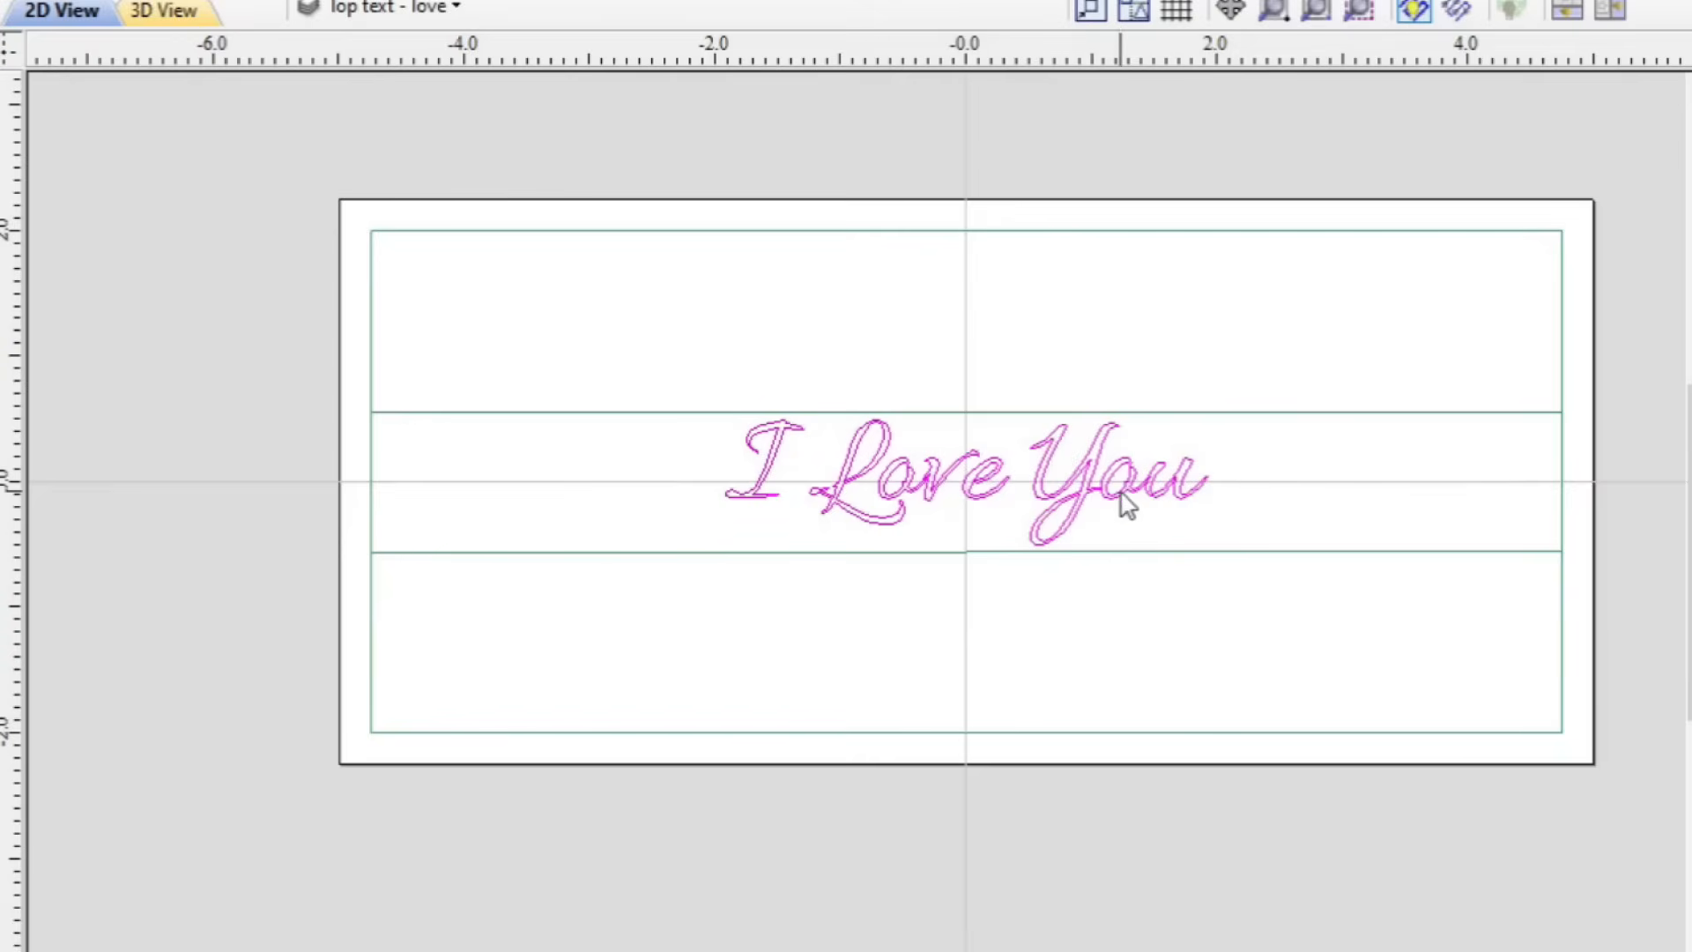
{"action": "left_click", "coordinate": [1081, 490]}
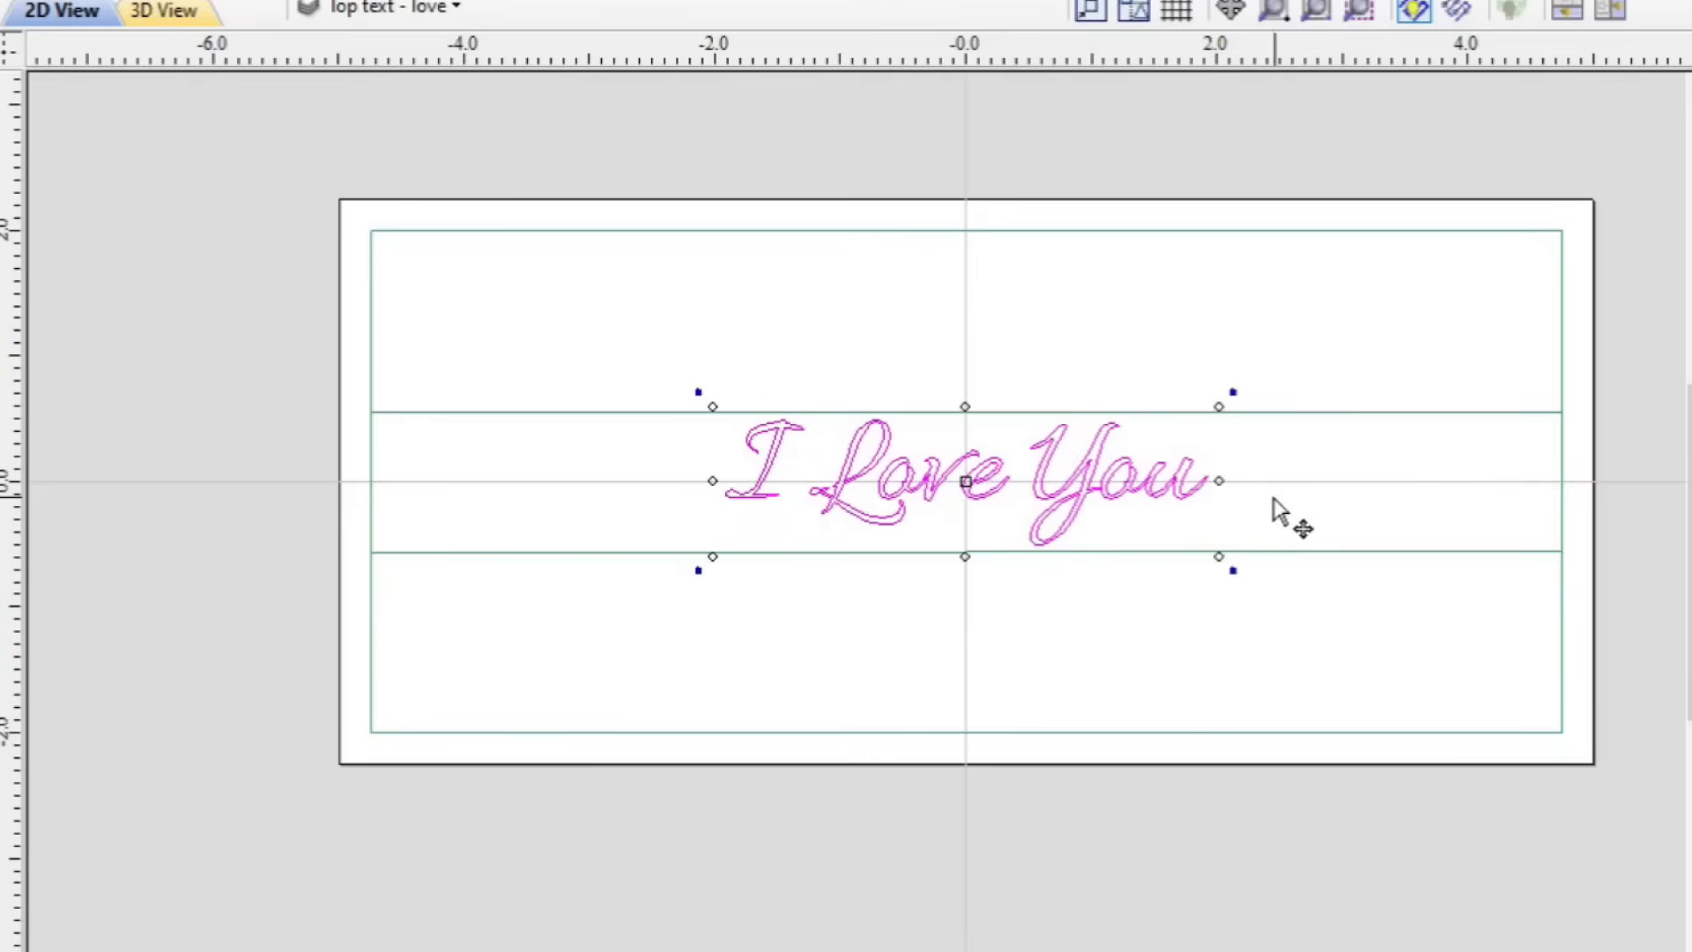
{"action": "left_click_drag", "start_coordinate": [1219, 480], "coordinate": [1314, 480]}
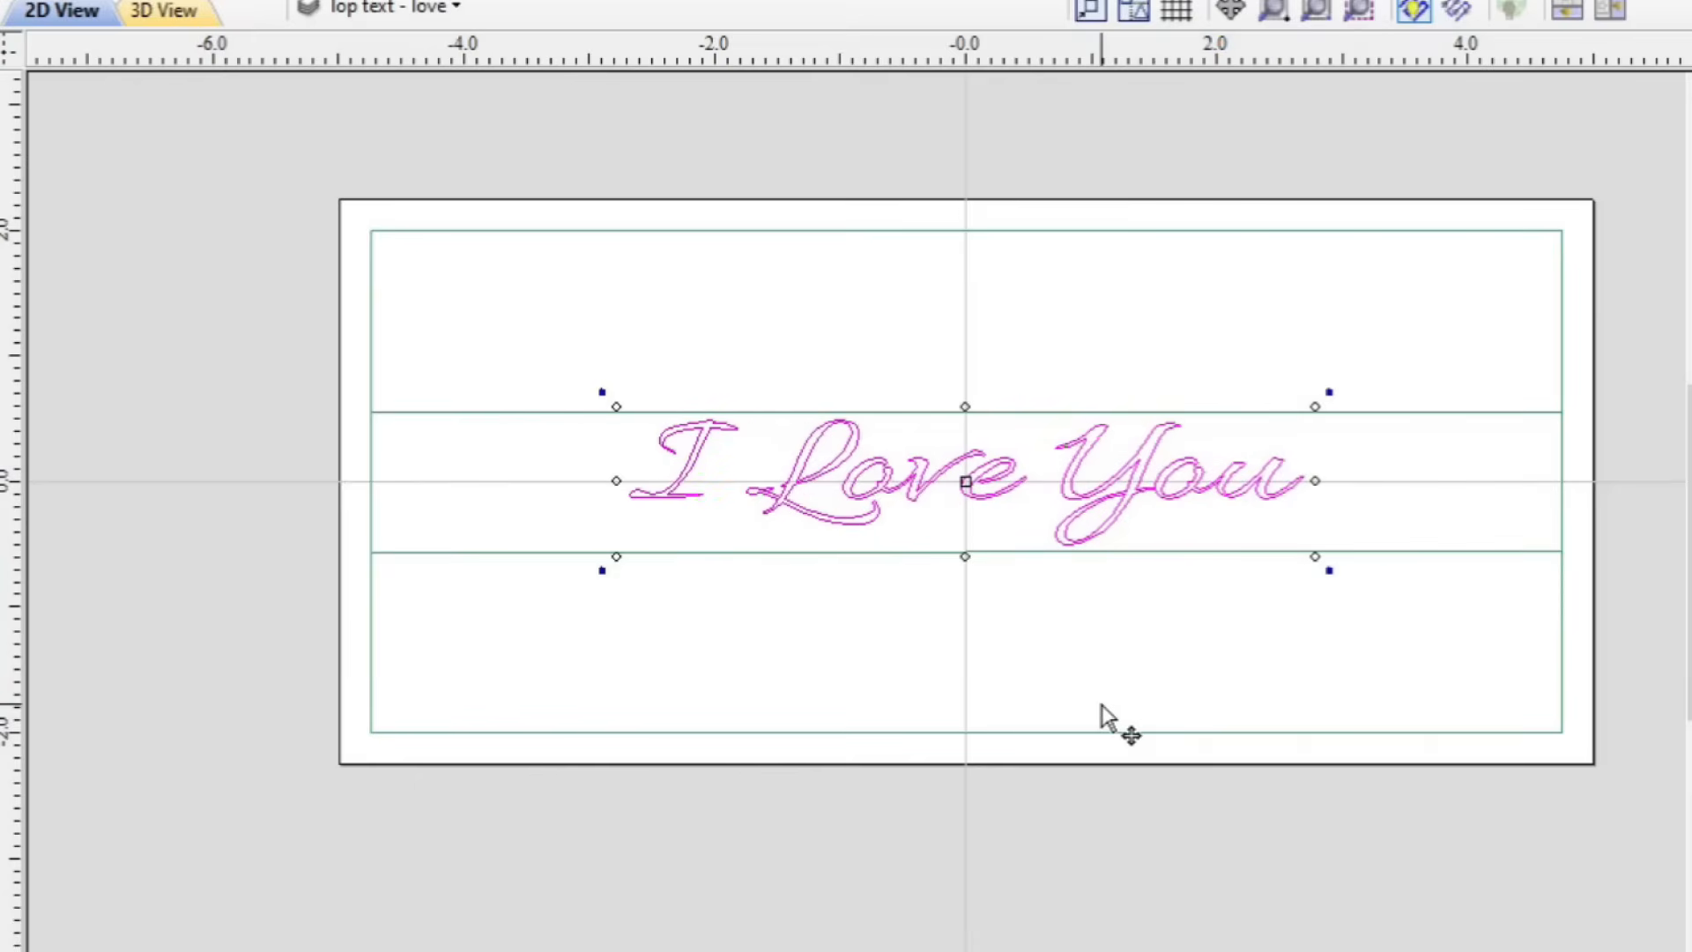
Step: Examine the stretched "I Love You" outlines closely, including the Y, the L and the joins between letters, against the lower horizontal line
{"action": "scroll", "coordinate": [956, 612], "scroll_direction": "up", "scroll_amount": 1}
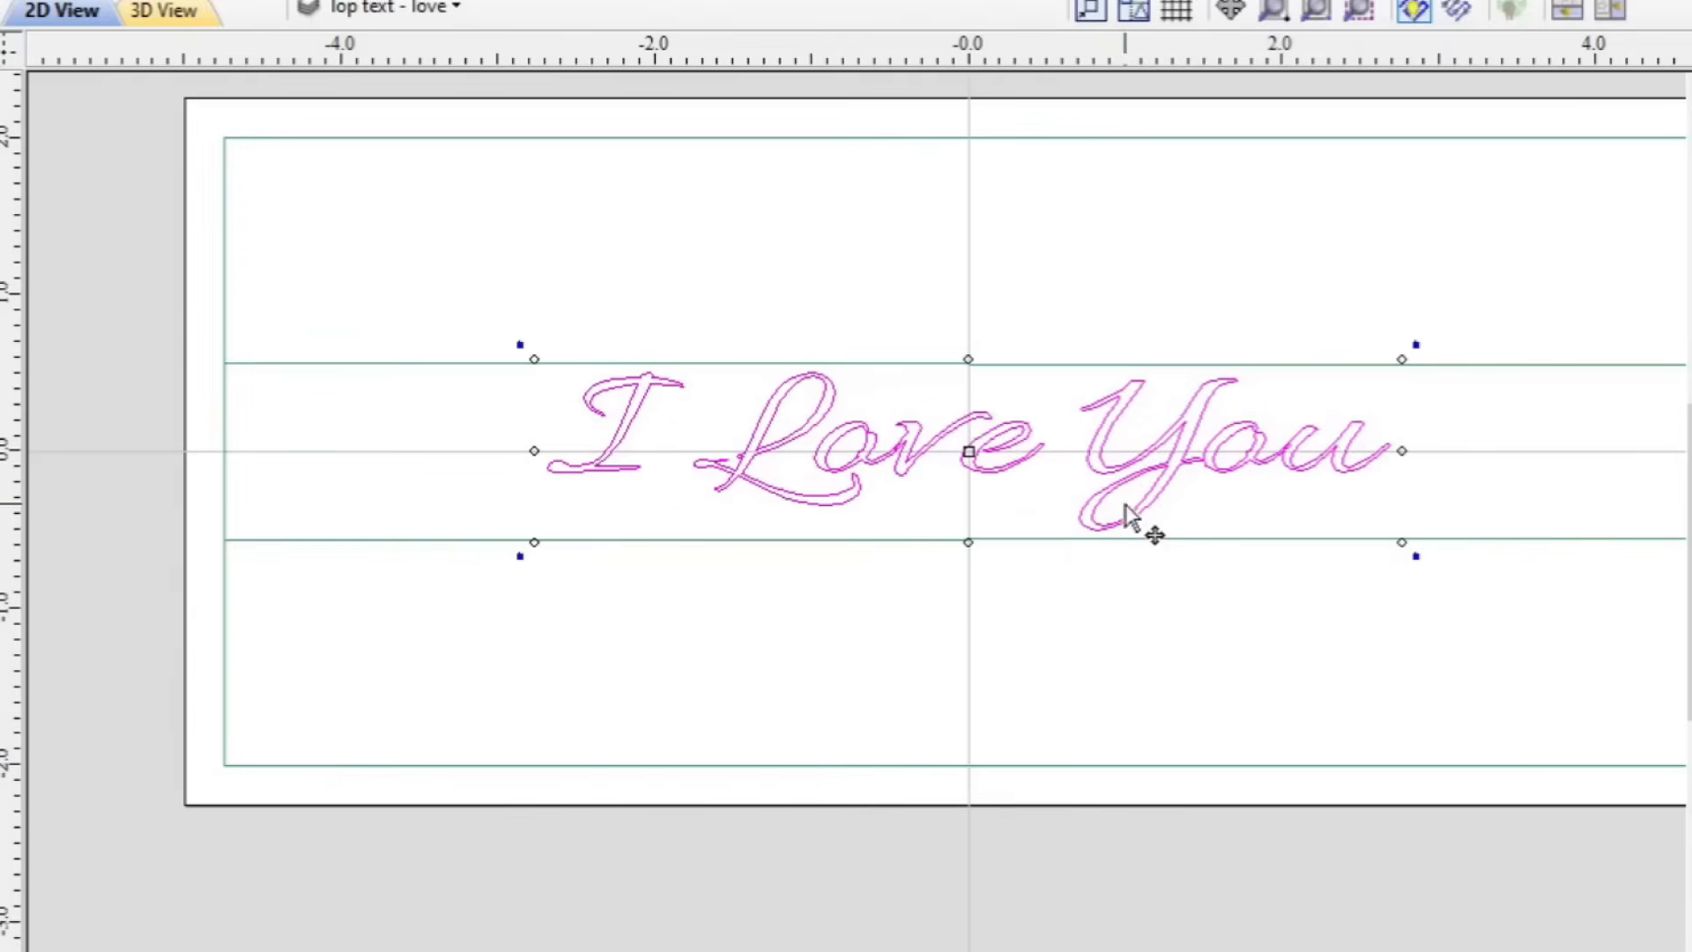
{"action": "scroll", "coordinate": [1093, 557], "scroll_direction": "up", "scroll_amount": 1}
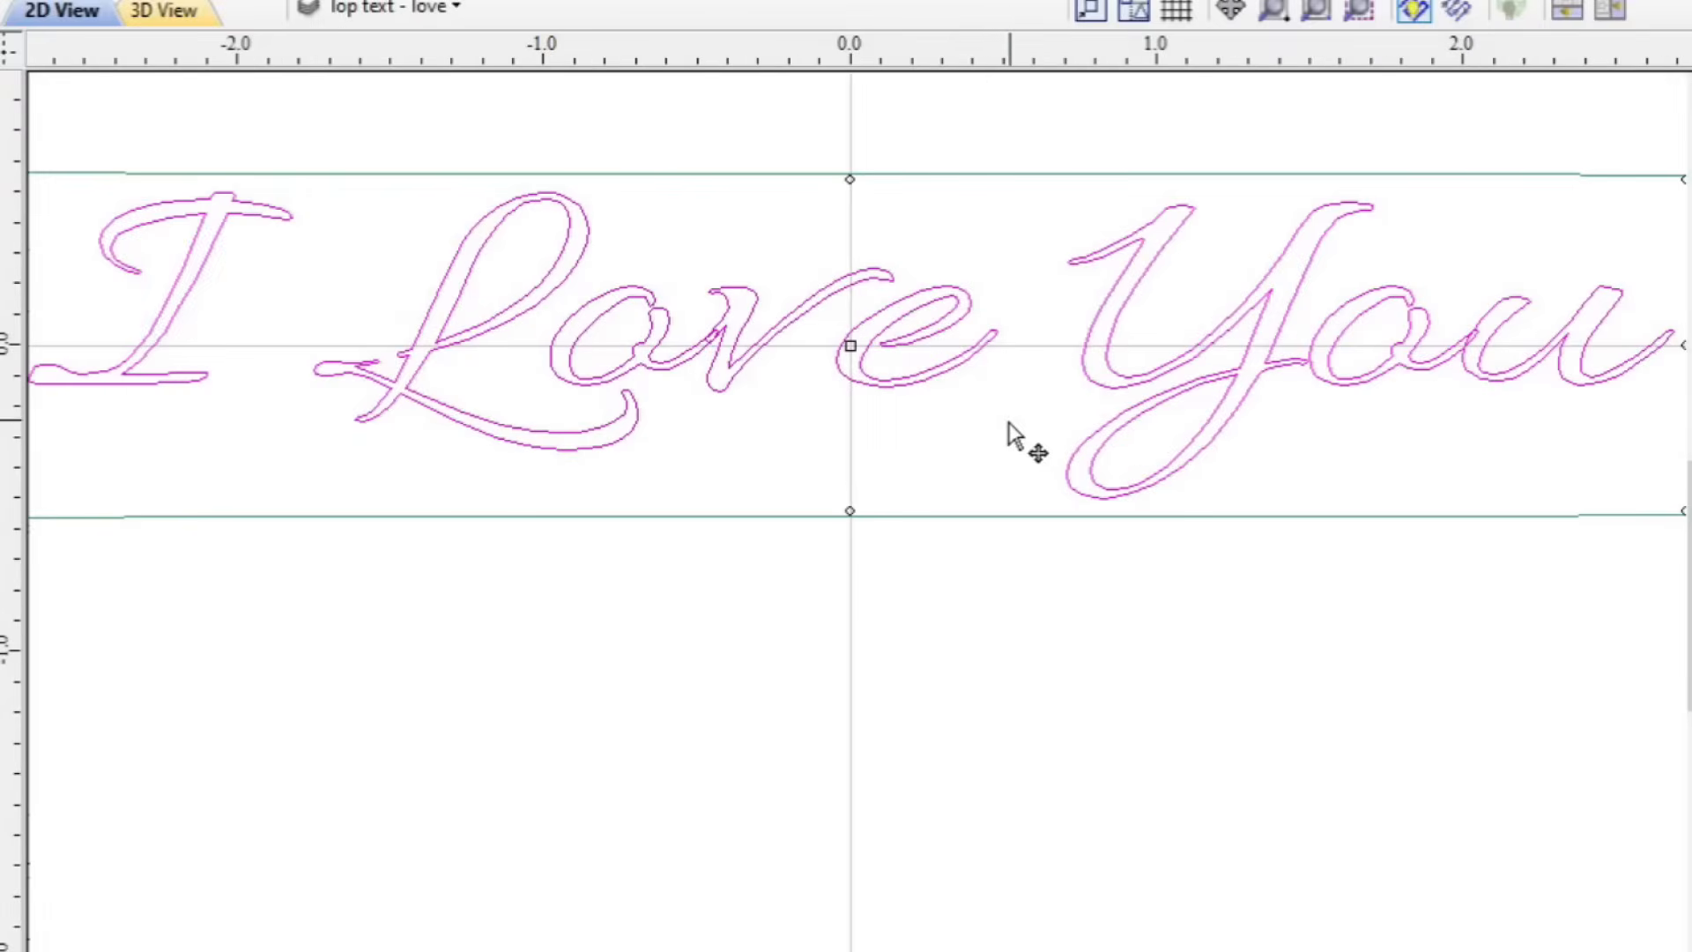
{"action": "scroll", "coordinate": [1106, 495], "scroll_direction": "up", "scroll_amount": 1}
{"action": "scroll", "coordinate": [1055, 519], "scroll_direction": "down", "scroll_amount": 1}
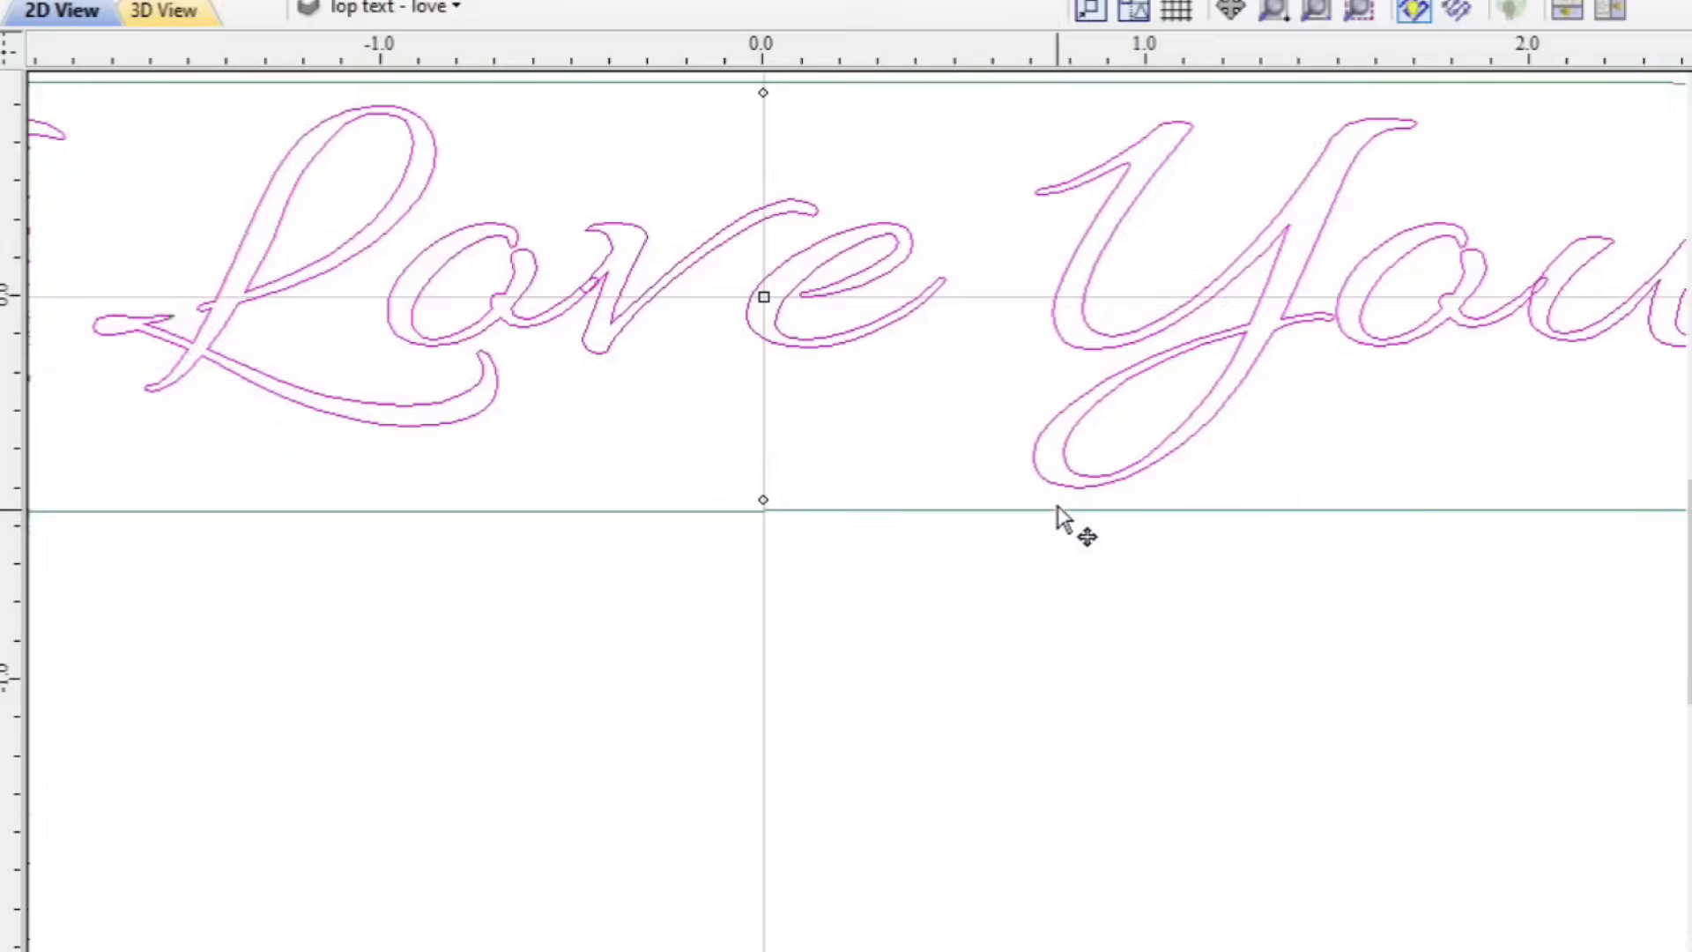
{"action": "middle_click_drag", "start_coordinate": [1073, 215], "coordinate": [1020, 324]}
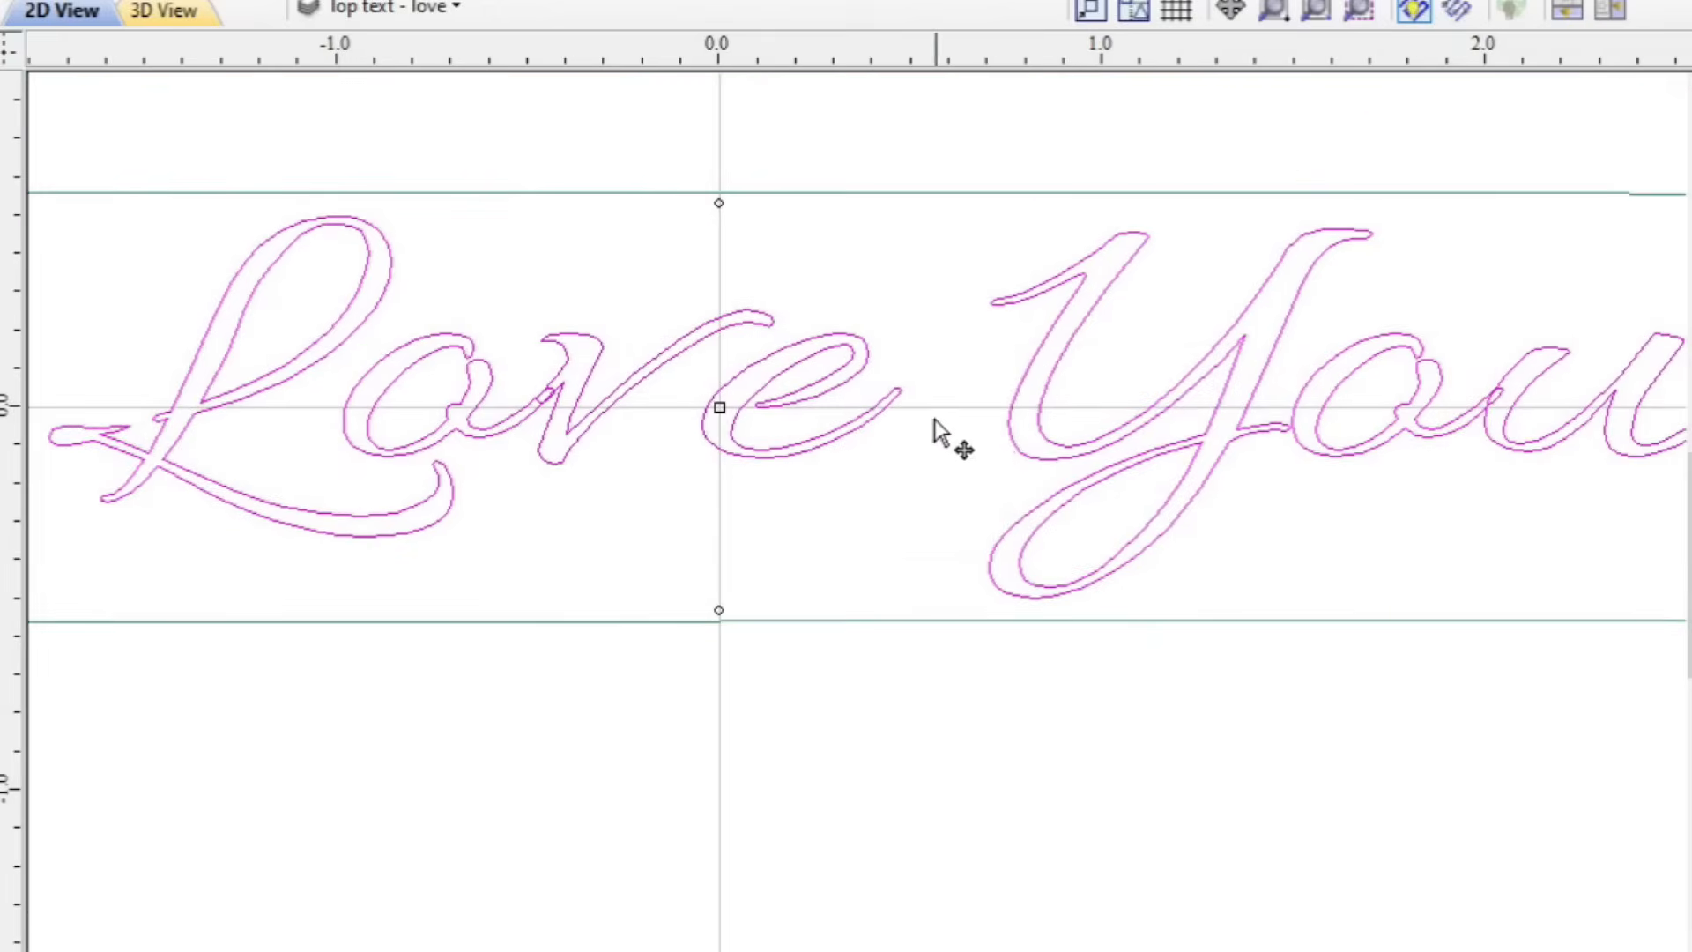
{"action": "scroll", "coordinate": [1467, 462], "scroll_direction": "up", "scroll_amount": 3}
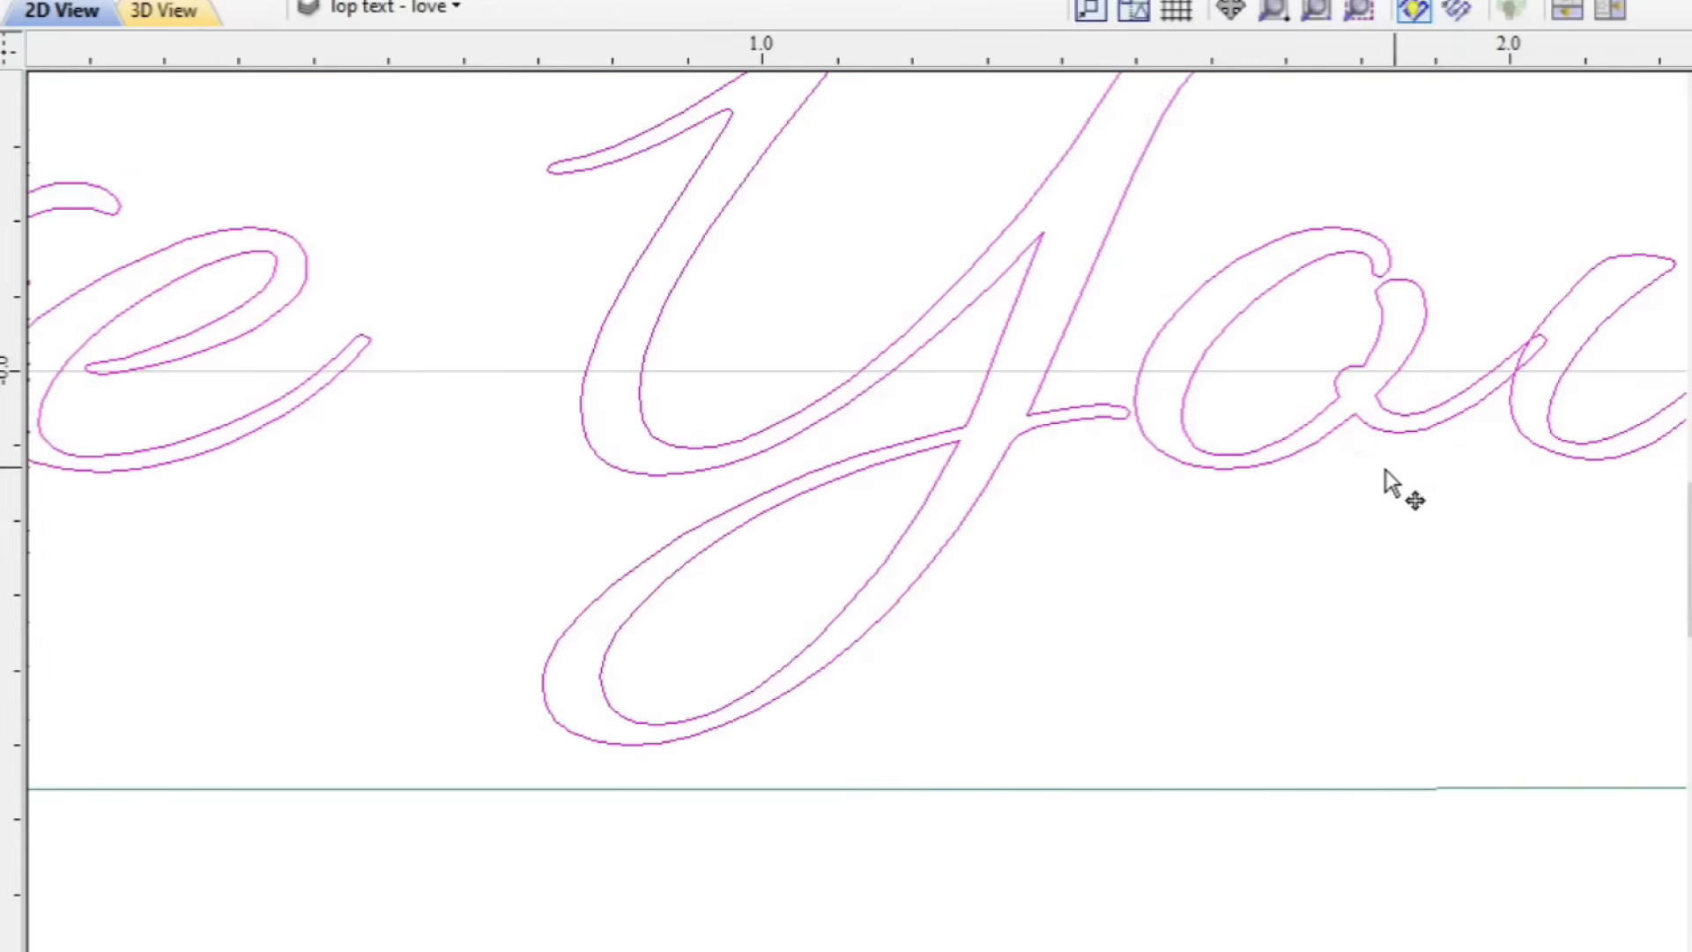
{"action": "scroll", "coordinate": [1265, 524], "scroll_direction": "down", "scroll_amount": 4}
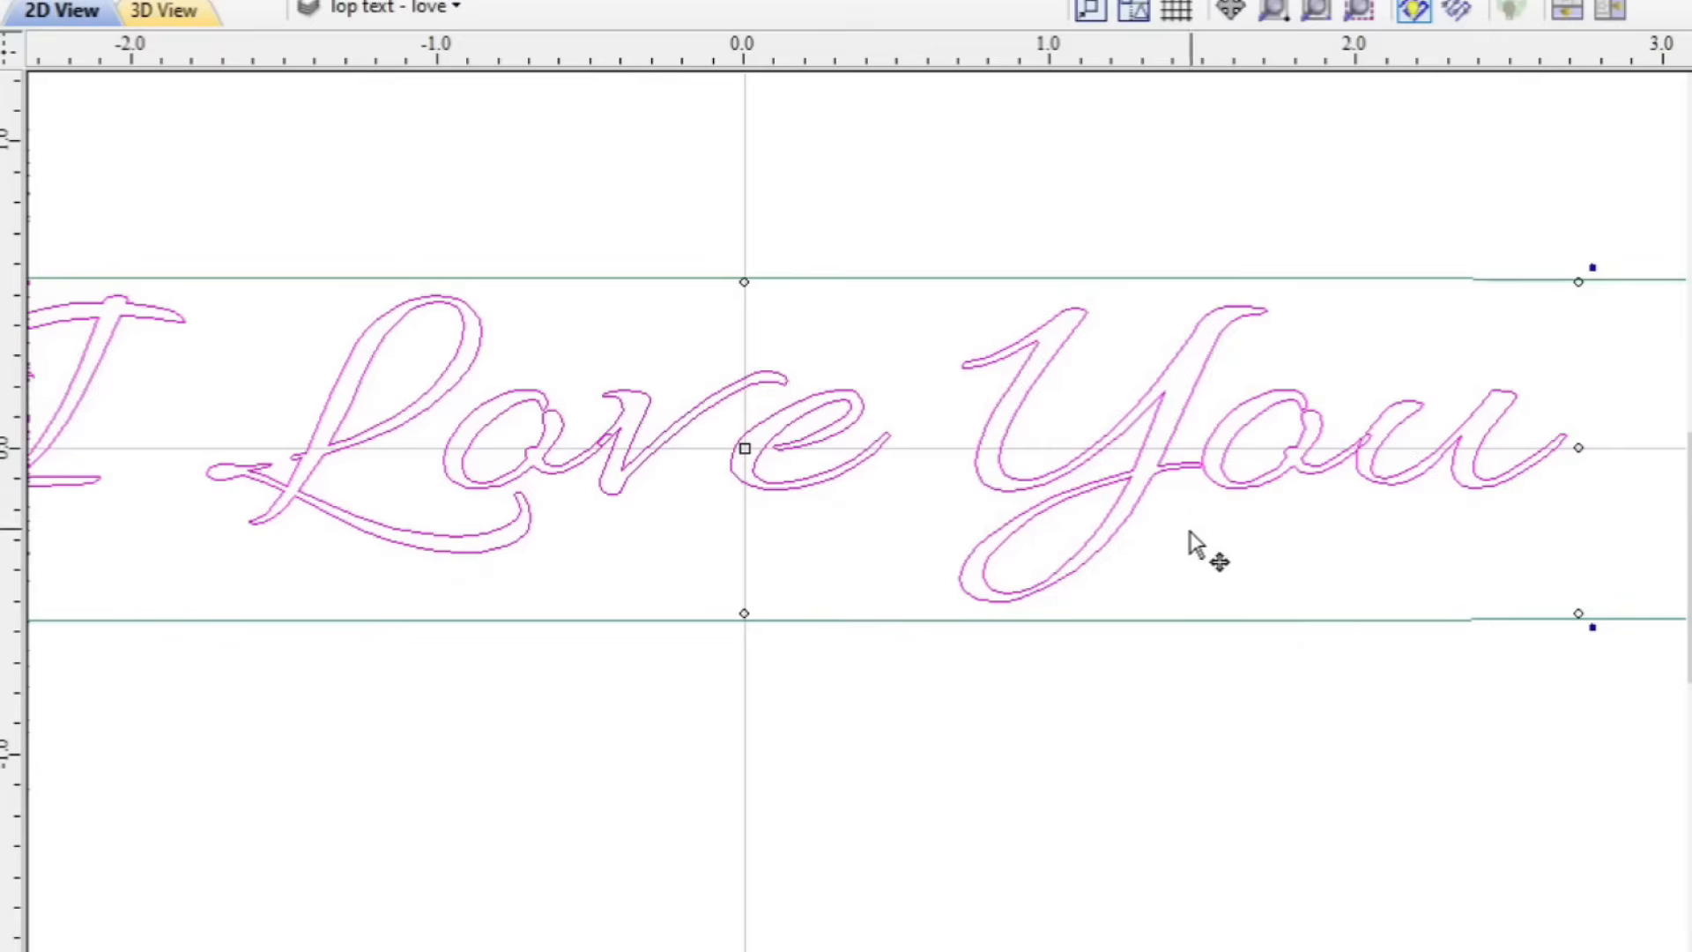
{"action": "scroll", "coordinate": [1188, 536], "scroll_direction": "down", "scroll_amount": 2}
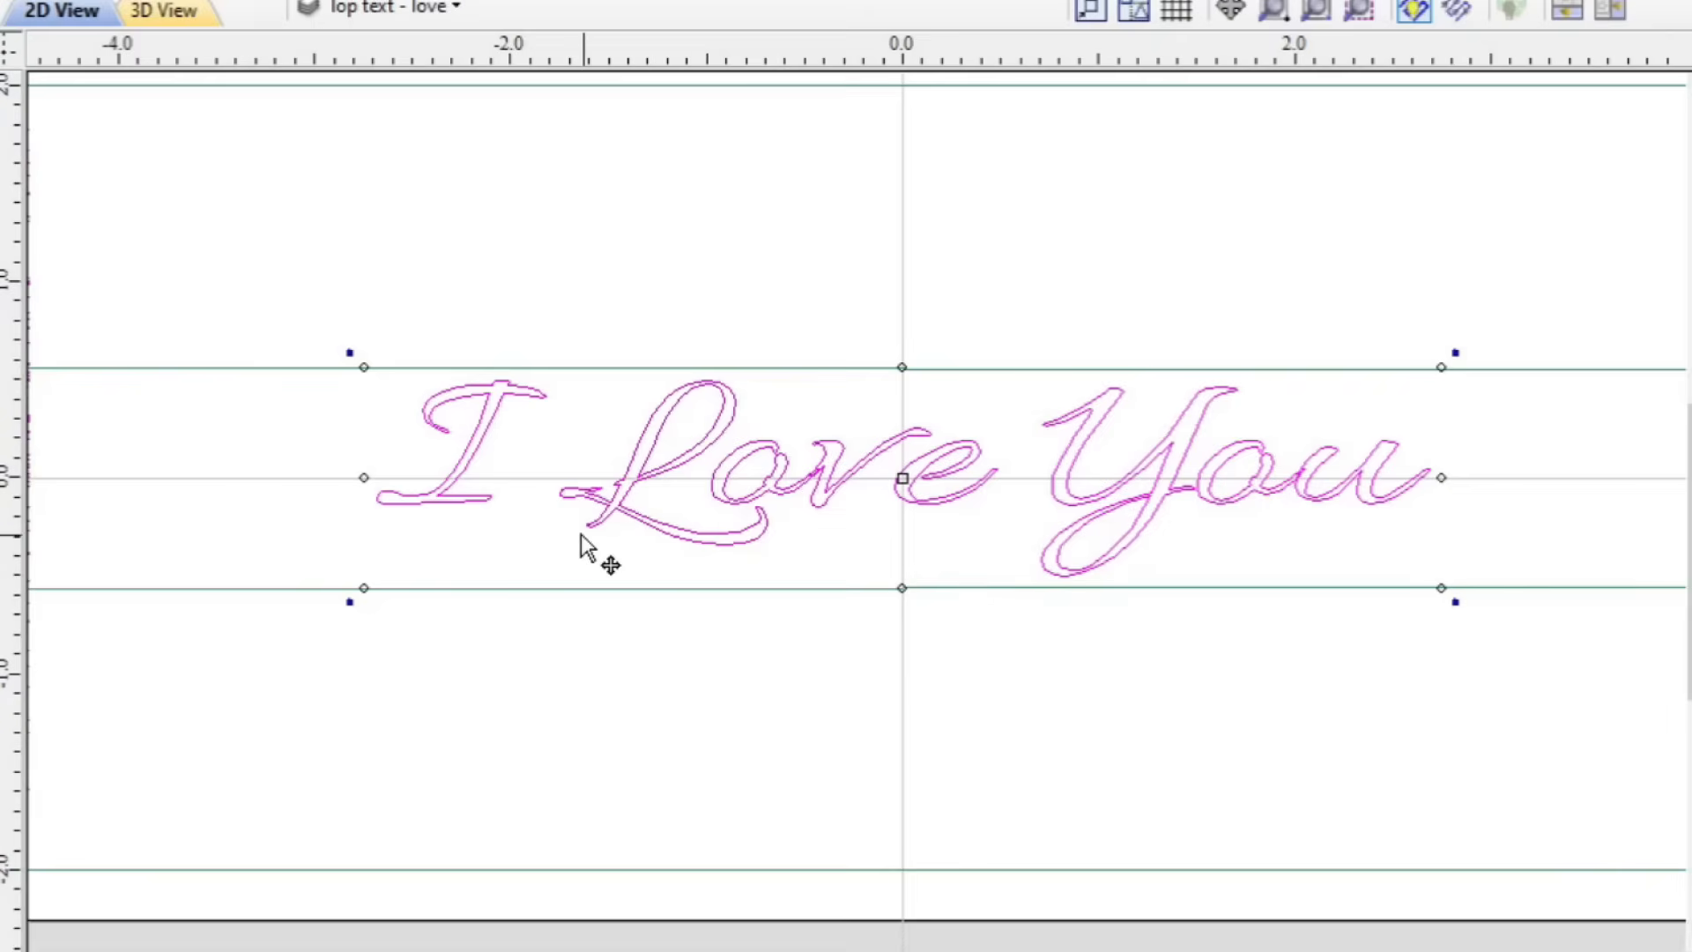
{"action": "scroll", "coordinate": [575, 527], "scroll_direction": "up", "scroll_amount": 3}
{"action": "scroll", "coordinate": [575, 527], "scroll_direction": "up", "scroll_amount": 3}
{"action": "scroll", "coordinate": [686, 425], "scroll_direction": "up", "scroll_amount": 2}
{"action": "key", "text": "ctrl"}
{"action": "scroll", "coordinate": [739, 300], "scroll_direction": "down", "scroll_amount": 2}
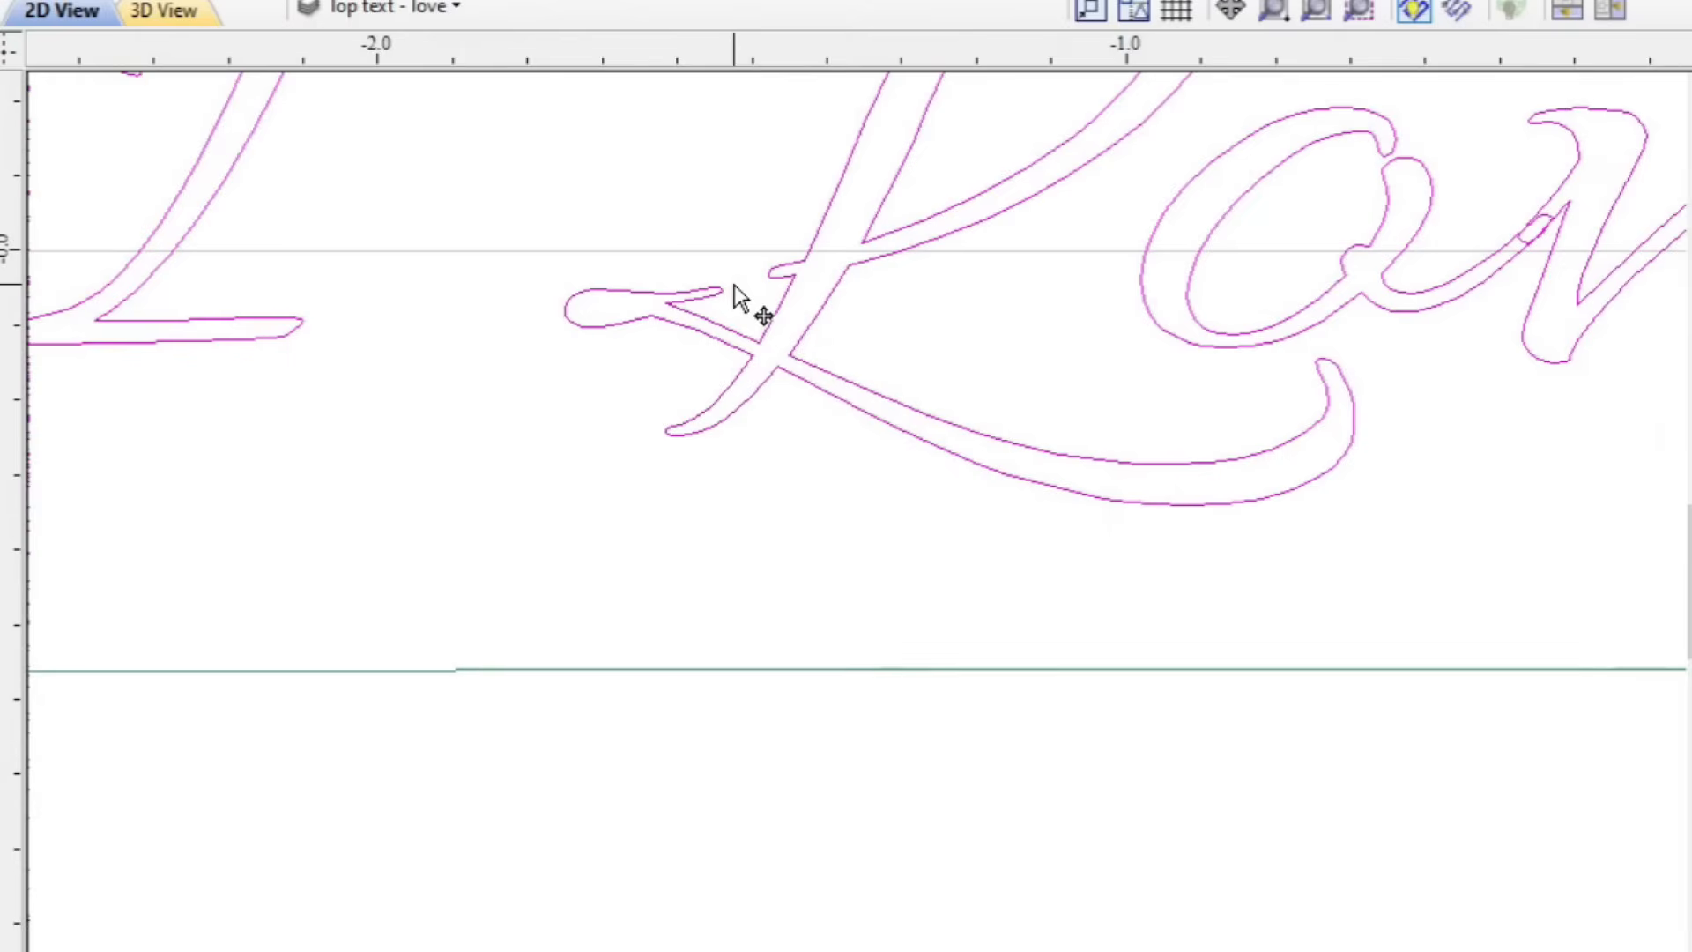
{"action": "scroll", "coordinate": [734, 287], "scroll_direction": "down", "scroll_amount": 2}
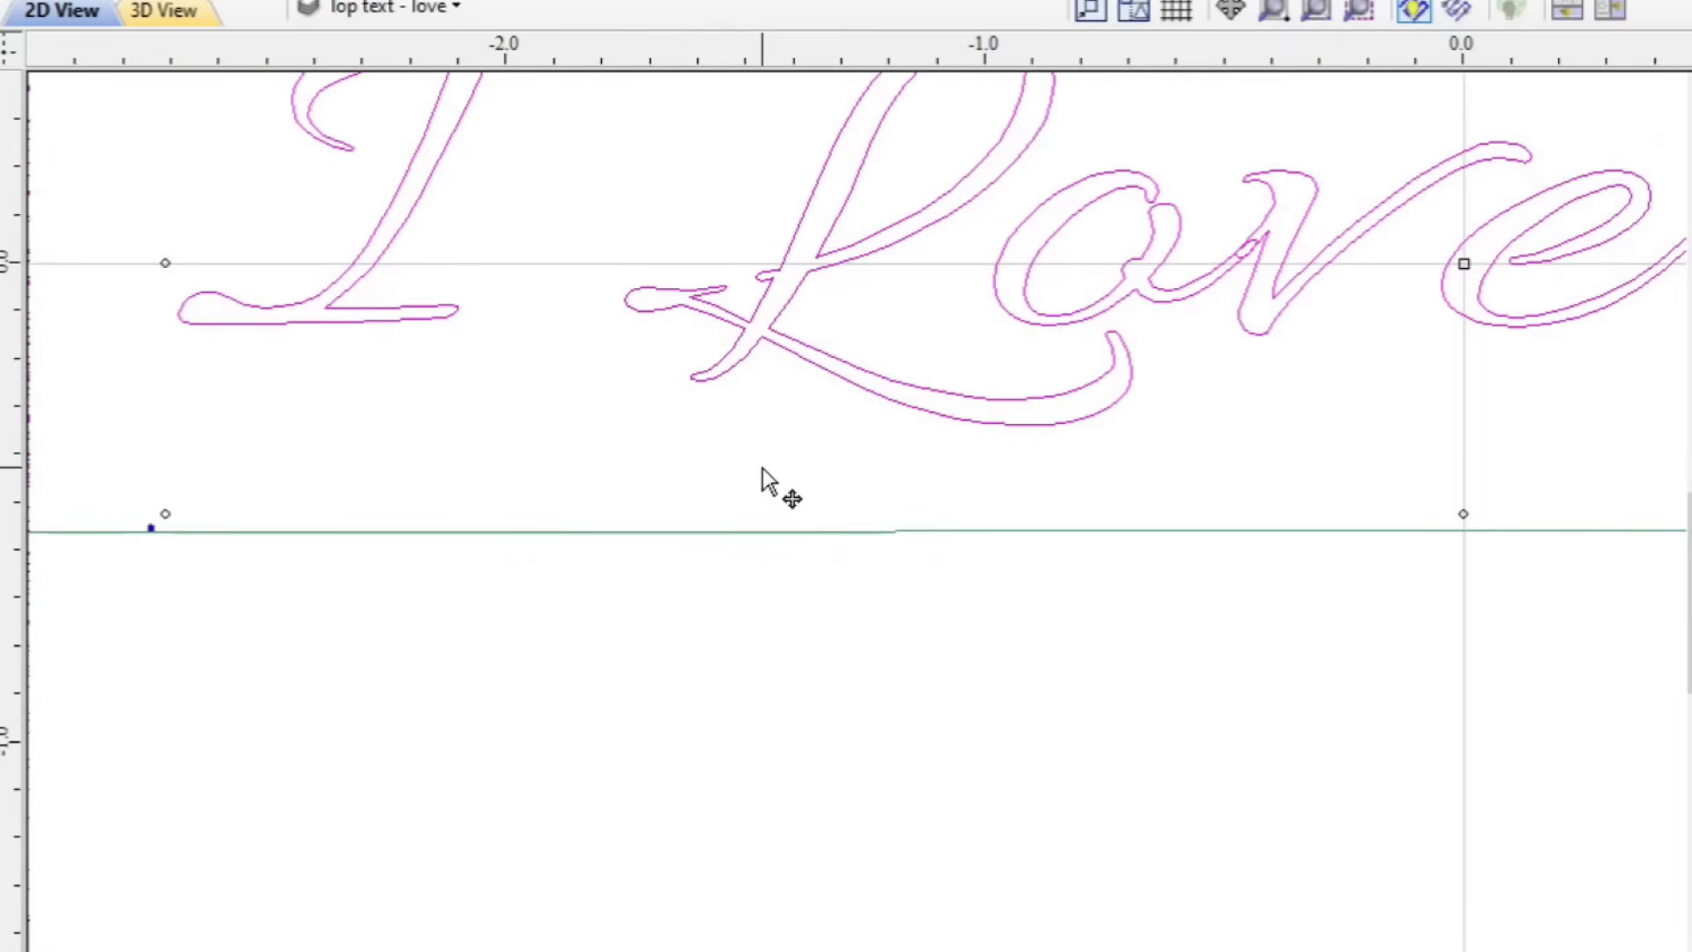
{"action": "scroll", "coordinate": [793, 471], "scroll_direction": "down", "scroll_amount": 2}
{"action": "middle_click_drag", "start_coordinate": [794, 468], "coordinate": [782, 573]}
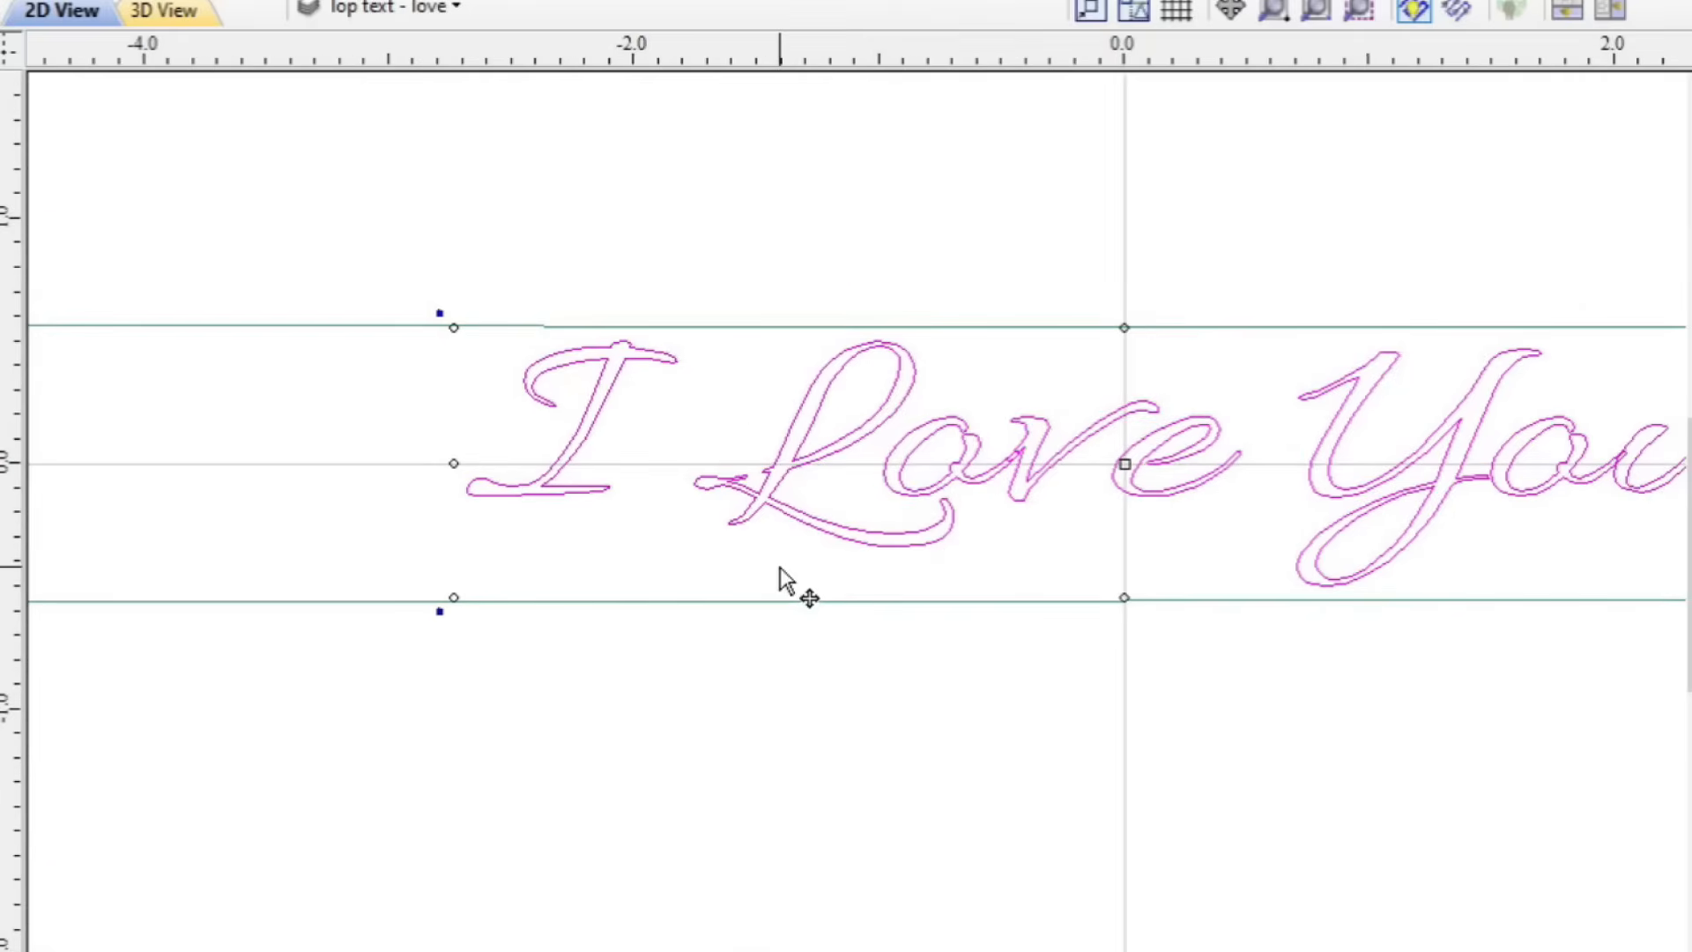
Step: Weld the "I Love You" text into curves, replacing the original objects, and clear the selection
{"action": "scroll", "coordinate": [791, 520], "scroll_direction": "down", "scroll_amount": 1}
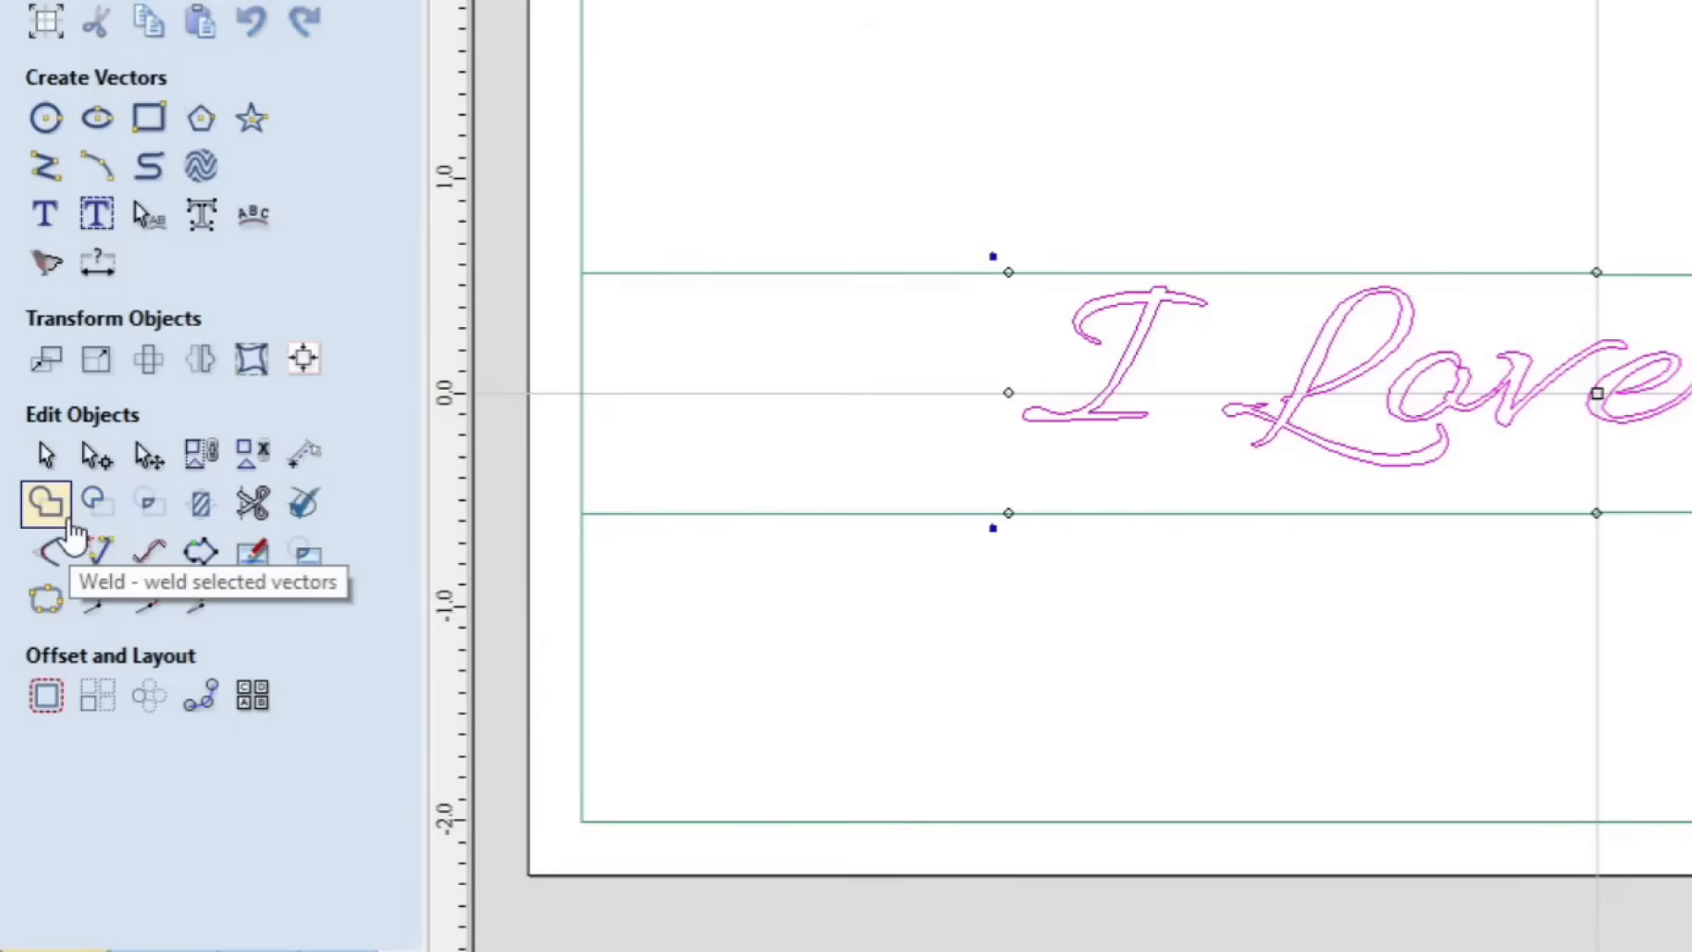
{"action": "left_click", "coordinate": [49, 507]}
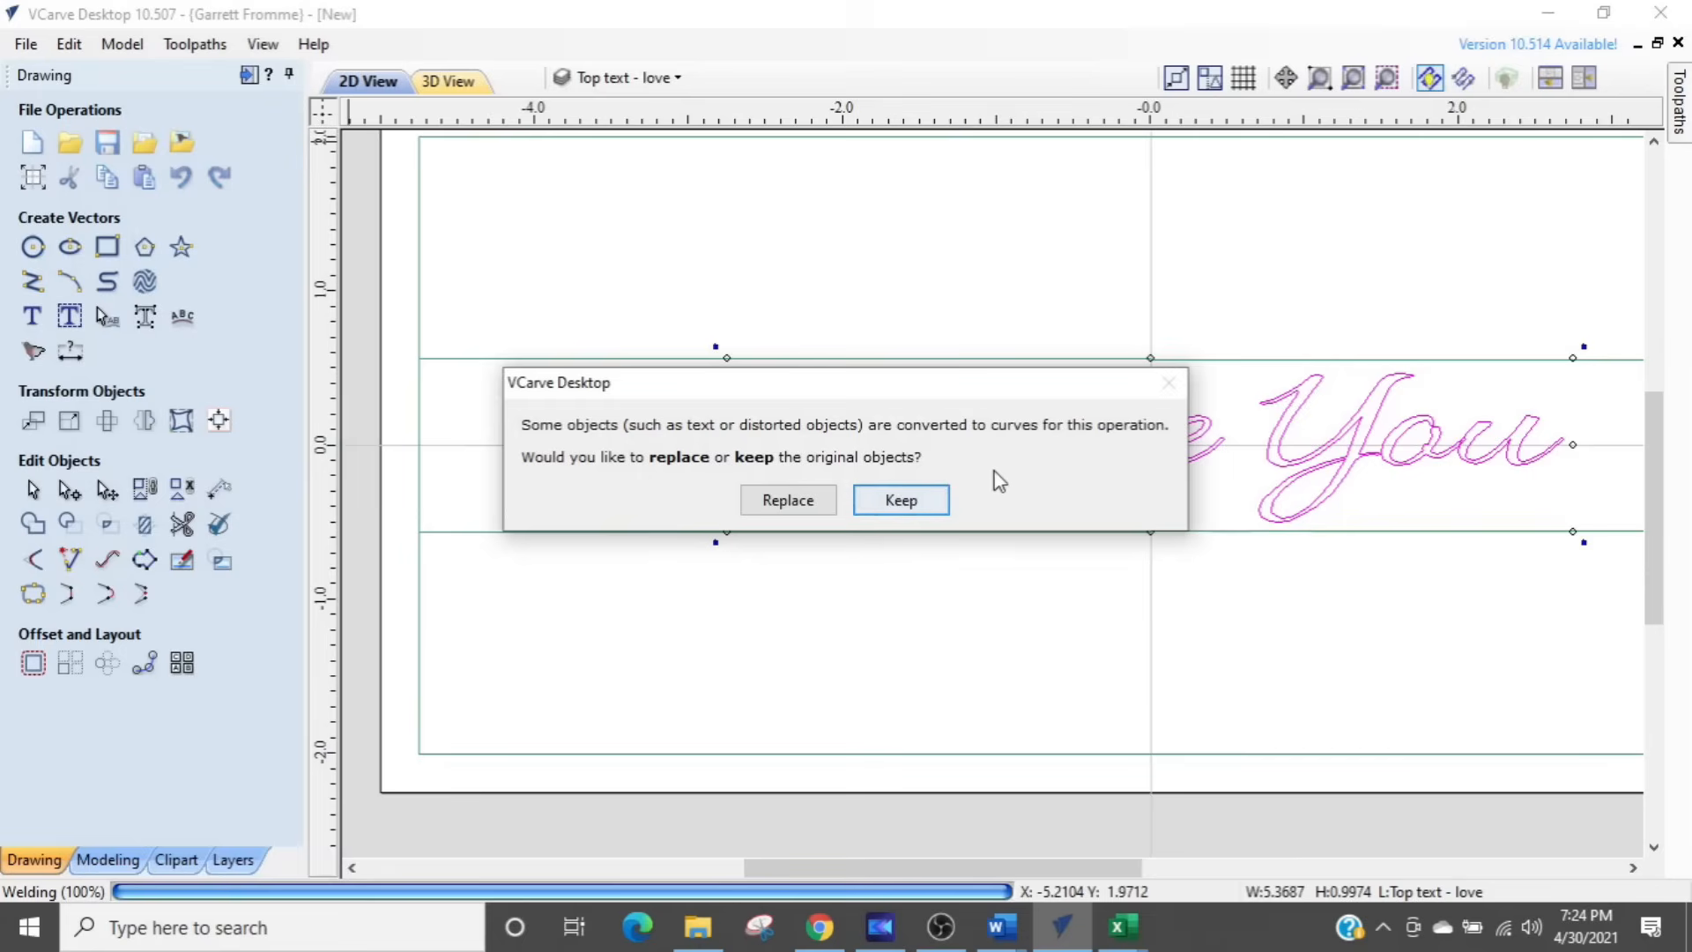
{"action": "left_click", "coordinate": [793, 500]}
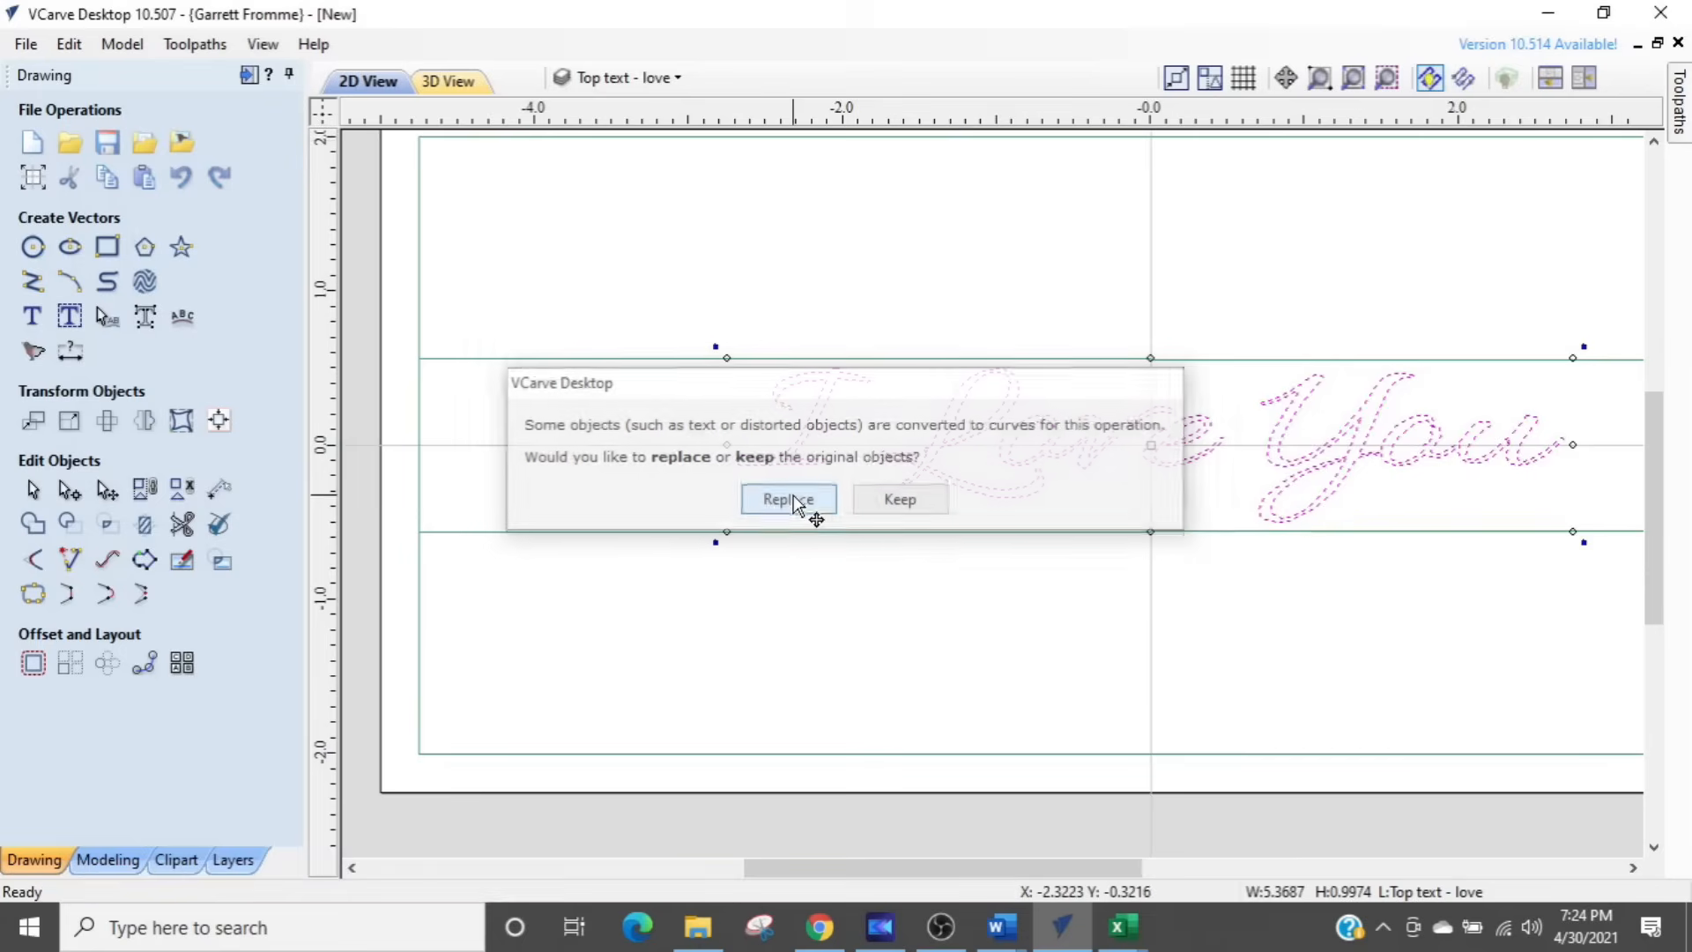
{"action": "left_click", "coordinate": [1069, 592]}
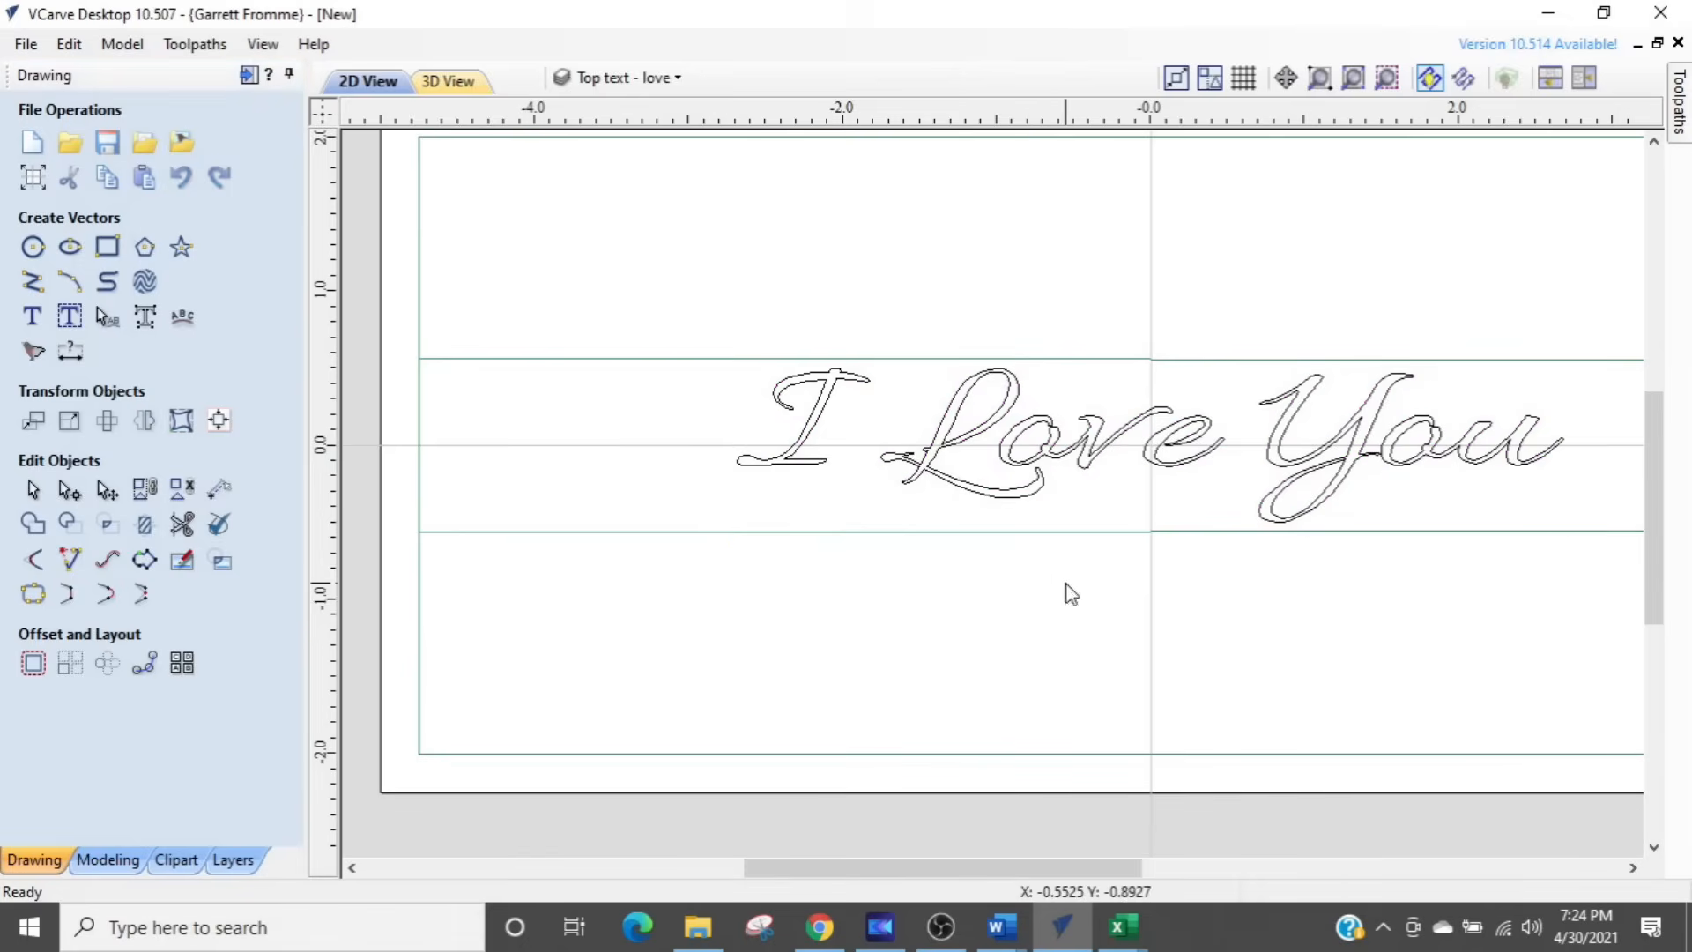
Step: Check the welded L and I as individual vectors and inspect the left flourish of the L
{"action": "left_click", "coordinate": [992, 490]}
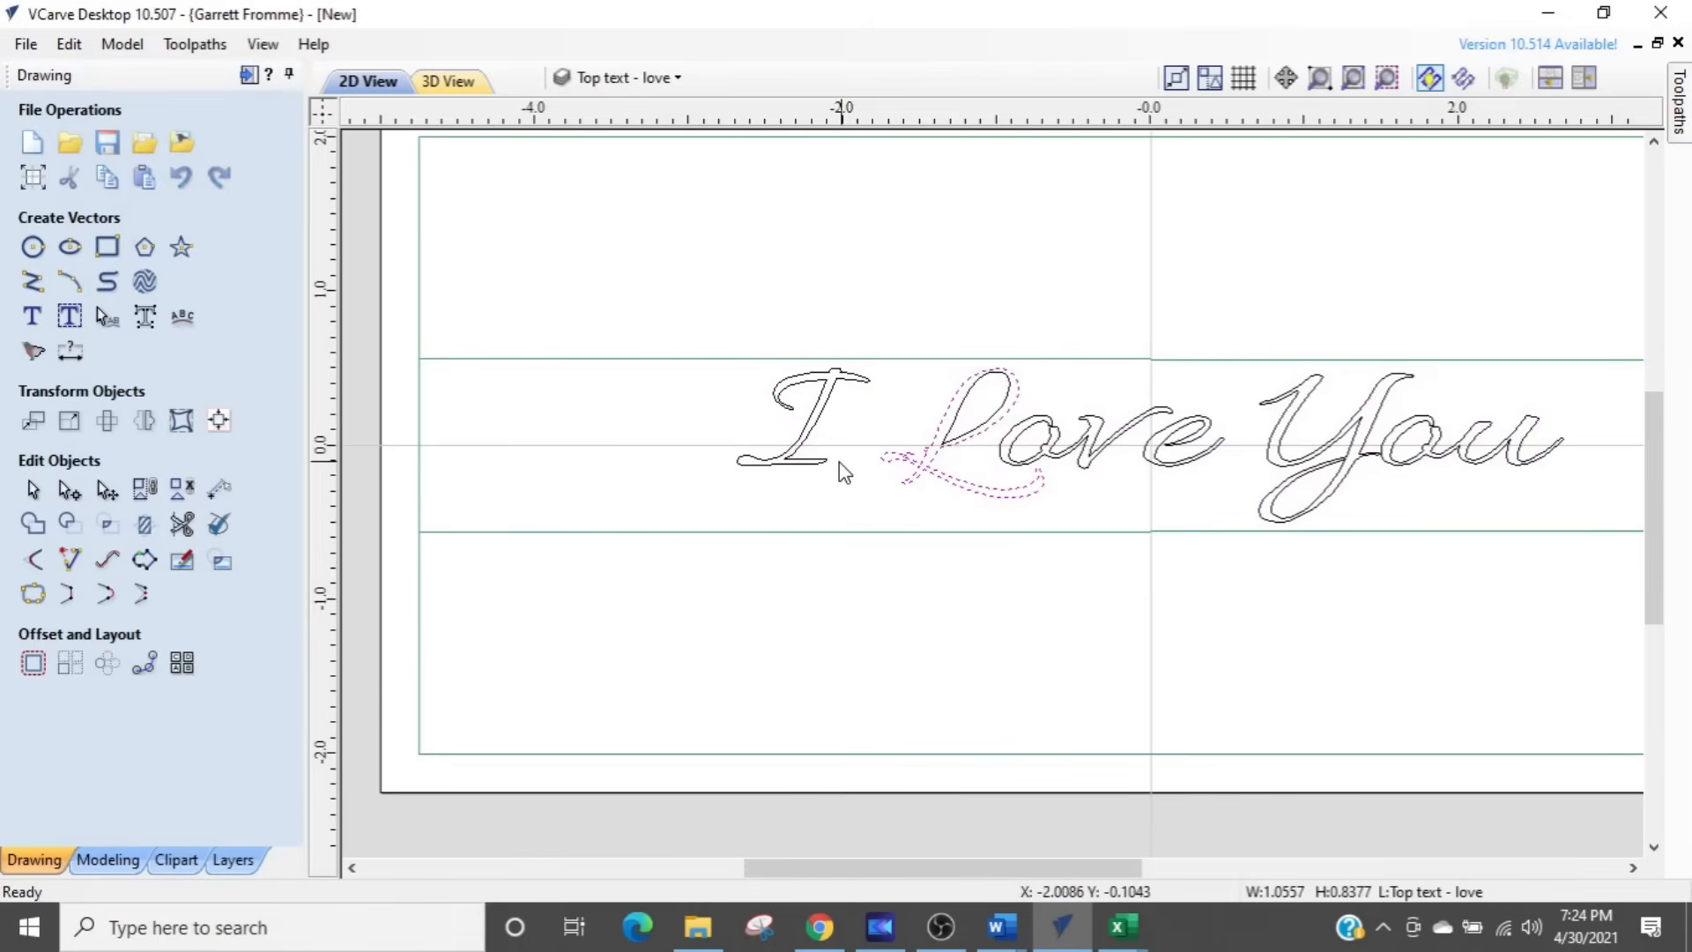
{"action": "left_click", "coordinate": [811, 434]}
{"action": "scroll", "coordinate": [858, 522], "scroll_direction": "up", "scroll_amount": 3}
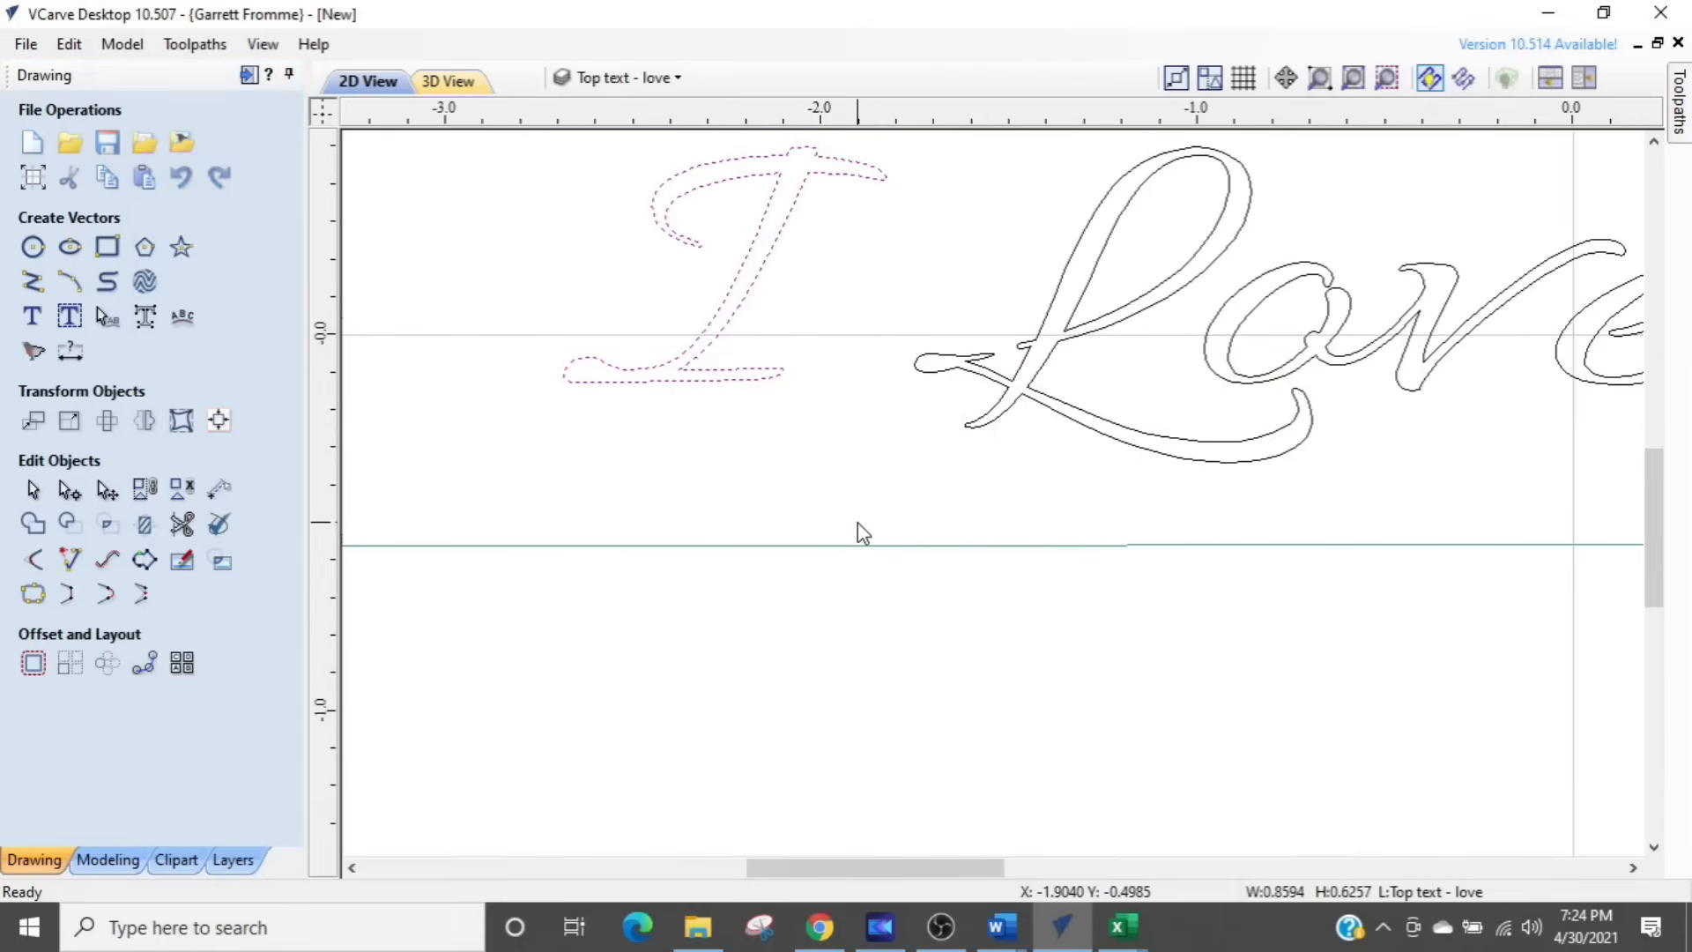
{"action": "middle_click_drag", "start_coordinate": [858, 522], "coordinate": [696, 823]}
{"action": "left_click", "coordinate": [825, 742]}
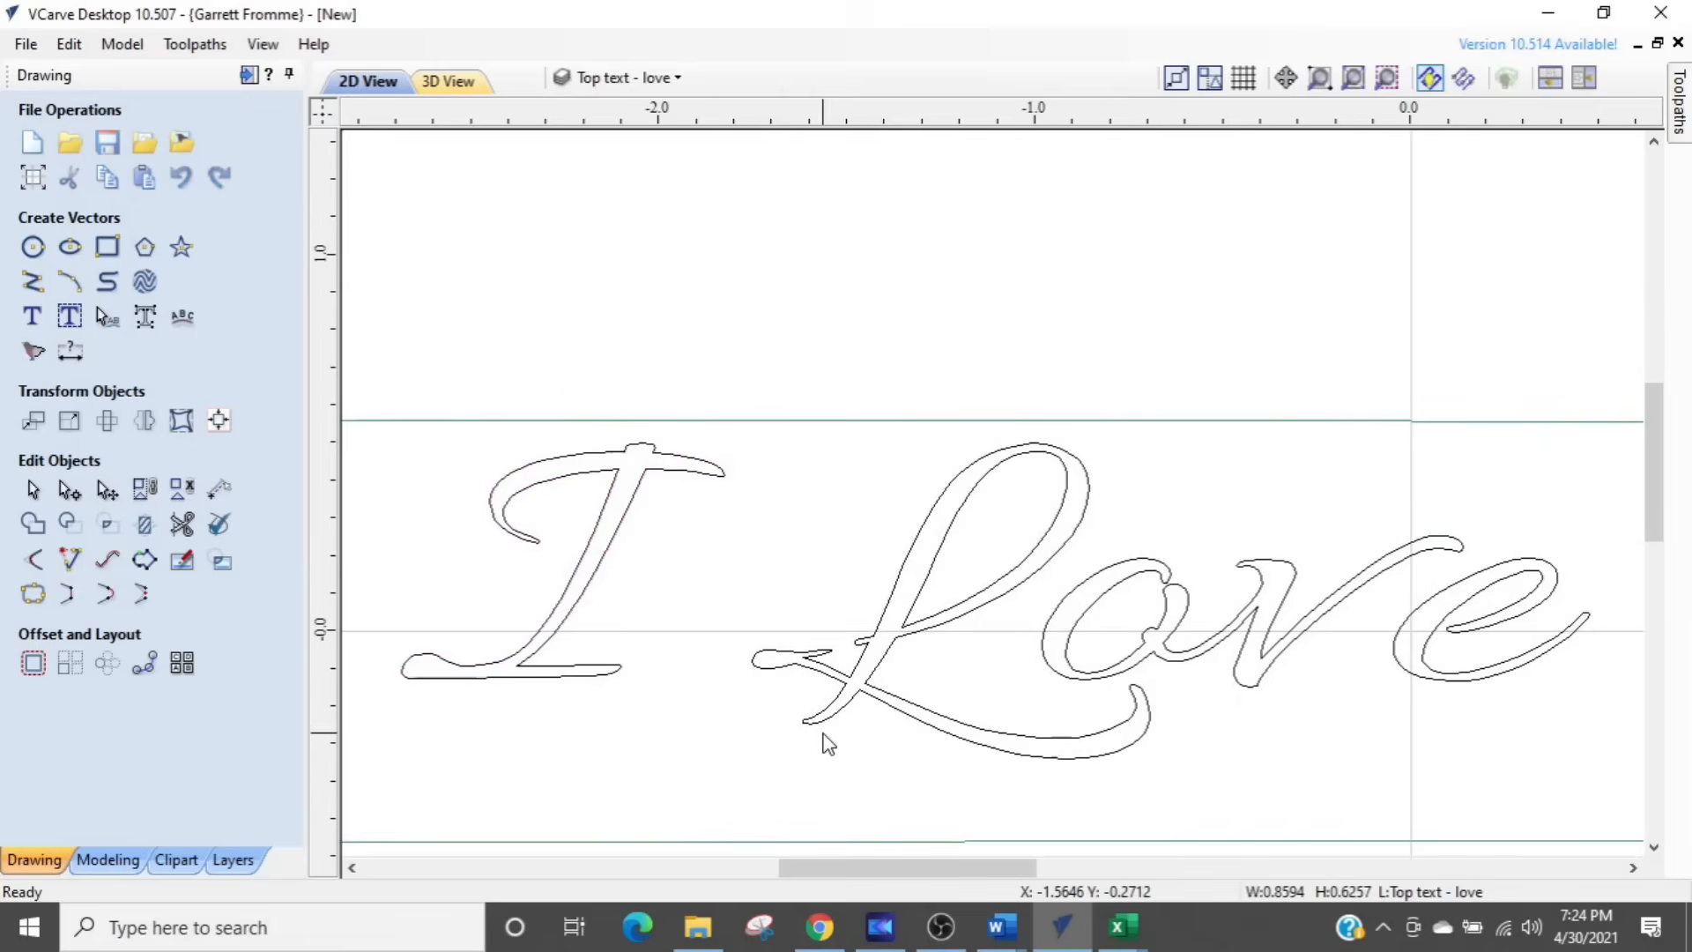
{"action": "scroll", "coordinate": [826, 731], "scroll_direction": "up", "scroll_amount": 3}
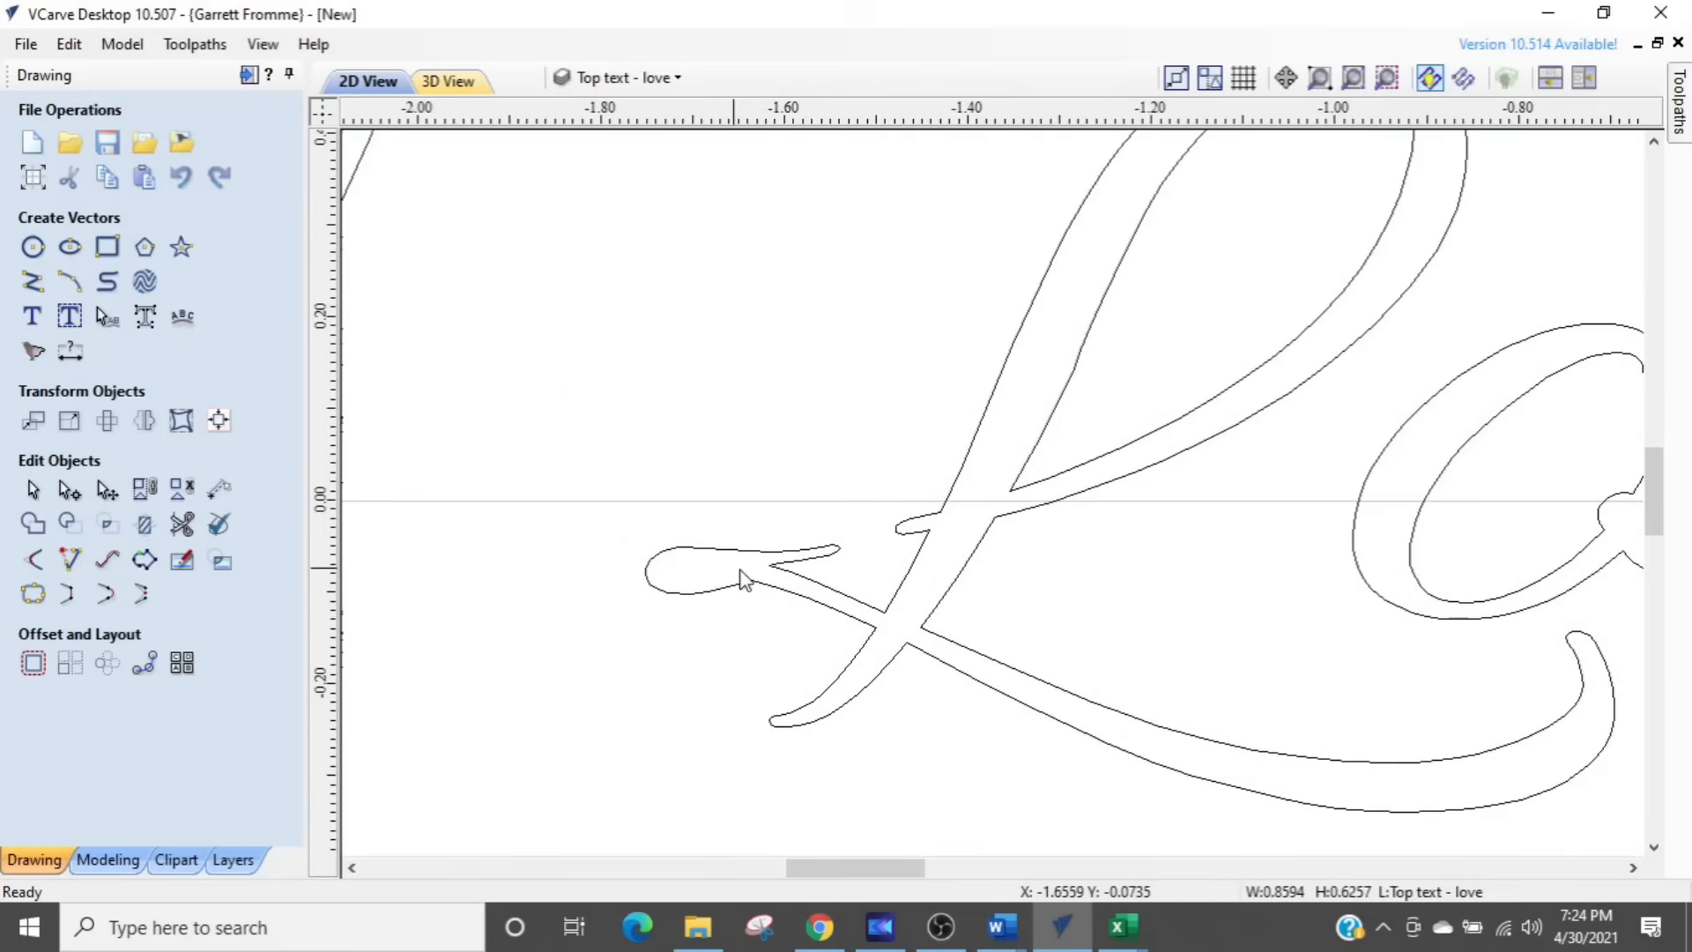
{"action": "scroll", "coordinate": [847, 559], "scroll_direction": "up", "scroll_amount": 2}
{"action": "scroll", "coordinate": [849, 558], "scroll_direction": "down", "scroll_amount": 3}
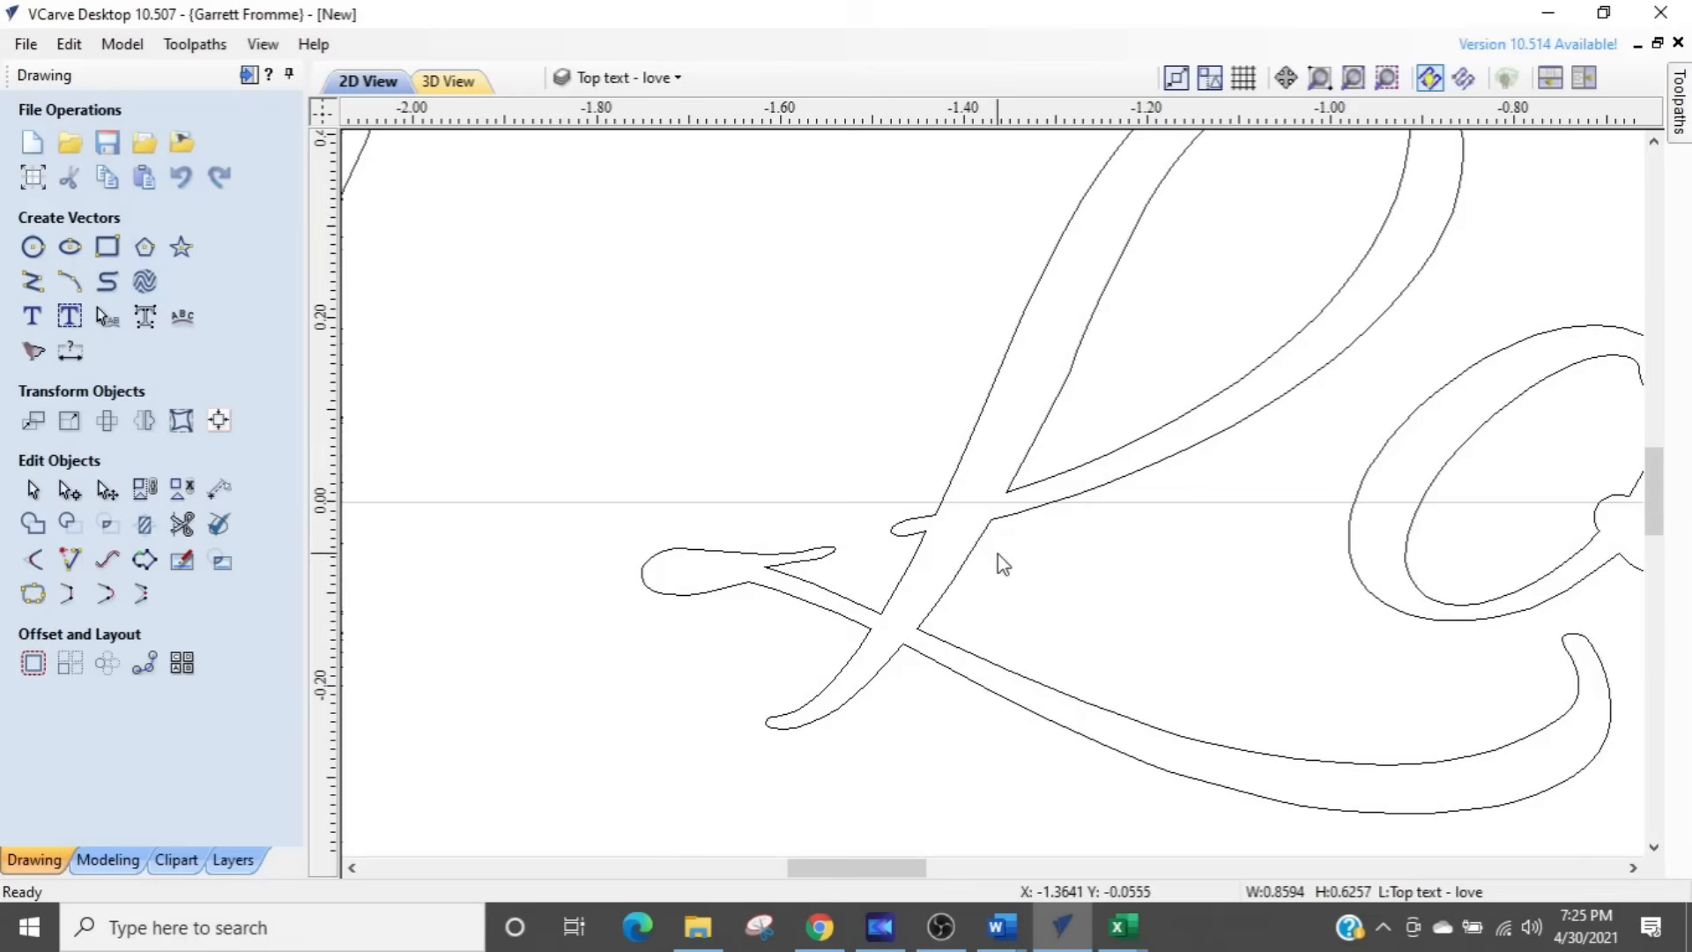
Step: Start a three-point arc across the gap in the L's left flourish, from X -1.6464, Y -0.0544 to X -1.431, Y -0.0133
{"action": "scroll", "coordinate": [712, 562], "scroll_direction": "up", "scroll_amount": 2}
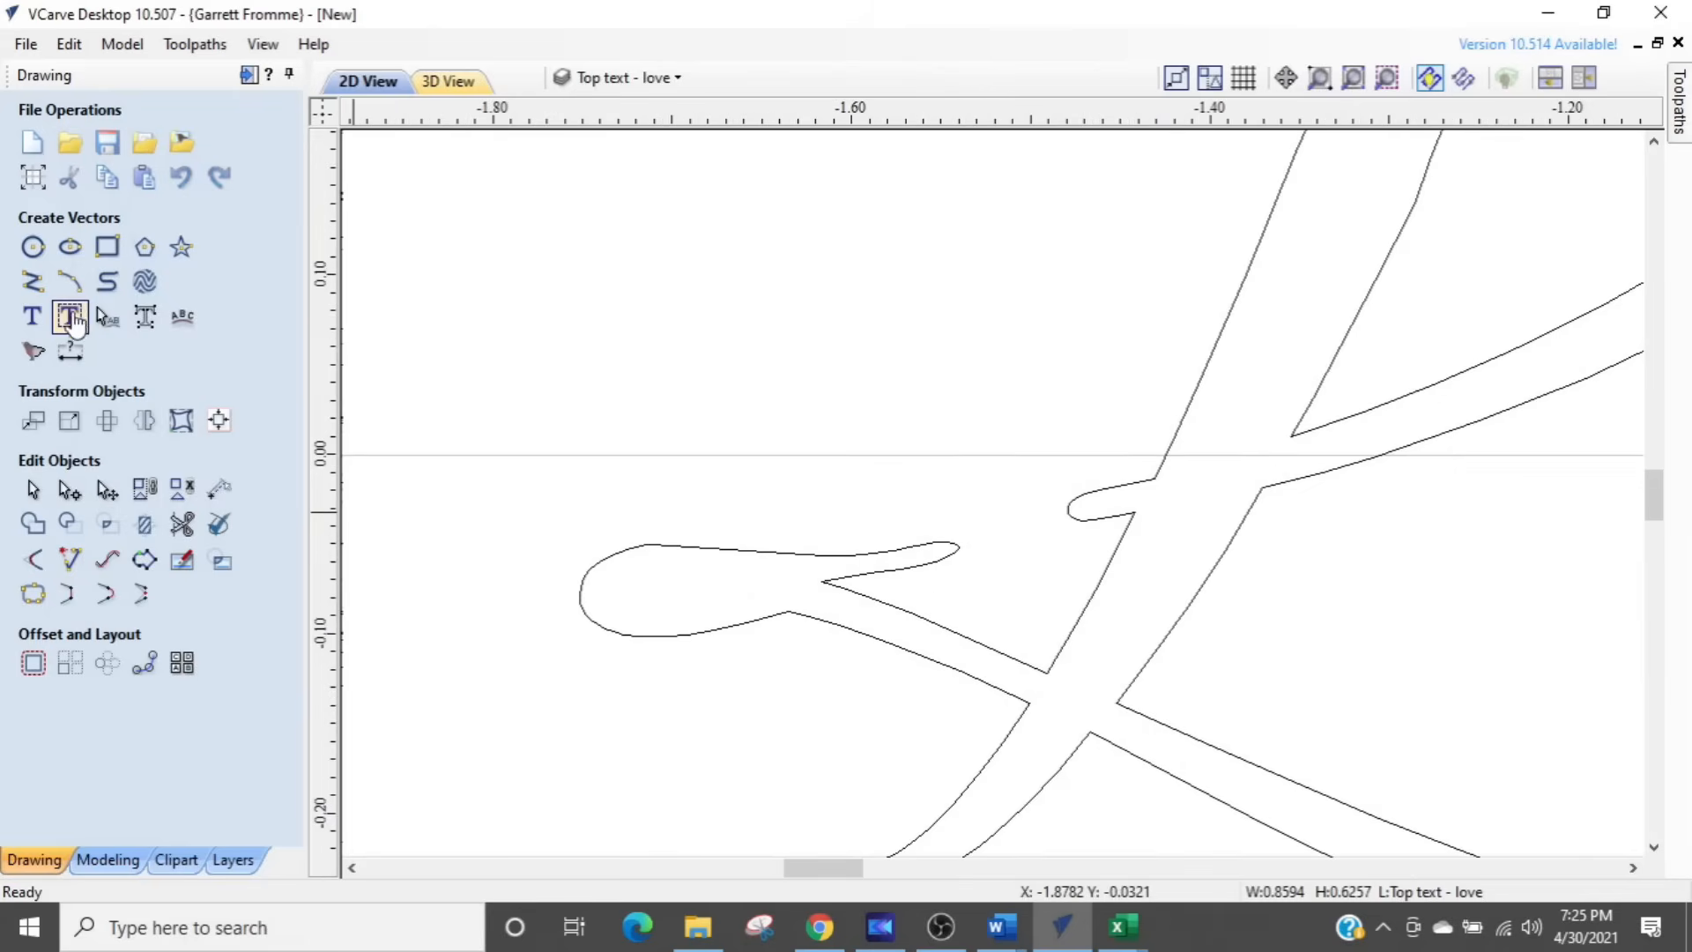
{"action": "left_click", "coordinate": [70, 284]}
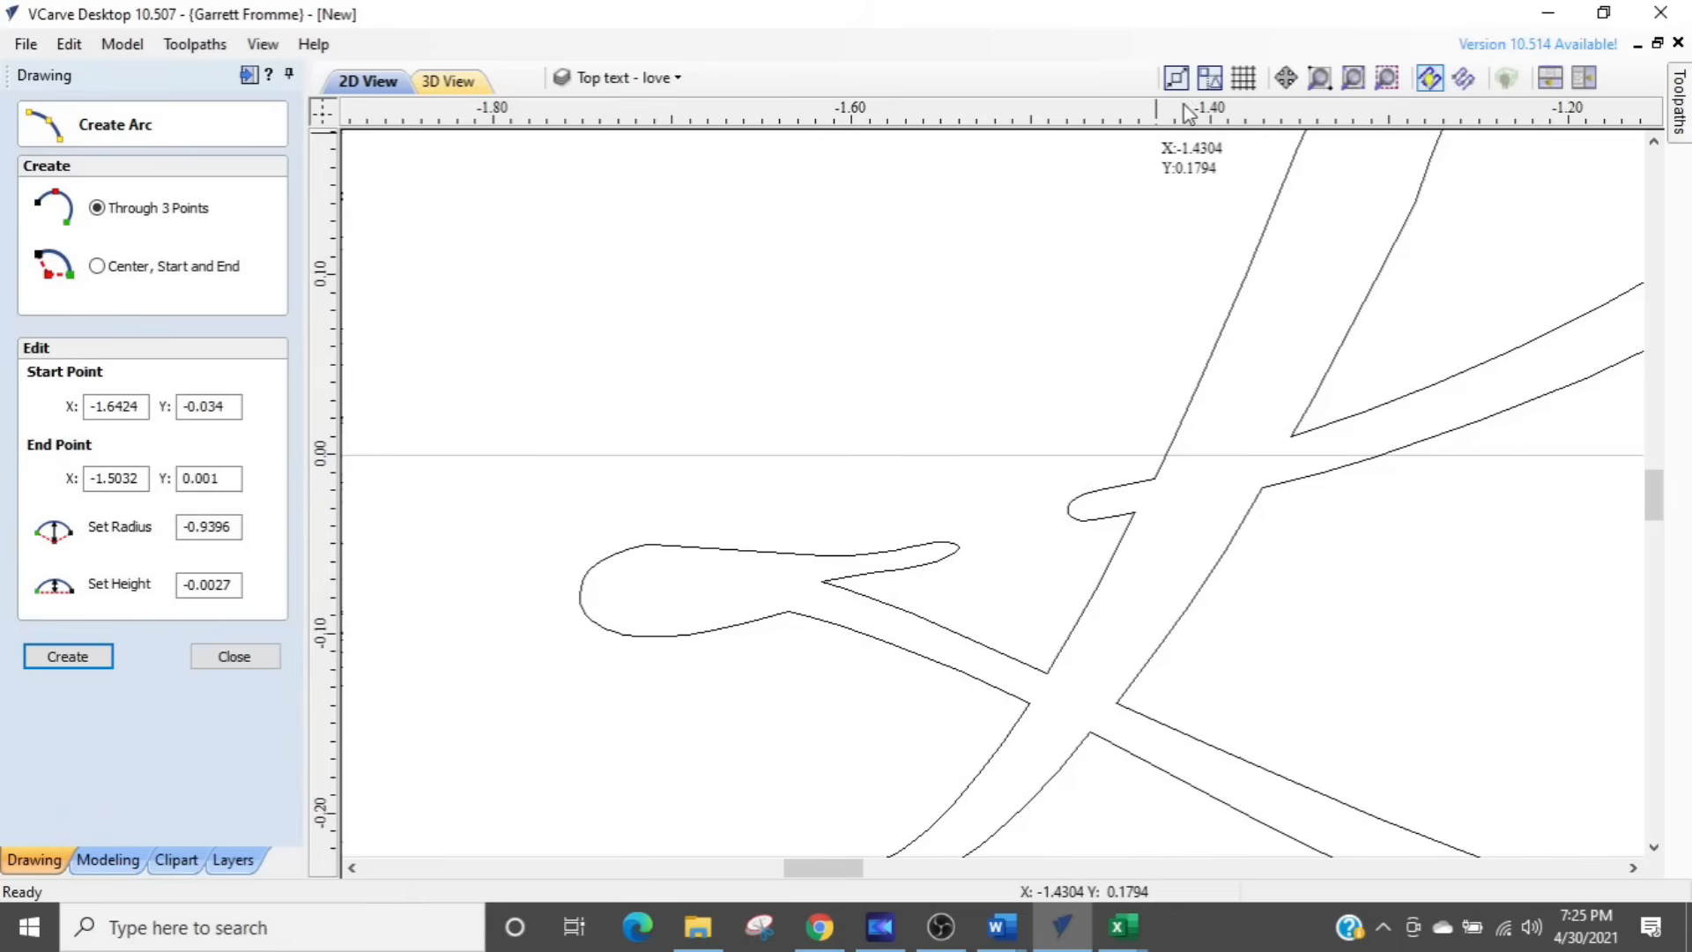
{"action": "left_click", "coordinate": [770, 553]}
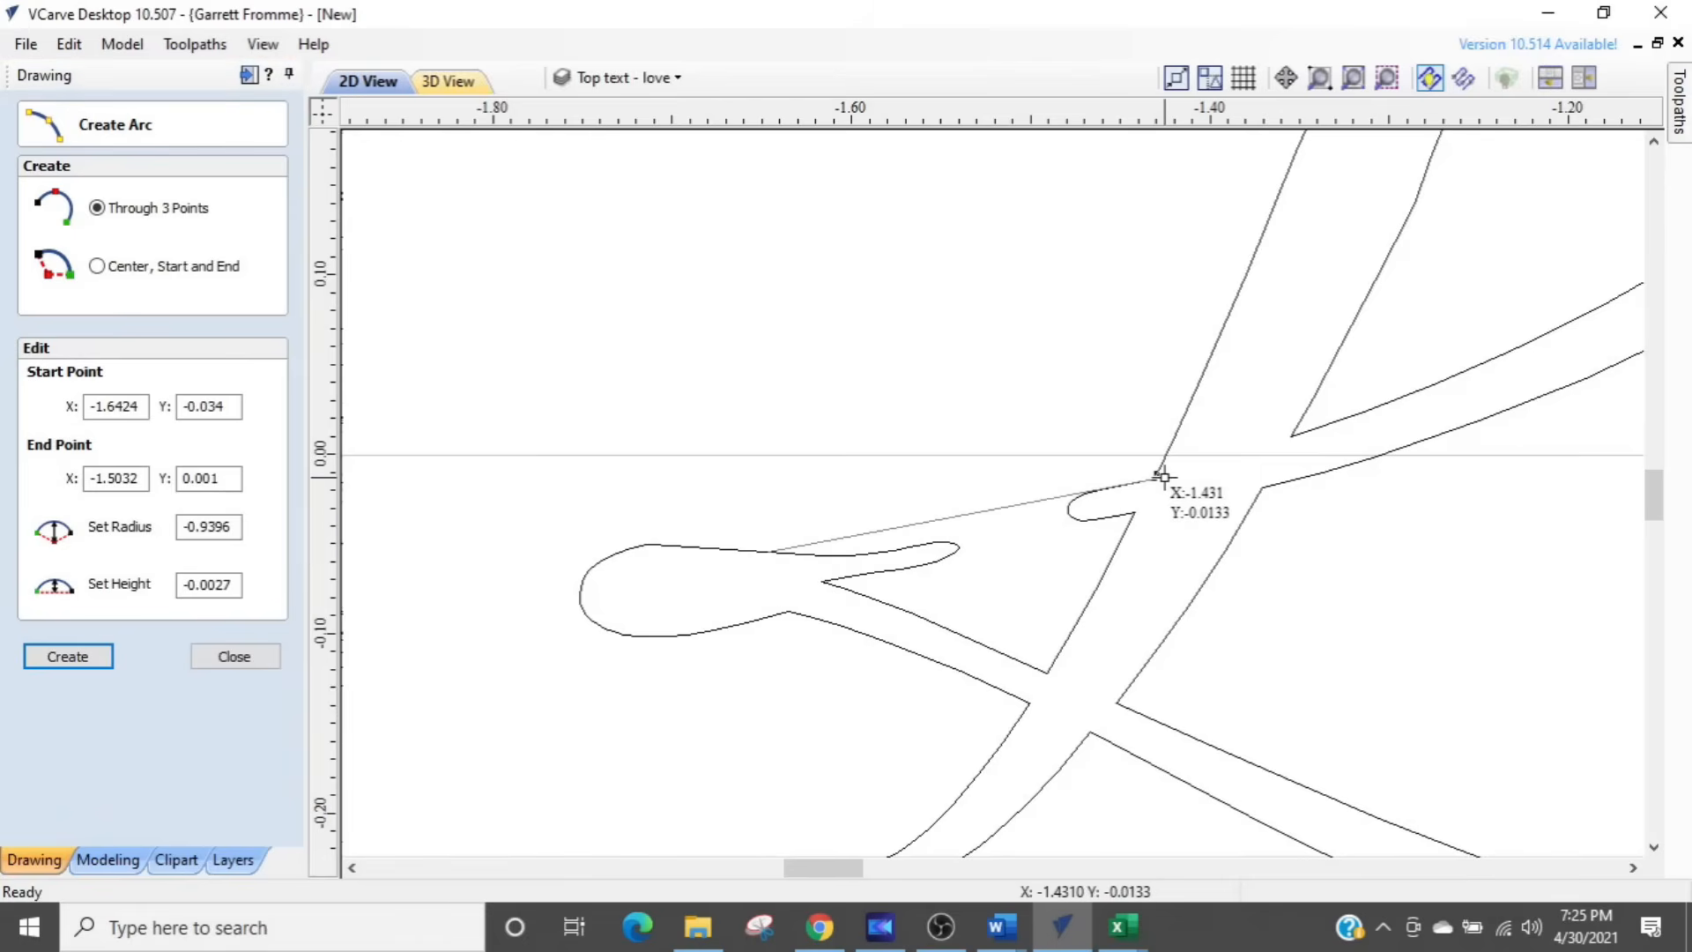
{"action": "scroll", "coordinate": [1164, 476], "scroll_direction": "up", "scroll_amount": 3}
{"action": "left_click", "coordinate": [1135, 481]}
{"action": "scroll", "coordinate": [636, 581], "scroll_direction": "down", "scroll_amount": 2}
{"action": "middle_click_drag", "start_coordinate": [635, 582], "coordinate": [1109, 466]}
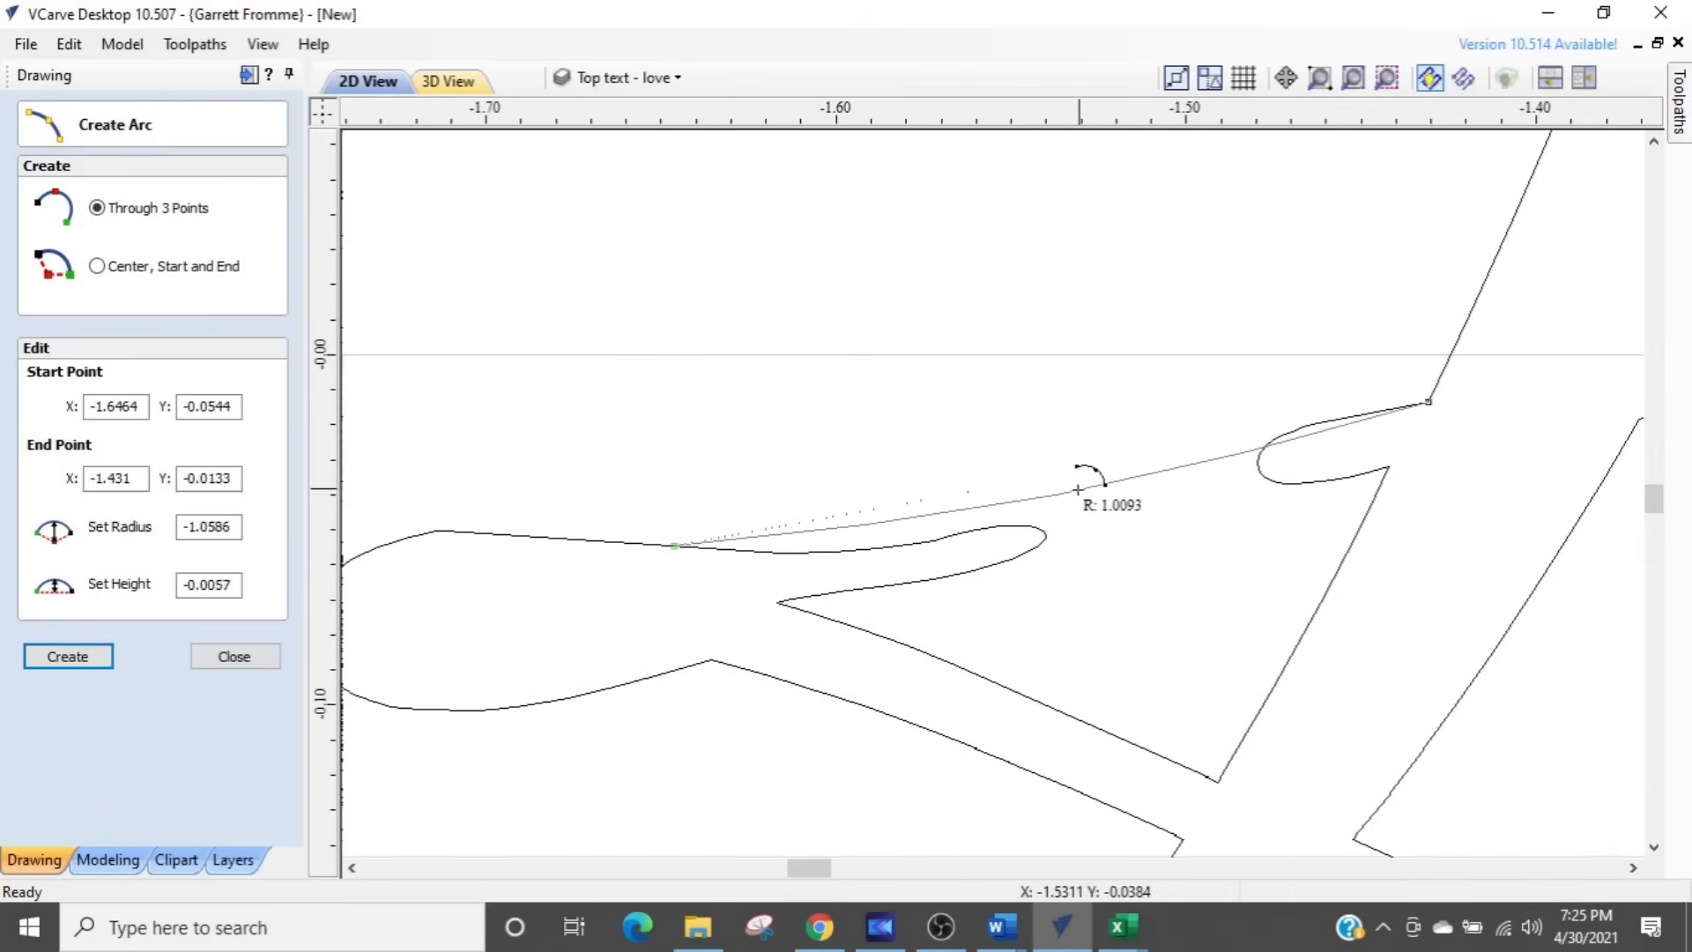
Step: Complete the upper arc across the gap with its third point at a radius of about 1.11 inches, temporarily disabling snapping
{"action": "scroll", "coordinate": [1078, 486], "scroll_direction": "down", "scroll_amount": 2}
{"action": "middle_click_drag", "start_coordinate": [1078, 486], "coordinate": [878, 491]}
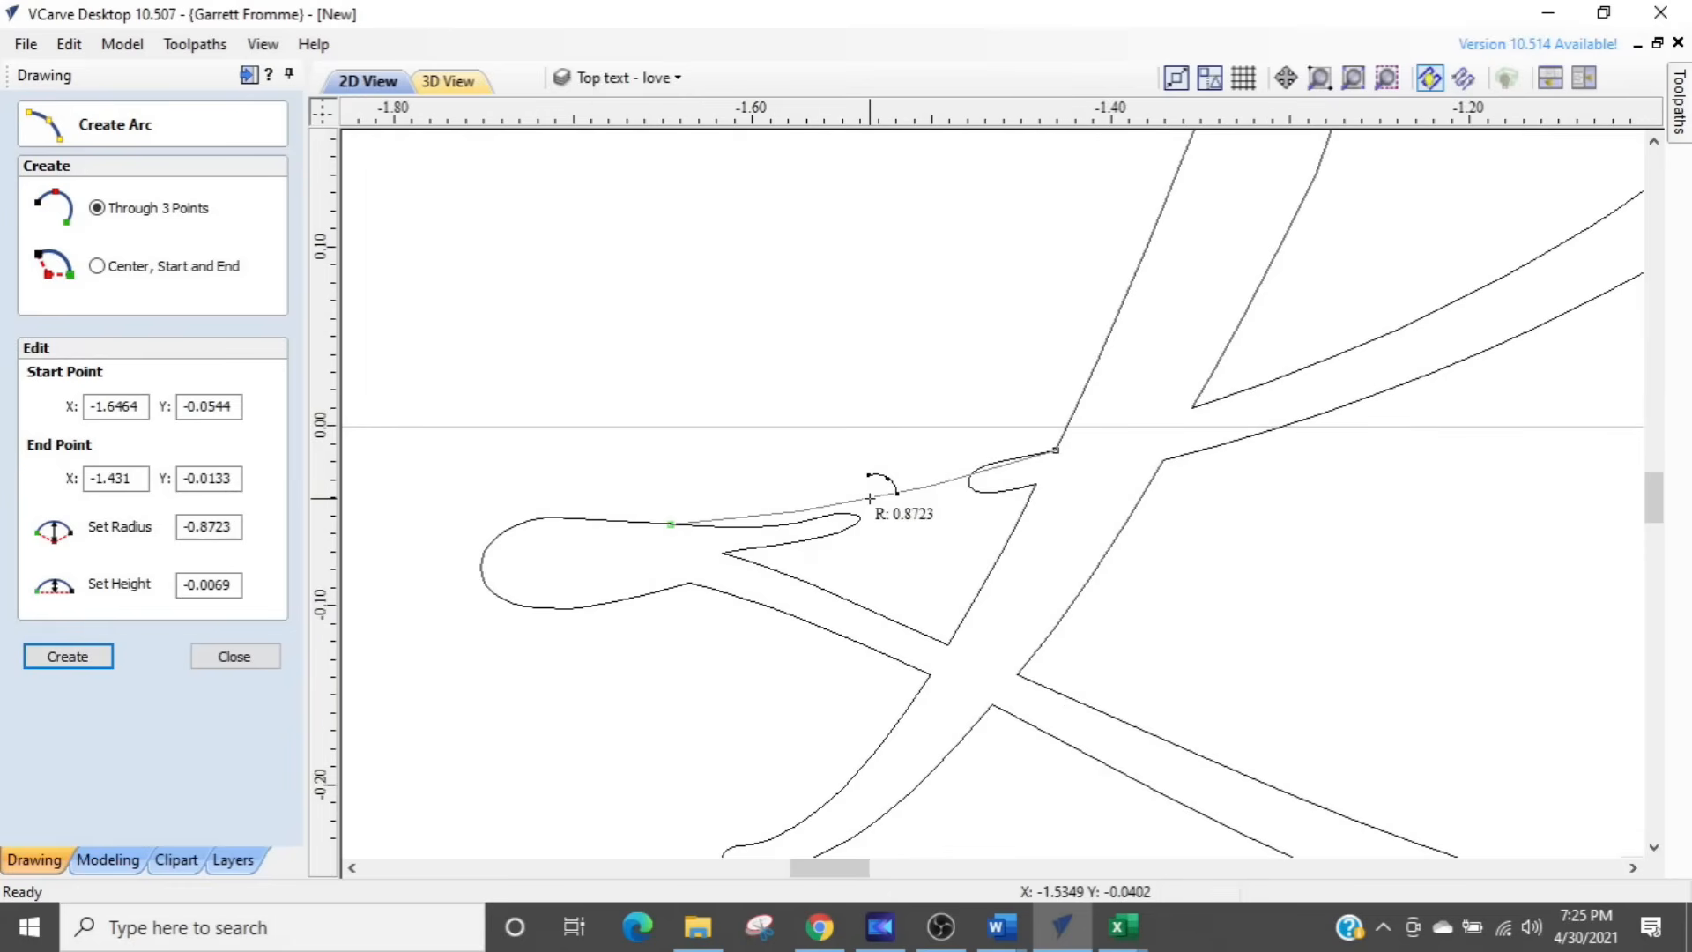
{"action": "left_click", "coordinate": [1176, 78]}
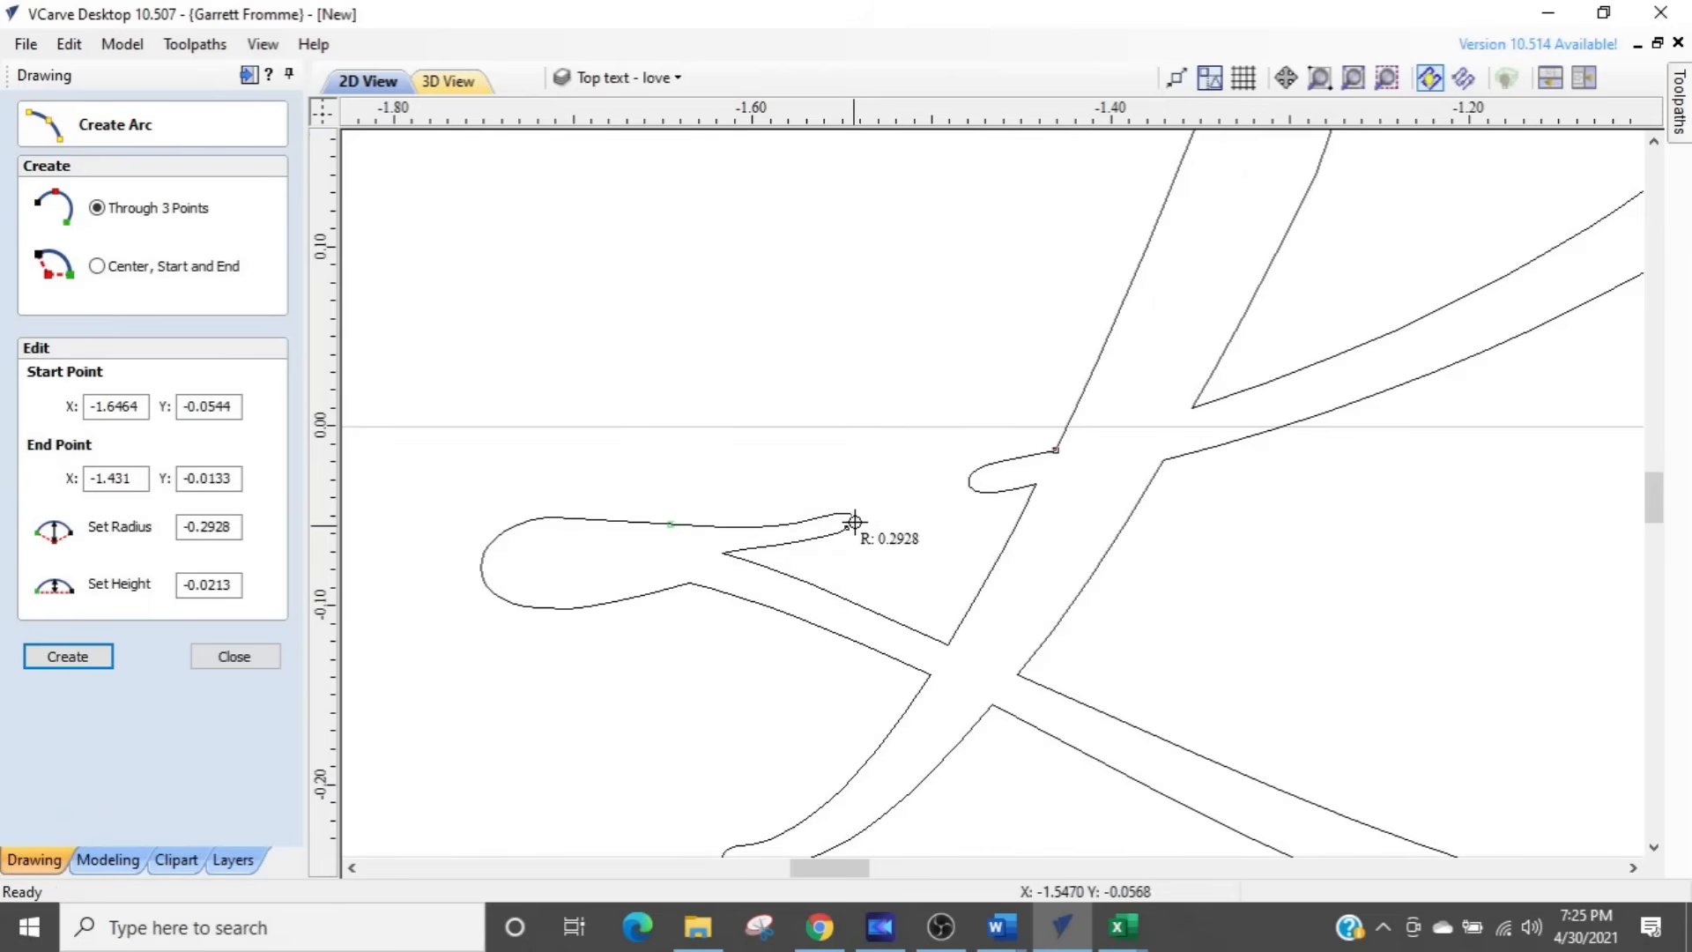
{"action": "left_click", "coordinate": [1210, 77]}
{"action": "left_click", "coordinate": [1054, 450]}
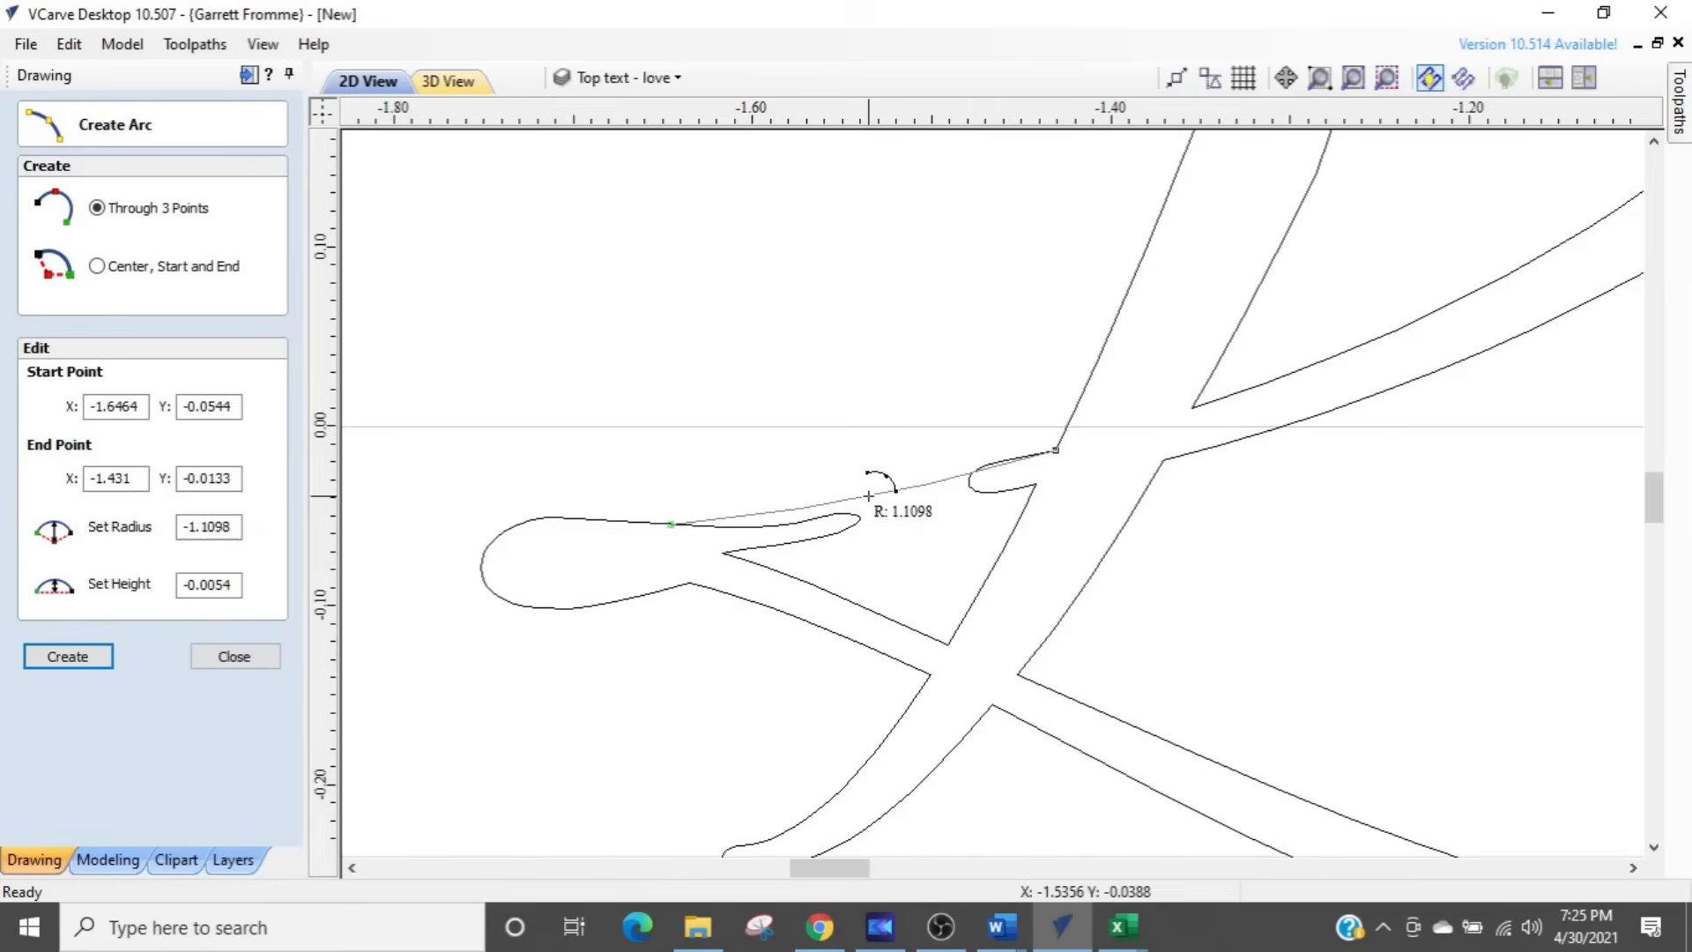
{"action": "left_click", "coordinate": [868, 496]}
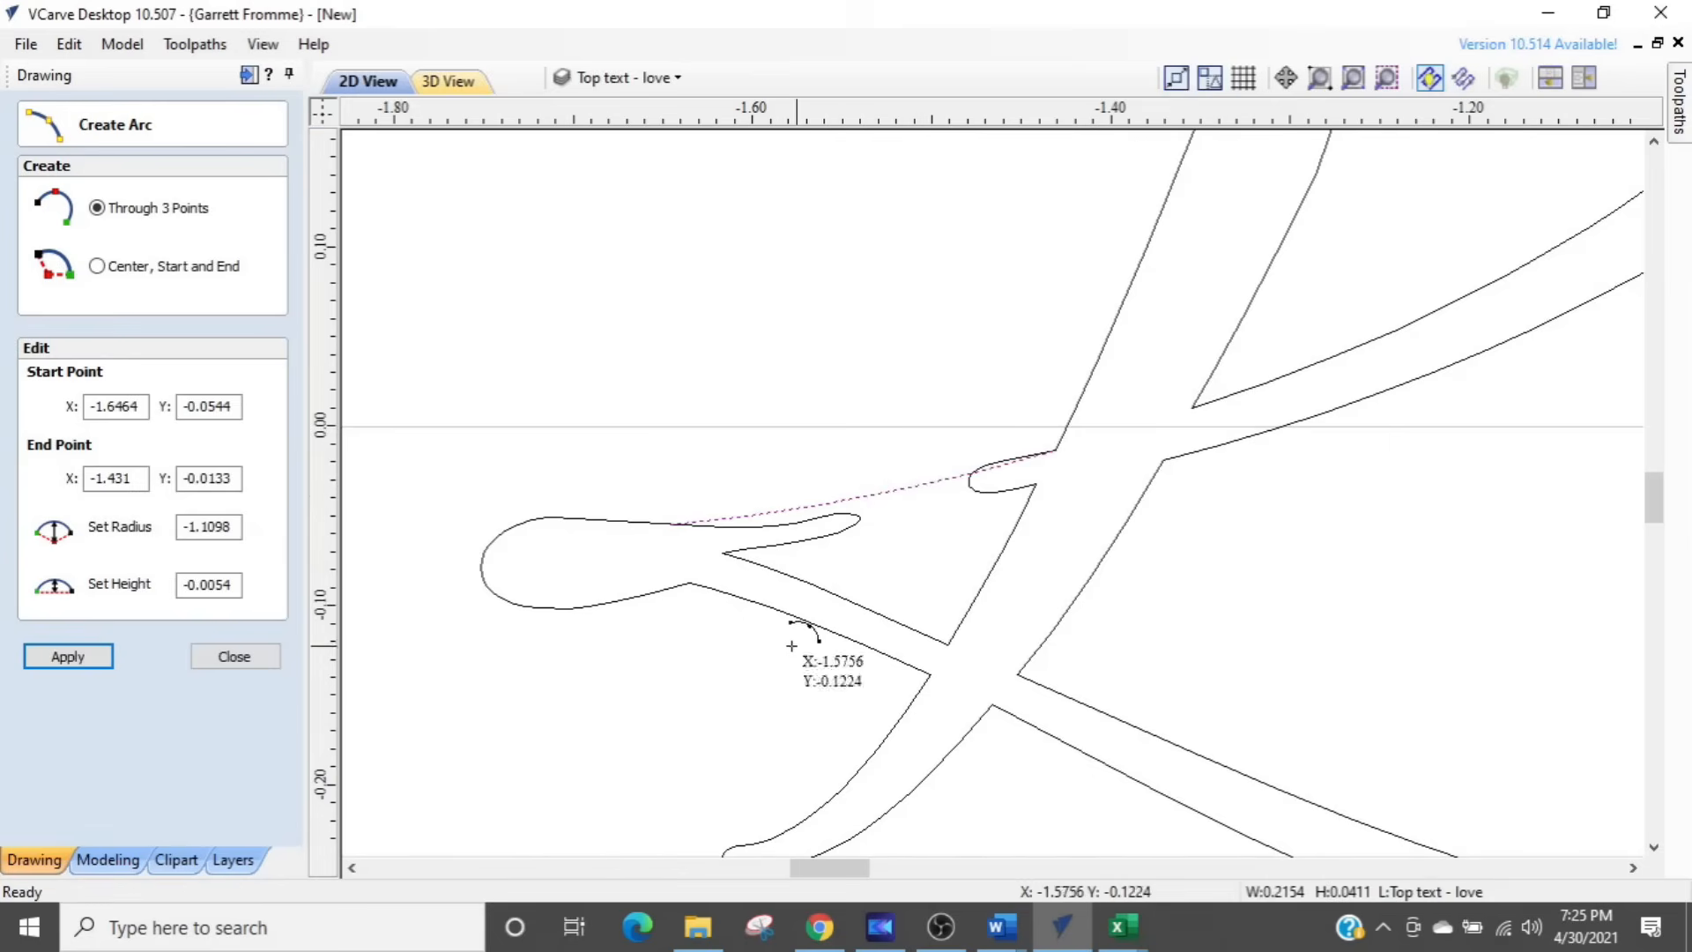
Step: Draw a second three-point arc below it from X -1.5538, Y -0.0595 to X -1.4424, Y -0.0317, radius about 0.51 inches
{"action": "scroll", "coordinate": [746, 603], "scroll_direction": "up", "scroll_amount": 3}
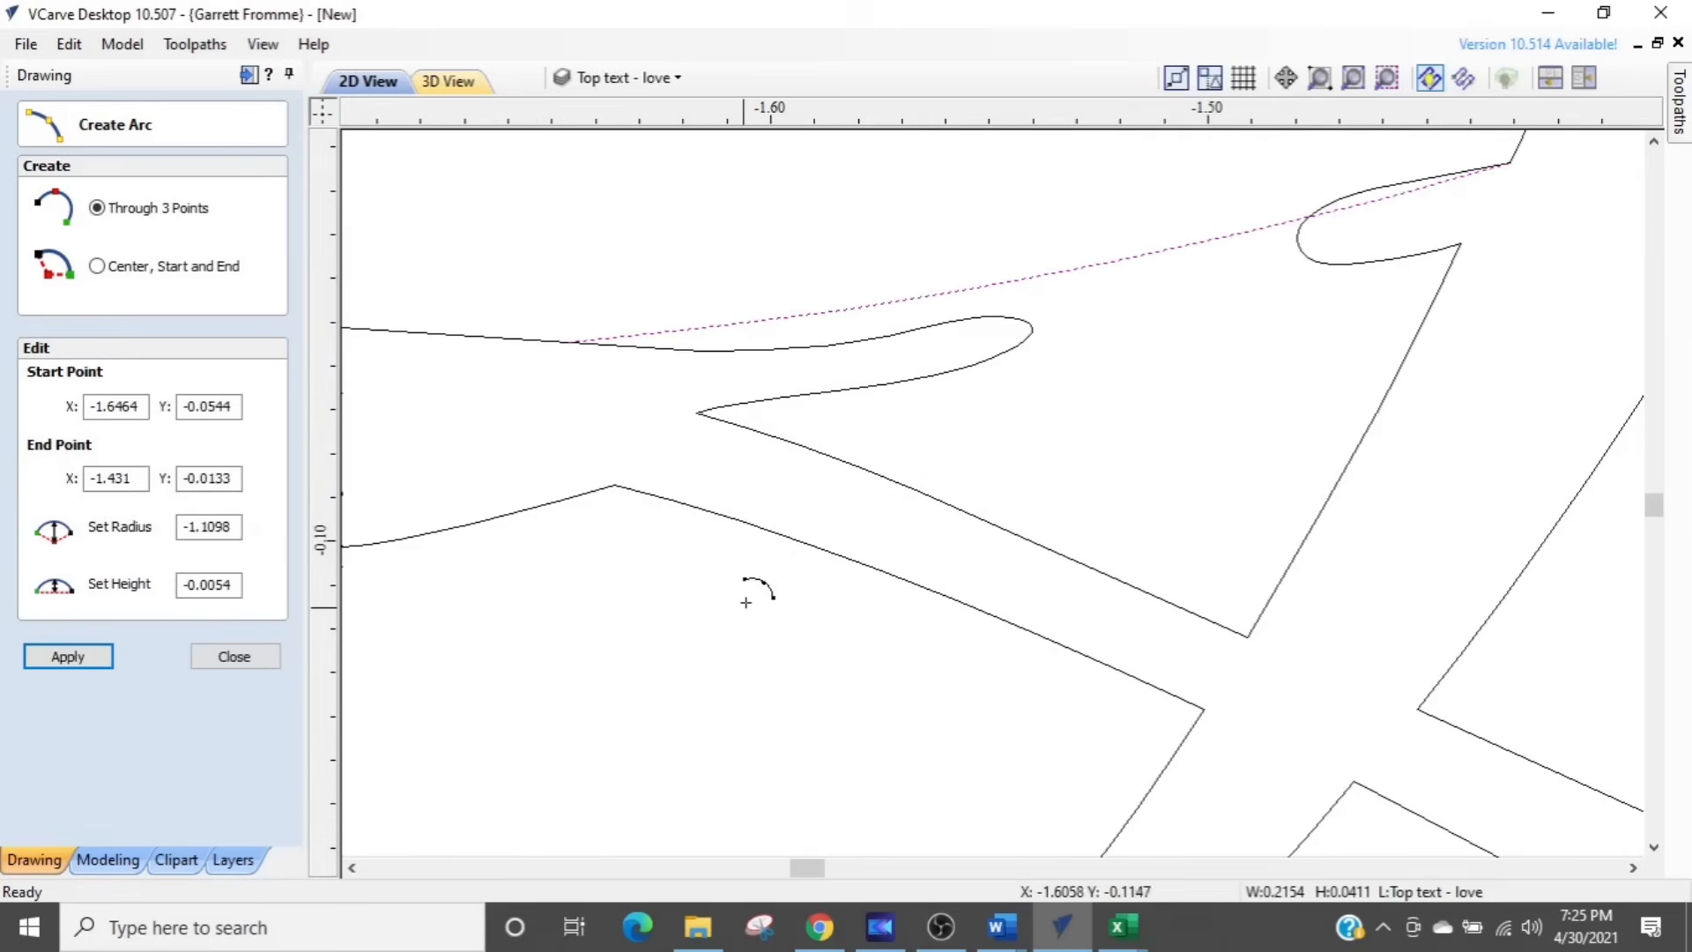
{"action": "left_click", "coordinate": [949, 378]}
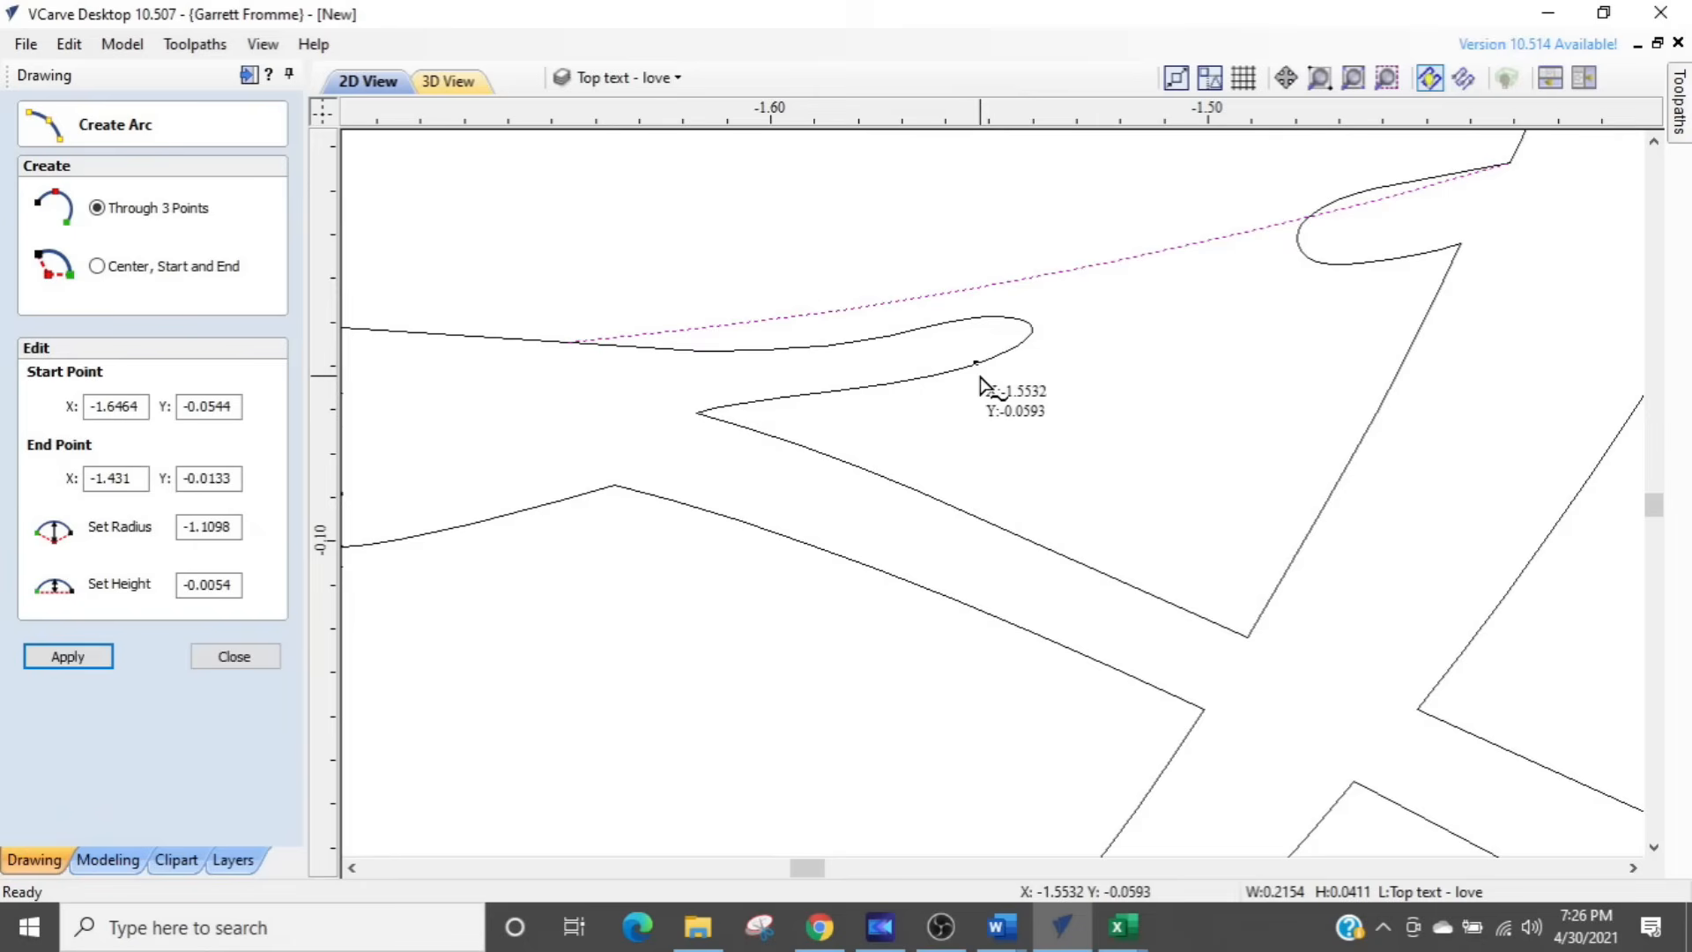
{"action": "key", "text": "Return"}
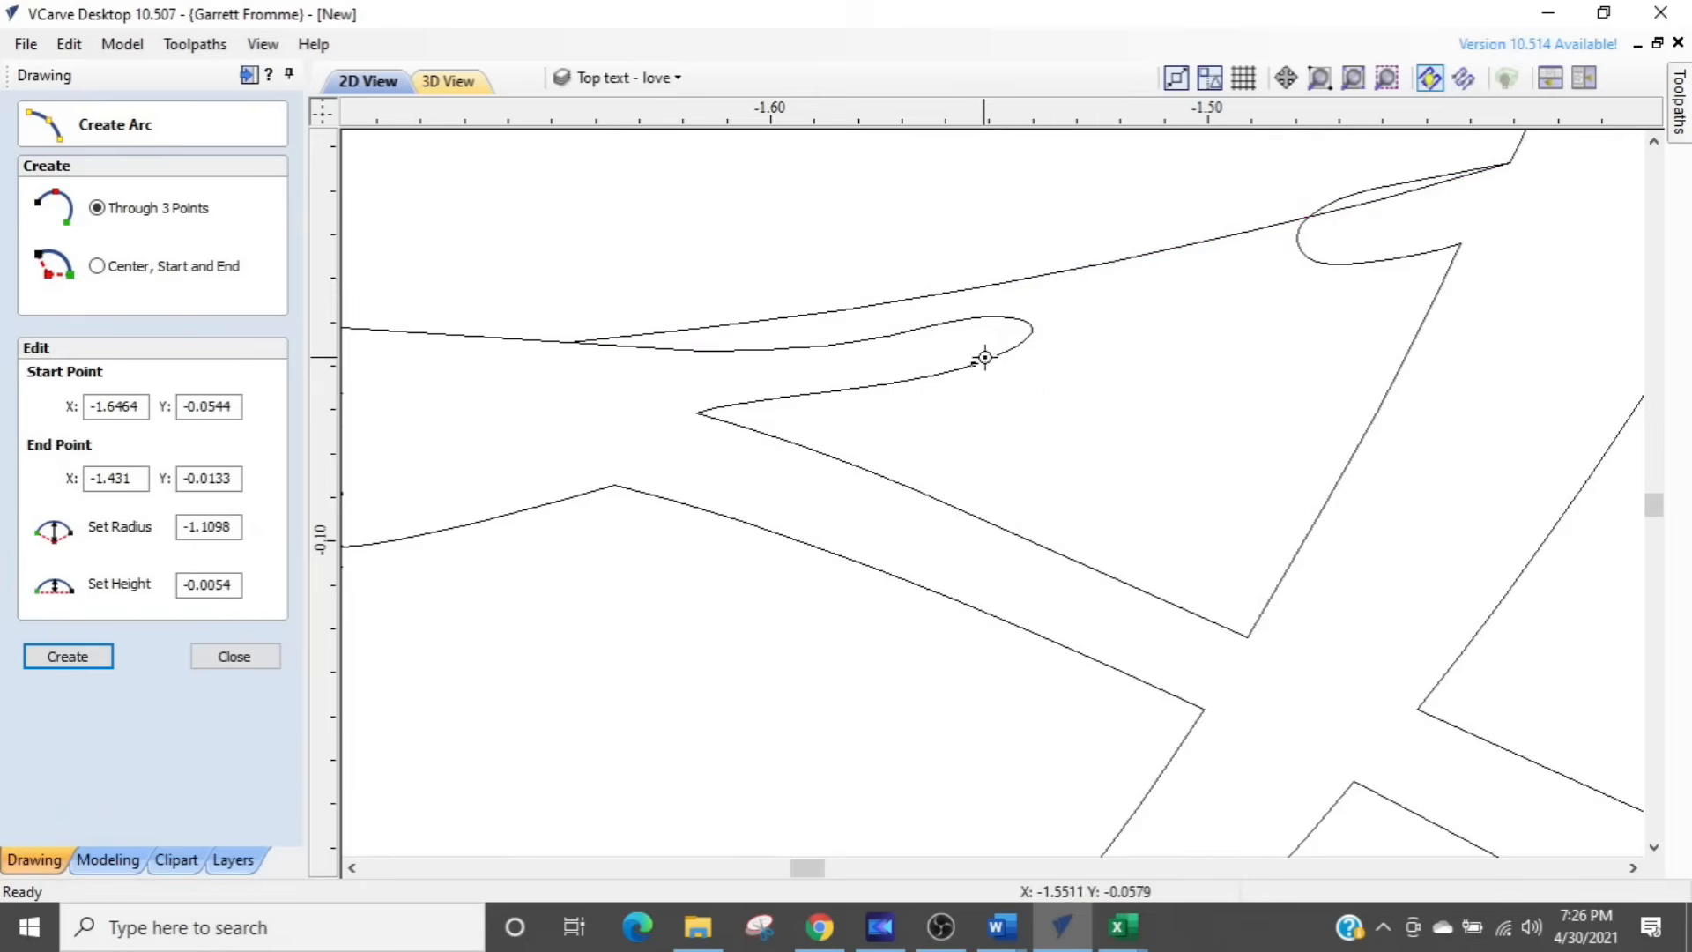
{"action": "left_click", "coordinate": [1455, 255]}
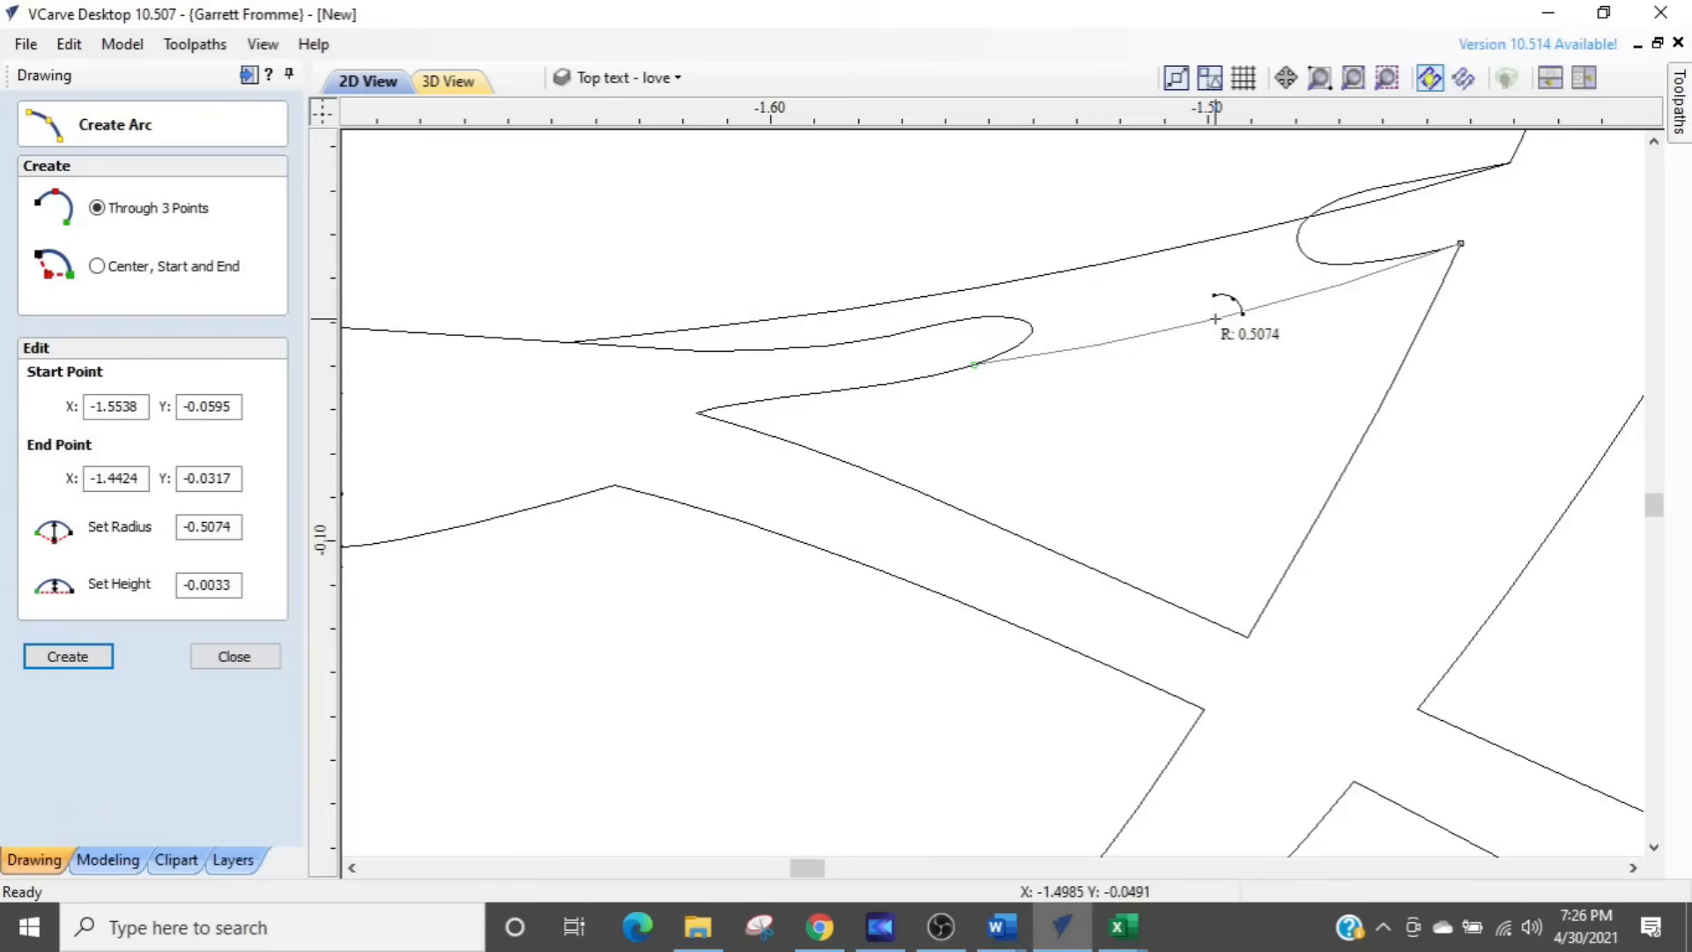
{"action": "left_click", "coordinate": [1215, 319]}
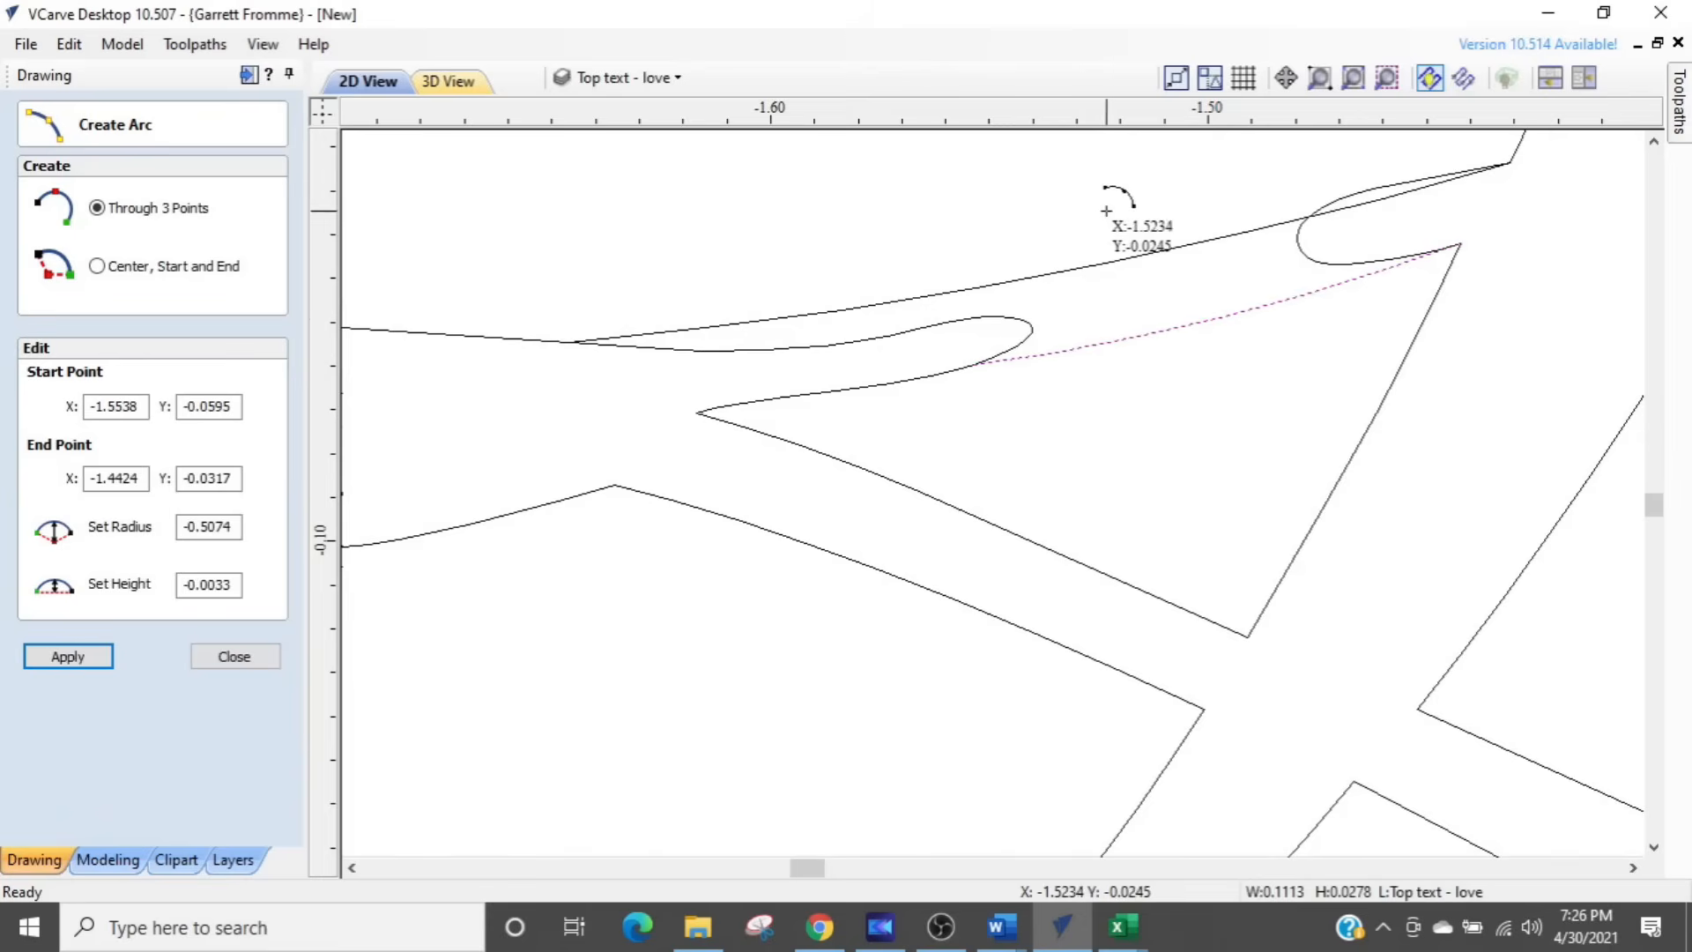
{"action": "key", "text": "Escape"}
Step: Trim away both rounded stroke ends between the two arcs with Interactive Trim, rejoining the trimmed sections
{"action": "scroll", "coordinate": [1089, 359], "scroll_direction": "down", "scroll_amount": 1}
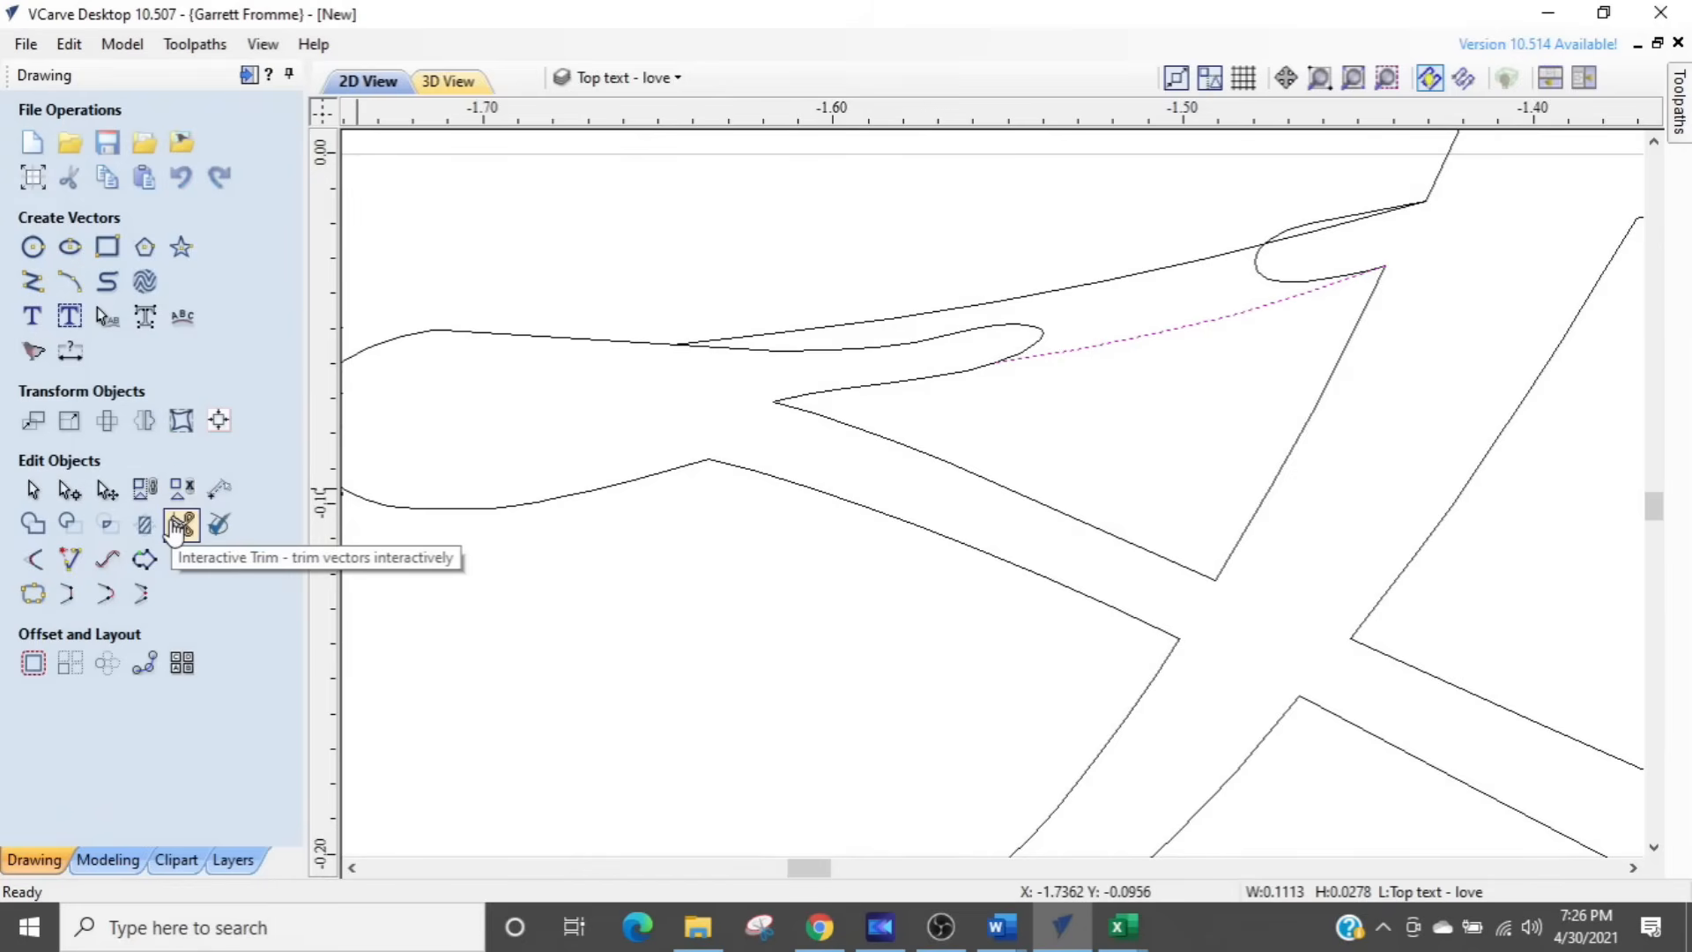
{"action": "left_click", "coordinate": [179, 525]}
{"action": "scroll", "coordinate": [1005, 328], "scroll_direction": "up", "scroll_amount": 2}
{"action": "left_click", "coordinate": [1006, 334]}
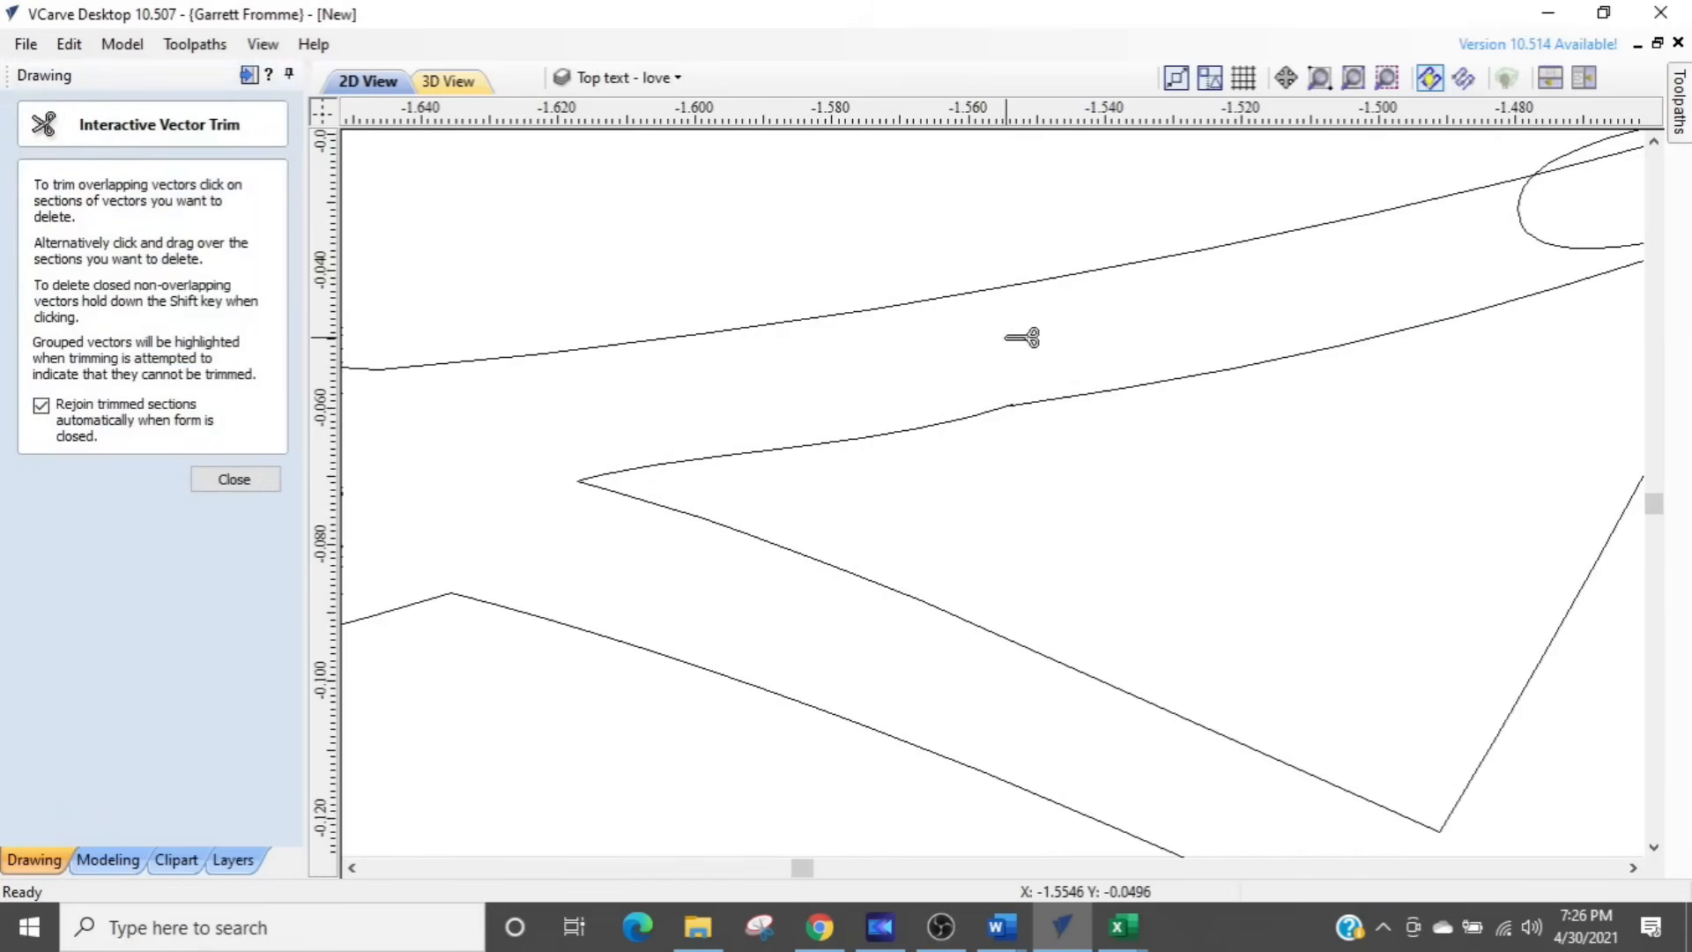
{"action": "scroll", "coordinate": [1112, 336], "scroll_direction": "down", "scroll_amount": 1}
{"action": "middle_click_drag", "start_coordinate": [1337, 288], "coordinate": [1046, 397]}
{"action": "left_click", "coordinate": [1175, 379]}
{"action": "scroll", "coordinate": [1182, 366], "scroll_direction": "up", "scroll_amount": 2}
{"action": "left_click", "coordinate": [1216, 165]}
{"action": "scroll", "coordinate": [914, 420], "scroll_direction": "down", "scroll_amount": 2}
{"action": "middle_click_drag", "start_coordinate": [913, 419], "coordinate": [1177, 392]}
{"action": "scroll", "coordinate": [886, 431], "scroll_direction": "up", "scroll_amount": 3}
{"action": "scroll", "coordinate": [884, 353], "scroll_direction": "up", "scroll_amount": 3}
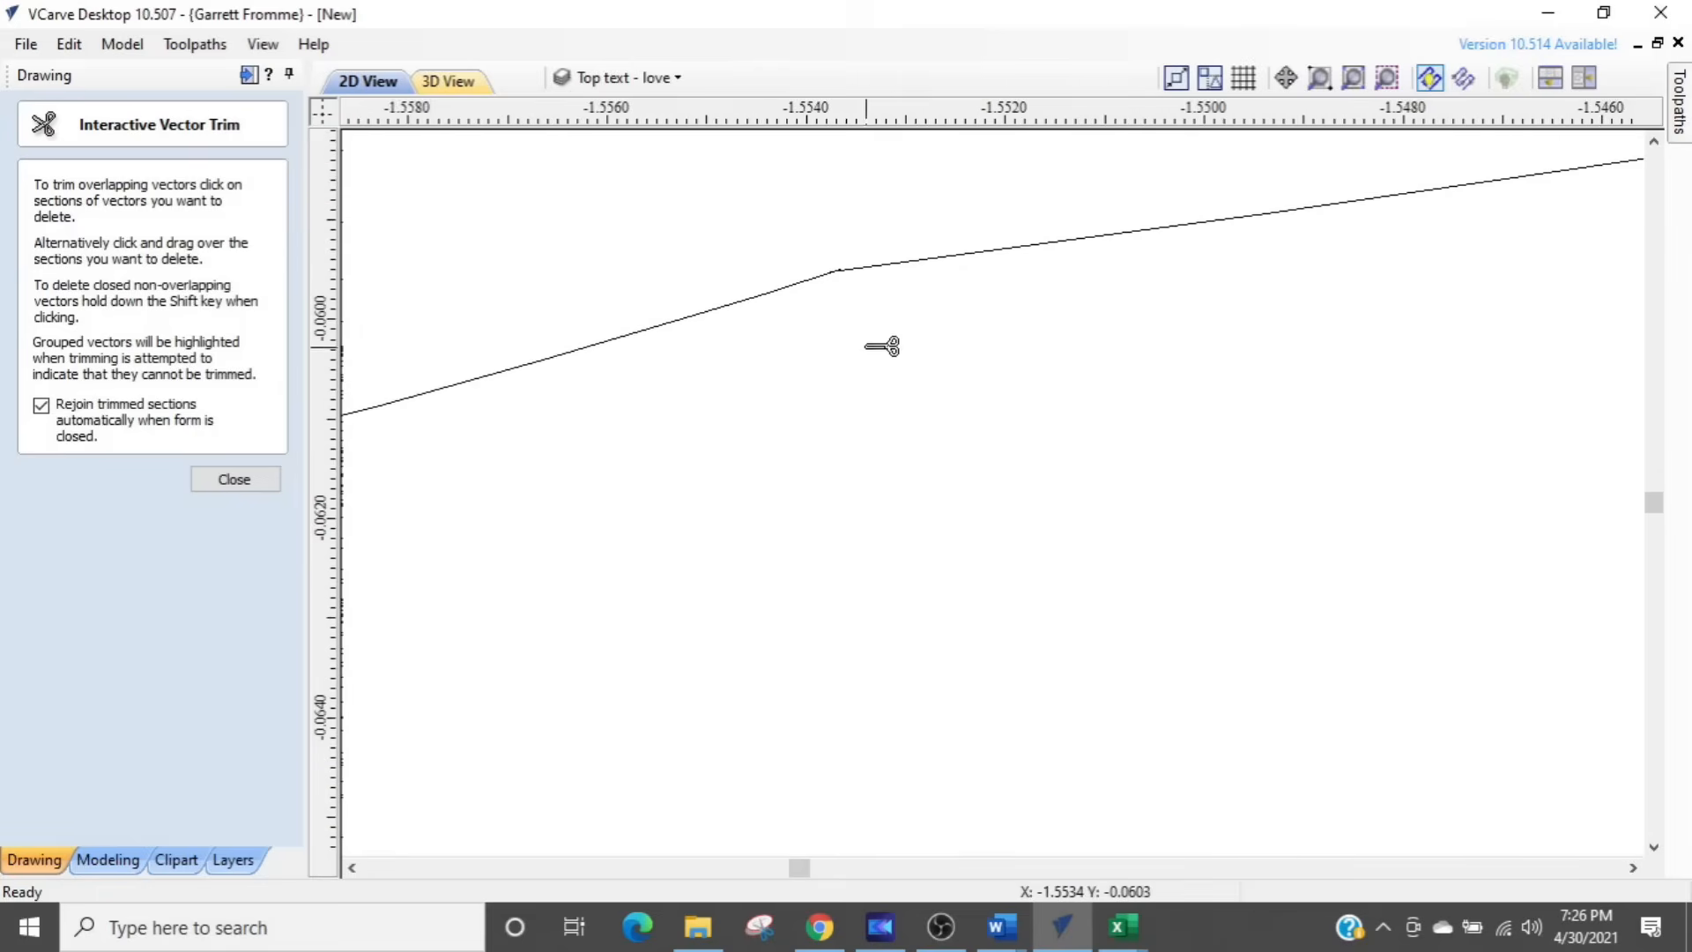
{"action": "scroll", "coordinate": [881, 346], "scroll_direction": "up", "scroll_amount": 1}
{"action": "middle_click_drag", "start_coordinate": [859, 267], "coordinate": [901, 475]}
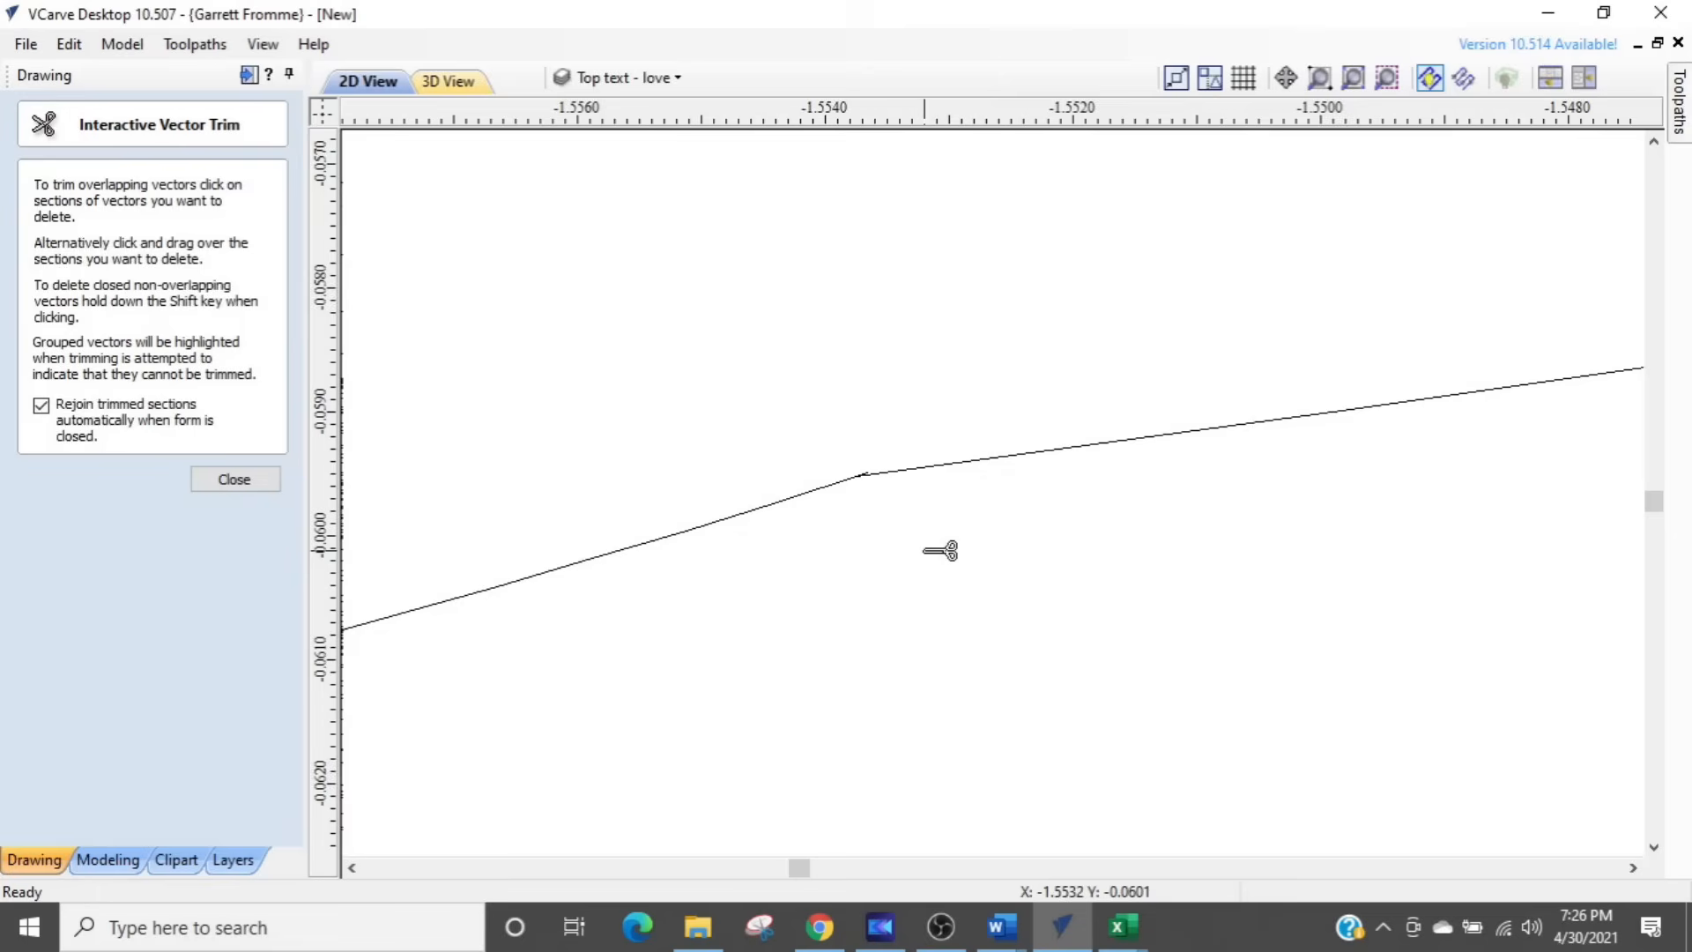
{"action": "key", "text": "Escape"}
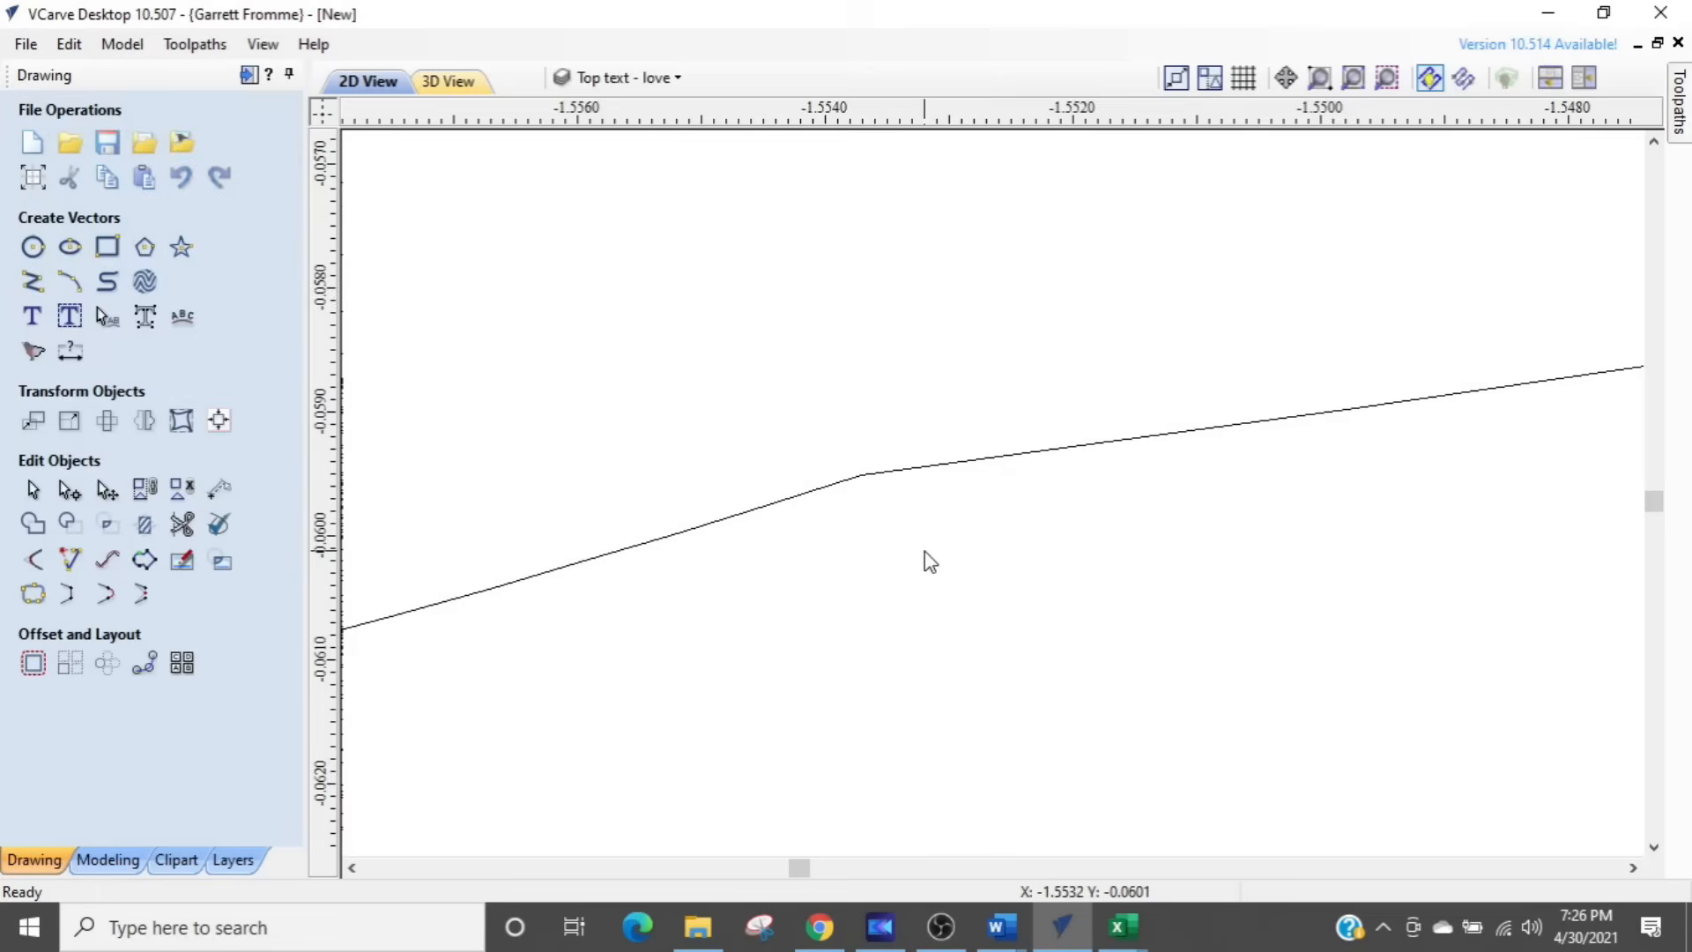
Step: Node-edit the flourish's inner triangle, moving the junction node slightly down and reshaping the adjoining span to soften the join
{"action": "left_click", "coordinate": [906, 471]}
{"action": "scroll", "coordinate": [1008, 410], "scroll_direction": "down", "scroll_amount": 3}
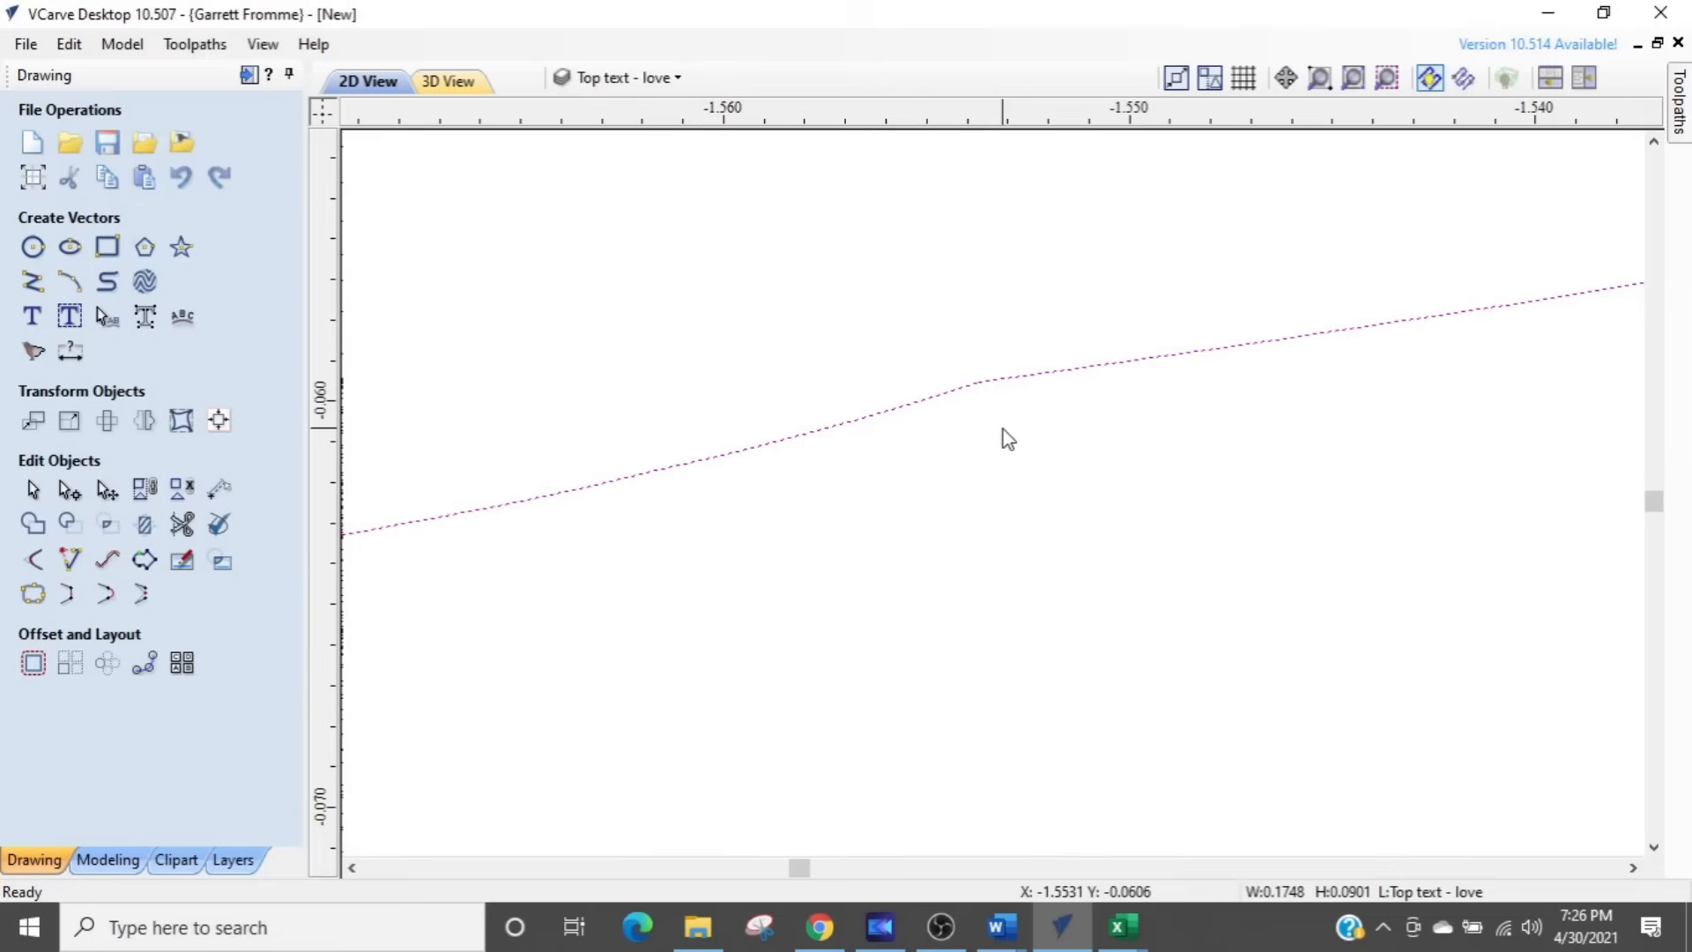
{"action": "key", "text": "n"}
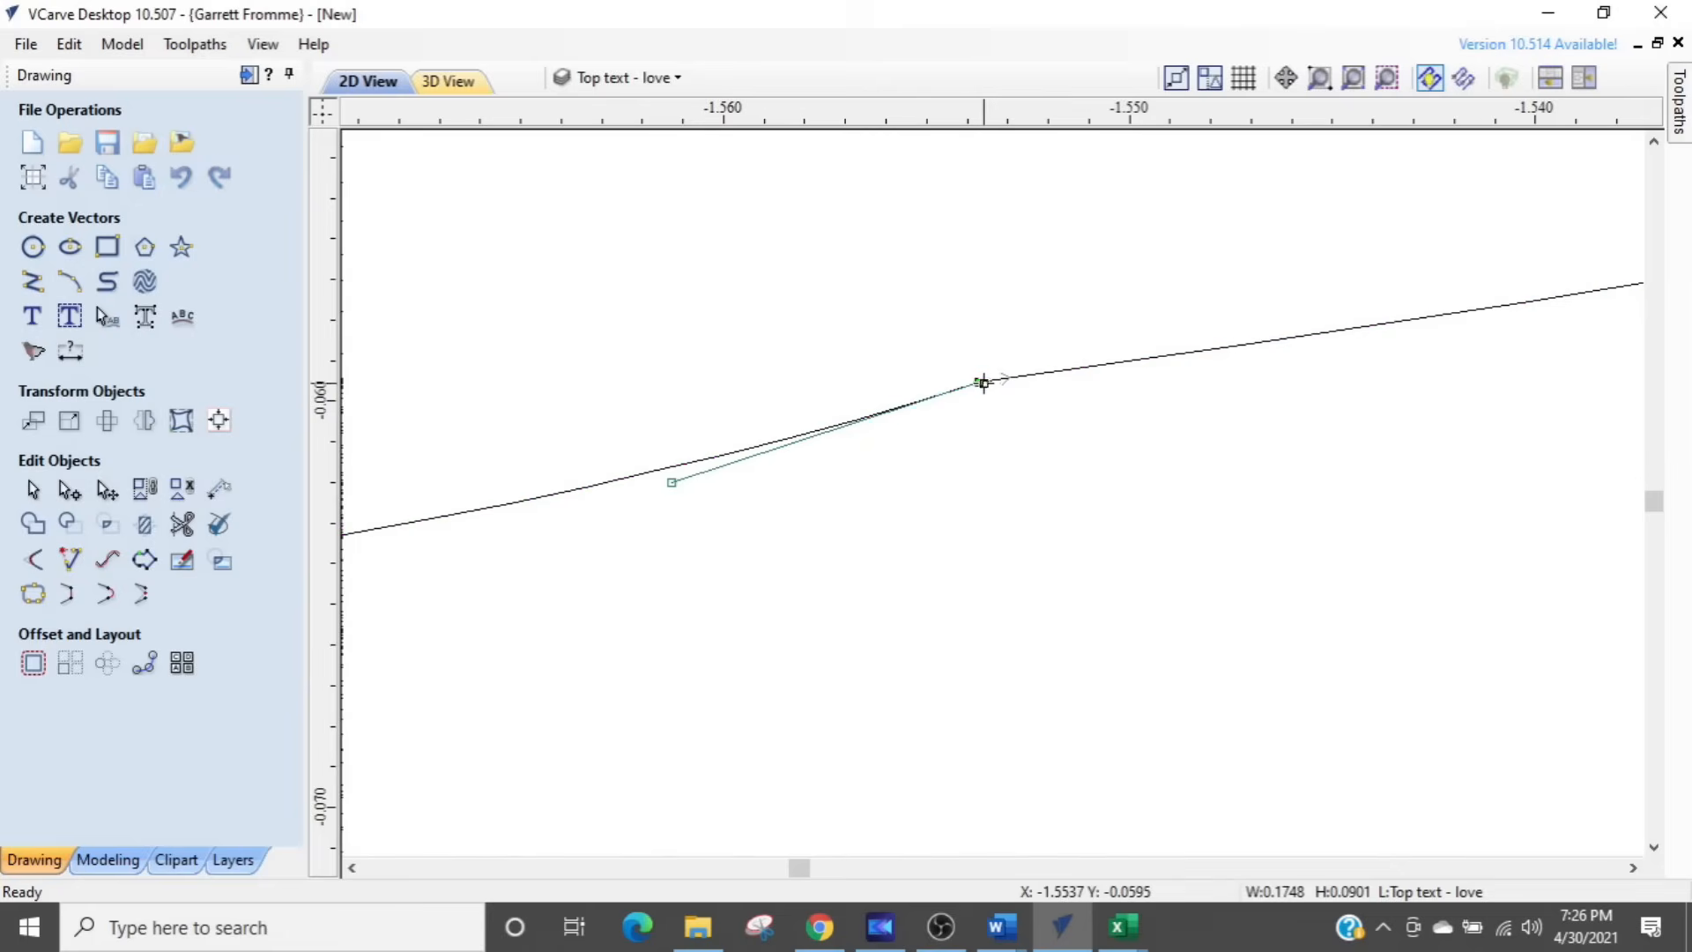
{"action": "scroll", "coordinate": [985, 383], "scroll_direction": "down", "scroll_amount": 2}
{"action": "left_click_drag", "start_coordinate": [981, 385], "coordinate": [985, 415]}
{"action": "scroll", "coordinate": [865, 442], "scroll_direction": "up", "scroll_amount": 3}
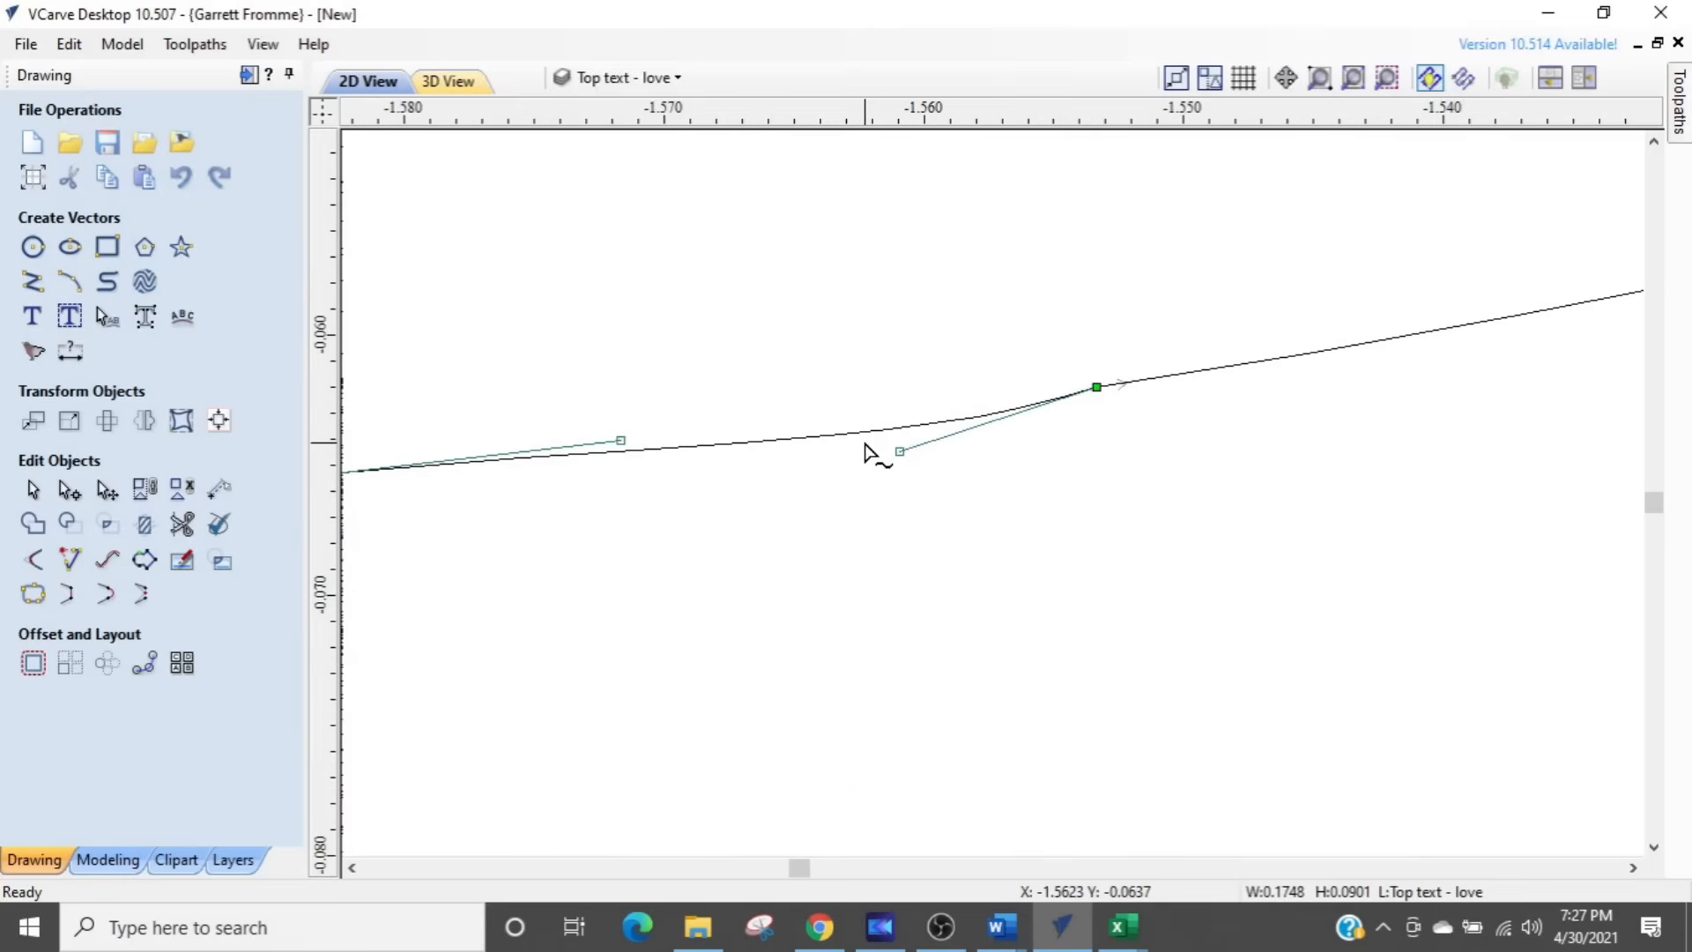
{"action": "left_click_drag", "start_coordinate": [891, 430], "coordinate": [887, 409]}
Step: Adjust the curve handle midway along the inner triangle's upper edge, finish node editing, and check the repaired flourish
{"action": "scroll", "coordinate": [907, 480], "scroll_direction": "down", "scroll_amount": 5}
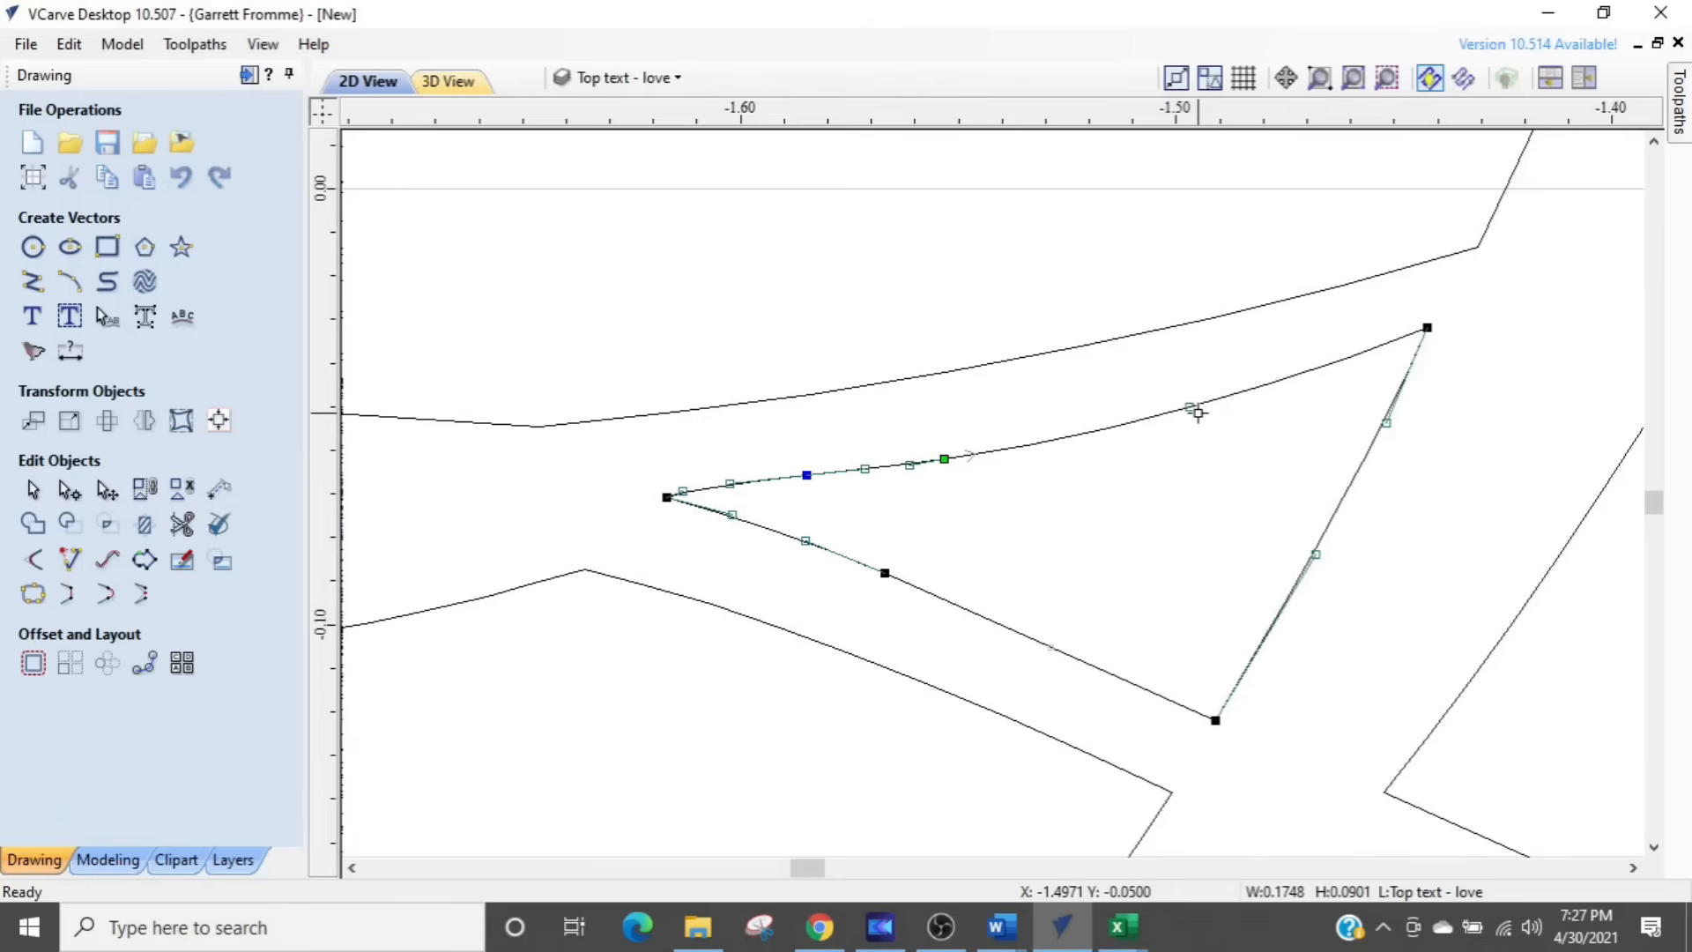
{"action": "scroll", "coordinate": [1189, 410], "scroll_direction": "up", "scroll_amount": 3}
{"action": "left_click_drag", "start_coordinate": [1174, 396], "coordinate": [1169, 367]}
{"action": "scroll", "coordinate": [1129, 458], "scroll_direction": "down", "scroll_amount": 5}
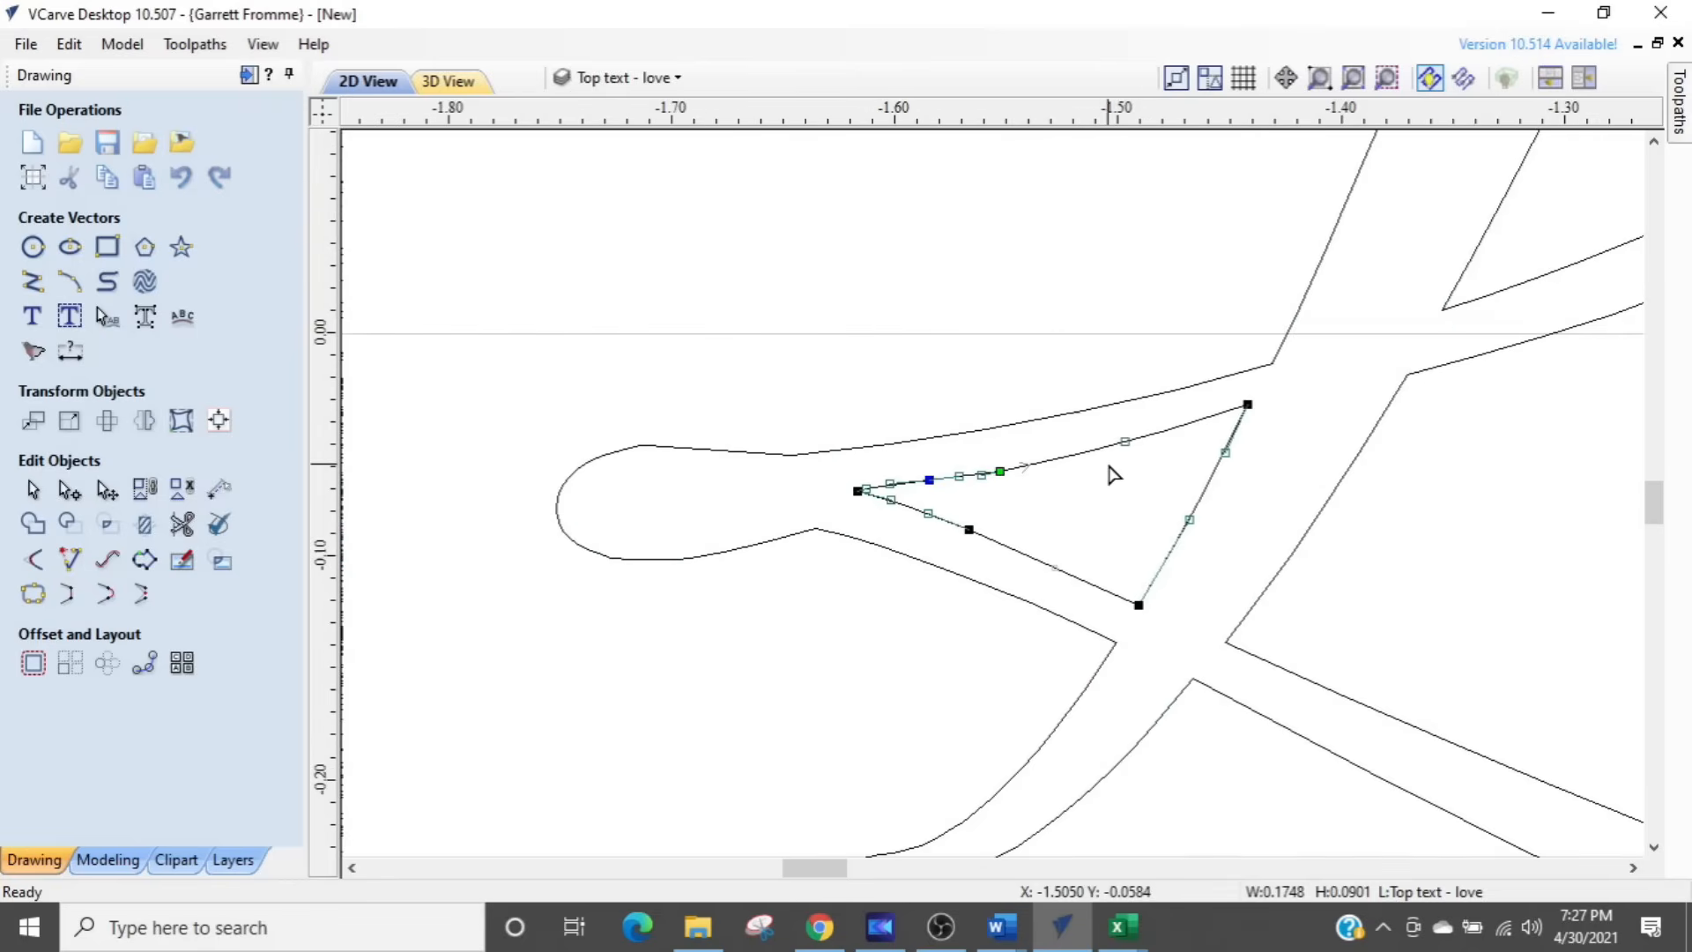
{"action": "left_click", "coordinate": [1082, 518]}
{"action": "scroll", "coordinate": [1018, 487], "scroll_direction": "up", "scroll_amount": 3}
{"action": "scroll", "coordinate": [1021, 489], "scroll_direction": "down", "scroll_amount": 5}
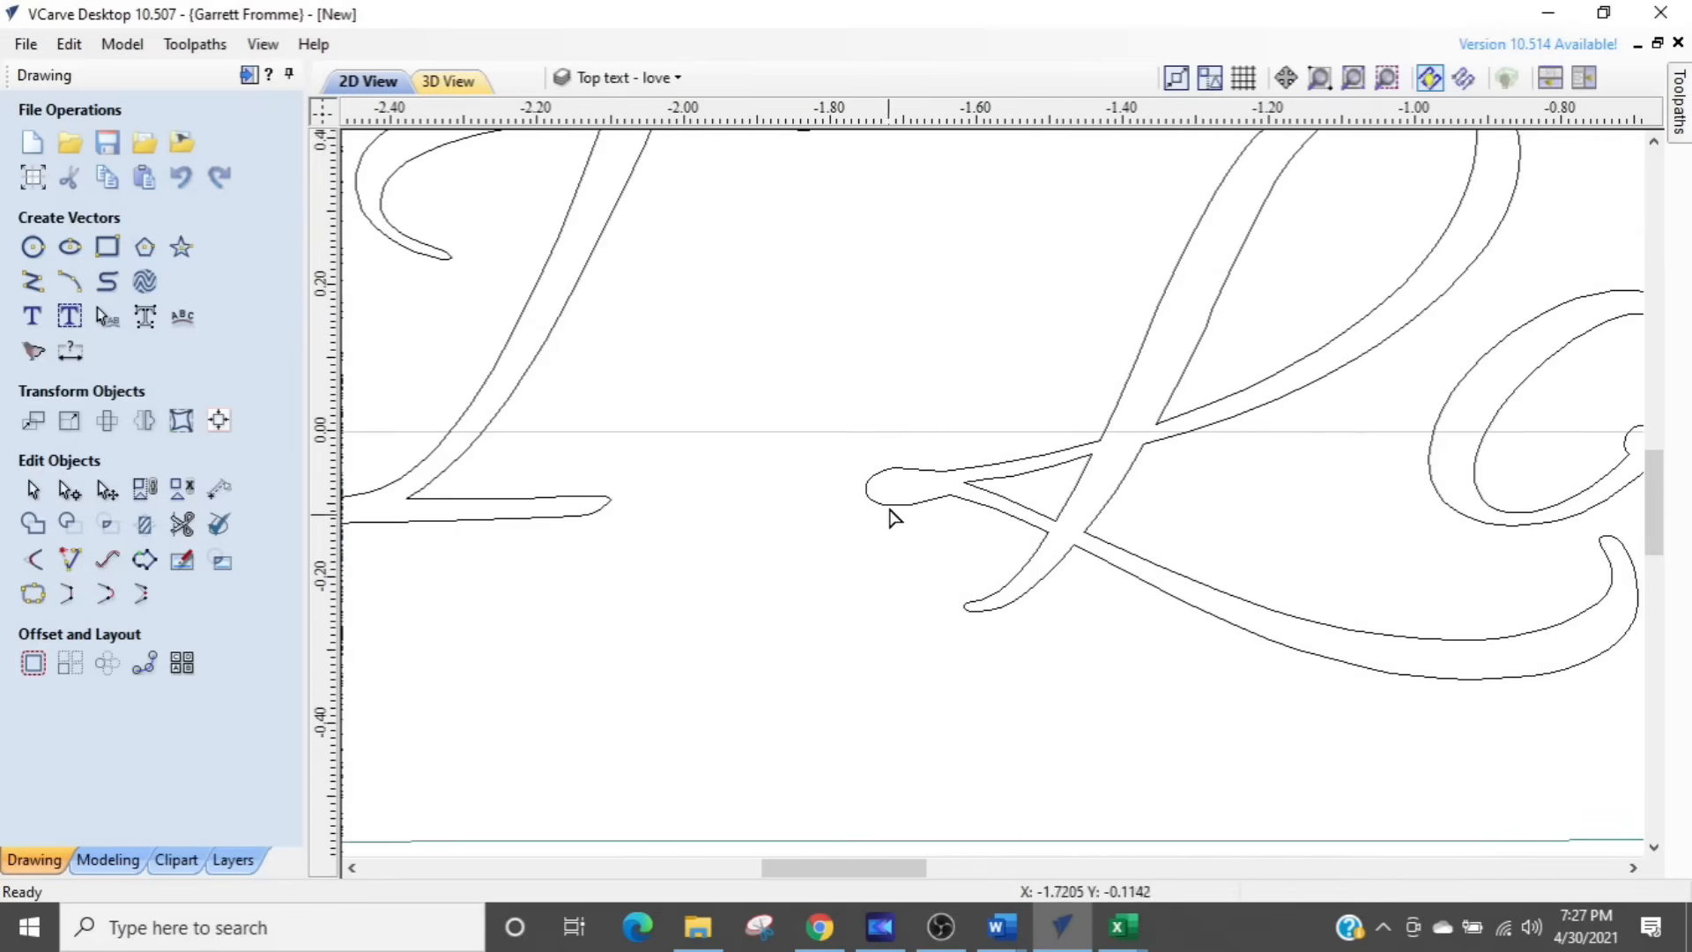
{"action": "scroll", "coordinate": [953, 552], "scroll_direction": "up", "scroll_amount": 3}
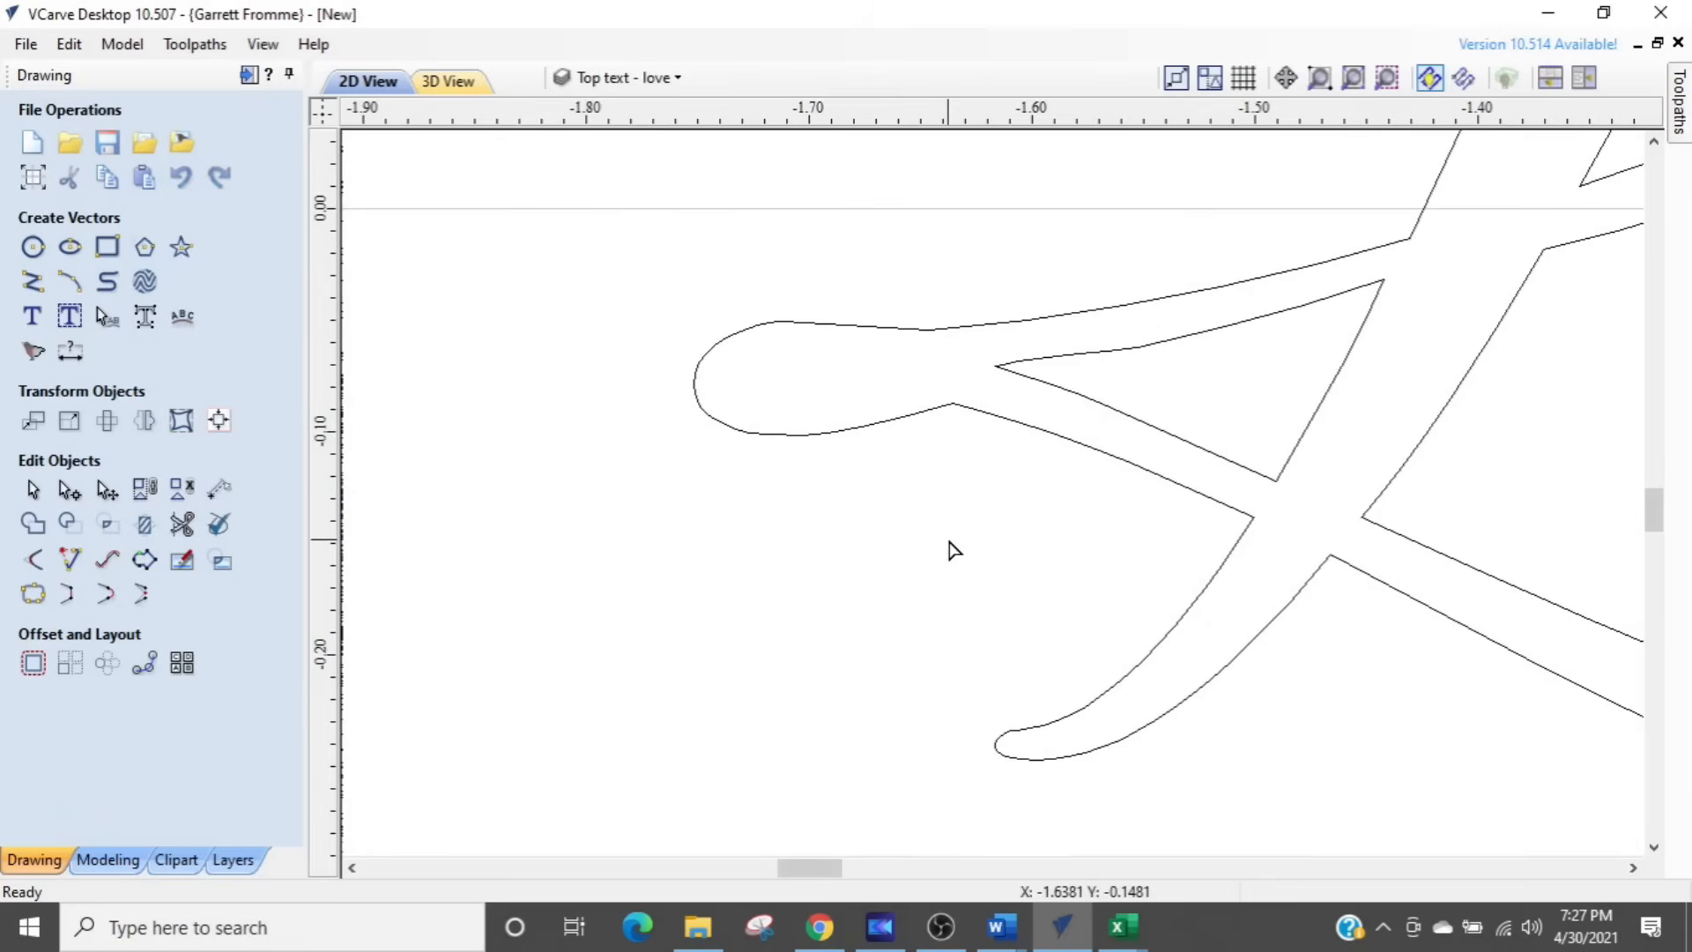
Step: Draw a closed curve about 0.062 by 0.021 inches inside the rounded end of the L's flourish, with smart snapping off
{"action": "middle_click_drag", "start_coordinate": [953, 576], "coordinate": [996, 636]}
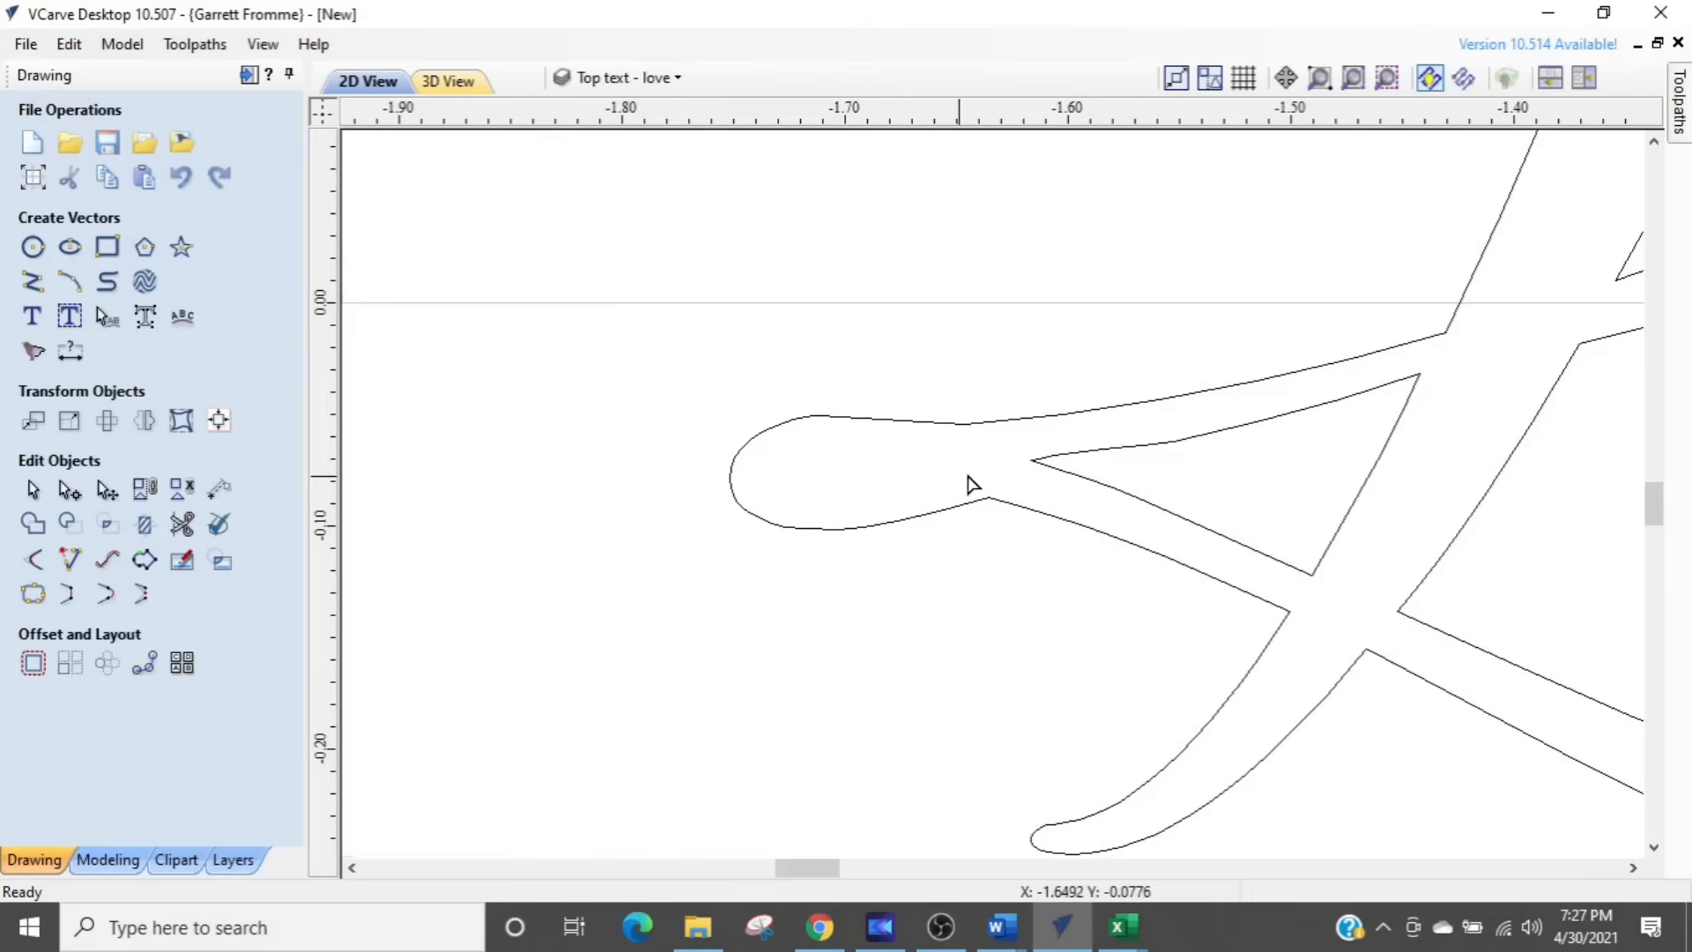
{"action": "scroll", "coordinate": [818, 476], "scroll_direction": "up", "scroll_amount": 3}
{"action": "middle_click_drag", "start_coordinate": [819, 471], "coordinate": [987, 453]}
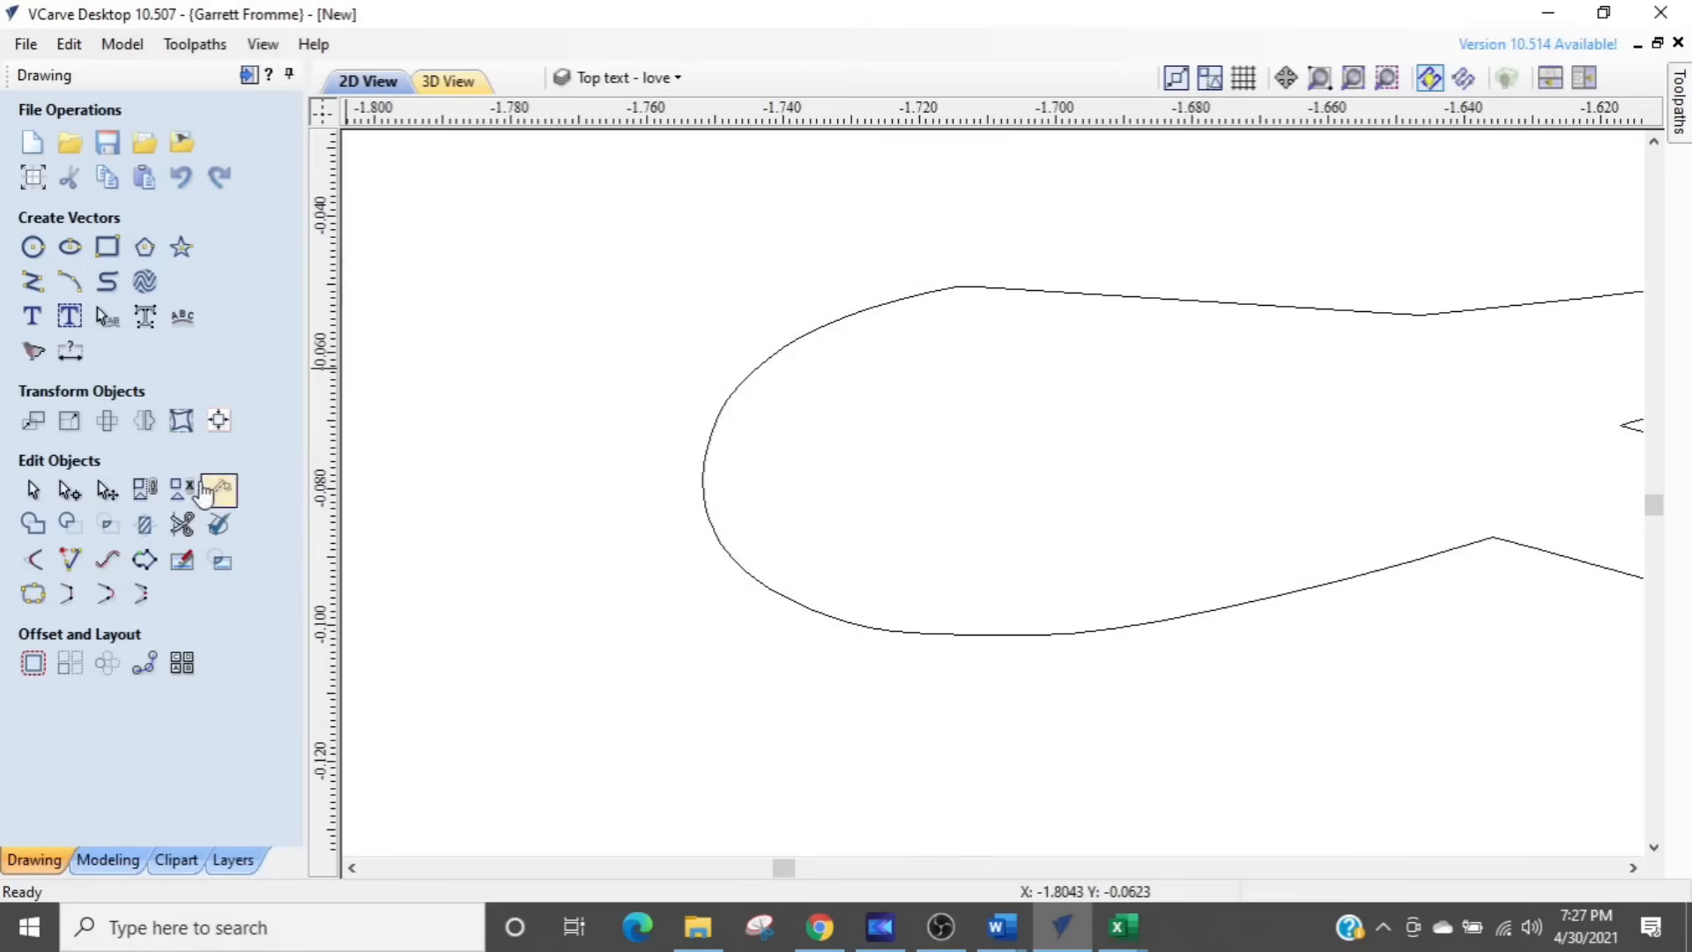
{"action": "key", "text": "ctrl"}
{"action": "left_click", "coordinate": [108, 281]}
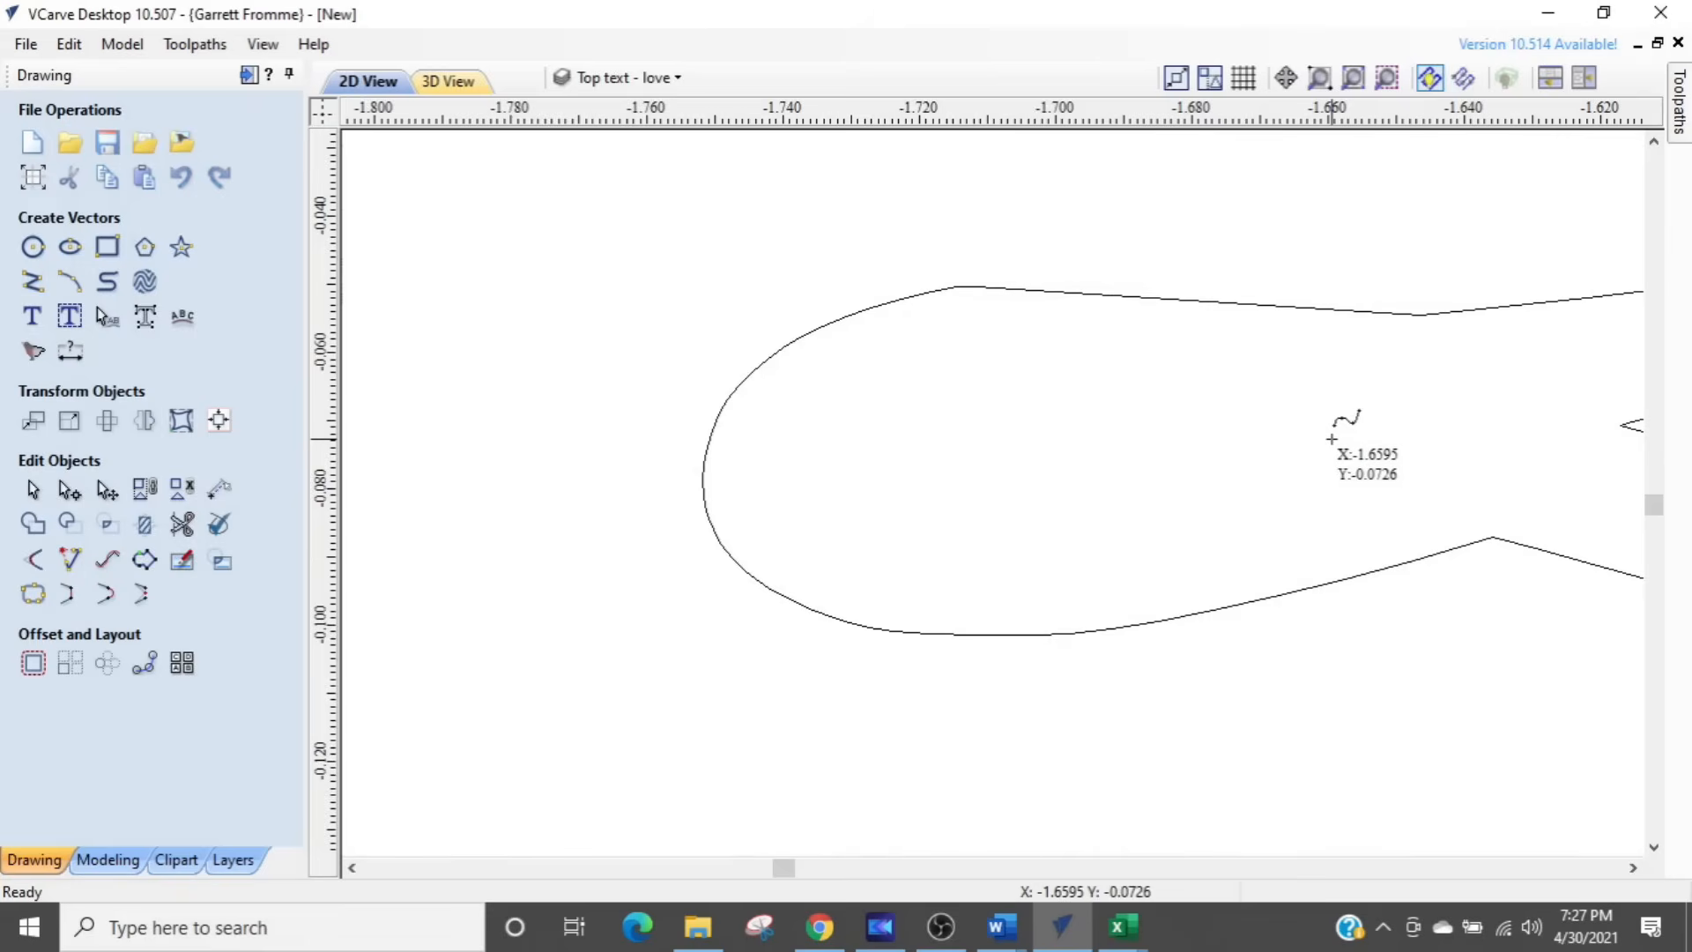
{"action": "left_click", "coordinate": [1332, 438]}
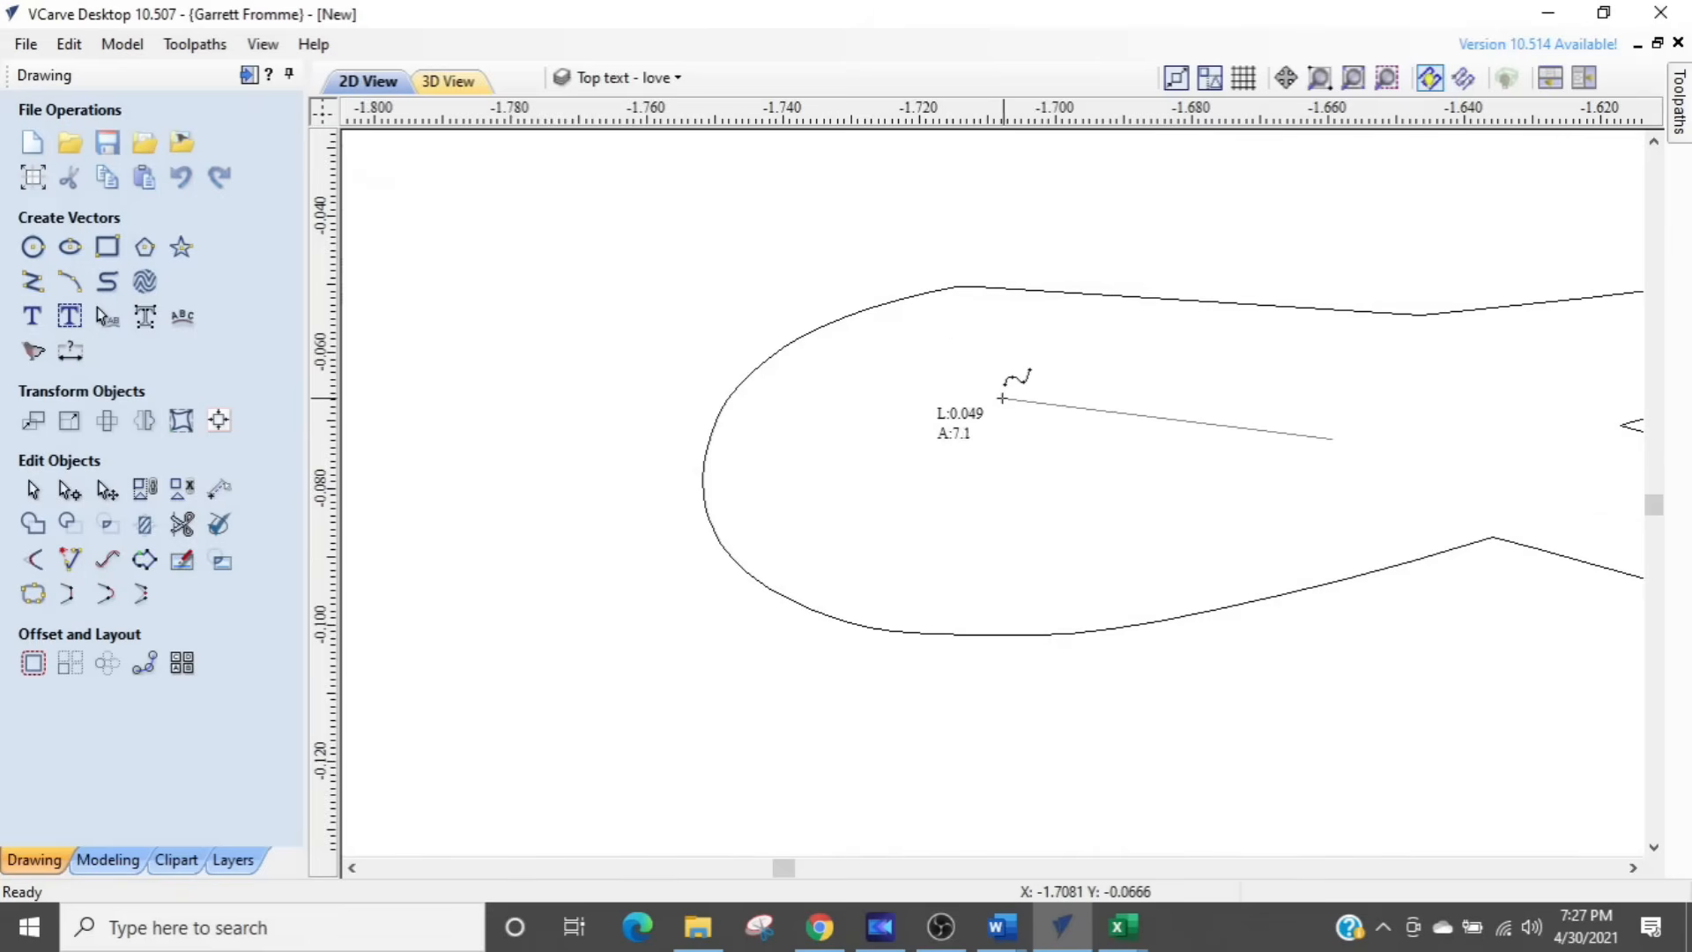
{"action": "left_click", "coordinate": [1002, 398]}
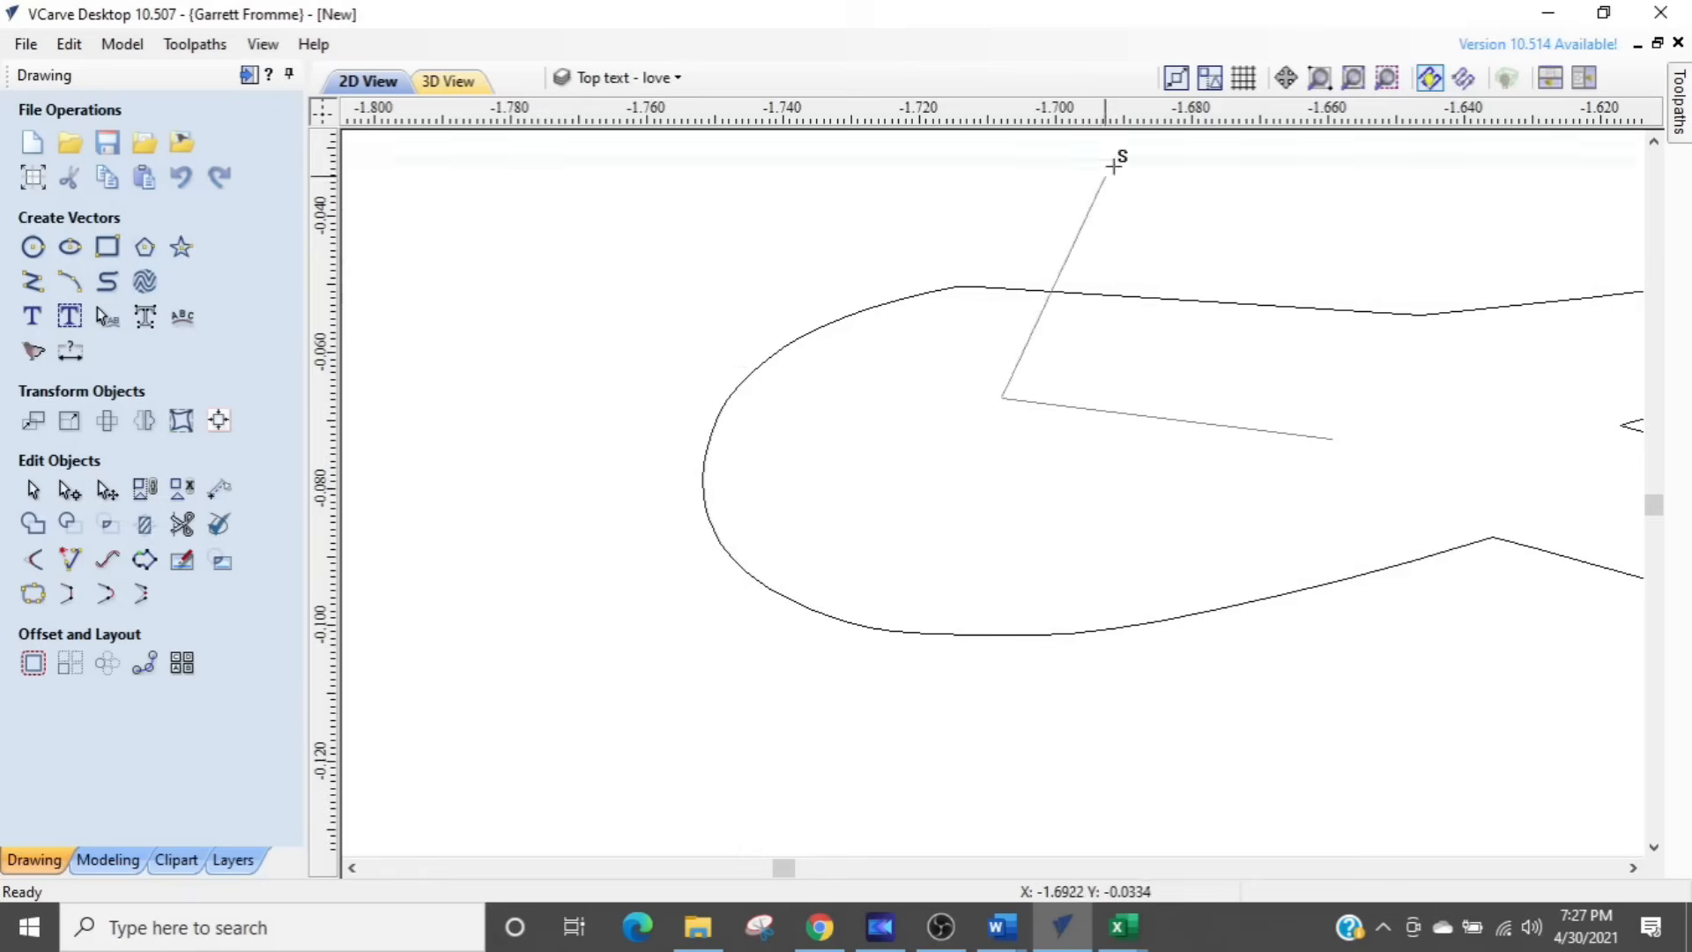
{"action": "left_click", "coordinate": [1210, 77]}
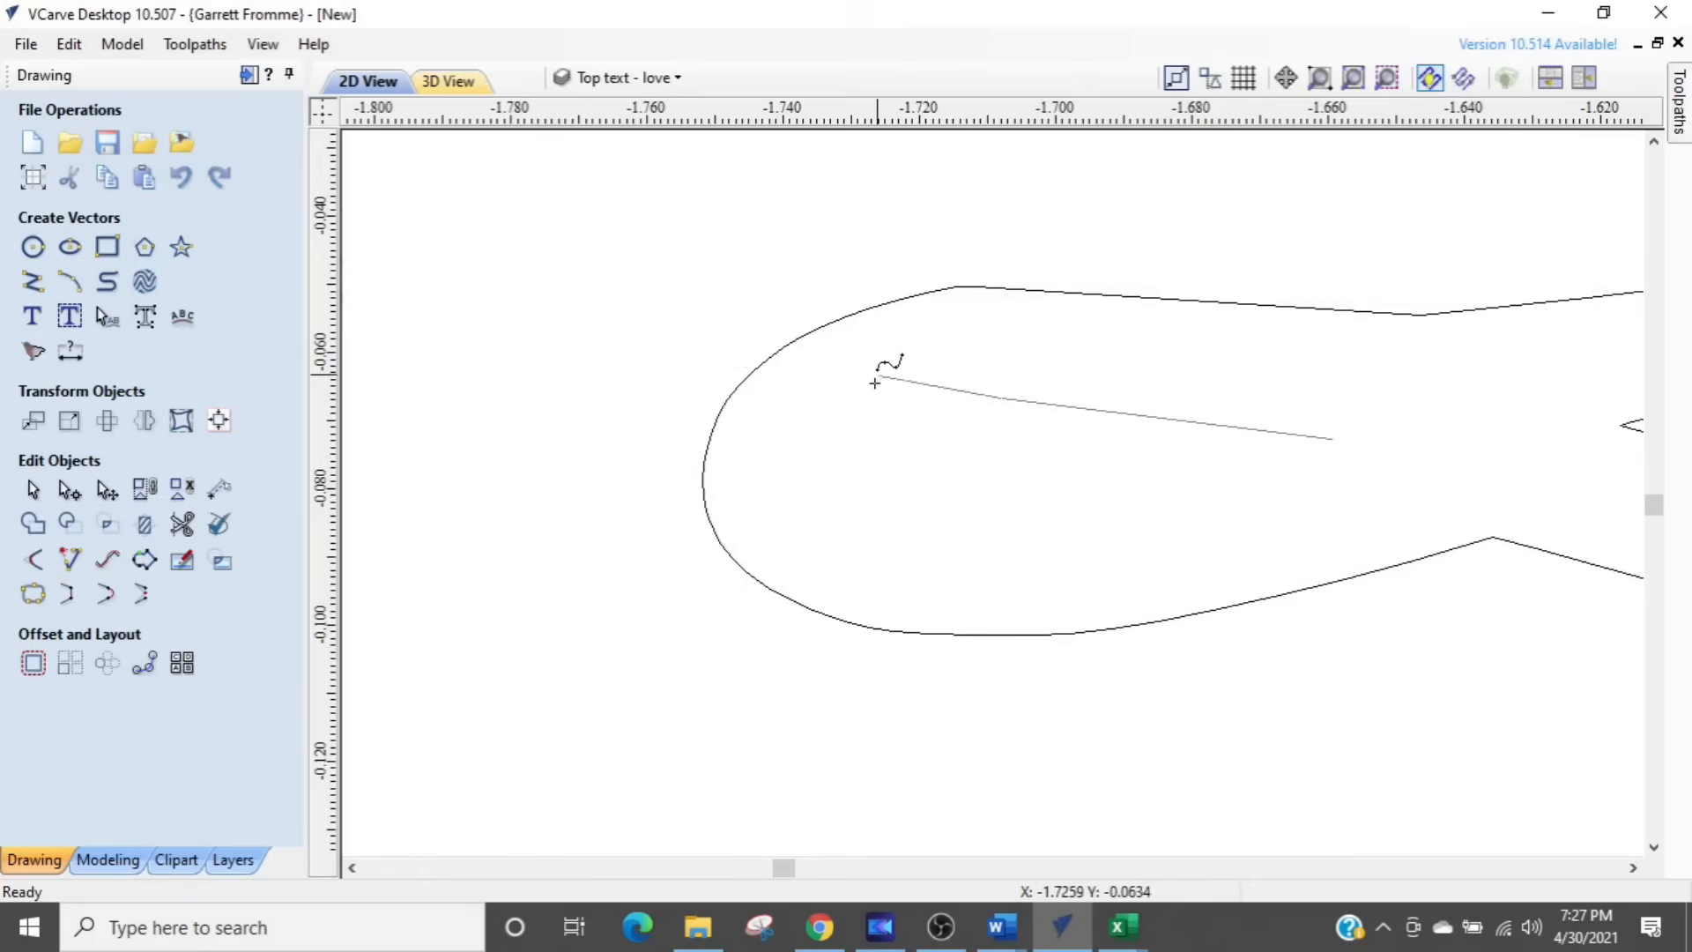
{"action": "left_click", "coordinate": [942, 414]}
{"action": "left_click", "coordinate": [910, 459]}
{"action": "left_click", "coordinate": [930, 485]}
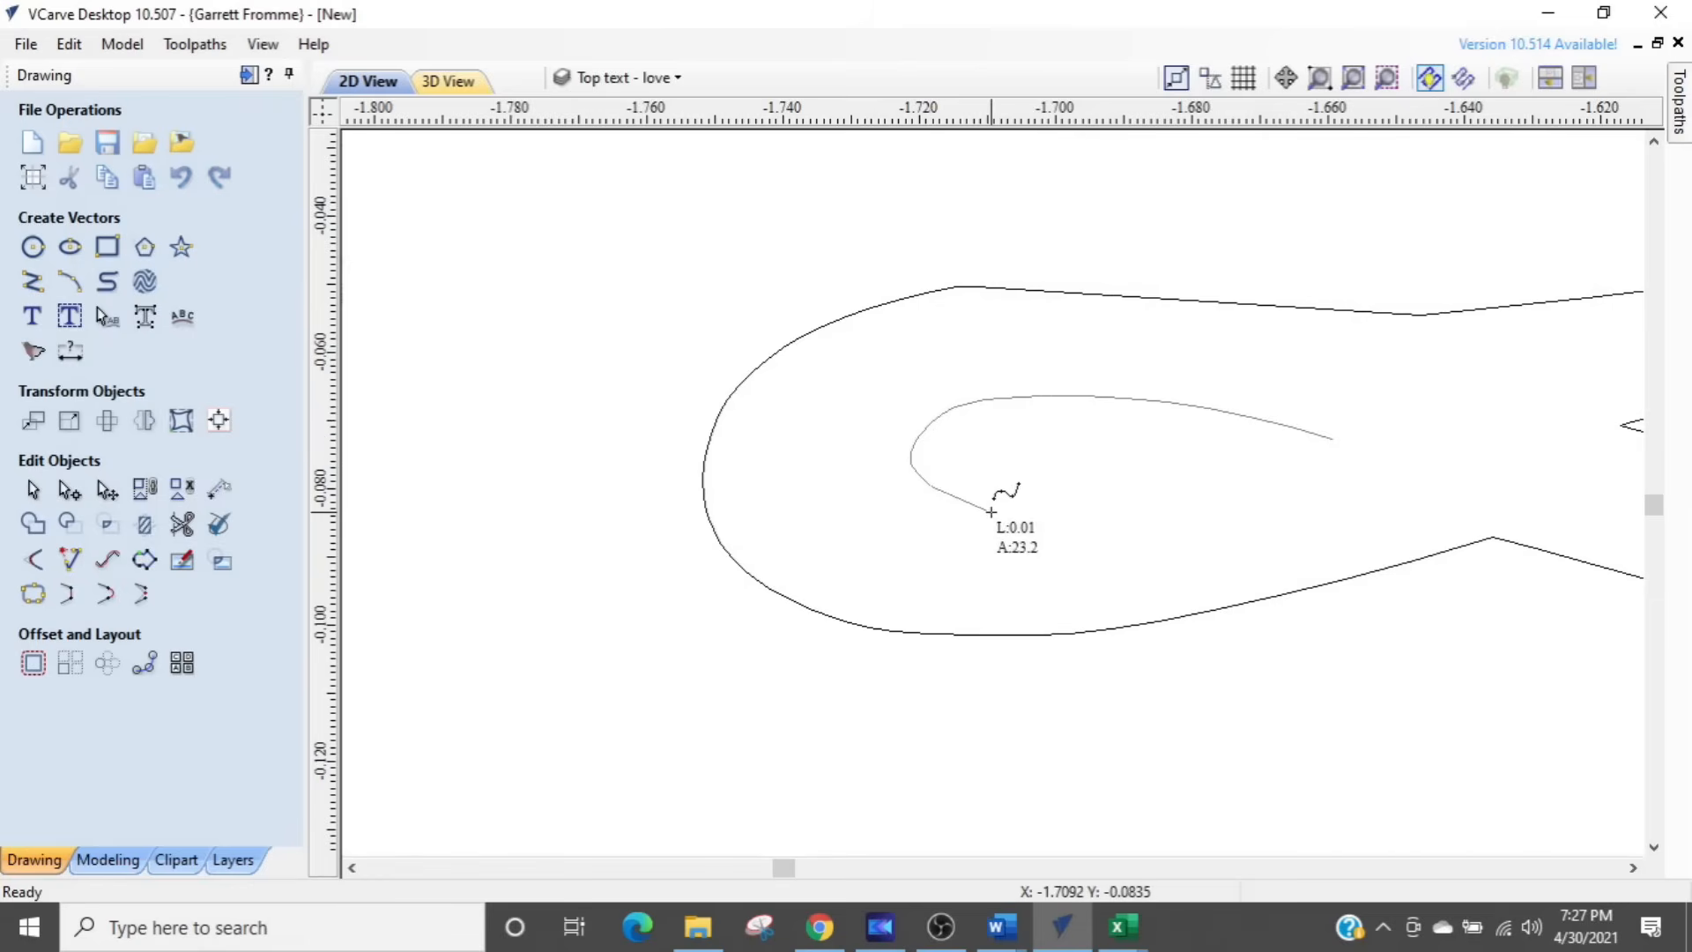
{"action": "left_click", "coordinate": [1097, 511]}
{"action": "left_click", "coordinate": [1227, 481]}
{"action": "left_click", "coordinate": [1326, 438]}
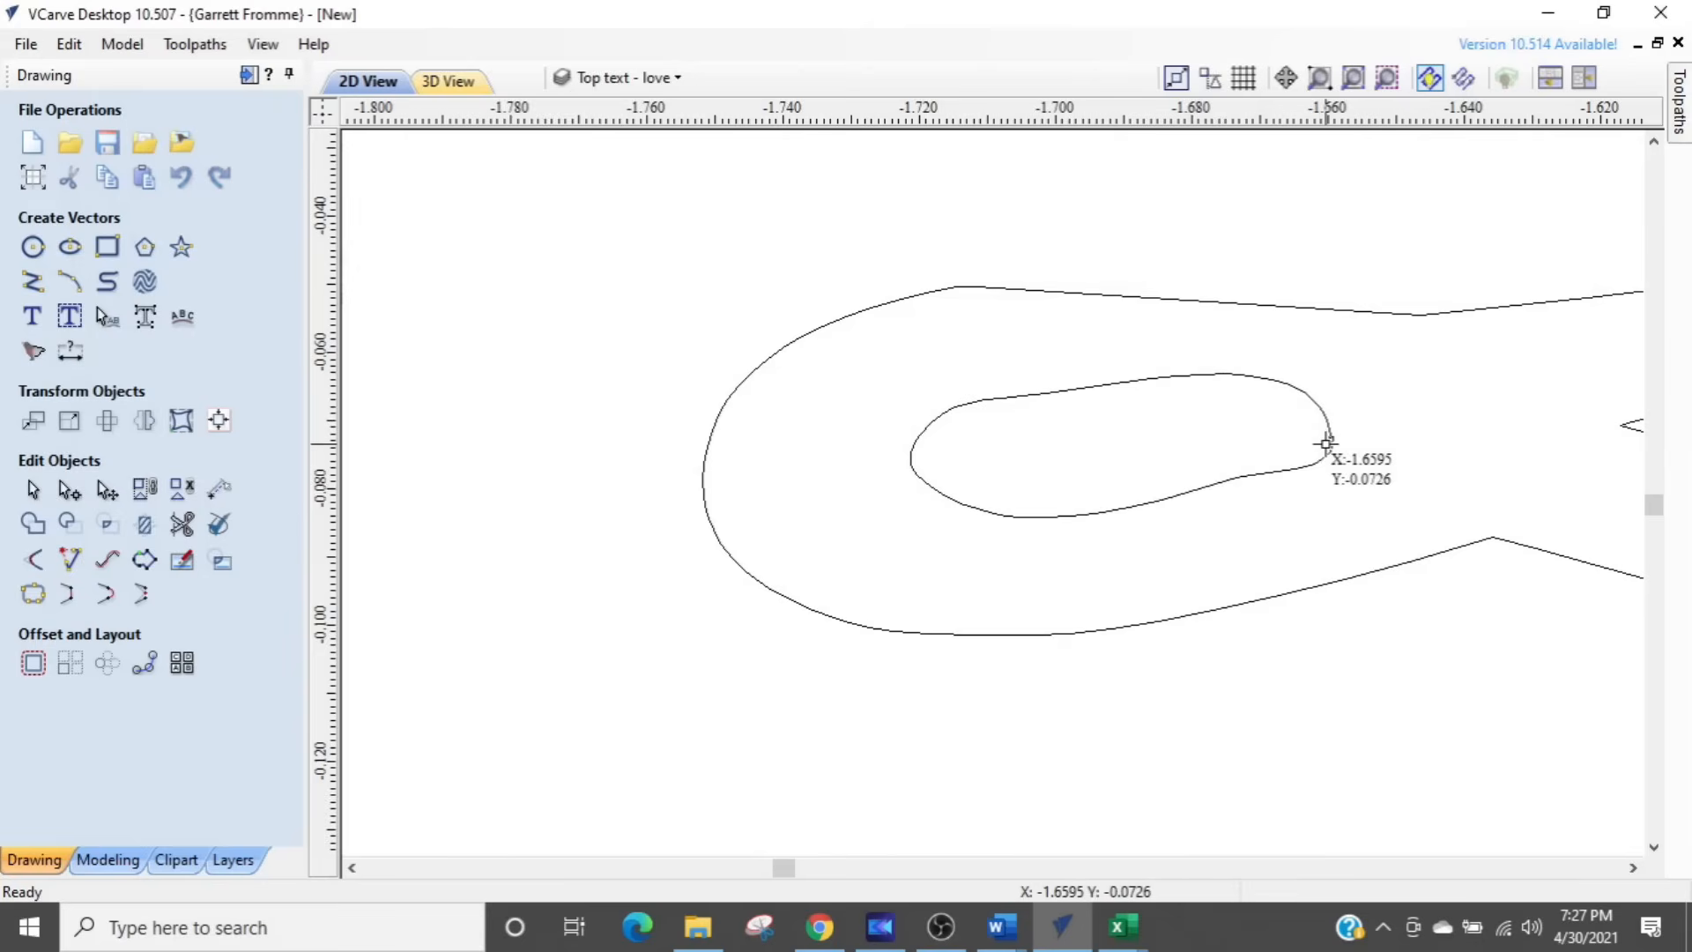
{"action": "key", "text": "Escape"}
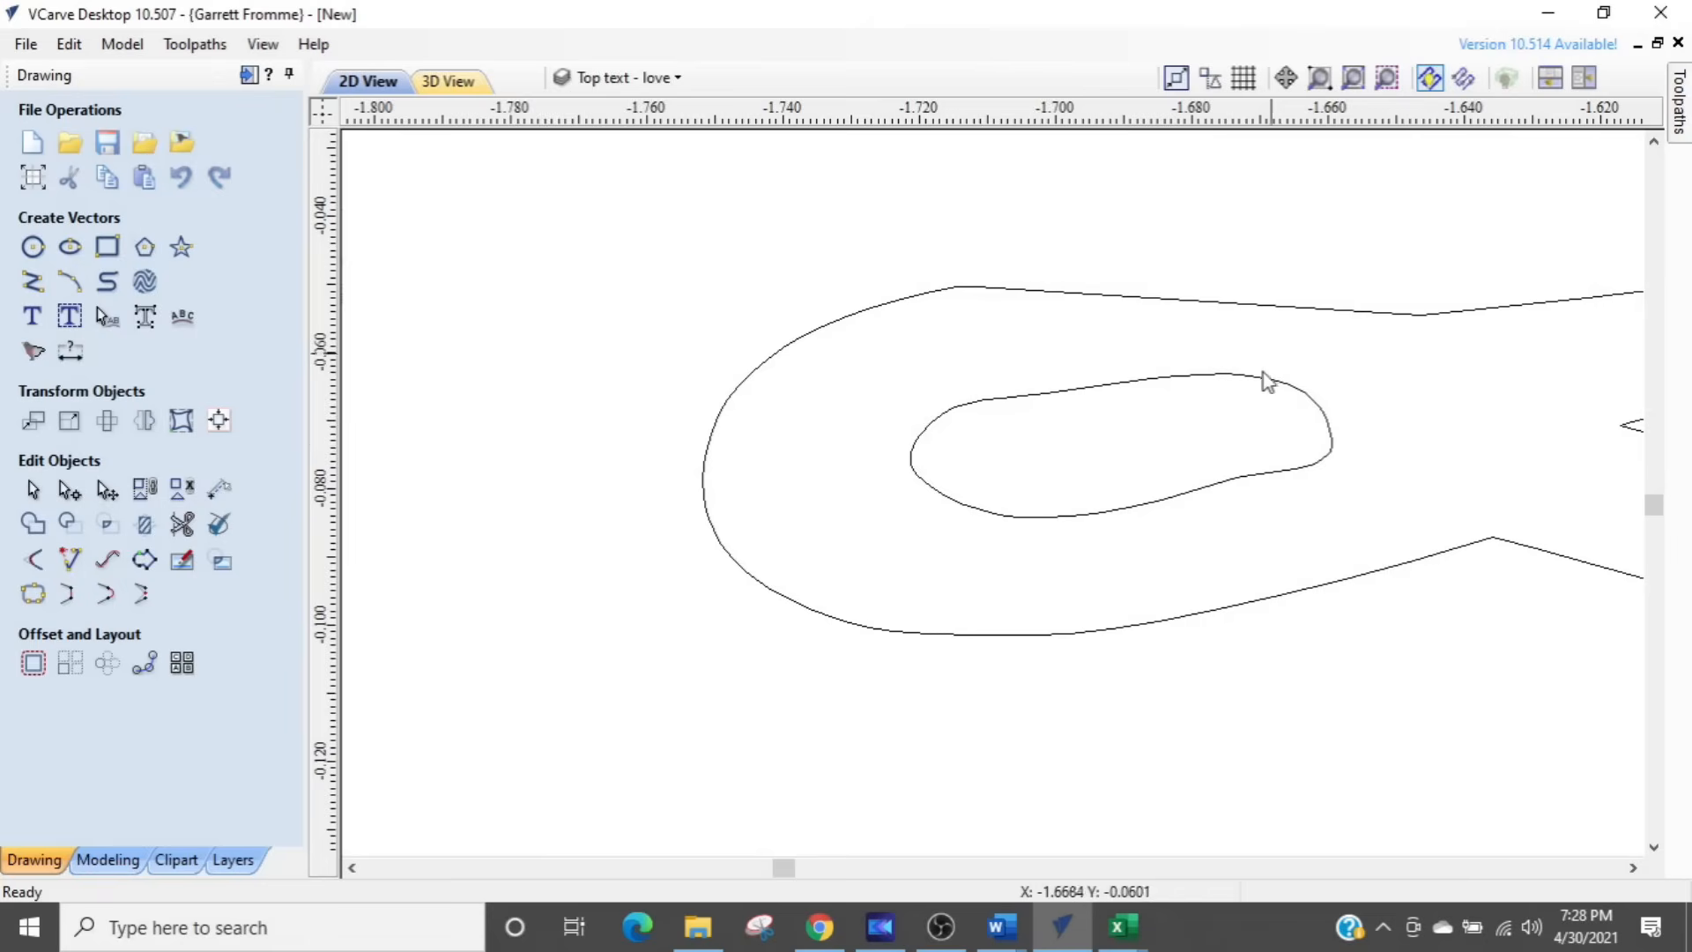
Step: Node-edit the new closed curve into a teardrop by shortening both handles at the node nearest the flourish's fork
{"action": "scroll", "coordinate": [1149, 471], "scroll_direction": "down", "scroll_amount": 1}
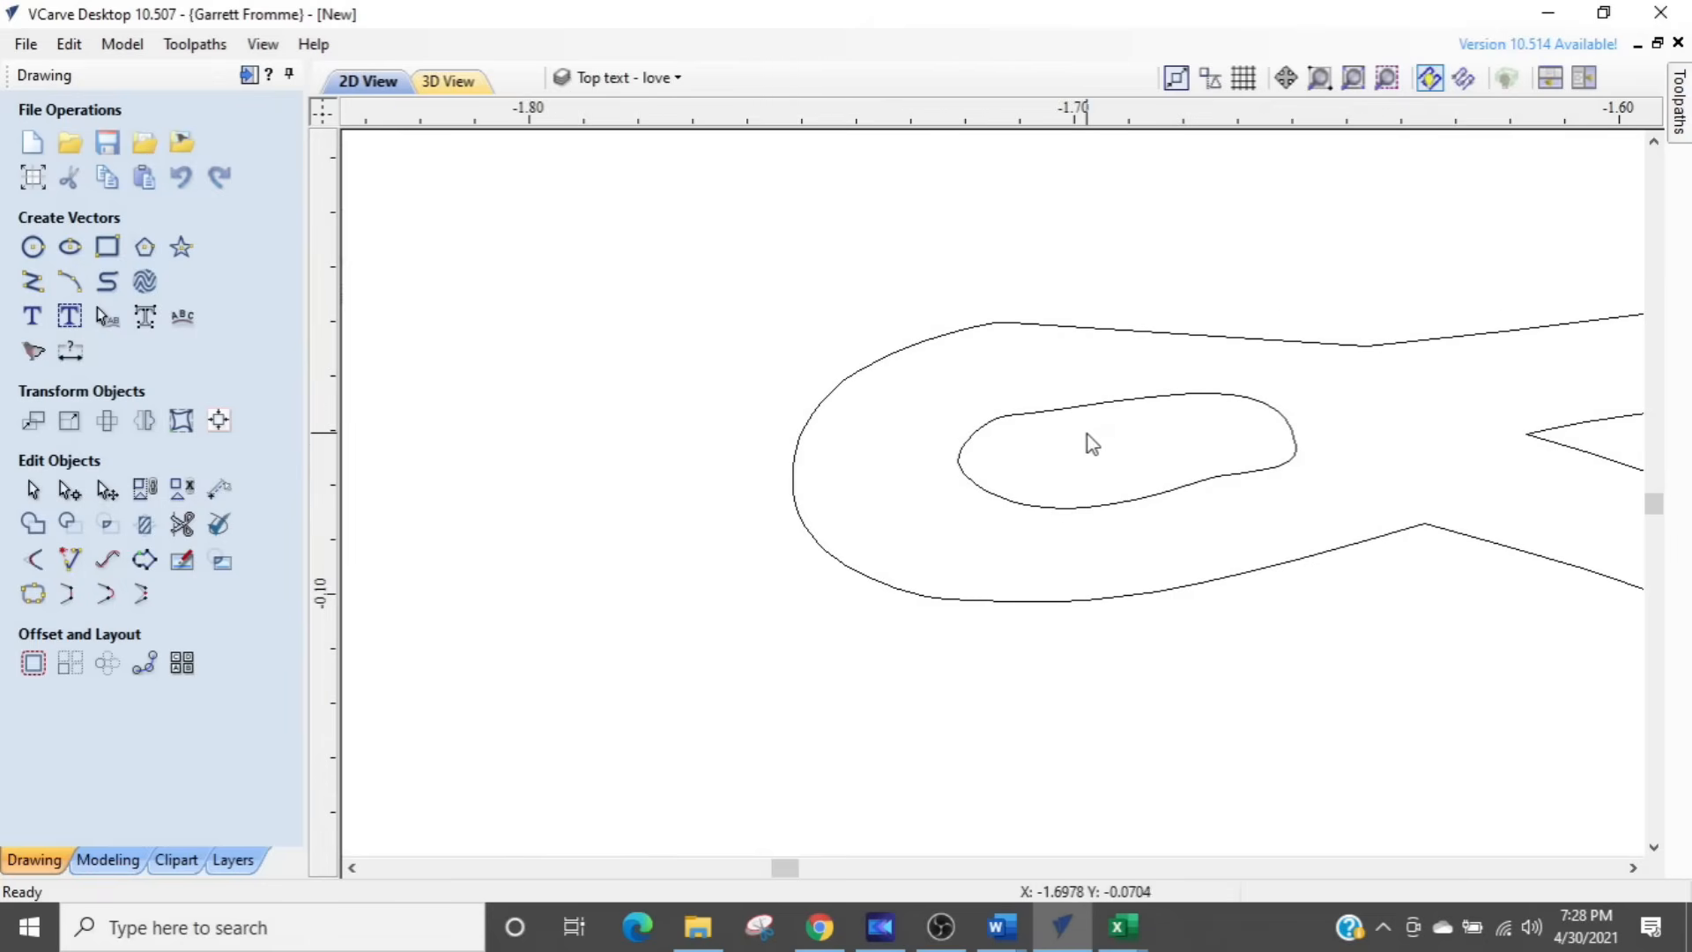
{"action": "left_click", "coordinate": [1090, 411]}
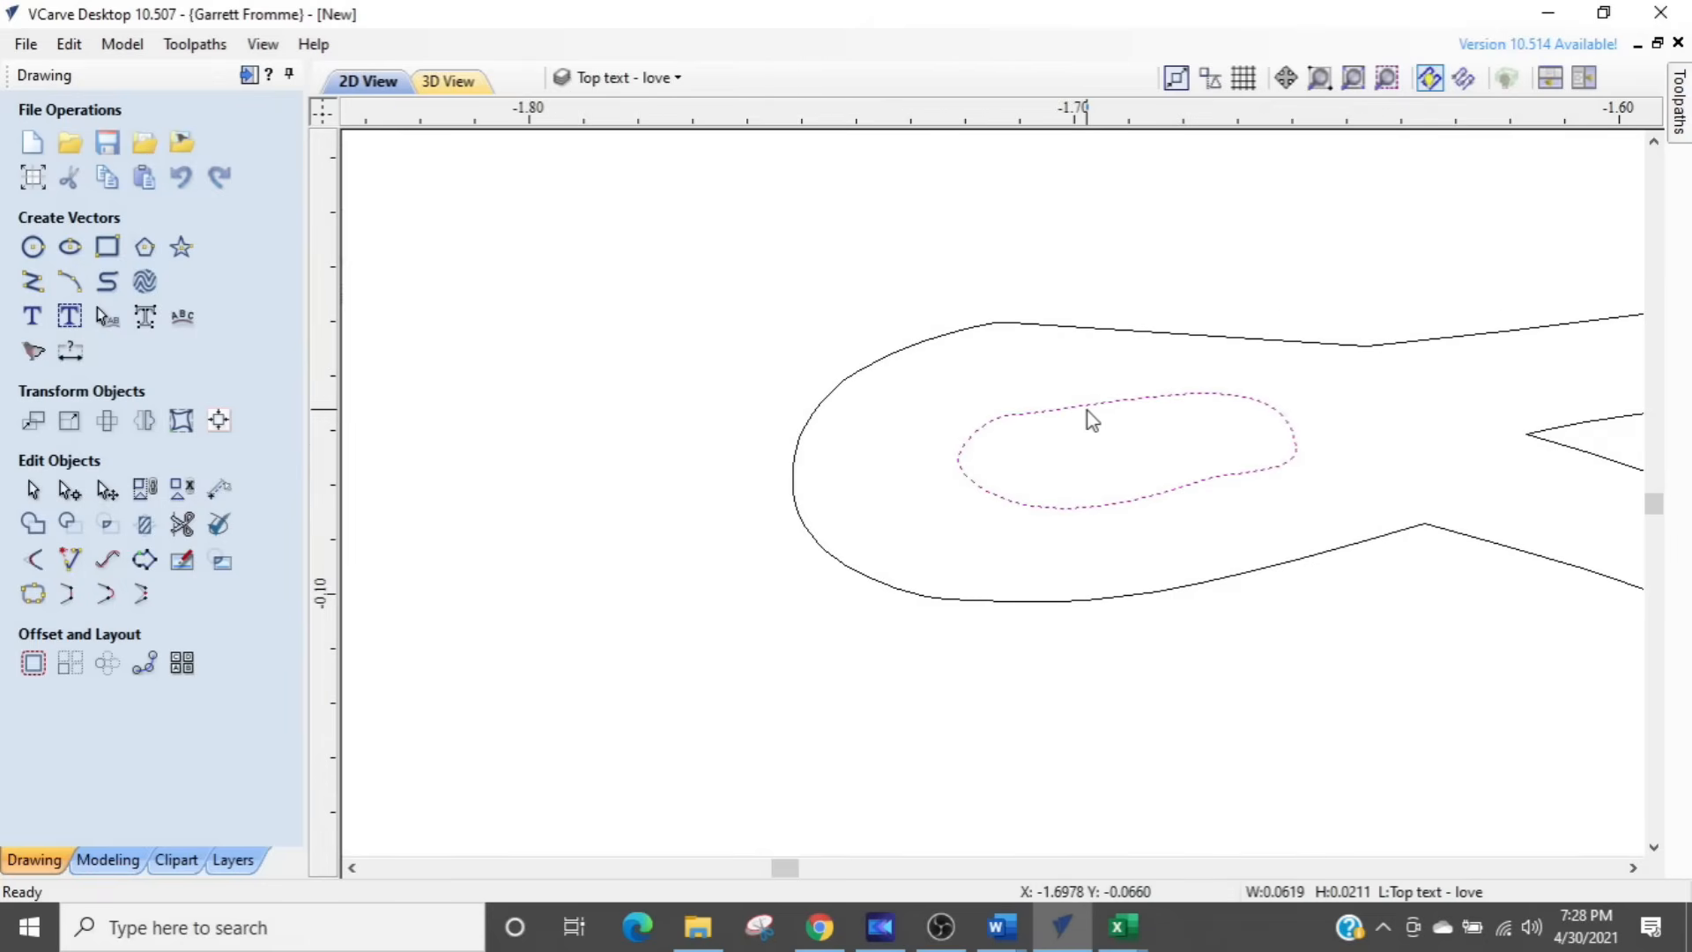
{"action": "double_click", "coordinate": [1087, 410]}
{"action": "scroll", "coordinate": [1243, 392], "scroll_direction": "up", "scroll_amount": 2}
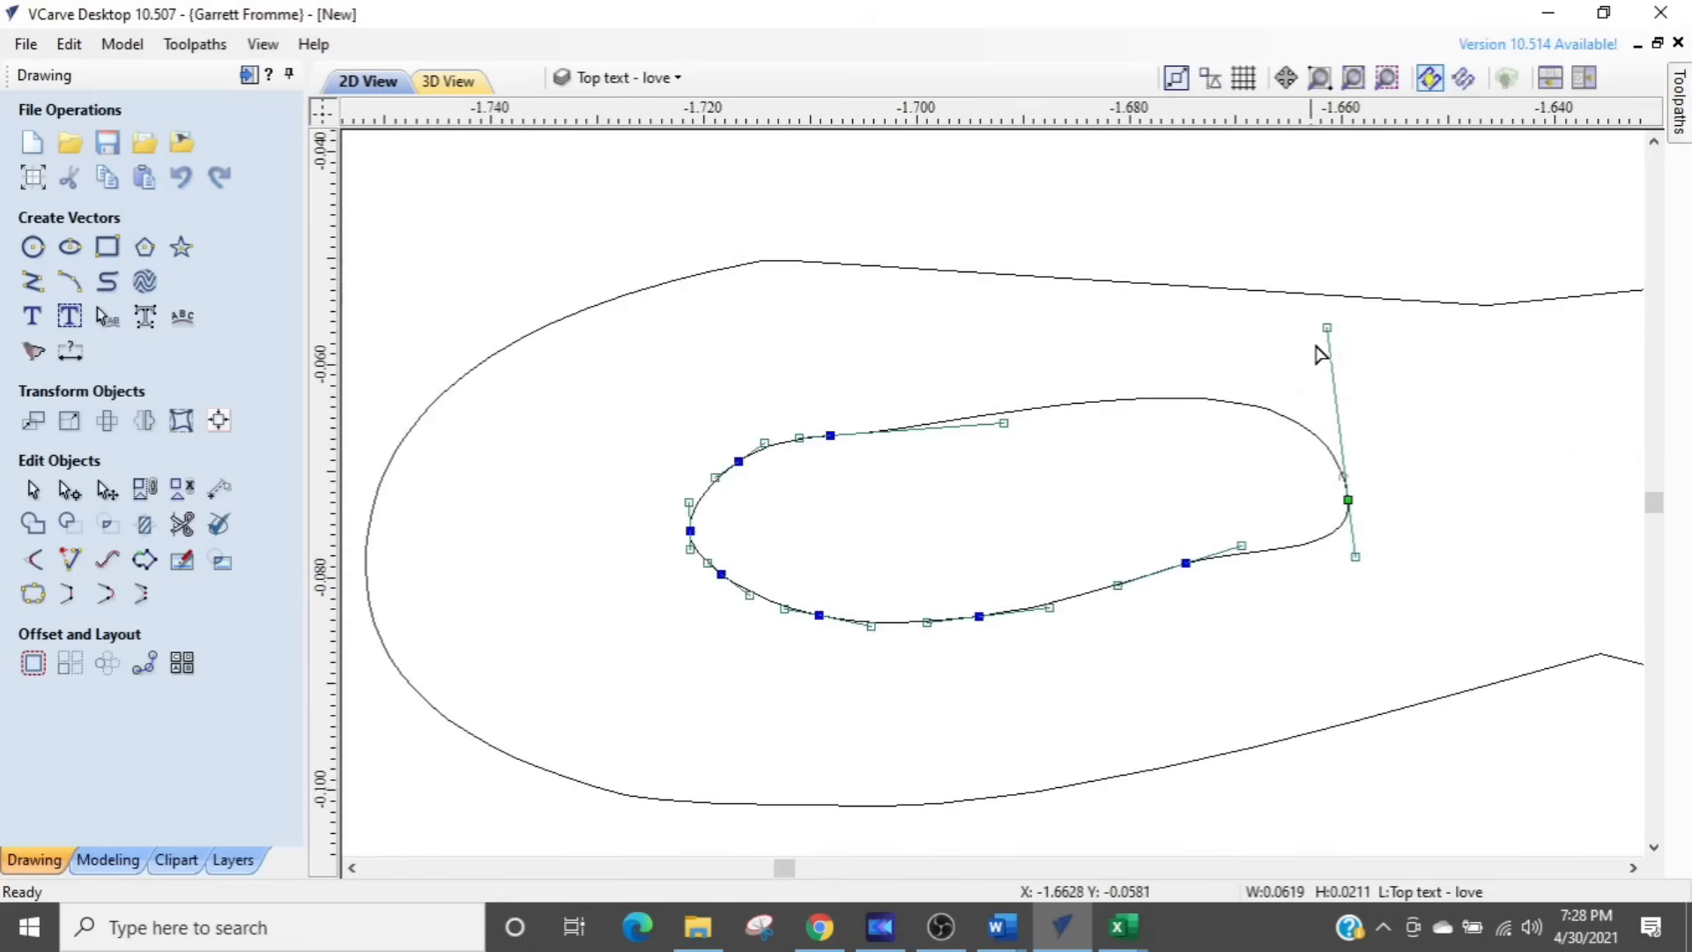
{"action": "left_click_drag", "start_coordinate": [1327, 327], "coordinate": [1339, 477]}
{"action": "left_click_drag", "start_coordinate": [1368, 560], "coordinate": [1350, 520]}
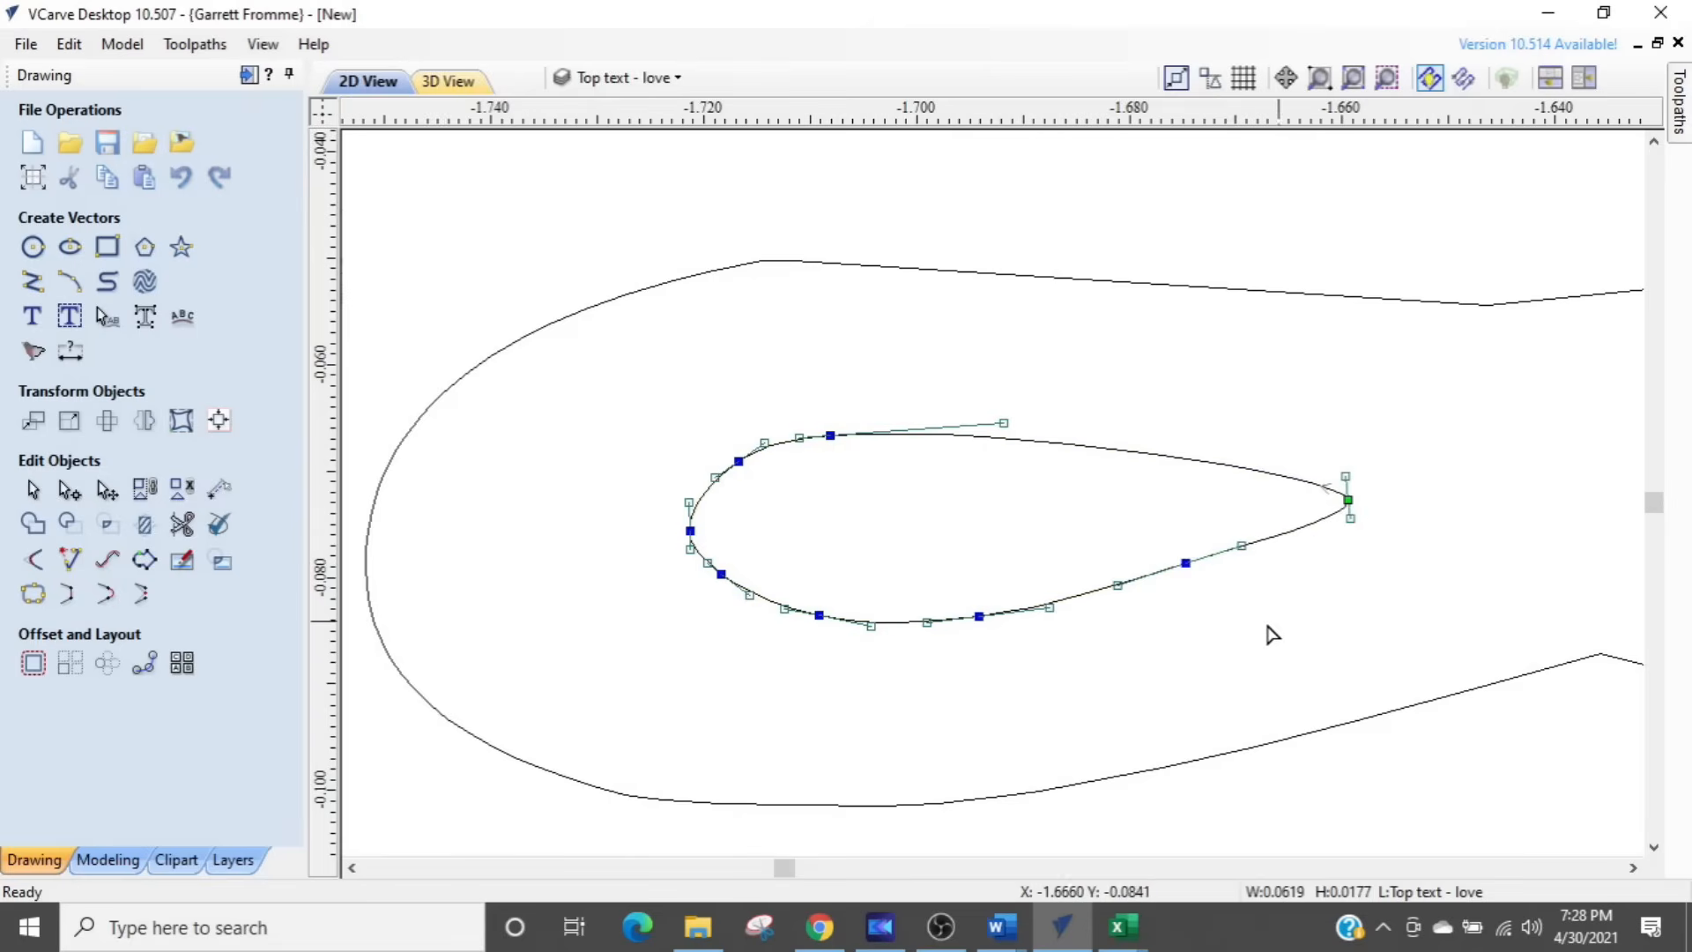
{"action": "scroll", "coordinate": [1260, 632], "scroll_direction": "down", "scroll_amount": 3}
{"action": "key", "text": "Escape"}
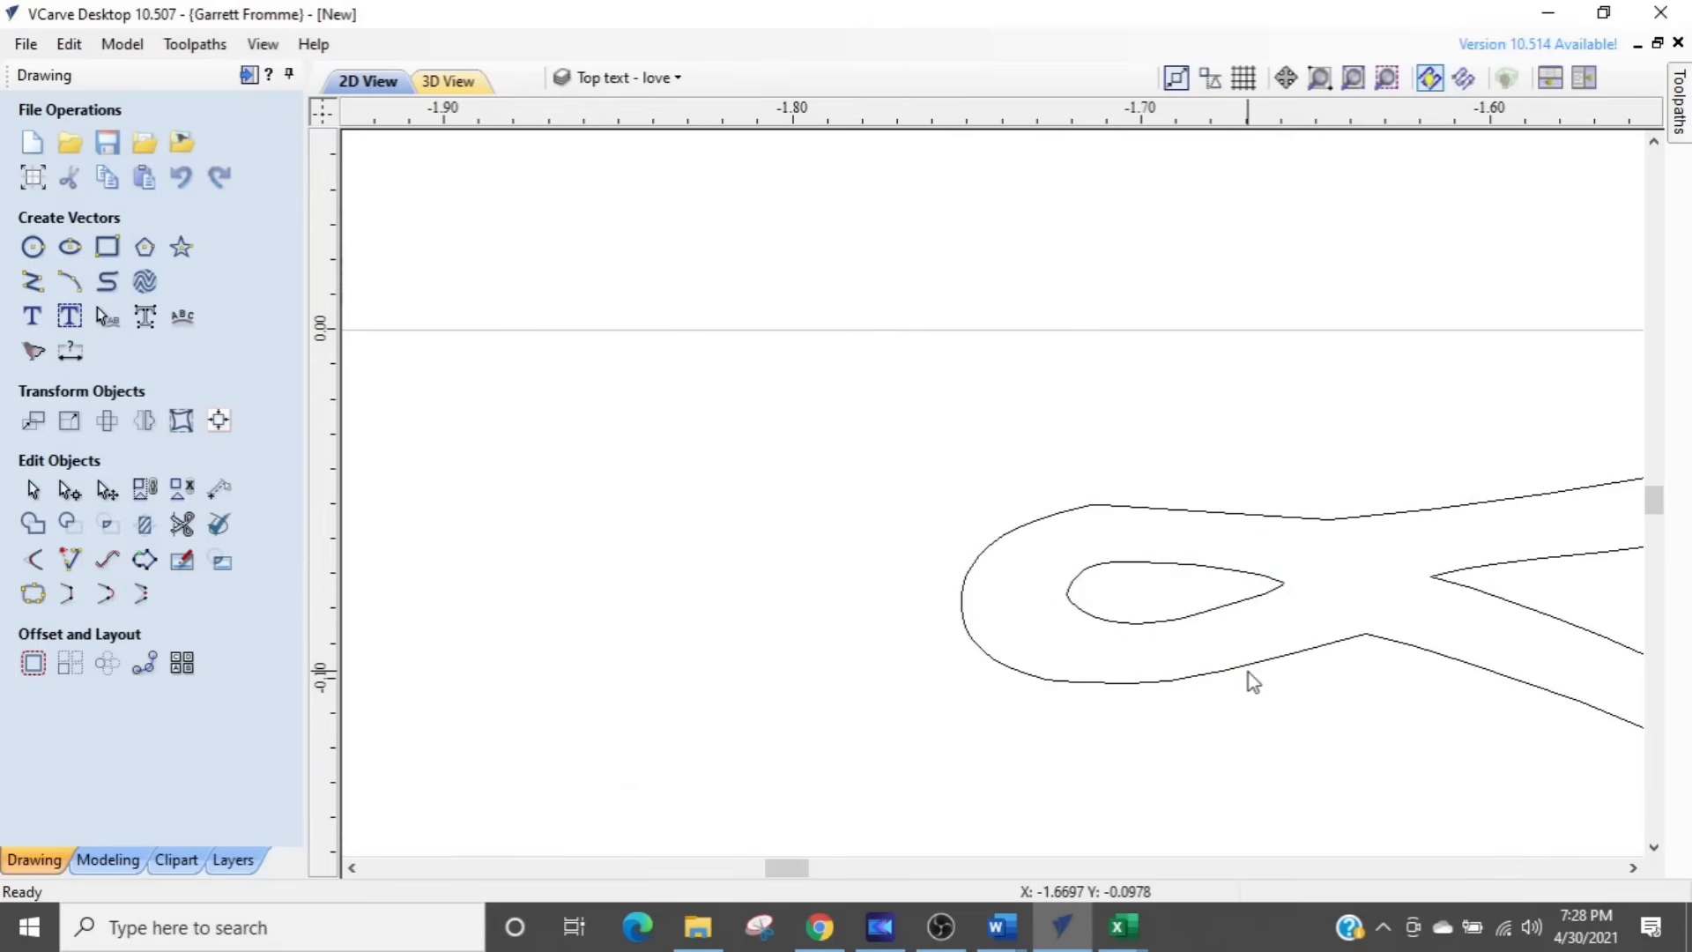
Step: Open the L's outer outline for node editing around the corner above the teardrop on the flourish's rounded end
{"action": "scroll", "coordinate": [1249, 675], "scroll_direction": "down", "scroll_amount": 2}
{"action": "scroll", "coordinate": [1192, 686], "scroll_direction": "up", "scroll_amount": 3}
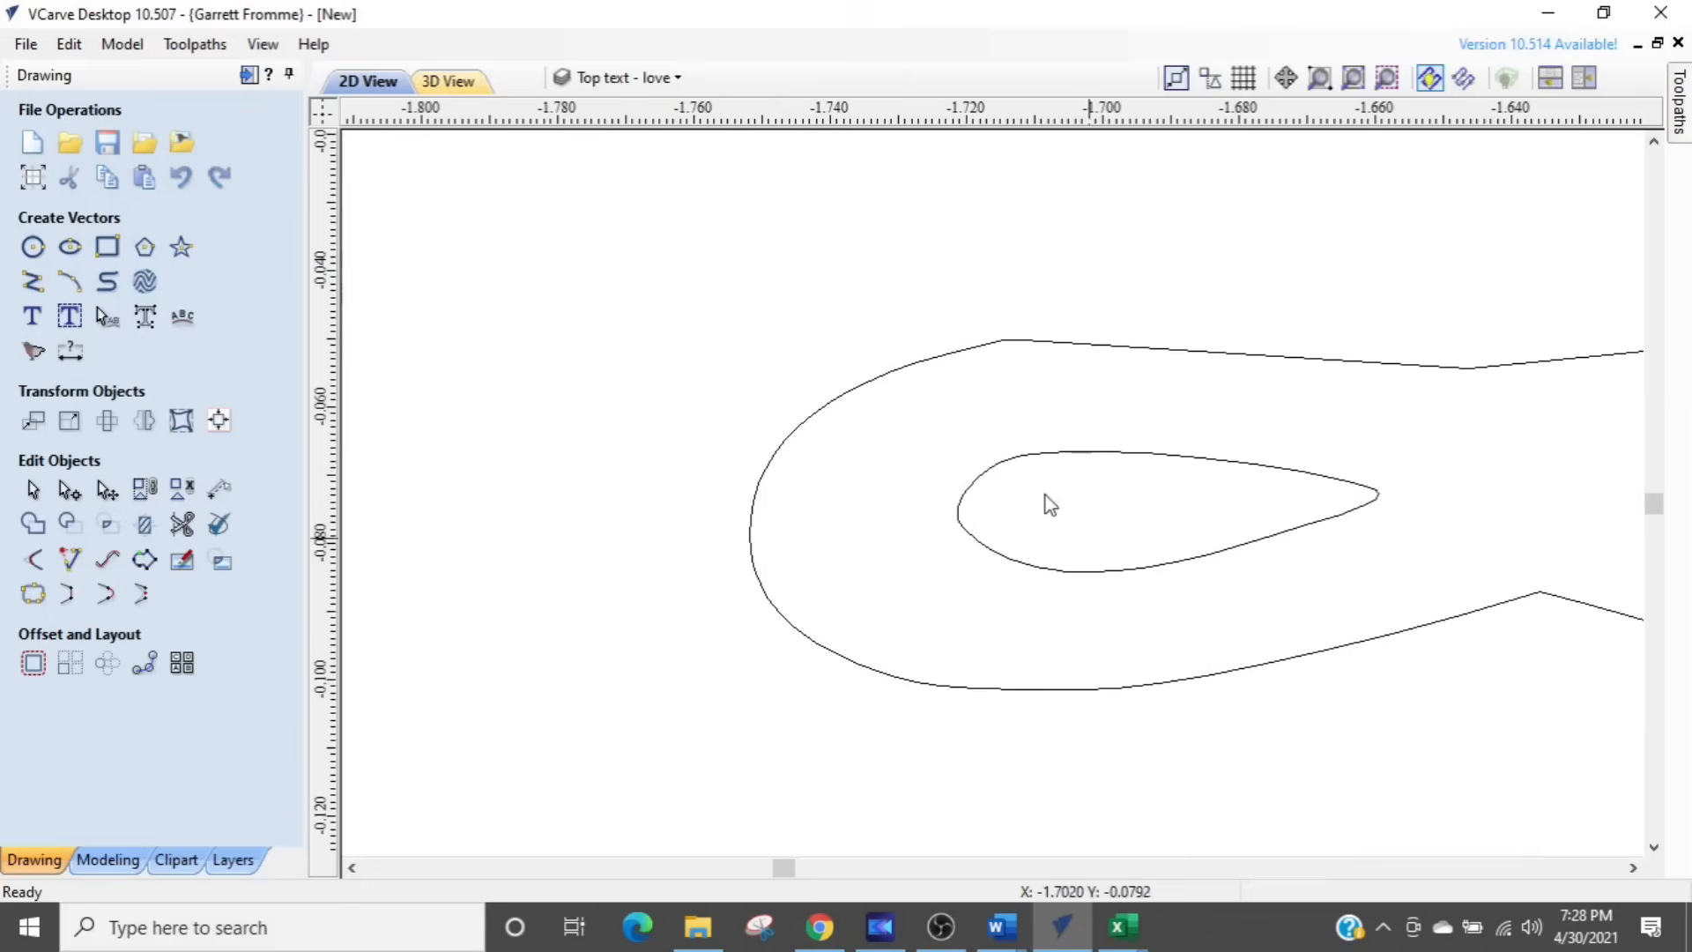
{"action": "left_click", "coordinate": [1016, 341]}
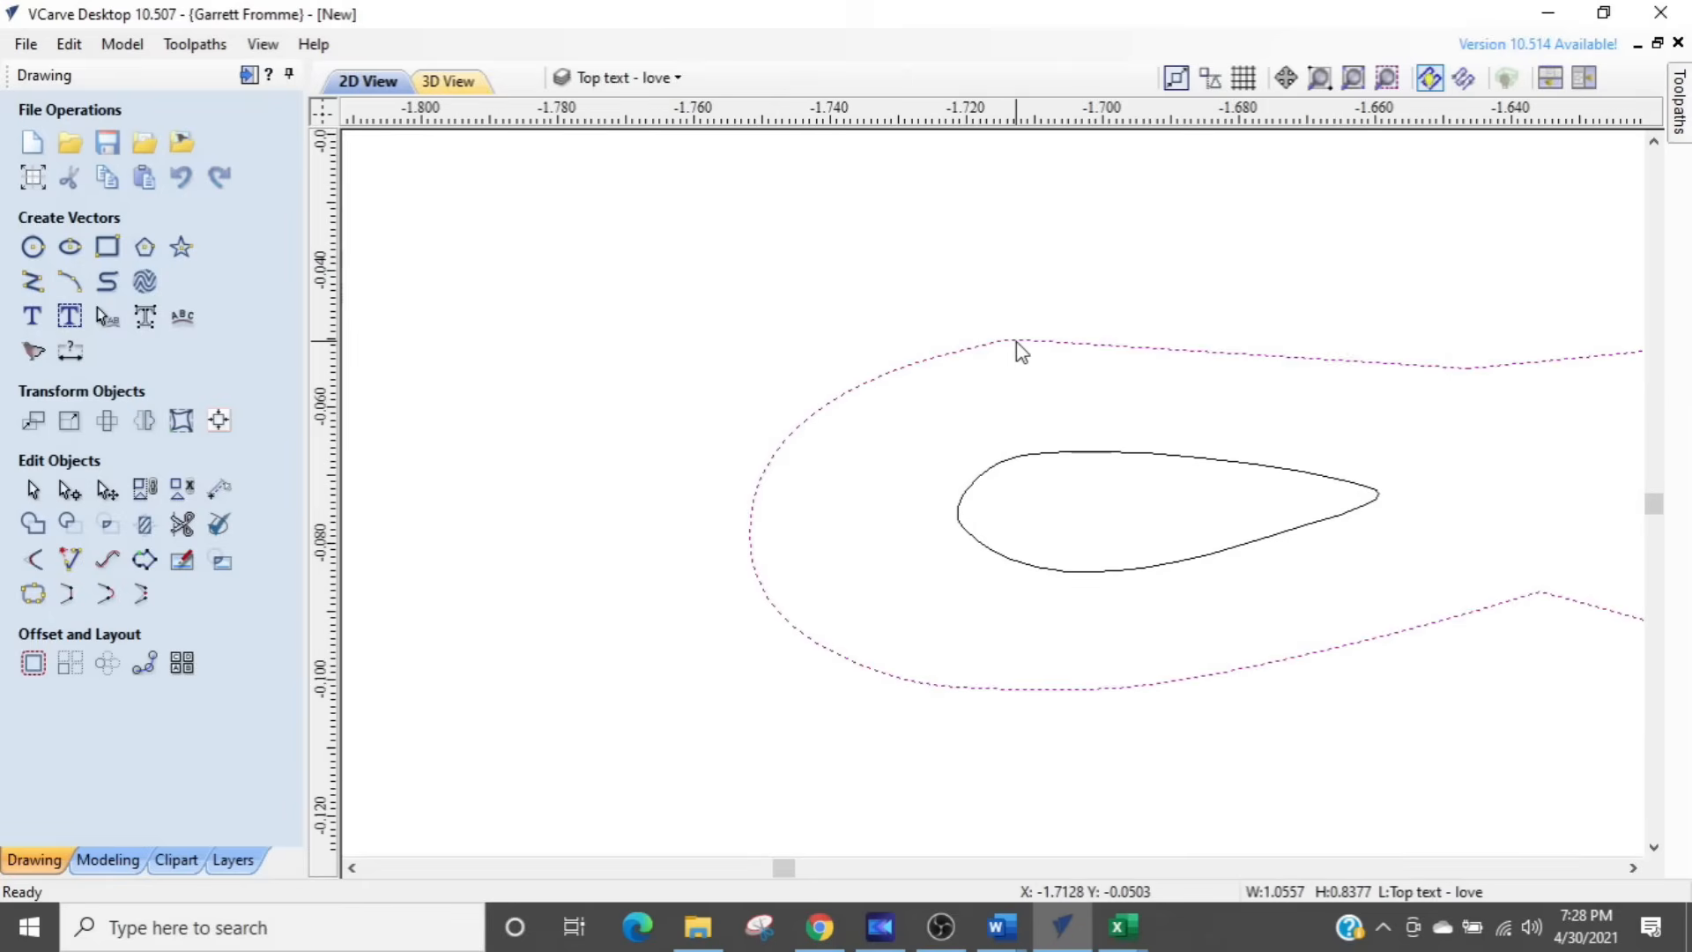
{"action": "key", "text": "n"}
{"action": "scroll", "coordinate": [988, 374], "scroll_direction": "up", "scroll_amount": 5}
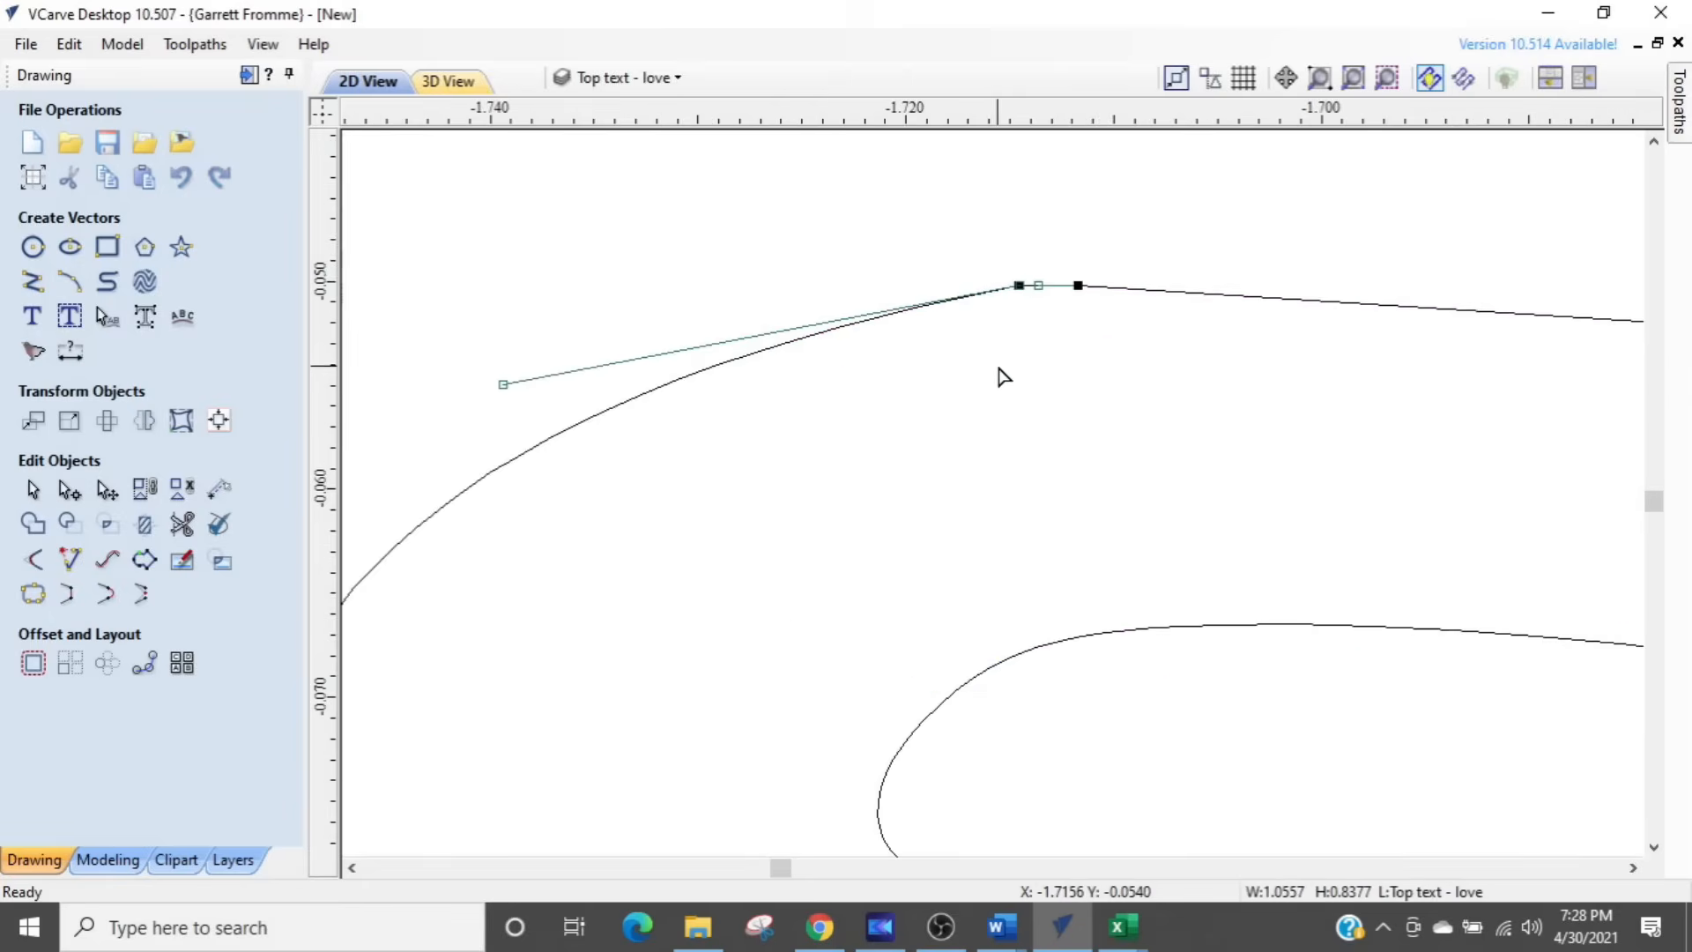
Step: Finish node editing on the outline of the letter L and deselect it
{"action": "scroll", "coordinate": [1008, 359], "scroll_direction": "down", "scroll_amount": 2}
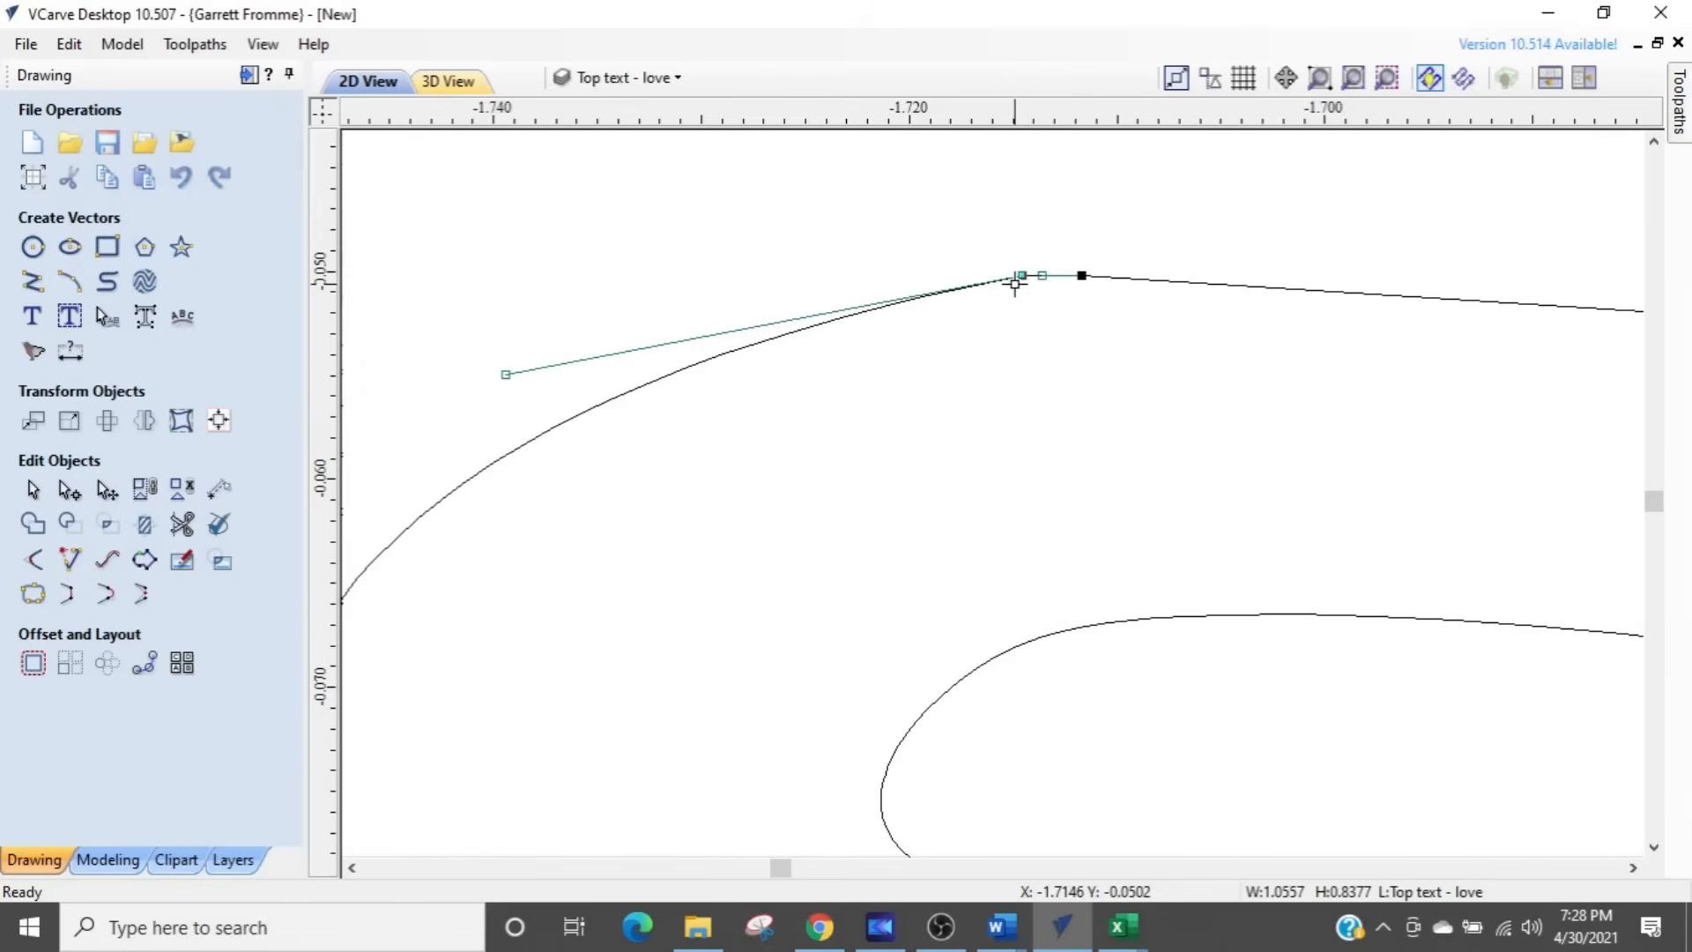
{"action": "scroll", "coordinate": [1013, 278], "scroll_direction": "down", "scroll_amount": 5}
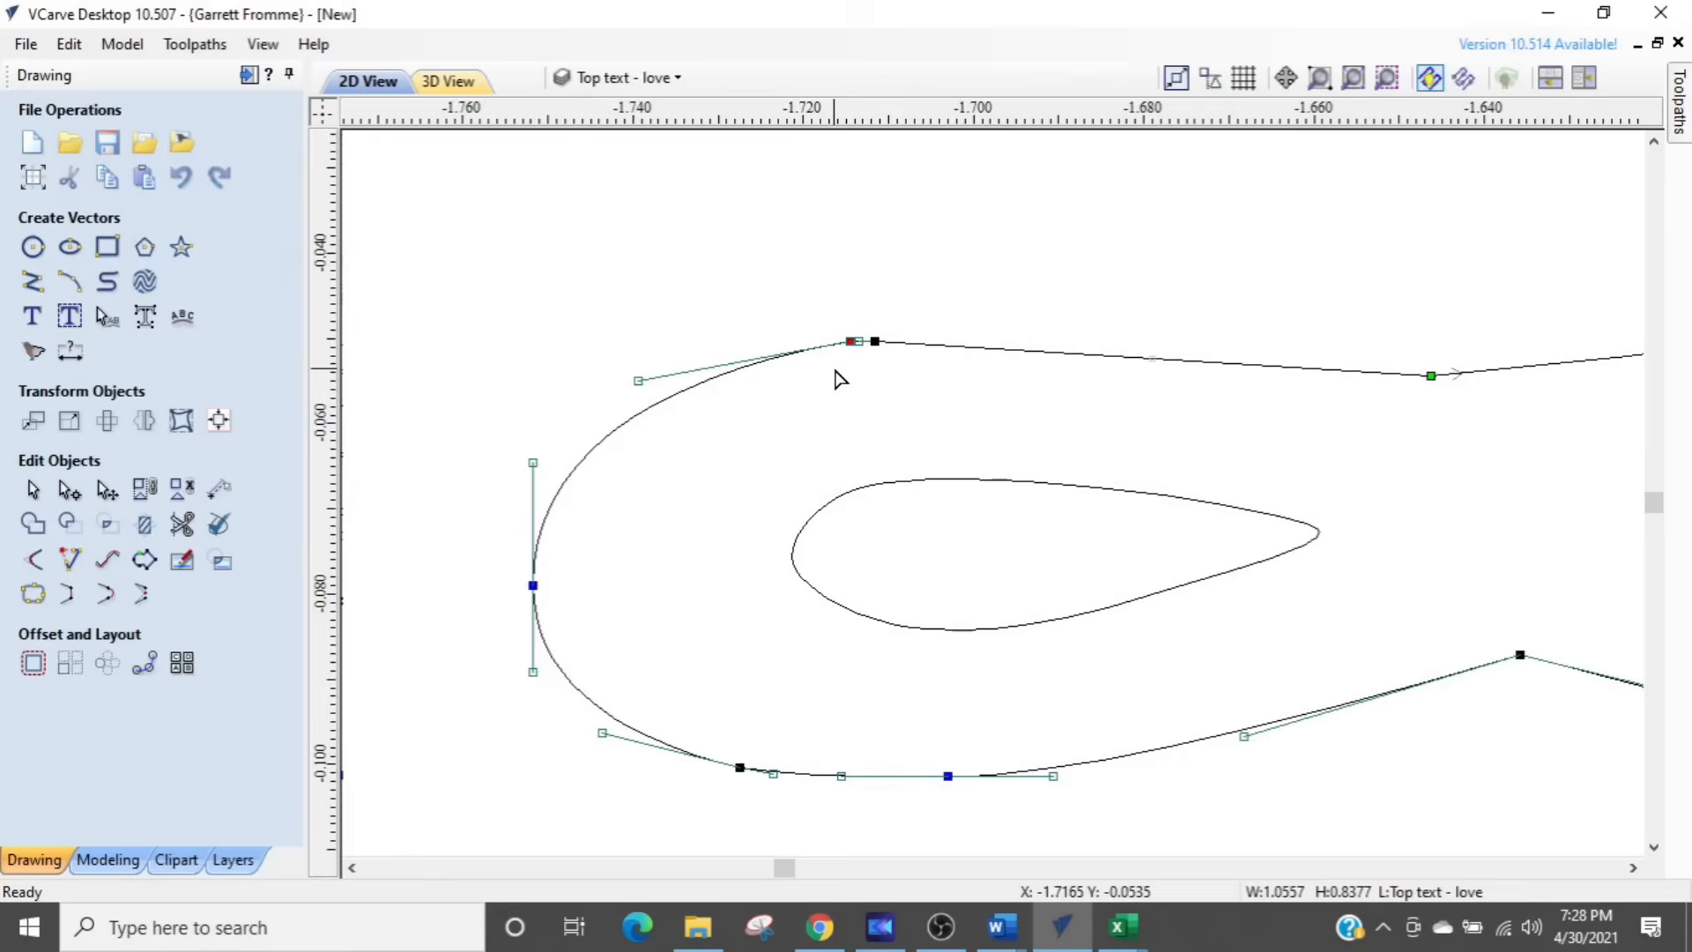
{"action": "scroll", "coordinate": [838, 385], "scroll_direction": "down", "scroll_amount": 5}
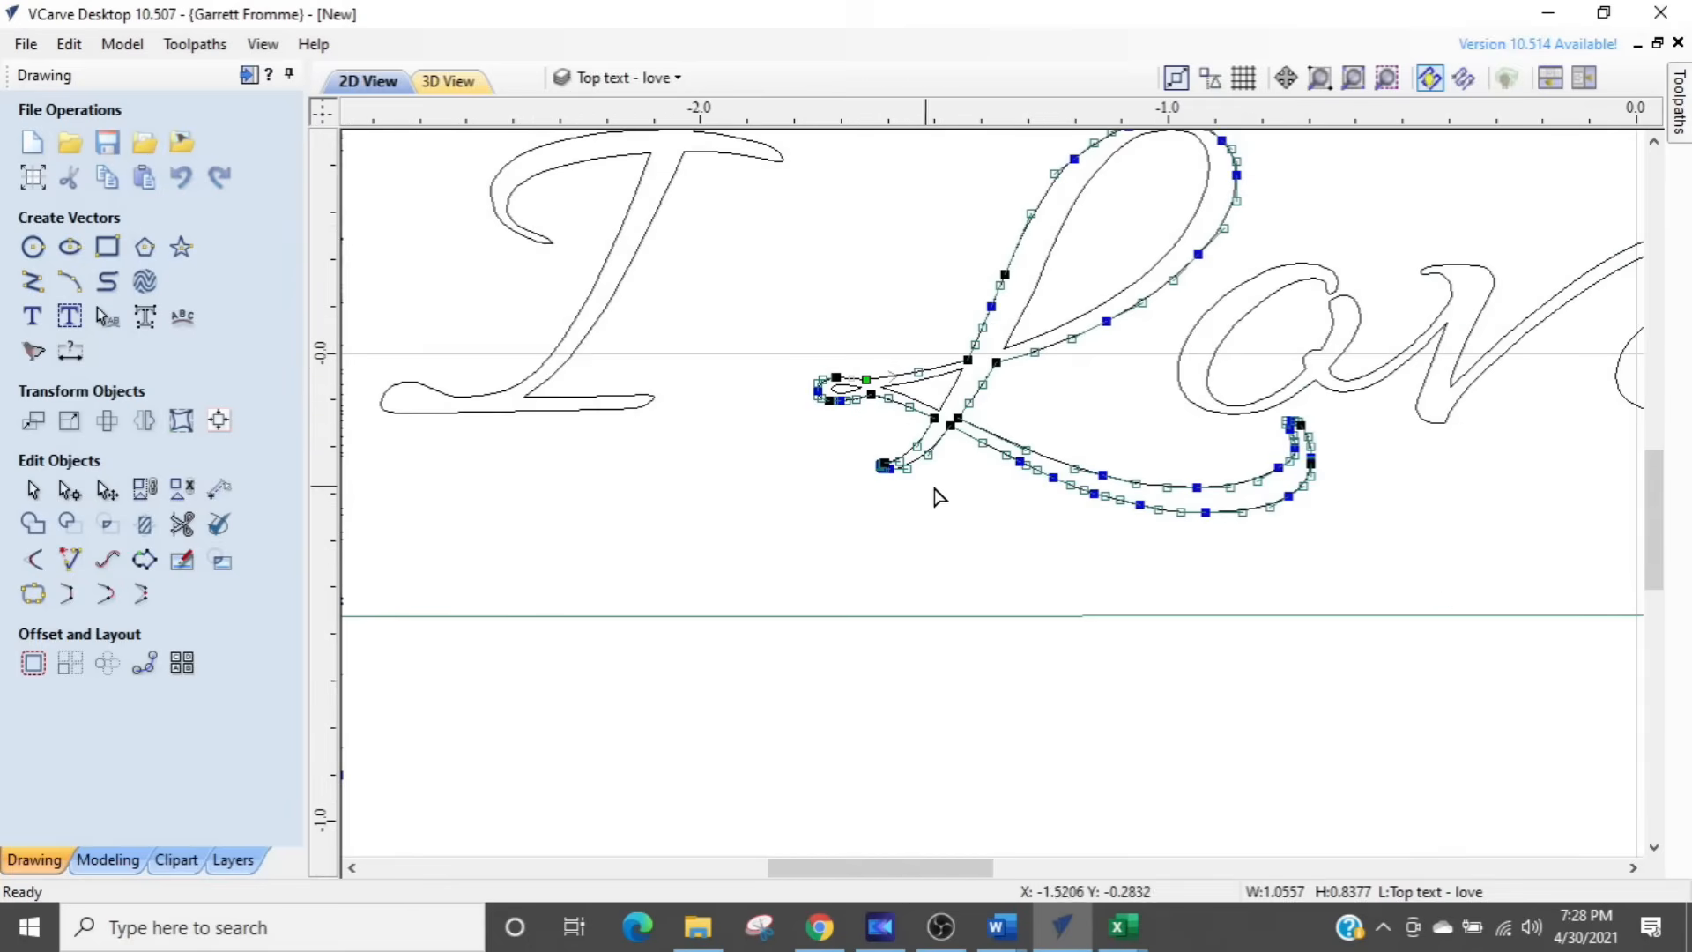
{"action": "left_click", "coordinate": [947, 496]}
{"action": "scroll", "coordinate": [934, 502], "scroll_direction": "down", "scroll_amount": 8}
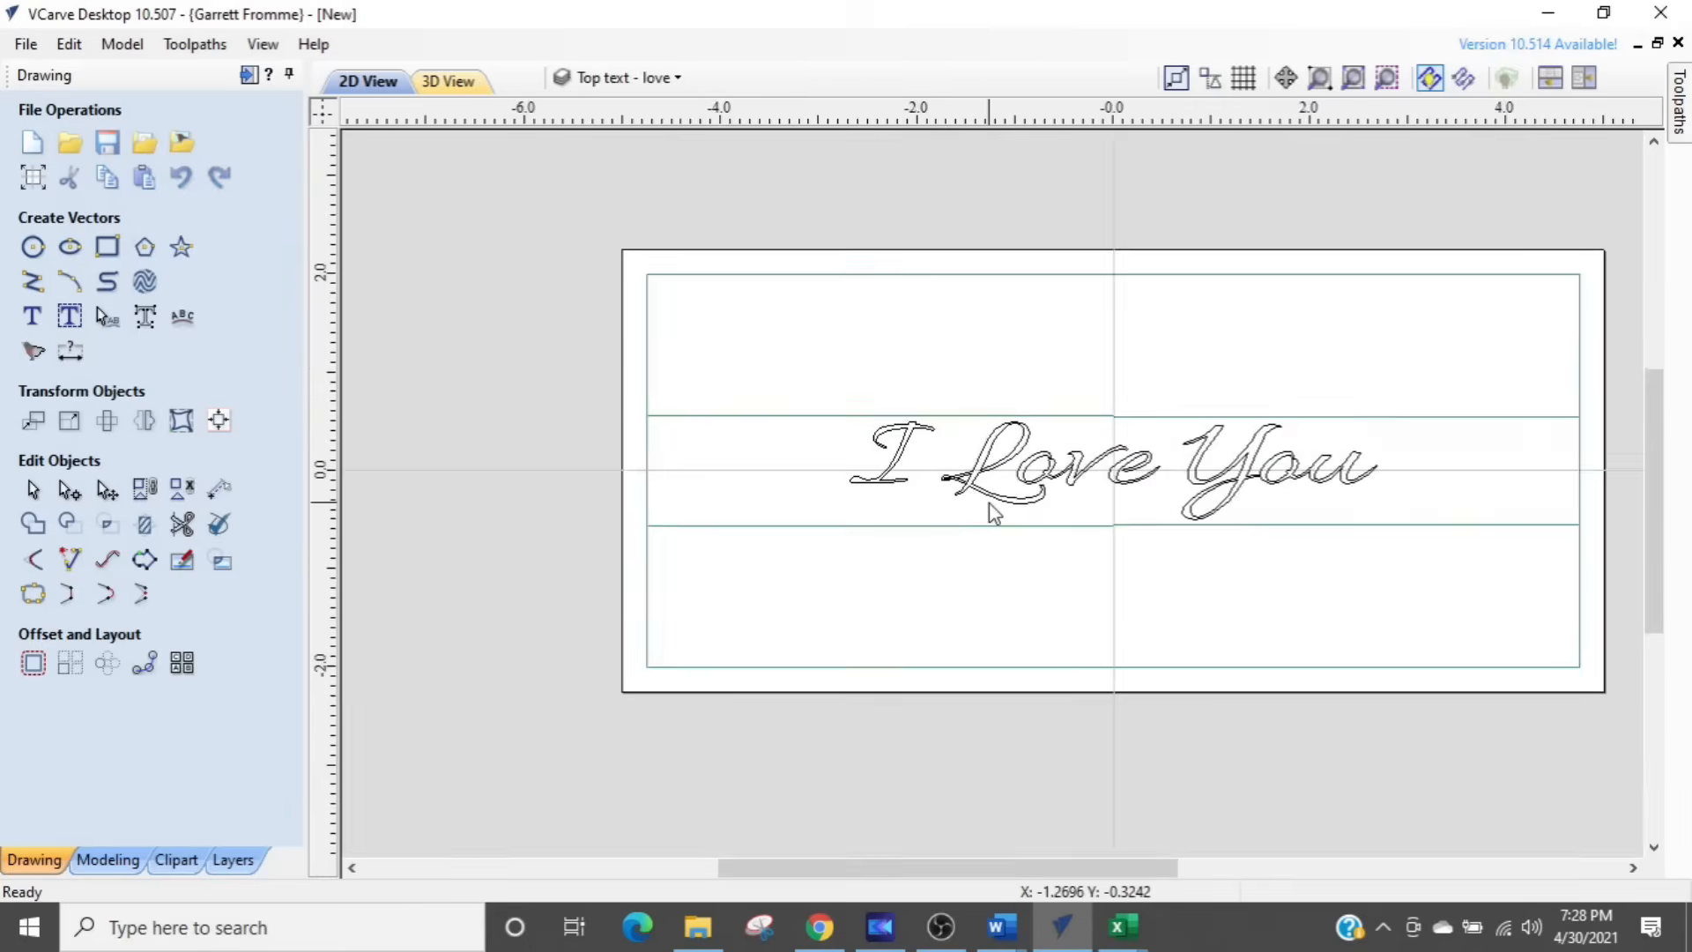
{"action": "middle_click_drag", "start_coordinate": [1268, 559], "coordinate": [1078, 536]}
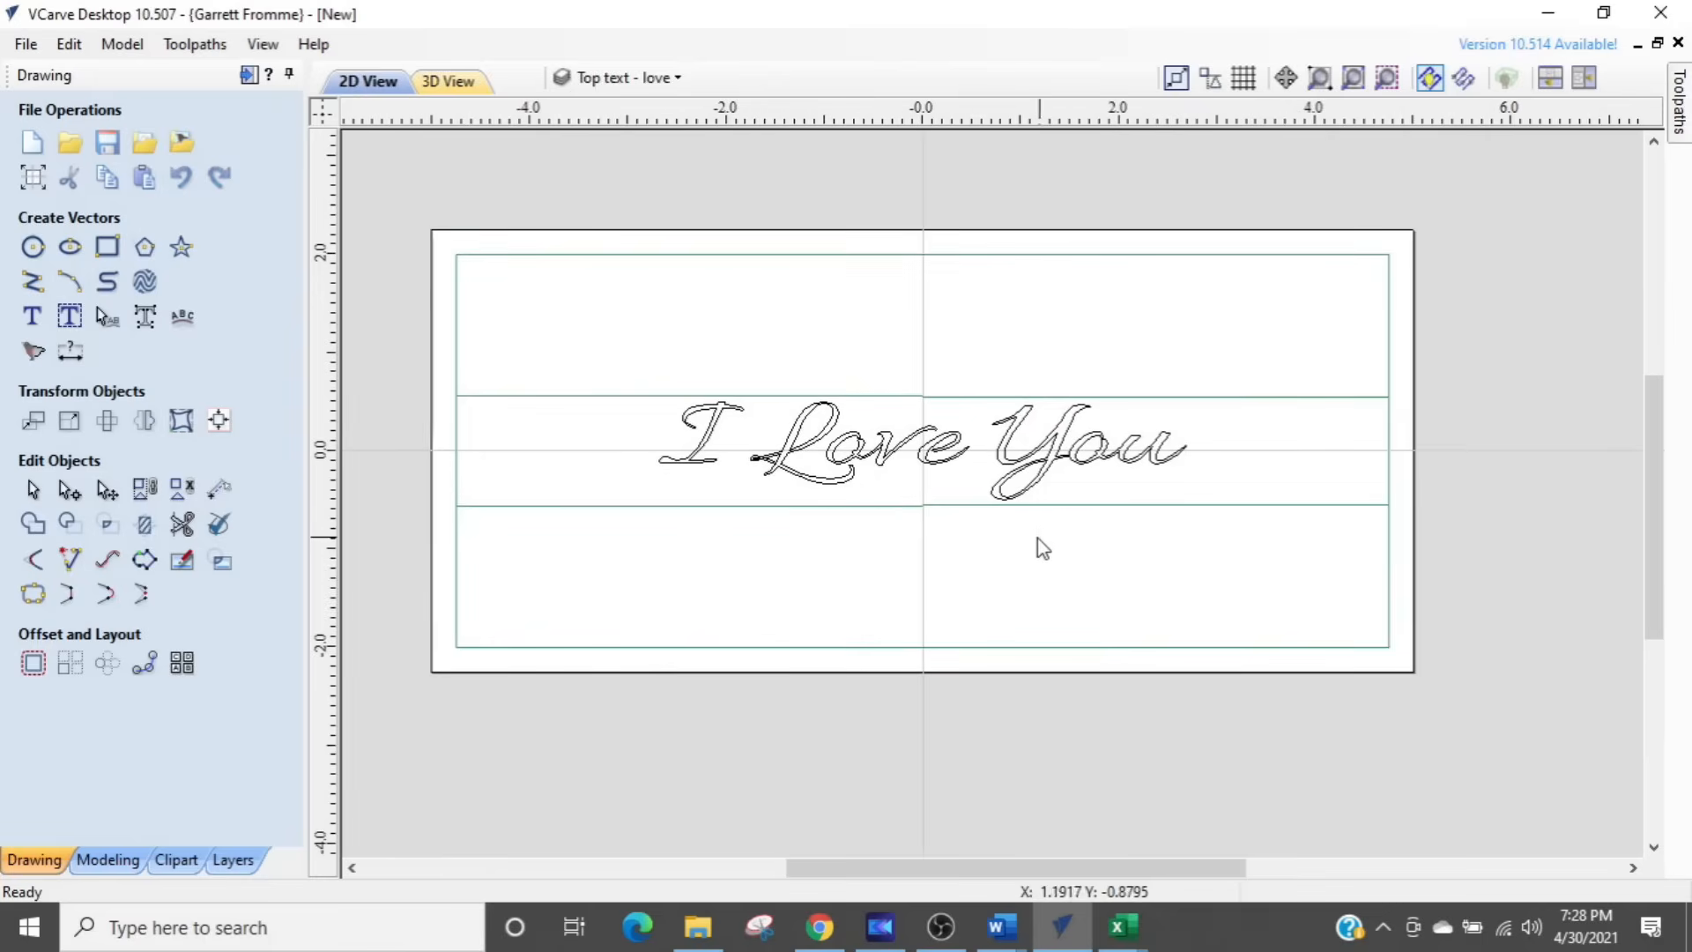
{"action": "scroll", "coordinate": [868, 531], "scroll_direction": "up", "scroll_amount": 5}
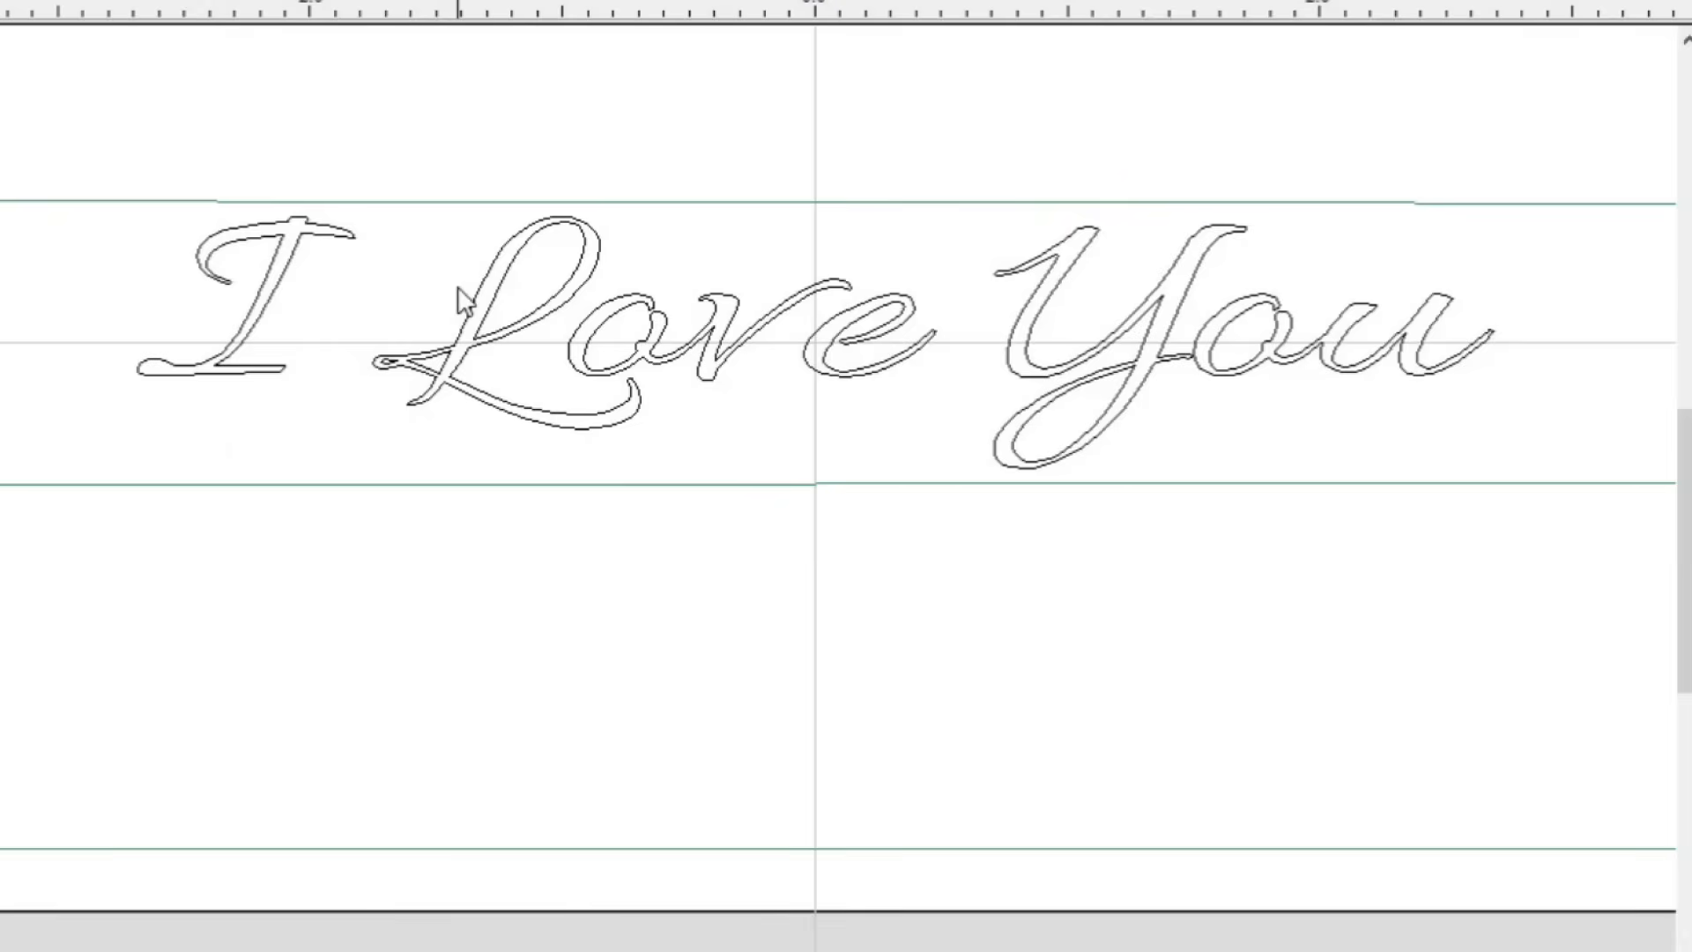
Step: Select all vectors of the letter L, stretch its height, and enlarge it overall about its centre
{"action": "left_click_drag", "start_coordinate": [484, 252], "coordinate": [361, 443]}
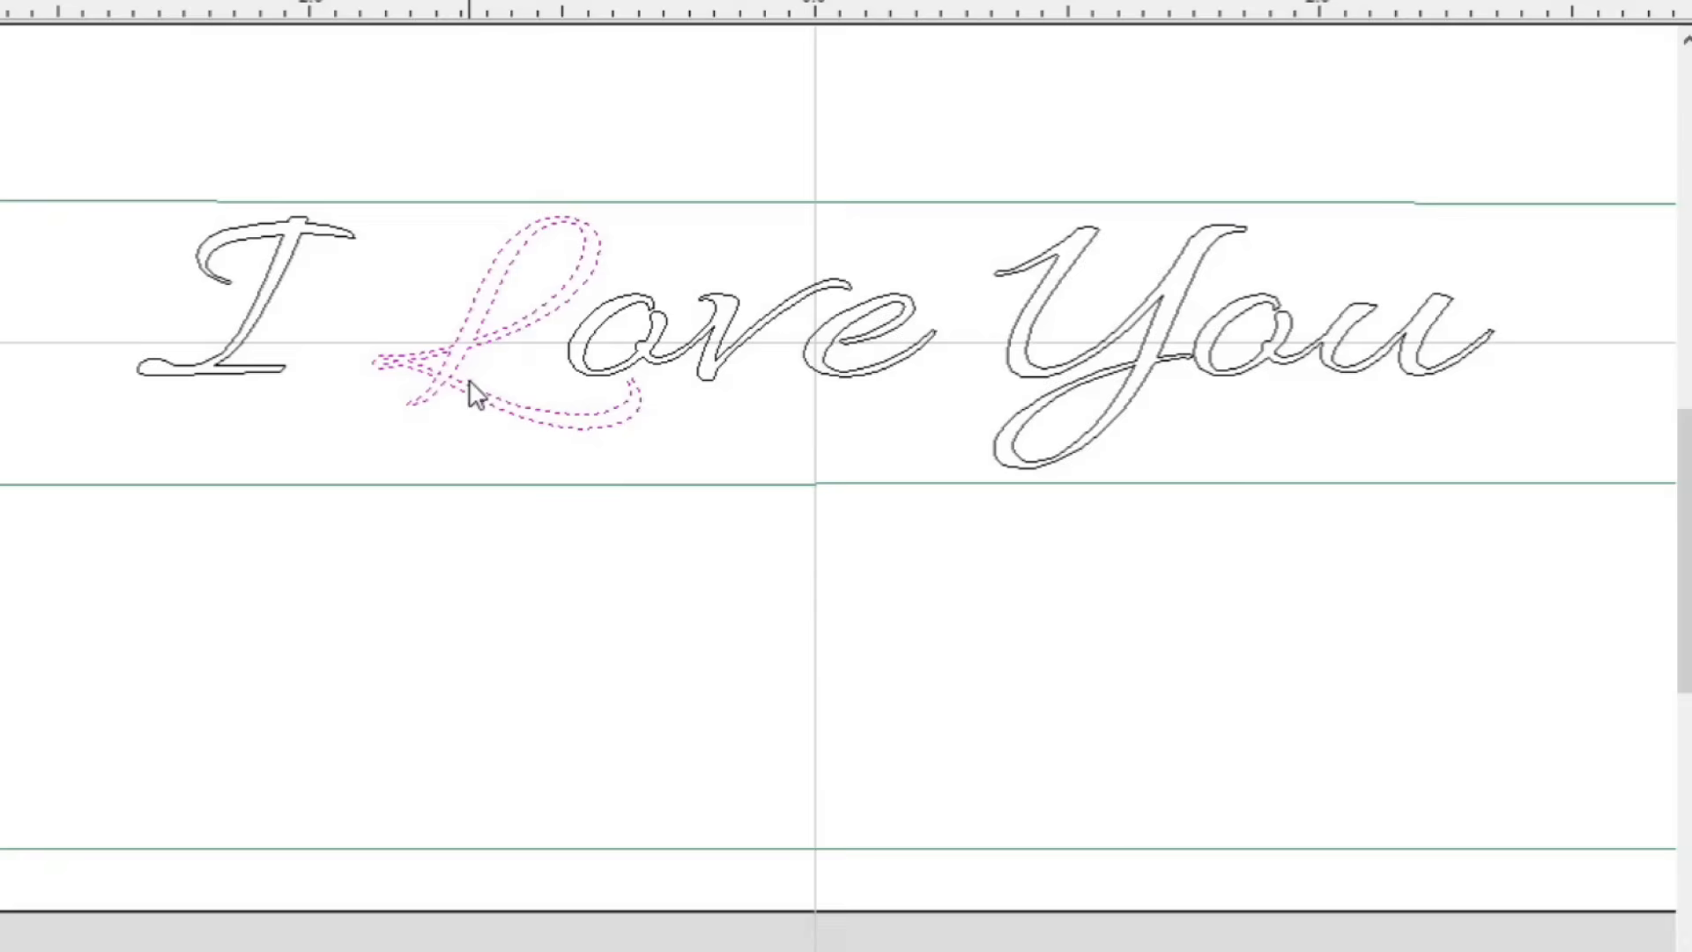
{"action": "left_click", "coordinate": [446, 394]}
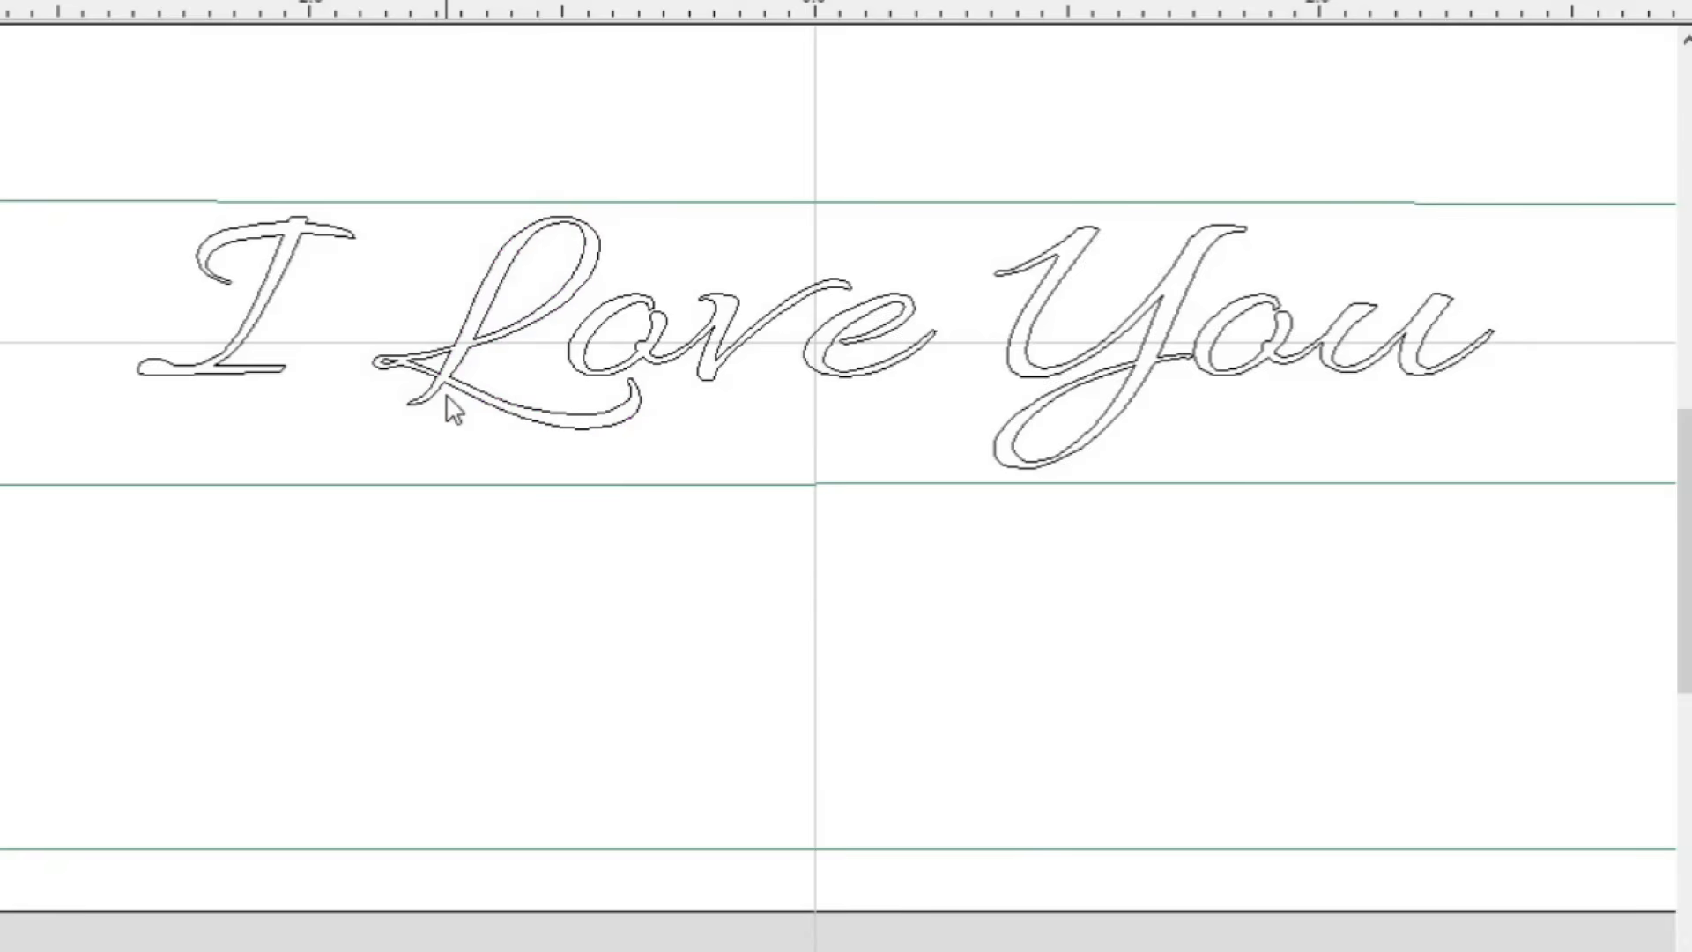
{"action": "left_click_drag", "start_coordinate": [472, 191], "coordinate": [436, 310]}
{"action": "scroll", "coordinate": [436, 310], "scroll_direction": "up", "scroll_amount": 3}
{"action": "left_click", "coordinate": [467, 315]}
{"action": "left_click_drag", "start_coordinate": [334, 466], "coordinate": [301, 531]}
{"action": "left_click", "coordinate": [431, 487]}
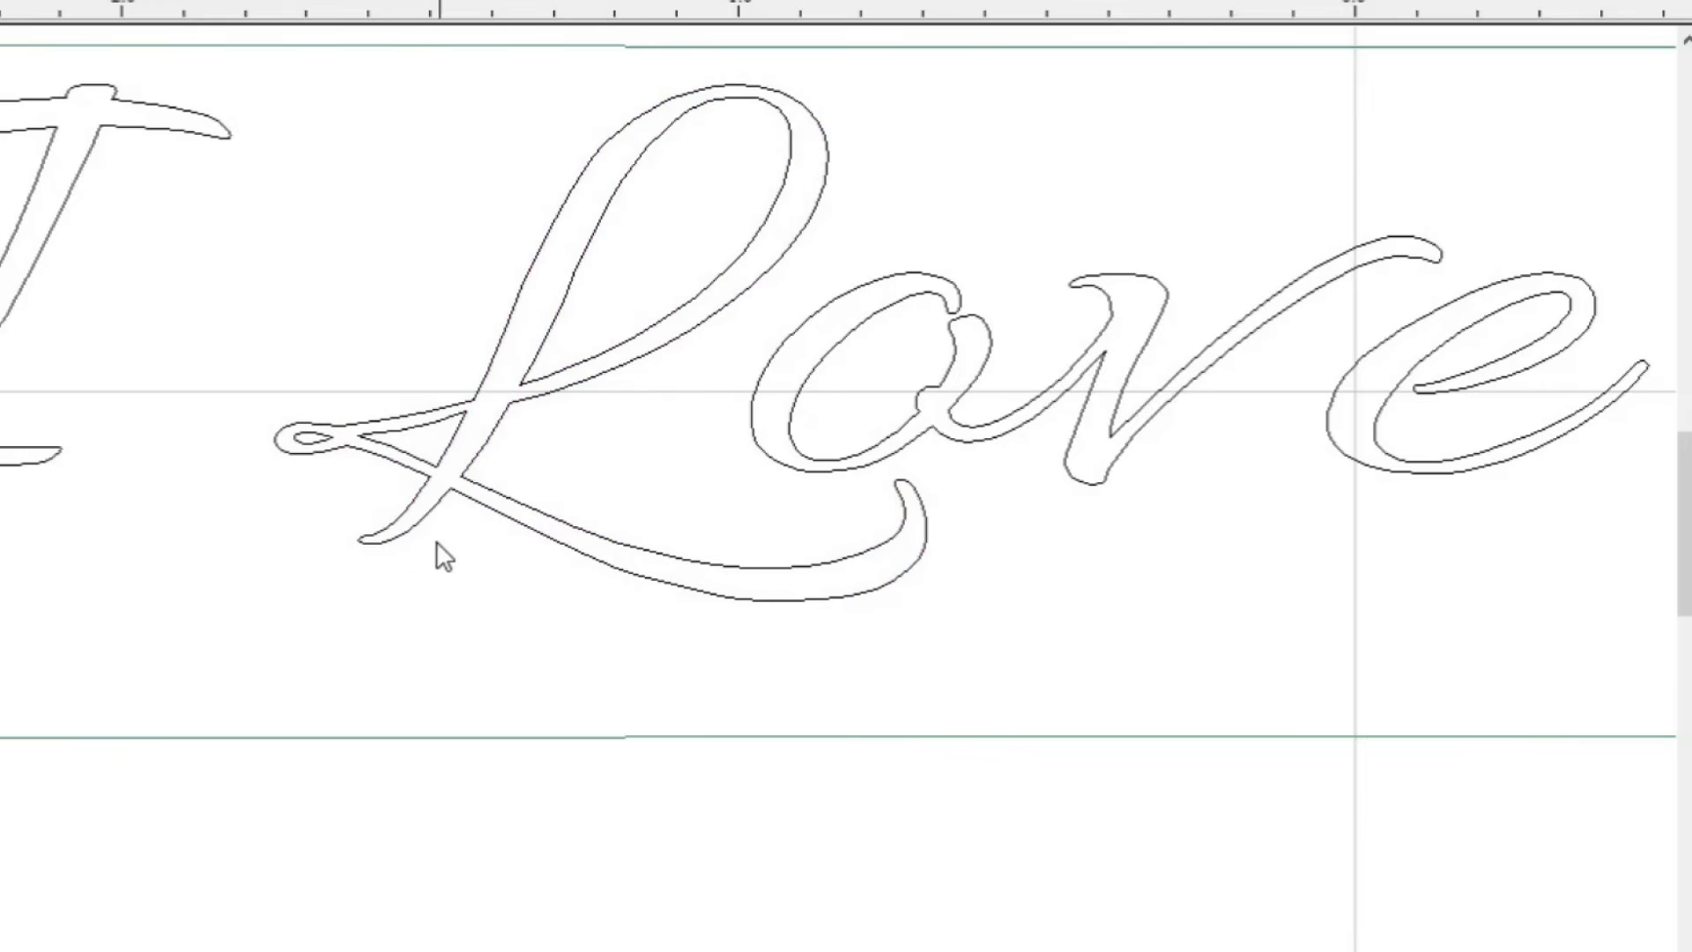
{"action": "left_click_drag", "start_coordinate": [585, 299], "coordinate": [310, 566]}
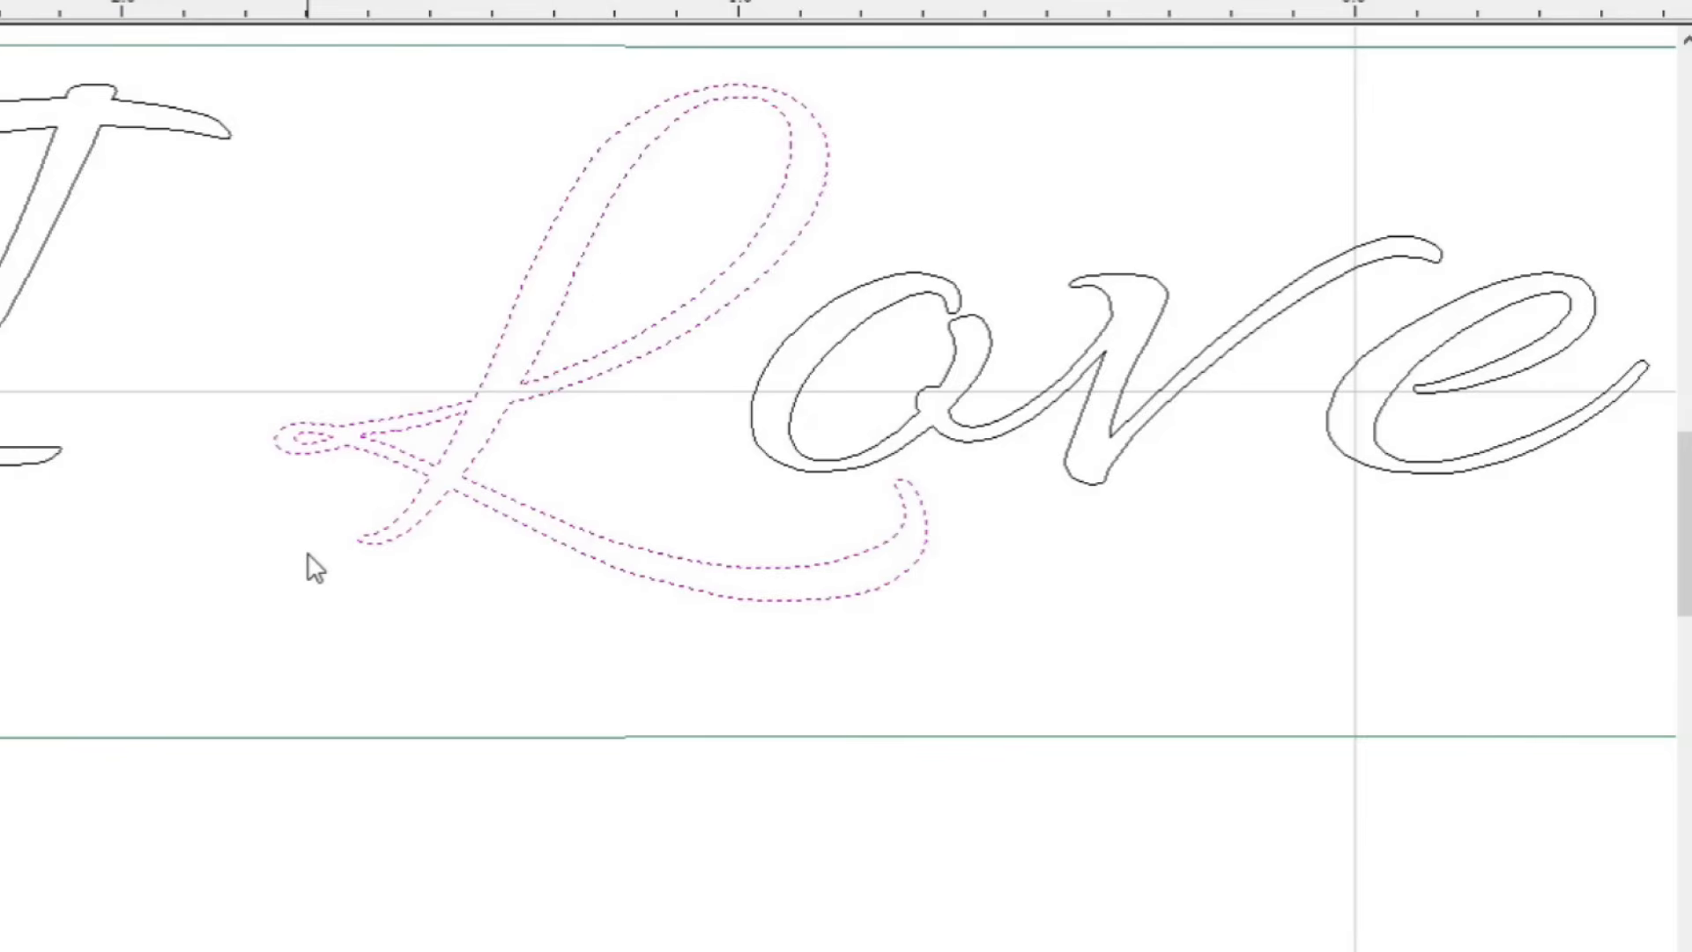
{"action": "left_click", "coordinate": [412, 532]}
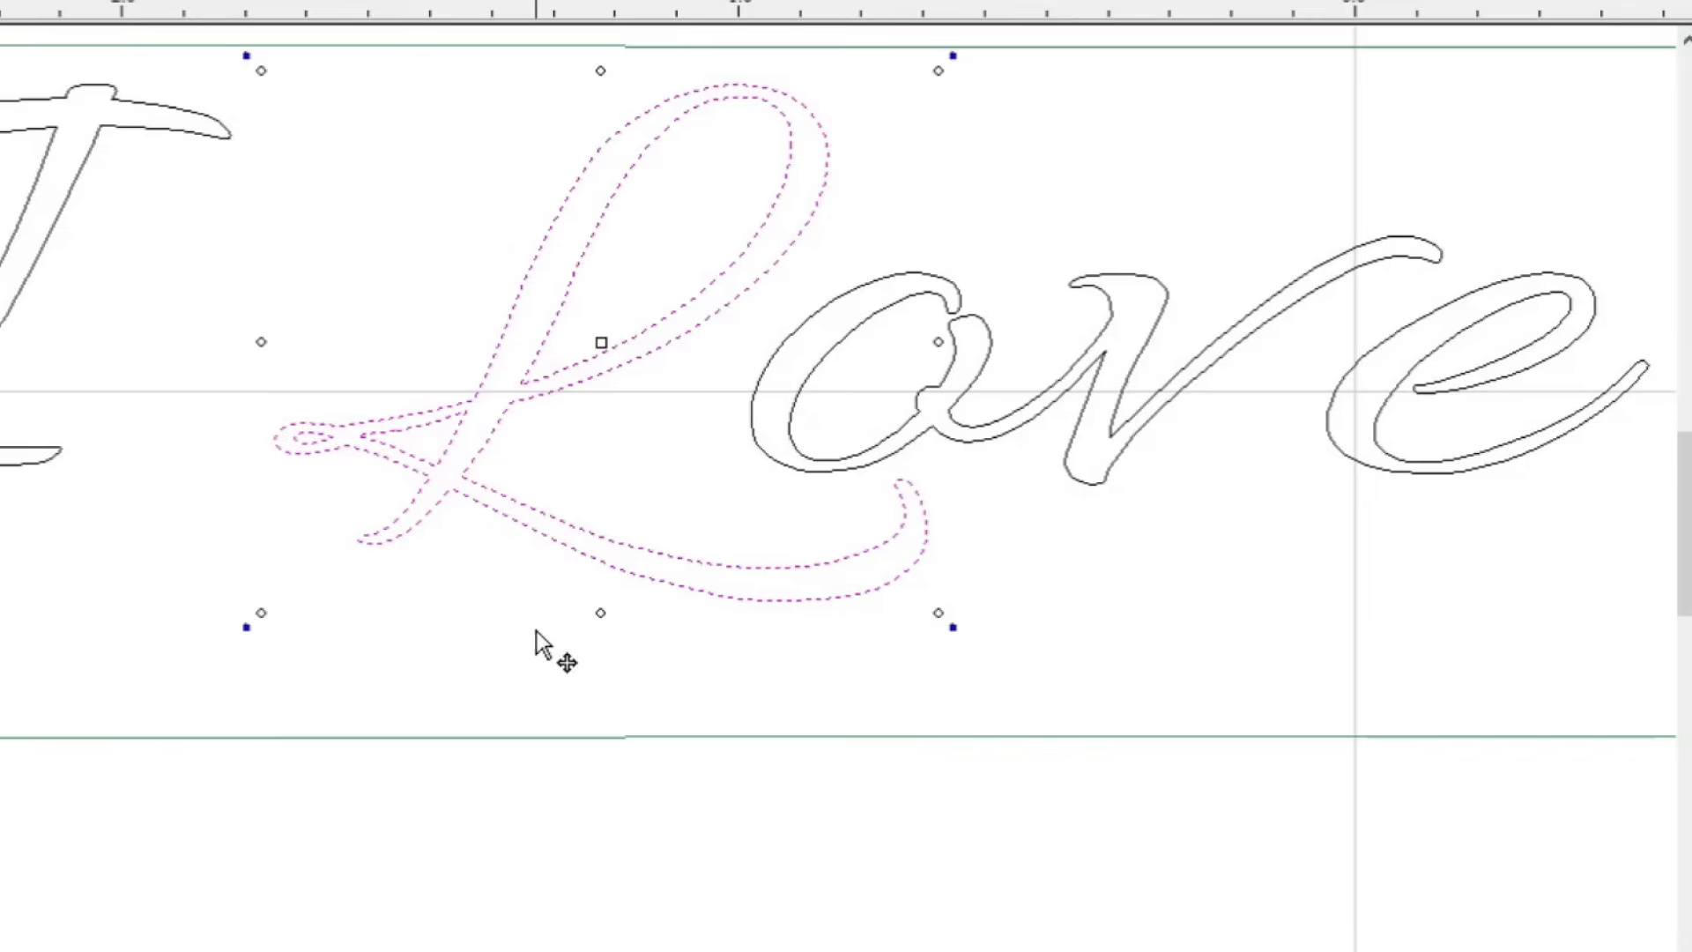
{"action": "left_click_drag", "start_coordinate": [599, 613], "coordinate": [599, 645], "text": "shift"}
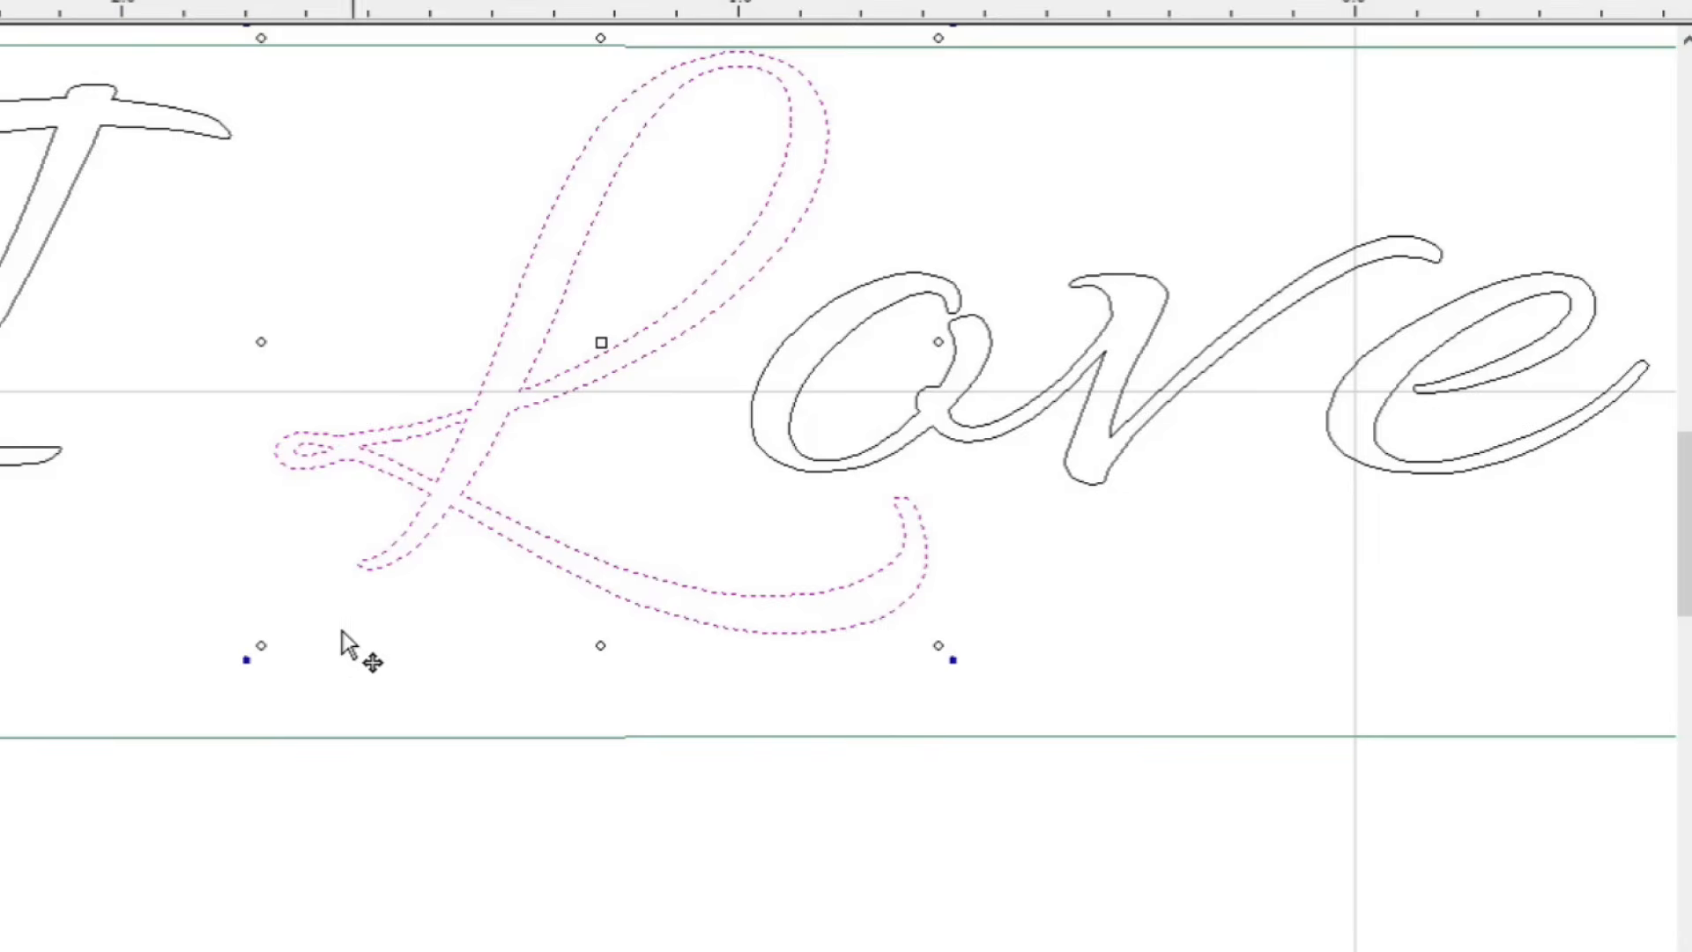
{"action": "left_click_drag", "start_coordinate": [263, 645], "coordinate": [230, 673]}
Step: Move the enlarged L down so its top sits below the upper green guide line
{"action": "scroll", "coordinate": [605, 526], "scroll_direction": "down", "scroll_amount": 2}
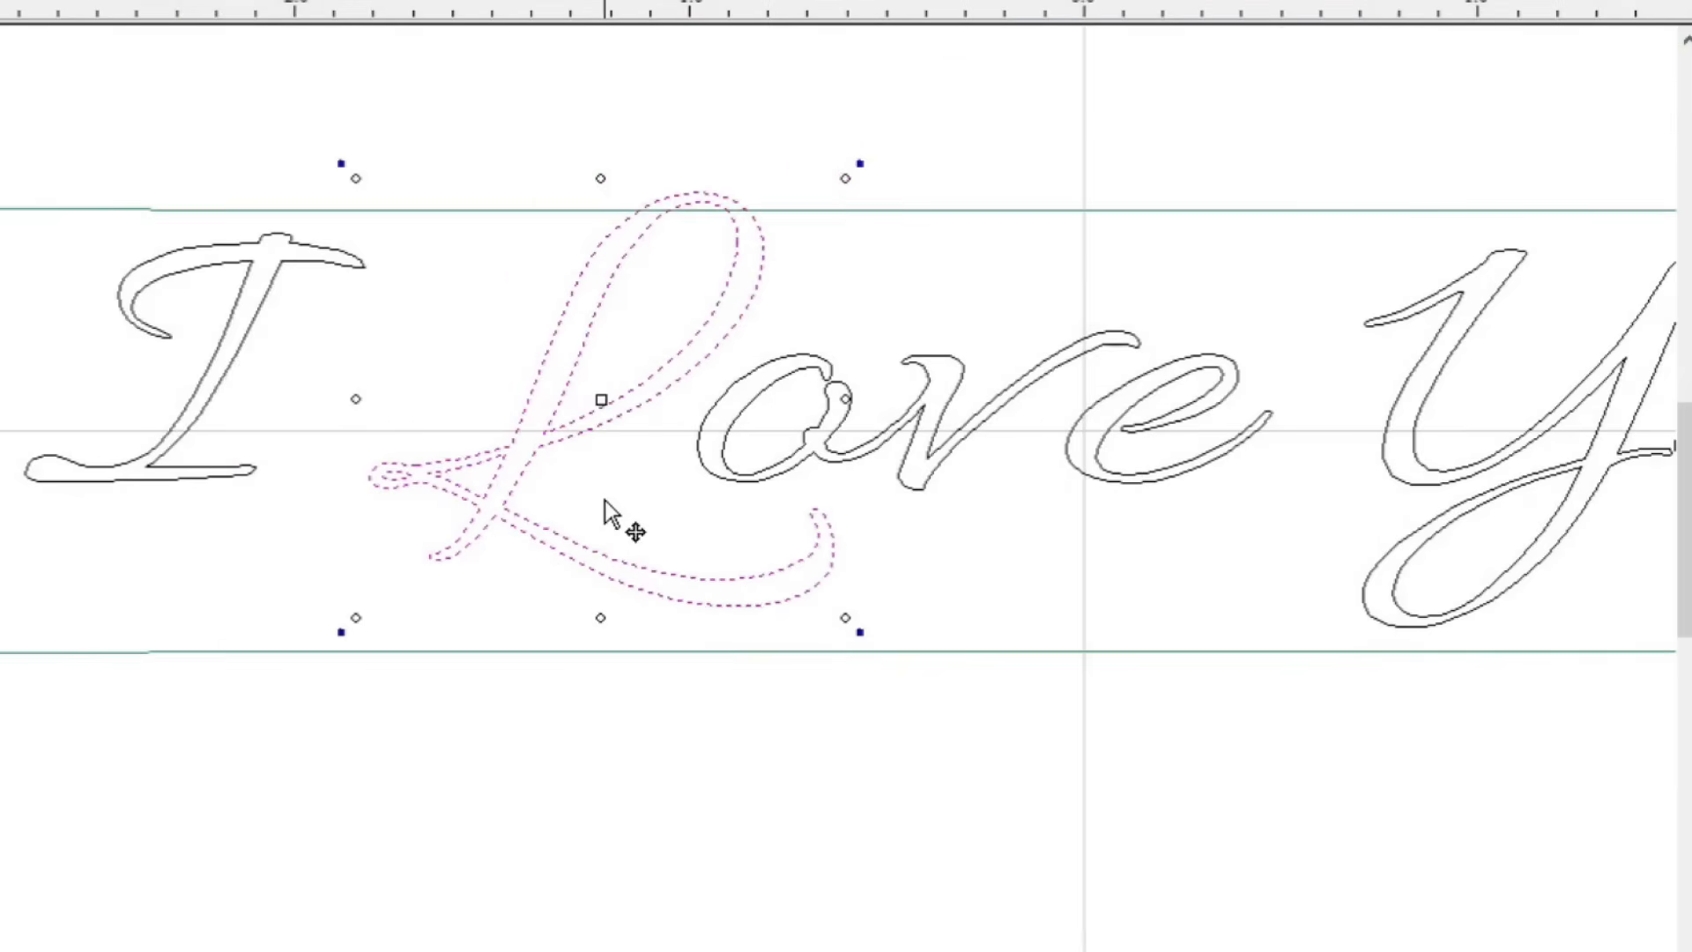
{"action": "key", "text": "Down"}
{"action": "key", "text": "Down"}
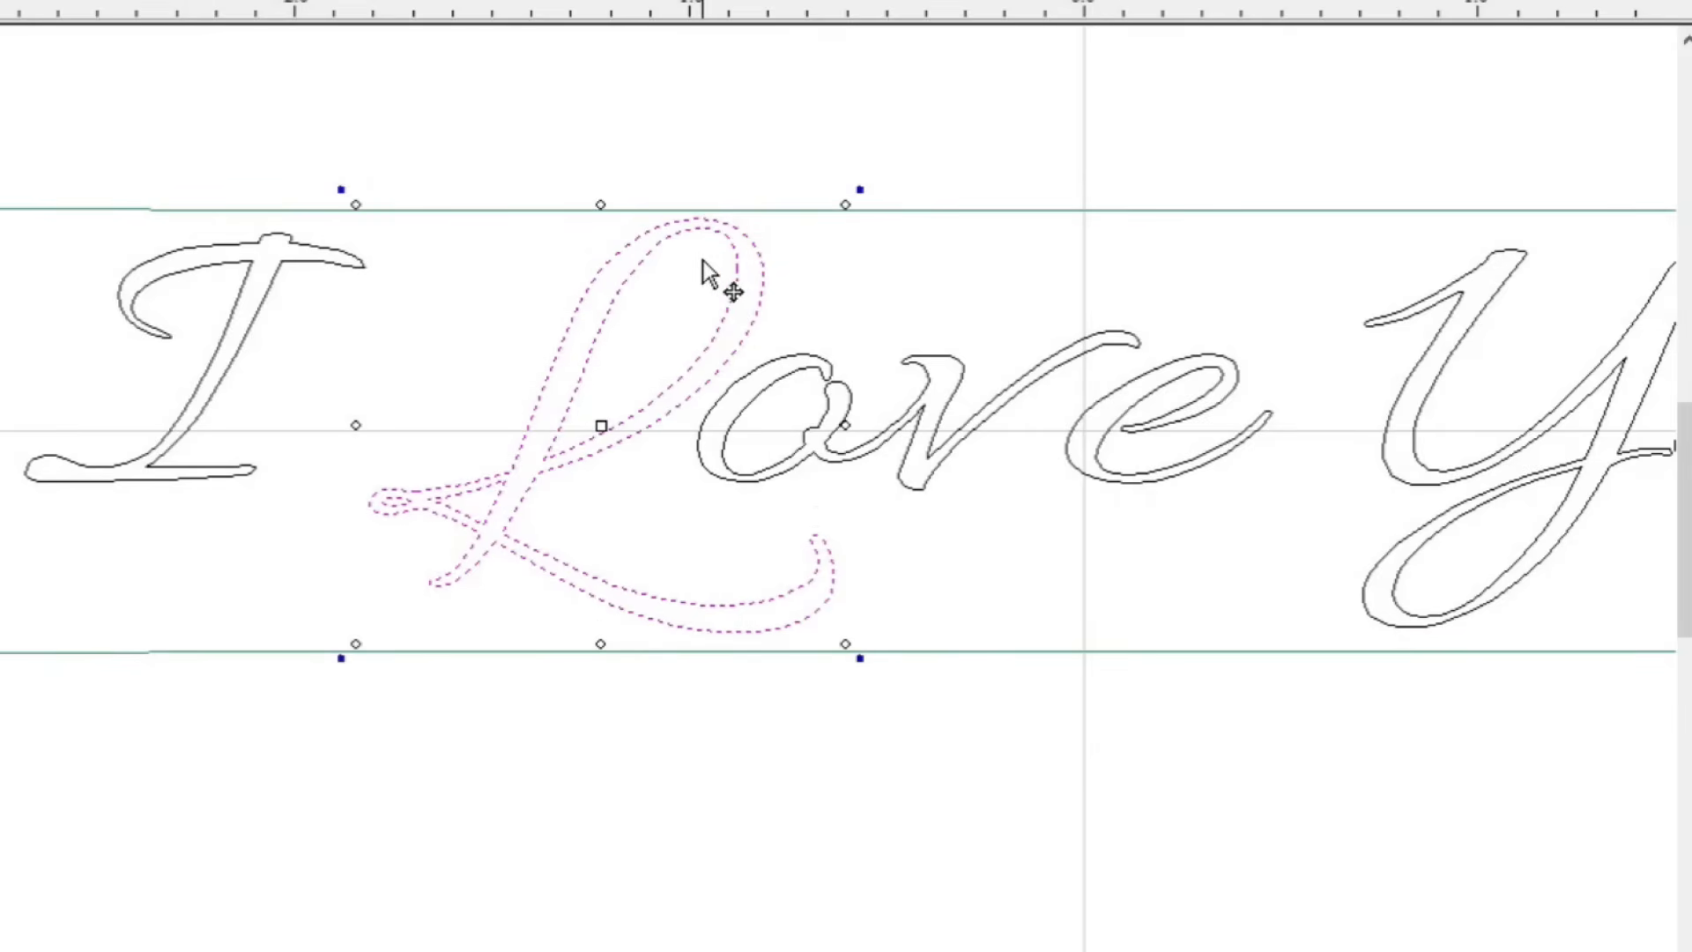
{"action": "scroll", "coordinate": [619, 269], "scroll_direction": "down", "scroll_amount": 2}
{"action": "scroll", "coordinate": [635, 524], "scroll_direction": "up", "scroll_amount": 2}
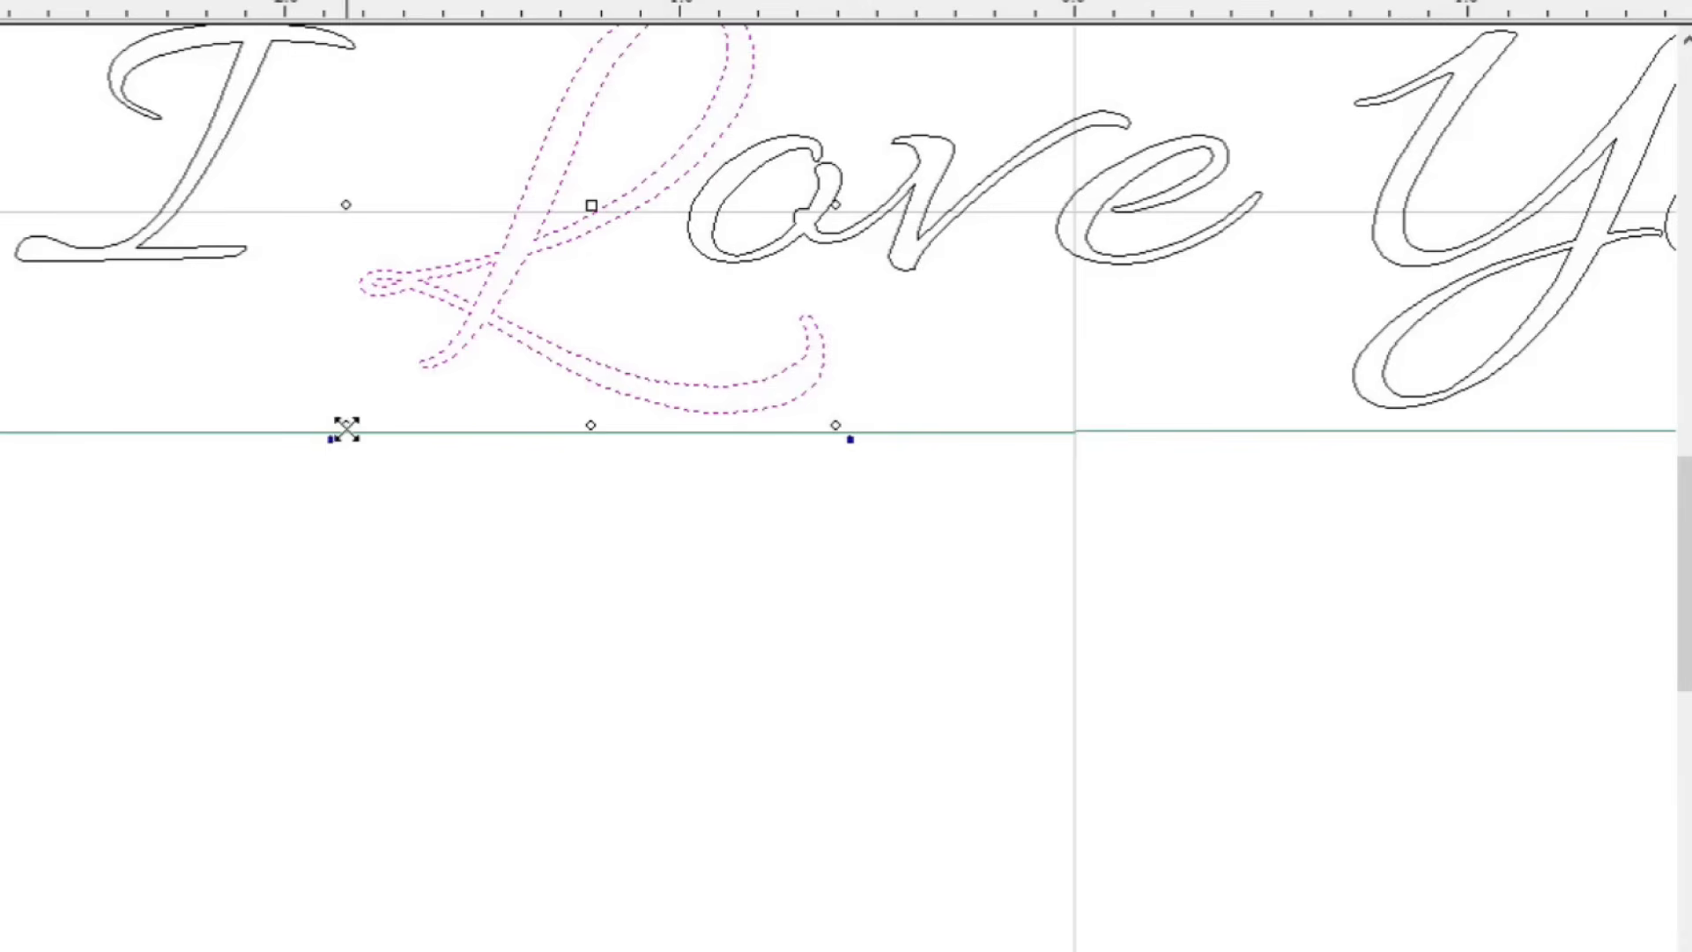
Step: Shrink the L slightly and narrow its width so it fits between the two green guide lines, then deselect it
{"action": "left_click_drag", "start_coordinate": [344, 429], "coordinate": [378, 401]}
{"action": "left_click_drag", "start_coordinate": [359, 208], "coordinate": [386, 201]}
{"action": "scroll", "coordinate": [528, 610], "scroll_direction": "down", "scroll_amount": 5}
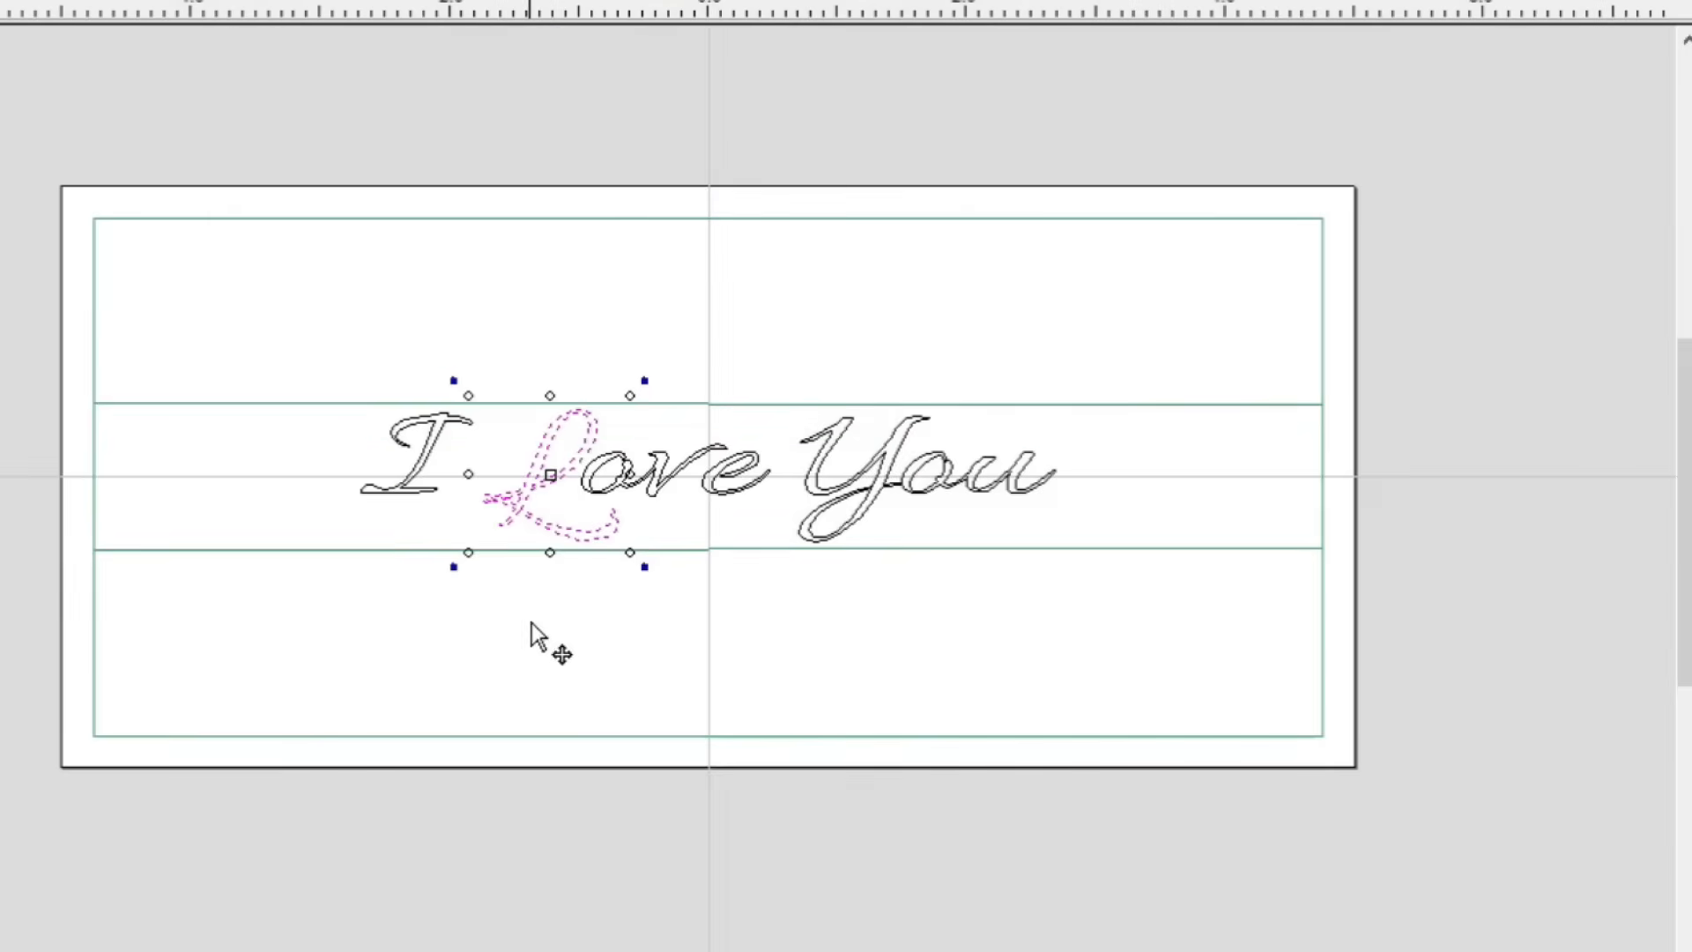
{"action": "left_click", "coordinate": [545, 608]}
{"action": "scroll", "coordinate": [546, 608], "scroll_direction": "up", "scroll_amount": 3}
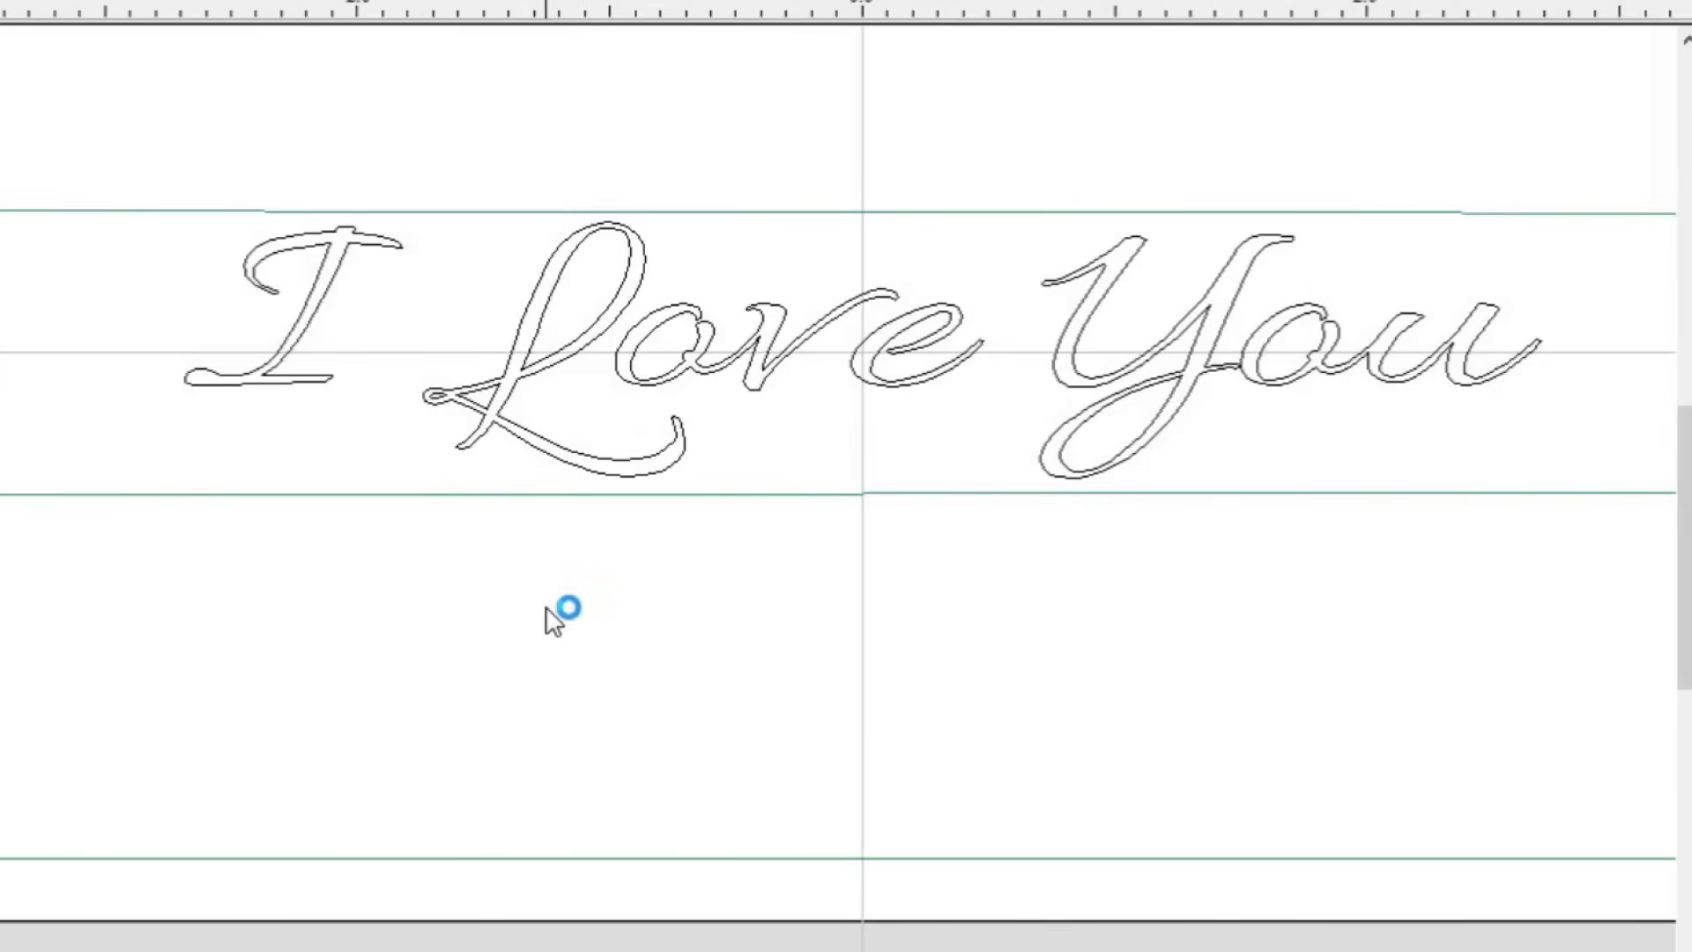
Step: Enlarge the letter I proportionally about its centre
{"action": "scroll", "coordinate": [554, 614], "scroll_direction": "down", "scroll_amount": 2}
{"action": "scroll", "coordinate": [335, 527], "scroll_direction": "up", "scroll_amount": 3}
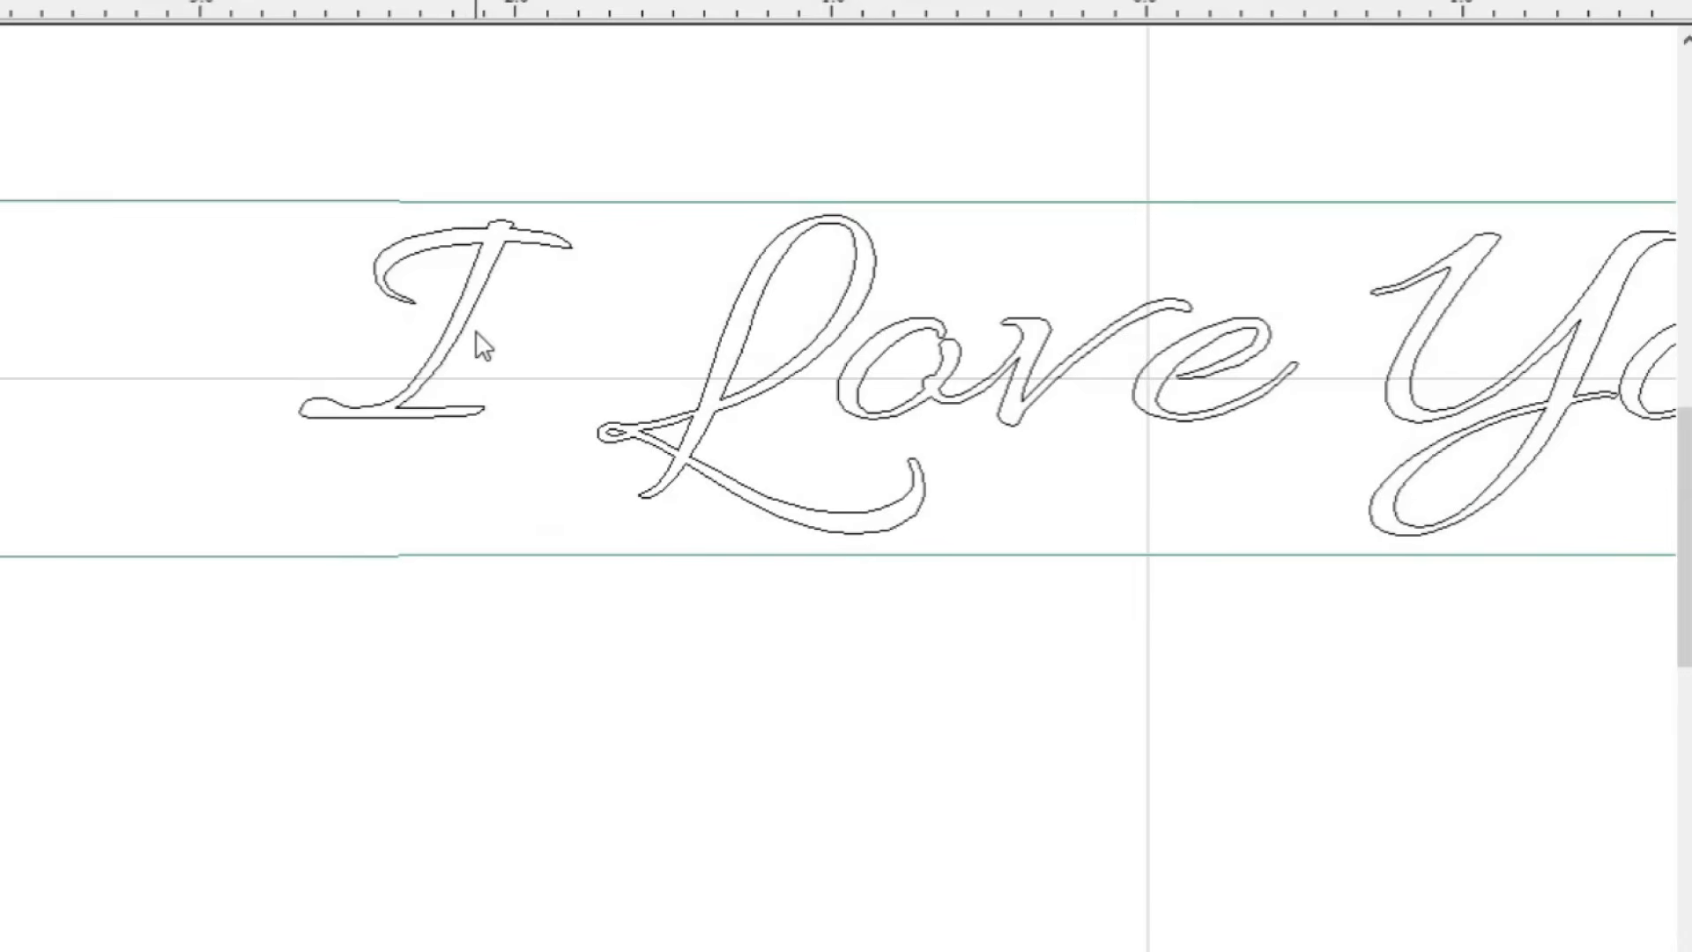
{"action": "left_click", "coordinate": [476, 339]}
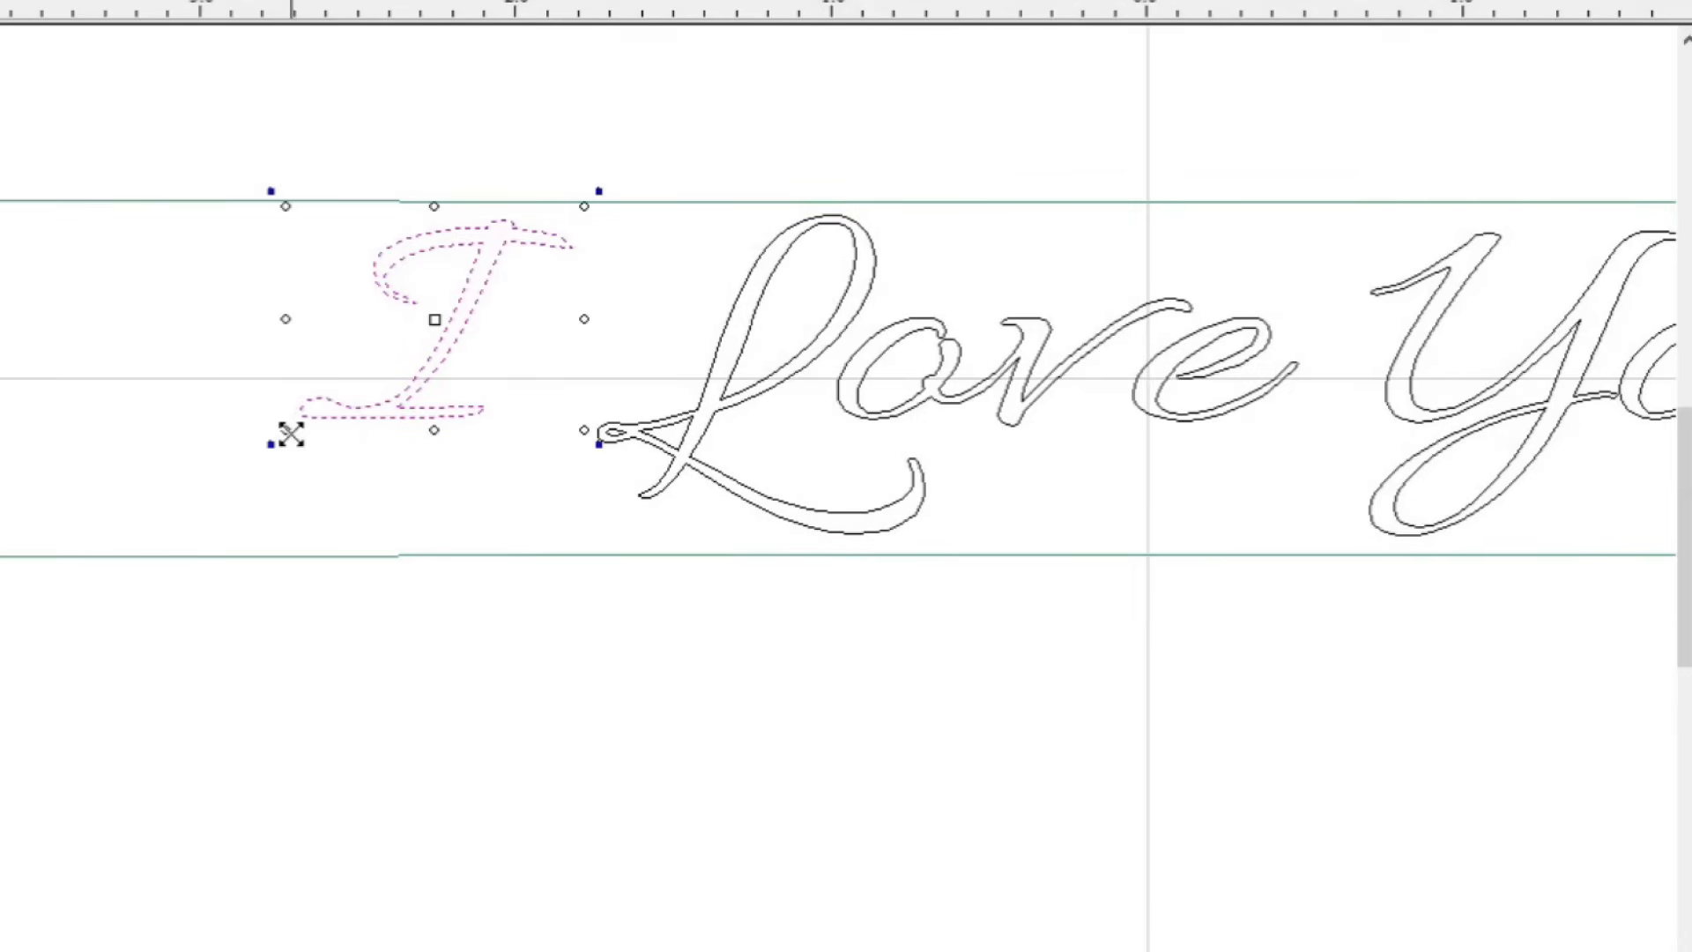
{"action": "left_click_drag", "start_coordinate": [289, 433], "coordinate": [257, 458], "text": "shift"}
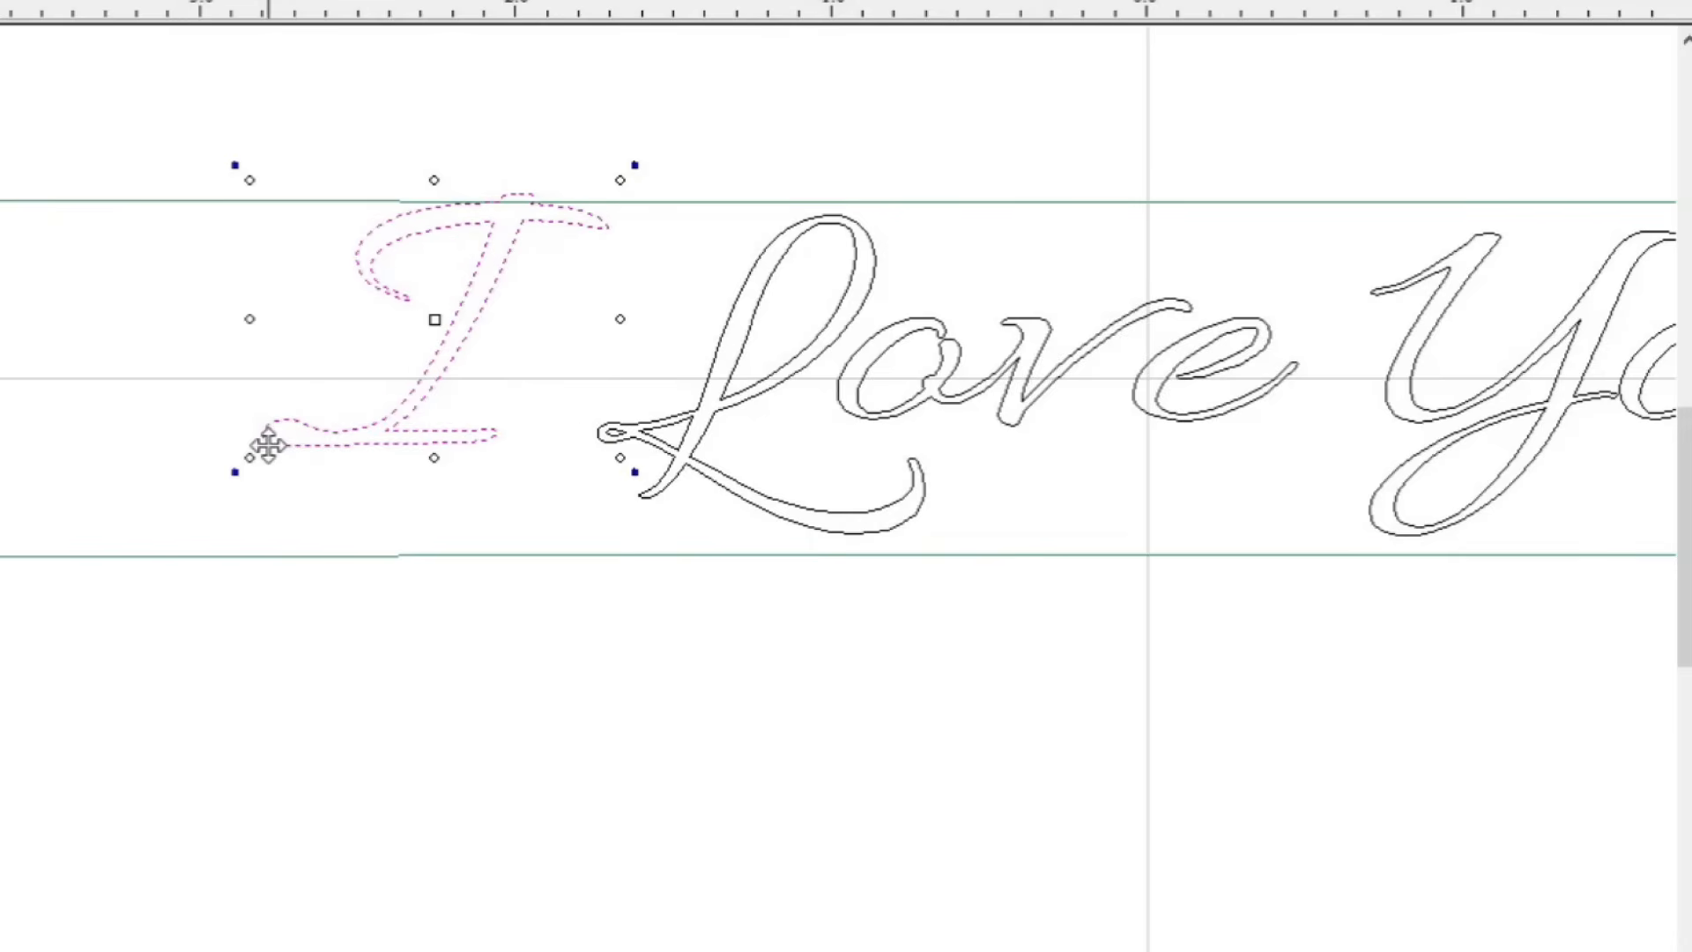
Step: Nudge the letter I down until it sits between the two green guide lines
{"action": "key", "text": "Down"}
{"action": "key", "text": "Down"}
{"action": "key", "text": "Down"}
{"action": "key", "text": "Down"}
{"action": "key", "text": "Down"}
{"action": "key", "text": "Down"}
{"action": "key", "text": "Down"}
{"action": "key", "text": "Down"}
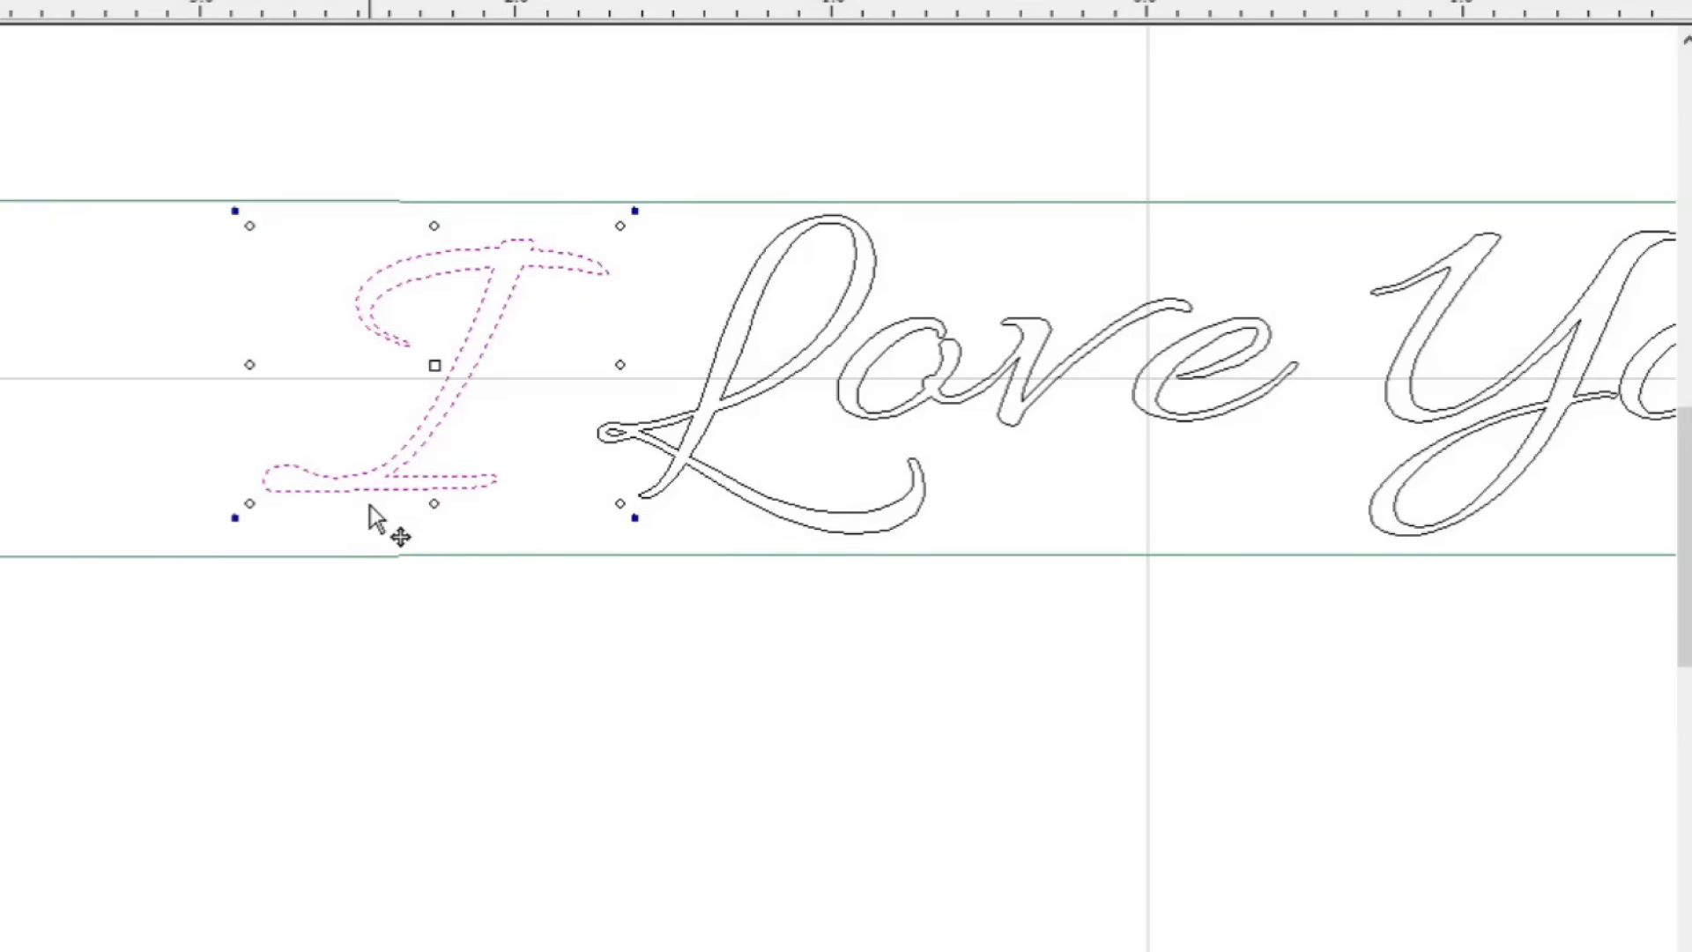
Step: Nudge the letters "ove" down slightly and deselect them
{"action": "scroll", "coordinate": [370, 520], "scroll_direction": "down", "scroll_amount": 2}
{"action": "scroll", "coordinate": [679, 506], "scroll_direction": "up", "scroll_amount": 2}
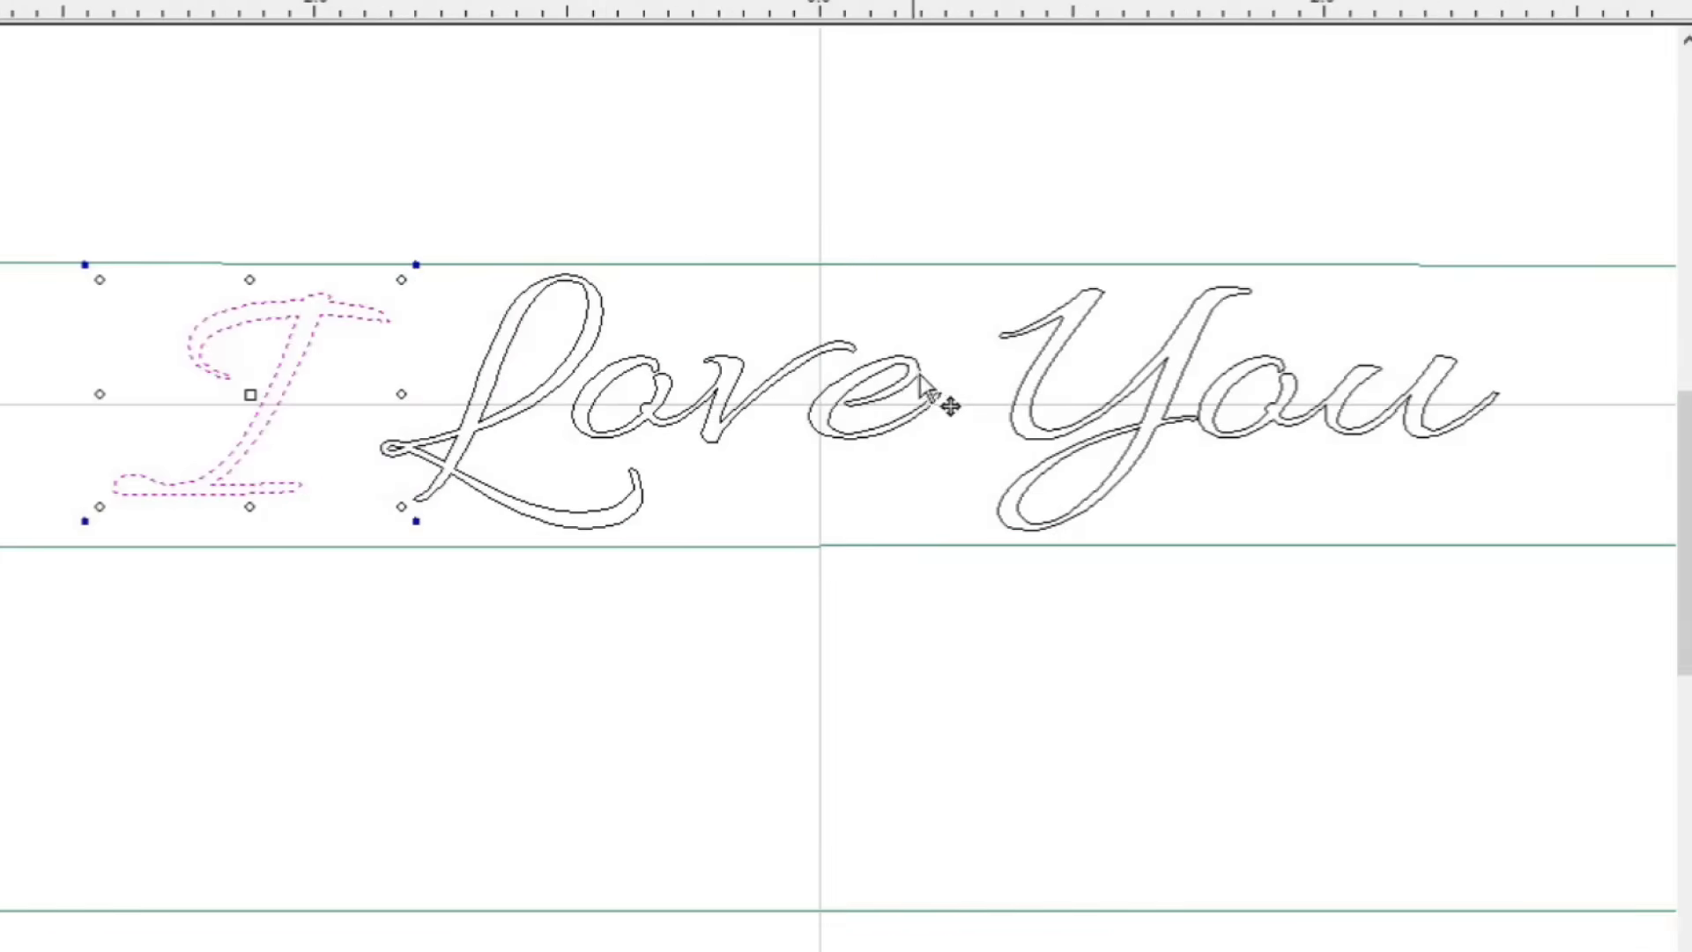
{"action": "left_click", "coordinate": [741, 443]}
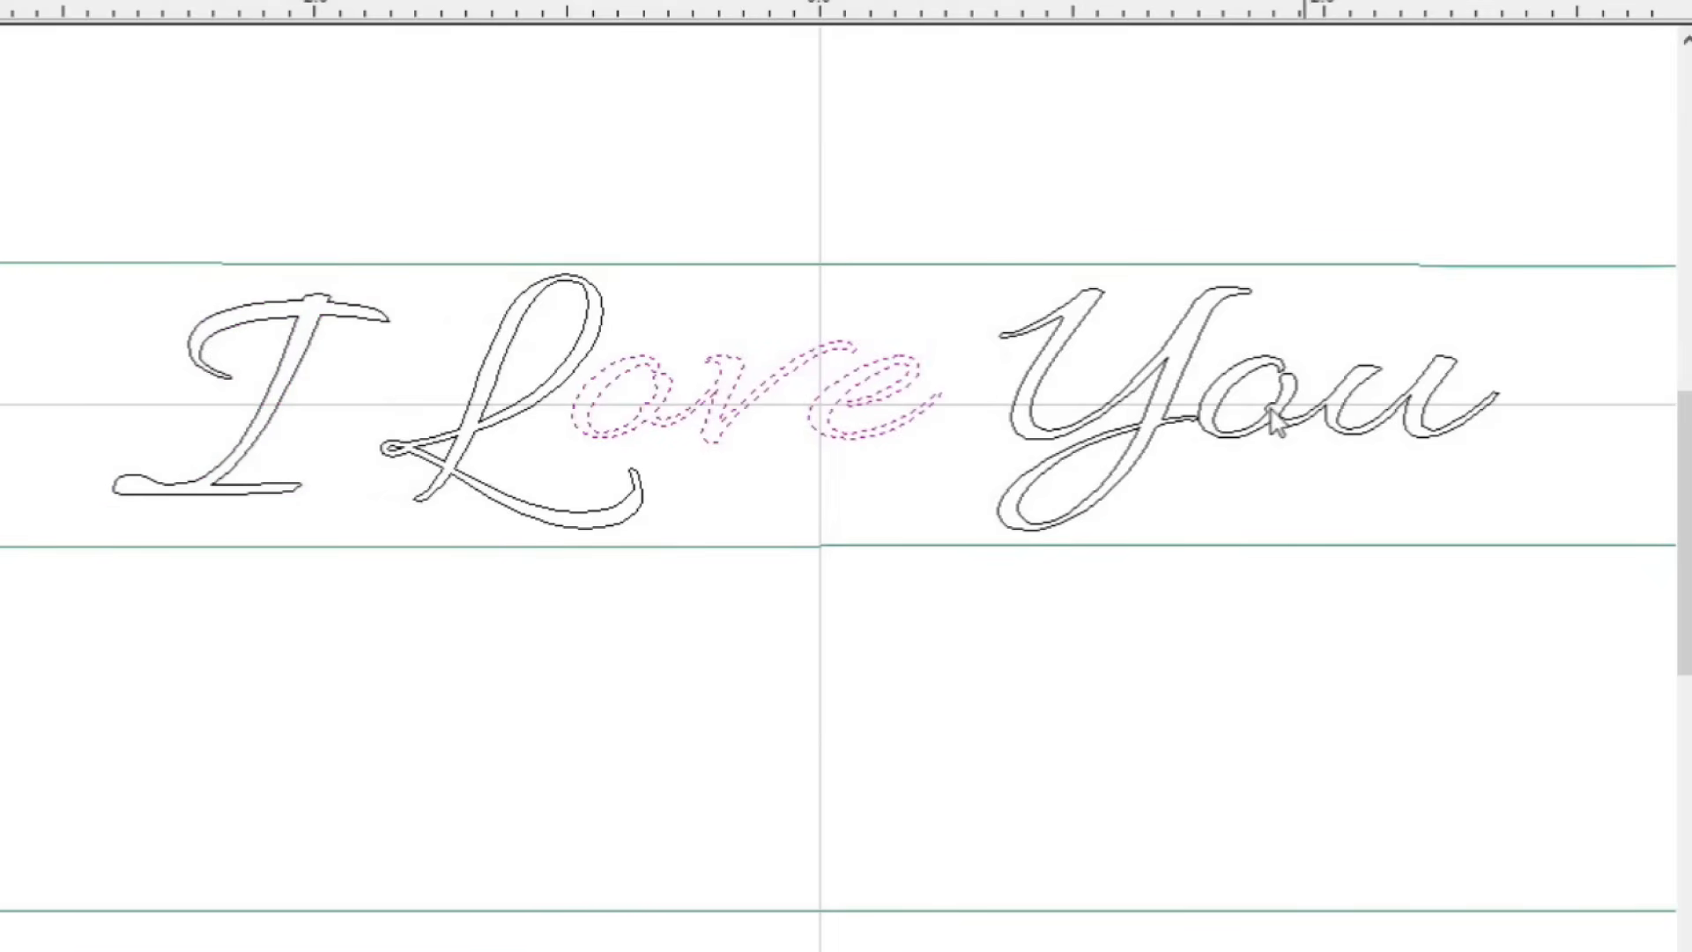
{"action": "key", "text": "Down"}
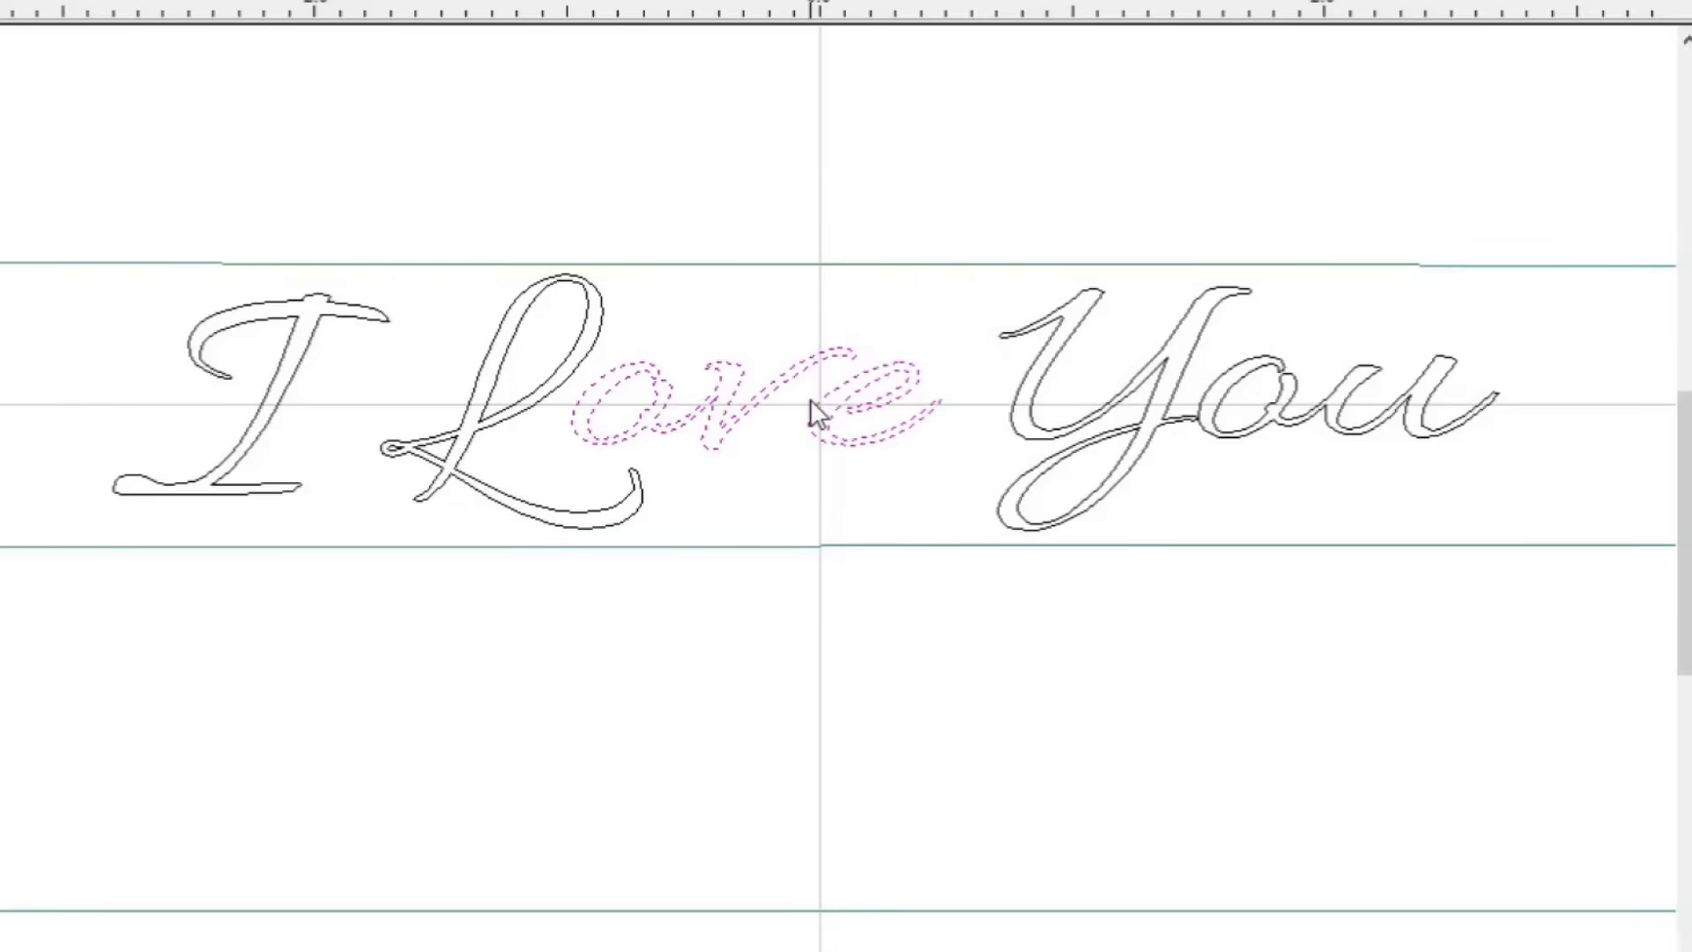
{"action": "scroll", "coordinate": [828, 732], "scroll_direction": "down", "scroll_amount": 3}
{"action": "left_click", "coordinate": [773, 735]}
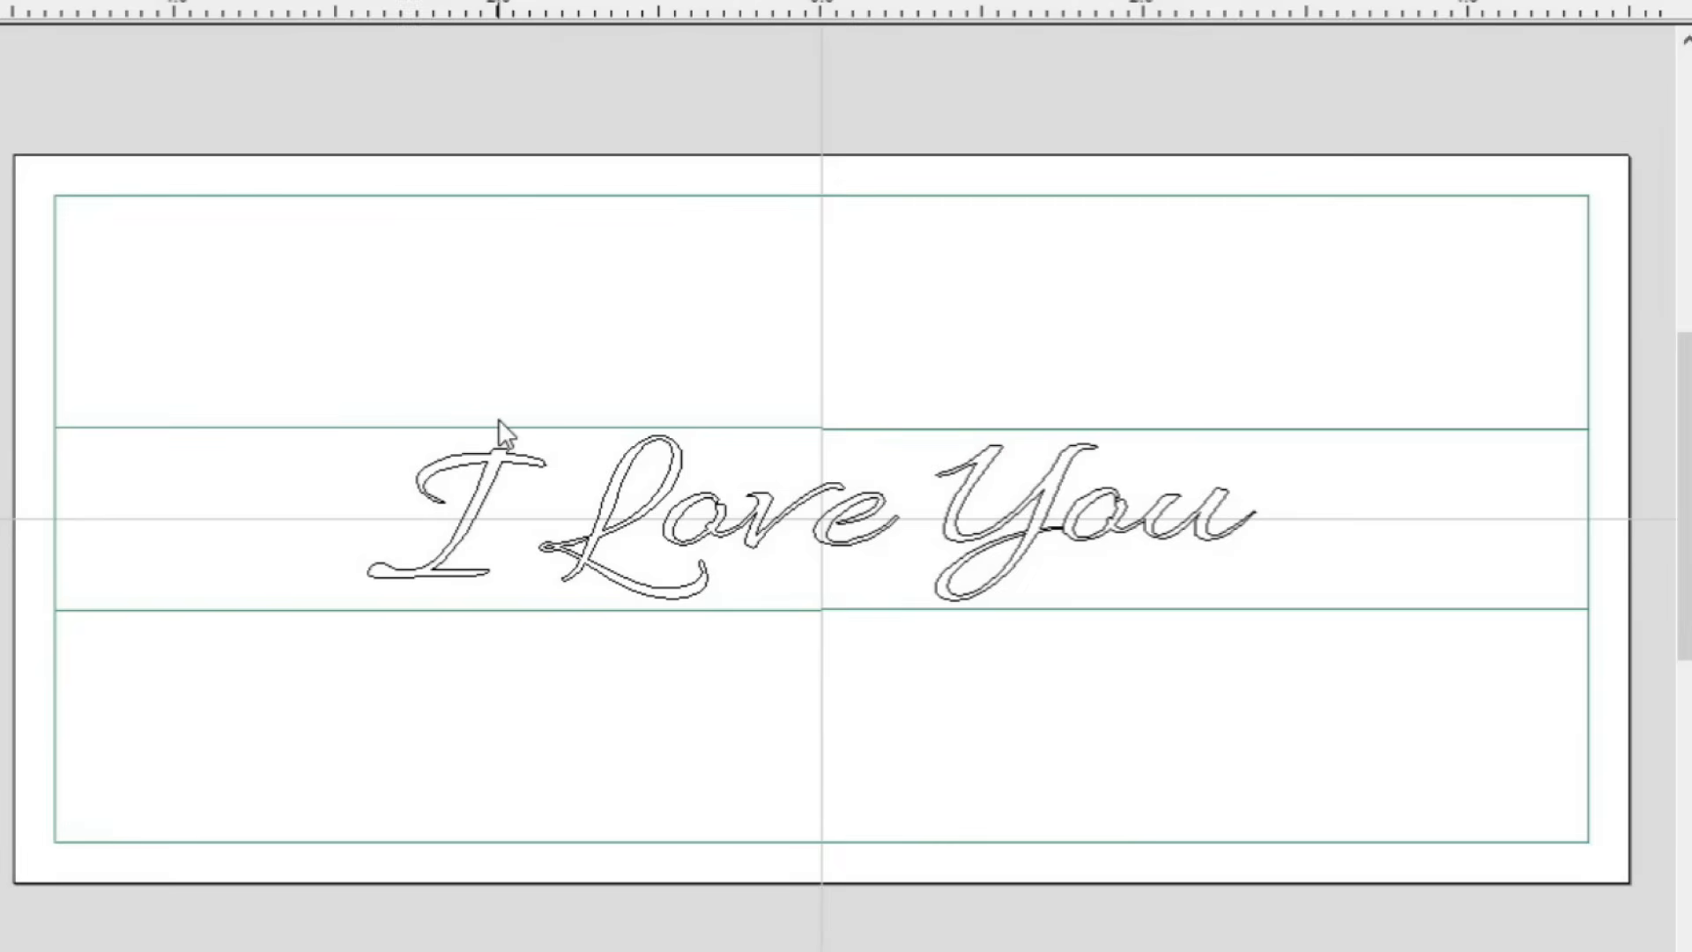
Step: Move the letter I left to widen the gap between it and the word Love
{"action": "left_click_drag", "start_coordinate": [491, 451], "coordinate": [344, 595]}
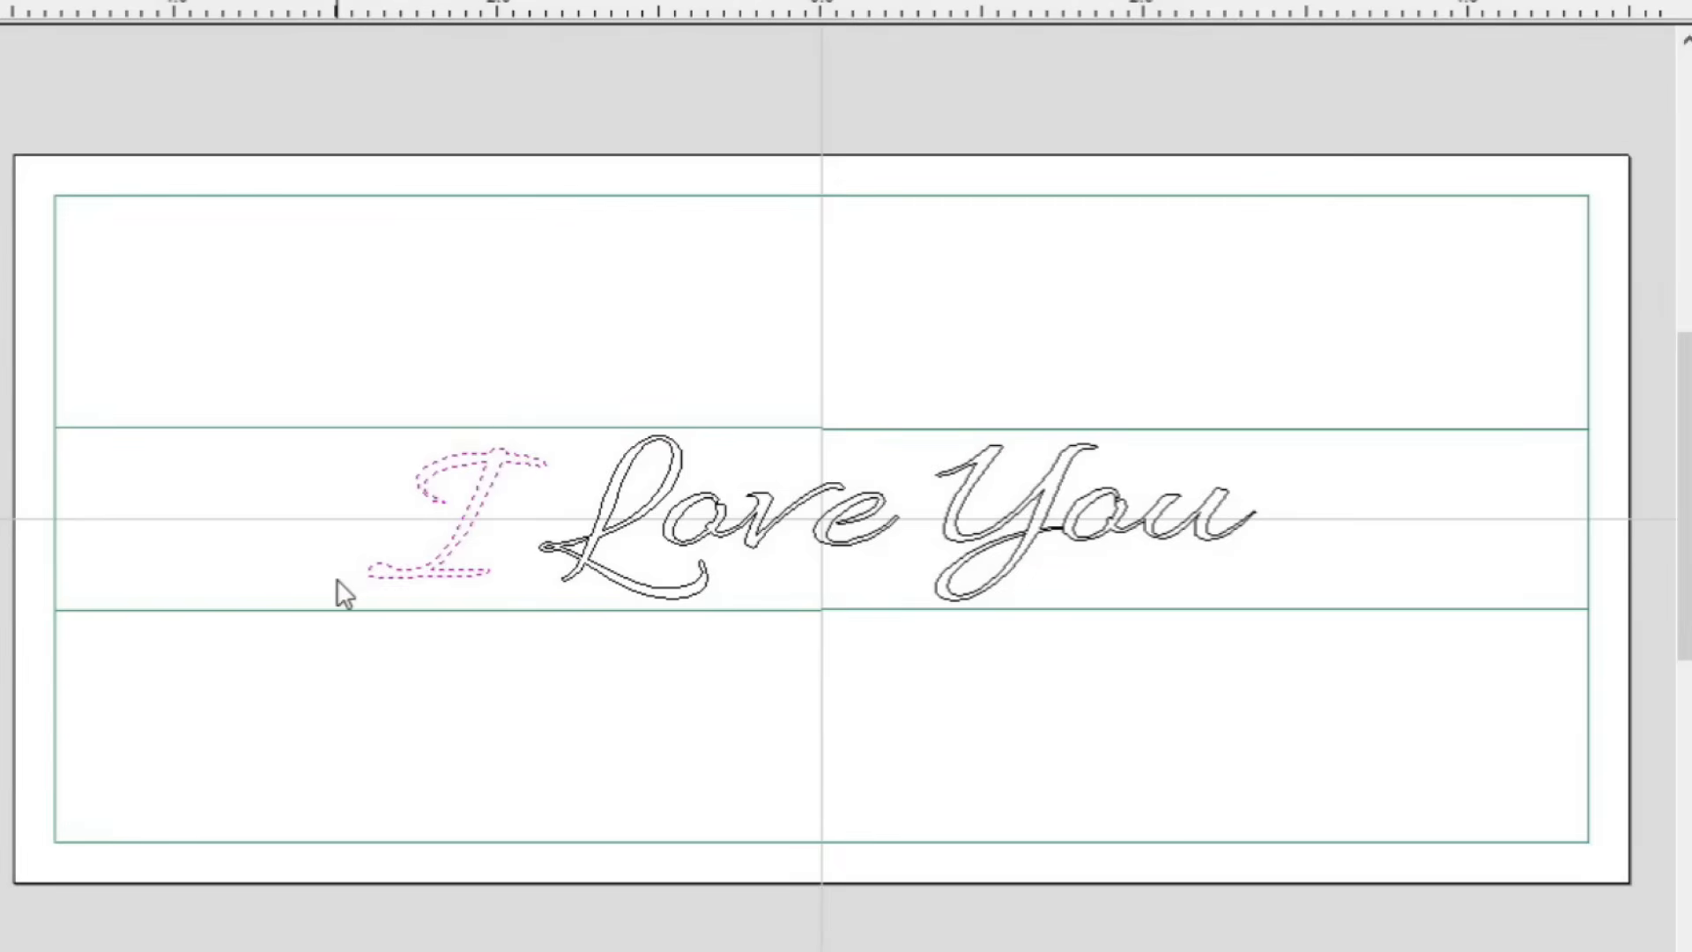
{"action": "key", "text": "Left"}
{"action": "key", "text": "Left"}
{"action": "key", "text": "Left"}
{"action": "key", "text": "Left"}
{"action": "key", "text": "Left"}
{"action": "key", "text": "Left"}
{"action": "key", "text": "Left"}
{"action": "key", "text": "Left"}
{"action": "key", "text": "Left"}
{"action": "key", "text": "Left"}
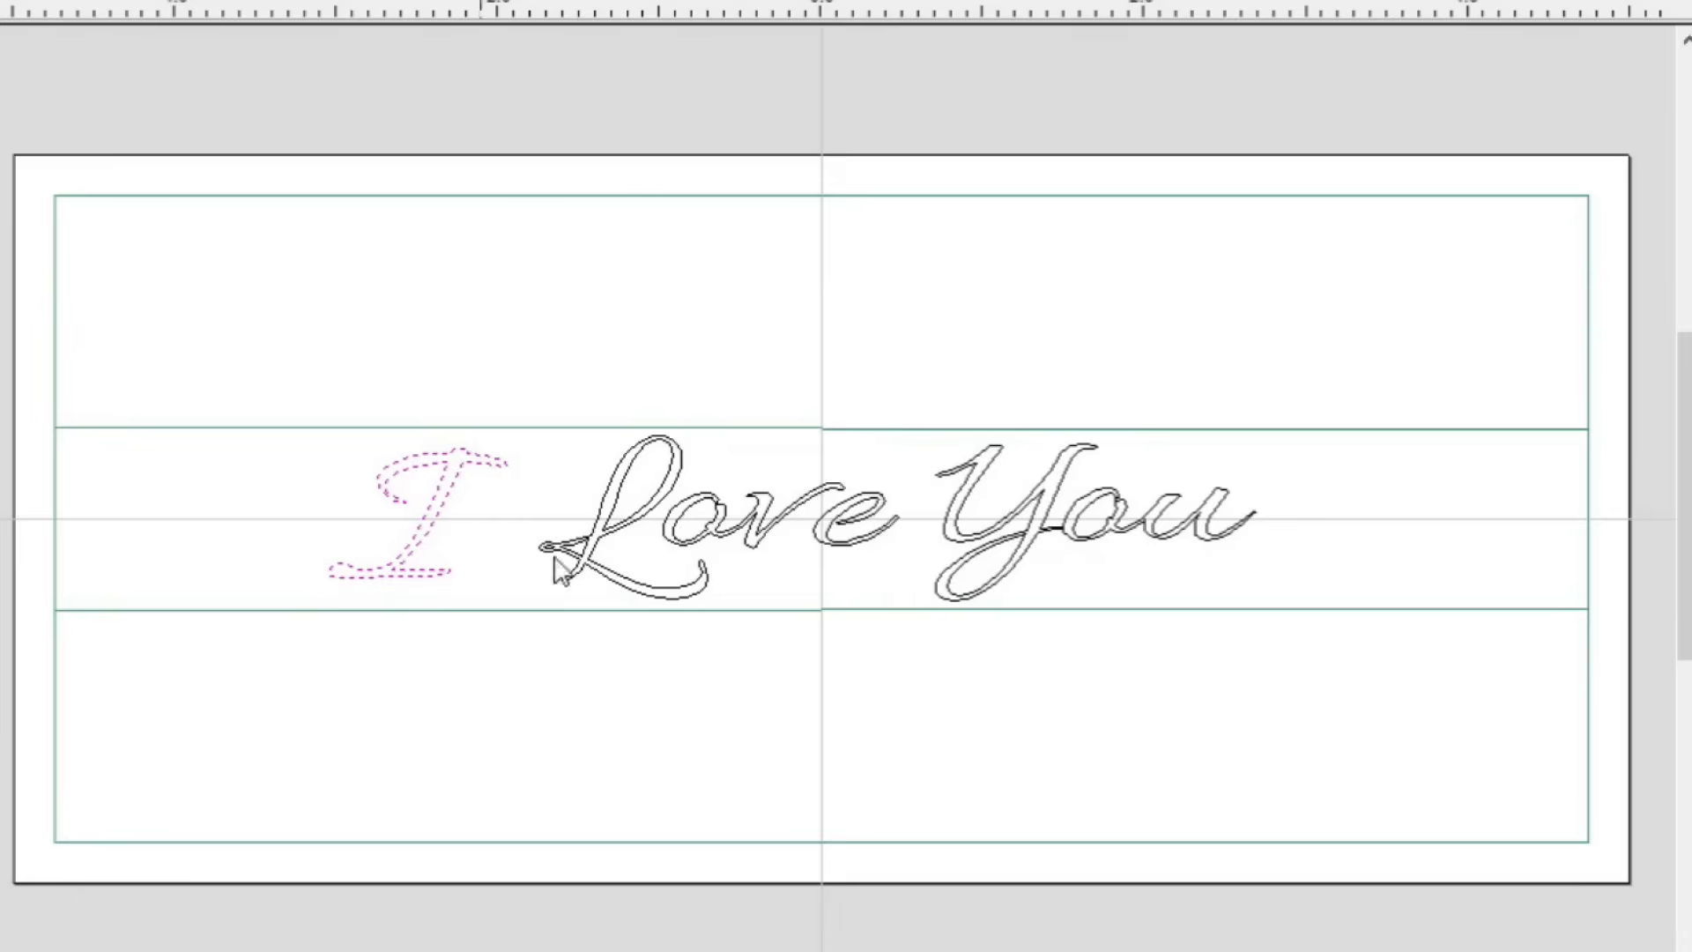
Step: Move the word You right to widen its gap from Love, and deselect it
{"action": "left_click", "coordinate": [957, 579]}
{"action": "key", "text": "Right"}
{"action": "key", "text": "Right"}
{"action": "key", "text": "Right"}
{"action": "key", "text": "Right"}
{"action": "key", "text": "Right"}
{"action": "key", "text": "Right"}
{"action": "key", "text": "Right"}
{"action": "key", "text": "Right"}
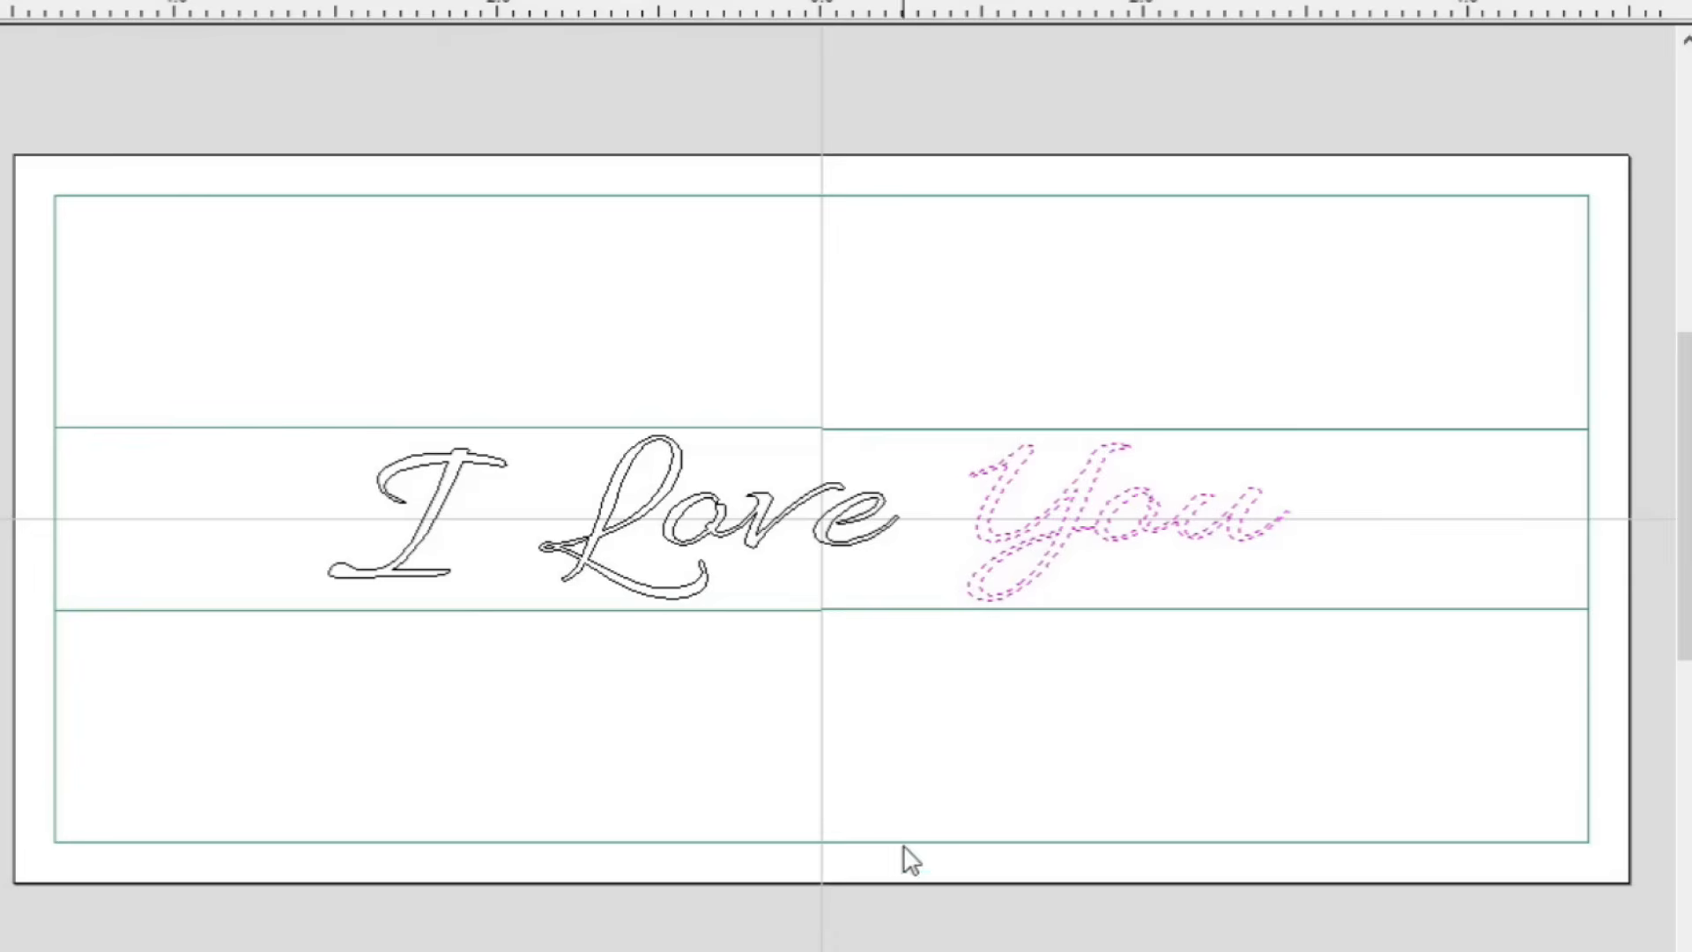
{"action": "left_click", "coordinate": [879, 792]}
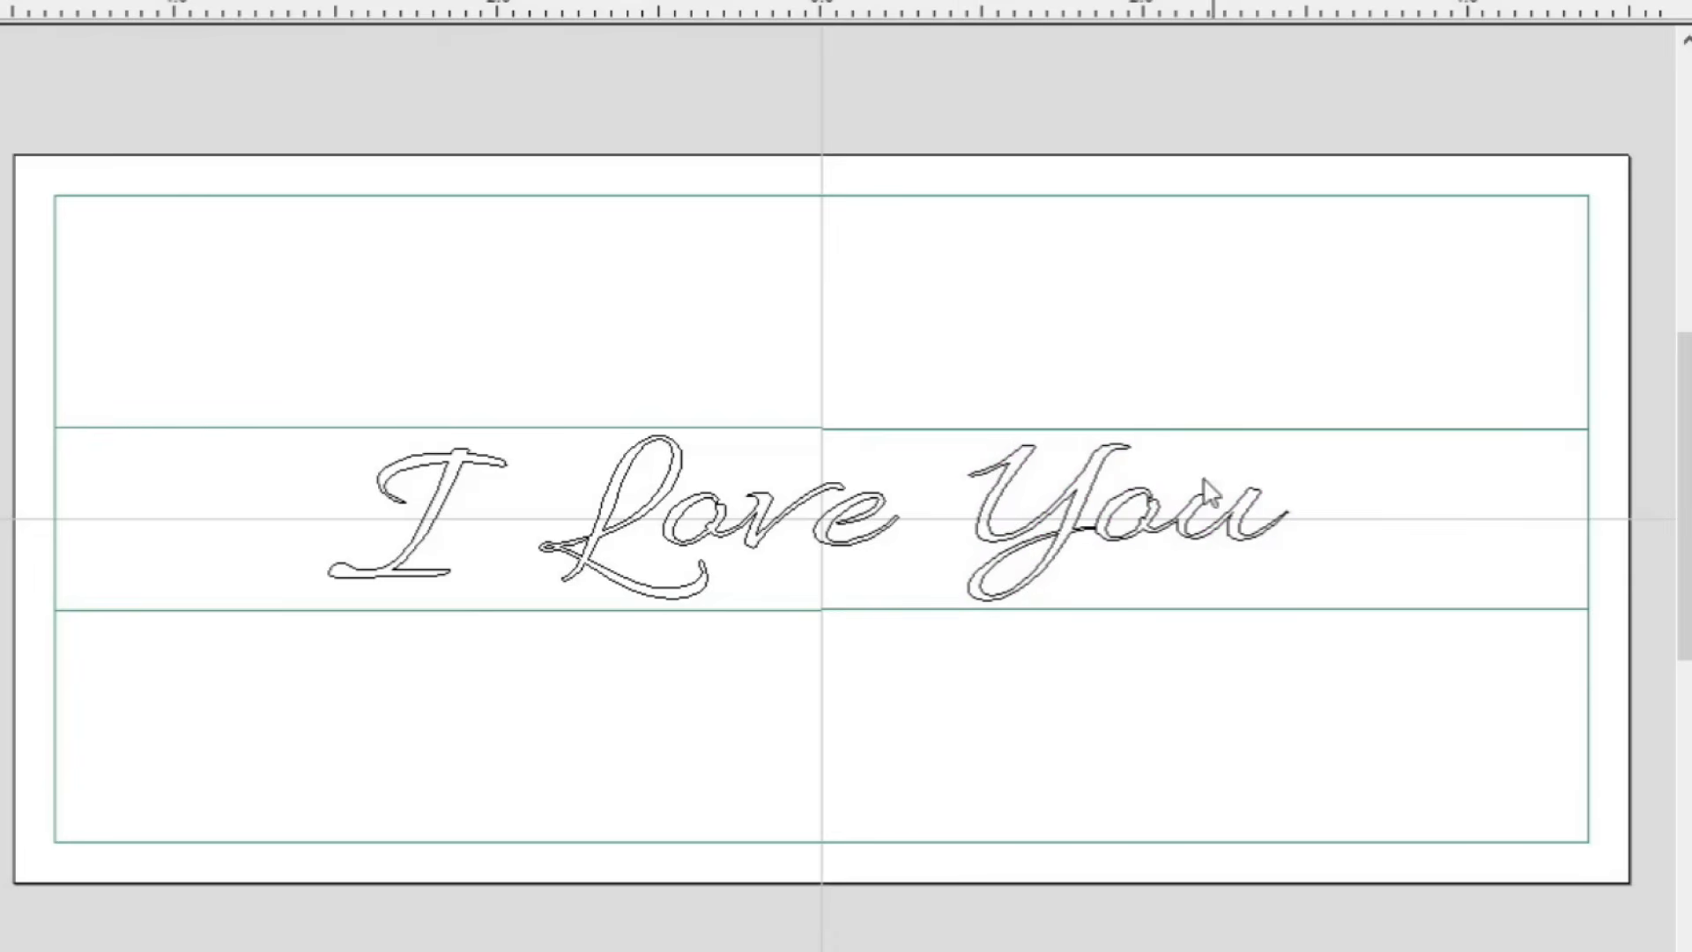
Step: Select the whole "I Love You" text and centre it on the material both horizontally and vertically
{"action": "left_click_drag", "start_coordinate": [283, 717], "coordinate": [1340, 337]}
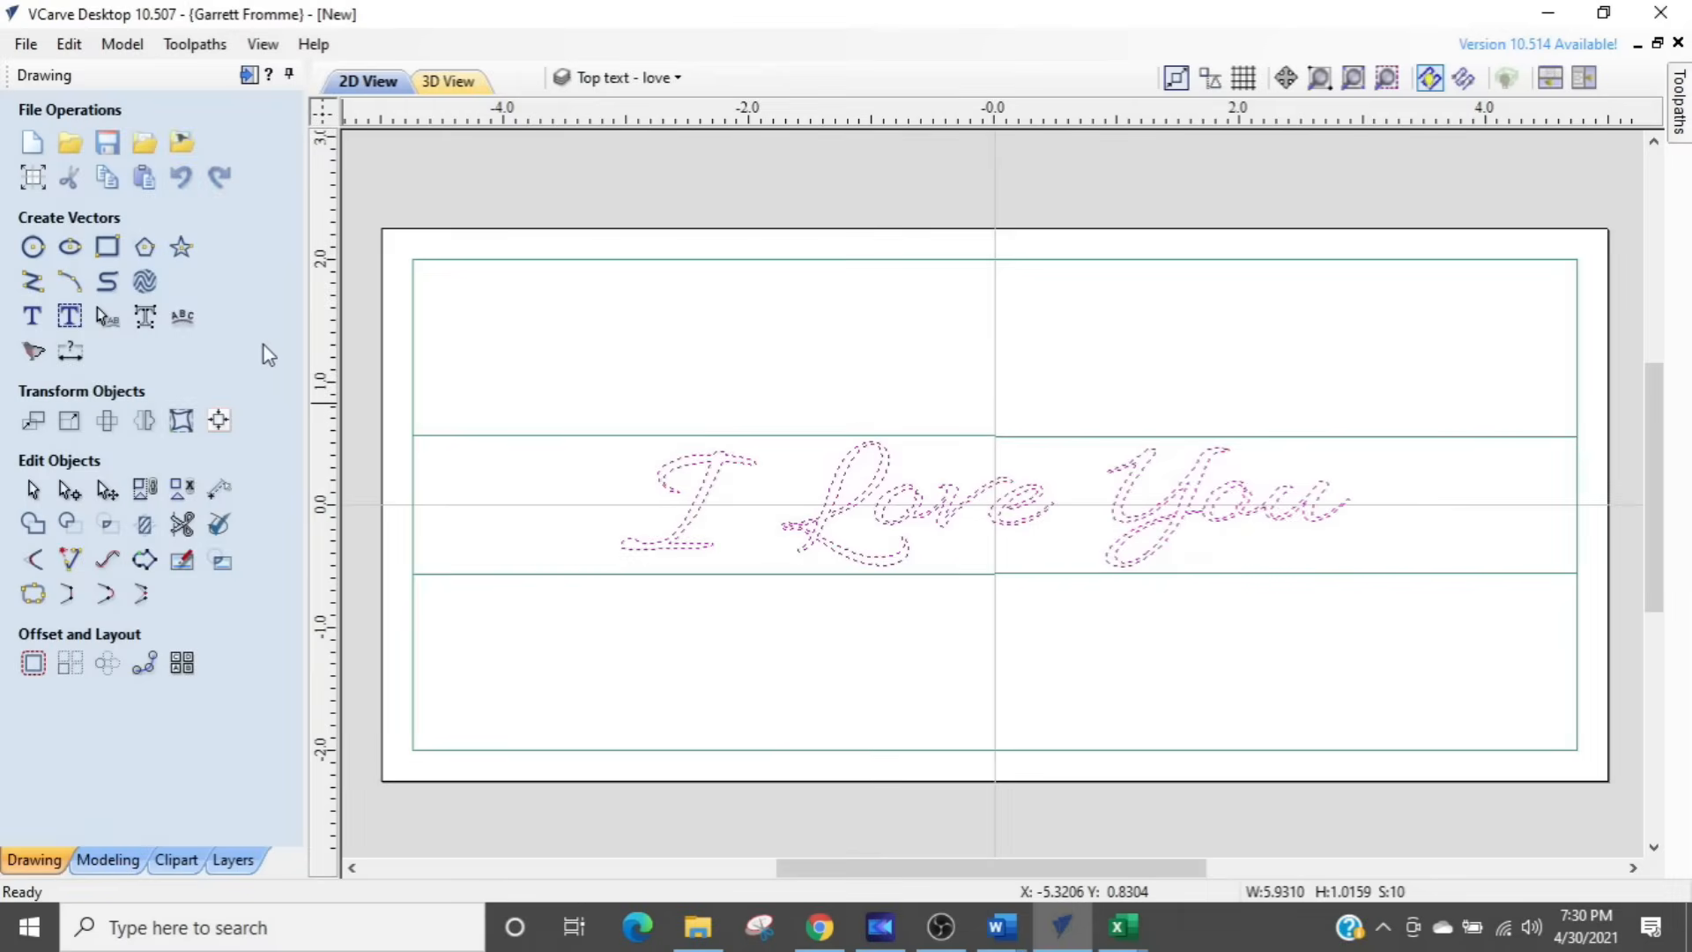
{"action": "left_click", "coordinate": [219, 422]}
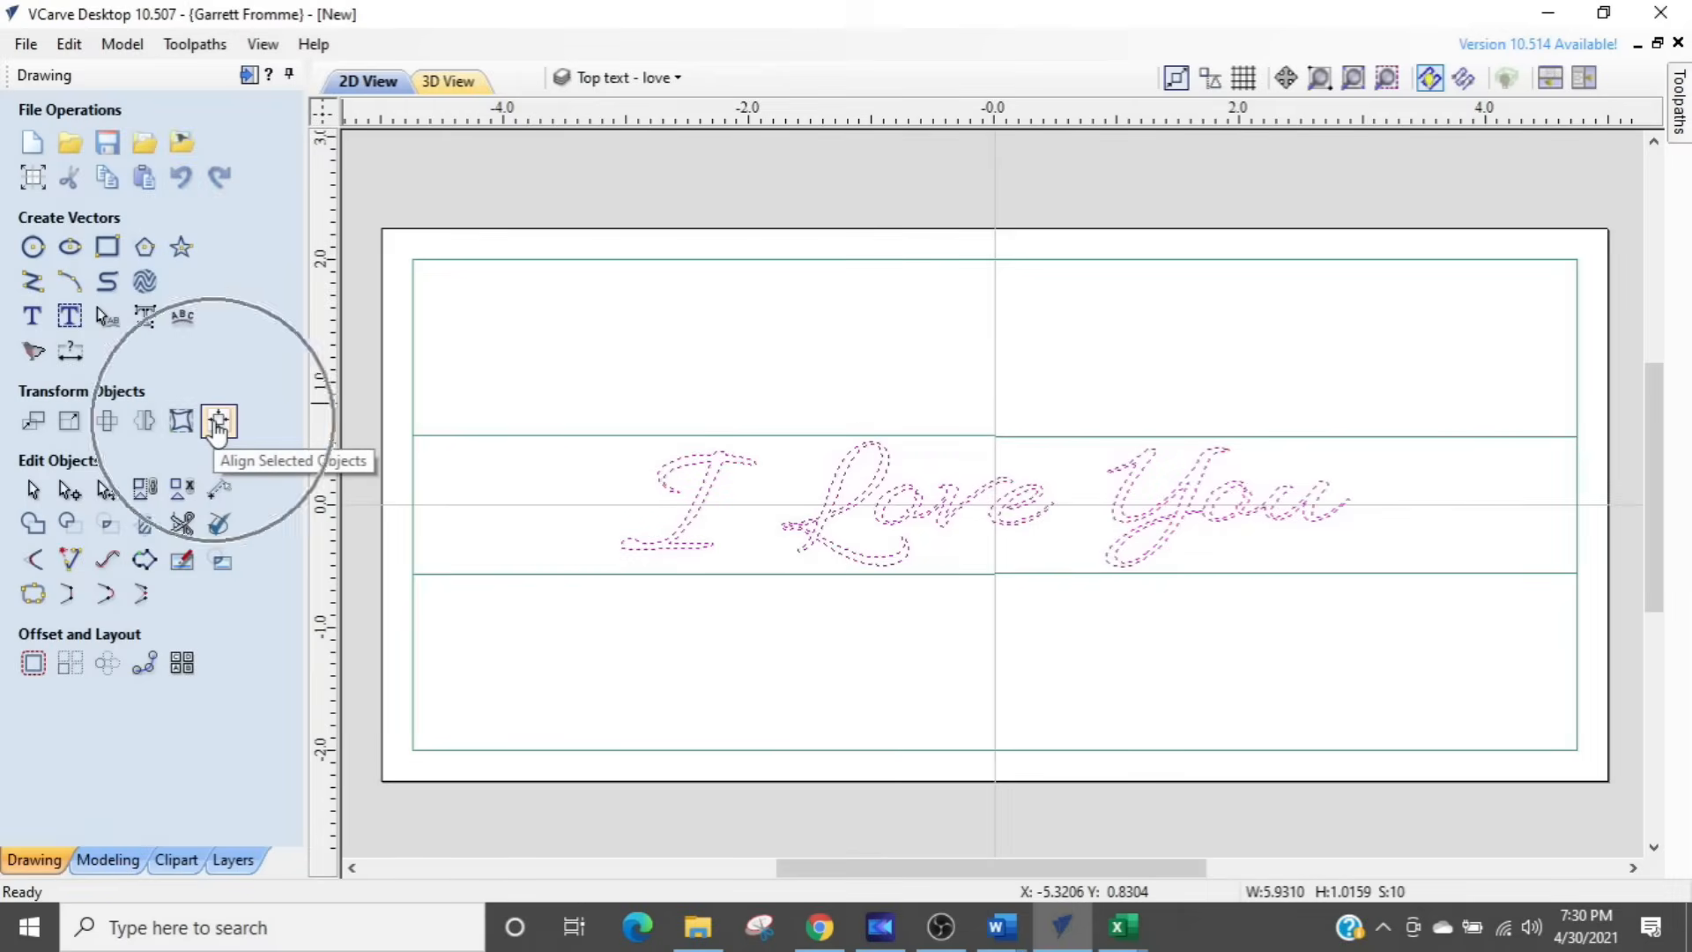
{"action": "left_click", "coordinate": [218, 422]}
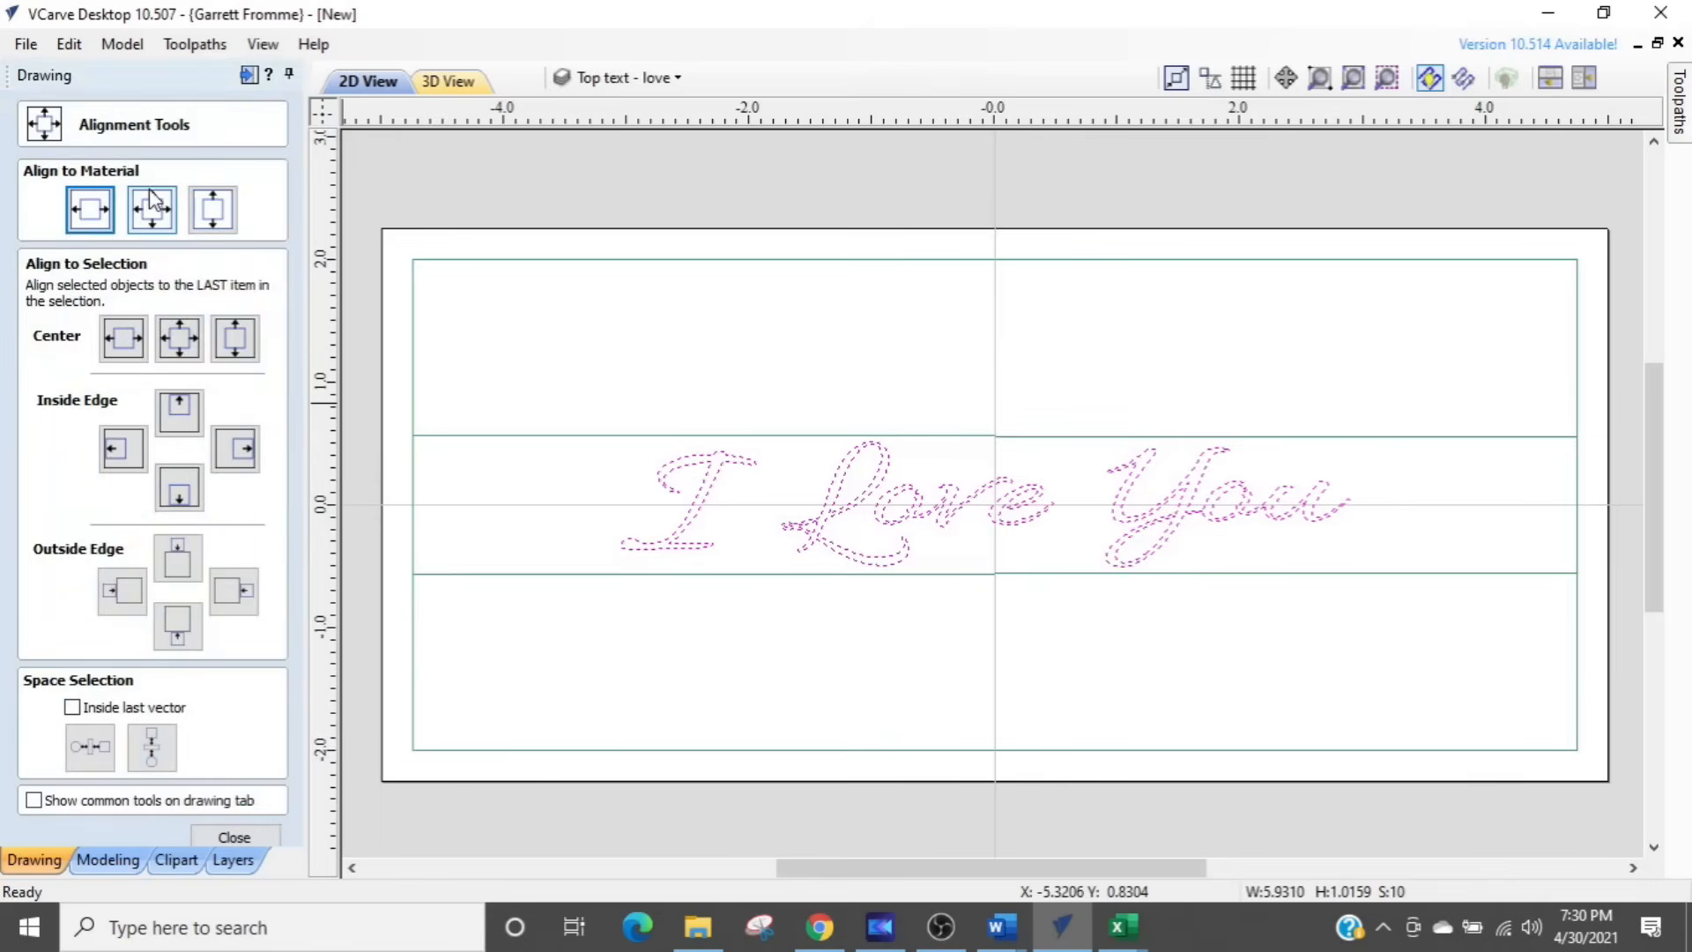
{"action": "left_click", "coordinate": [151, 211]}
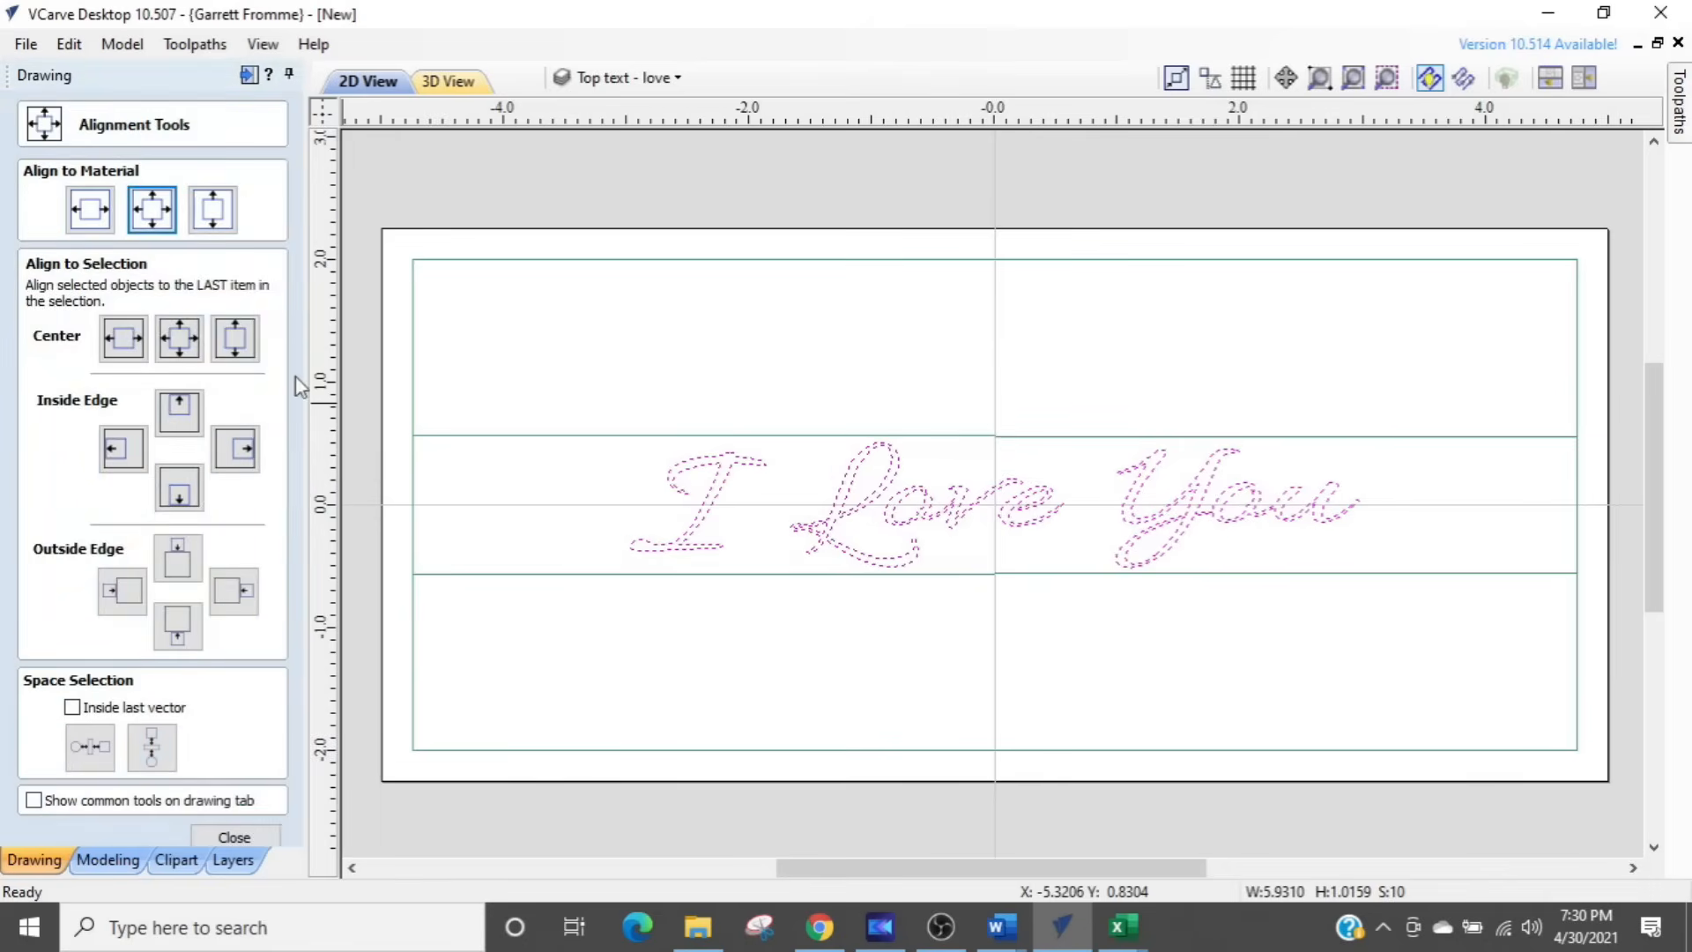
{"action": "left_click", "coordinate": [846, 630]}
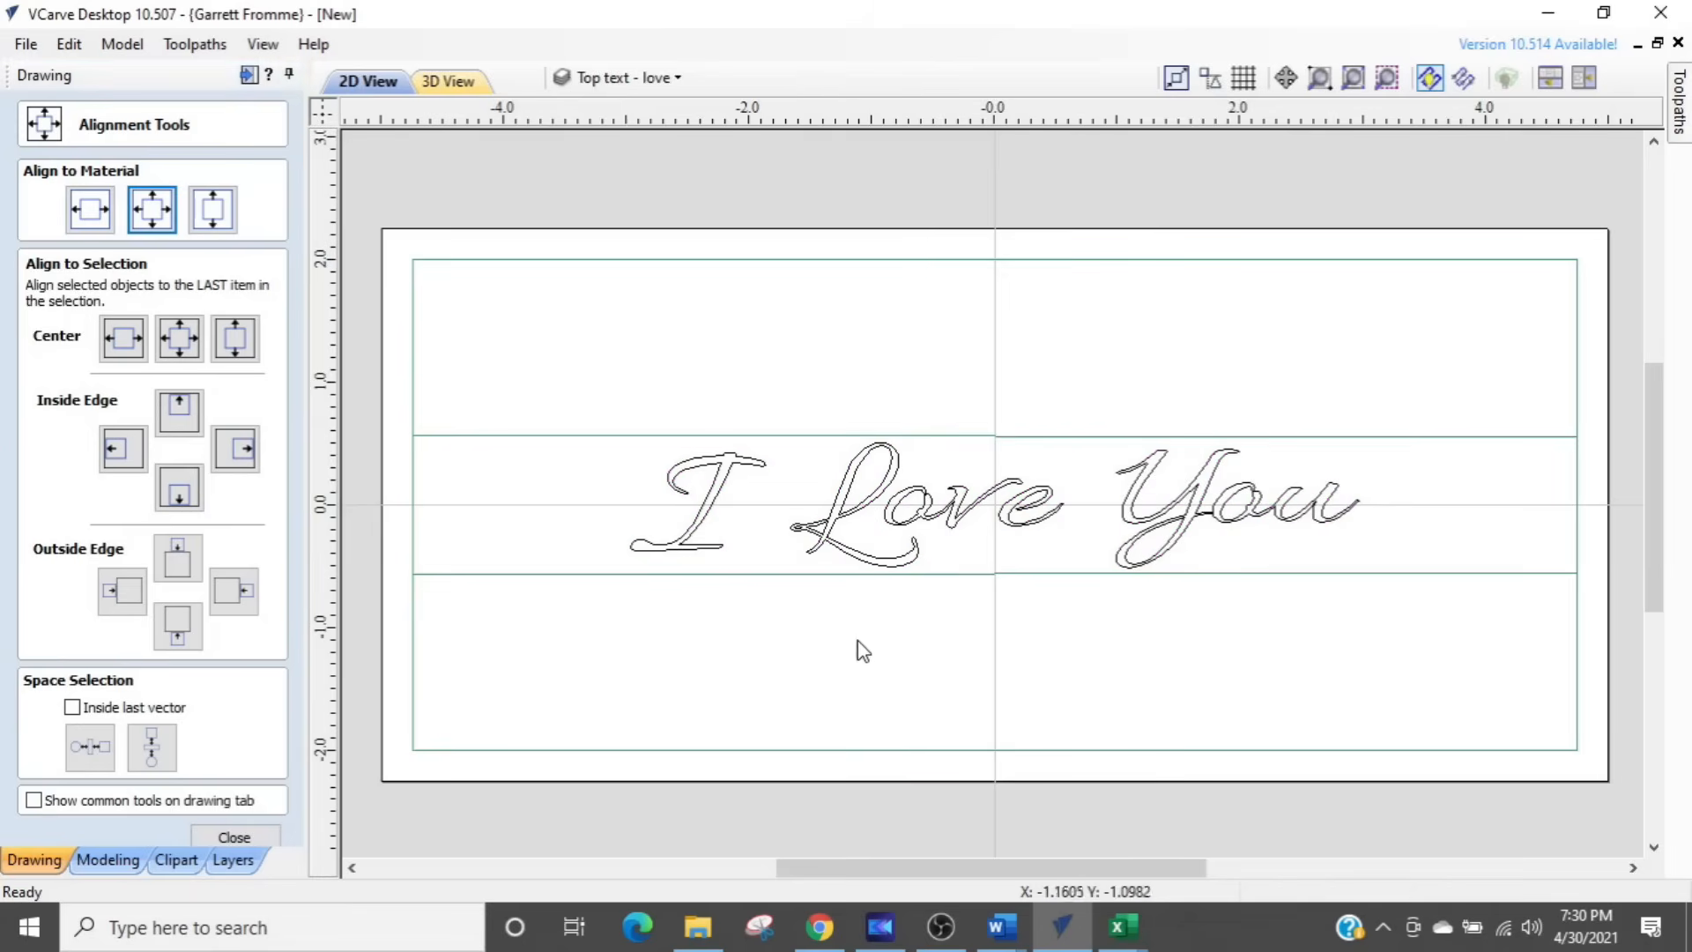
{"action": "scroll", "coordinate": [1156, 623], "scroll_direction": "down", "scroll_amount": 1}
{"action": "scroll", "coordinate": [1093, 642], "scroll_direction": "up", "scroll_amount": 4}
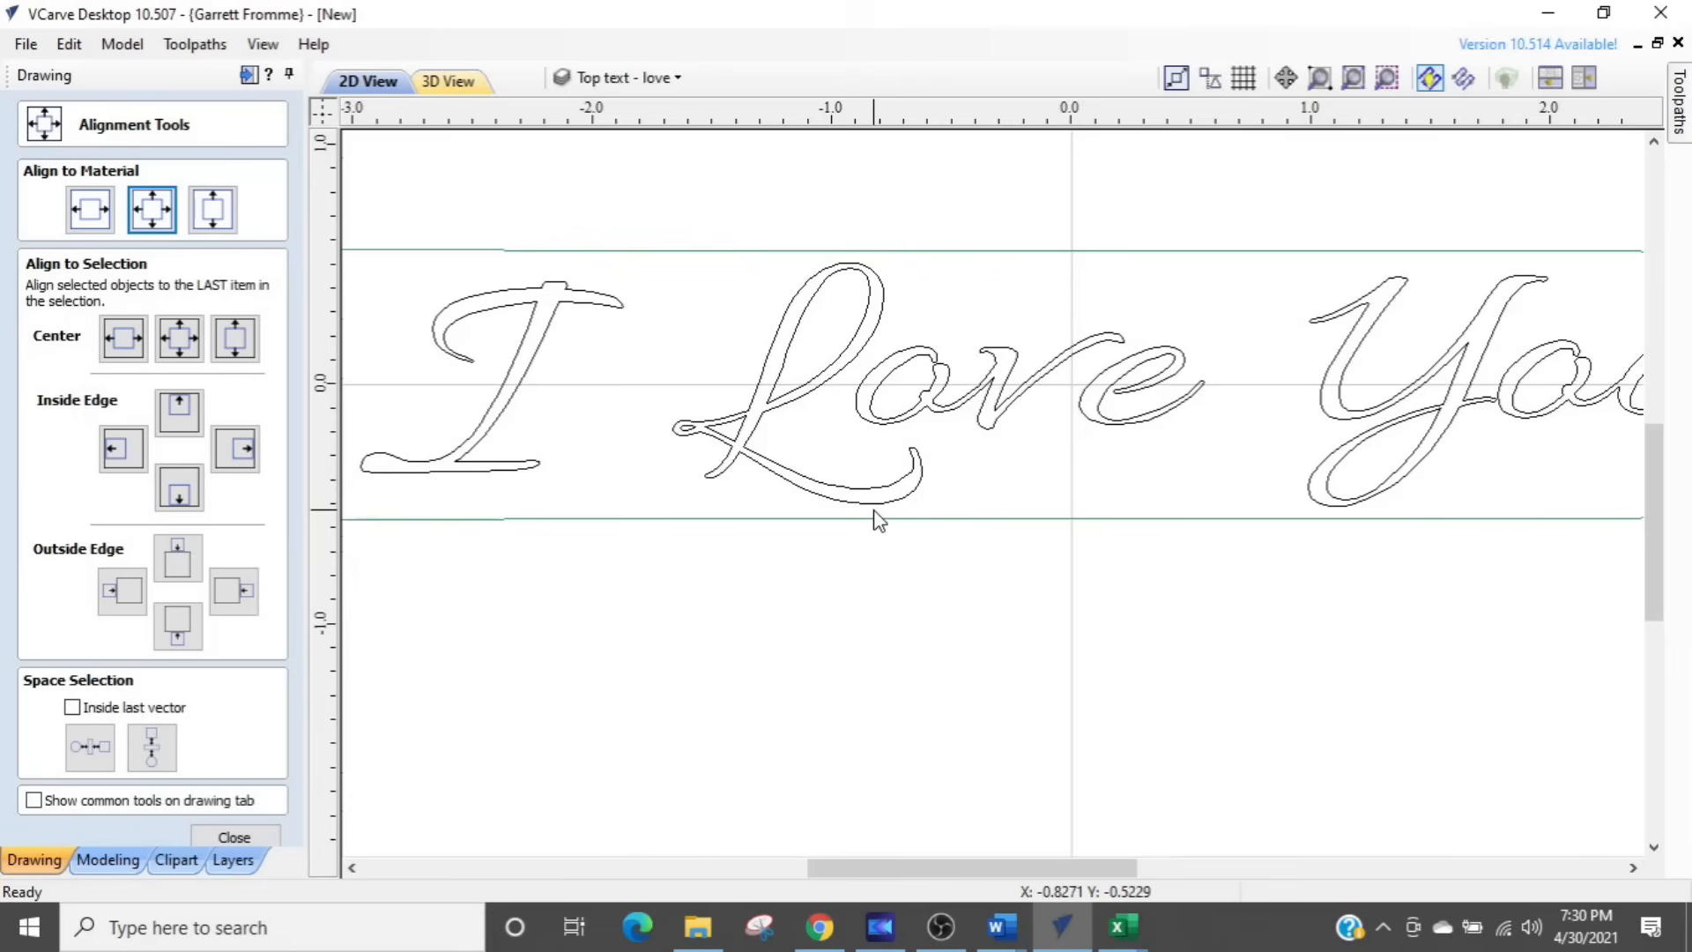
Step: Deselect the centred "I Love You" text and close the alignment tools
{"action": "left_click", "coordinate": [1332, 511]}
{"action": "scroll", "coordinate": [623, 449], "scroll_direction": "up", "scroll_amount": 5}
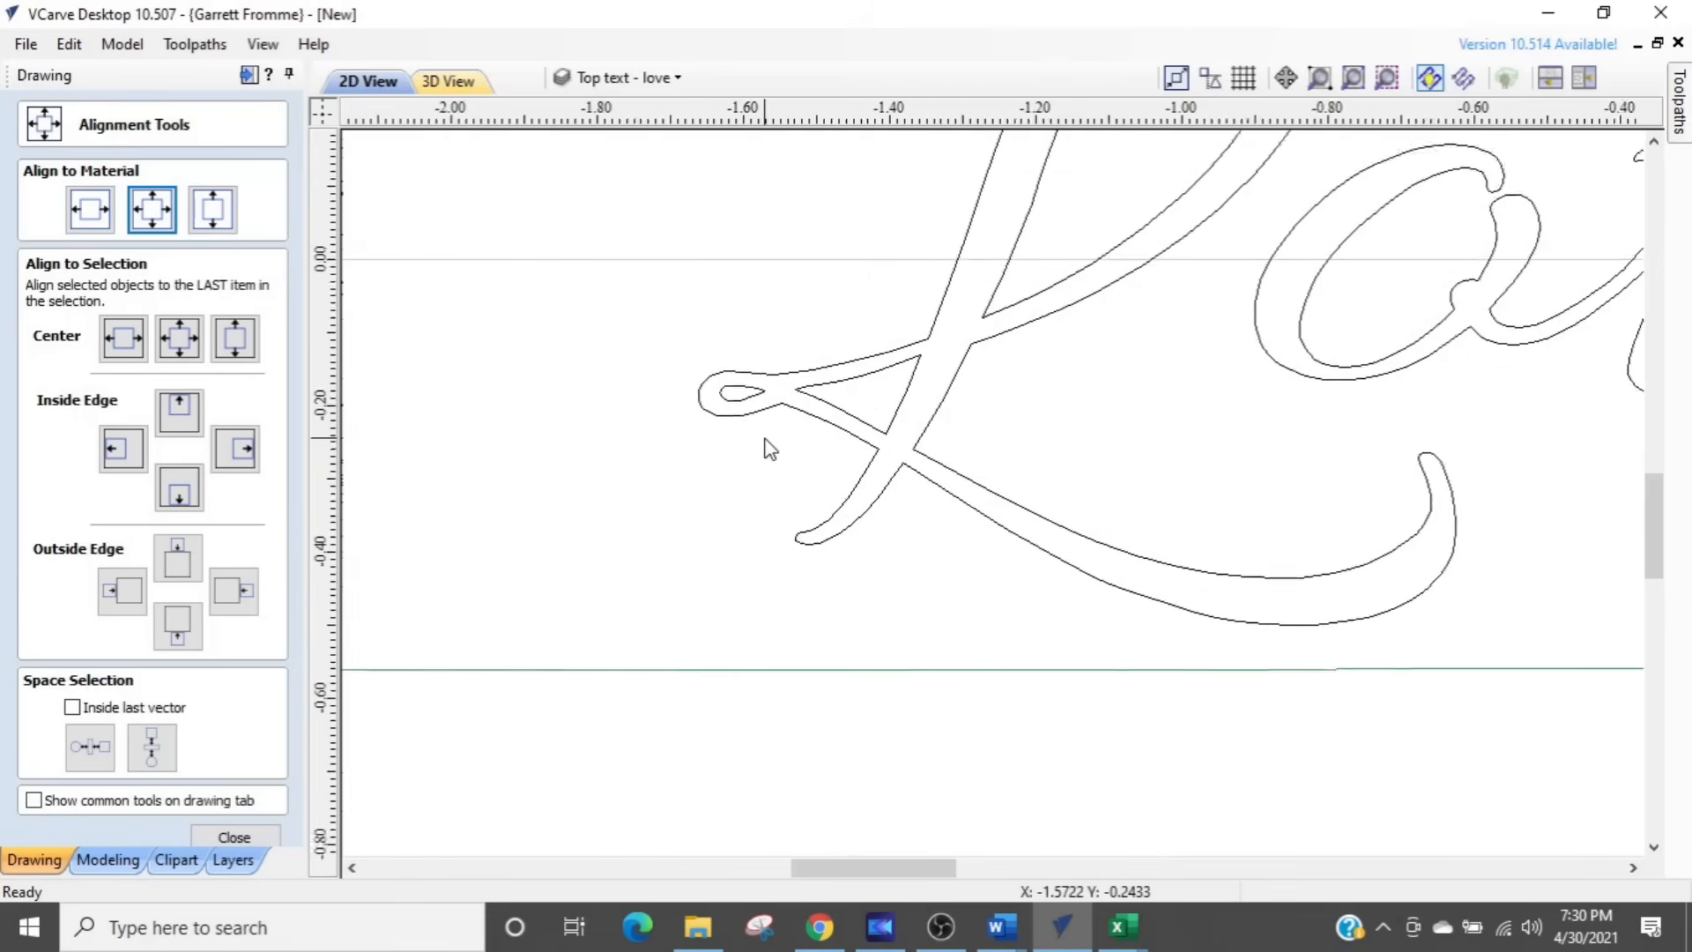
{"action": "scroll", "coordinate": [842, 458], "scroll_direction": "down", "scroll_amount": 8}
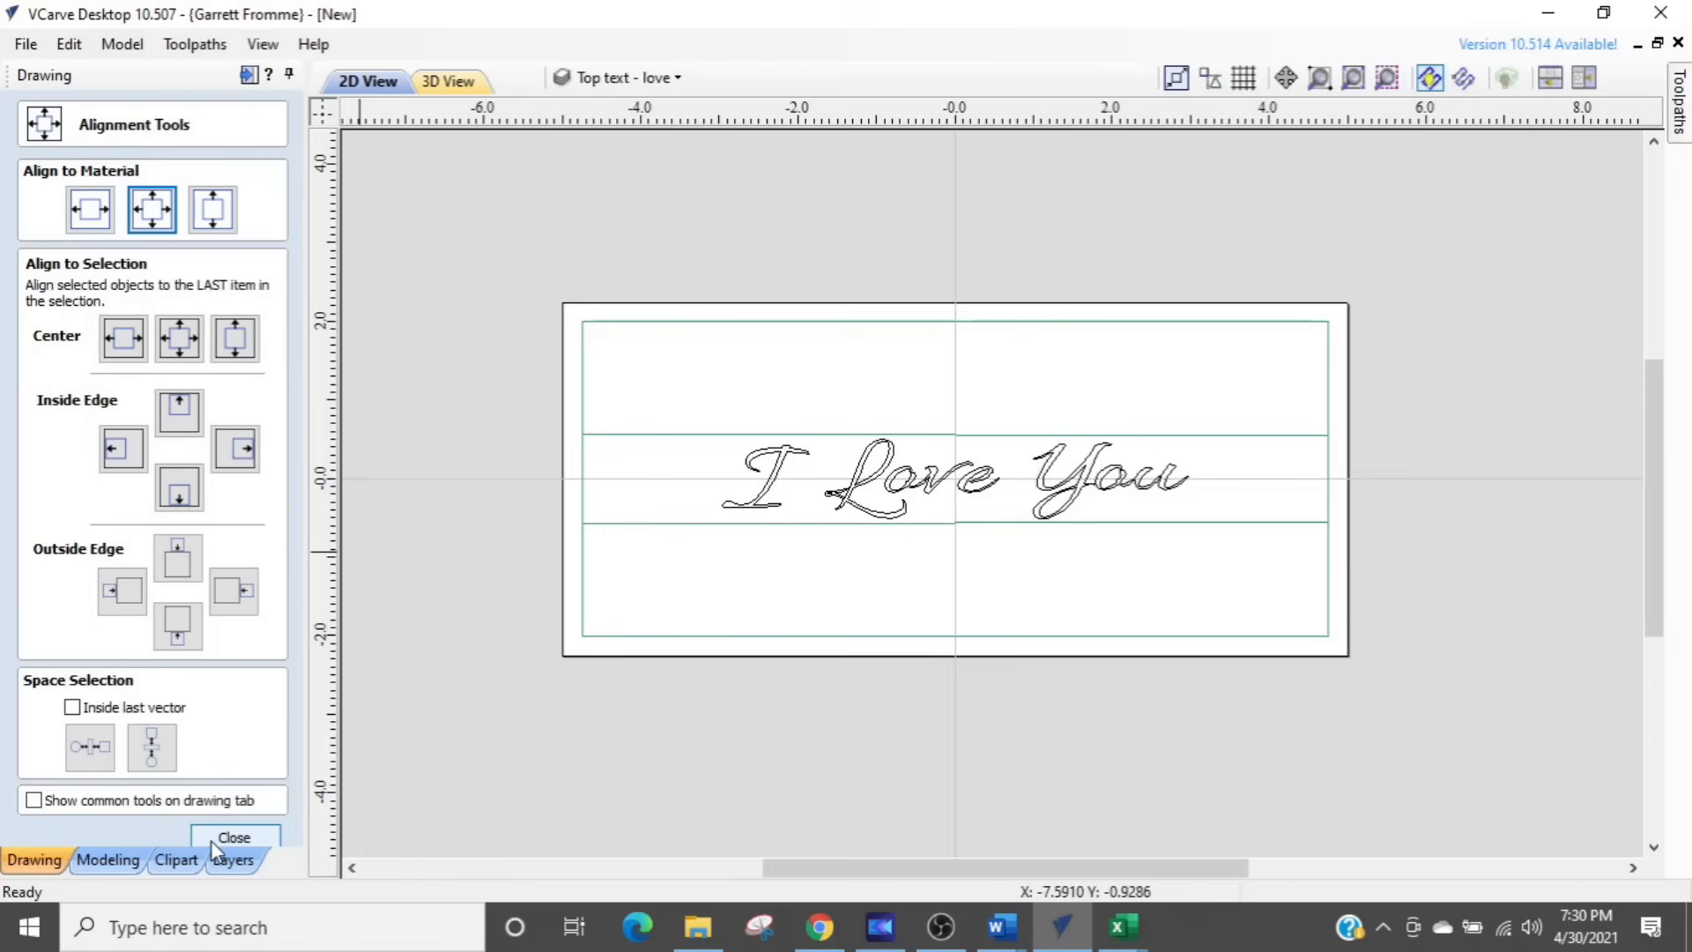
{"action": "left_click", "coordinate": [212, 837]}
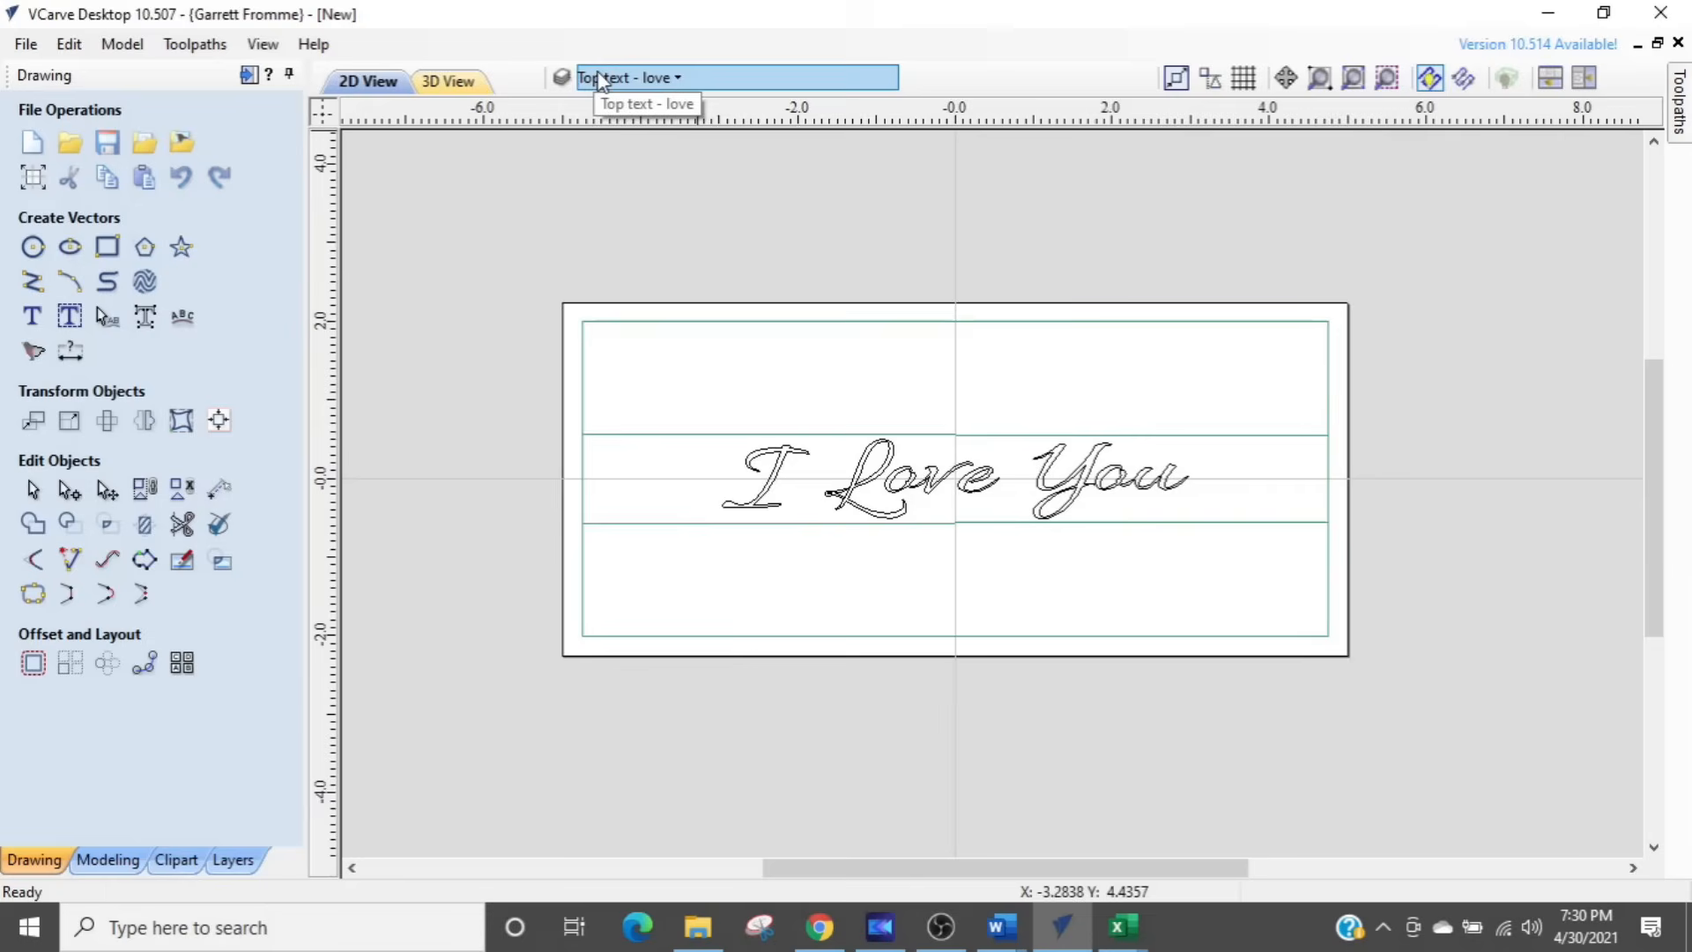
Step: Hide the "Top text - love" layer and show the "second text - mom" layer
{"action": "left_click", "coordinate": [603, 80]}
{"action": "left_click", "coordinate": [595, 118]}
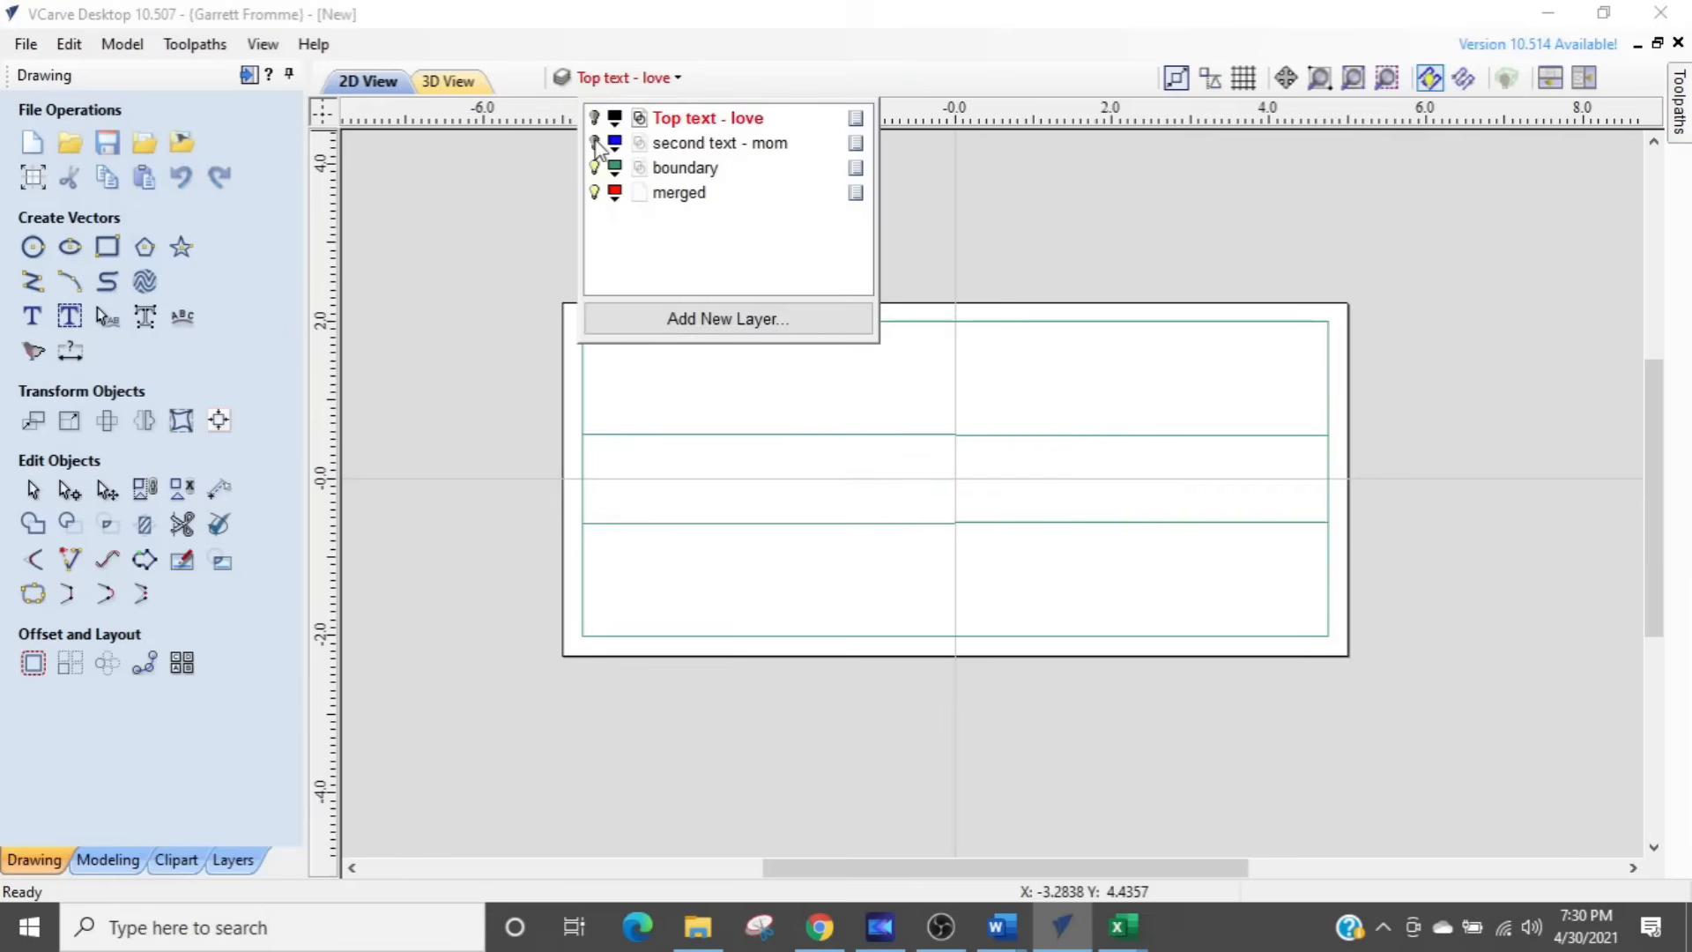
{"action": "left_click", "coordinate": [595, 143]}
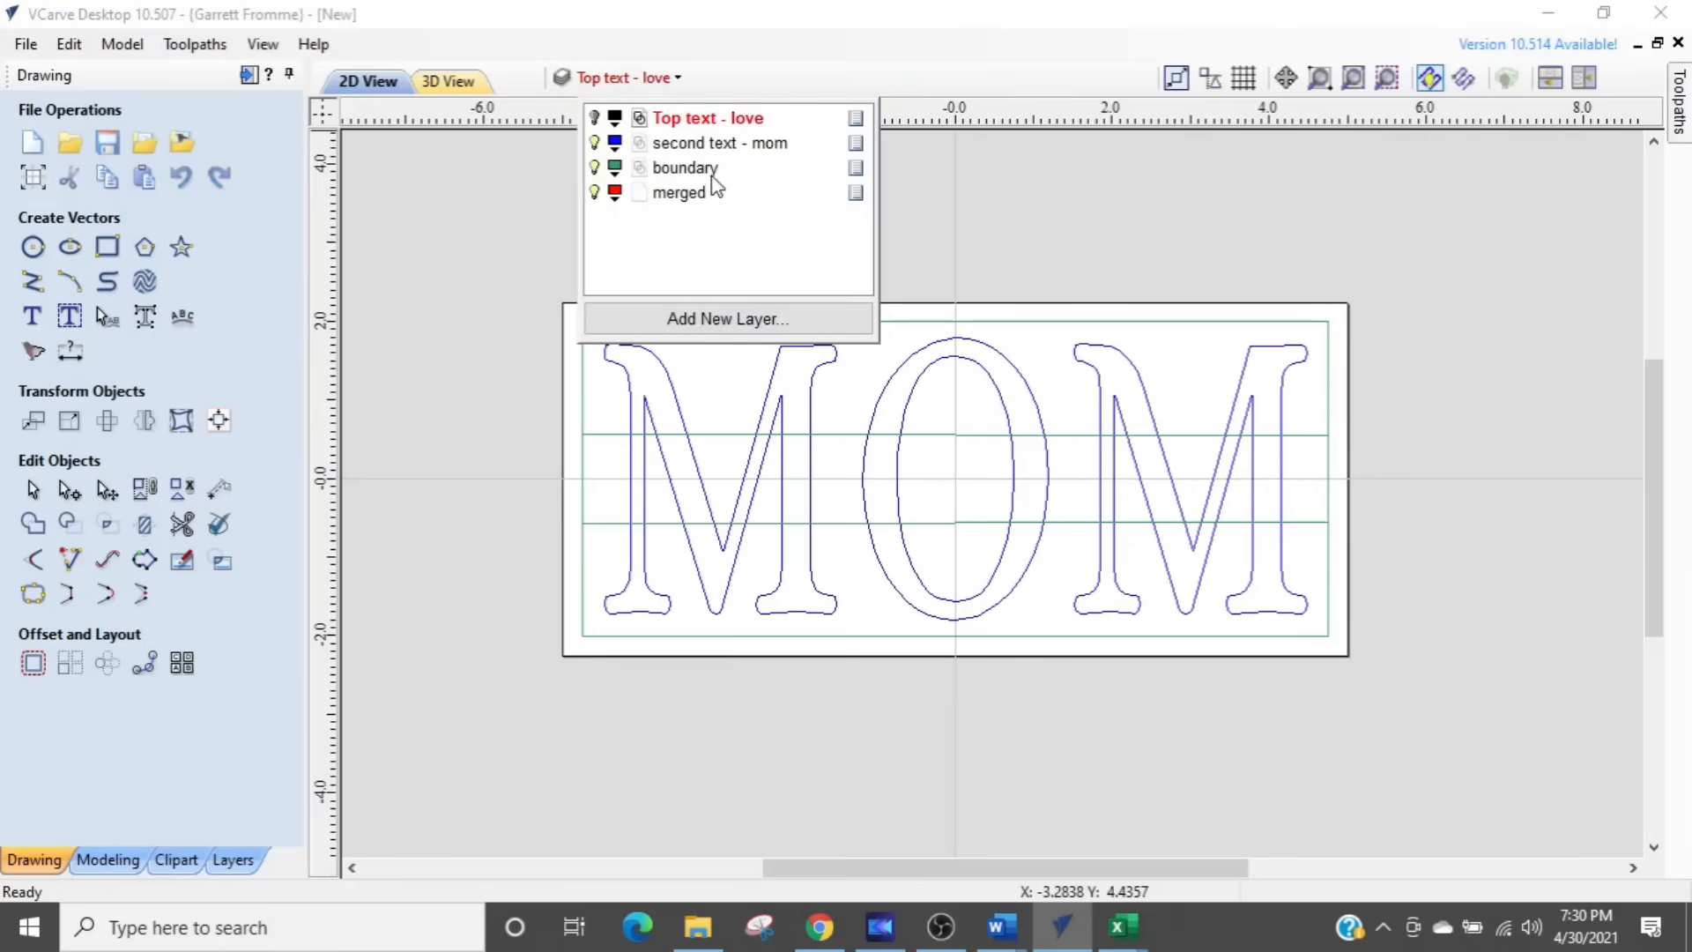
{"action": "left_click", "coordinate": [1031, 238]}
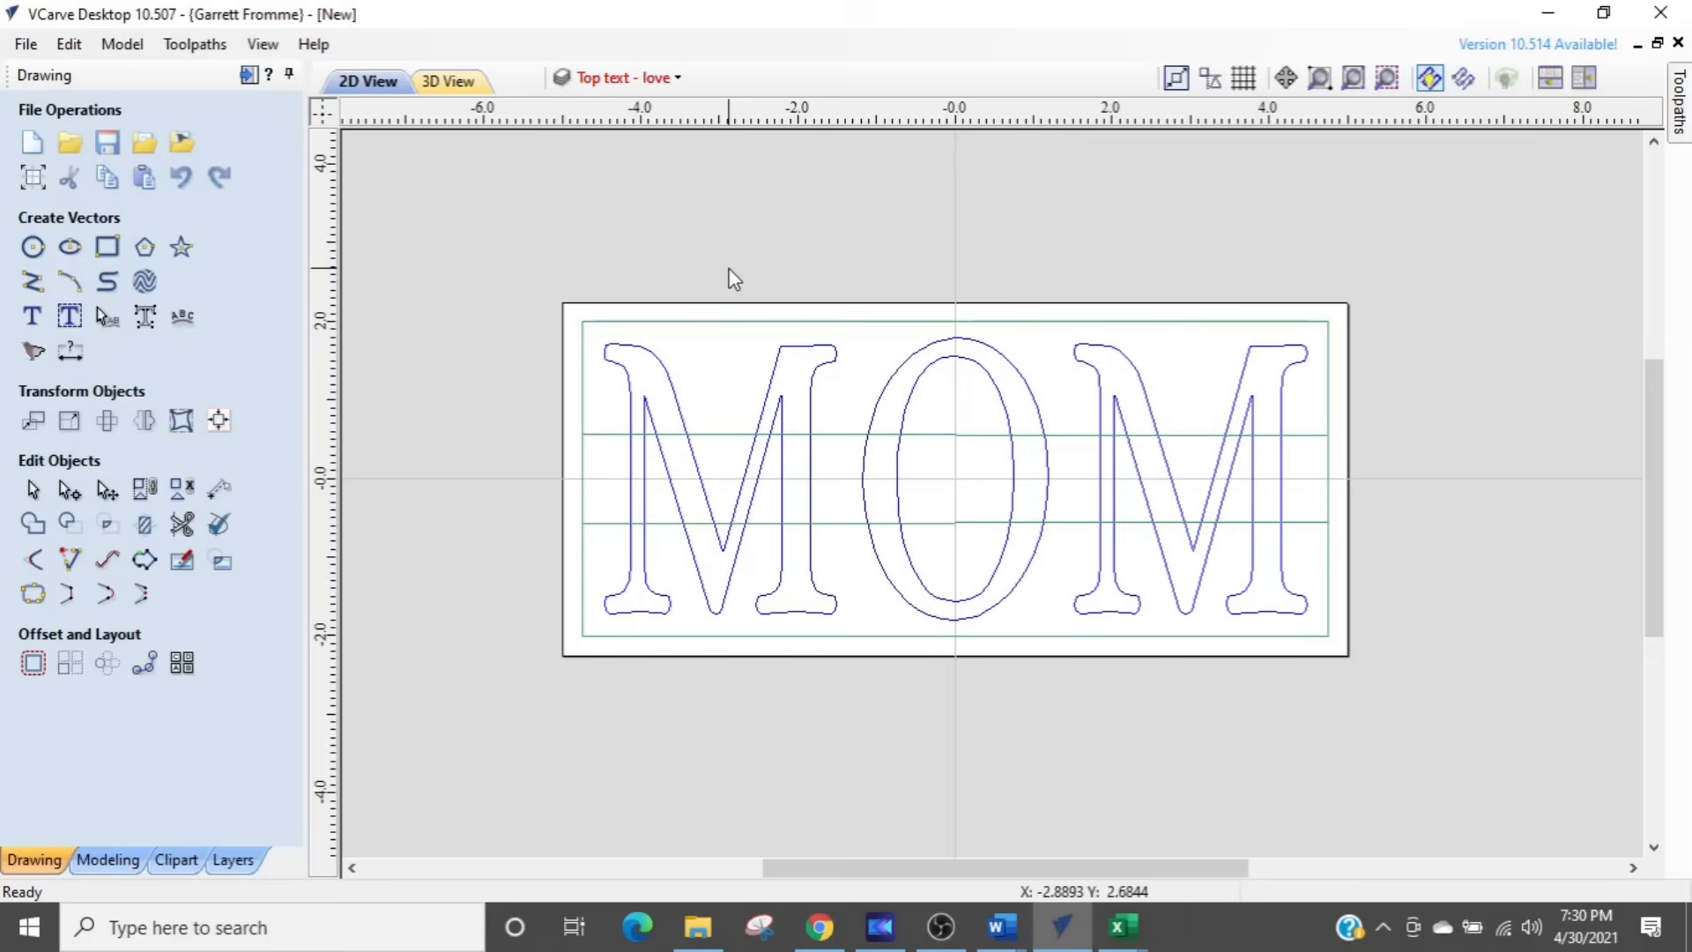
Step: Select all visible MOM and boundary vectors, copy them to the merged layer, and clear the selection
{"action": "key", "text": "ctrl+a"}
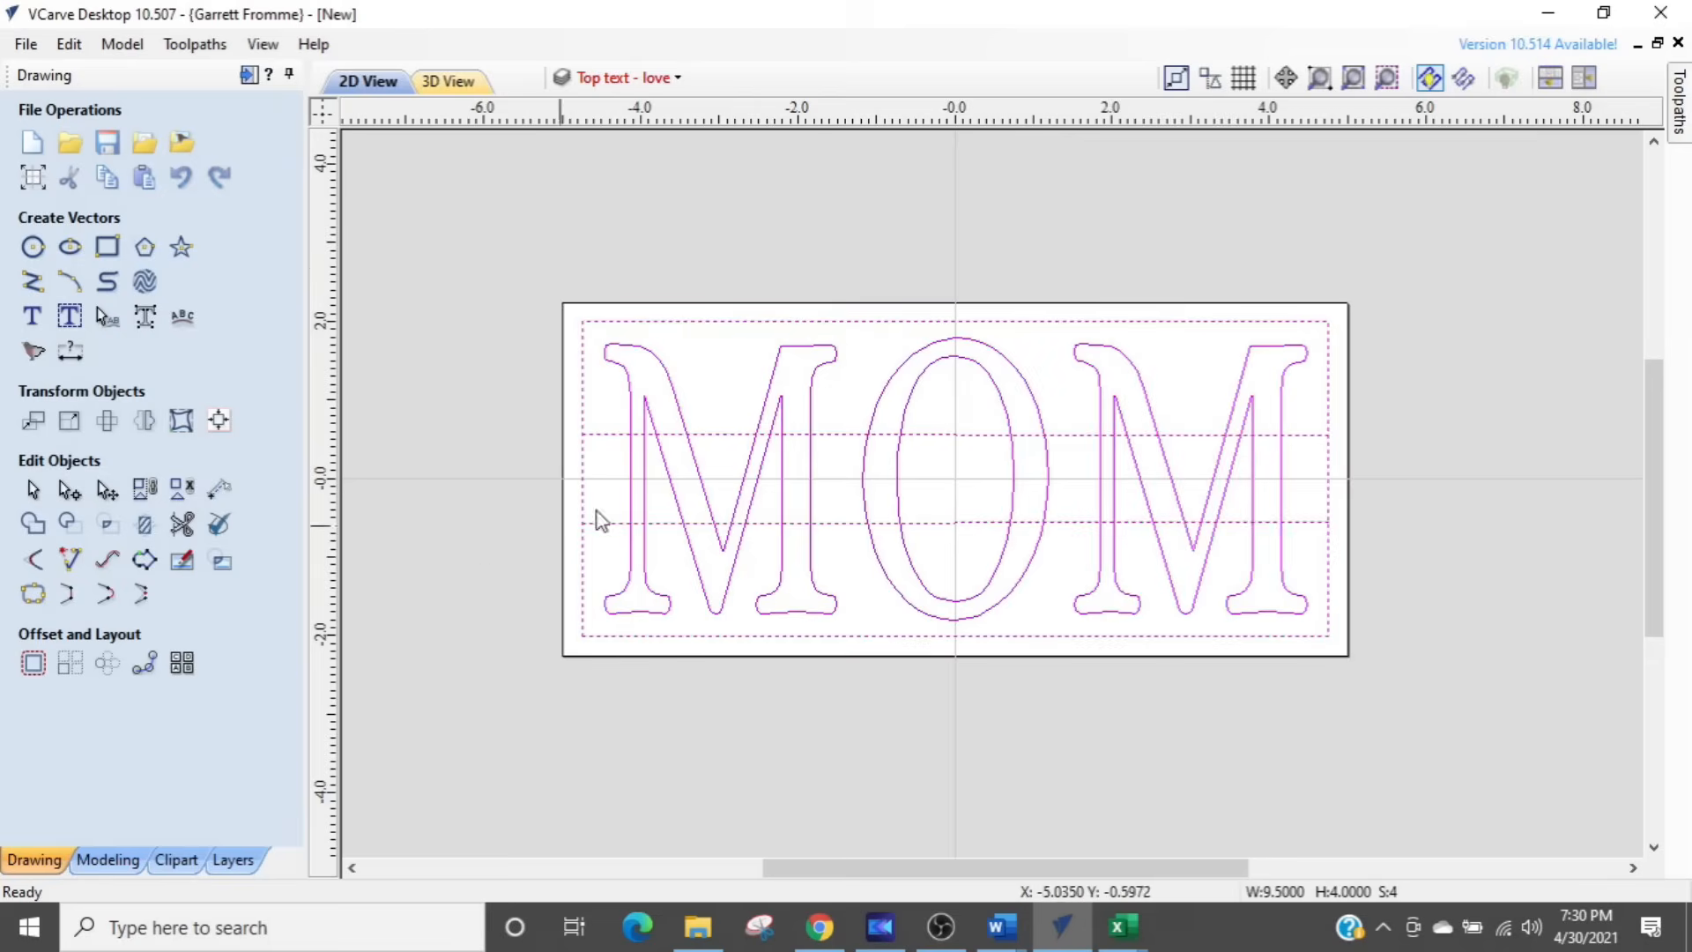
{"action": "right_click", "coordinate": [821, 463]}
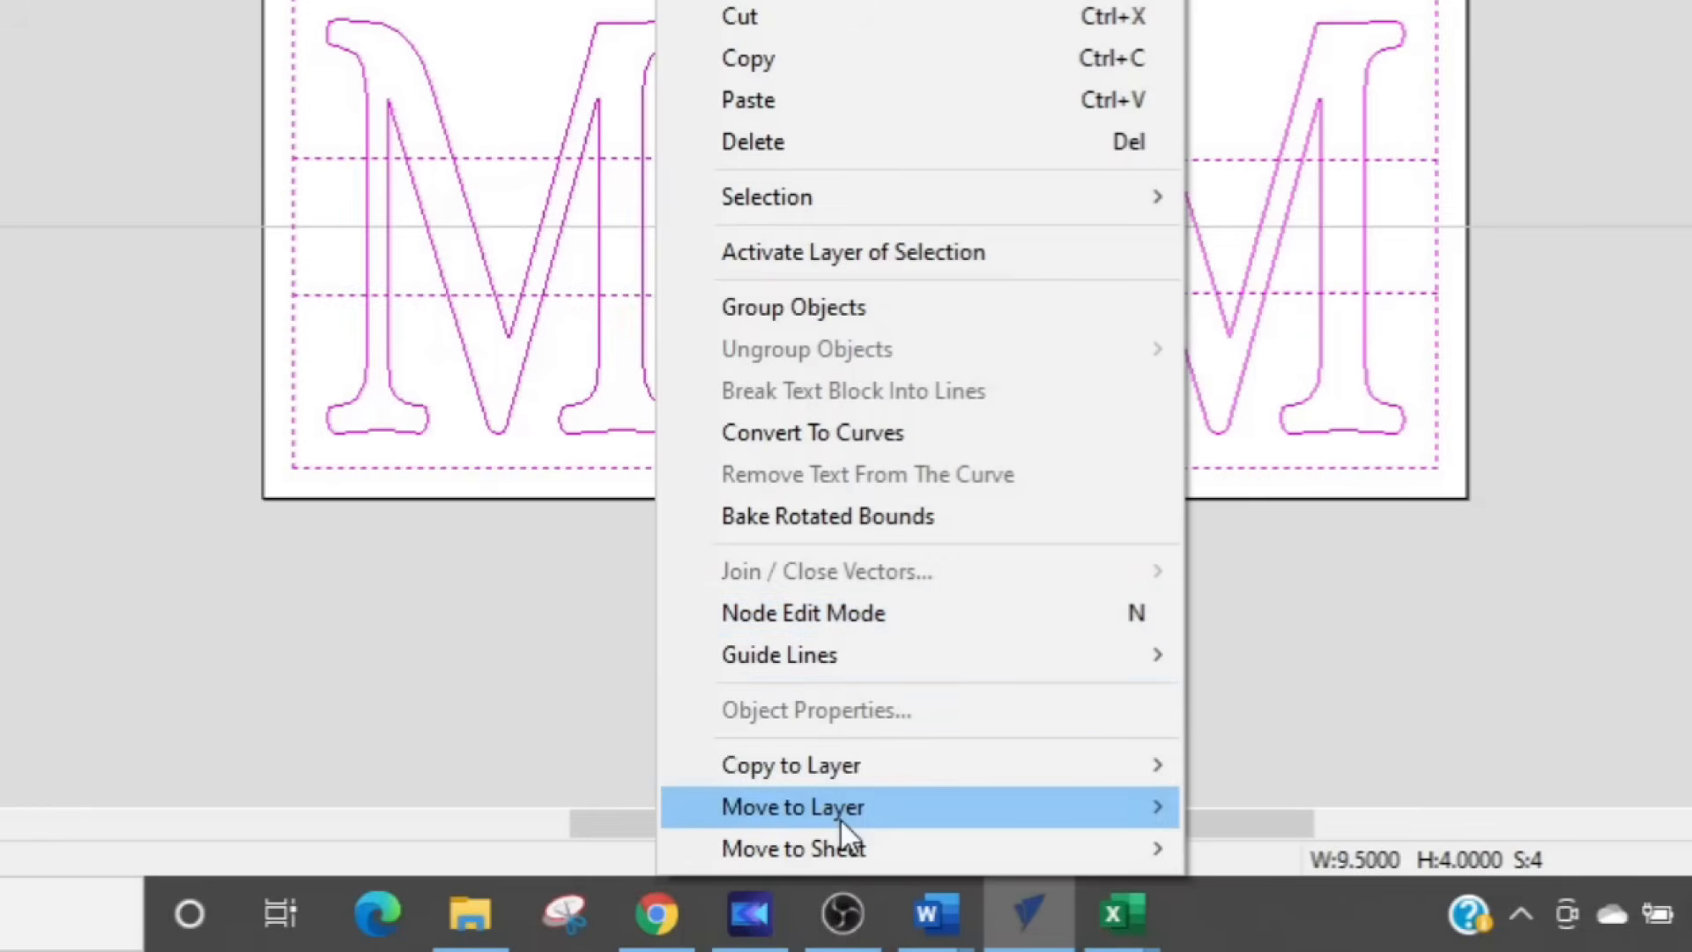
{"action": "mouse_move", "coordinate": [940, 867]}
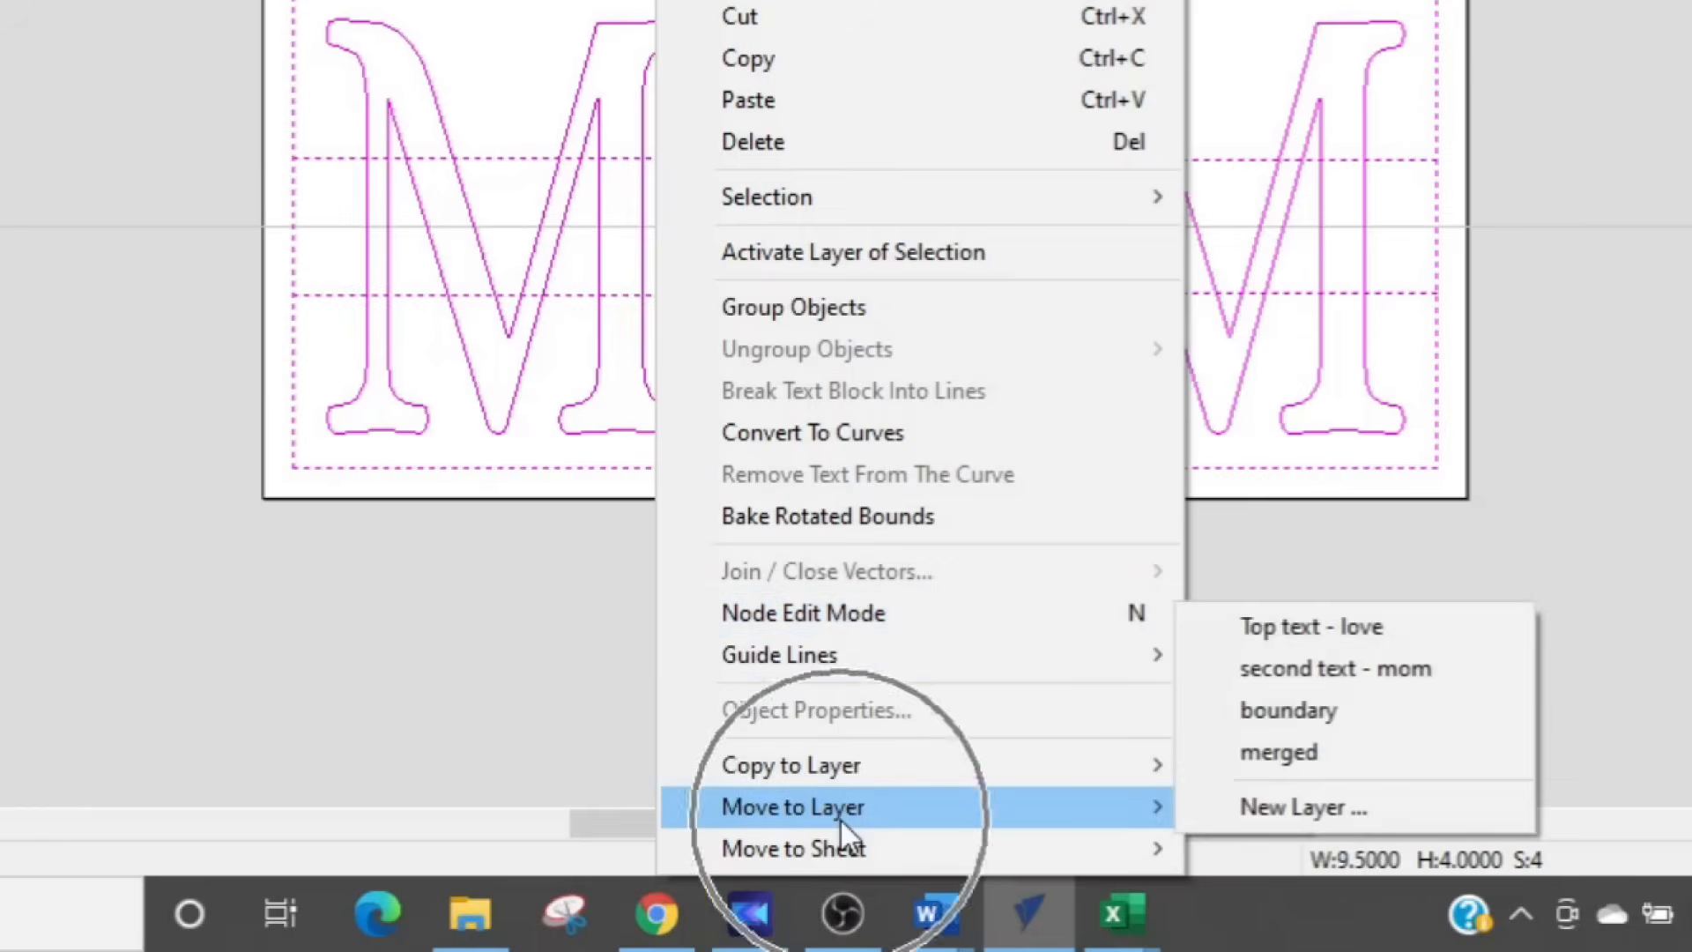
{"action": "mouse_move", "coordinate": [854, 779]}
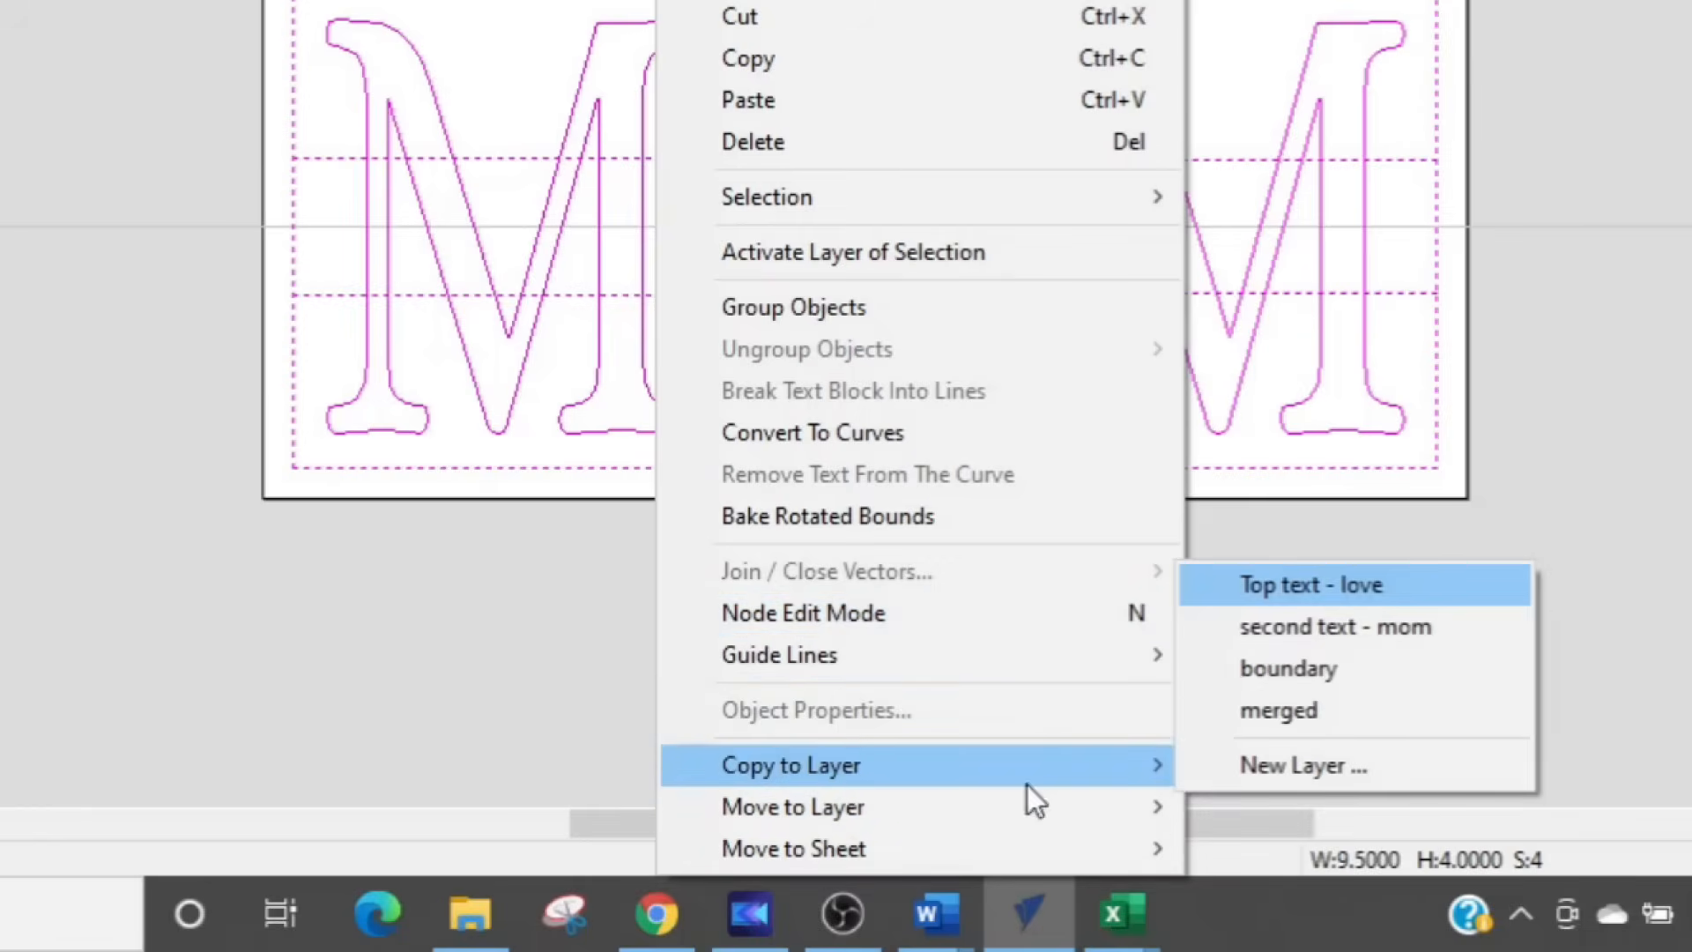
{"action": "left_click", "coordinate": [1258, 731]}
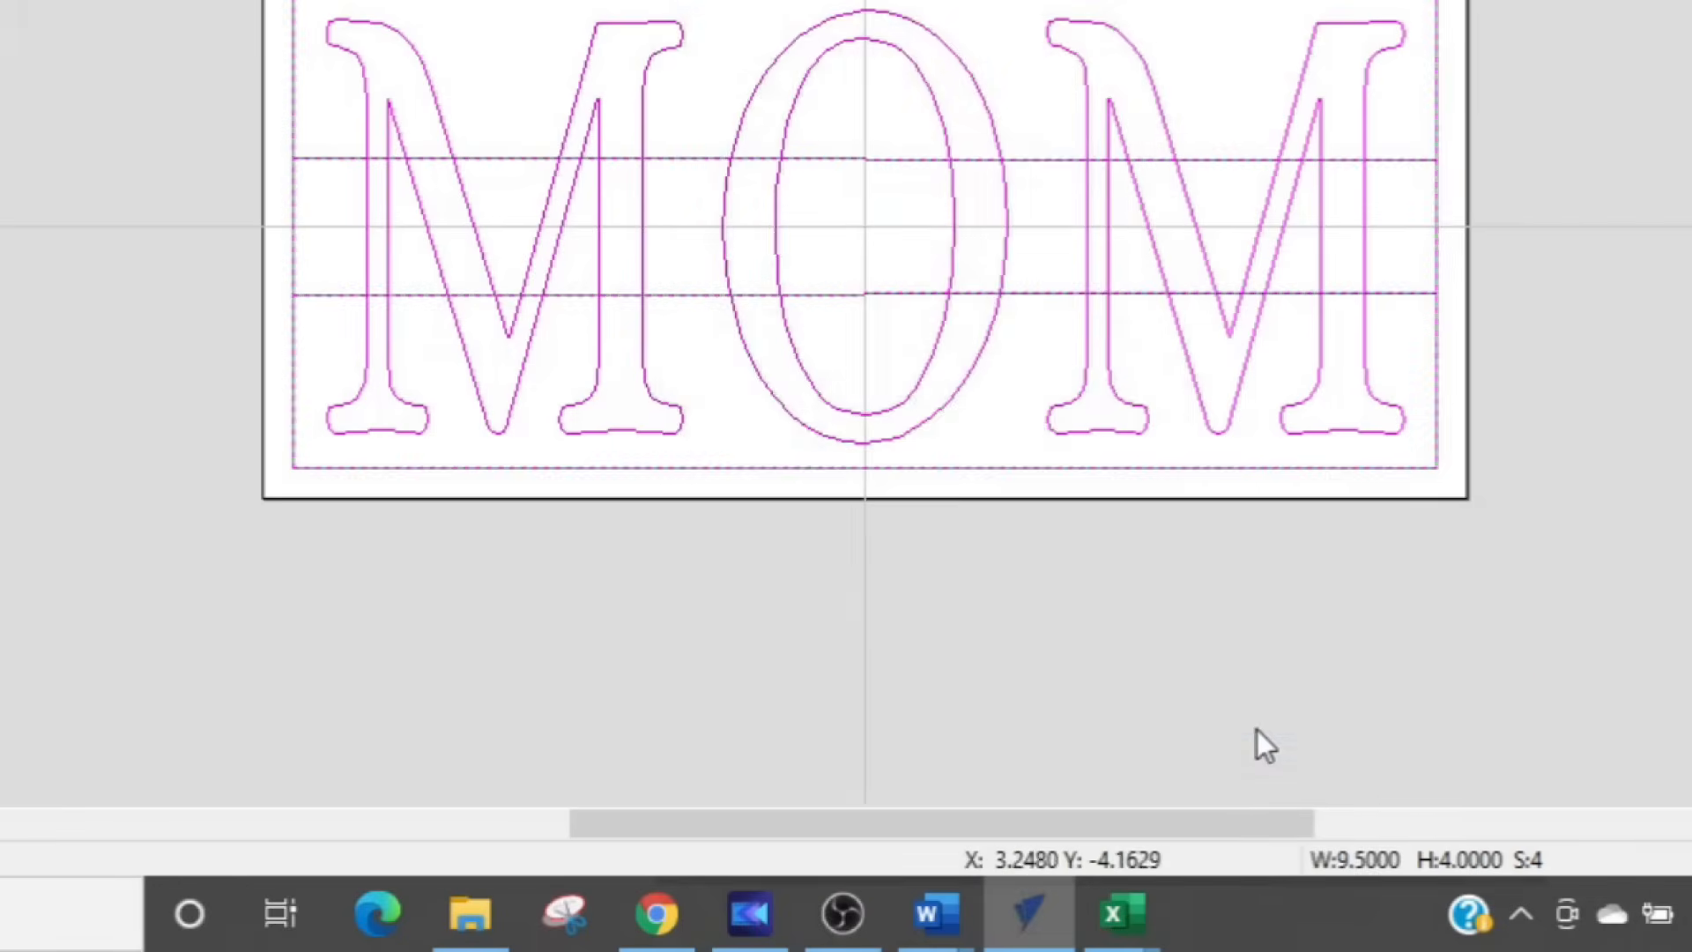
{"action": "left_click", "coordinate": [738, 249]}
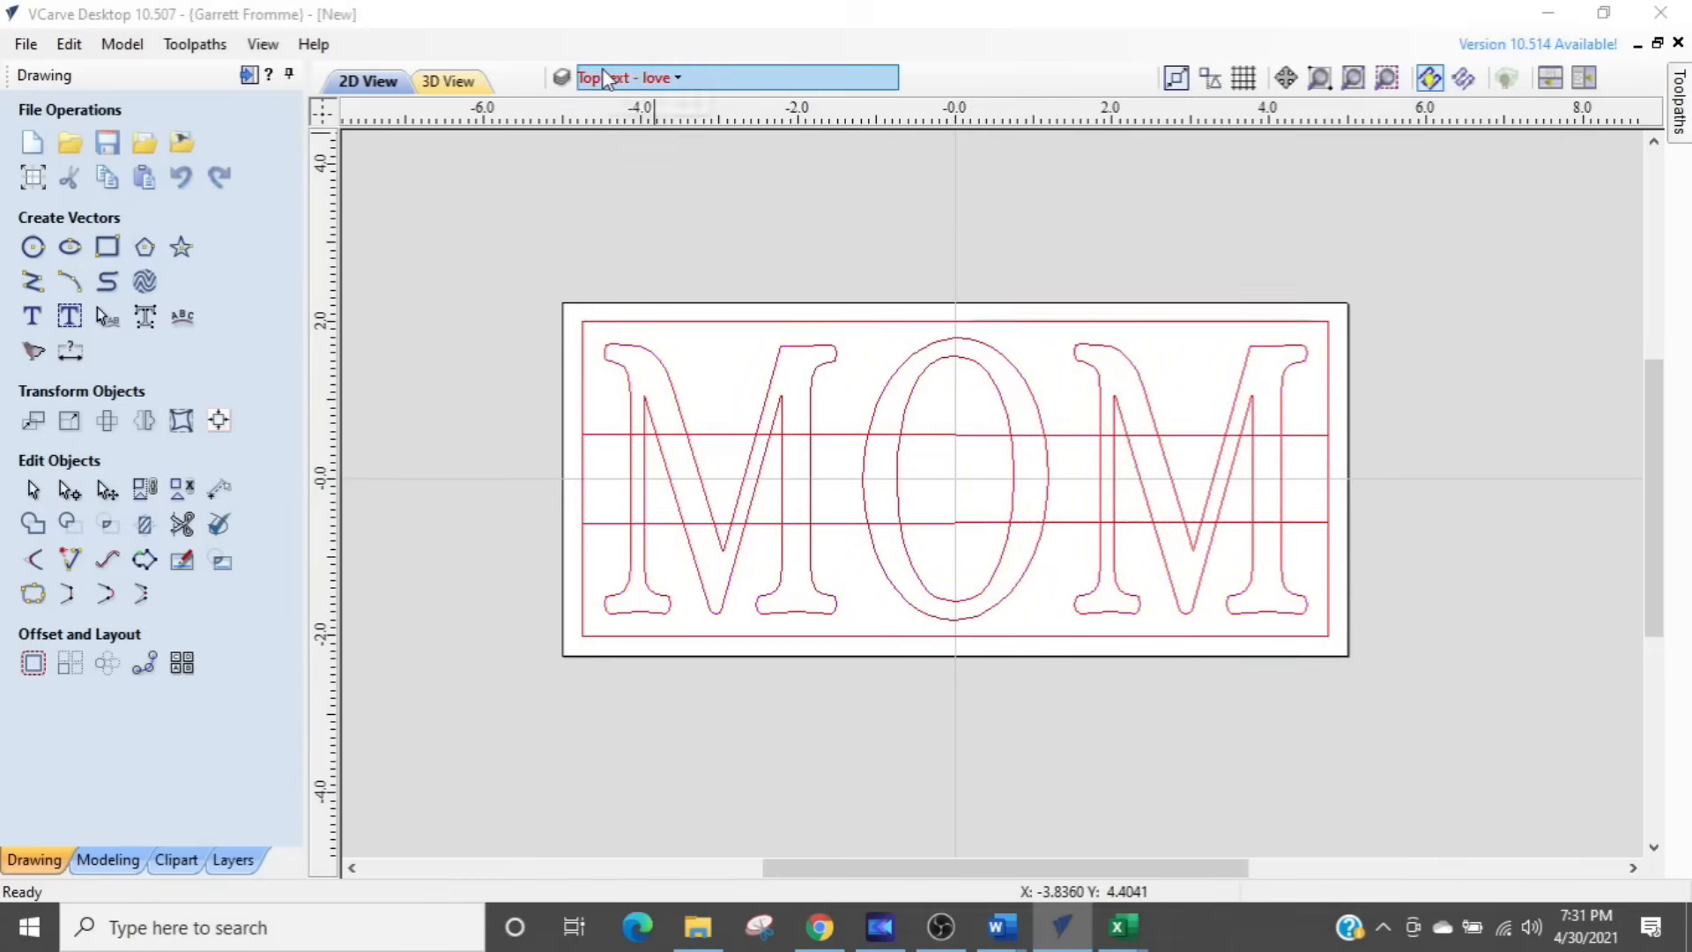
Step: Hide the merged layer so only the original MOM text and boundary are displayed
{"action": "left_click", "coordinate": [606, 79]}
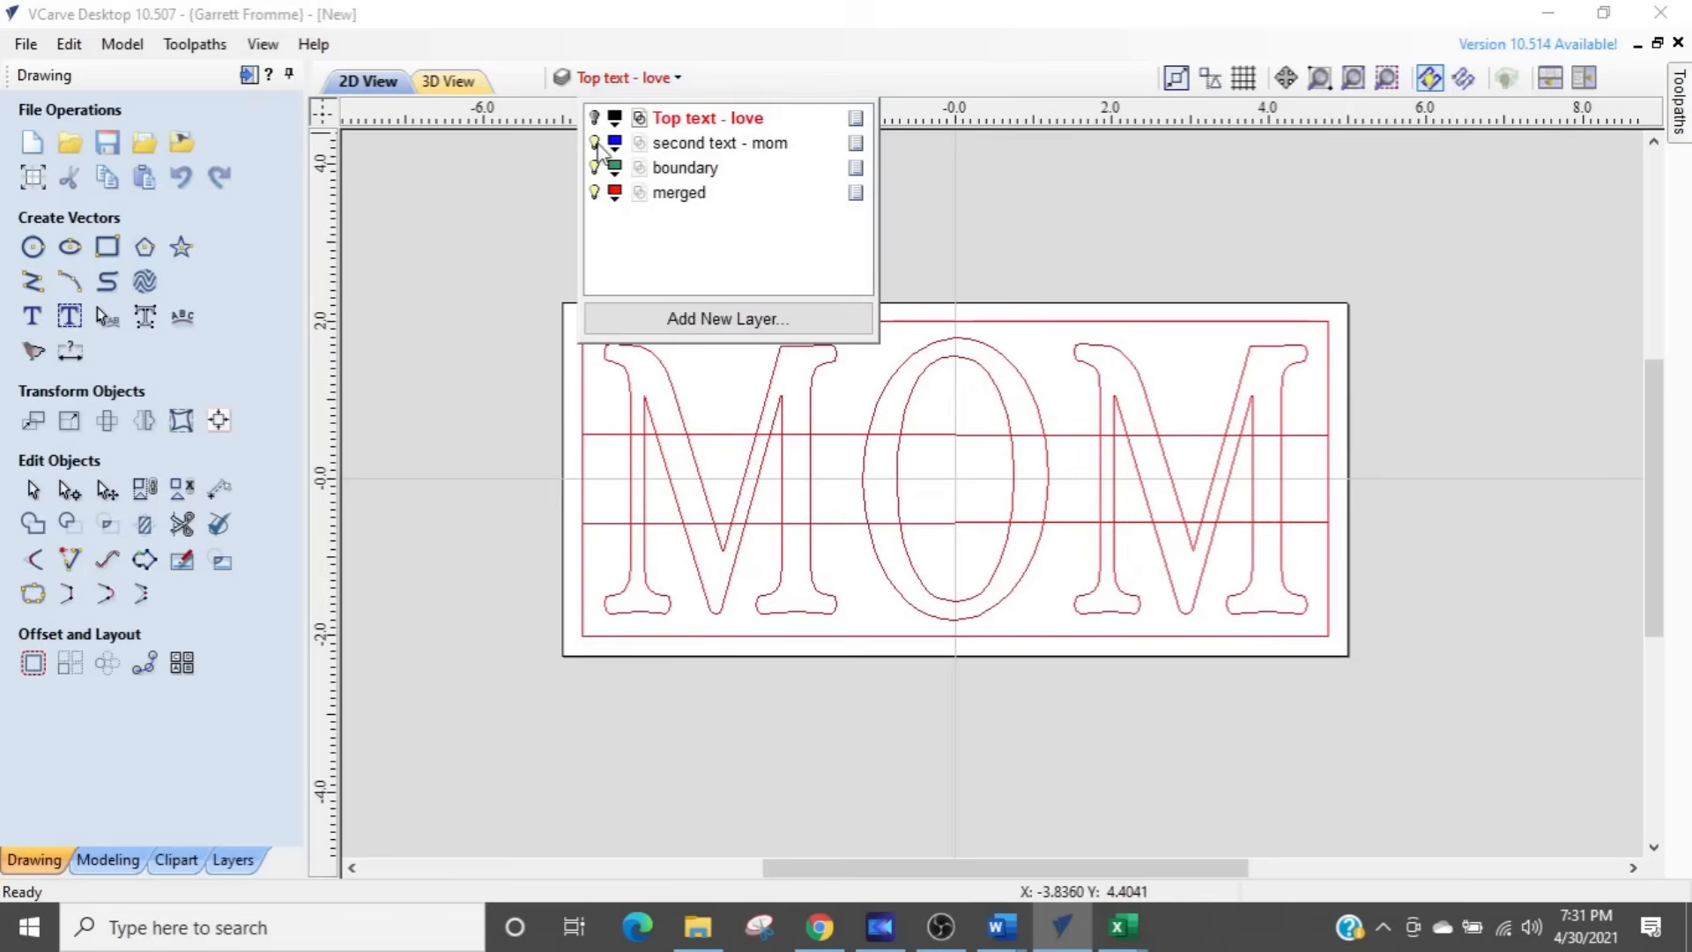
{"action": "left_click", "coordinate": [594, 194]}
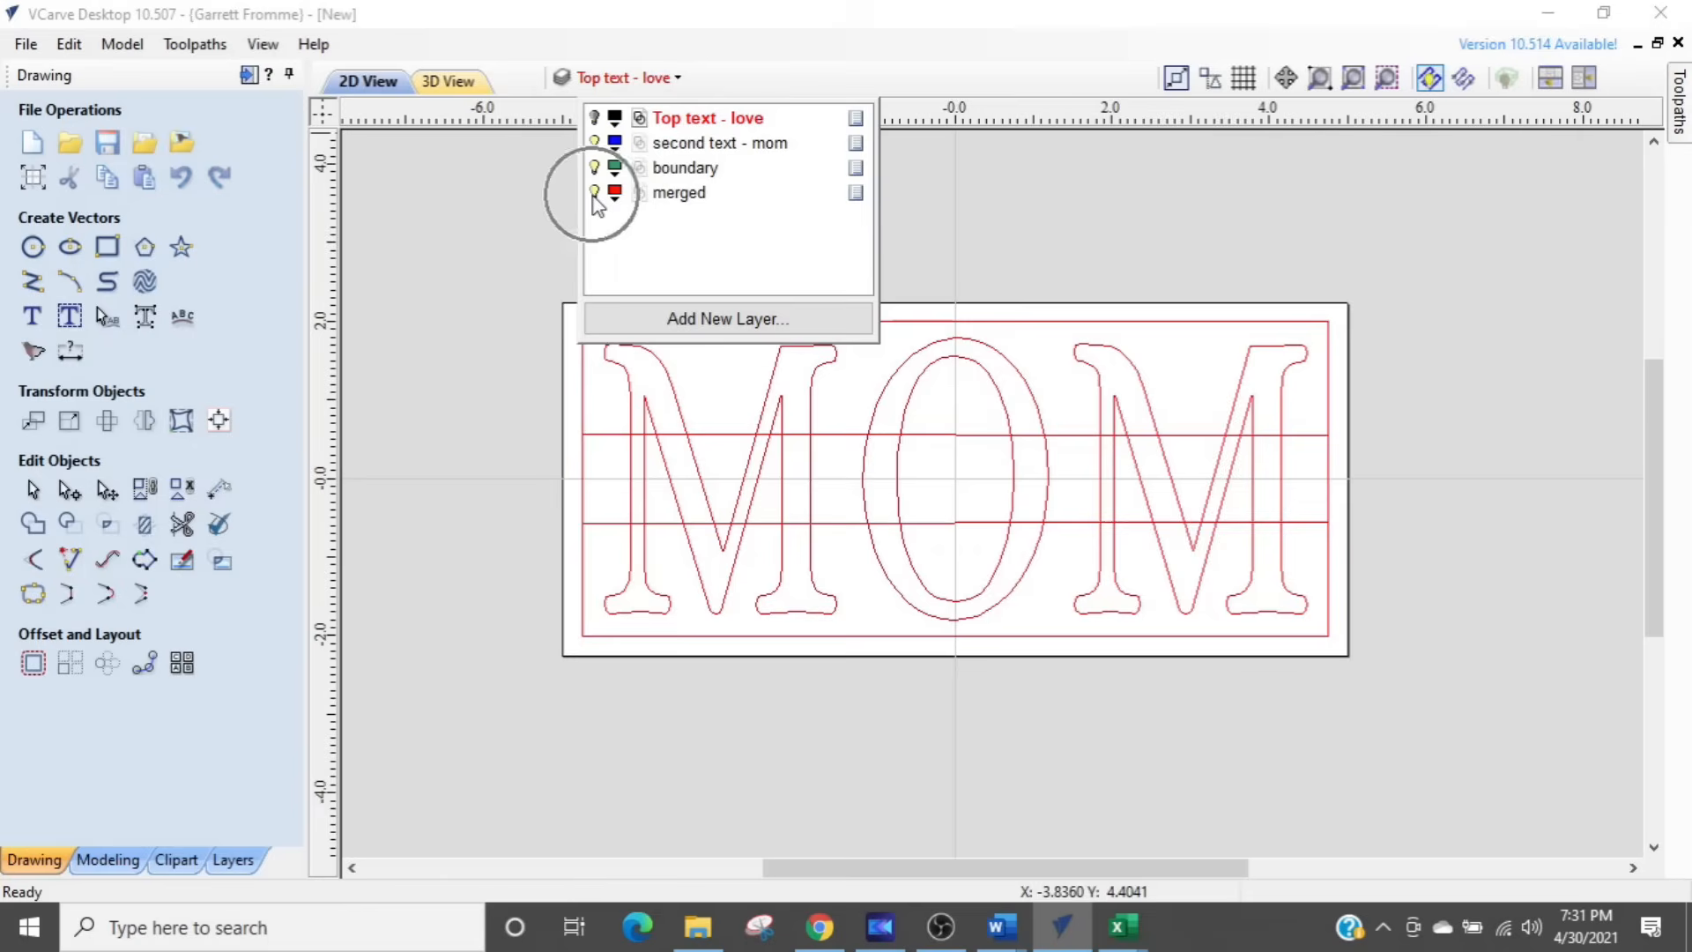
{"action": "left_click", "coordinate": [977, 226]}
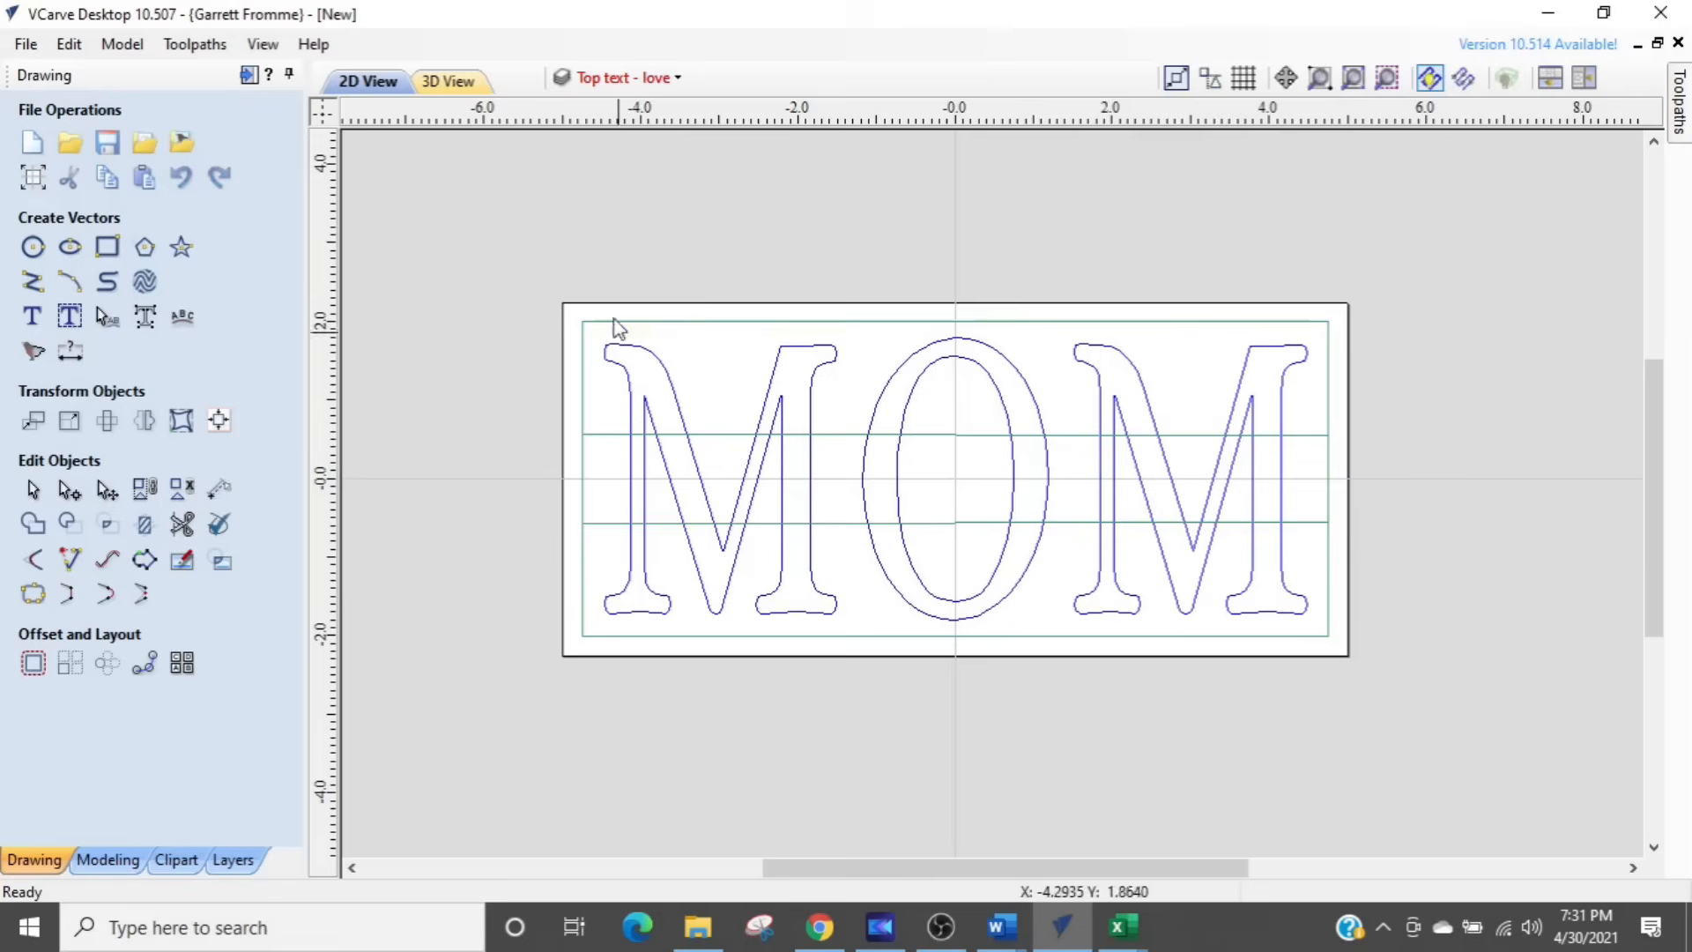
Step: Hide the "second text - mom" and boundary layers and show the merged layer
{"action": "left_click", "coordinate": [656, 82]}
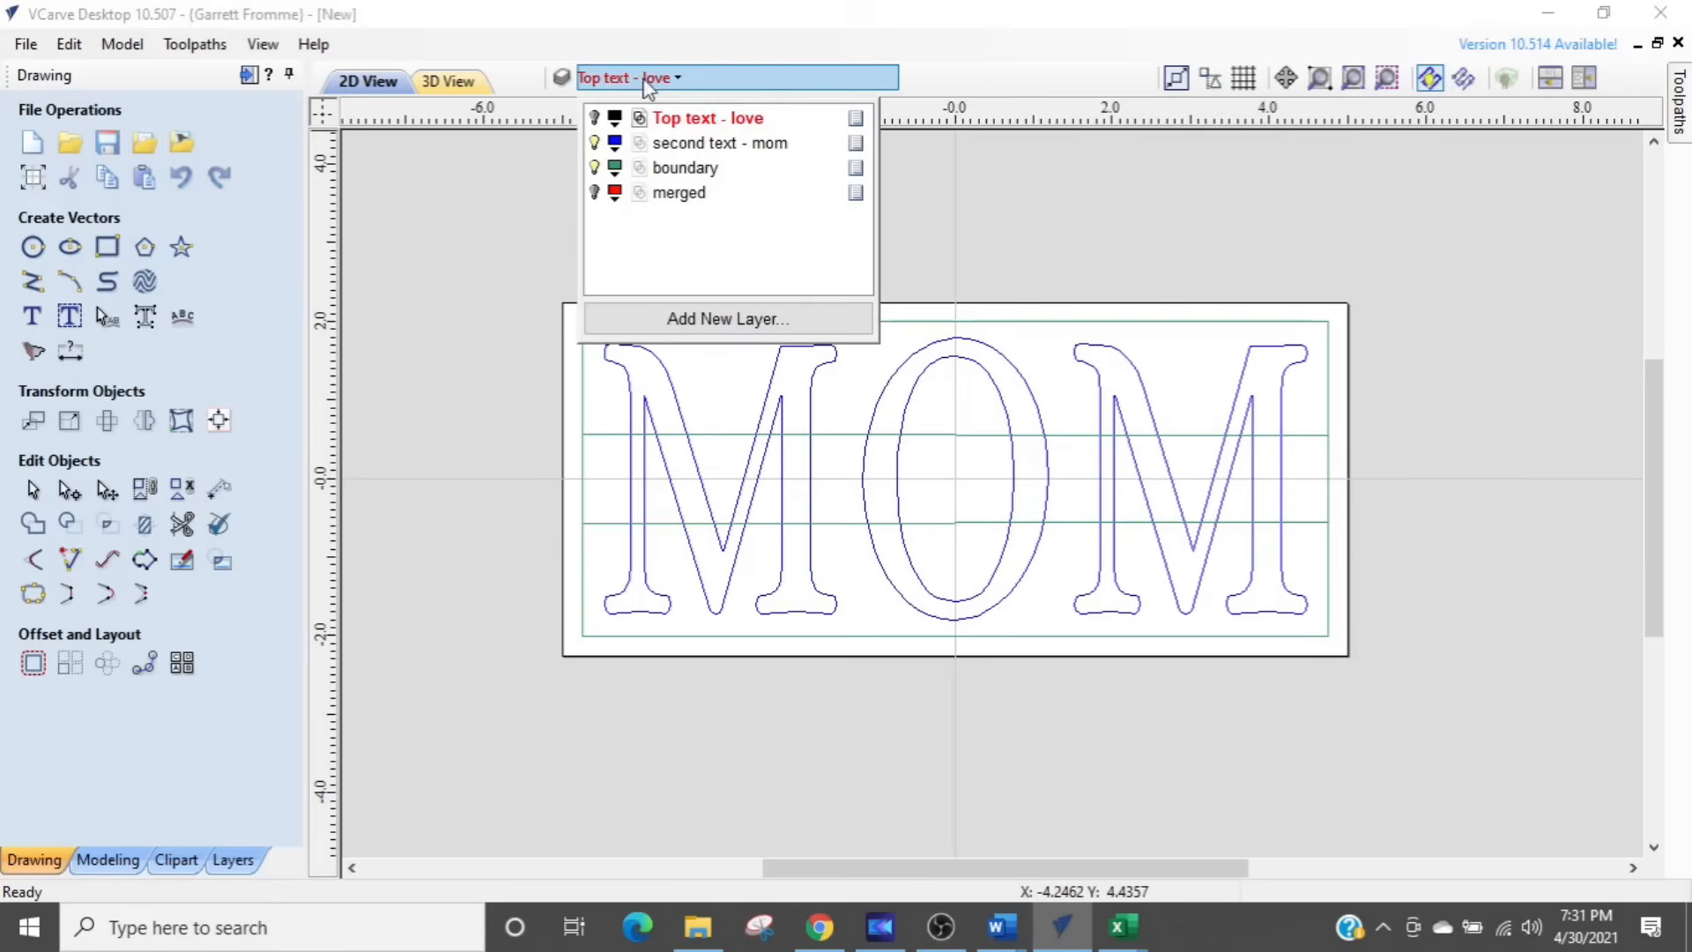
{"action": "left_click", "coordinate": [594, 143]}
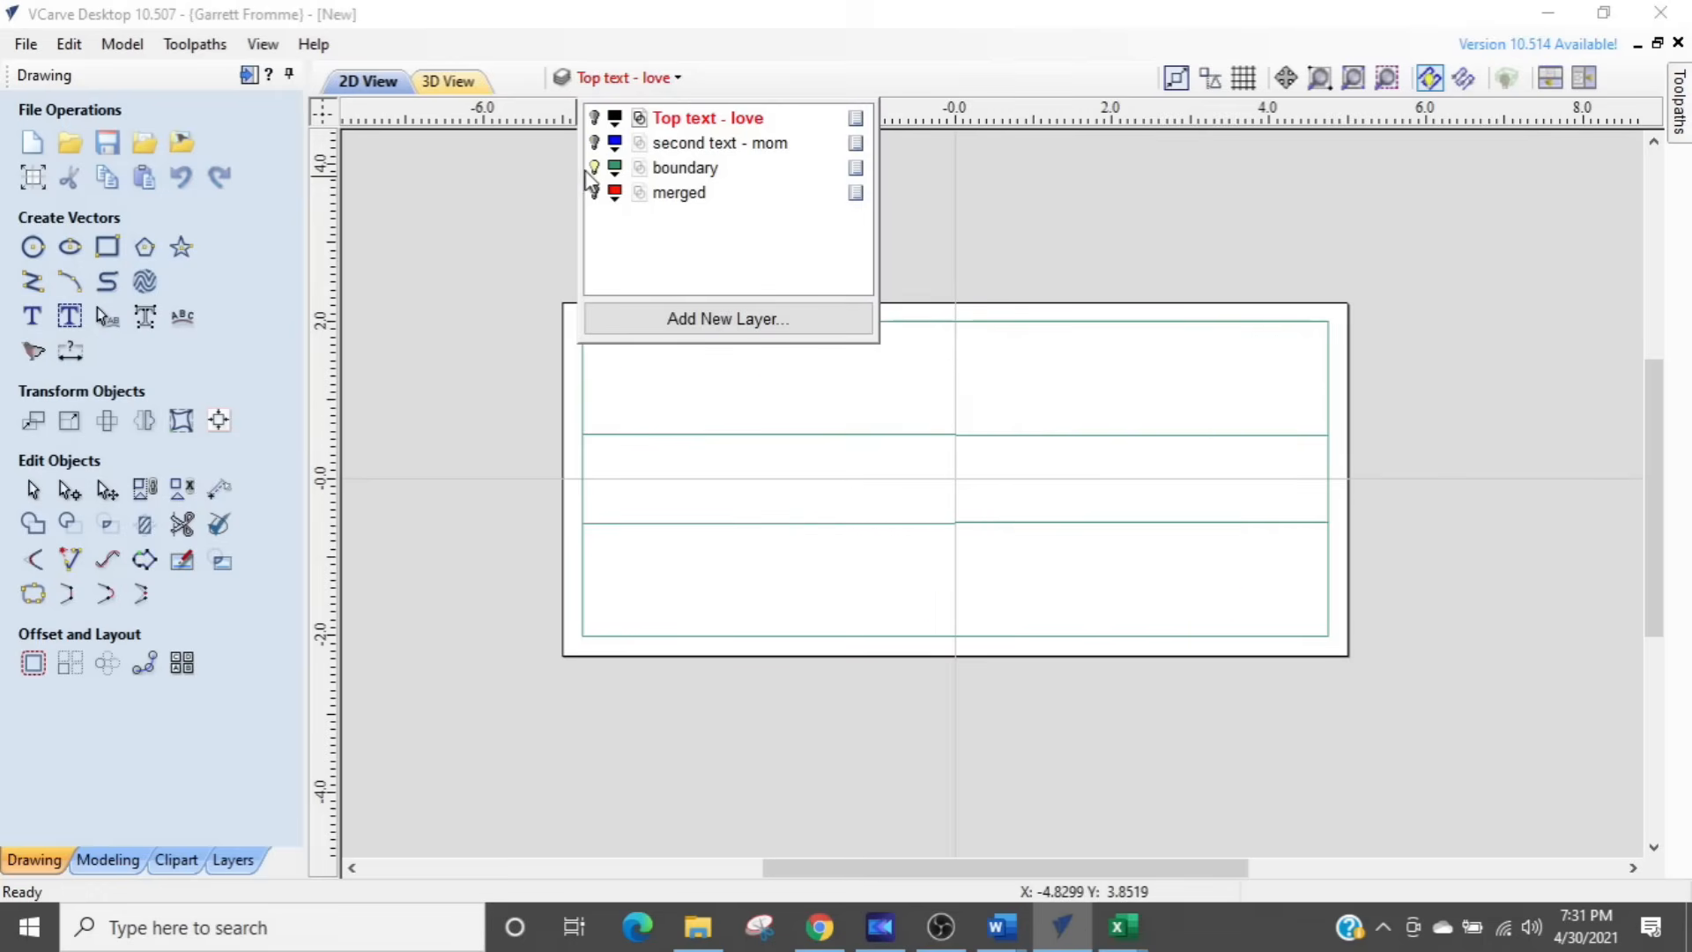
{"action": "left_click", "coordinate": [594, 168]}
{"action": "left_click", "coordinate": [595, 193]}
{"action": "left_click", "coordinate": [1366, 520]}
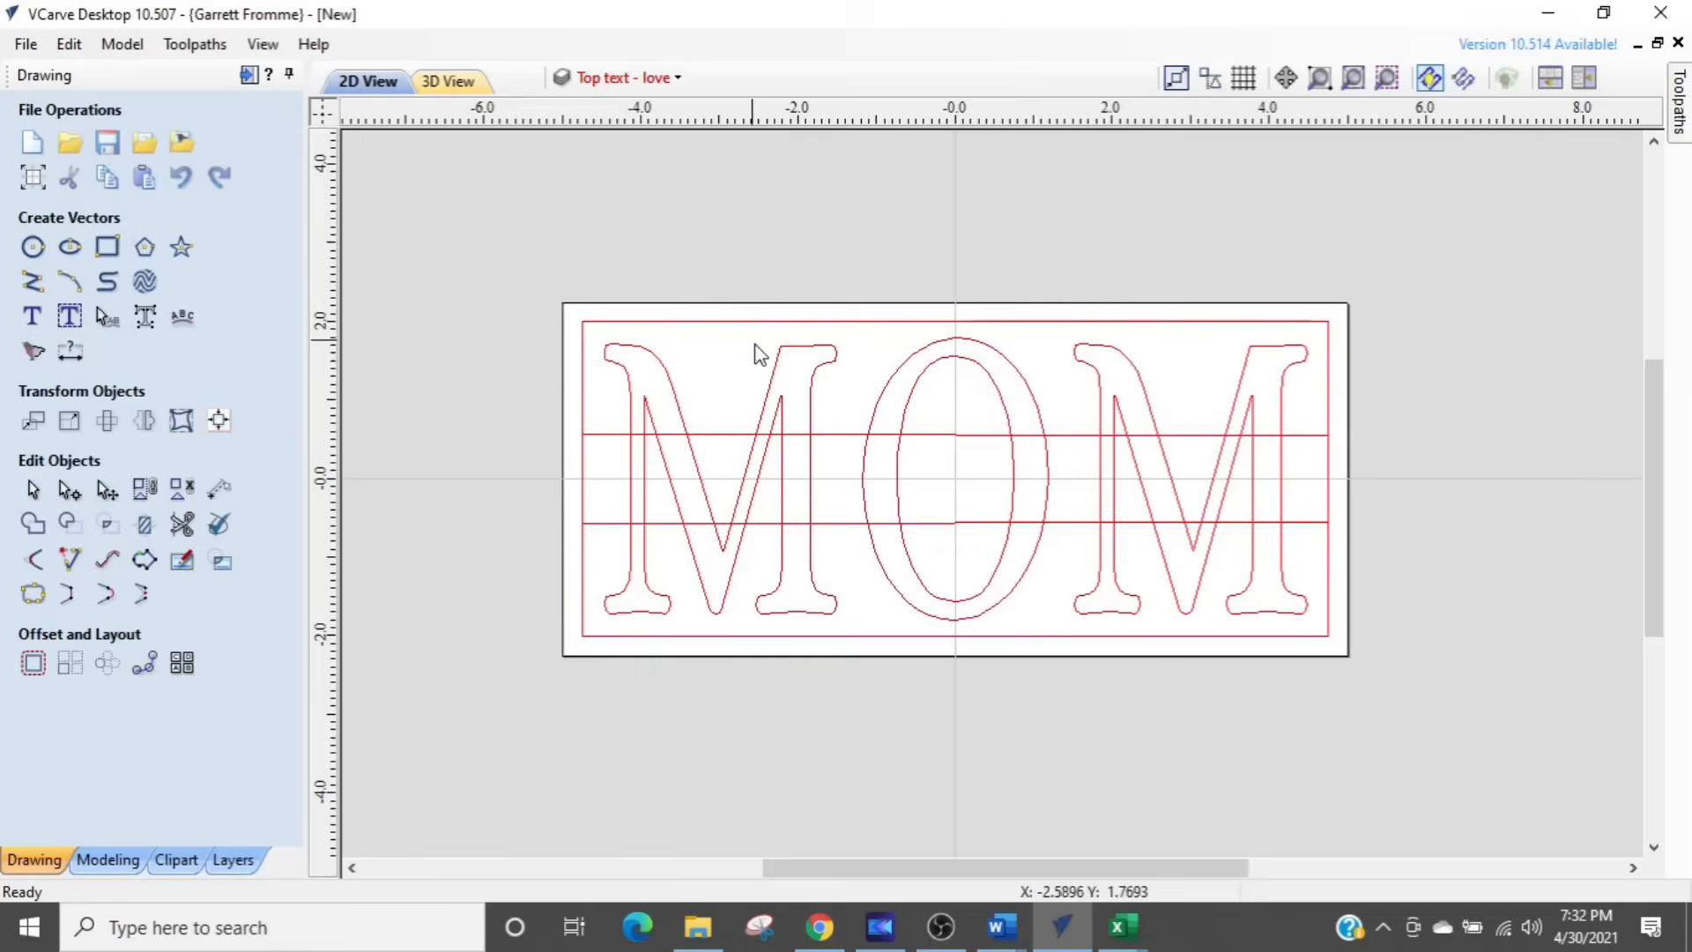
Step: Make merged the active layer and clear the selection of the MOM text
{"action": "left_click", "coordinate": [783, 390]}
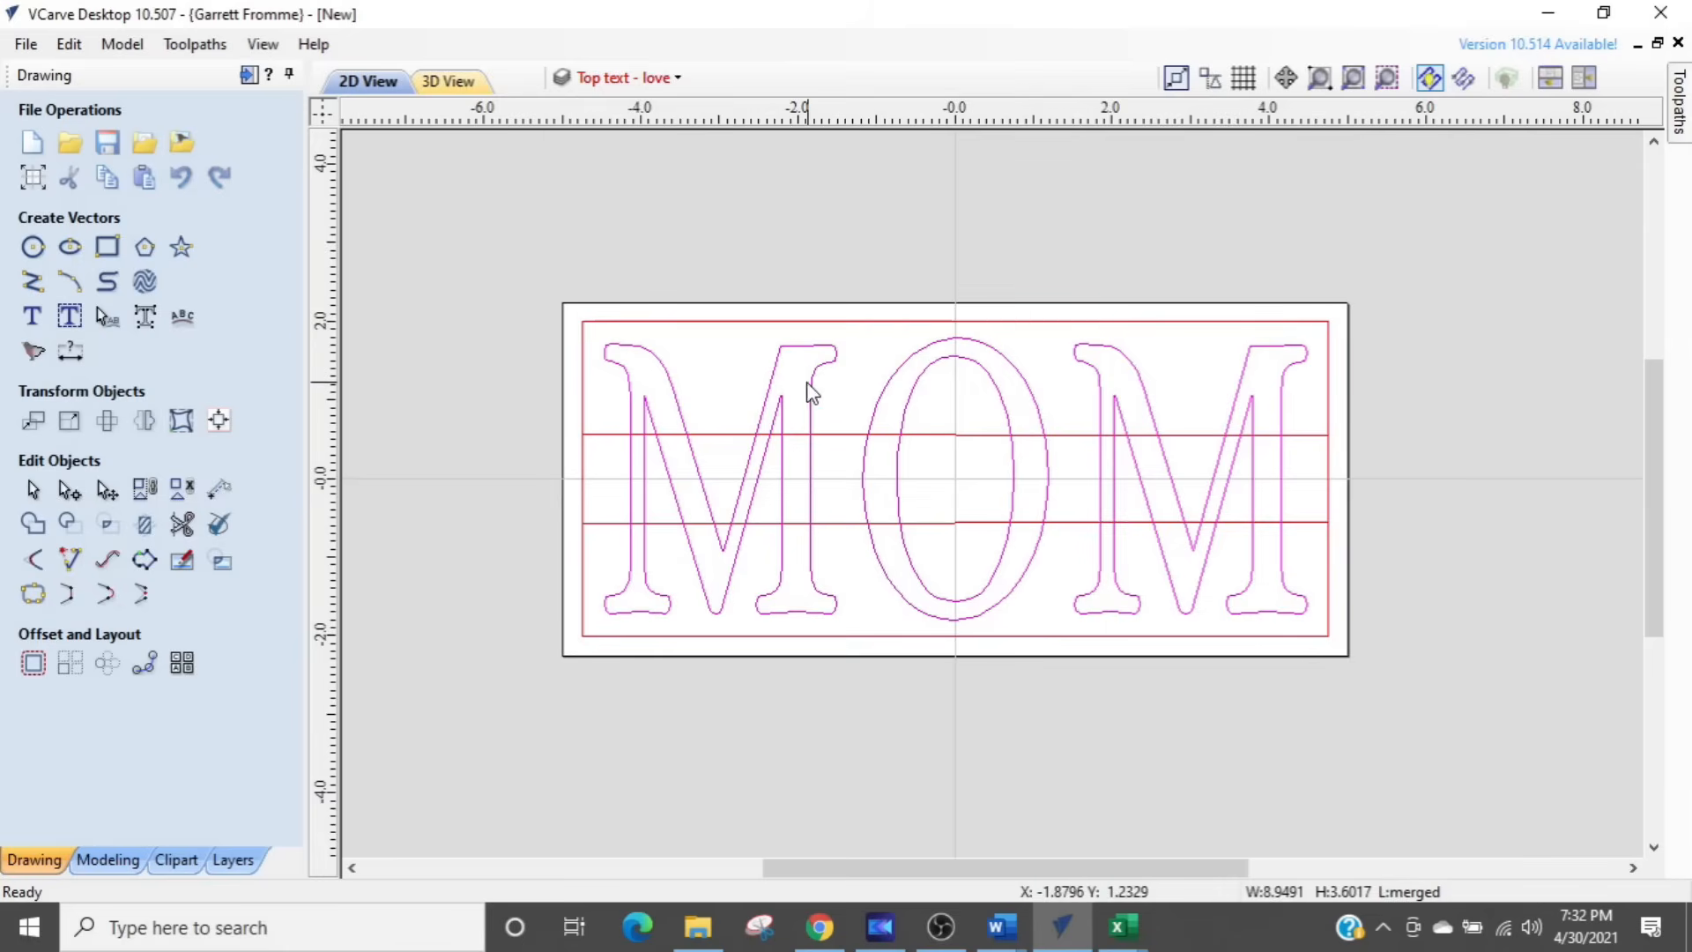
{"action": "left_click", "coordinate": [679, 78]}
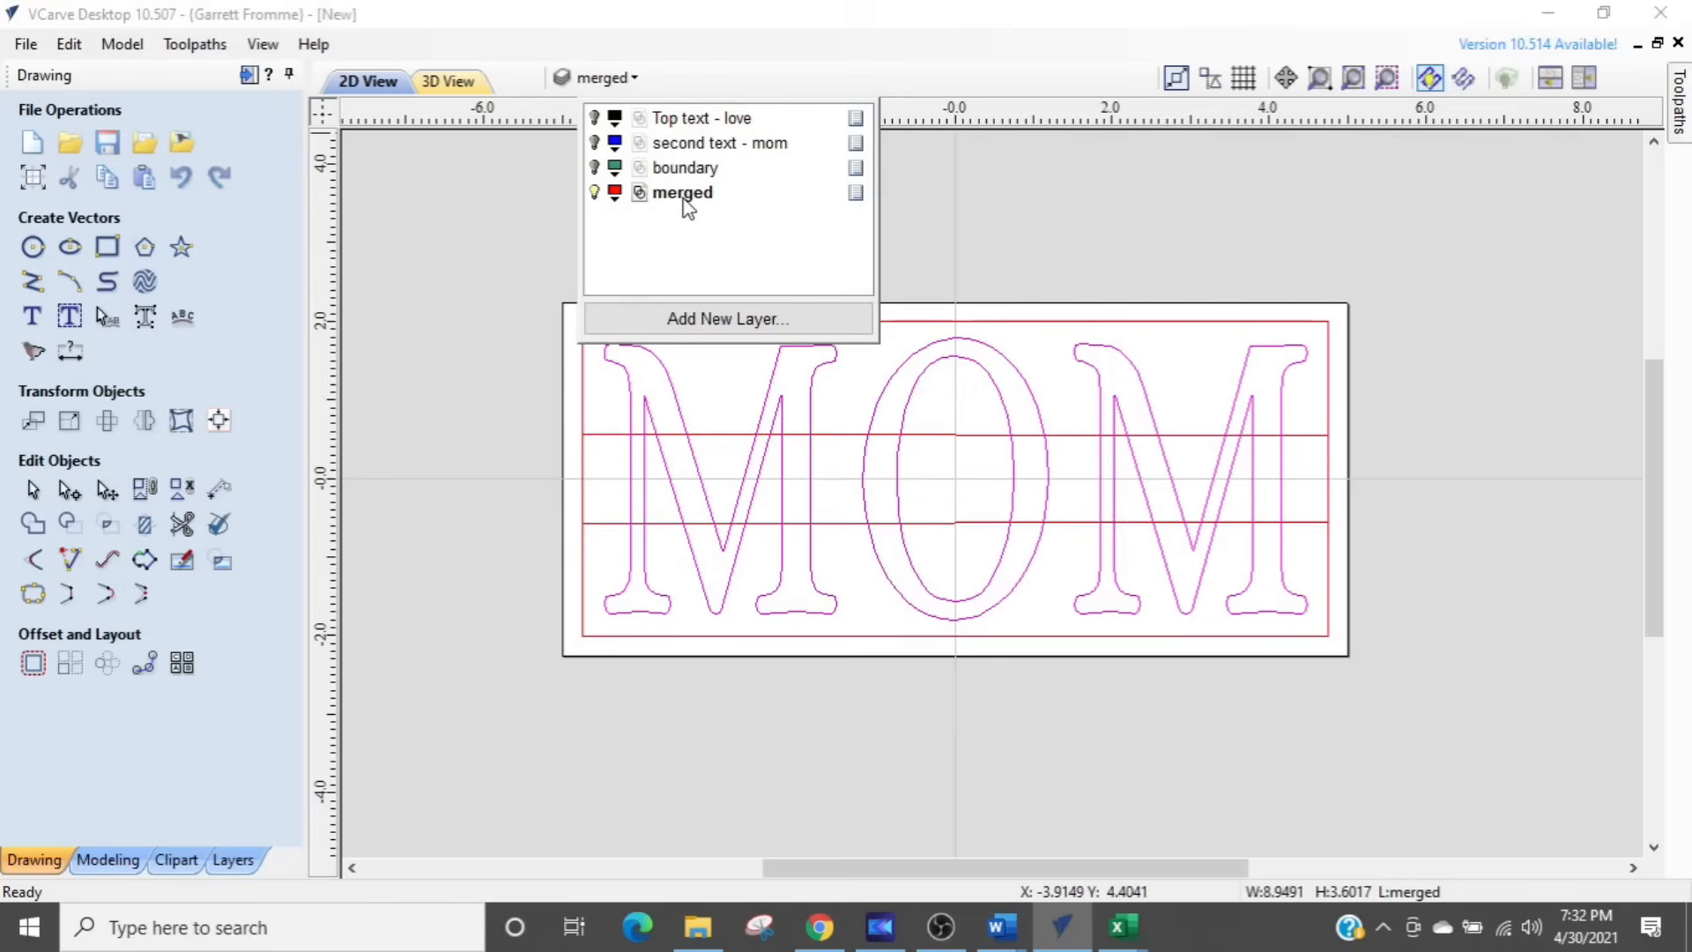
{"action": "left_click", "coordinate": [999, 258]}
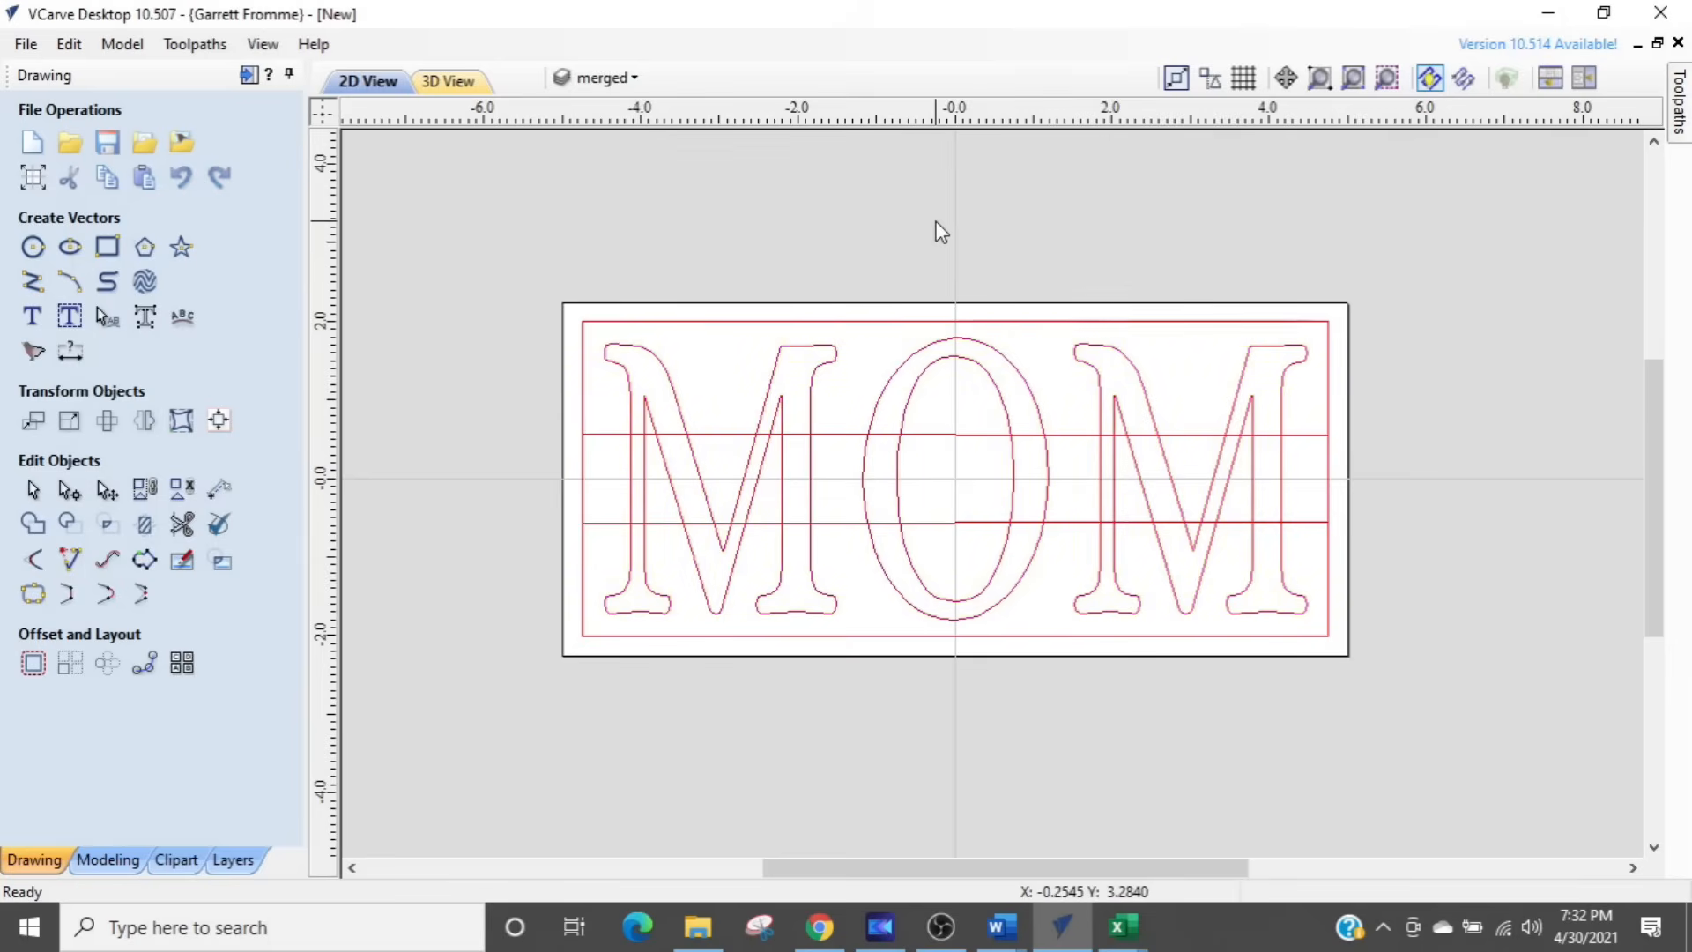
Step: Weld the MOM text on the merged layer, replacing the original objects with curves
{"action": "left_click", "coordinate": [898, 461]}
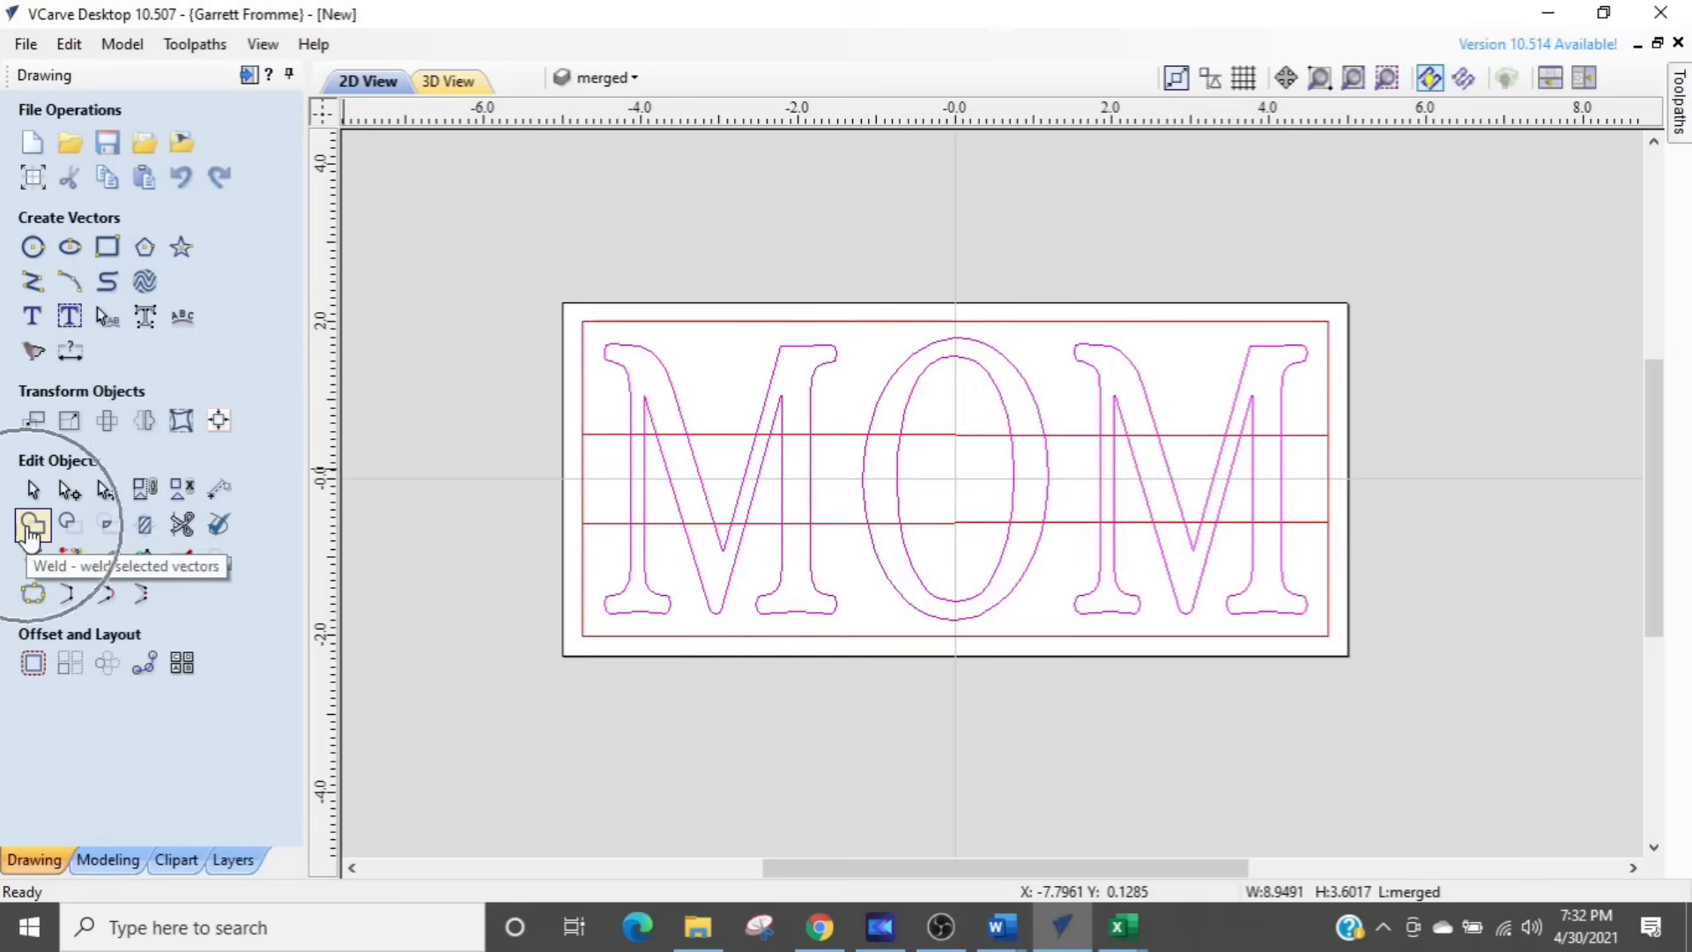
{"action": "left_click", "coordinate": [32, 526]}
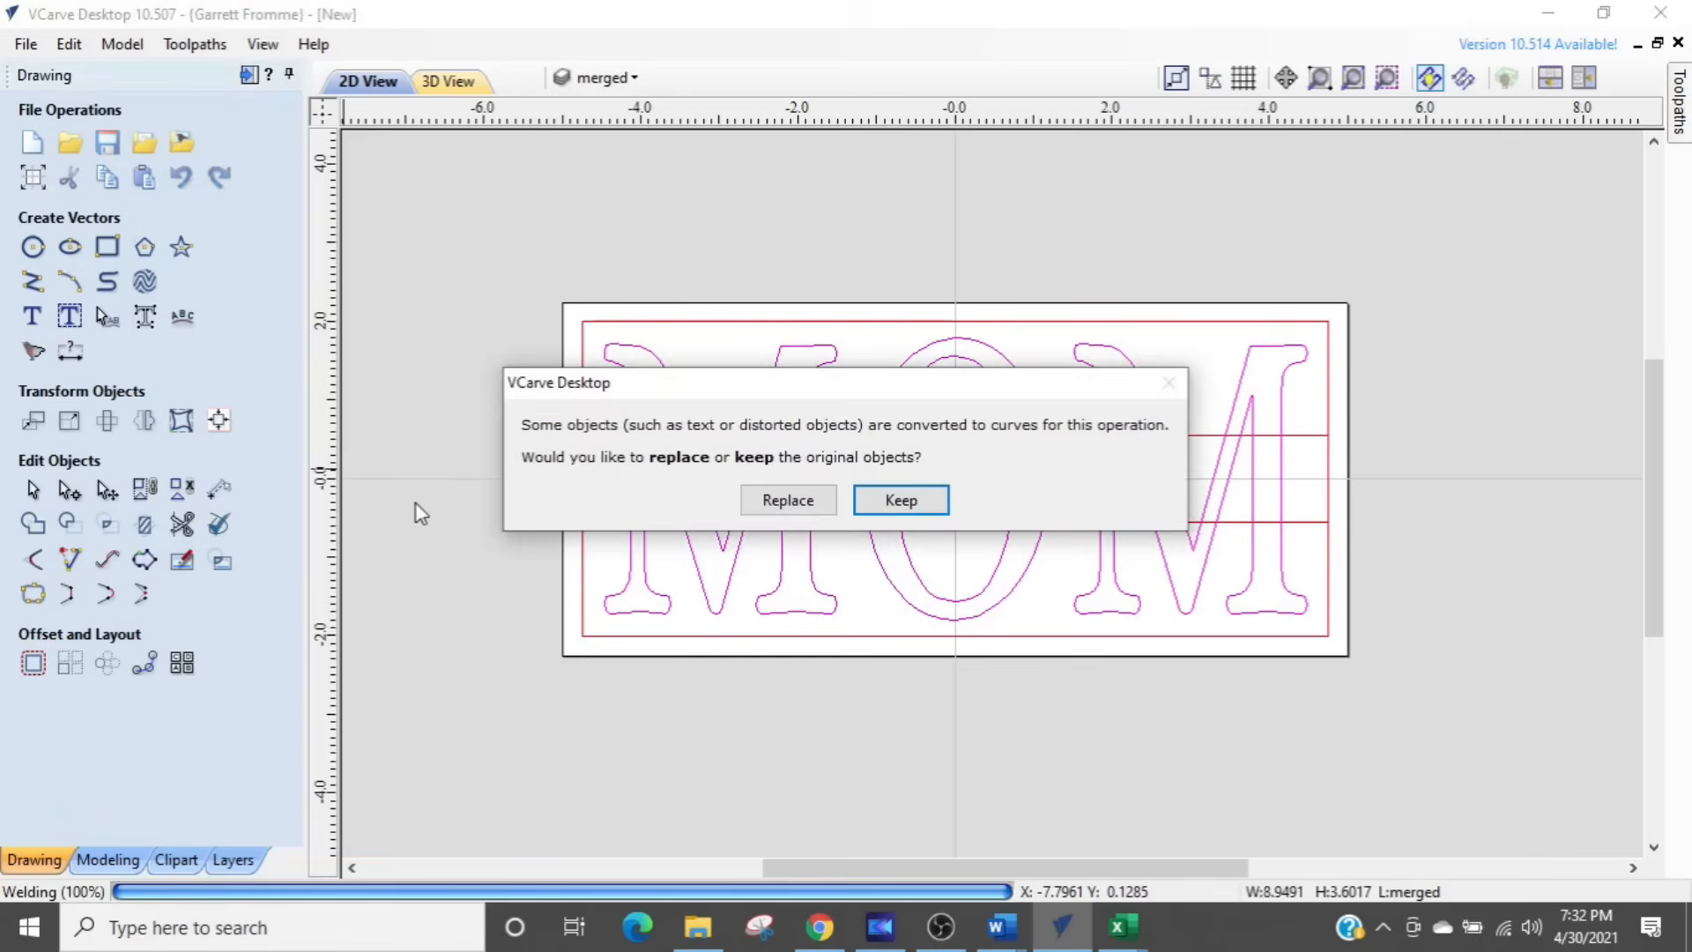
{"action": "left_click", "coordinate": [765, 502]}
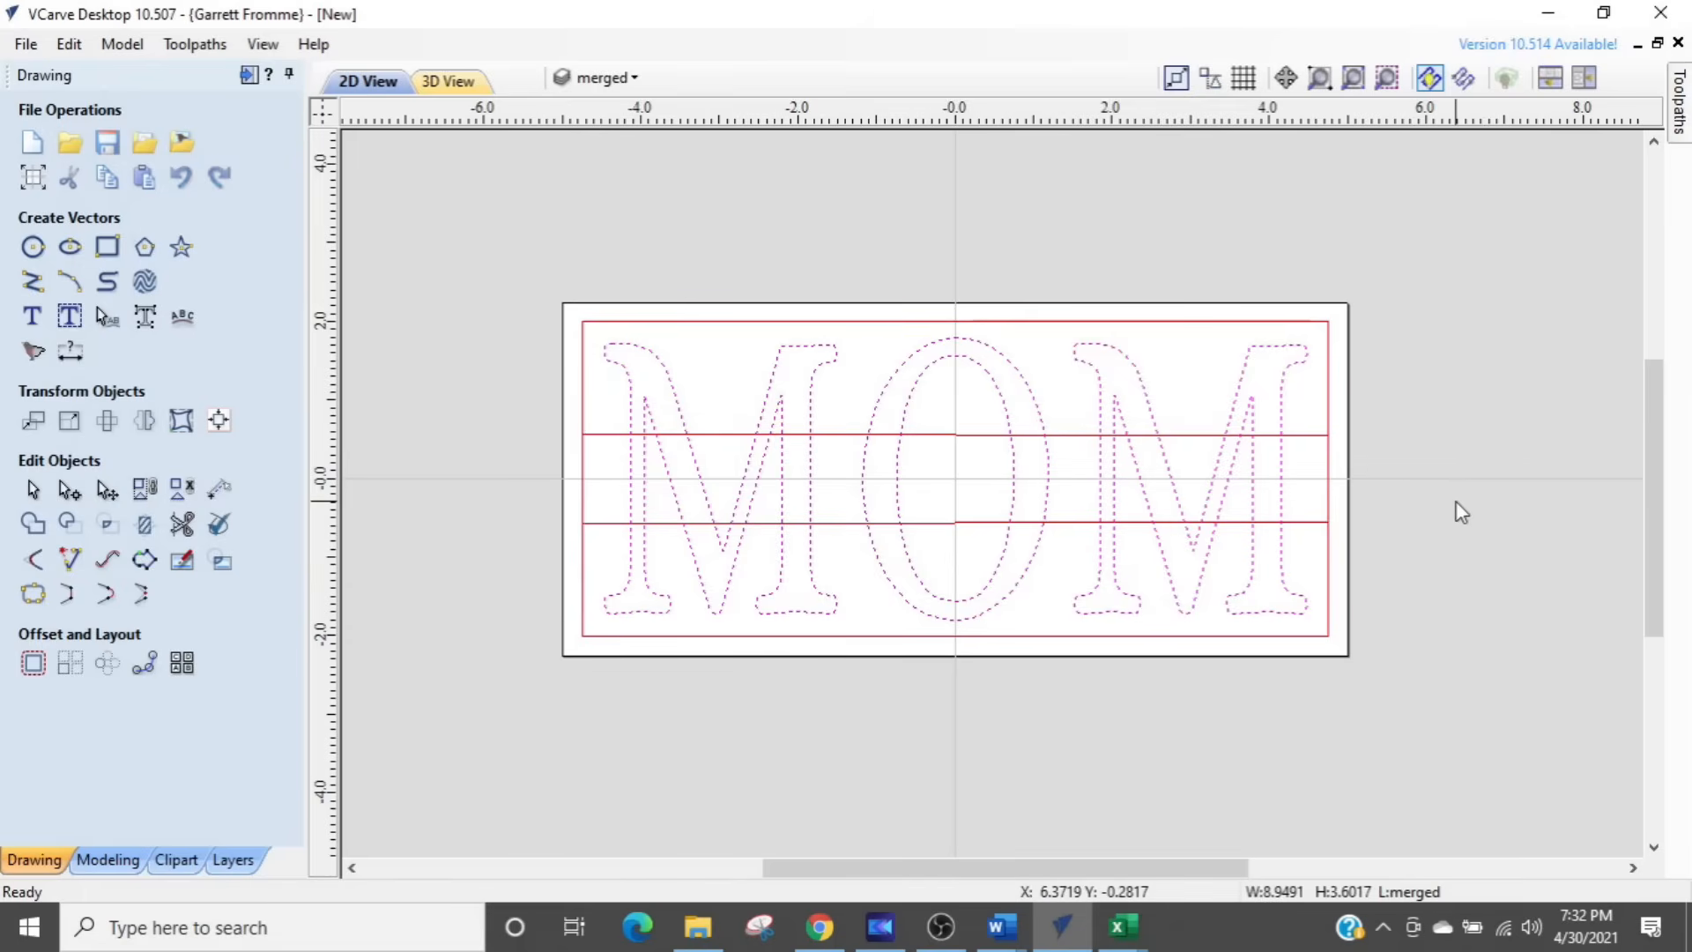
Step: Deselect the letters and use Interactive Trim to remove all MOM and border sections between the two horizontal lines
{"action": "left_click", "coordinate": [526, 473]}
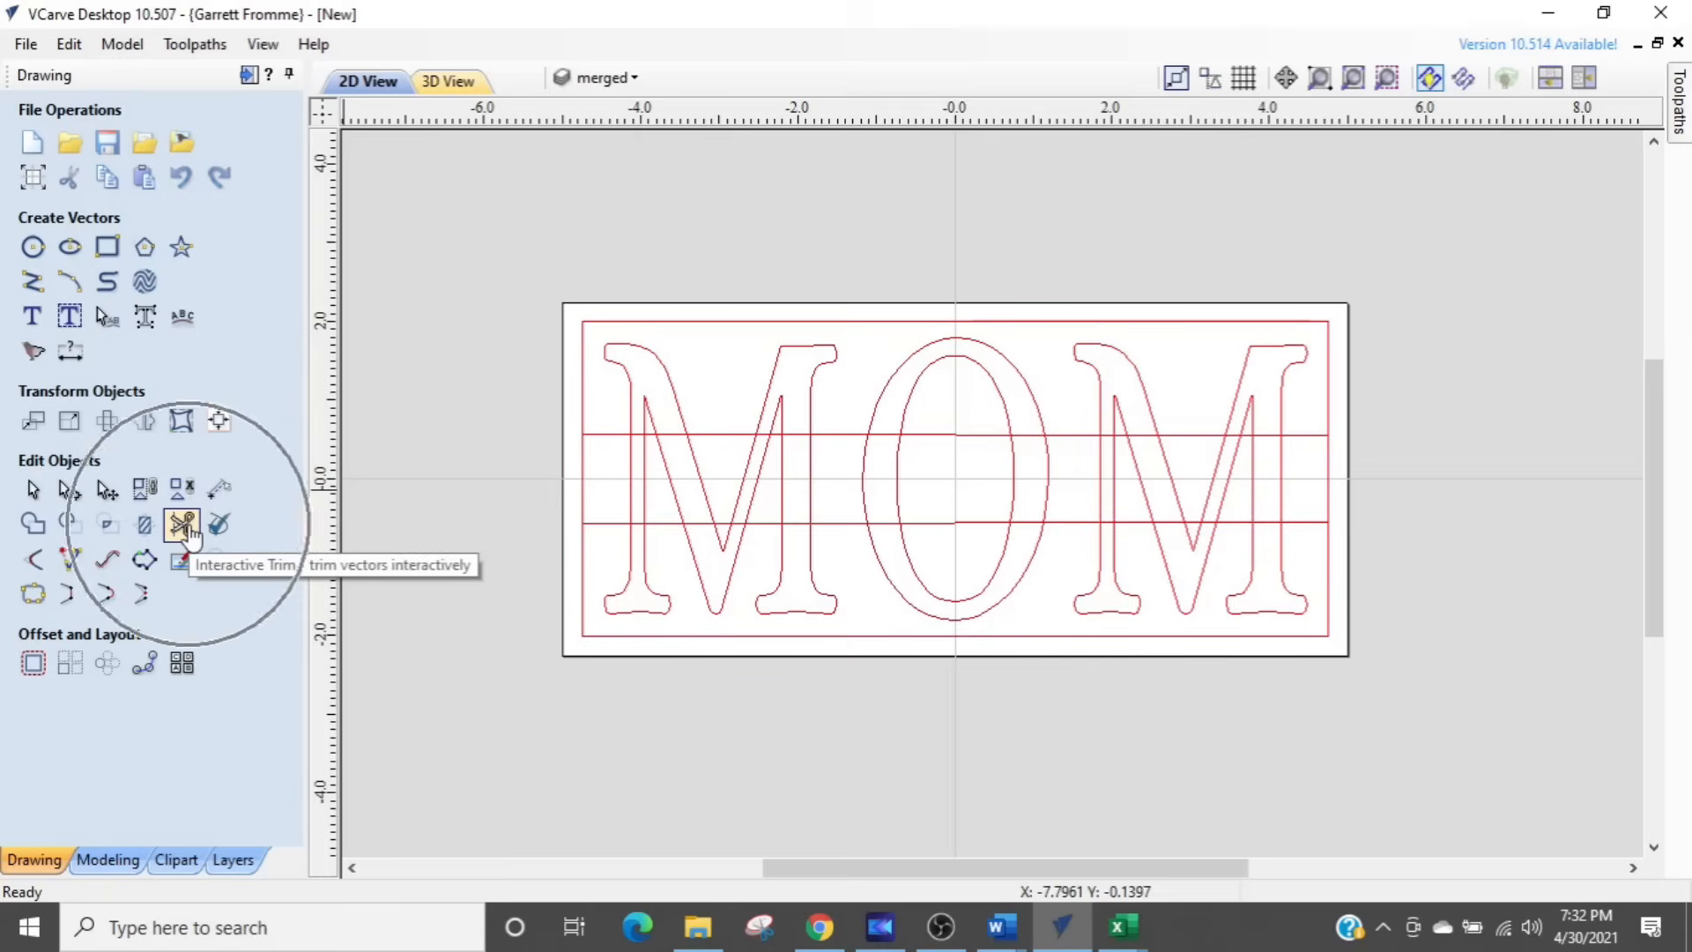
{"action": "left_click", "coordinate": [183, 526]}
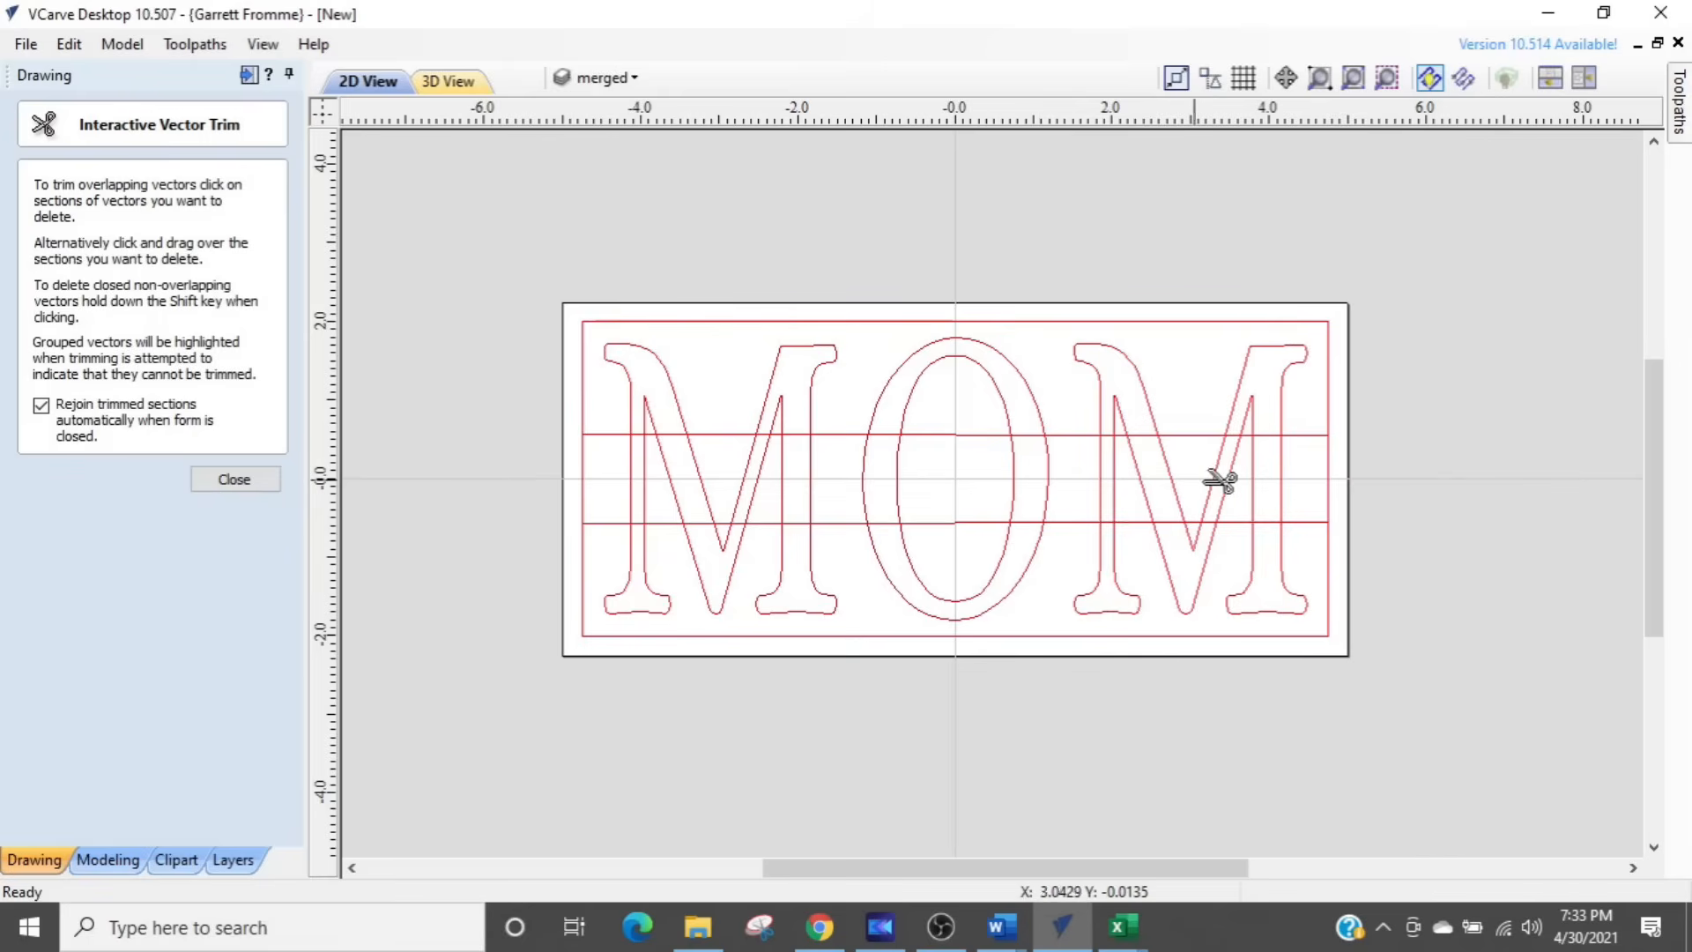
{"action": "left_click_drag", "start_coordinate": [1387, 479], "coordinate": [517, 476]}
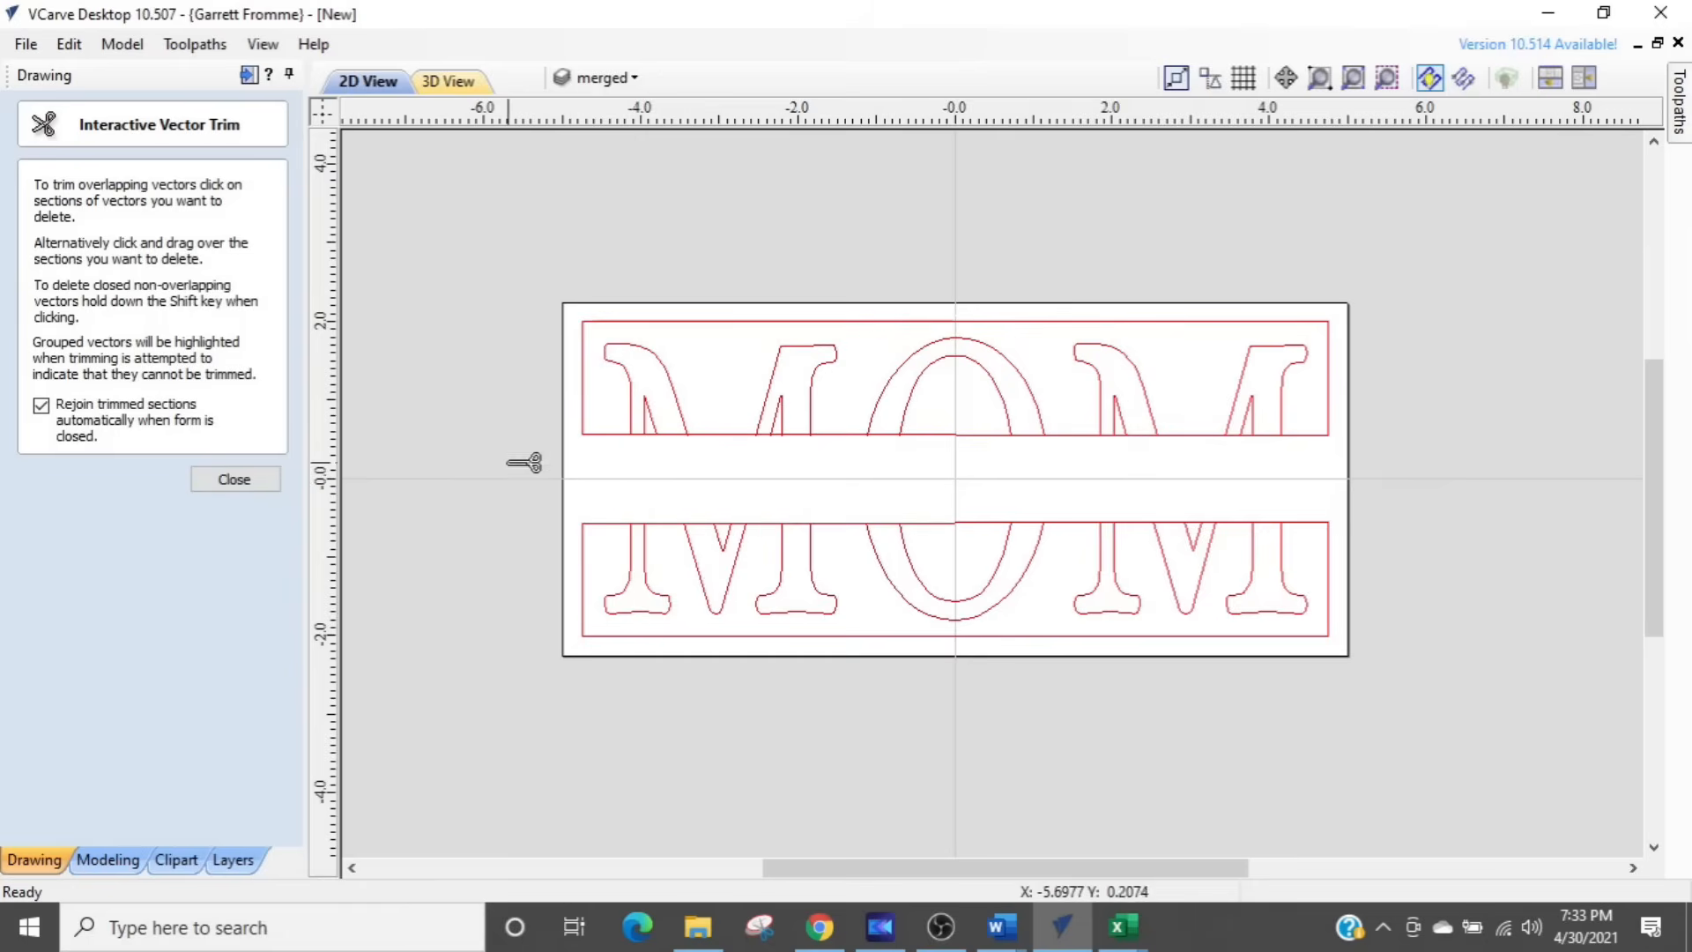
Step: Trim the horizontal line segments crossing the strokes of the first M's upper half
{"action": "scroll", "coordinate": [526, 454], "scroll_direction": "up", "scroll_amount": 4}
{"action": "scroll", "coordinate": [913, 440], "scroll_direction": "up", "scroll_amount": 2}
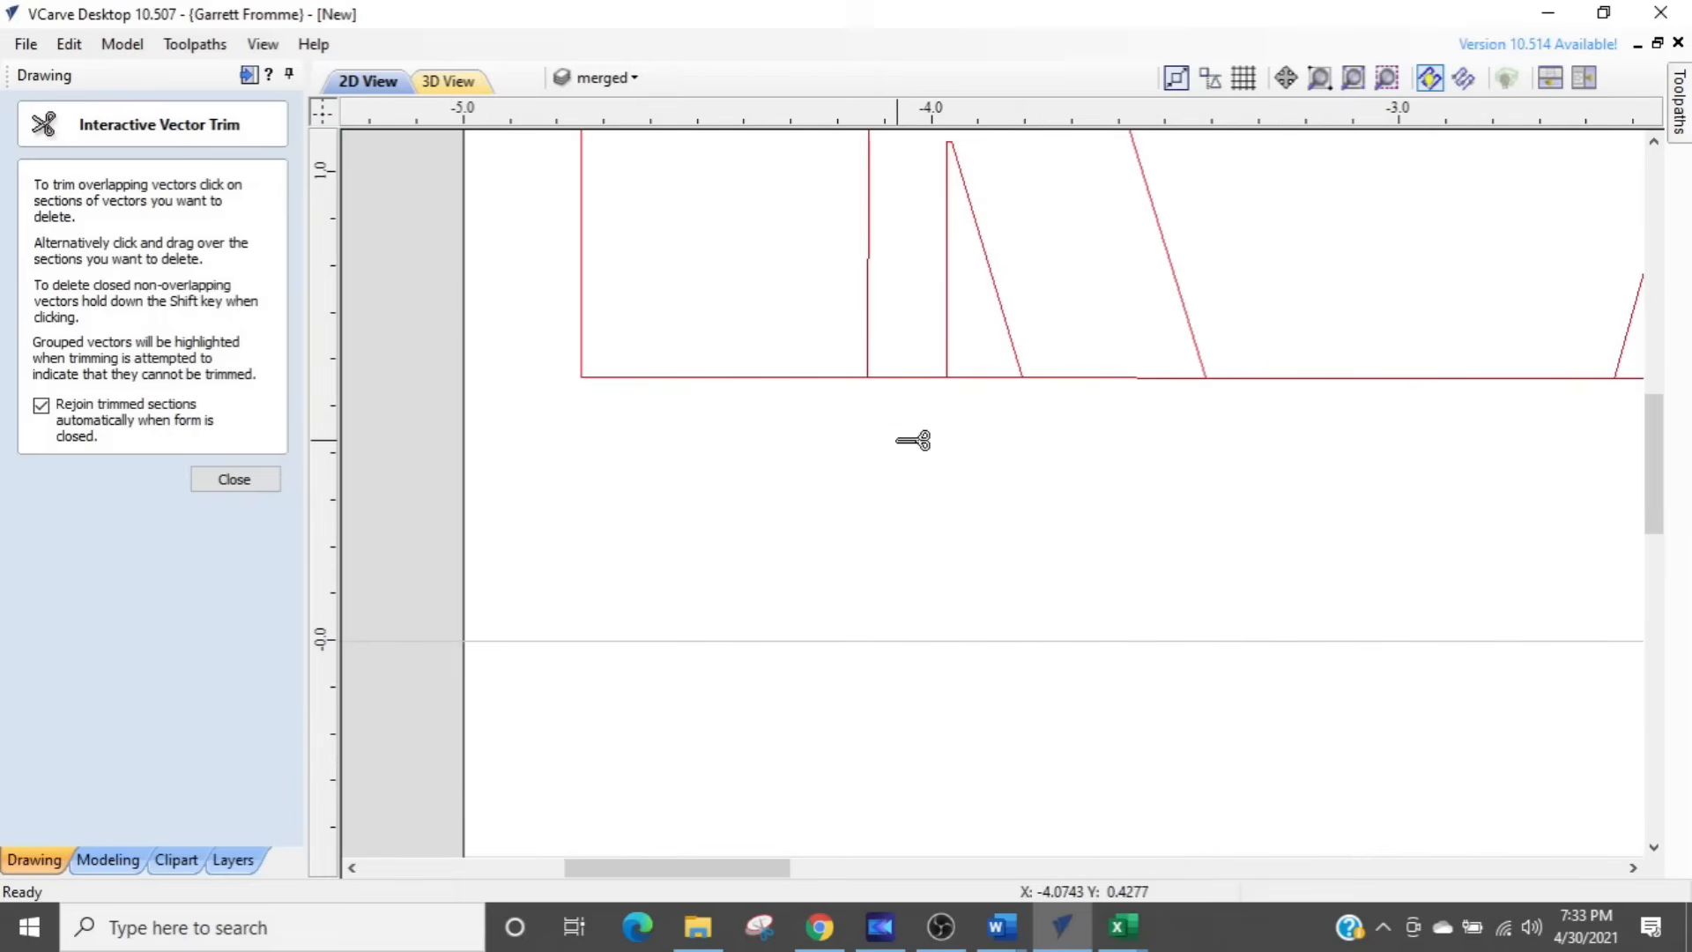
{"action": "left_click_drag", "start_coordinate": [904, 381], "coordinate": [1118, 382]}
{"action": "scroll", "coordinate": [1129, 555], "scroll_direction": "down", "scroll_amount": 2}
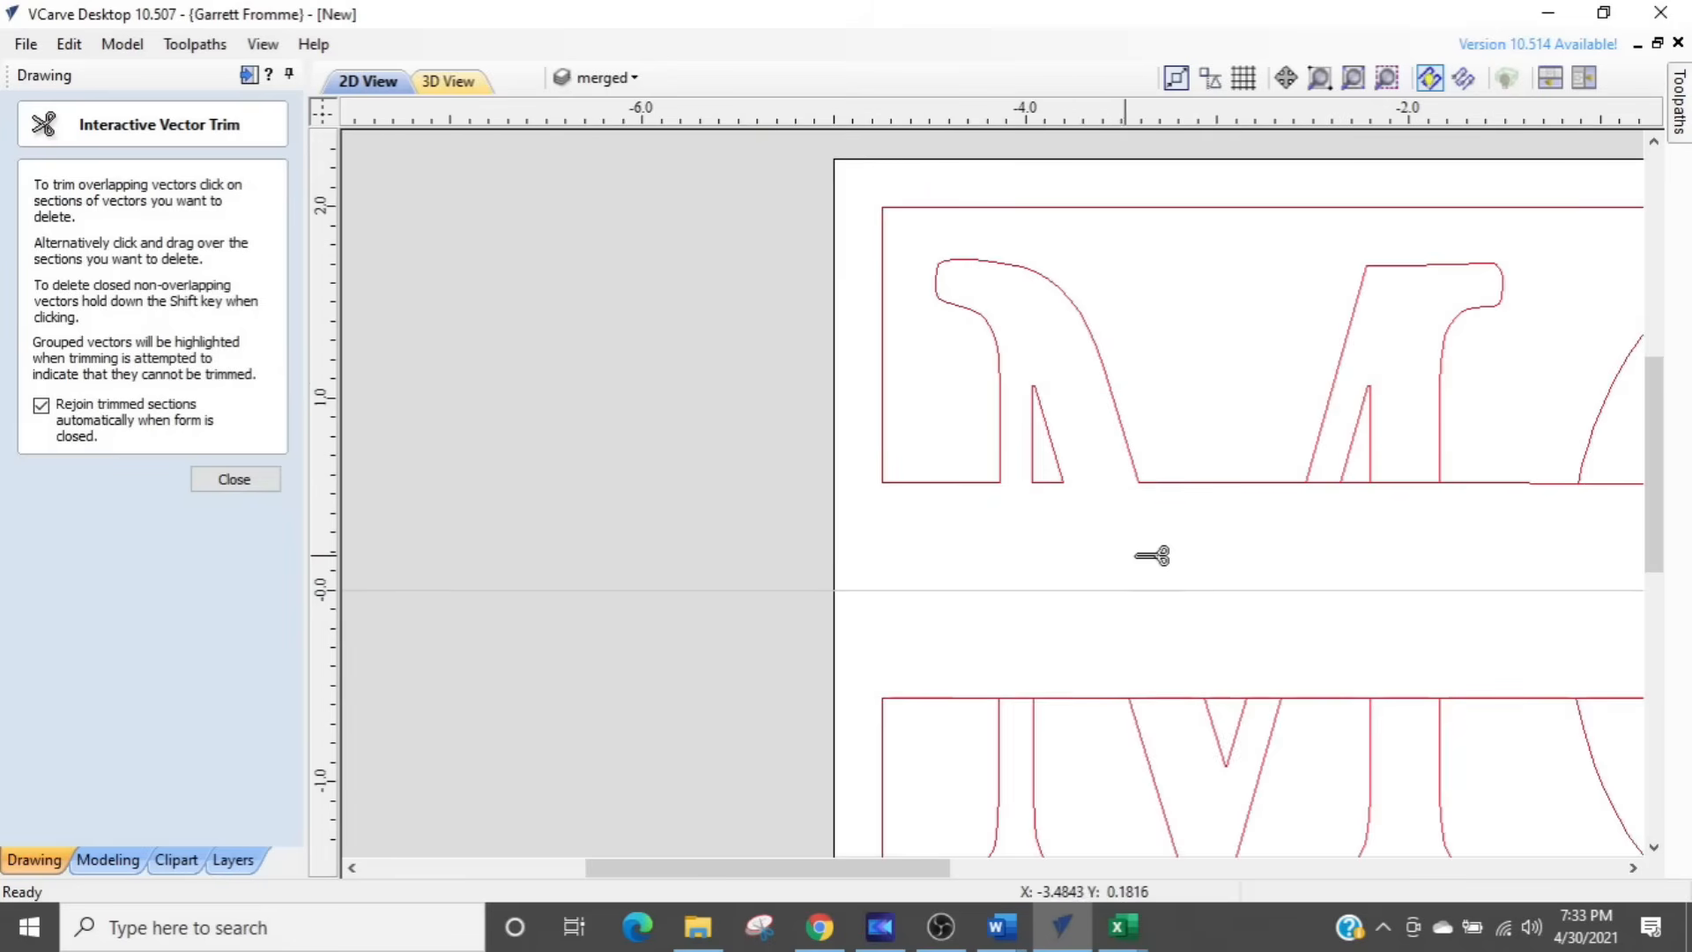
{"action": "scroll", "coordinate": [1348, 493], "scroll_direction": "up", "scroll_amount": 2}
{"action": "left_click", "coordinate": [1447, 459]}
Step: Trim the horizontal line segments crossing both strokes of the O's upper half
{"action": "scroll", "coordinate": [1440, 608], "scroll_direction": "down", "scroll_amount": 3}
{"action": "middle_click_drag", "start_coordinate": [1440, 608], "coordinate": [375, 614]}
{"action": "scroll", "coordinate": [498, 577], "scroll_direction": "up", "scroll_amount": 2}
{"action": "left_click", "coordinate": [639, 529]}
{"action": "left_click", "coordinate": [1191, 531]}
Step: Trim the horizontal line segments crossing the strokes of the second M's upper half
{"action": "middle_click_drag", "start_coordinate": [1246, 638], "coordinate": [1018, 627]}
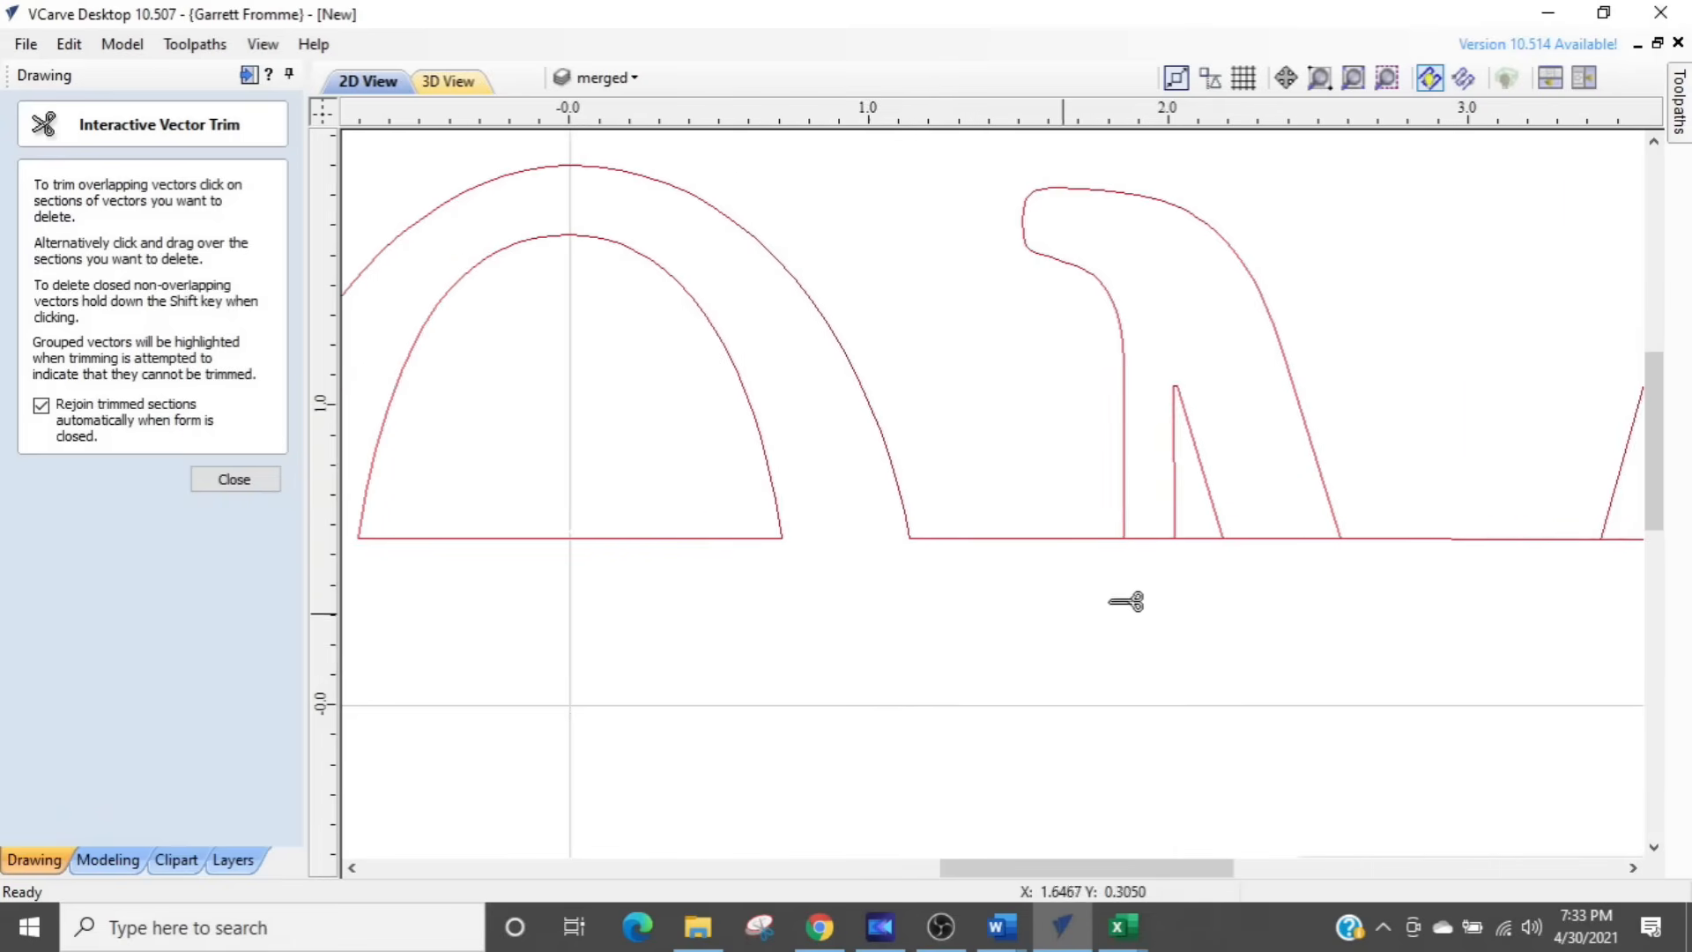
{"action": "scroll", "coordinate": [1183, 564], "scroll_direction": "up", "scroll_amount": 2}
{"action": "left_click", "coordinate": [1135, 506]}
{"action": "left_click", "coordinate": [1414, 508]}
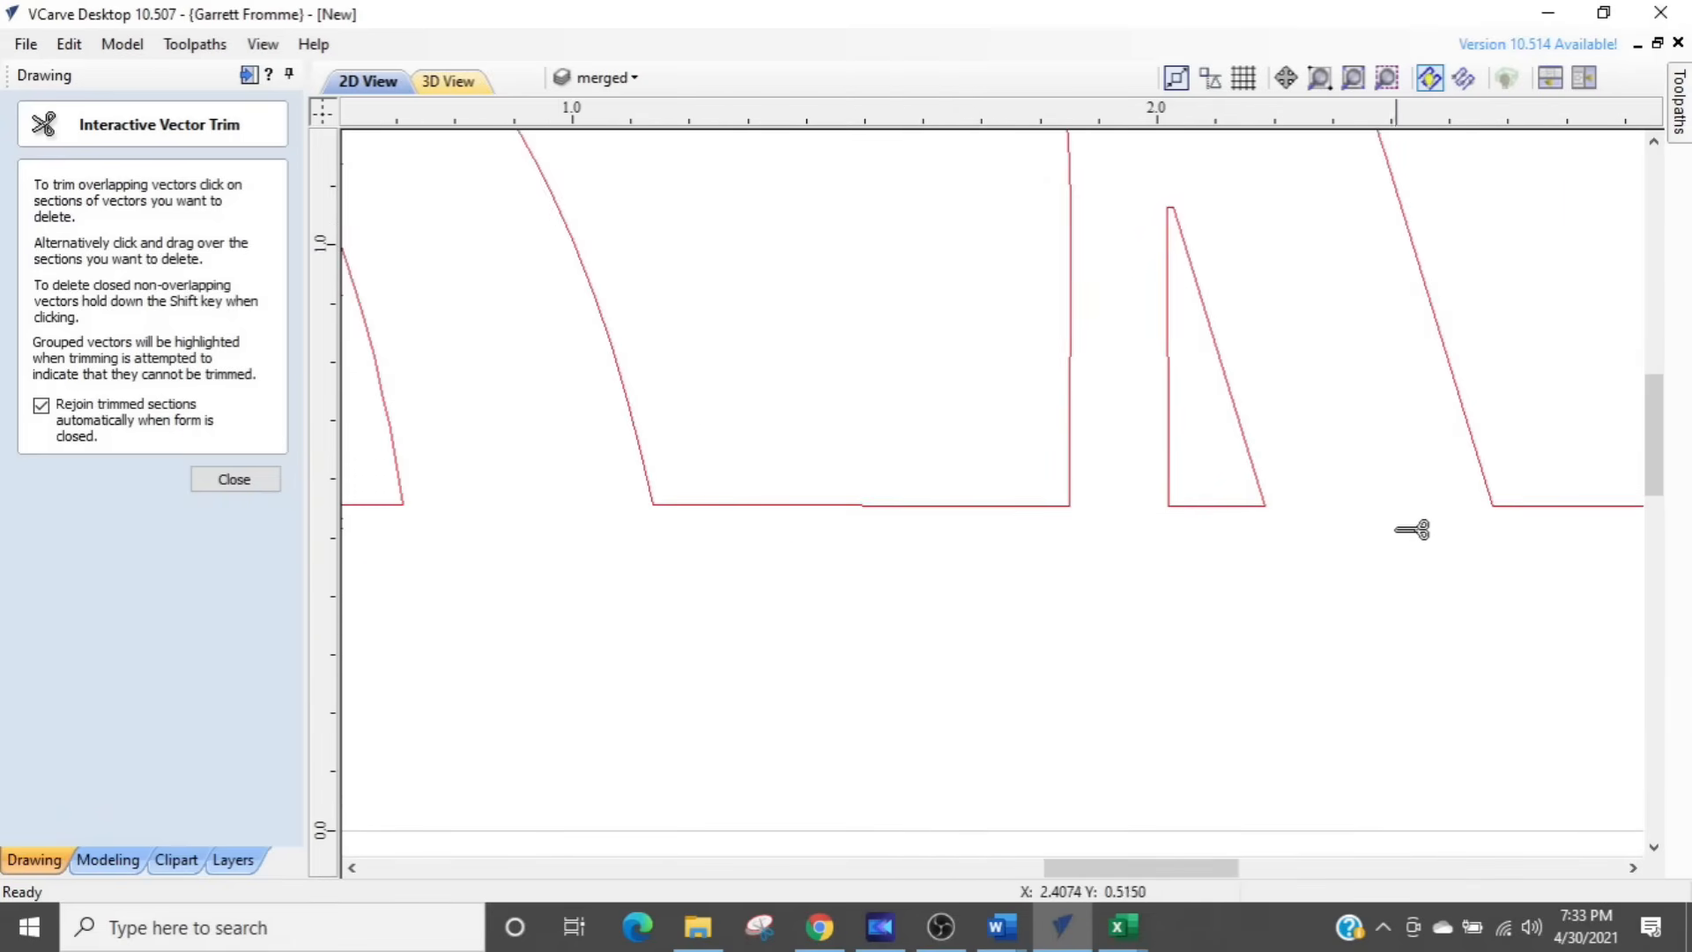
{"action": "scroll", "coordinate": [1380, 743], "scroll_direction": "down", "scroll_amount": 3}
{"action": "middle_click_drag", "start_coordinate": [1430, 712], "coordinate": [675, 705]}
{"action": "scroll", "coordinate": [675, 704], "scroll_direction": "down", "scroll_amount": 1}
{"action": "scroll", "coordinate": [992, 641], "scroll_direction": "up", "scroll_amount": 4}
{"action": "left_click", "coordinate": [1062, 628]}
{"action": "left_click", "coordinate": [781, 624]}
Step: Trim the horizontal line segments crossing the vertical and diagonal strokes of the second M's lower half
{"action": "scroll", "coordinate": [804, 730], "scroll_direction": "down", "scroll_amount": 4}
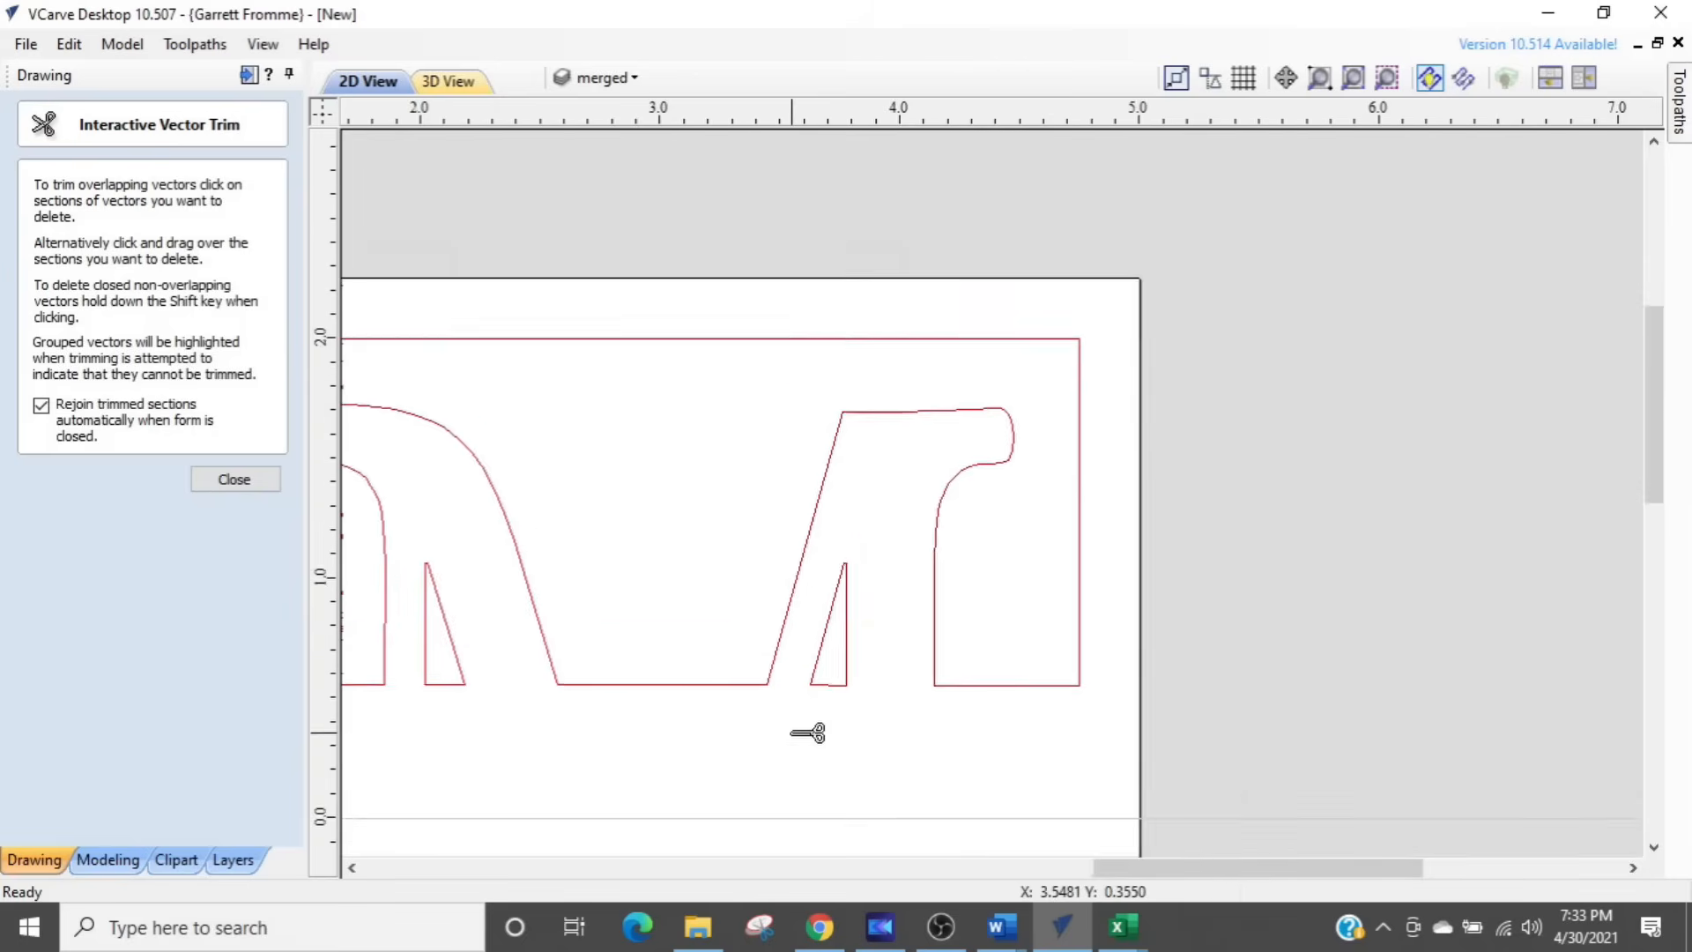
{"action": "middle_click_drag", "start_coordinate": [807, 733], "coordinate": [1083, 453]}
{"action": "scroll", "coordinate": [1125, 616], "scroll_direction": "up", "scroll_amount": 2}
{"action": "left_click", "coordinate": [1049, 532]}
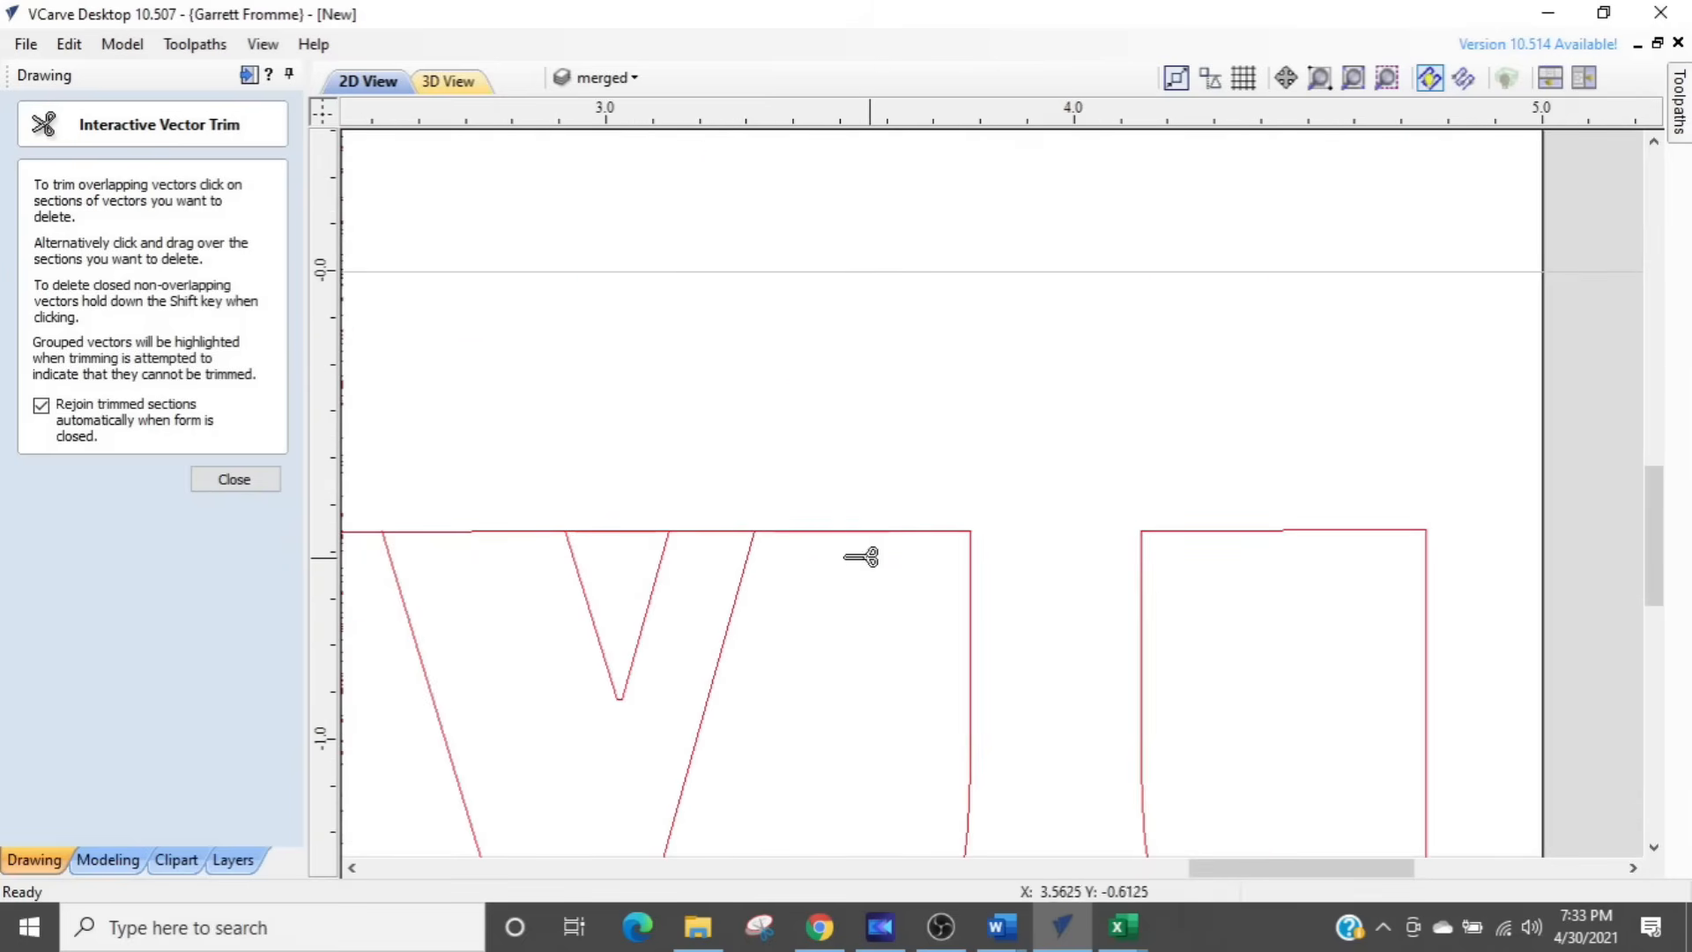
{"action": "scroll", "coordinate": [690, 532], "scroll_direction": "up", "scroll_amount": 3}
{"action": "left_click", "coordinate": [690, 532]}
{"action": "scroll", "coordinate": [645, 591], "scroll_direction": "down", "scroll_amount": 3}
{"action": "middle_click_drag", "start_coordinate": [645, 591], "coordinate": [1005, 558]}
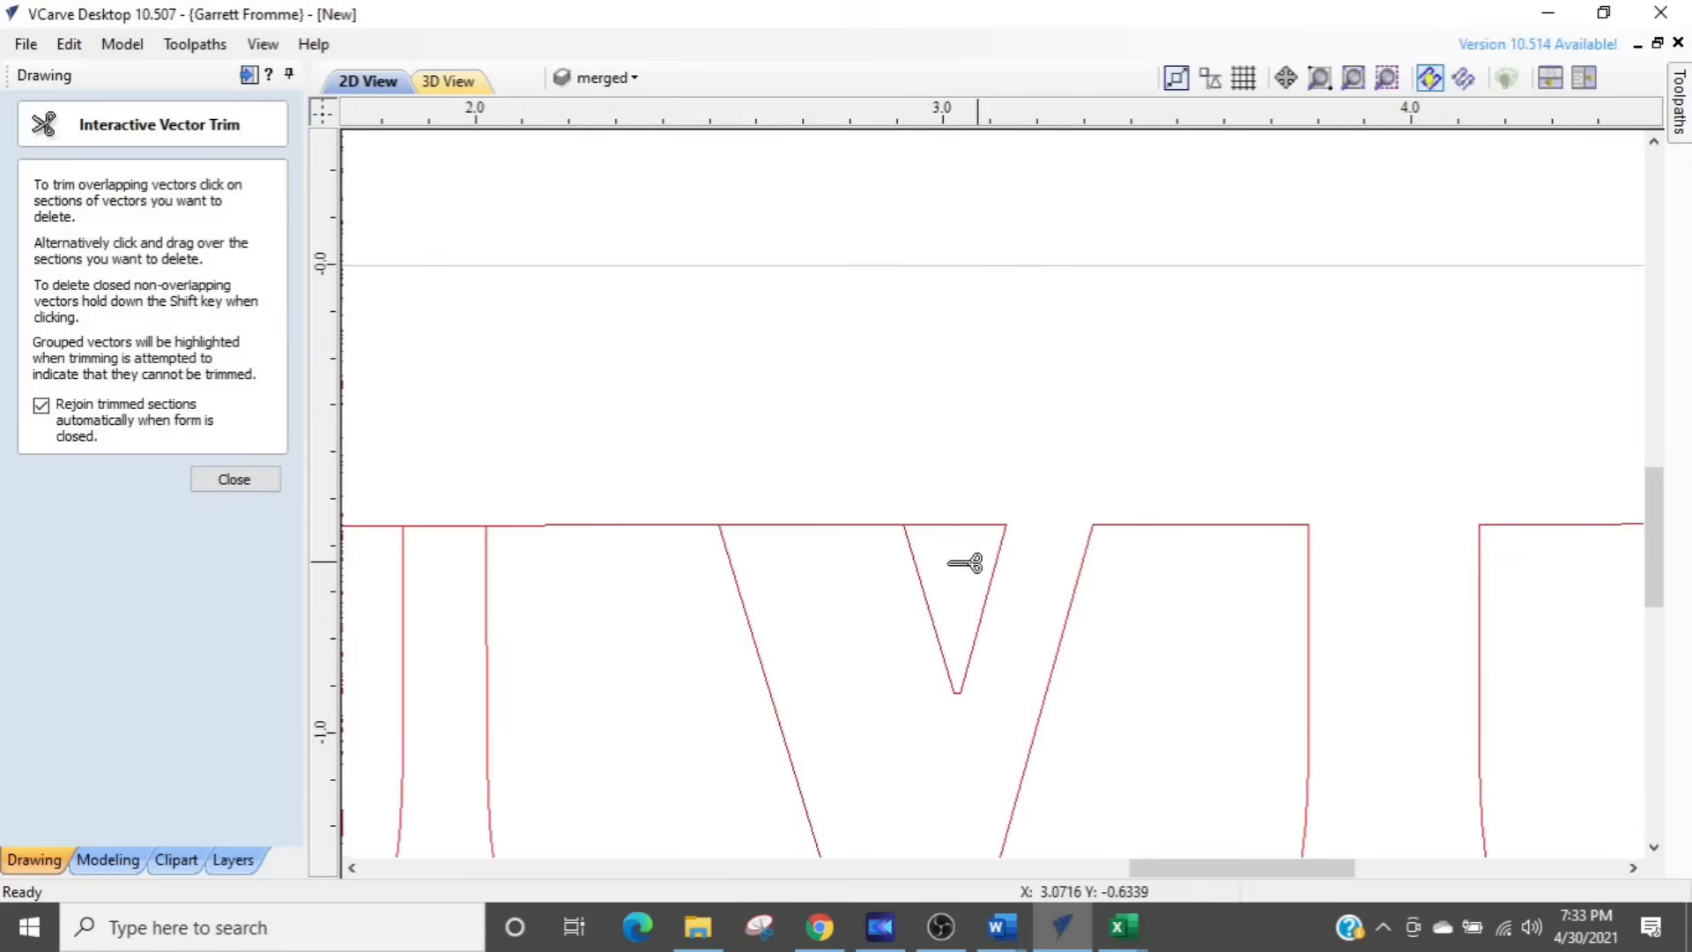
{"action": "left_click", "coordinate": [793, 525]}
{"action": "scroll", "coordinate": [747, 578], "scroll_direction": "down", "scroll_amount": 1}
{"action": "middle_click_drag", "start_coordinate": [747, 589], "coordinate": [996, 584]}
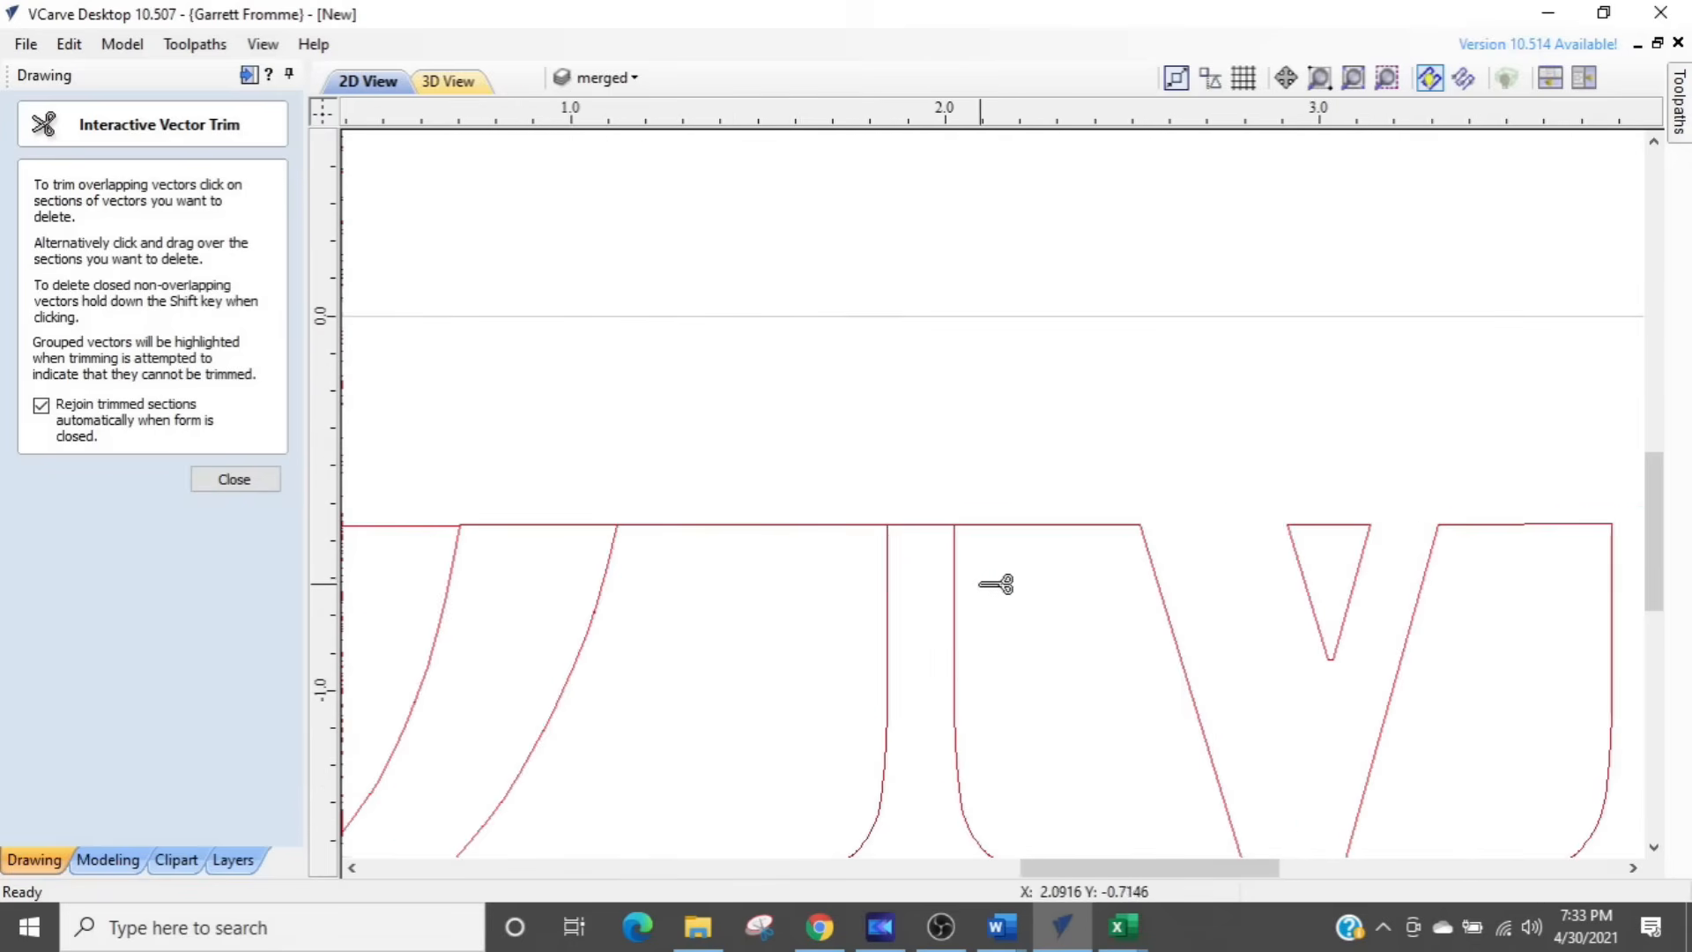
{"action": "scroll", "coordinate": [996, 584], "scroll_direction": "up", "scroll_amount": 3}
{"action": "left_click", "coordinate": [871, 475]}
{"action": "scroll", "coordinate": [746, 705], "scroll_direction": "down", "scroll_amount": 3}
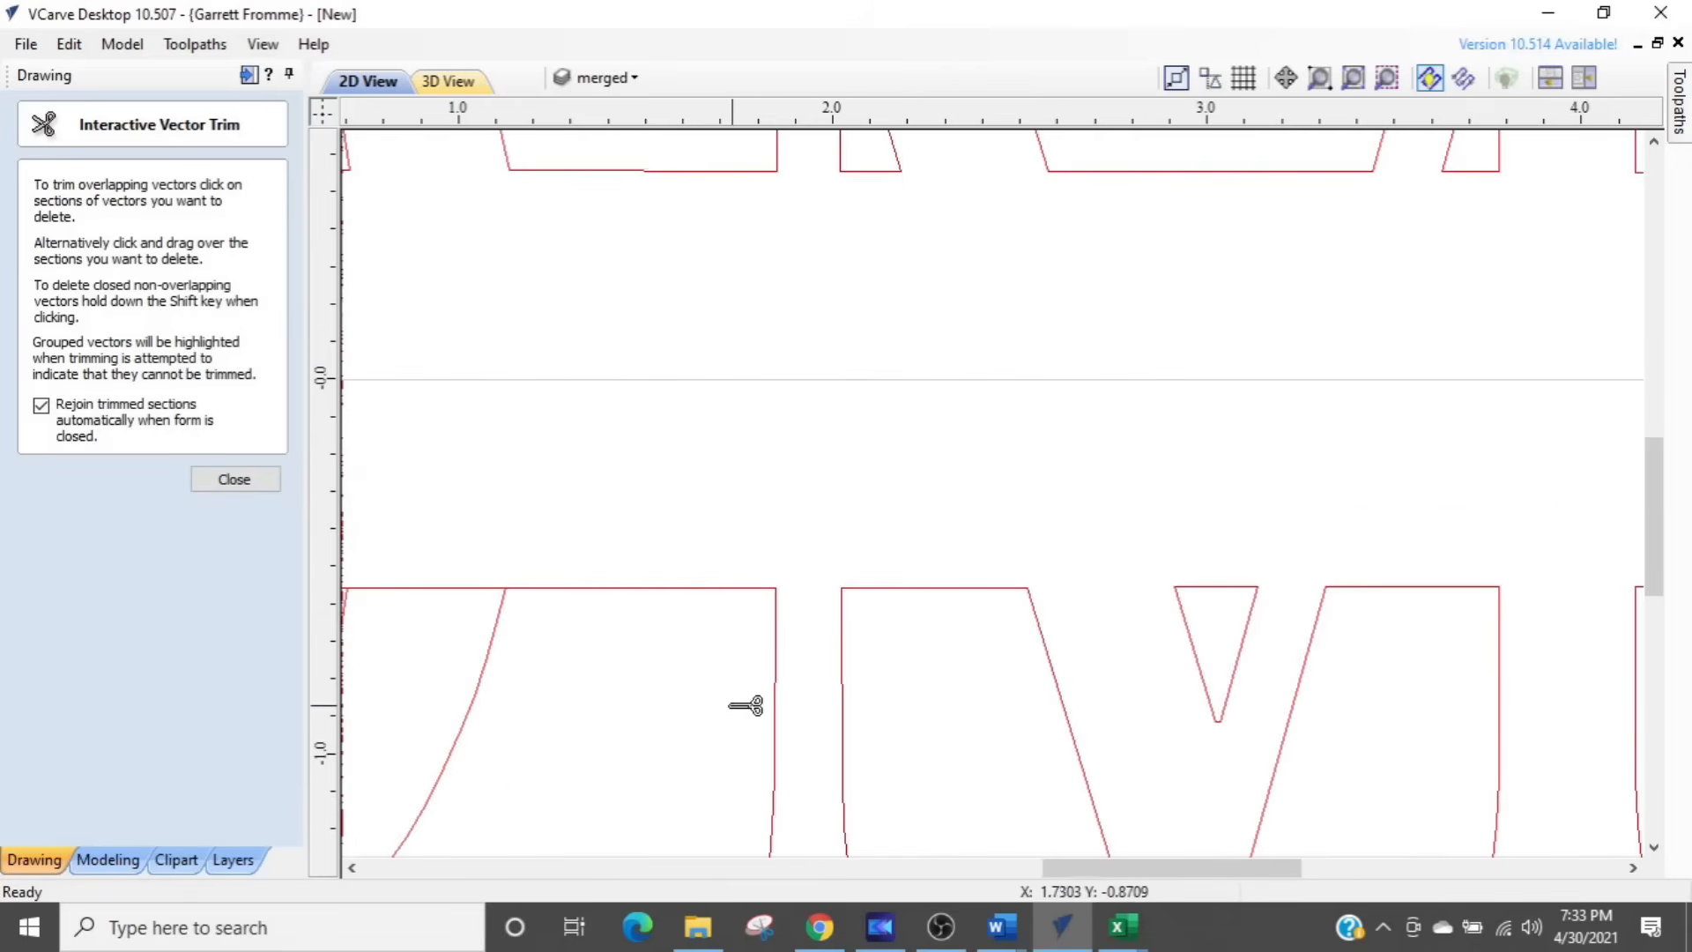
Step: Trim the horizontal line segments crossing both strokes of the O's lower half
{"action": "middle_click_drag", "start_coordinate": [681, 703], "coordinate": [1288, 642]}
{"action": "scroll", "coordinate": [1022, 567], "scroll_direction": "up", "scroll_amount": 3}
{"action": "left_click", "coordinate": [1046, 495]}
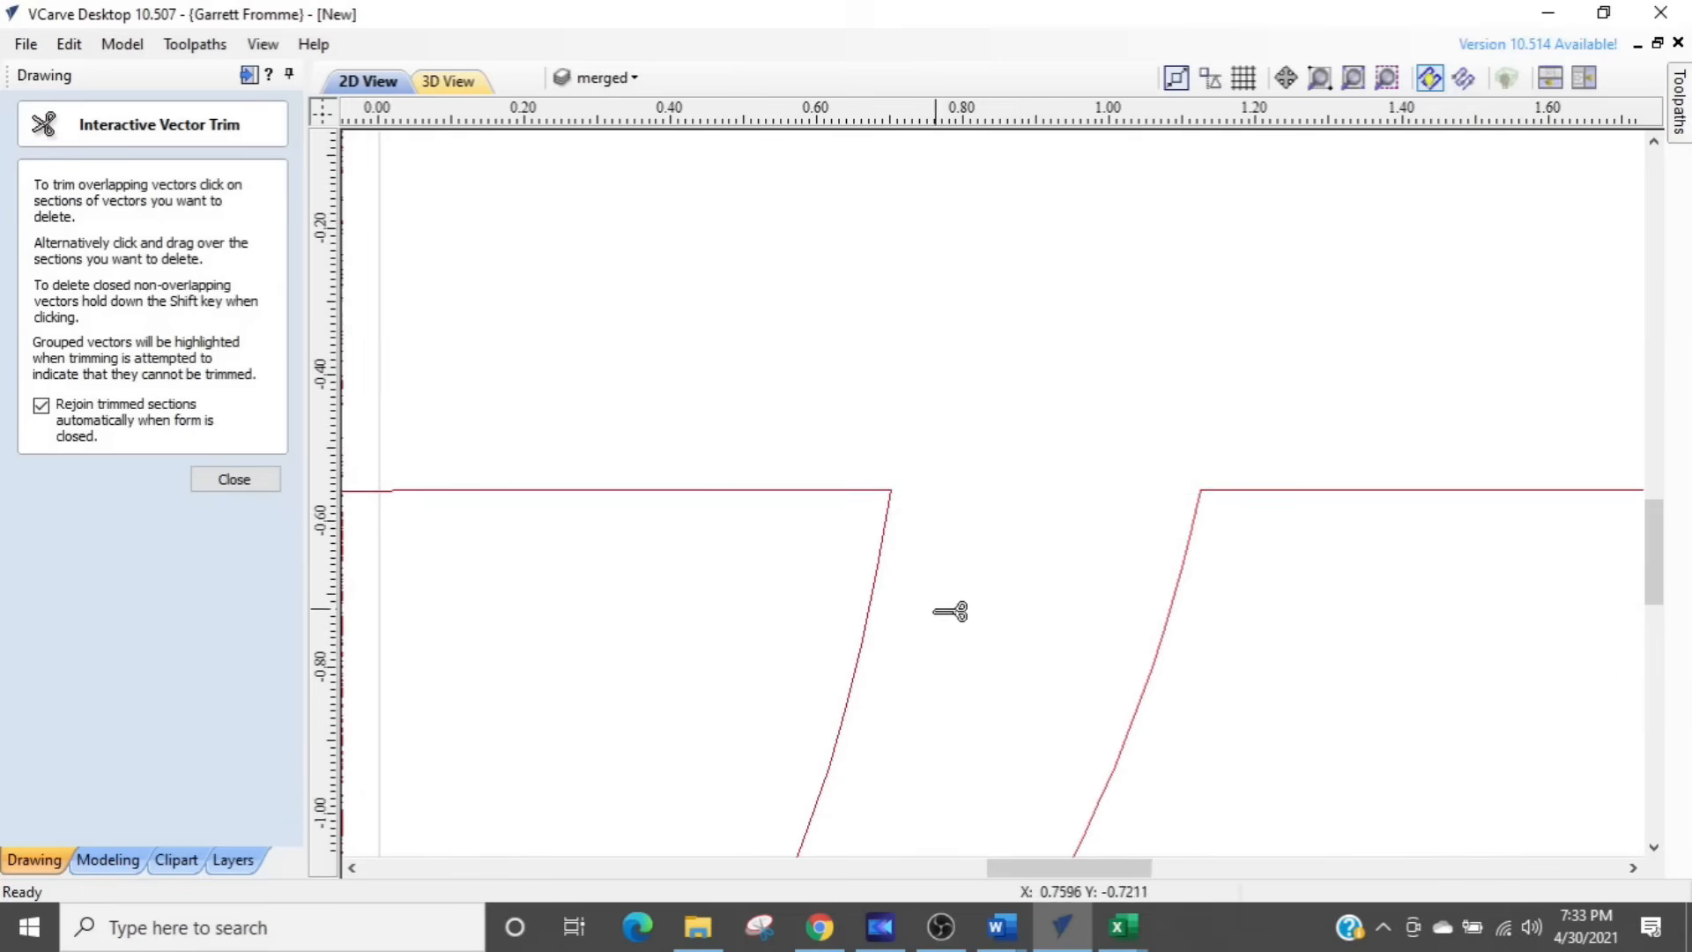
{"action": "scroll", "coordinate": [950, 610], "scroll_direction": "down", "scroll_amount": 4}
{"action": "middle_click_drag", "start_coordinate": [956, 636], "coordinate": [1377, 647]}
{"action": "left_click", "coordinate": [890, 598]}
{"action": "middle_click_drag", "start_coordinate": [610, 570], "coordinate": [1142, 556]}
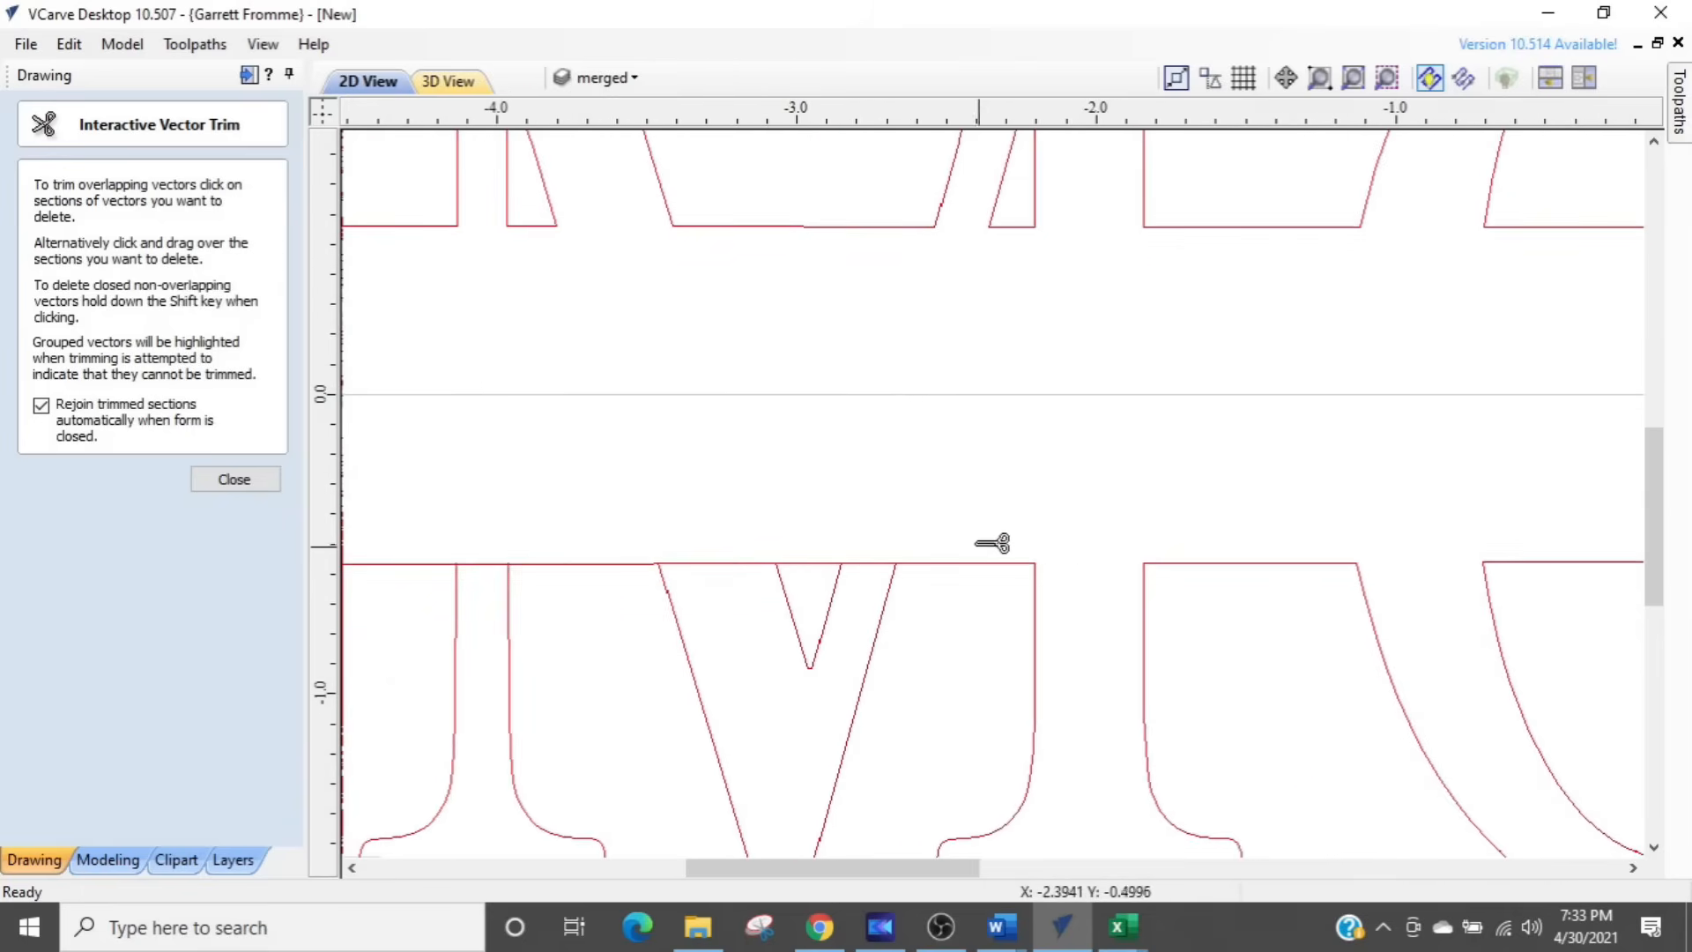
Step: Trim the horizontal line segments crossing the strokes of the first M's lower half and finish the interactive trim
{"action": "scroll", "coordinate": [853, 547], "scroll_direction": "up", "scroll_amount": 3}
{"action": "left_click", "coordinate": [884, 571]}
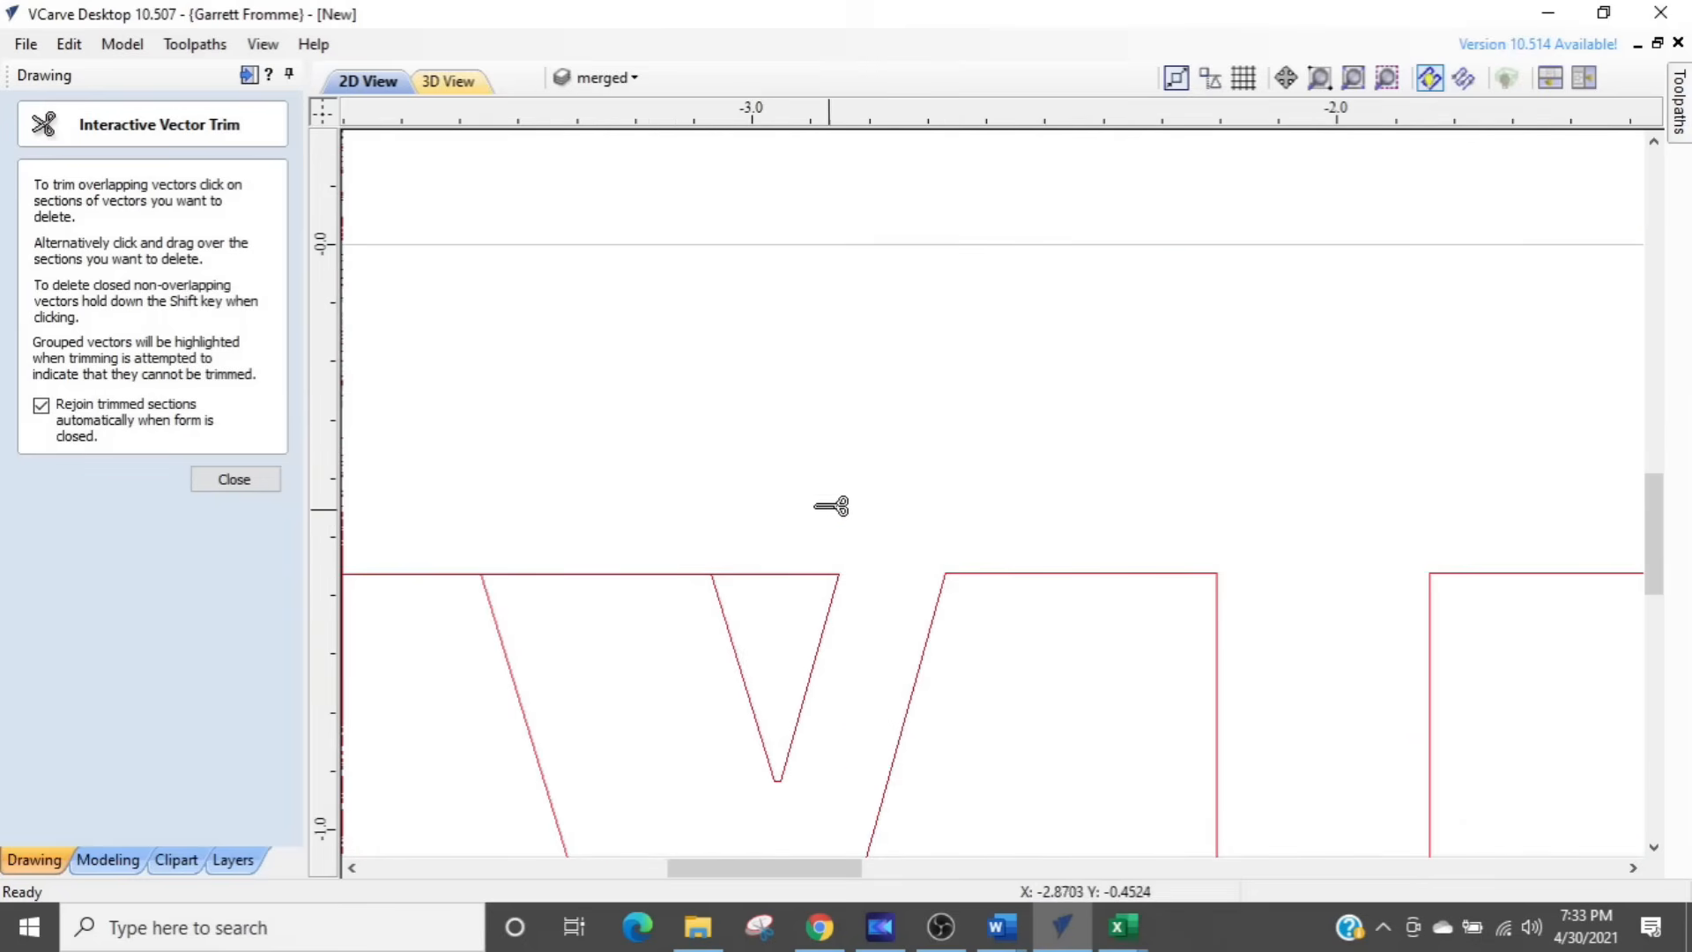
{"action": "left_click", "coordinate": [584, 574]}
{"action": "scroll", "coordinate": [597, 657], "scroll_direction": "down", "scroll_amount": 4}
{"action": "middle_click_drag", "start_coordinate": [596, 657], "coordinate": [1352, 625]}
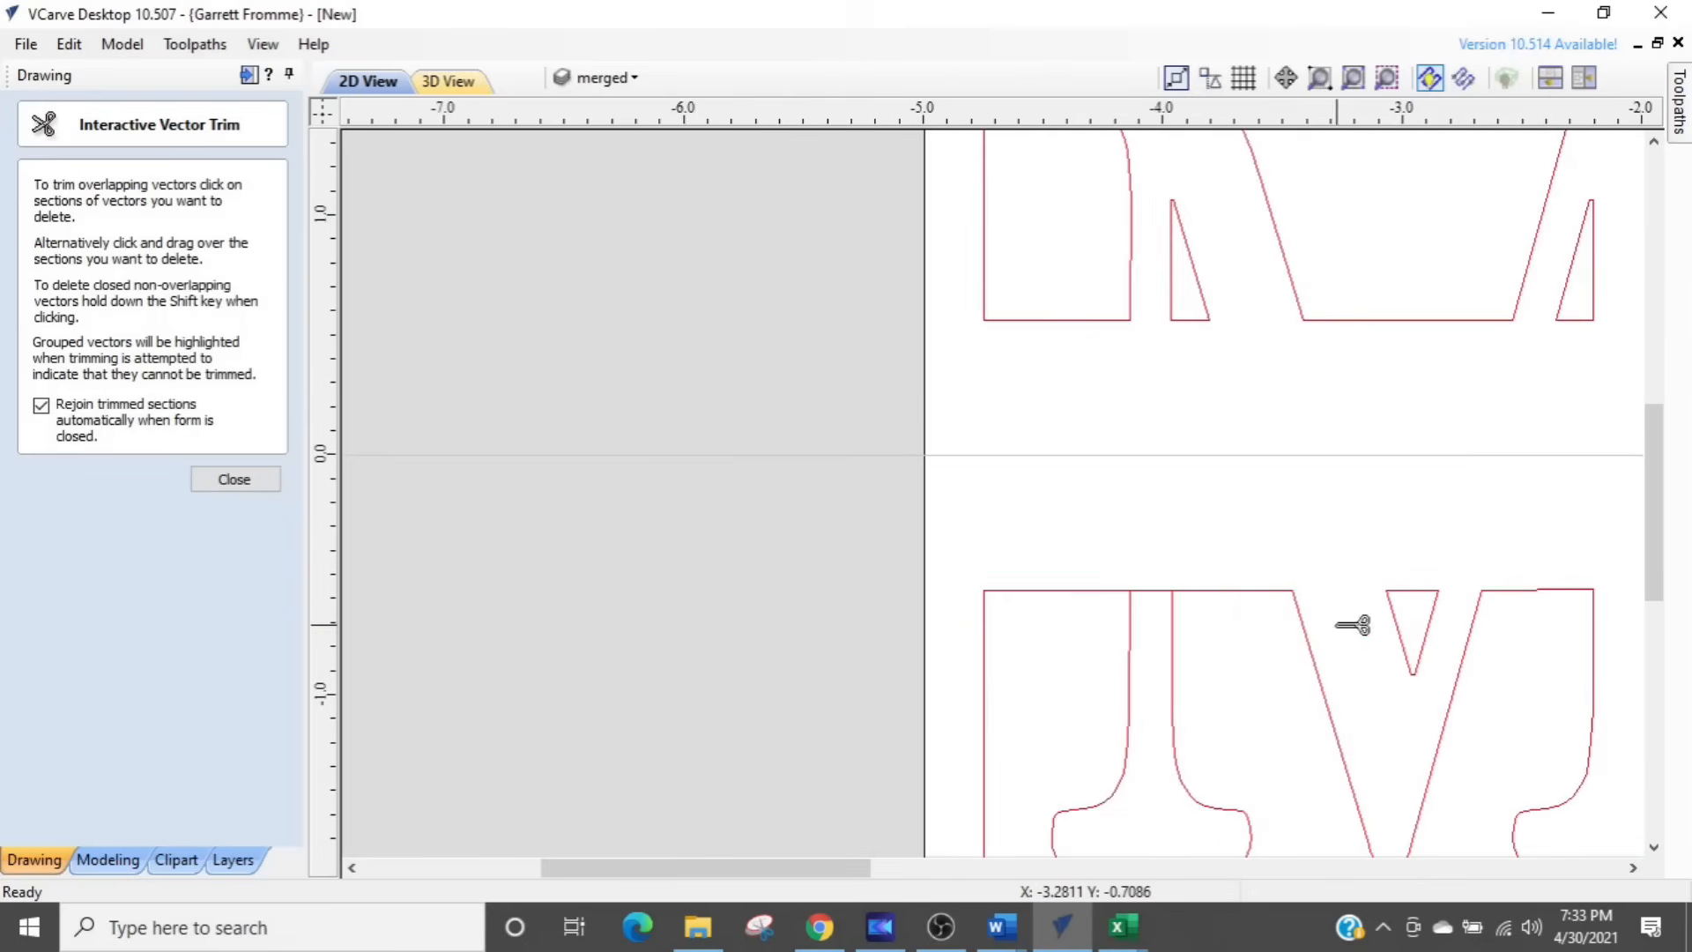
{"action": "scroll", "coordinate": [1164, 608], "scroll_direction": "up", "scroll_amount": 4}
{"action": "left_click", "coordinate": [1161, 553]}
{"action": "scroll", "coordinate": [1158, 532], "scroll_direction": "down", "scroll_amount": 4}
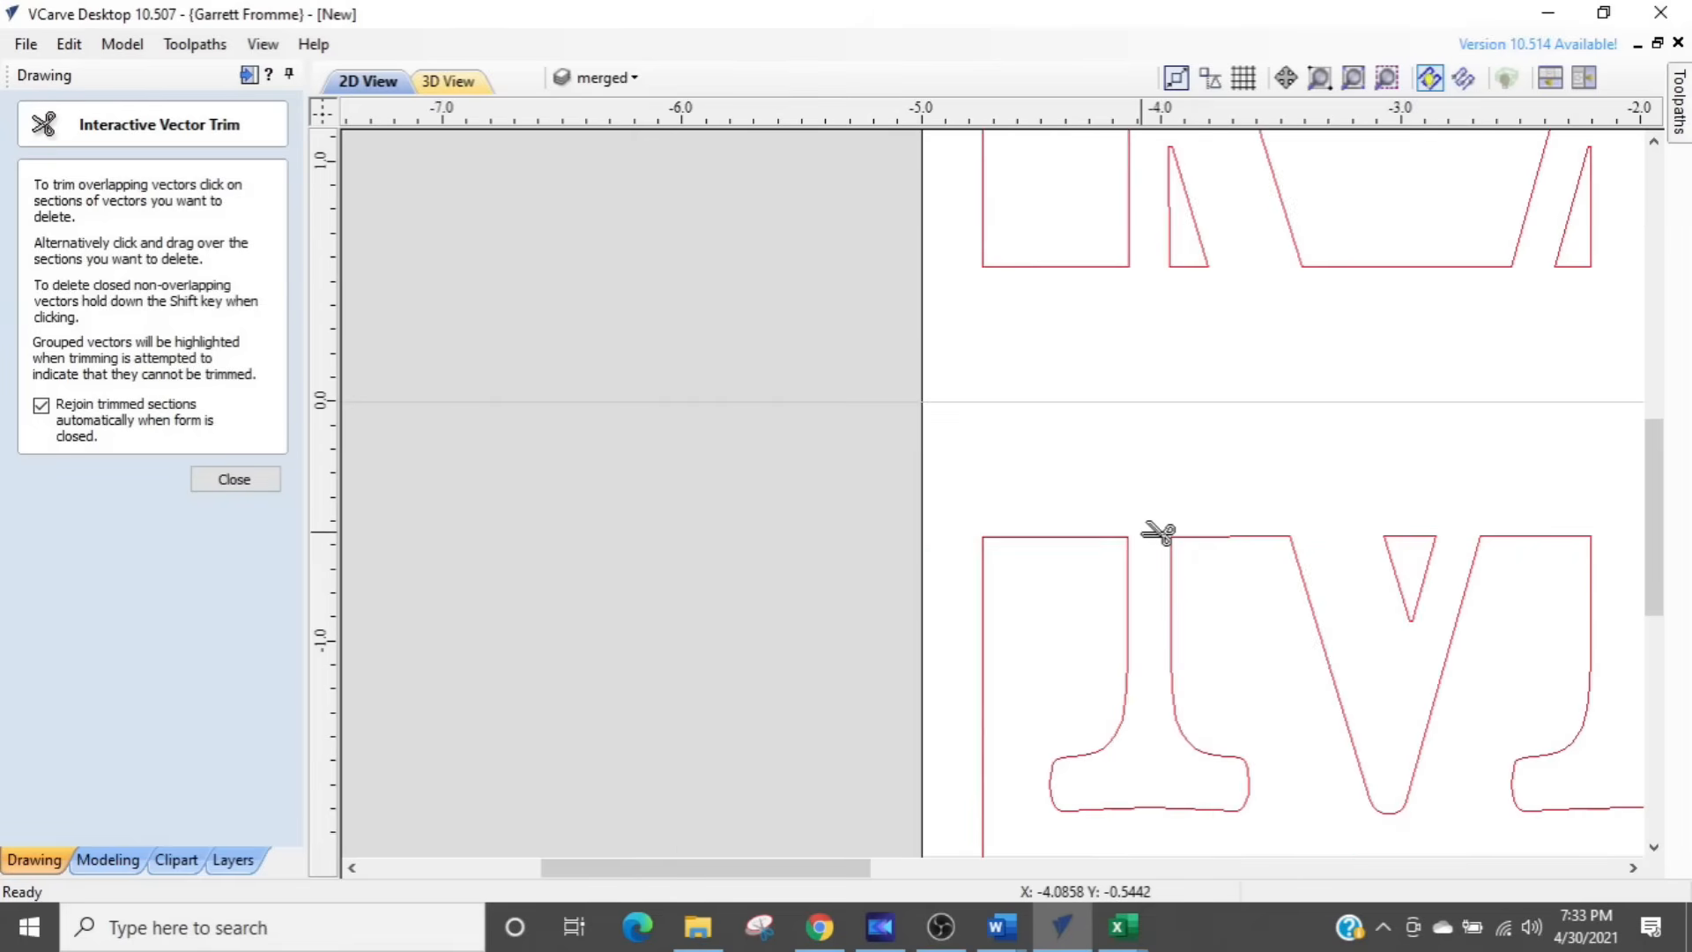
{"action": "scroll", "coordinate": [1158, 532], "scroll_direction": "down", "scroll_amount": 2}
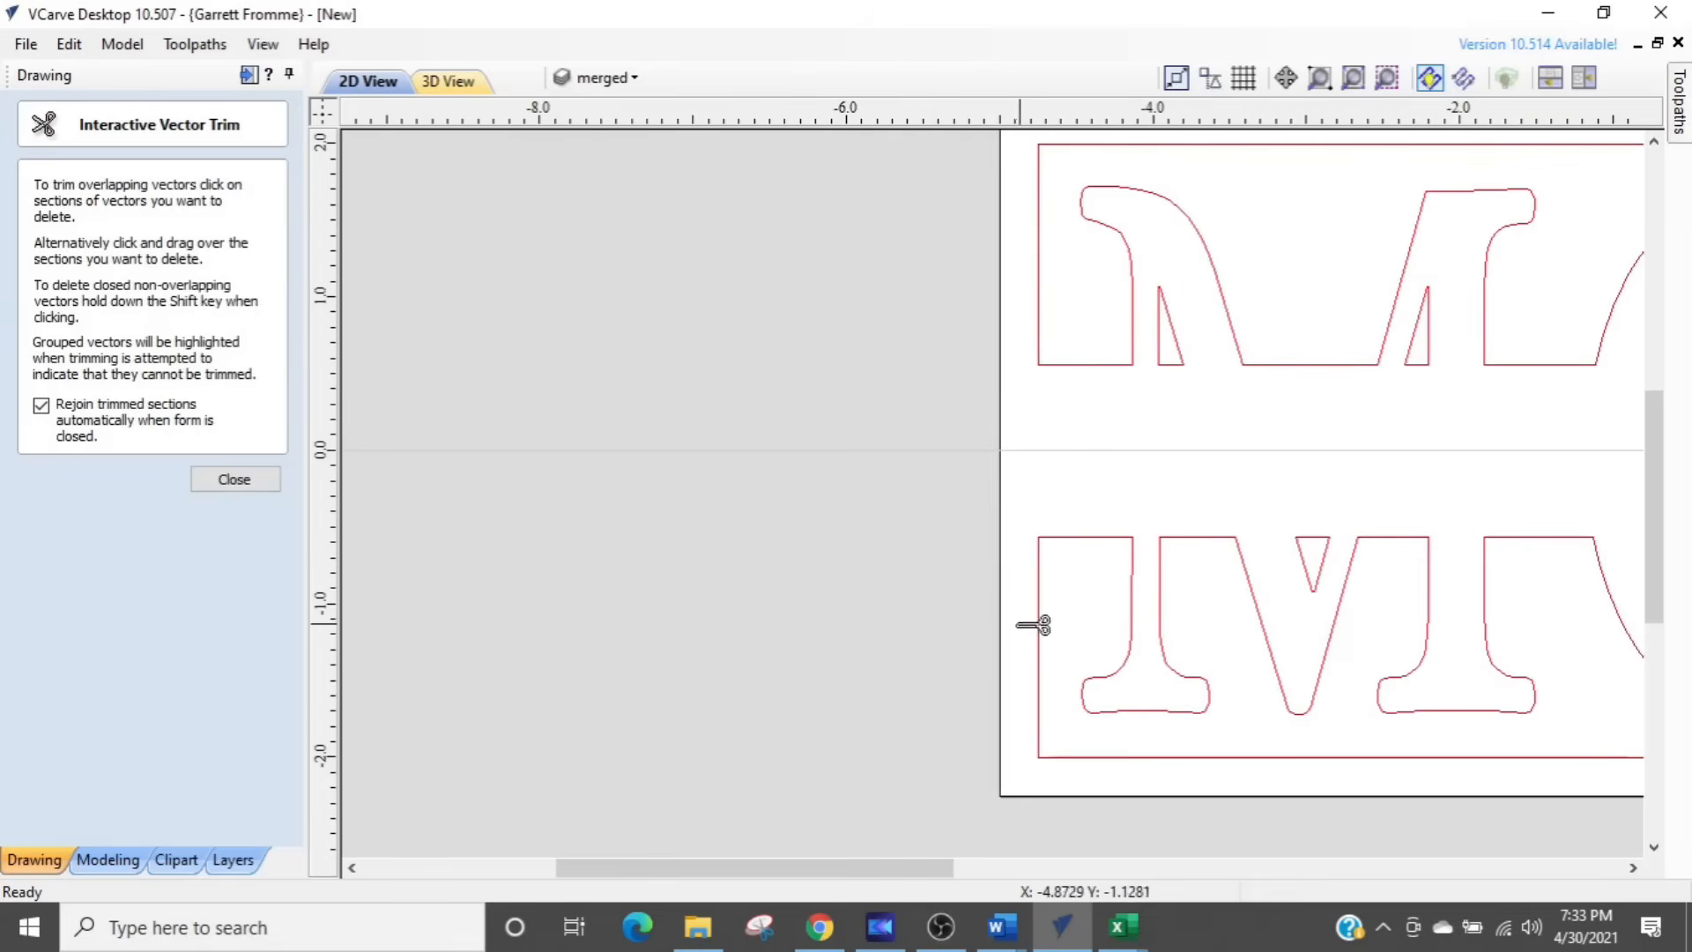
{"action": "scroll", "coordinate": [1029, 611], "scroll_direction": "down", "scroll_amount": 2}
{"action": "middle_click_drag", "start_coordinate": [1163, 612], "coordinate": [668, 606]}
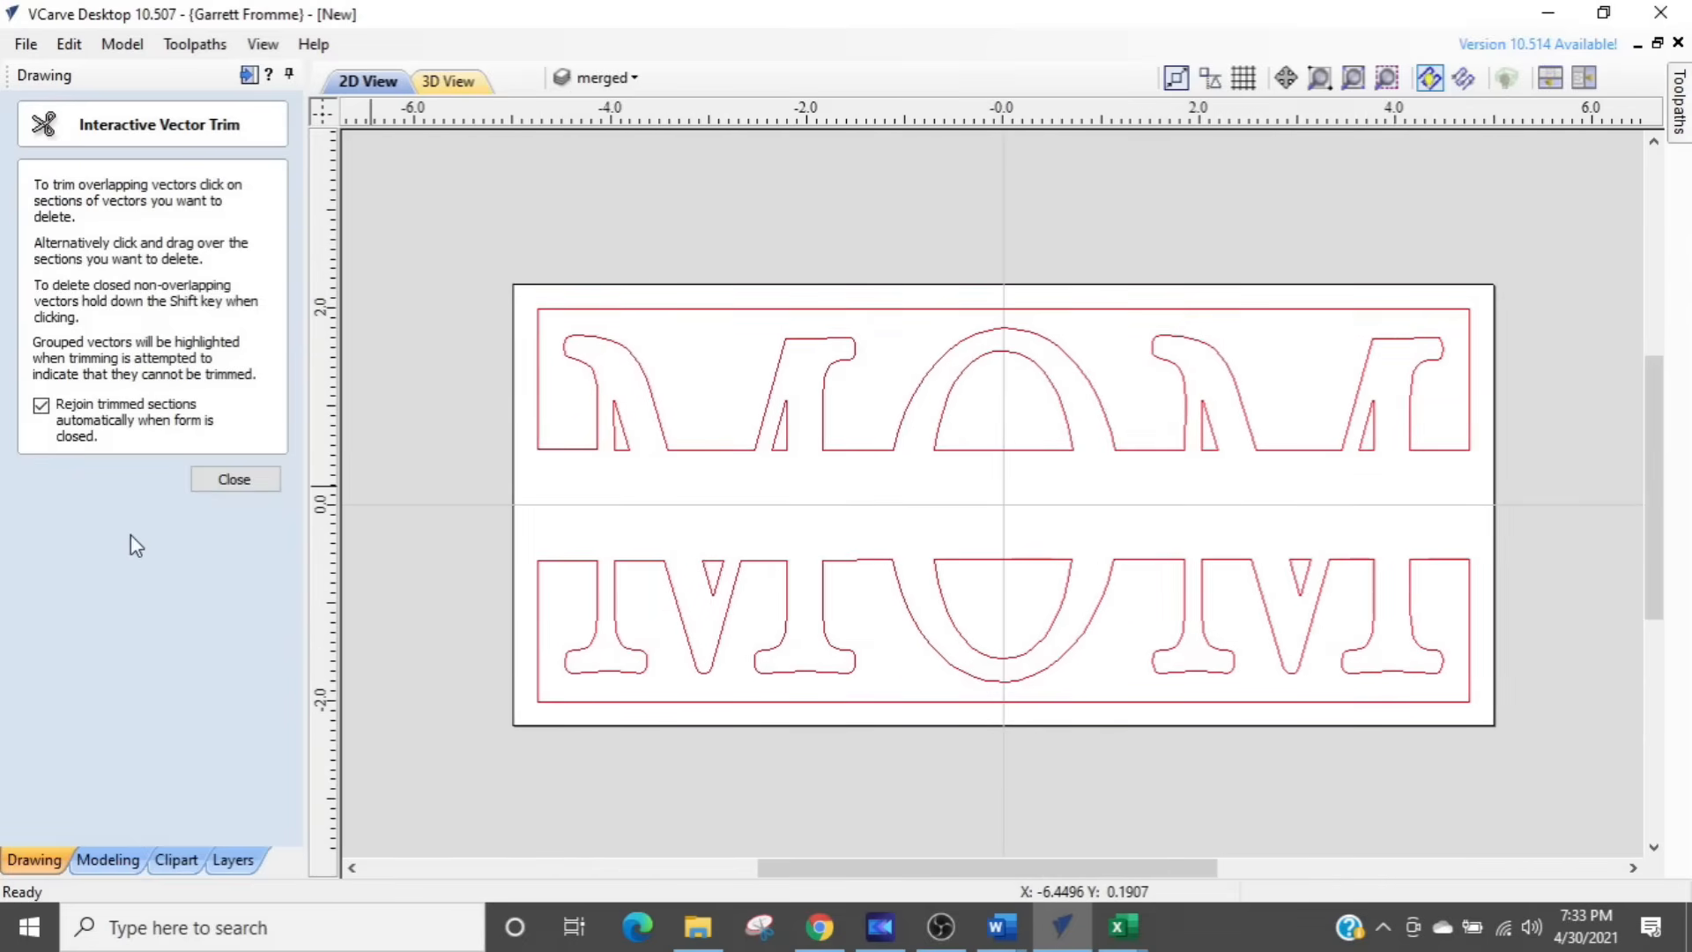
{"action": "left_click", "coordinate": [234, 479]}
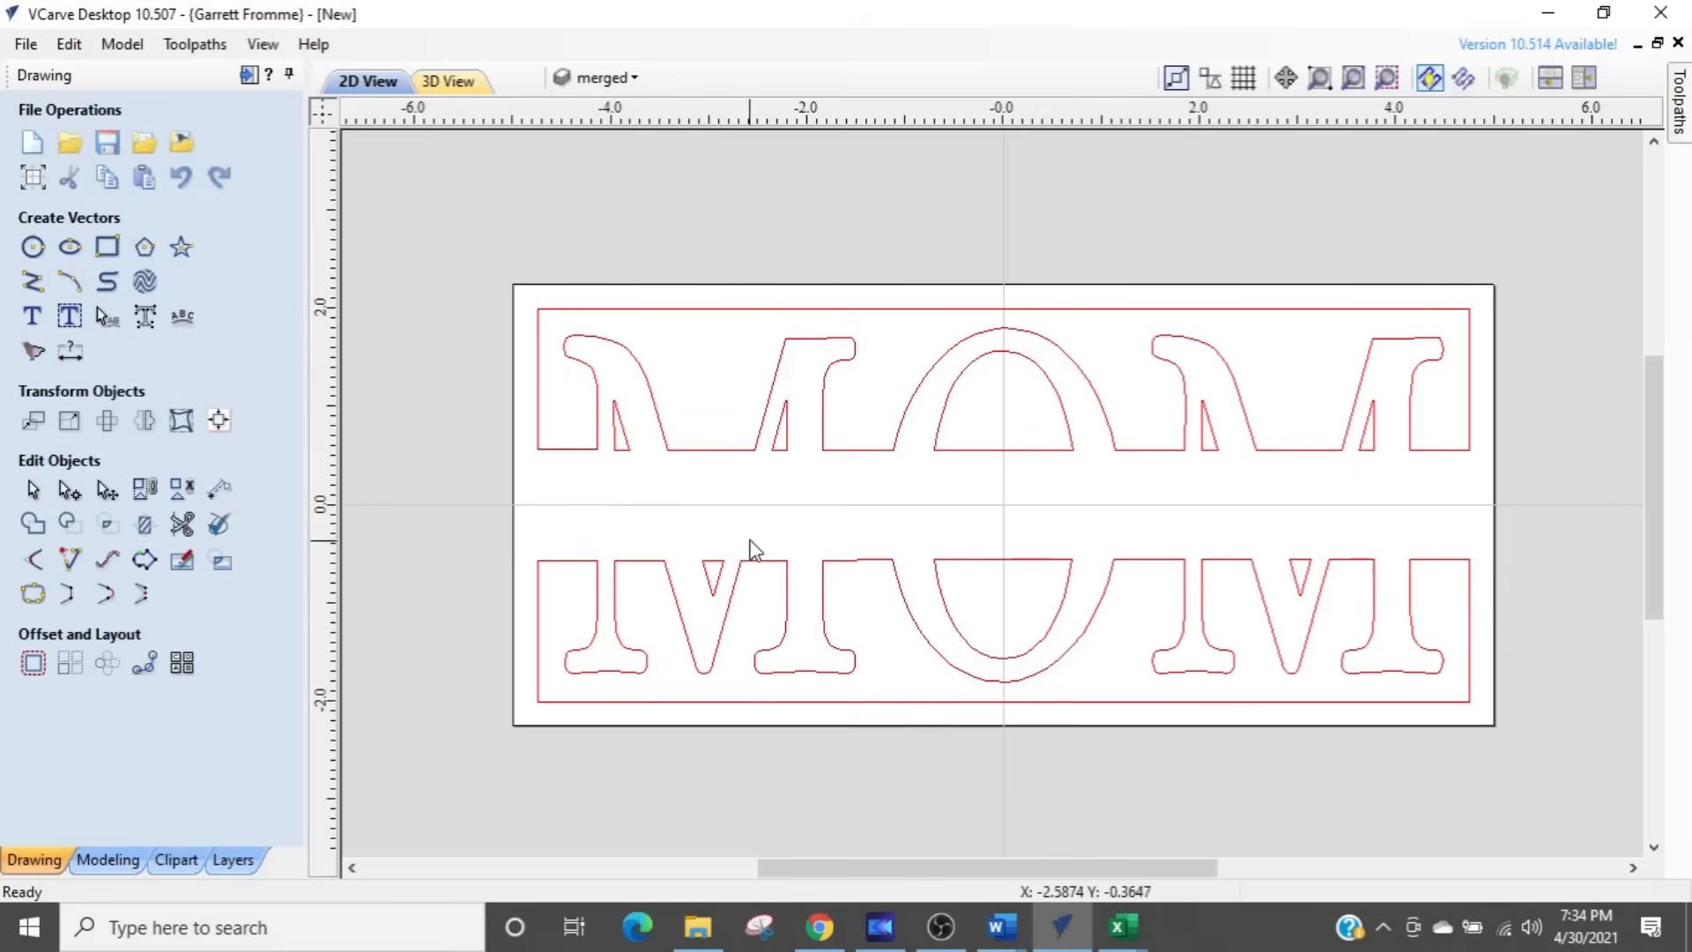
Step: Start a Pocket toolpath on all MOM and border vectors, with a cut depth of 0.1 inches and raster clearance
{"action": "left_click", "coordinate": [248, 76]}
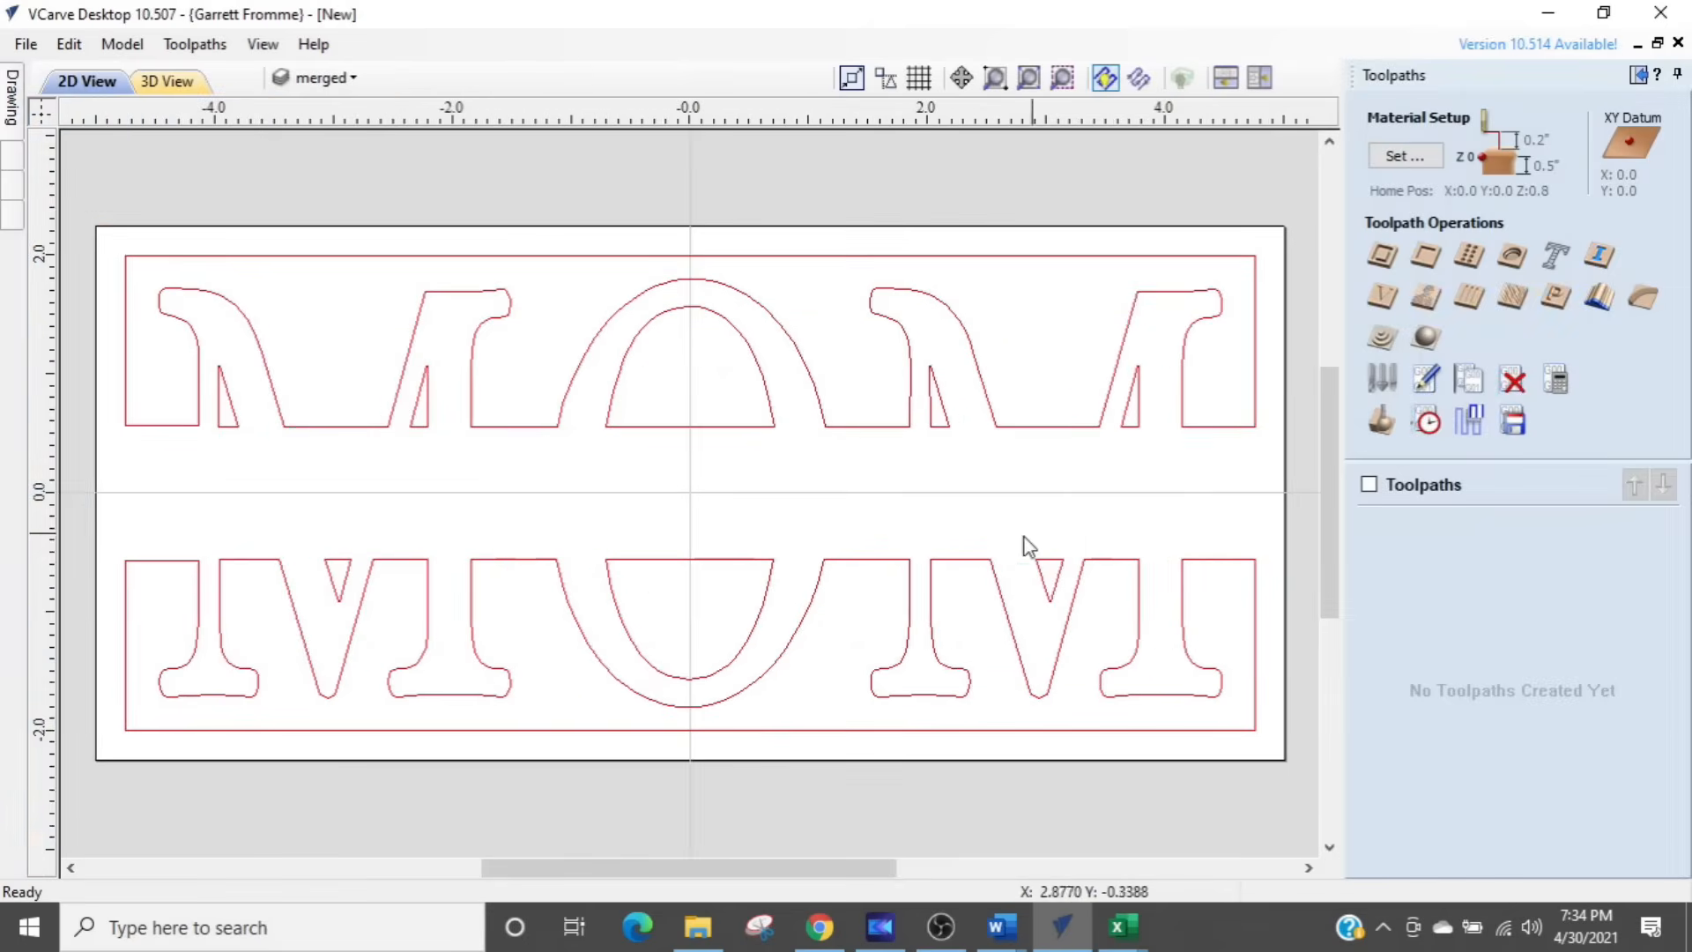
{"action": "scroll", "coordinate": [1022, 550], "scroll_direction": "down", "scroll_amount": 2}
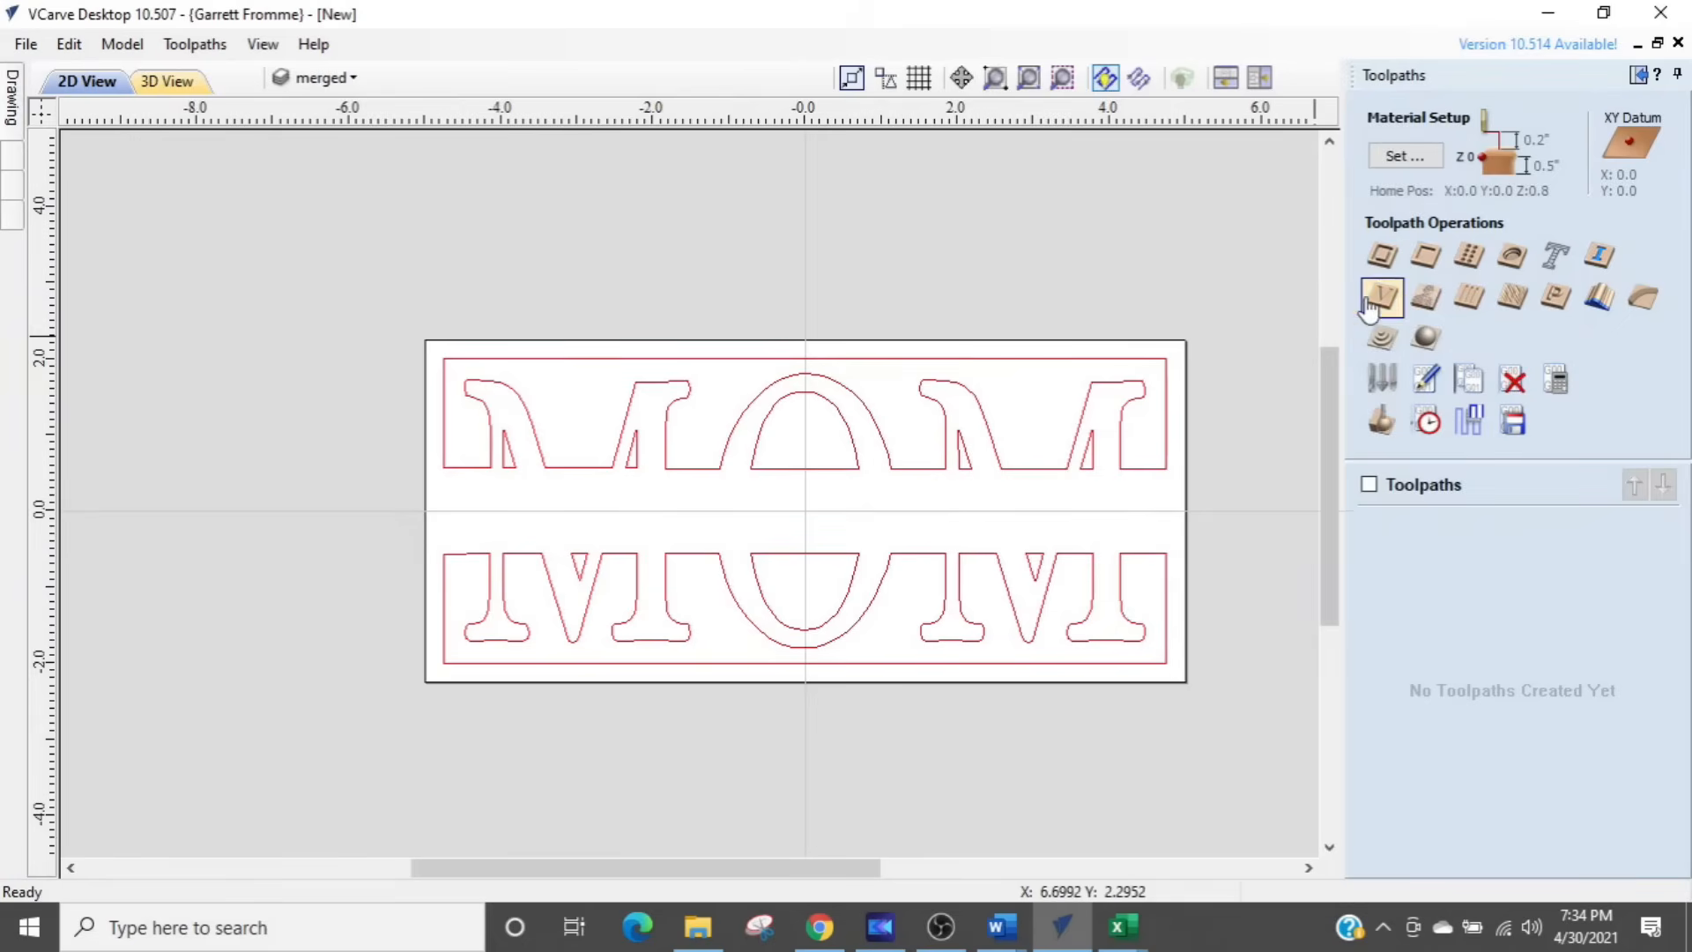
{"action": "left_click", "coordinate": [1421, 261]}
{"action": "left_click_drag", "start_coordinate": [1161, 378], "coordinate": [423, 705]}
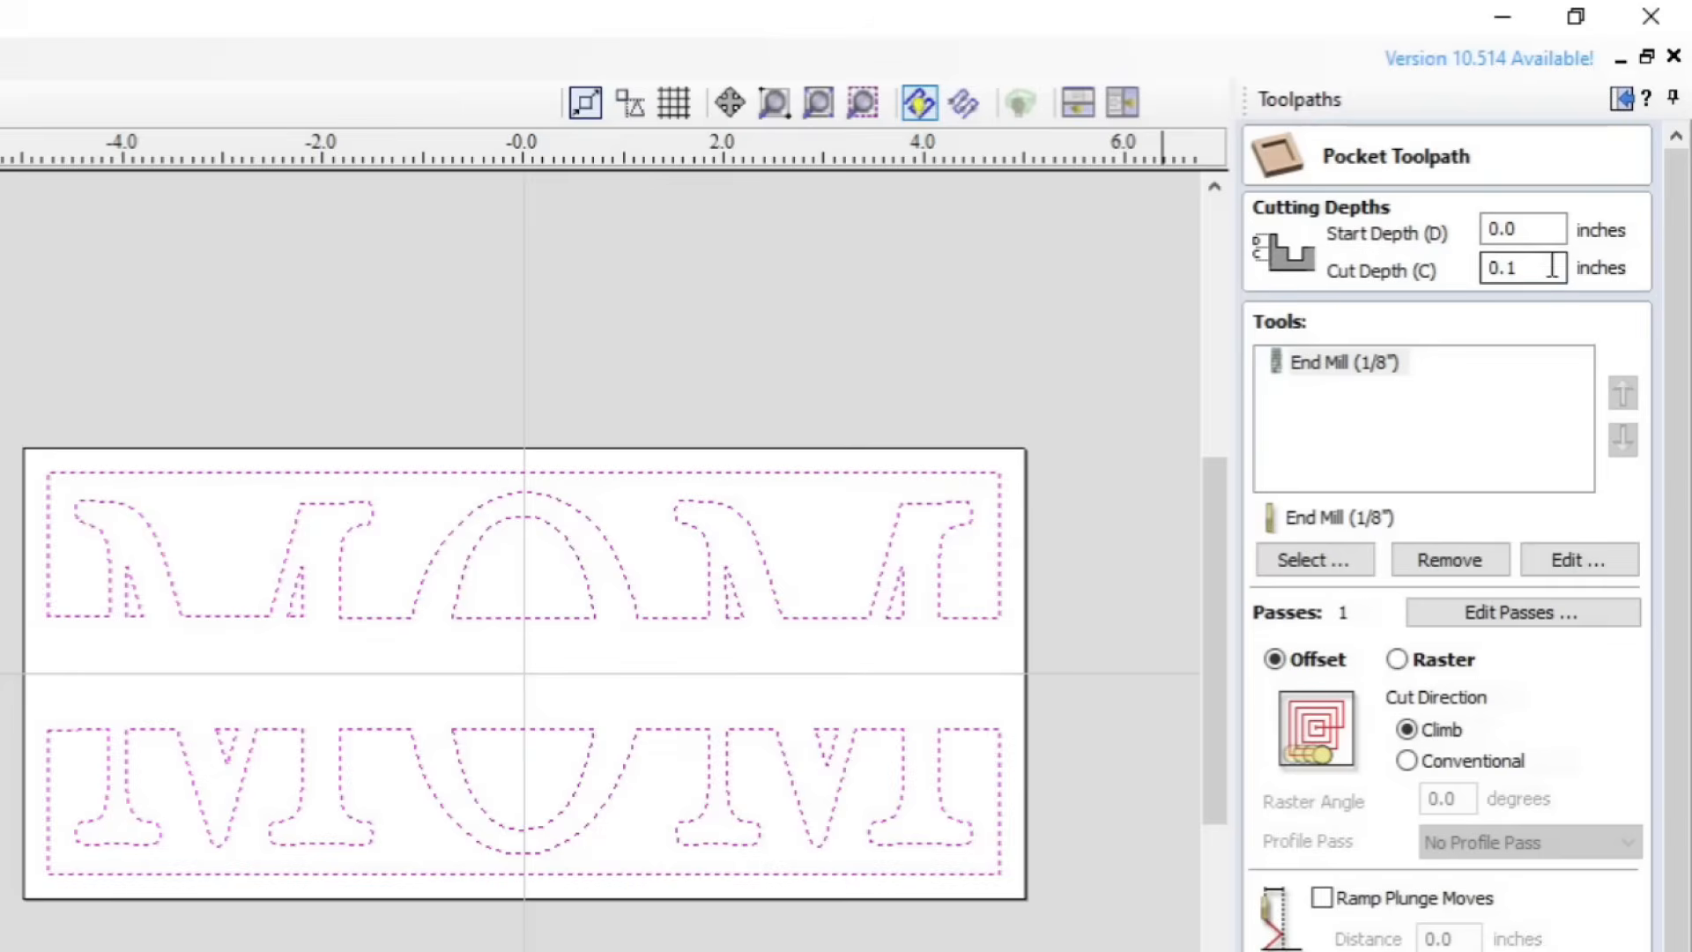
{"action": "left_click_drag", "start_coordinate": [1584, 203], "coordinate": [1491, 206]}
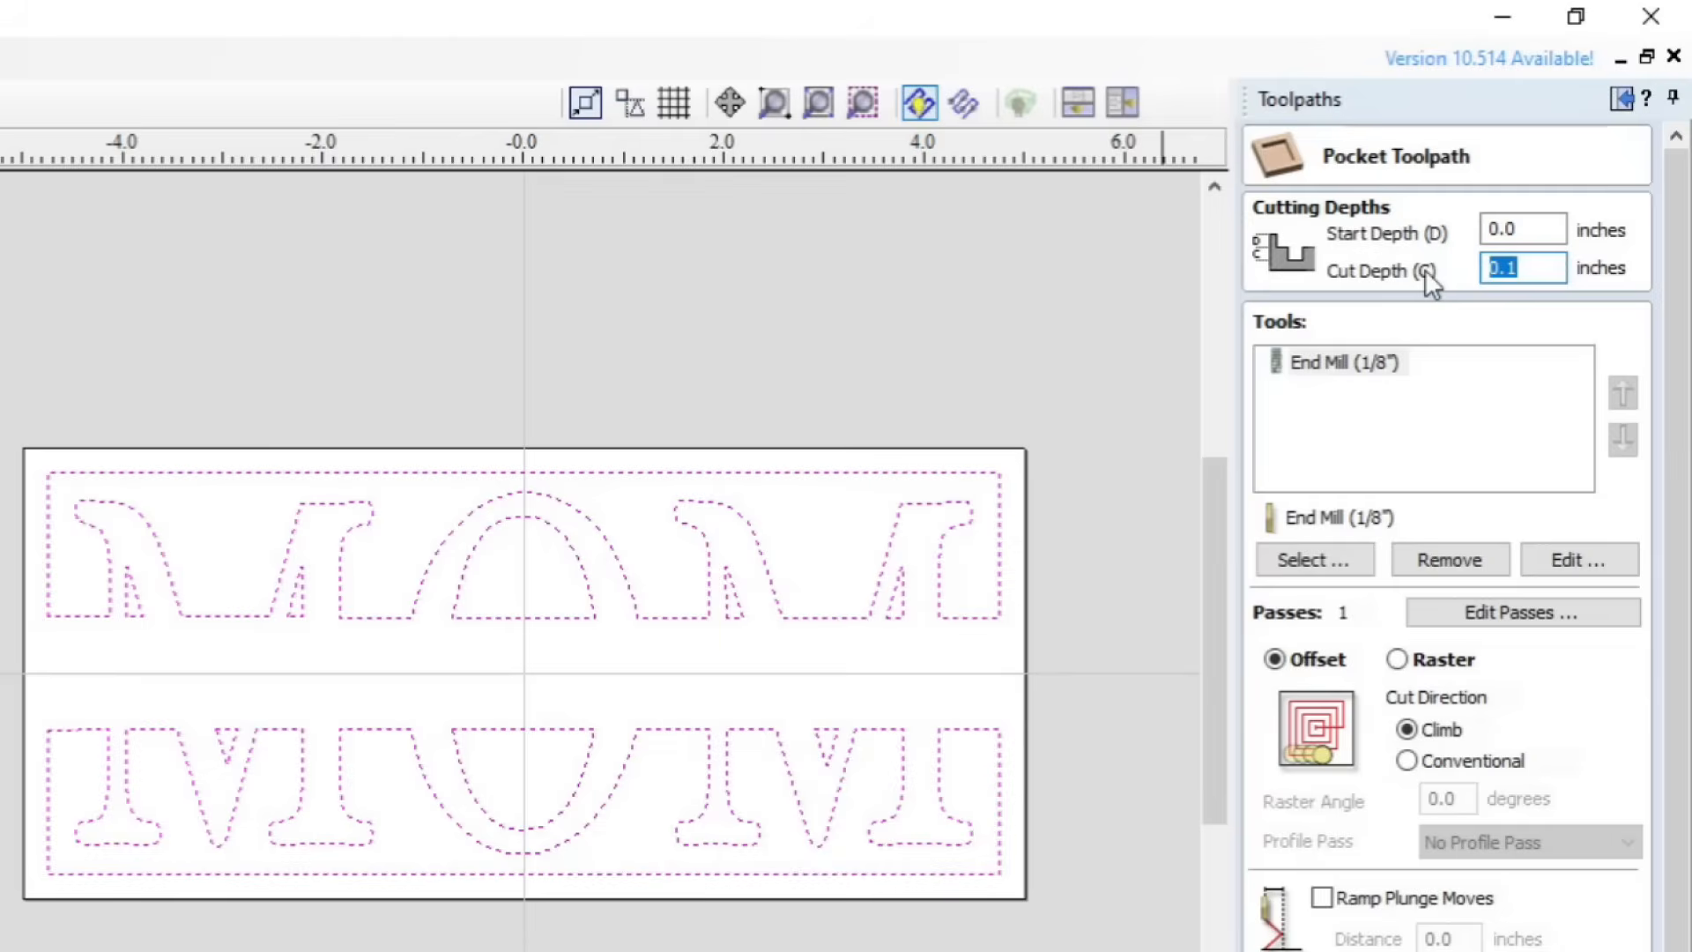
{"action": "type", "text": "."}
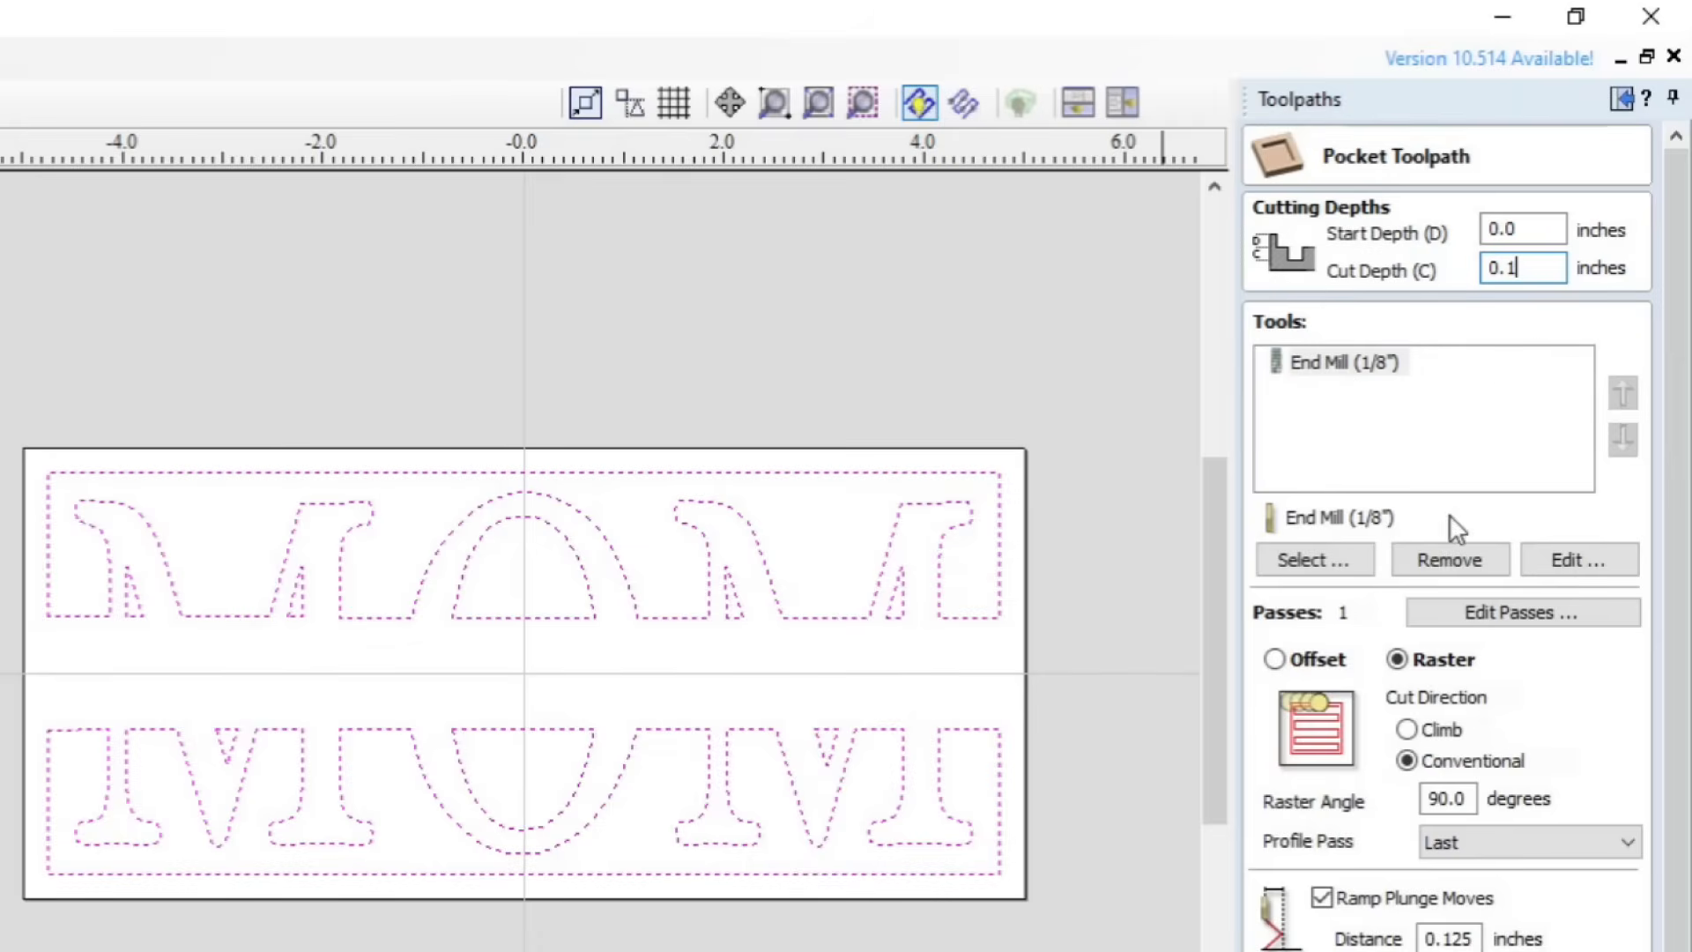
Step: Set the feed rate of the 1/8" end mill to 50 inches/min
{"action": "left_click", "coordinate": [1562, 566]}
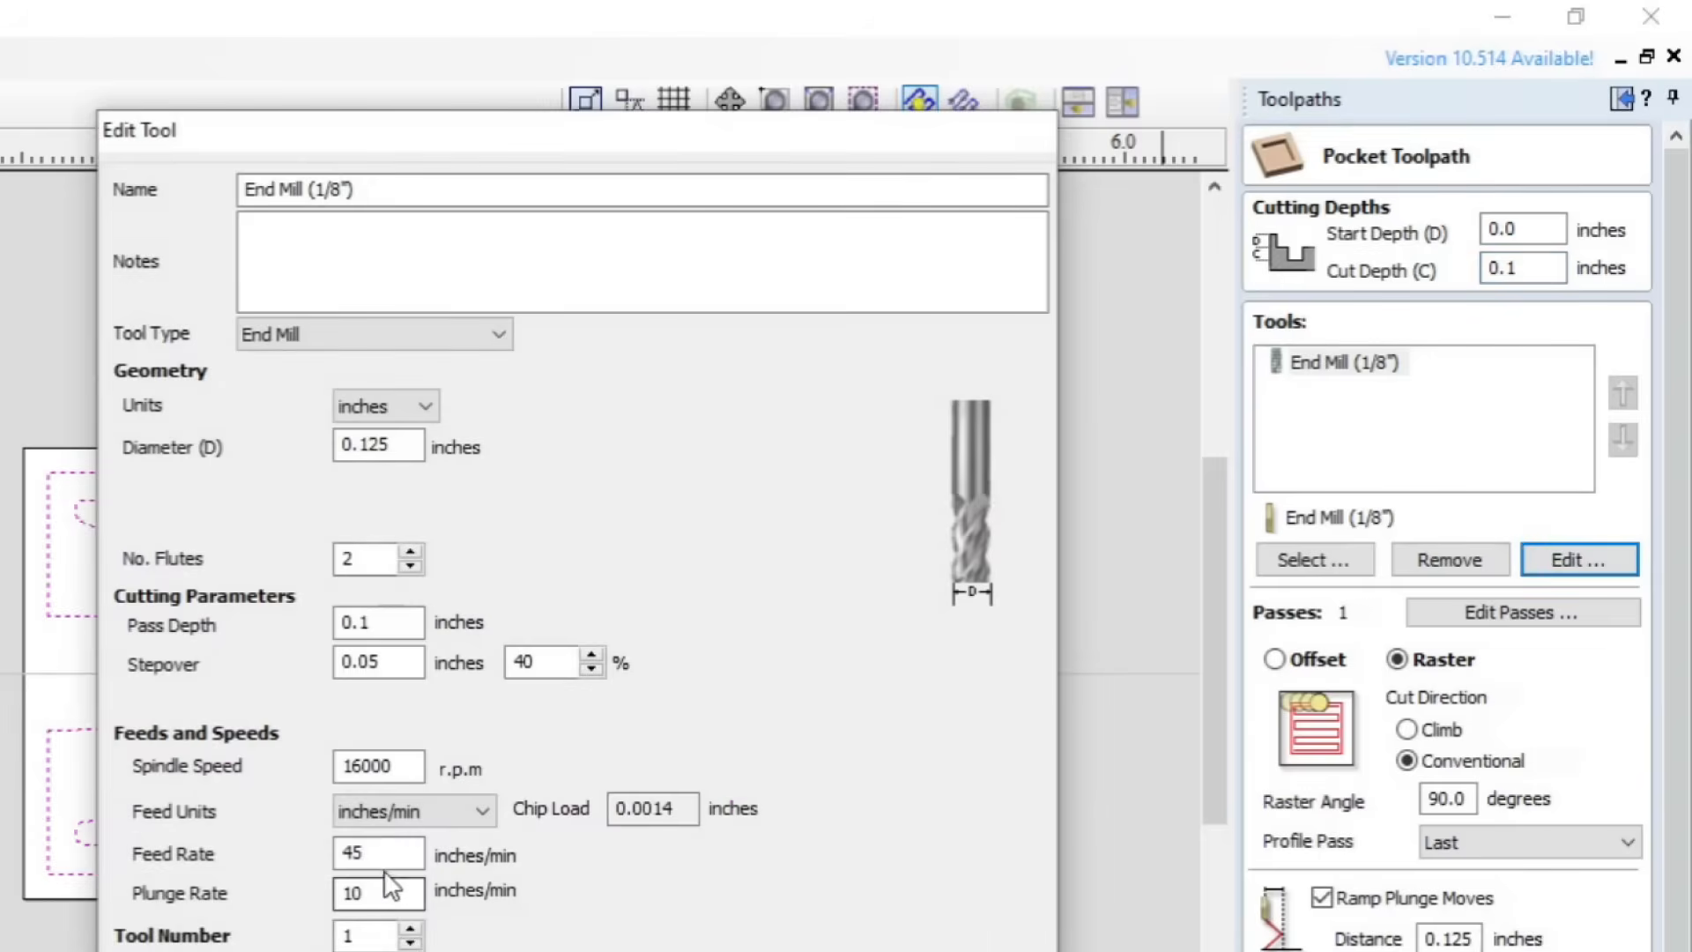
{"action": "left_click_drag", "start_coordinate": [408, 853], "coordinate": [277, 856]}
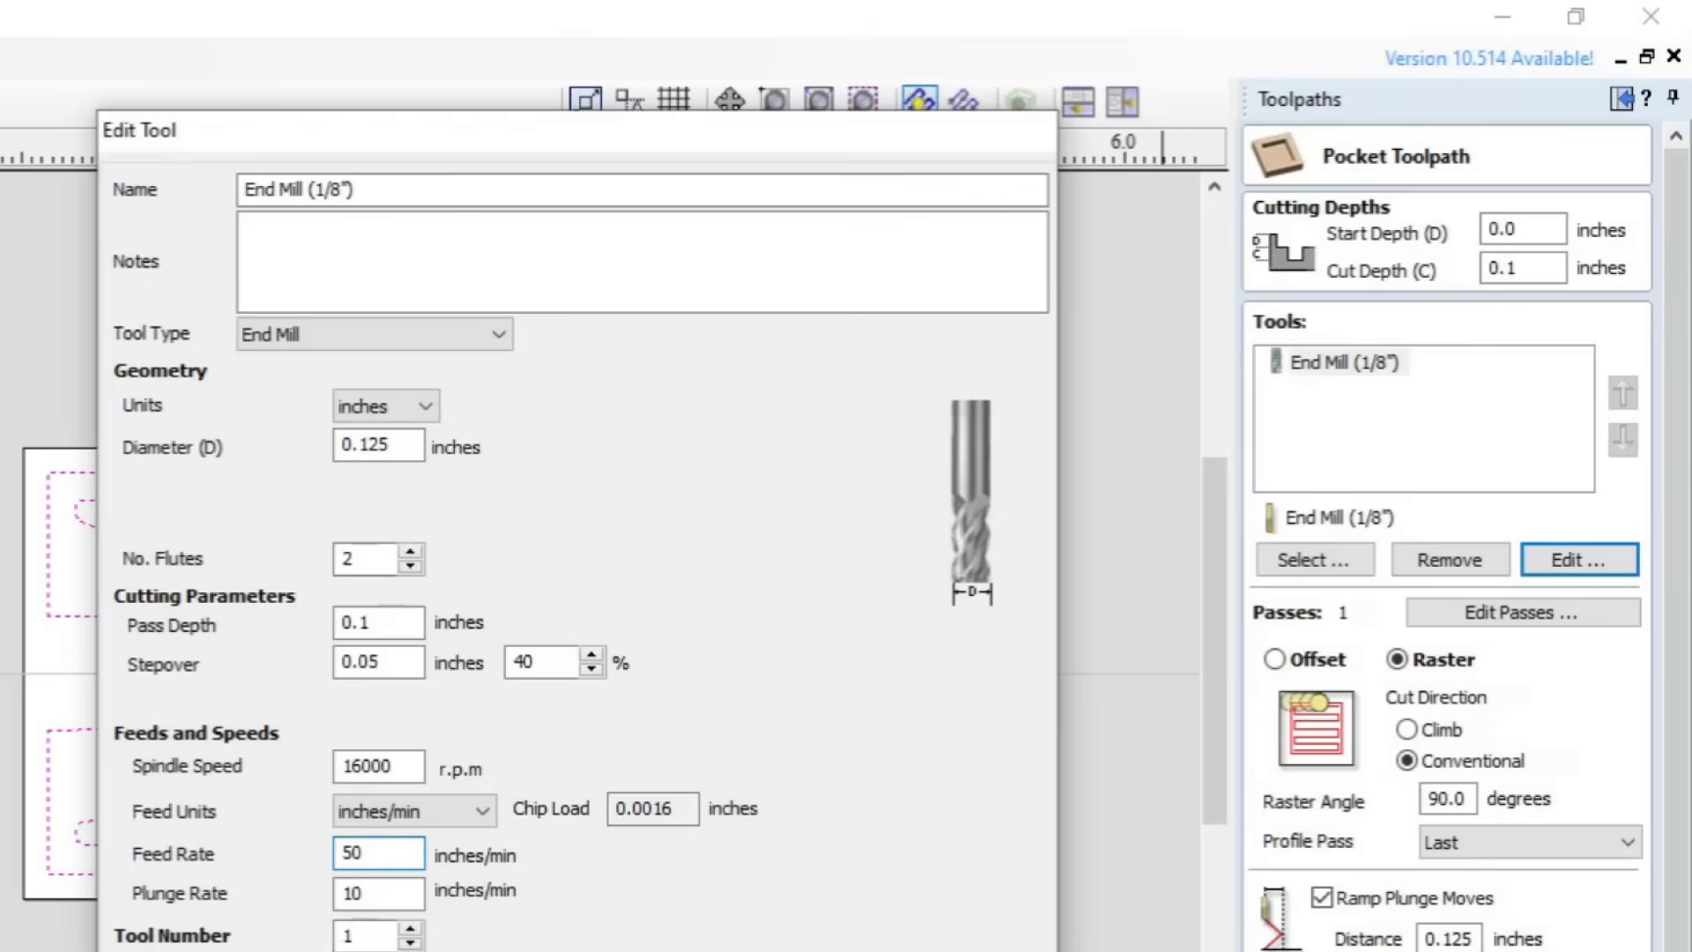
{"action": "type", "text": "50"}
{"action": "key", "text": "Return"}
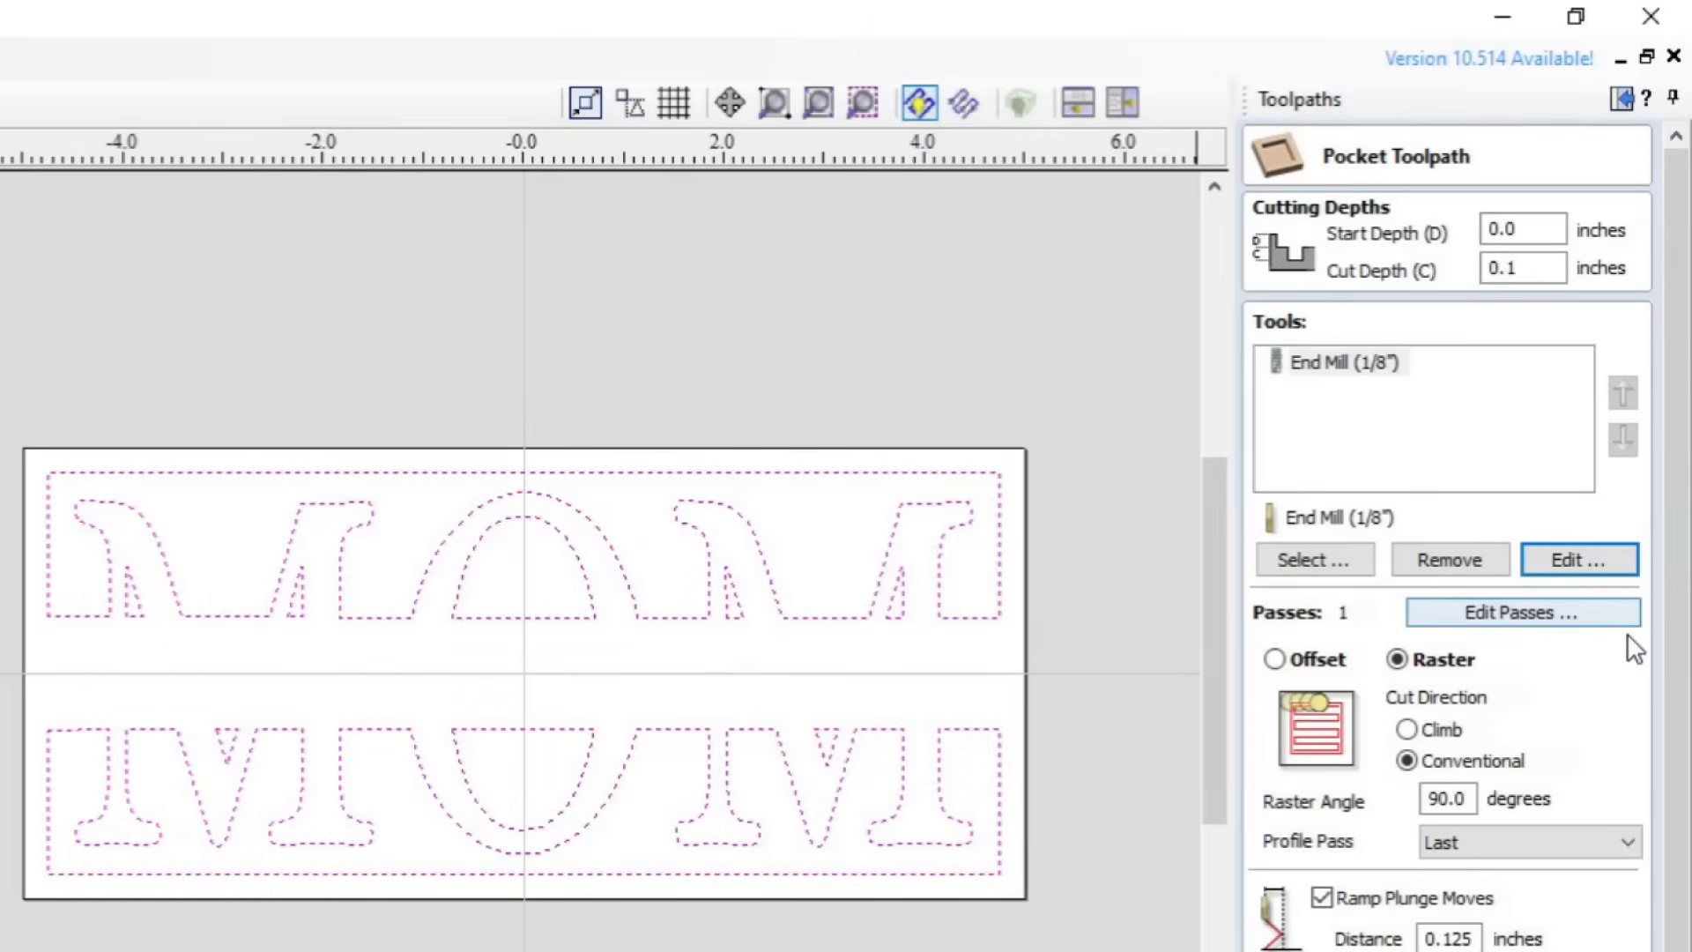
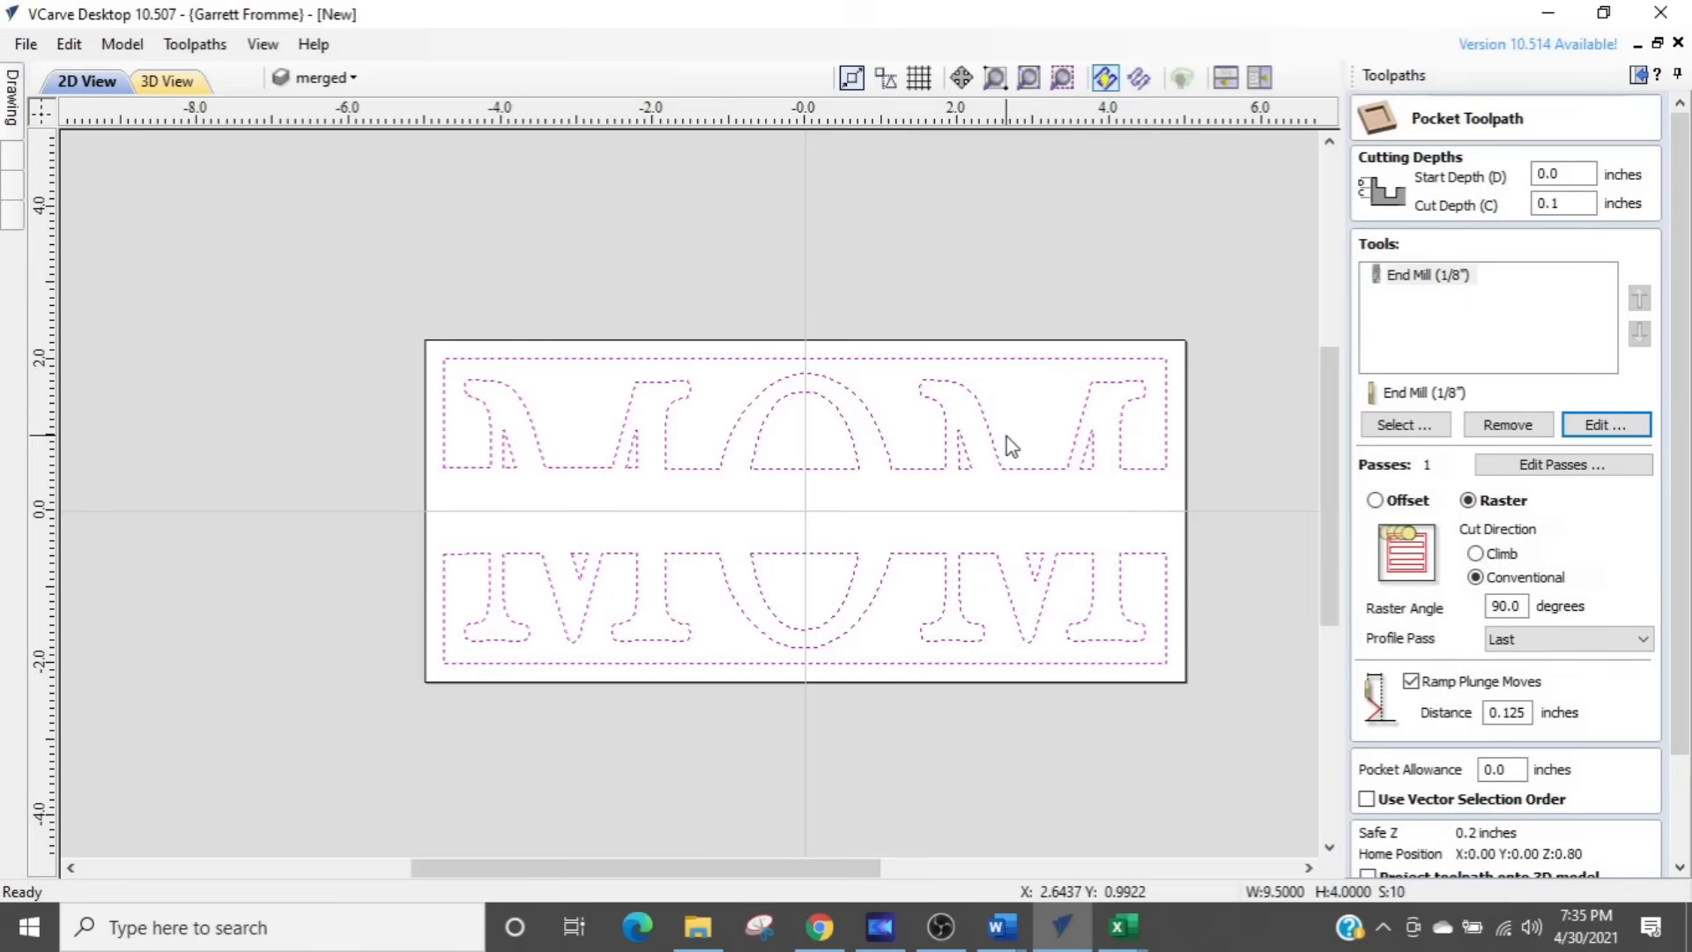
Step: Set the pocket toolpath's profile pass to No Profile Pass
{"action": "left_click", "coordinate": [1510, 640]}
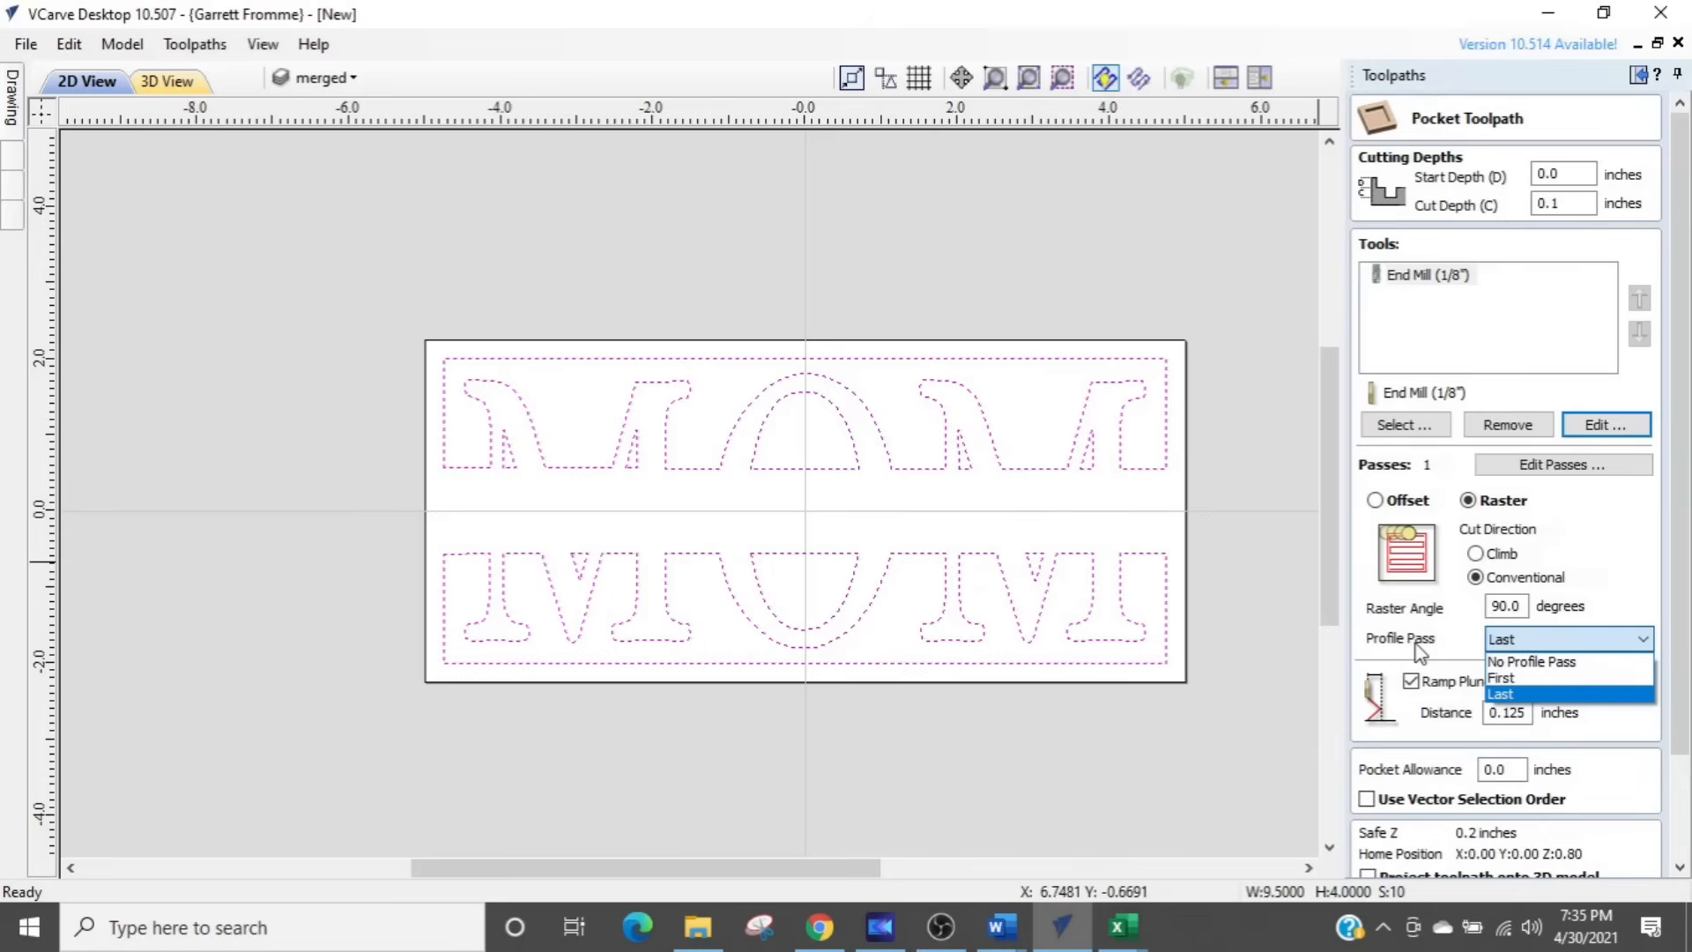
{"action": "left_click", "coordinate": [1537, 675]}
{"action": "scroll", "coordinate": [958, 386], "scroll_direction": "up", "scroll_amount": 2}
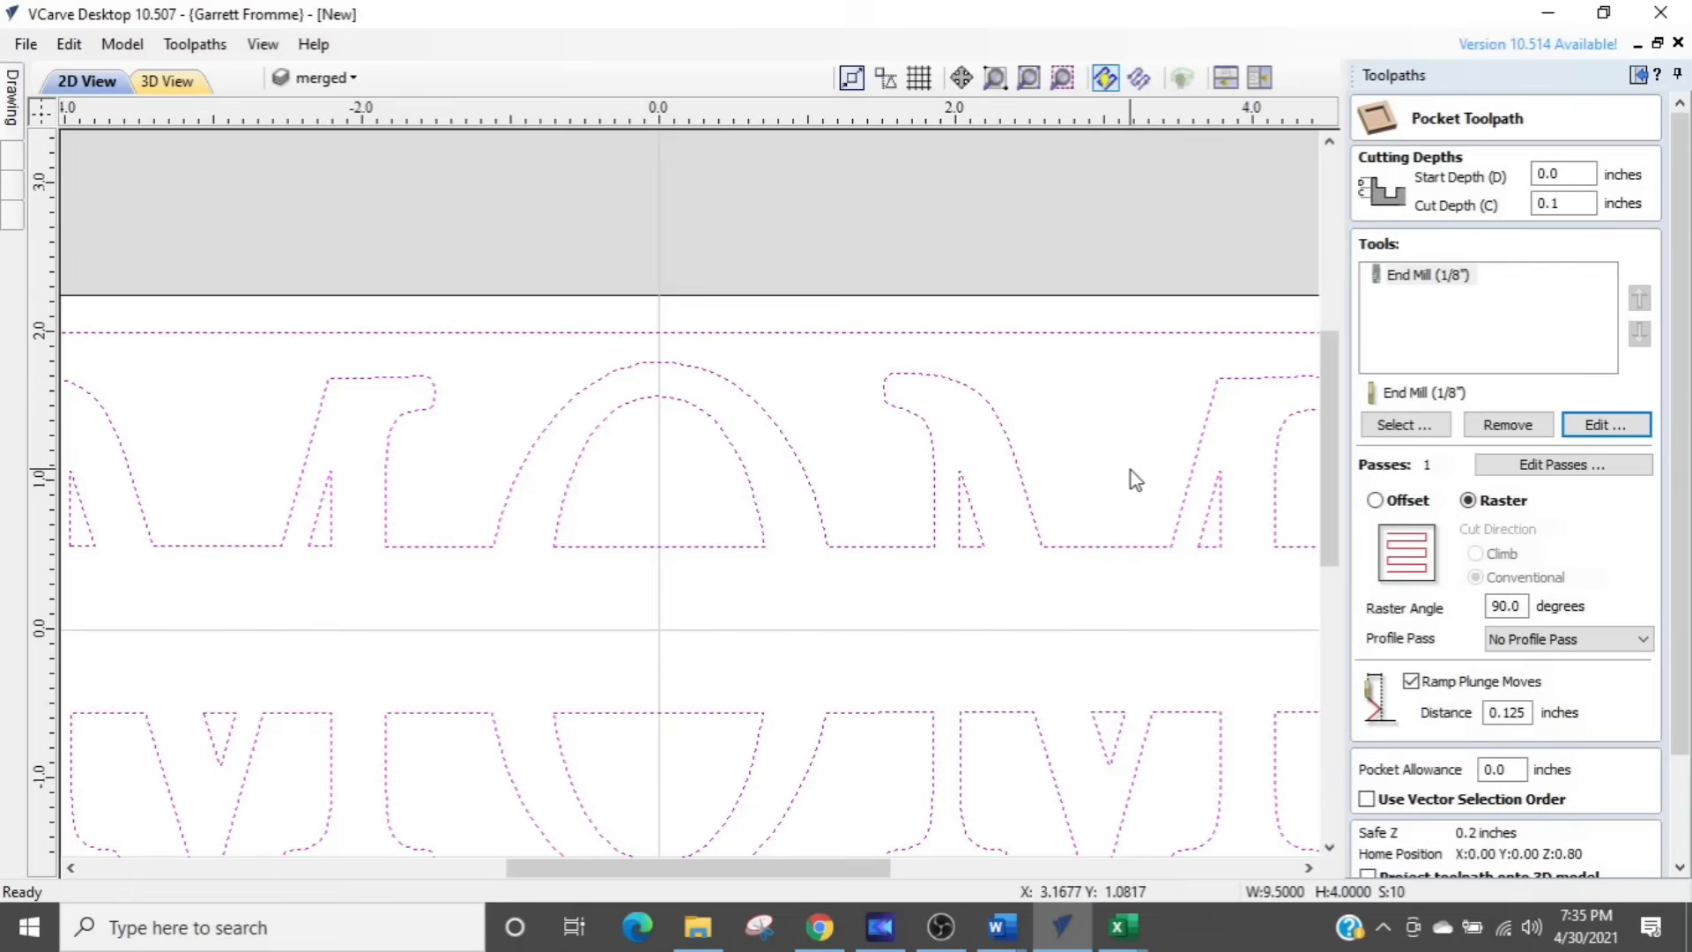
{"action": "scroll", "coordinate": [1043, 503], "scroll_direction": "down", "scroll_amount": 1}
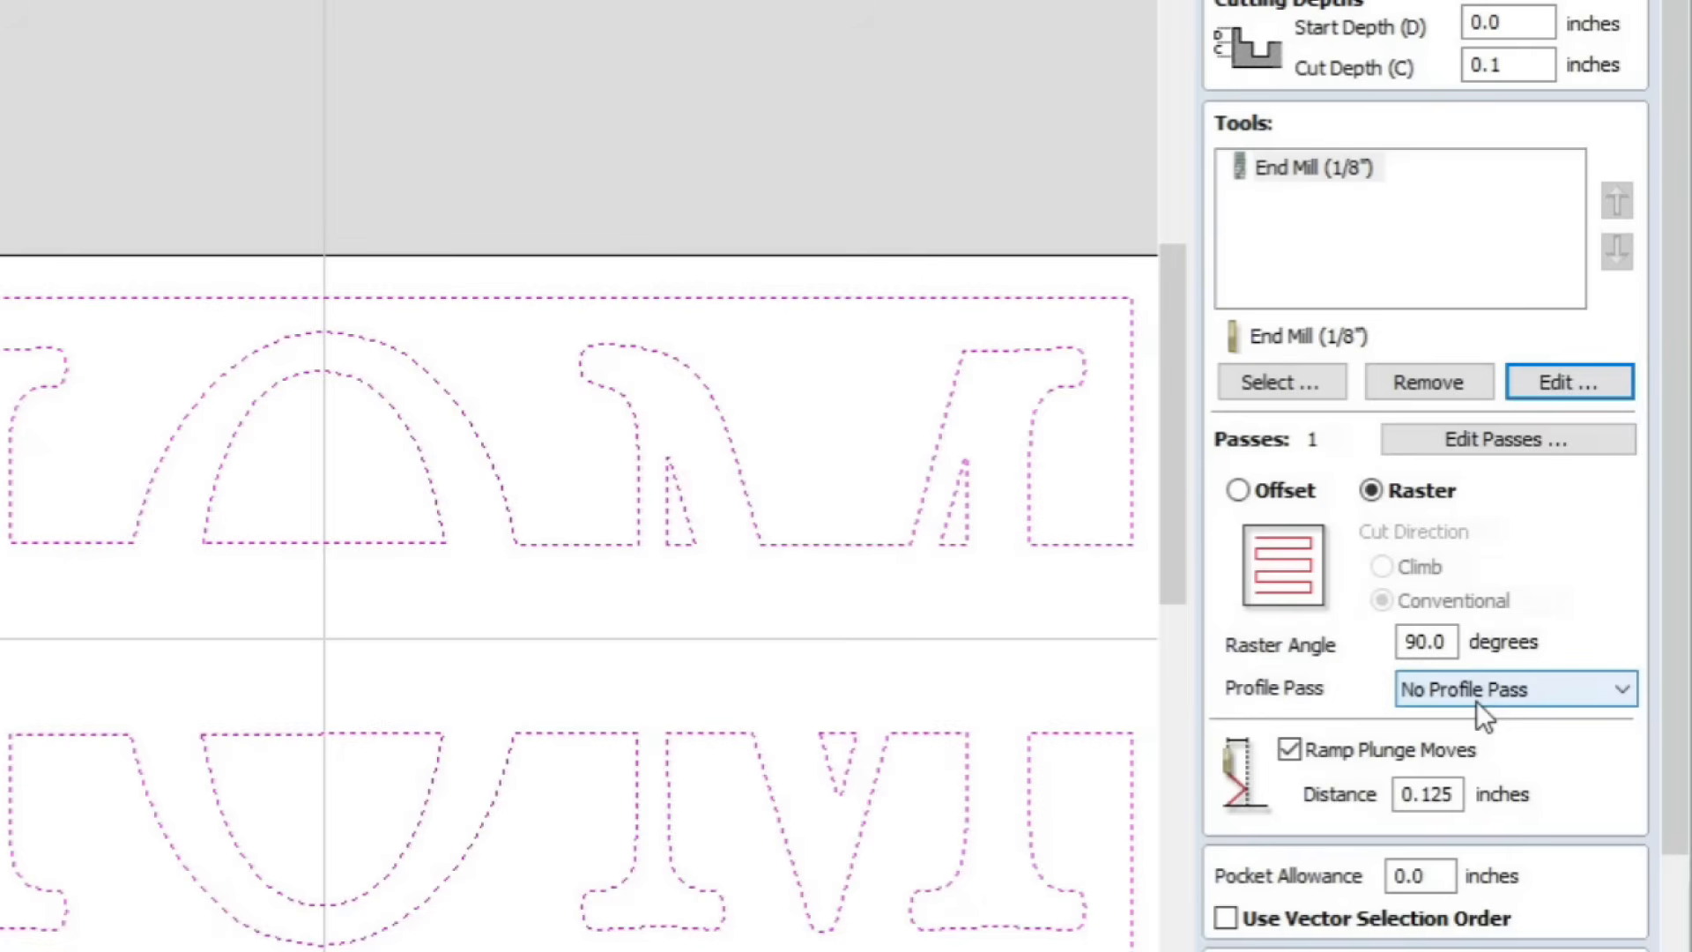
Step: Set the pocket's profile pass to Last and its raster angle to 90 degrees
{"action": "left_click", "coordinate": [1477, 701]}
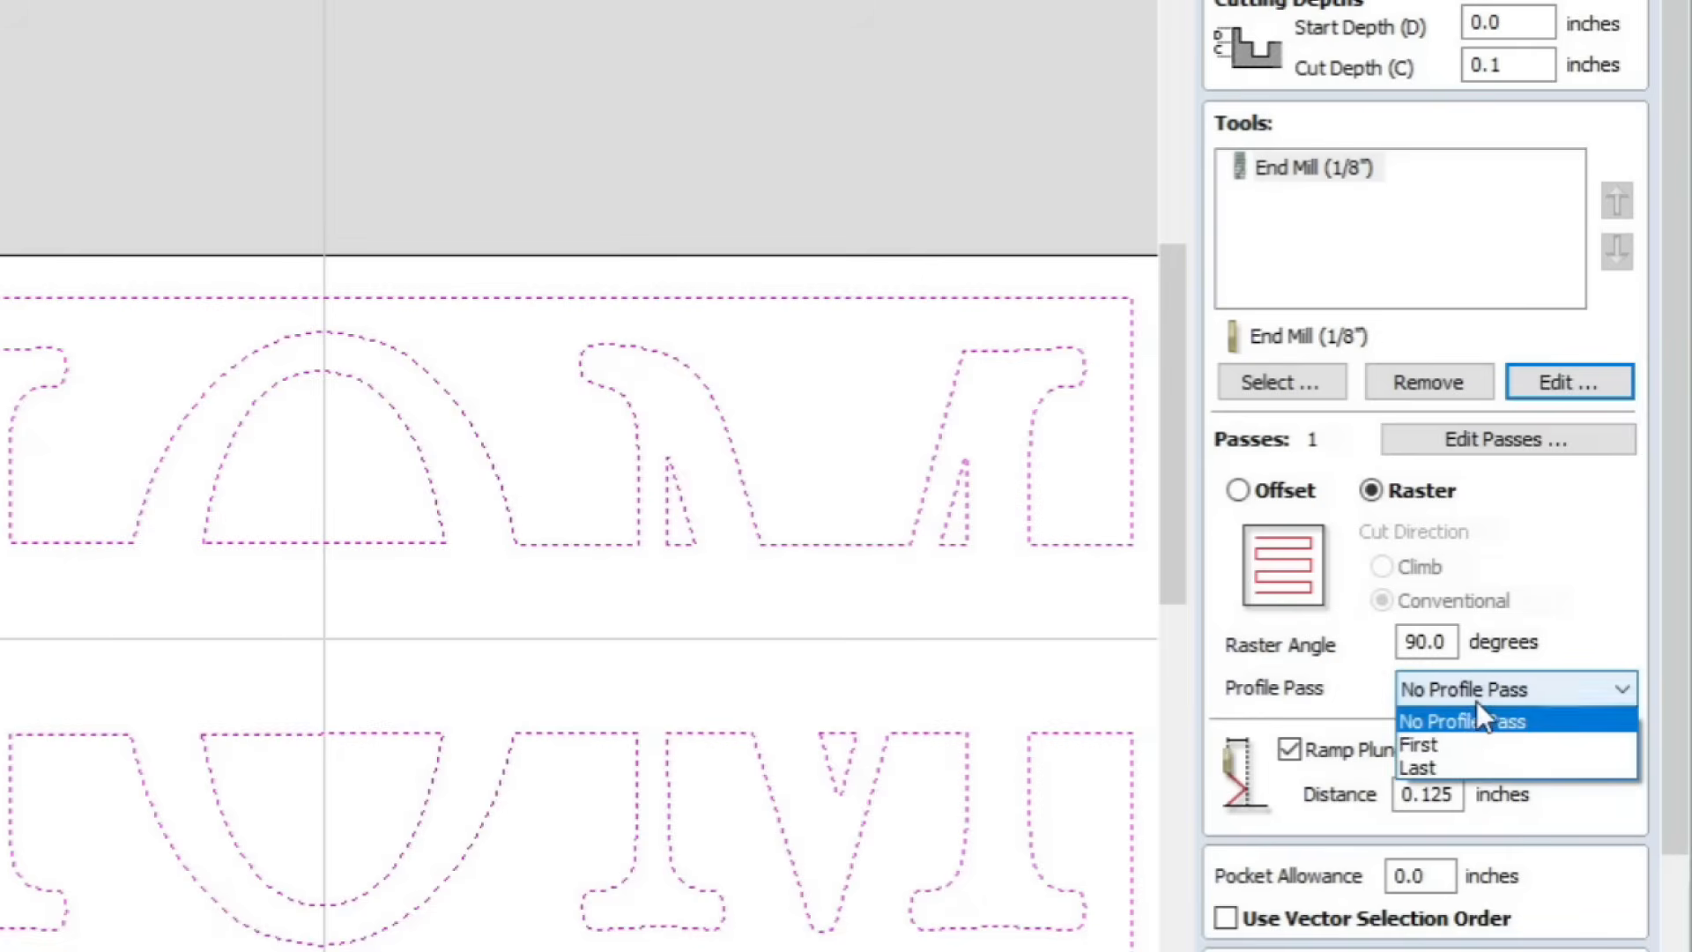
{"action": "left_click", "coordinate": [1440, 770]}
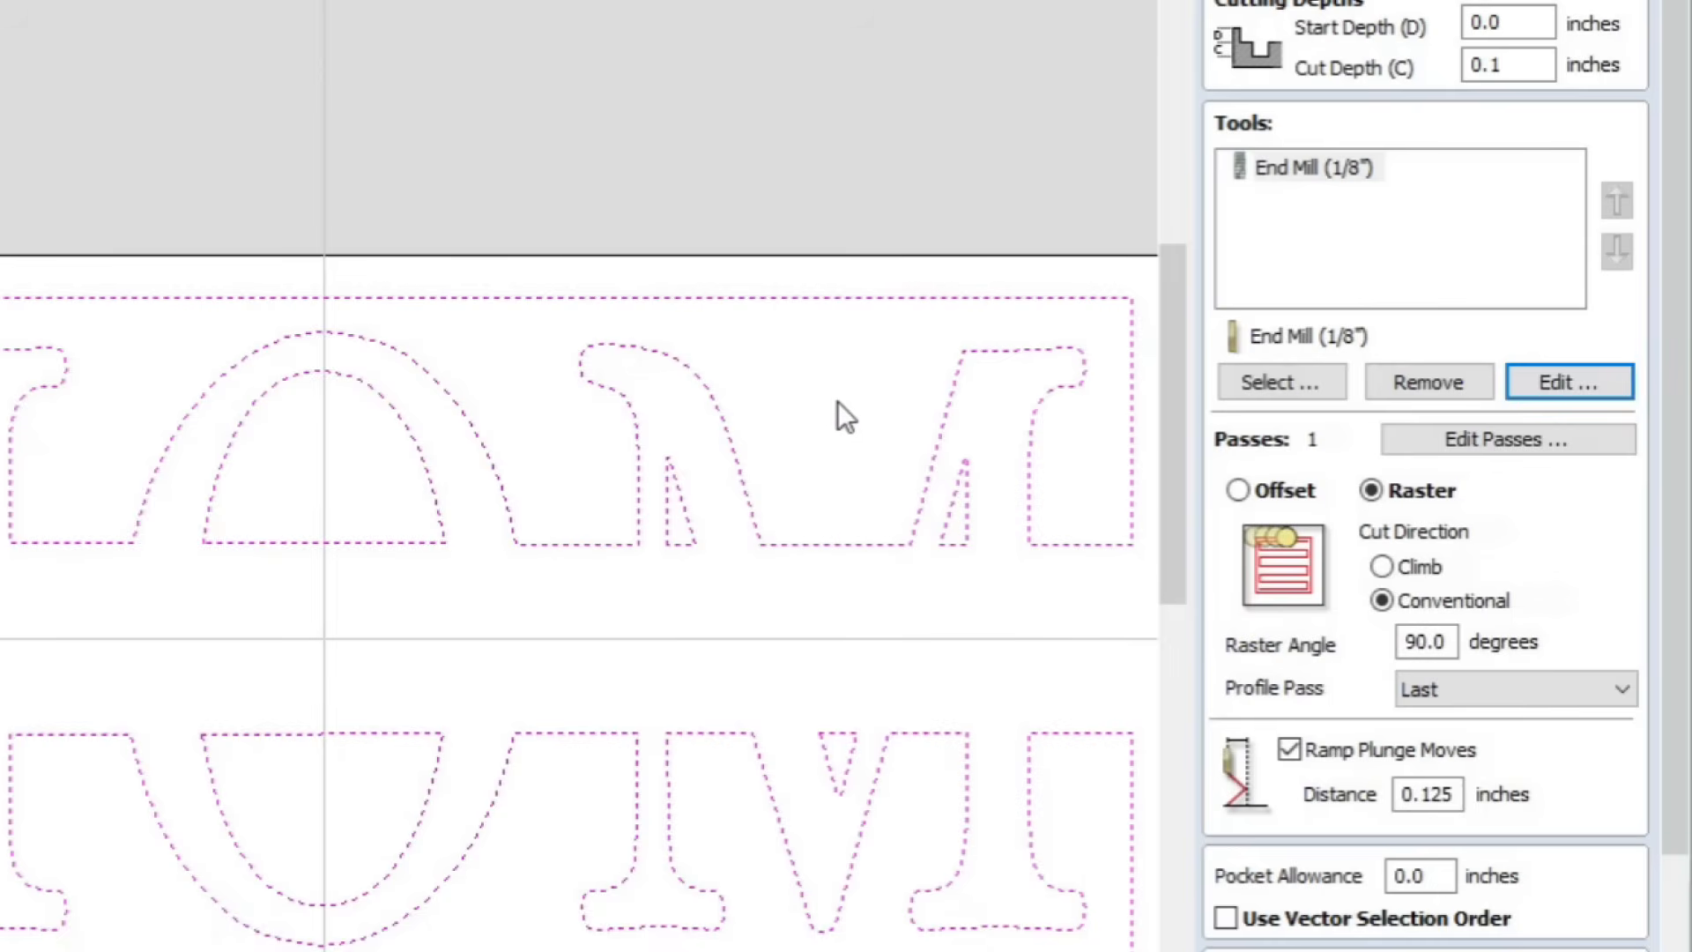
{"action": "double_click", "coordinate": [1414, 645]}
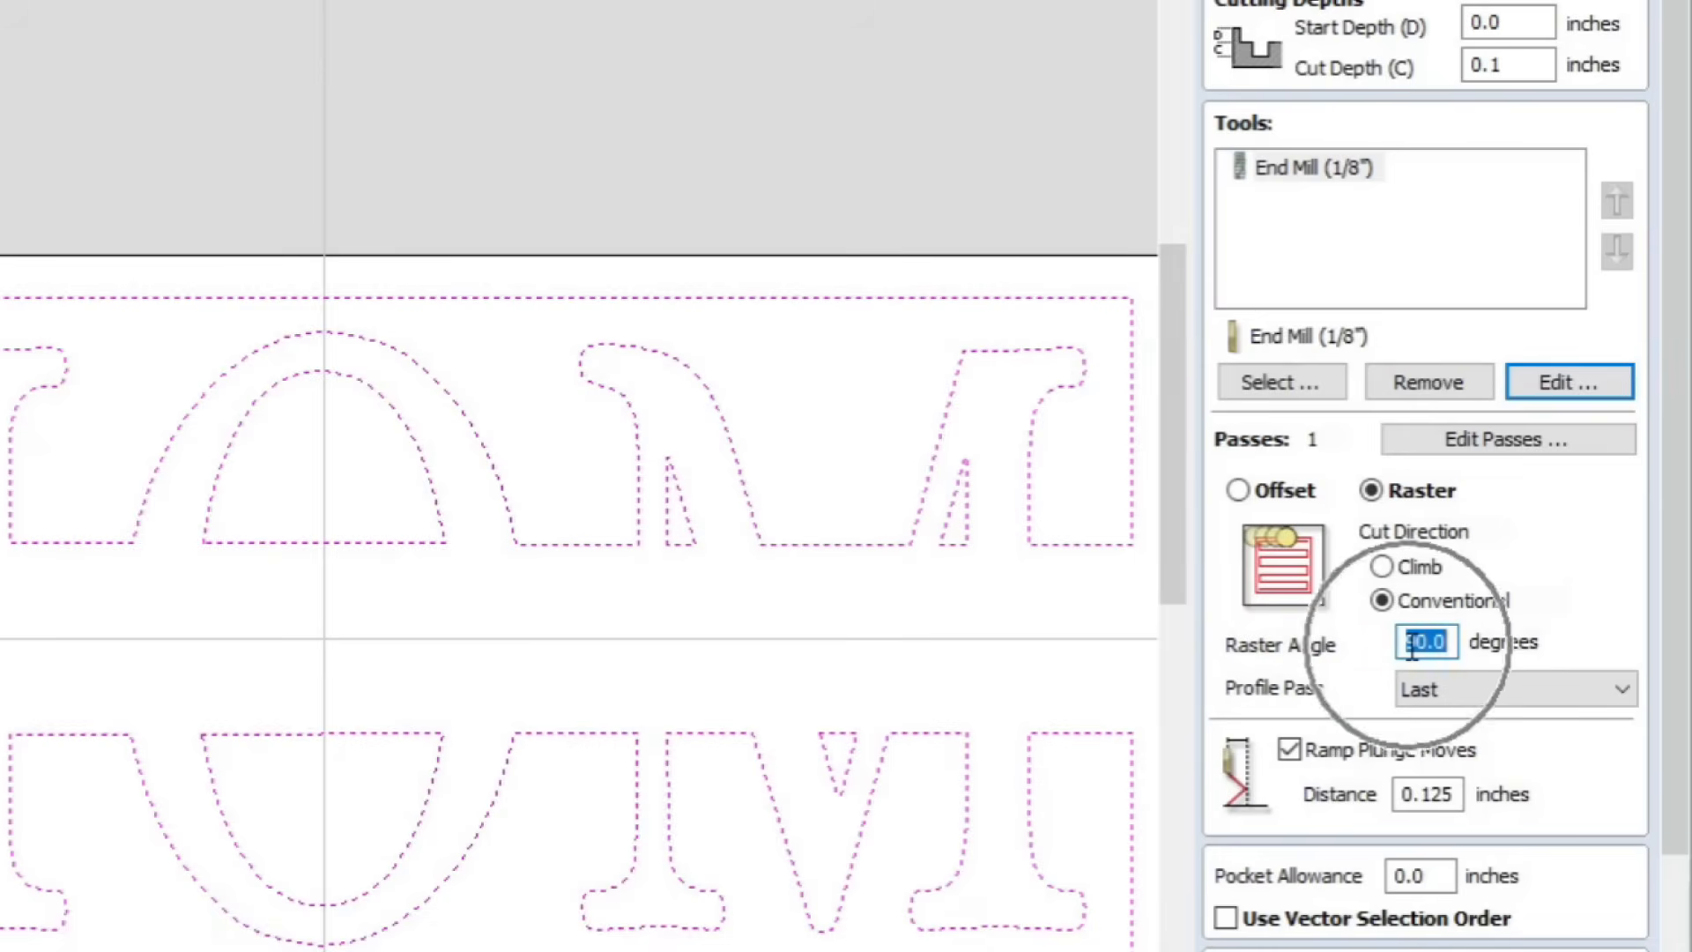
{"action": "type", "text": "90"}
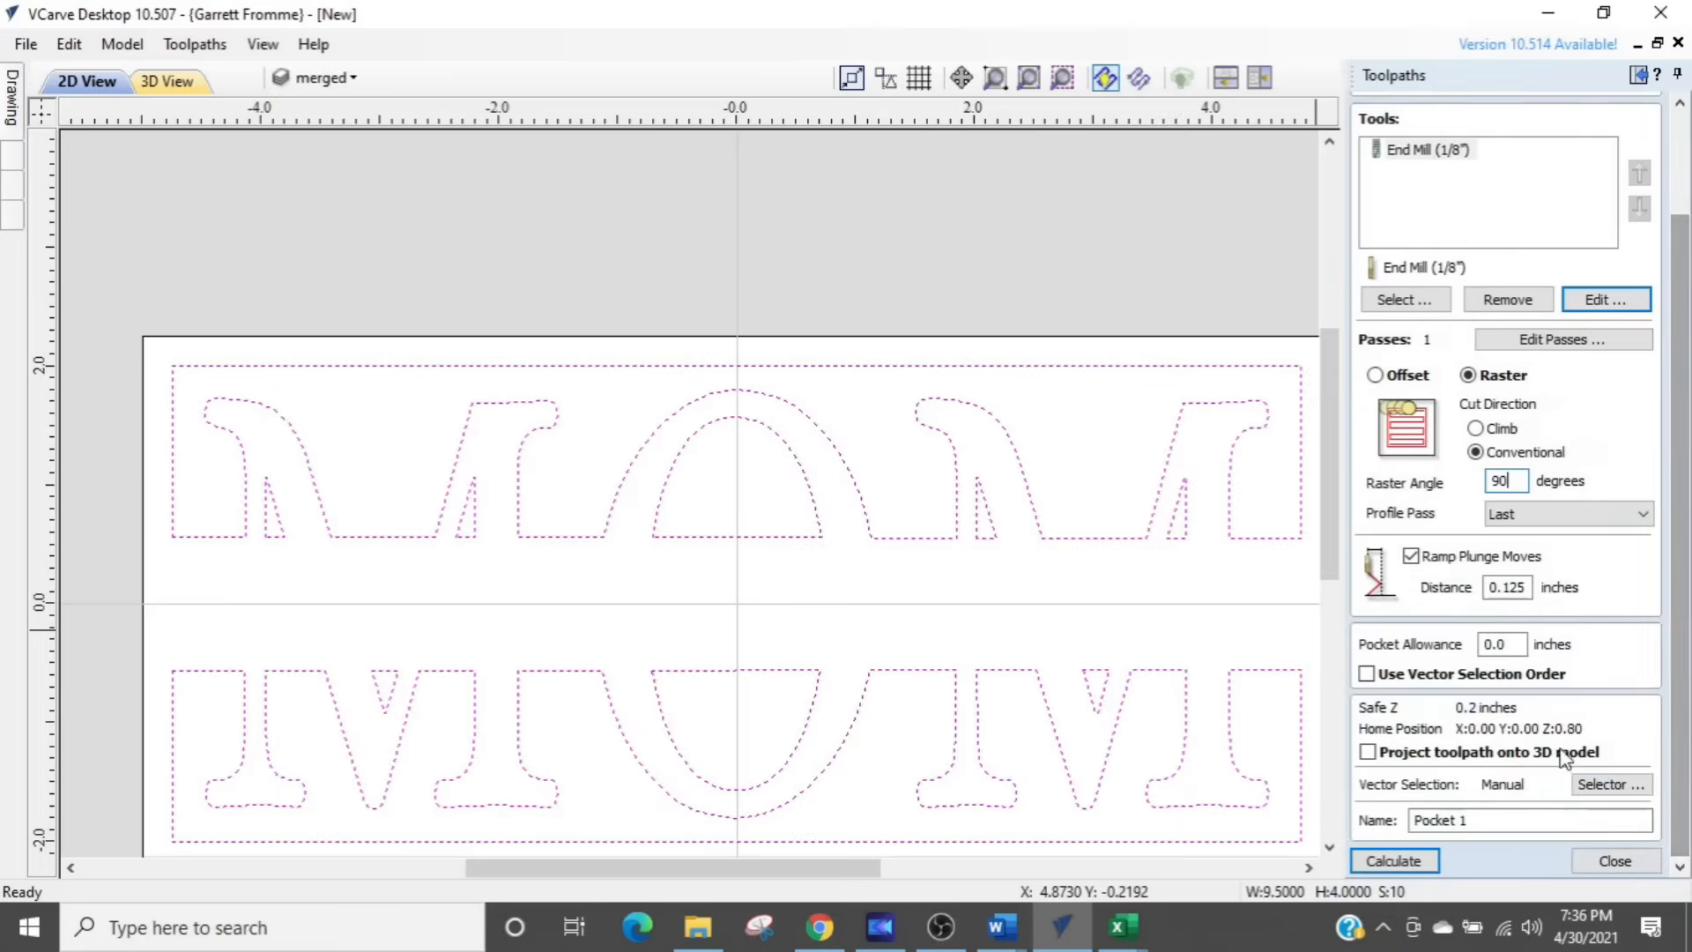
Step: Name the pocket toolpath "Mom 18em", calculate it and look closely at the raster passes around the O in the preview
{"action": "left_click_drag", "start_coordinate": [1530, 819], "coordinate": [1318, 828]}
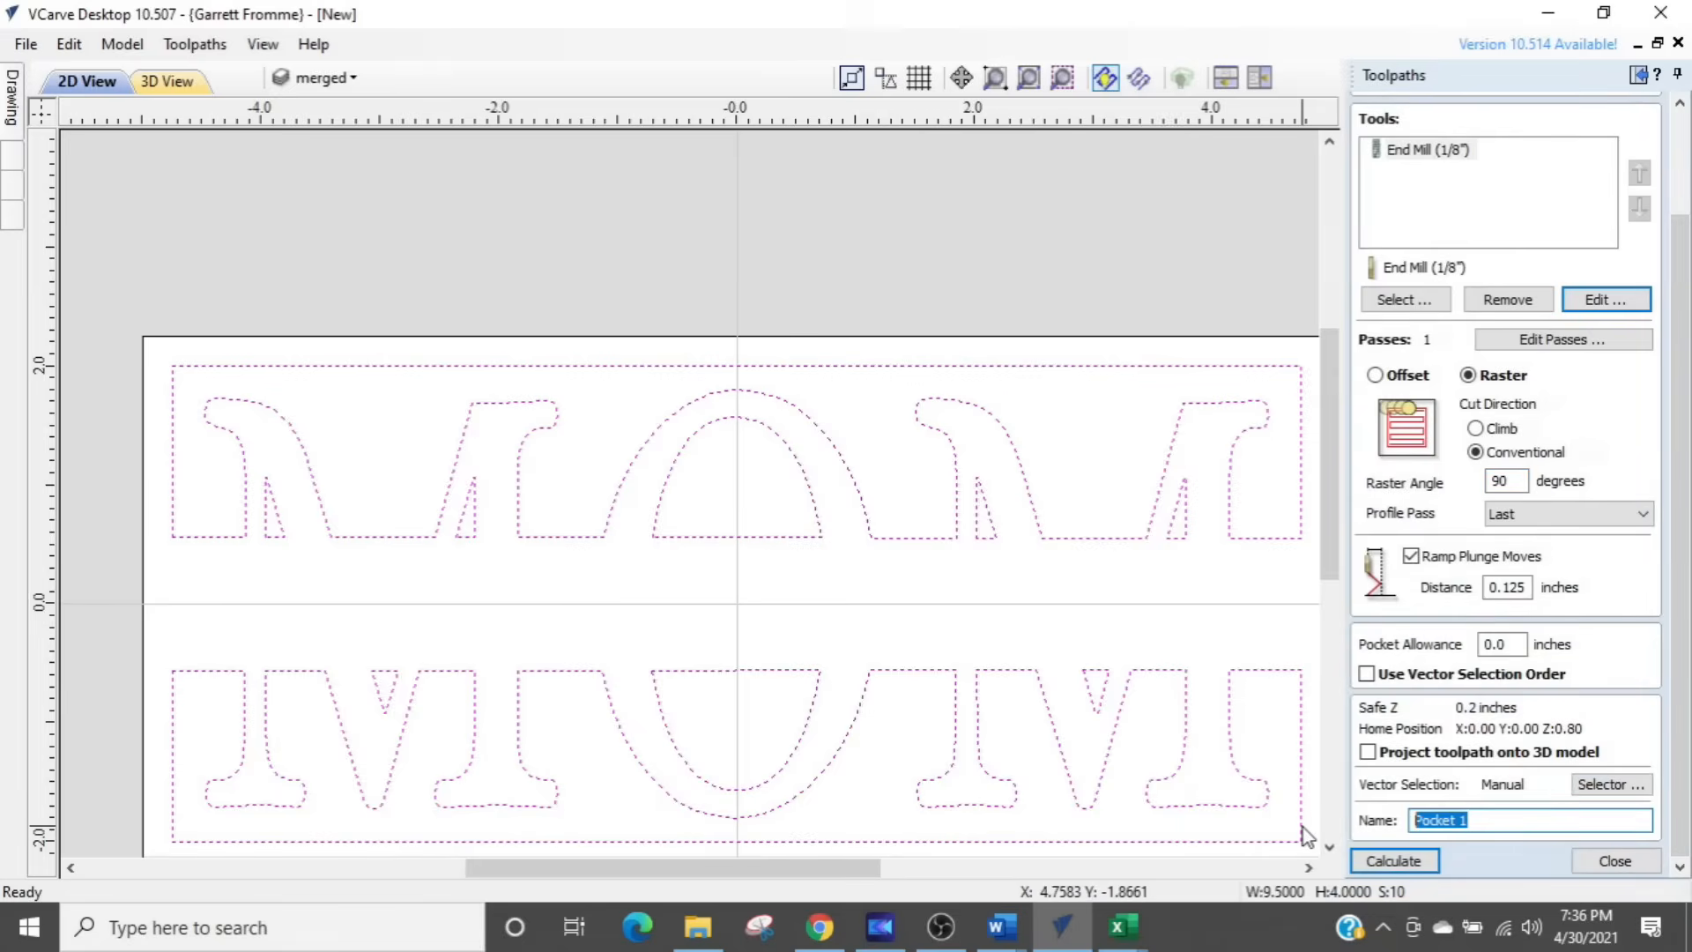
{"action": "type", "text": "Mom 18em"}
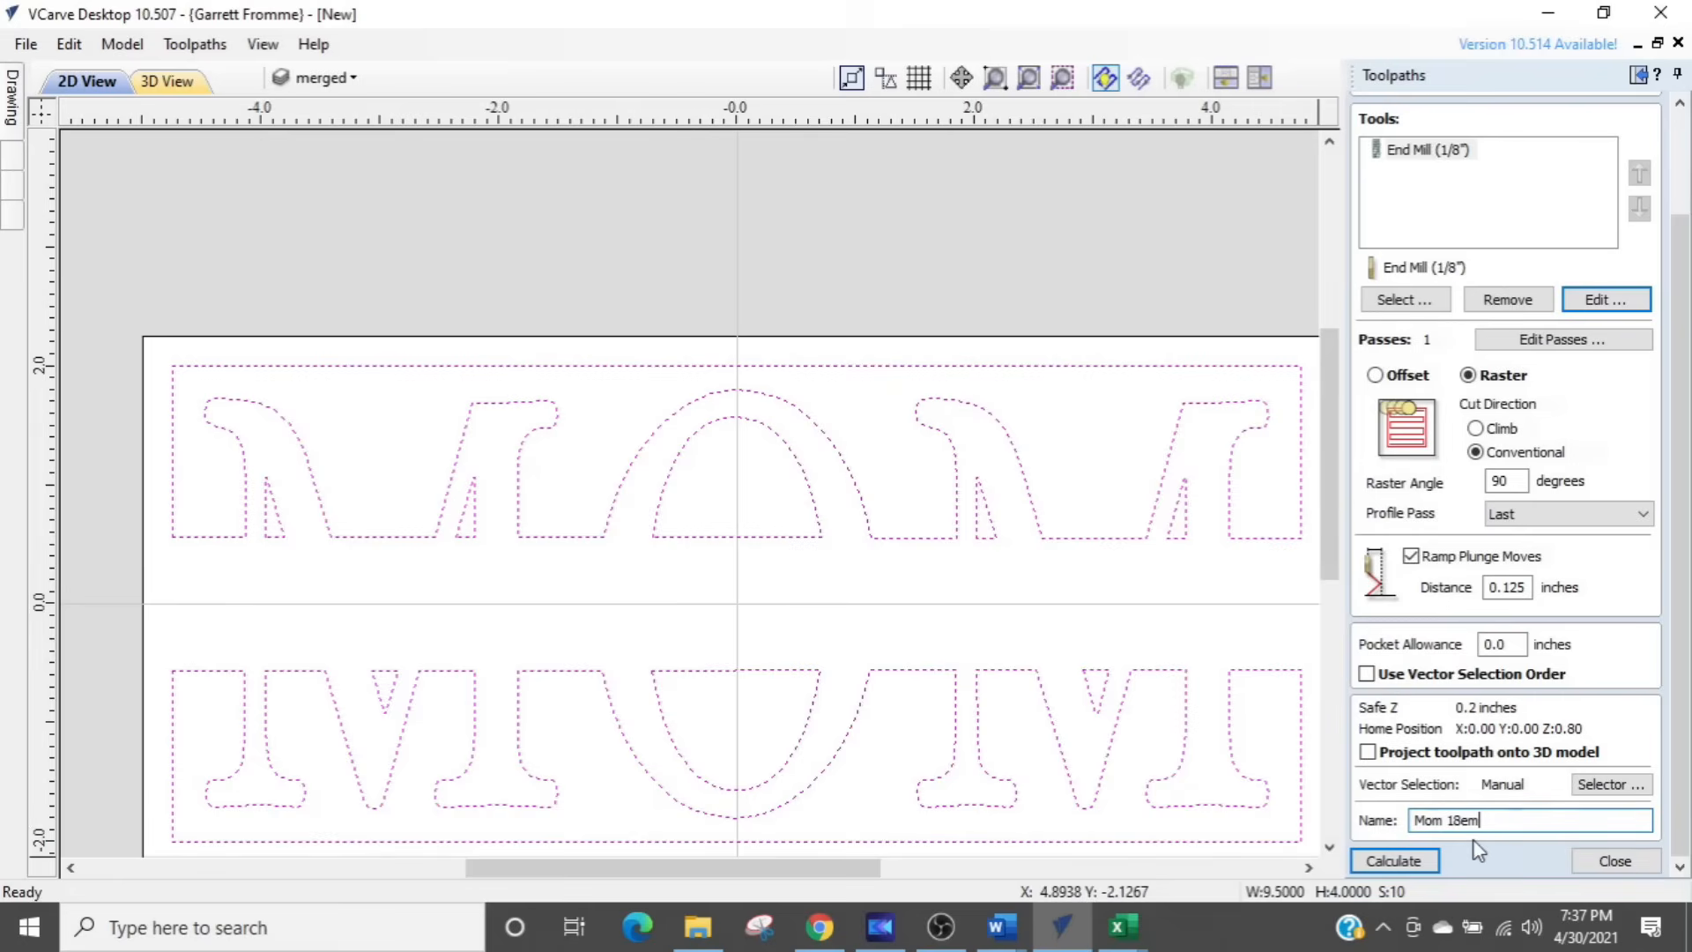
{"action": "left_click", "coordinate": [1394, 860]}
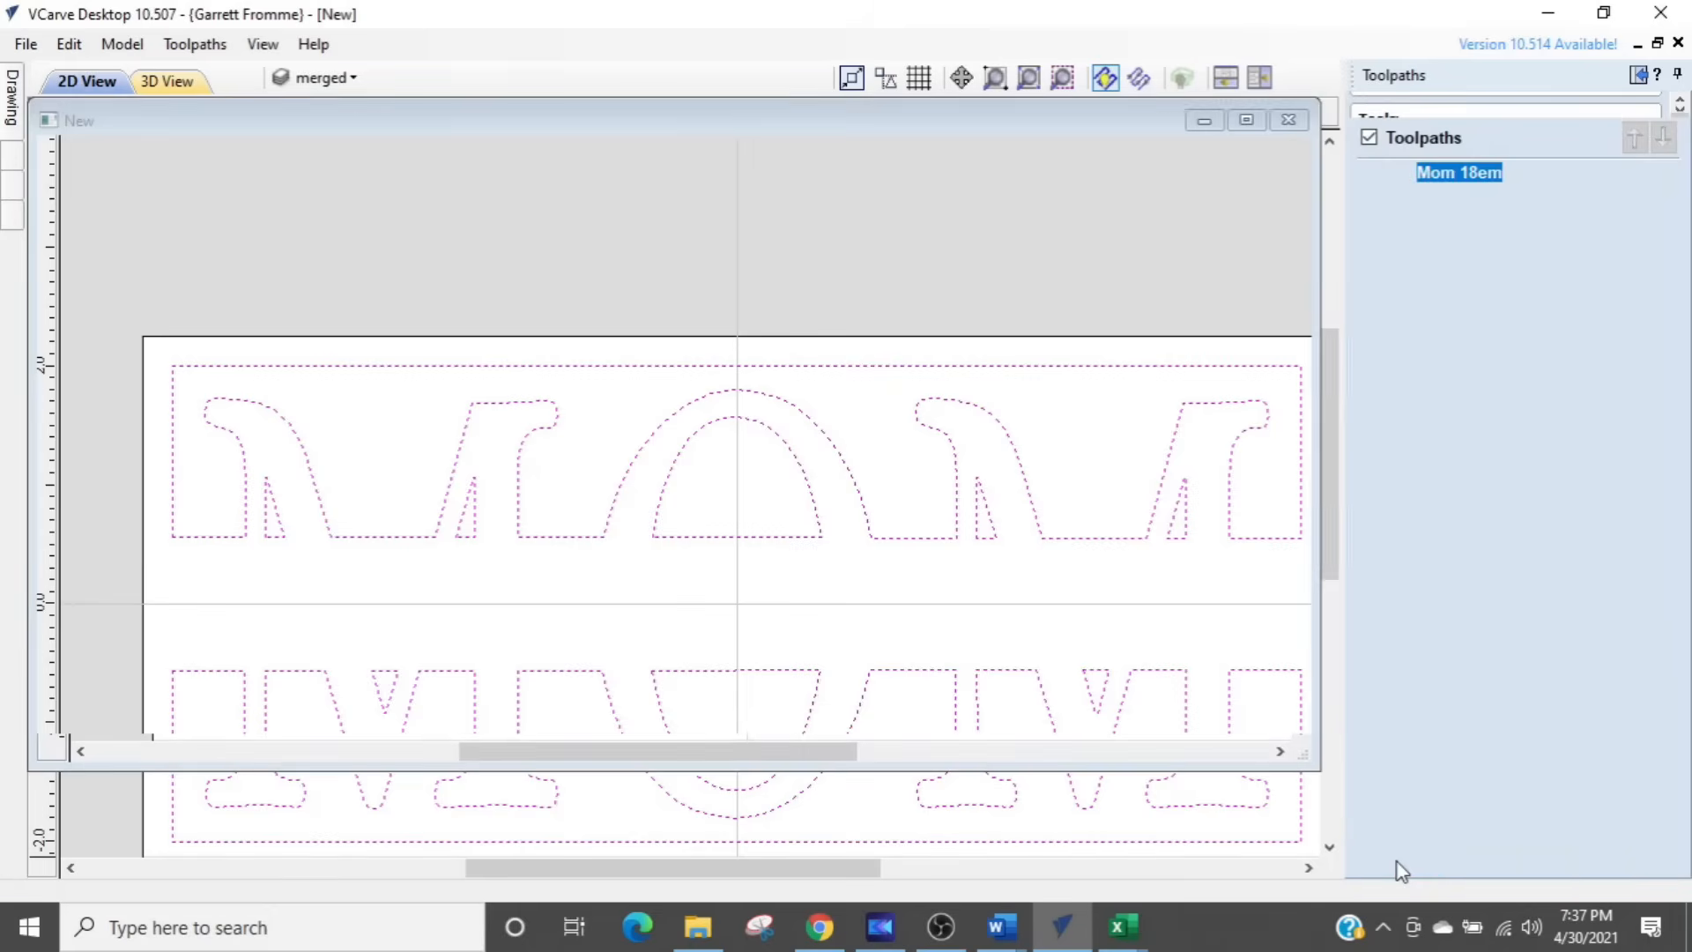
{"action": "scroll", "coordinate": [824, 423], "scroll_direction": "up", "scroll_amount": 2}
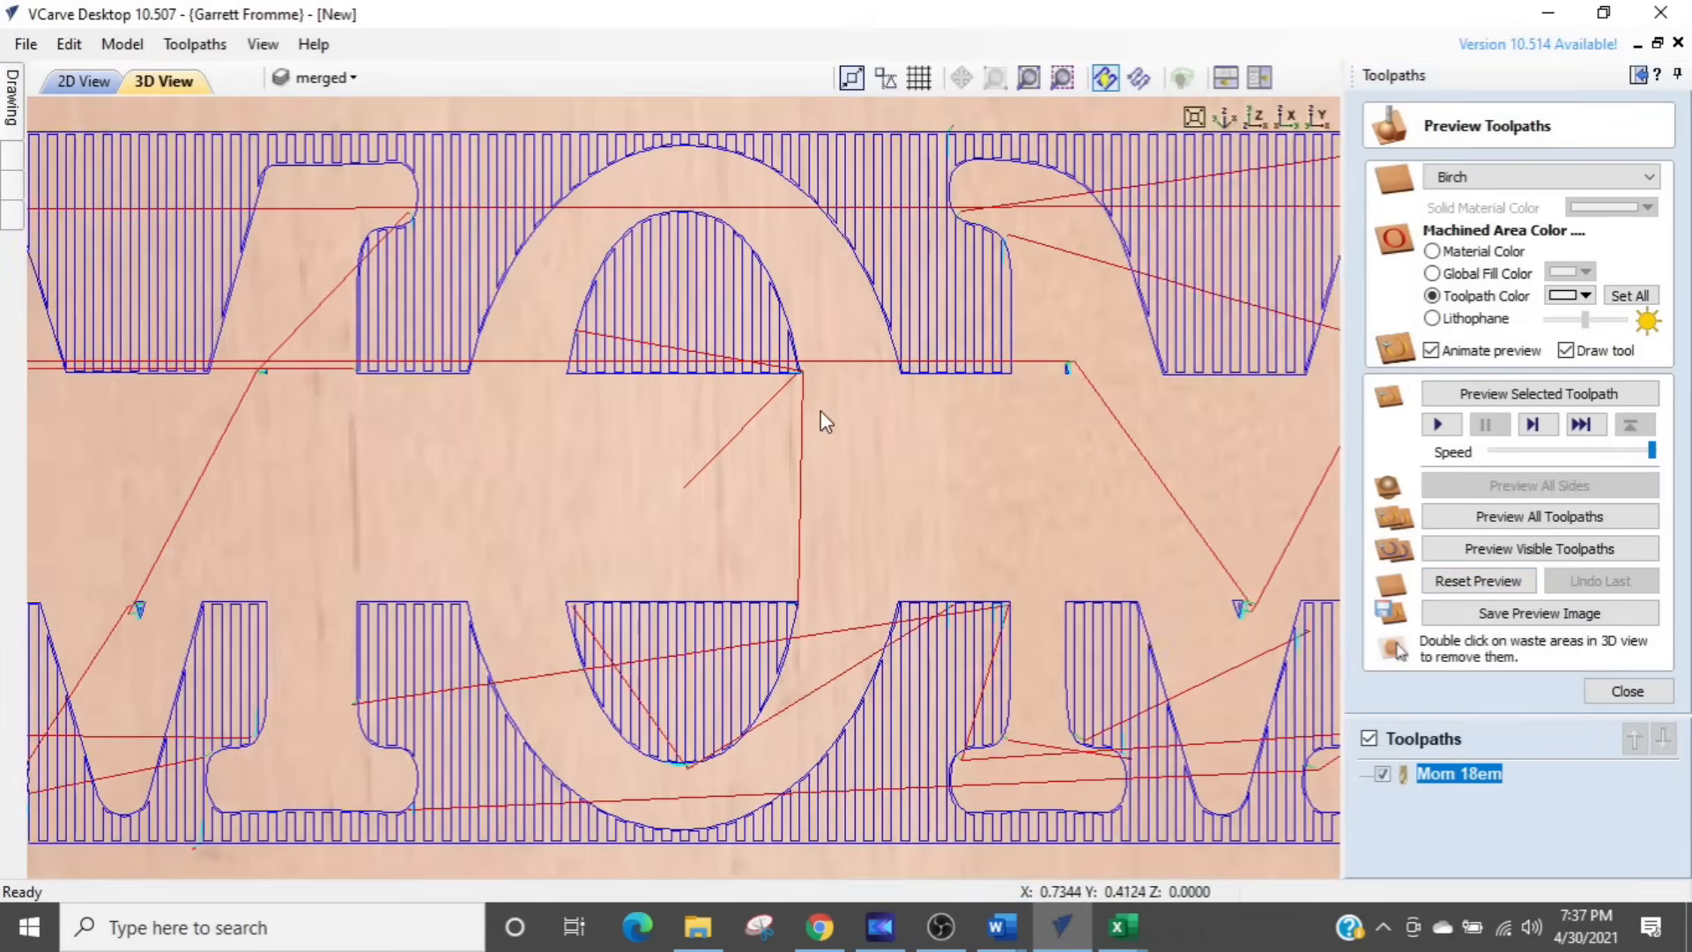
{"action": "scroll", "coordinate": [1005, 583], "scroll_direction": "up", "scroll_amount": 4}
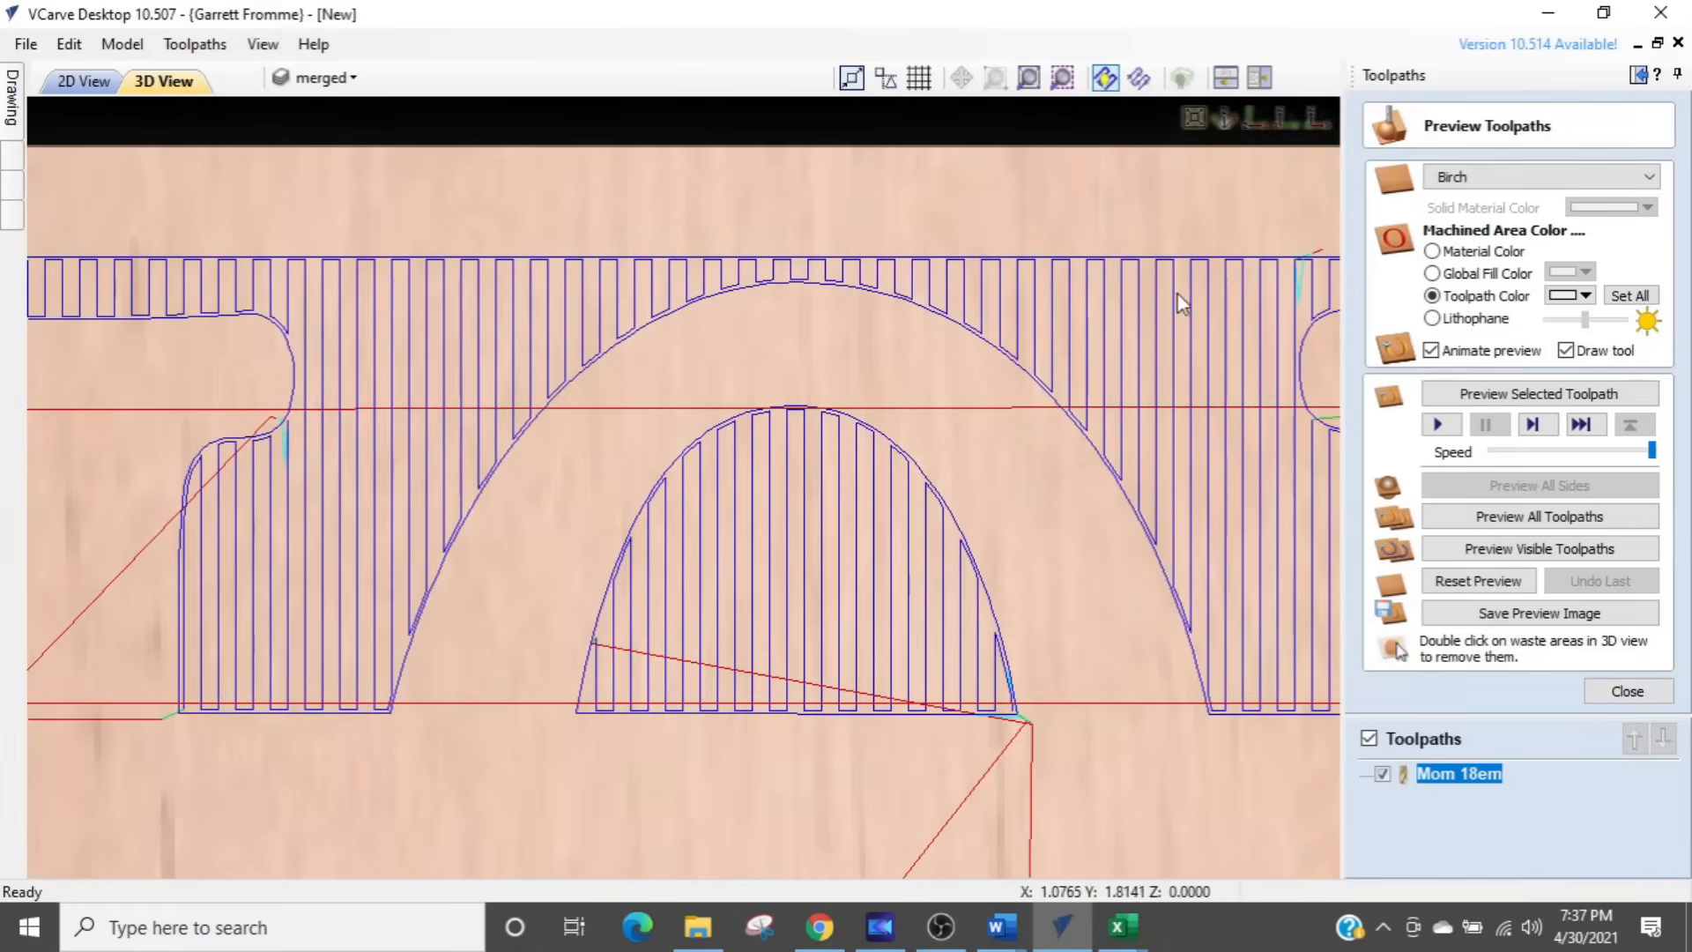
{"action": "scroll", "coordinate": [1112, 430], "scroll_direction": "up", "scroll_amount": 3}
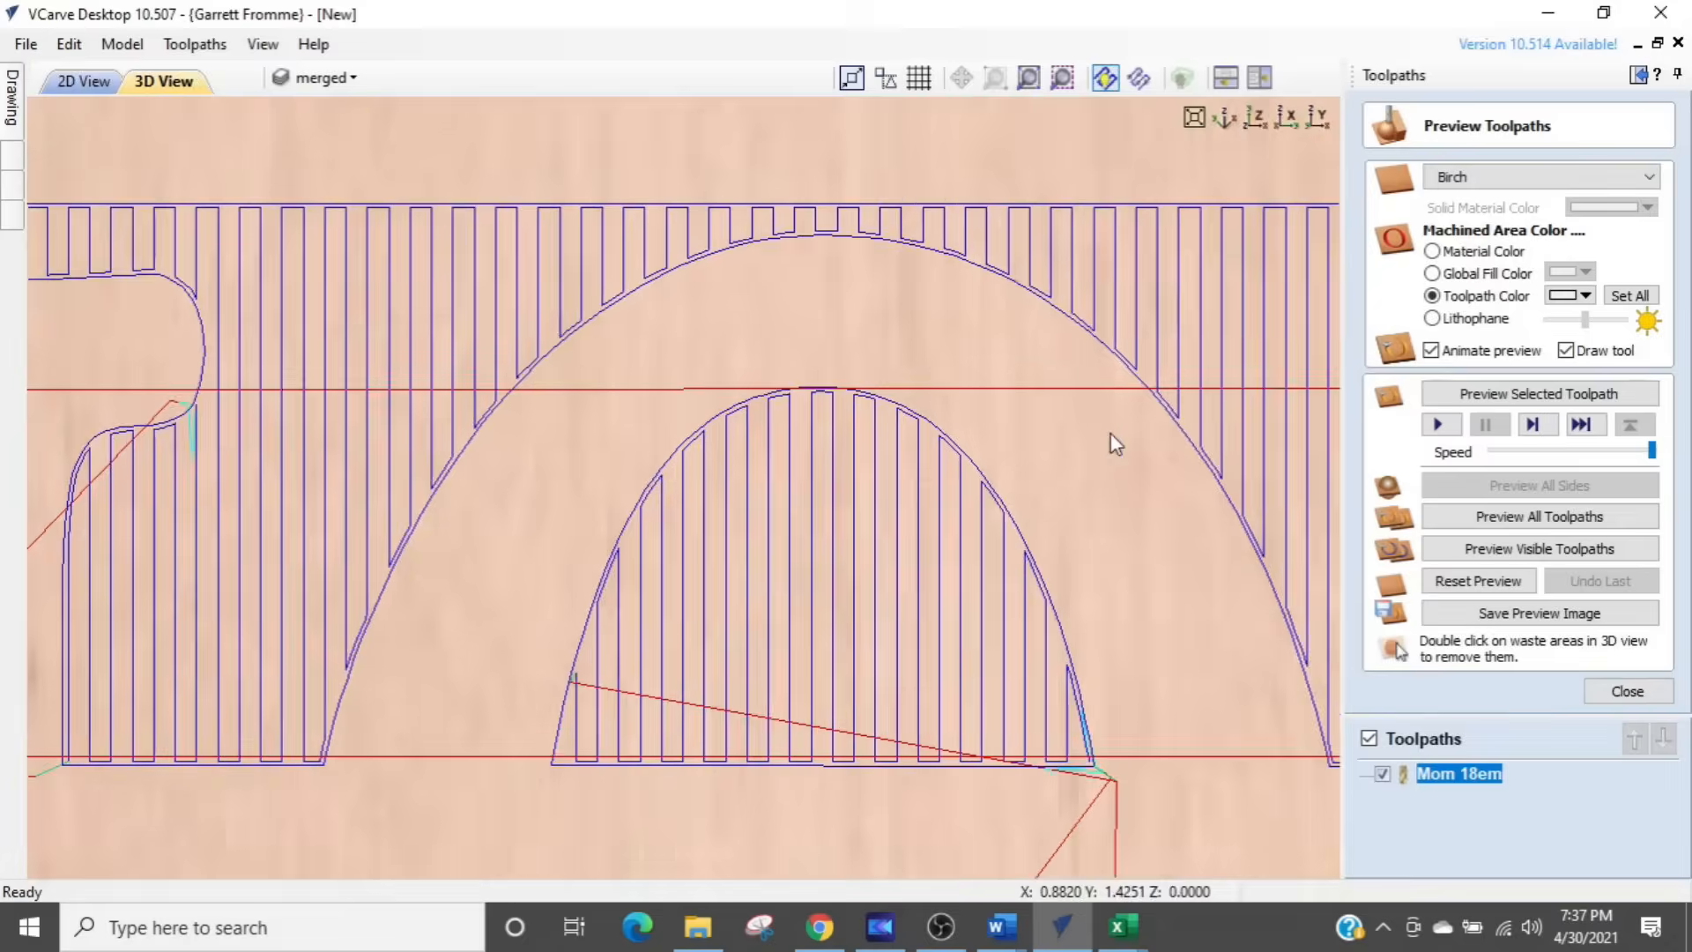
Step: Inspect the Mom 18em raster passes around the O and across the whole board
{"action": "scroll", "coordinate": [776, 653], "scroll_direction": "up", "scroll_amount": 3}
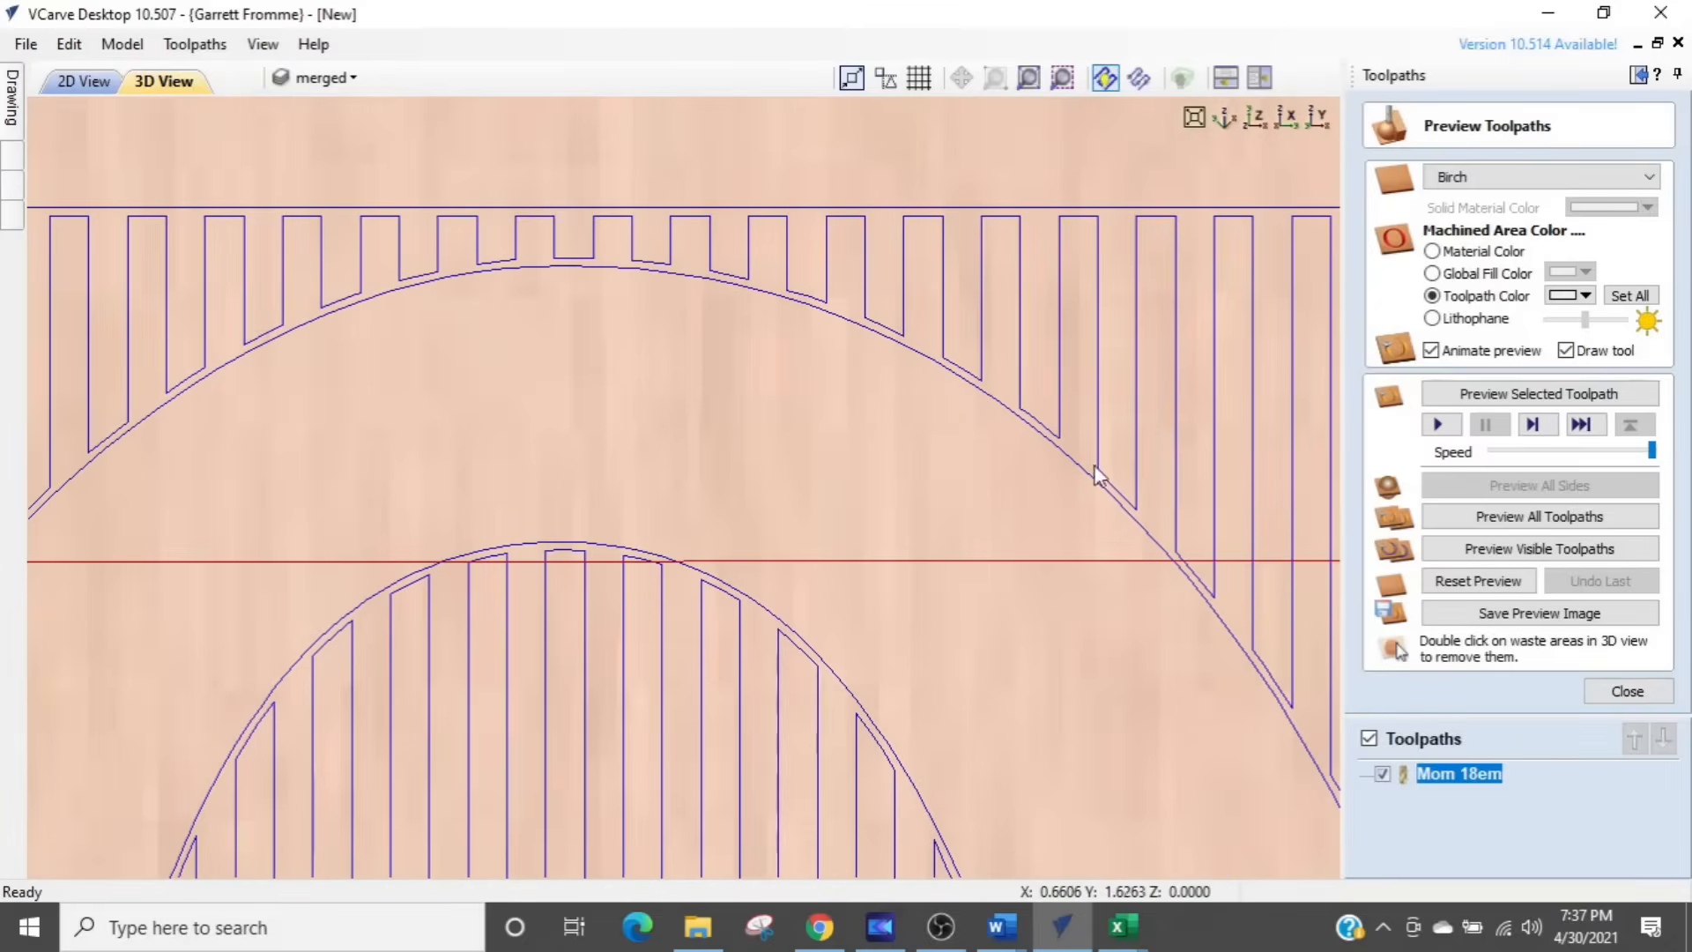
{"action": "scroll", "coordinate": [1079, 465], "scroll_direction": "up", "scroll_amount": 2}
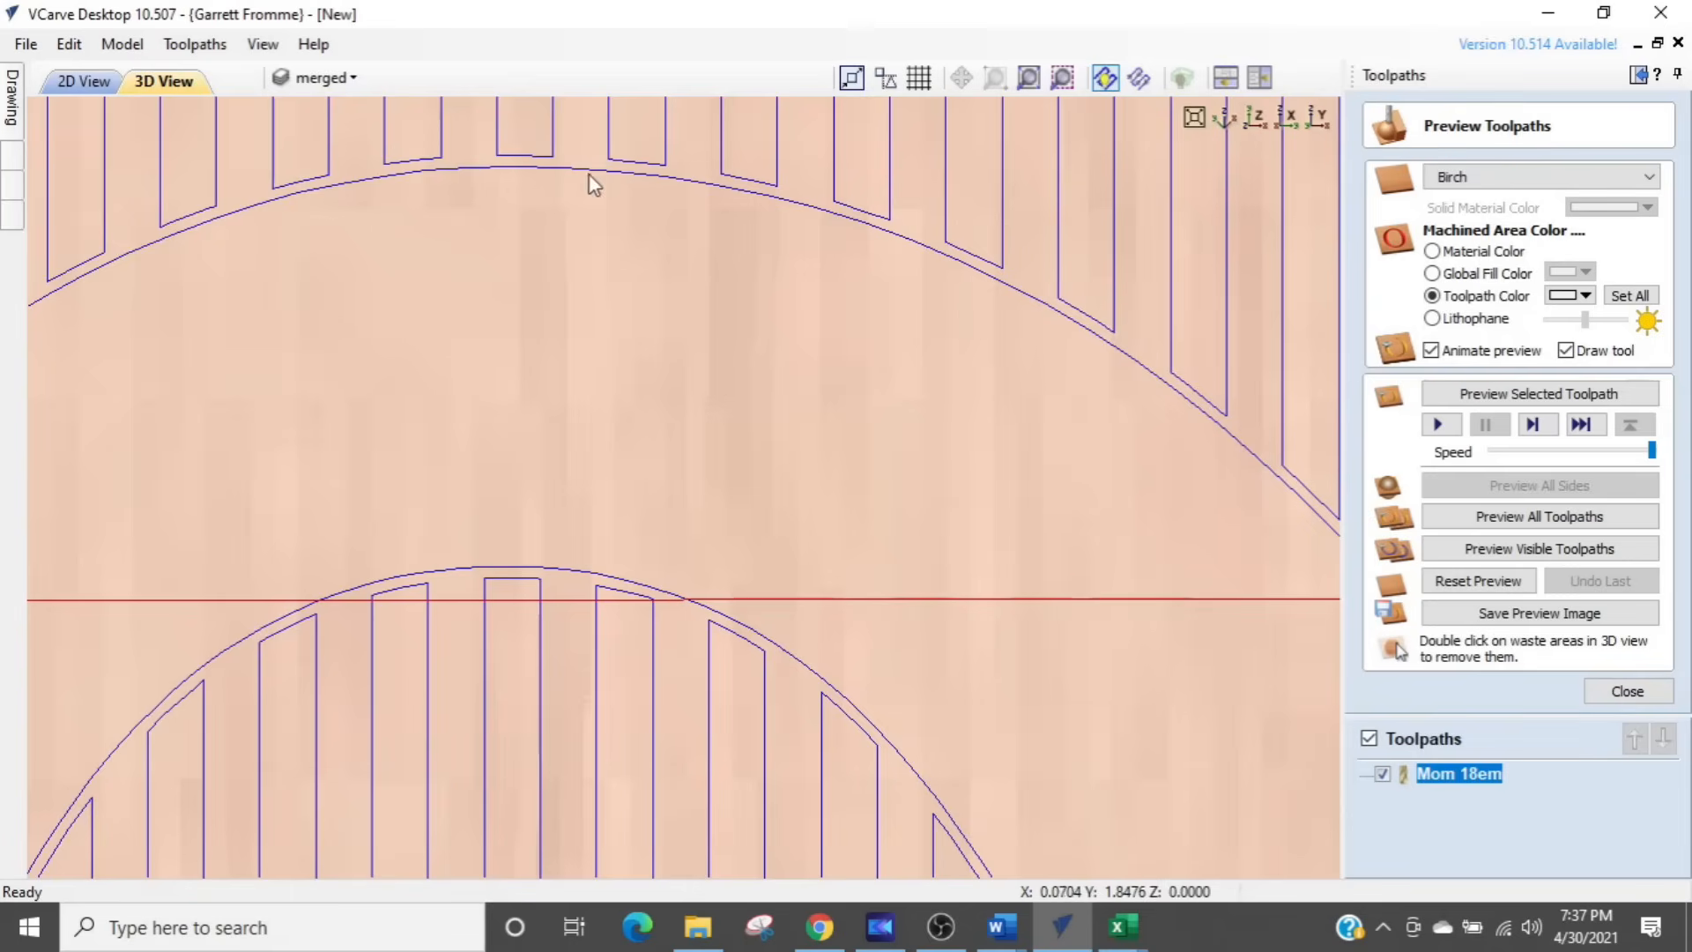
{"action": "left_click_drag", "start_coordinate": [225, 321], "coordinate": [821, 569]}
{"action": "scroll", "coordinate": [926, 641], "scroll_direction": "down", "scroll_amount": 5}
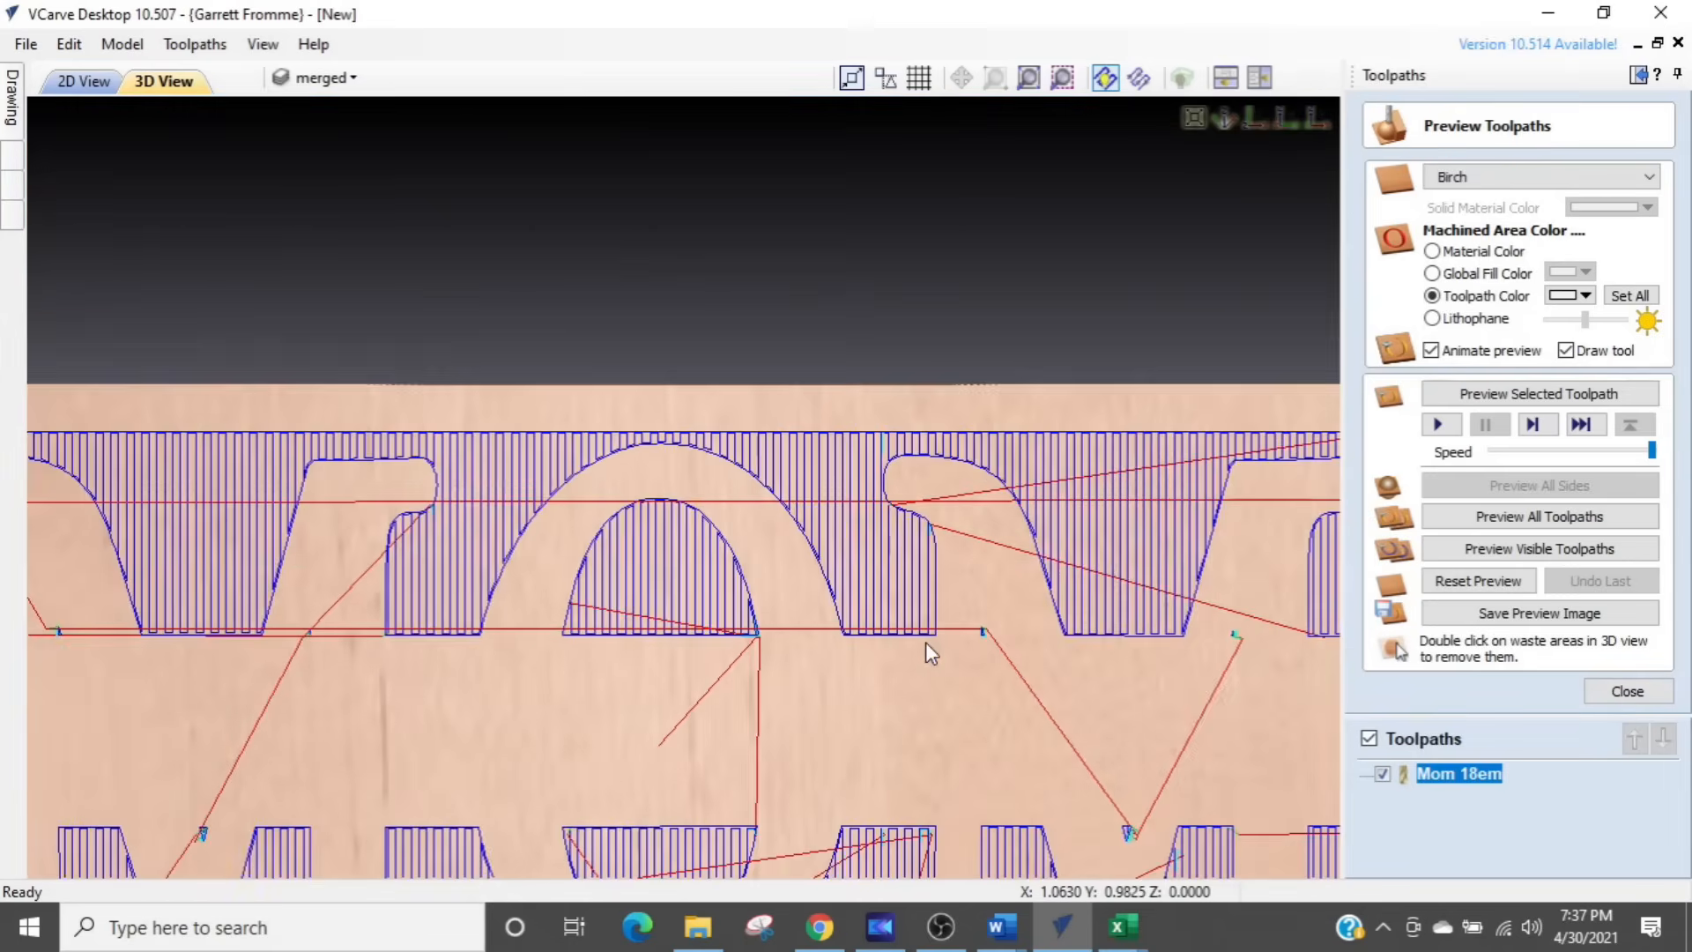
{"action": "middle_click_drag", "start_coordinate": [966, 550], "coordinate": [972, 543]}
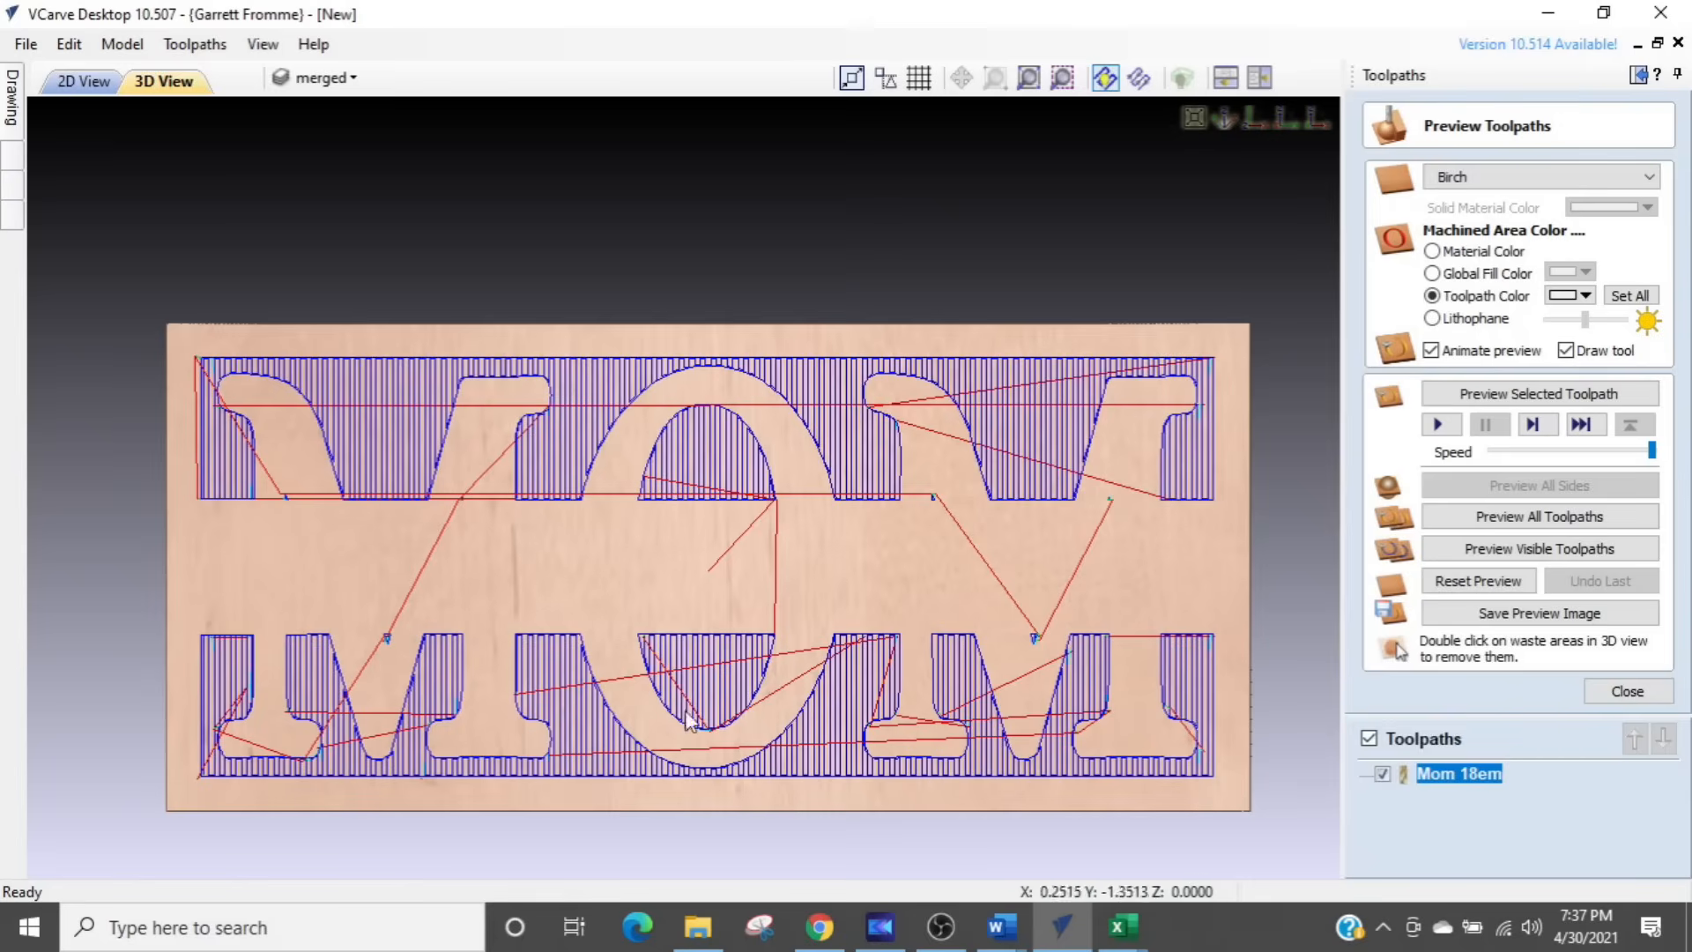
{"action": "left_click", "coordinate": [202, 637]}
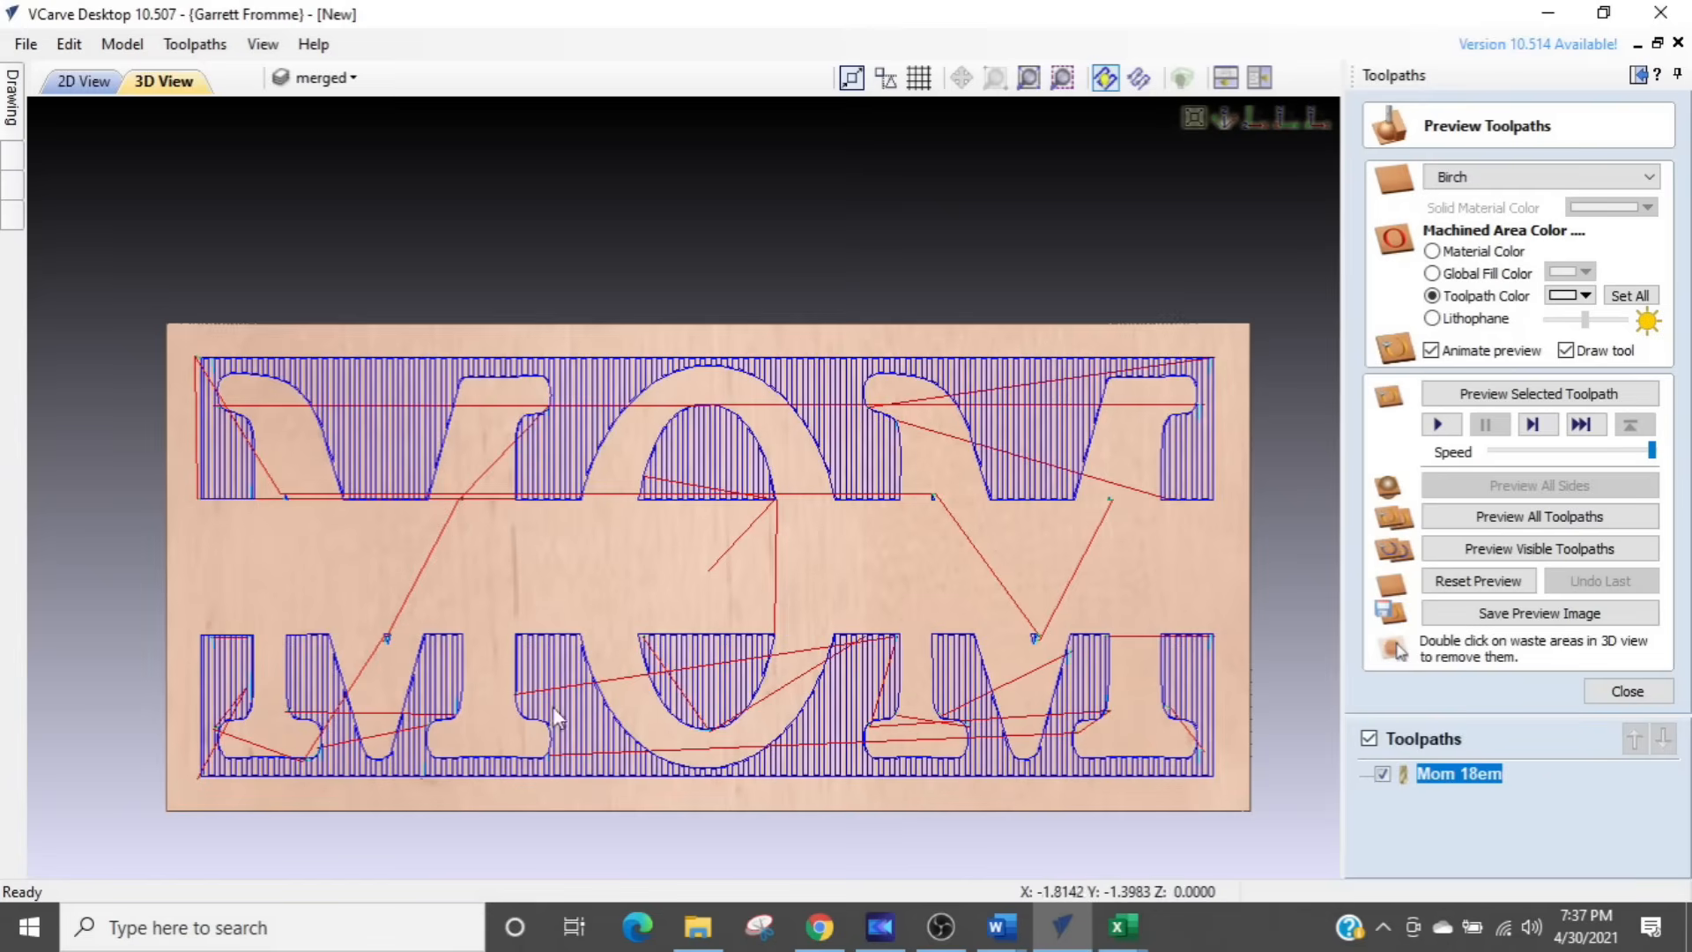
Step: Review the Mom 18em pocket toolpath's settings and its vector selection filters, leaving them as they are
{"action": "double_click", "coordinate": [1401, 780]}
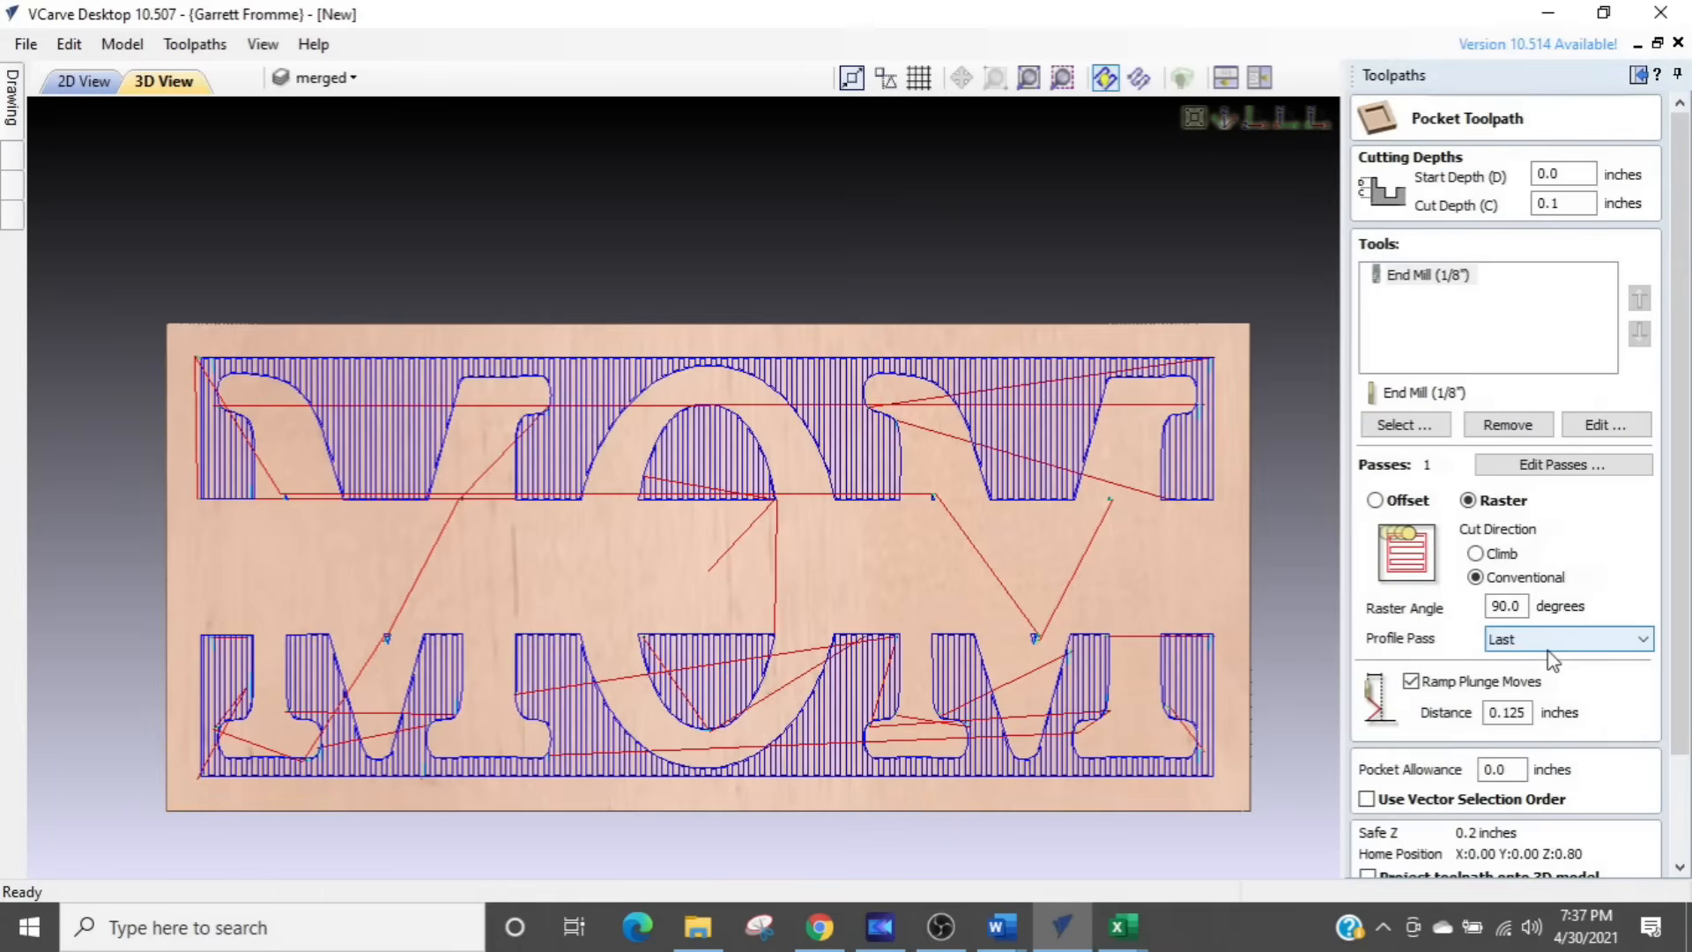
{"action": "scroll", "coordinate": [1572, 701], "scroll_direction": "down", "scroll_amount": 2}
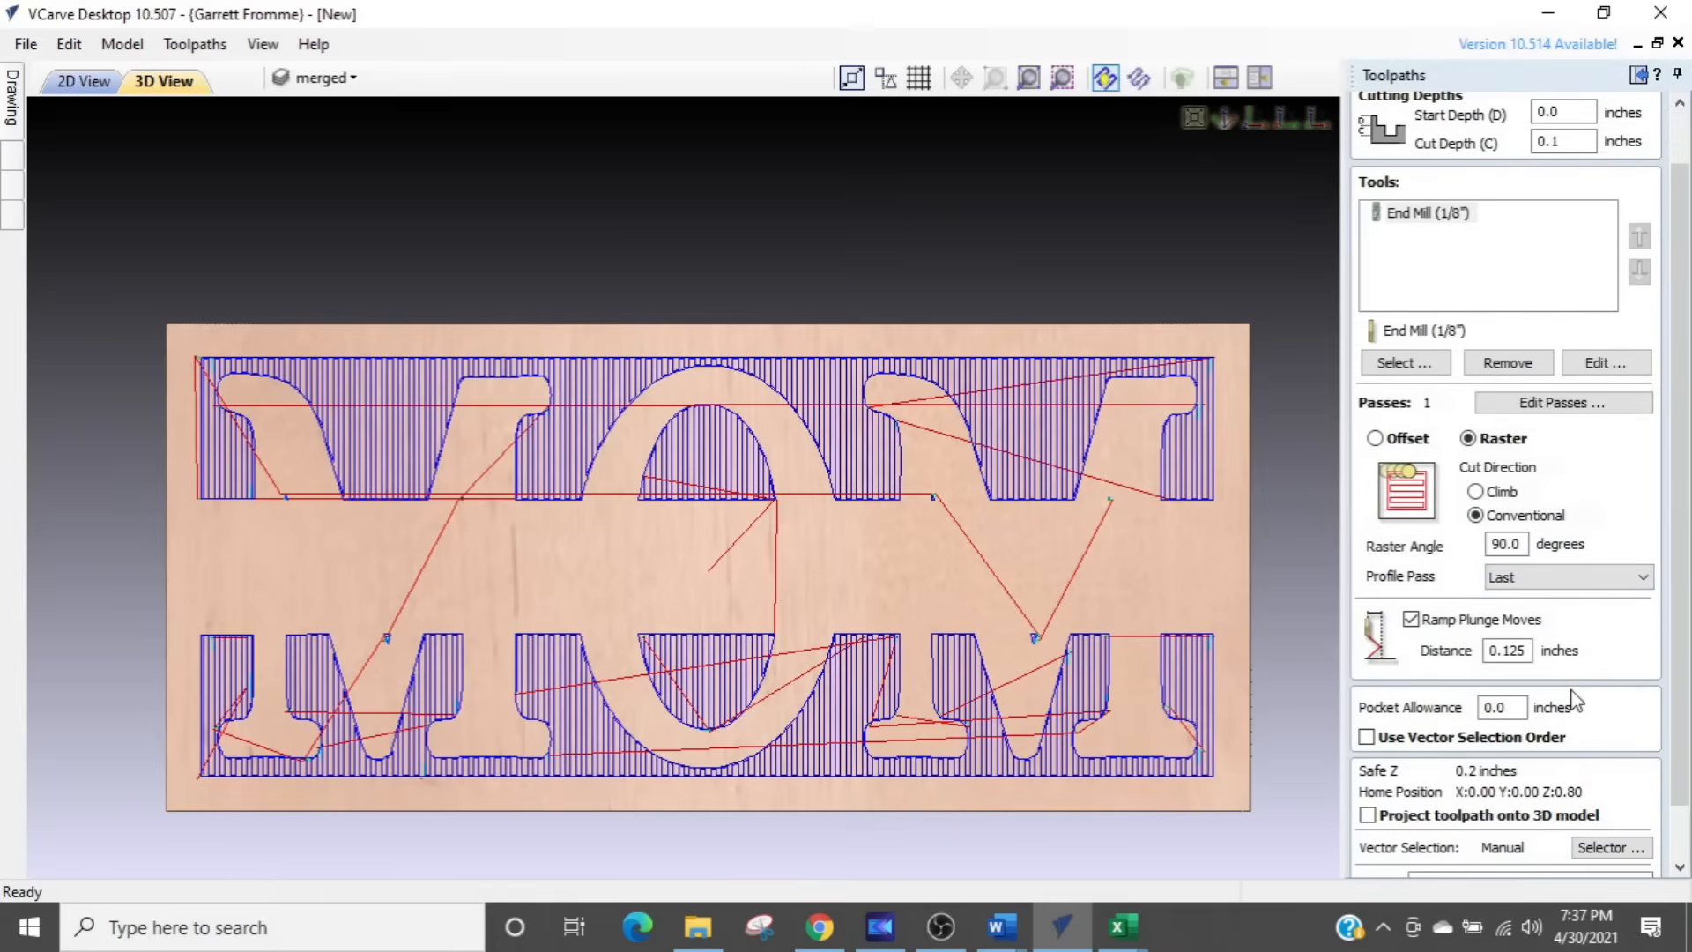
{"action": "scroll", "coordinate": [1573, 701], "scroll_direction": "down", "scroll_amount": 2}
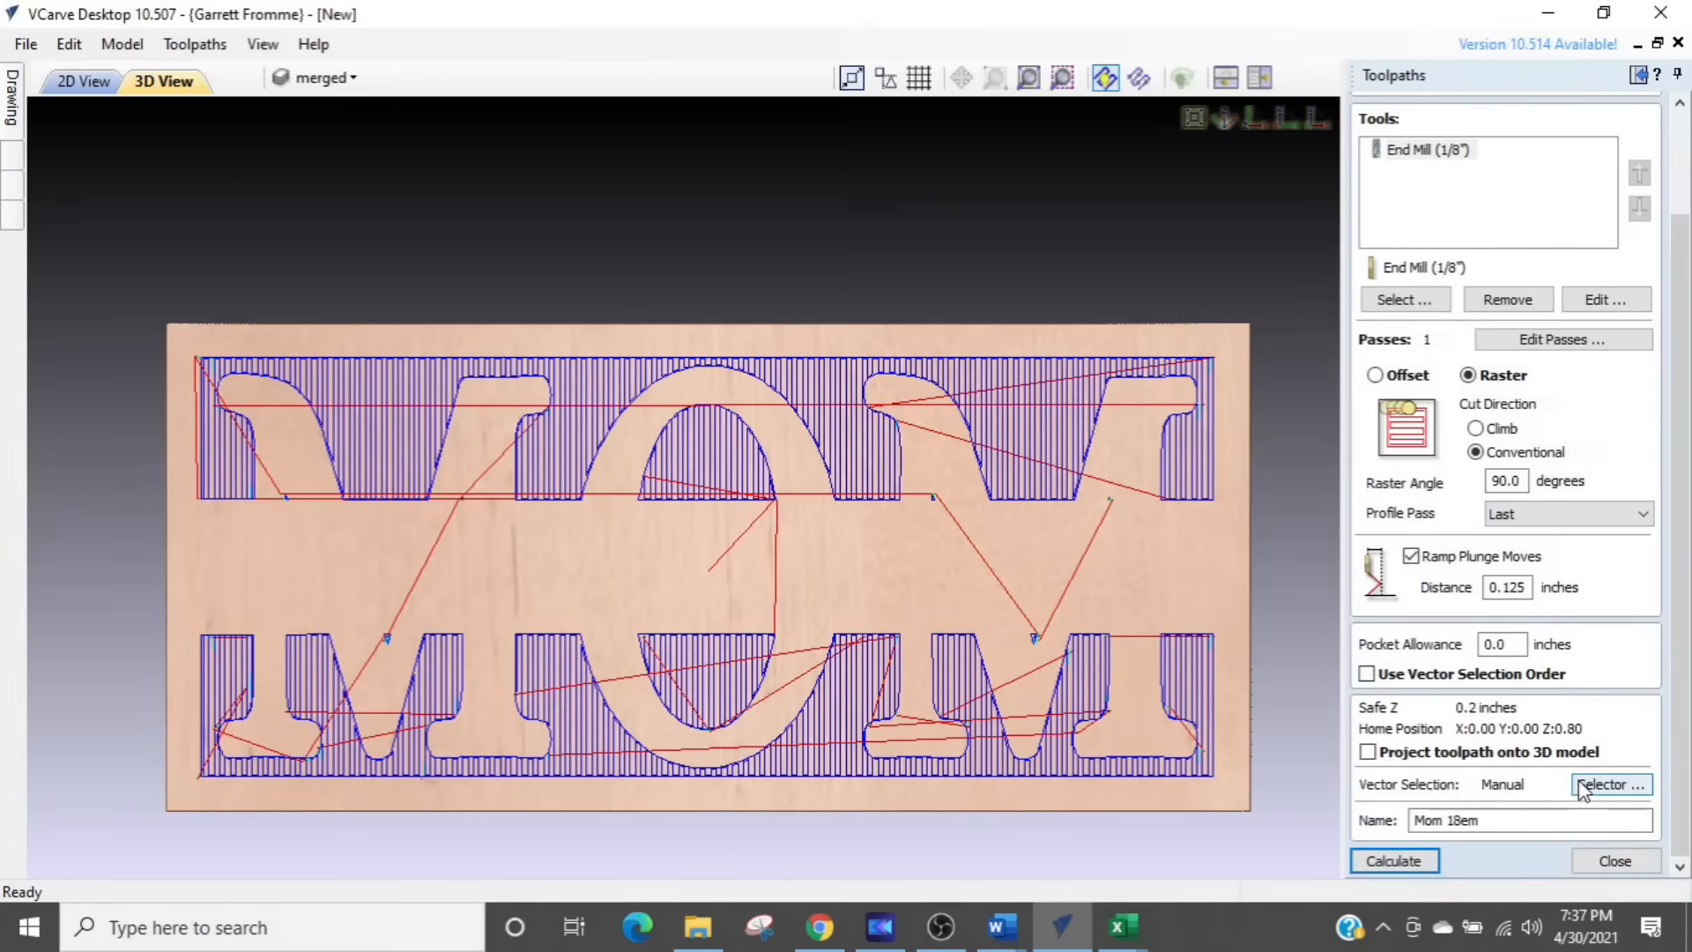
{"action": "left_click", "coordinate": [1606, 787]}
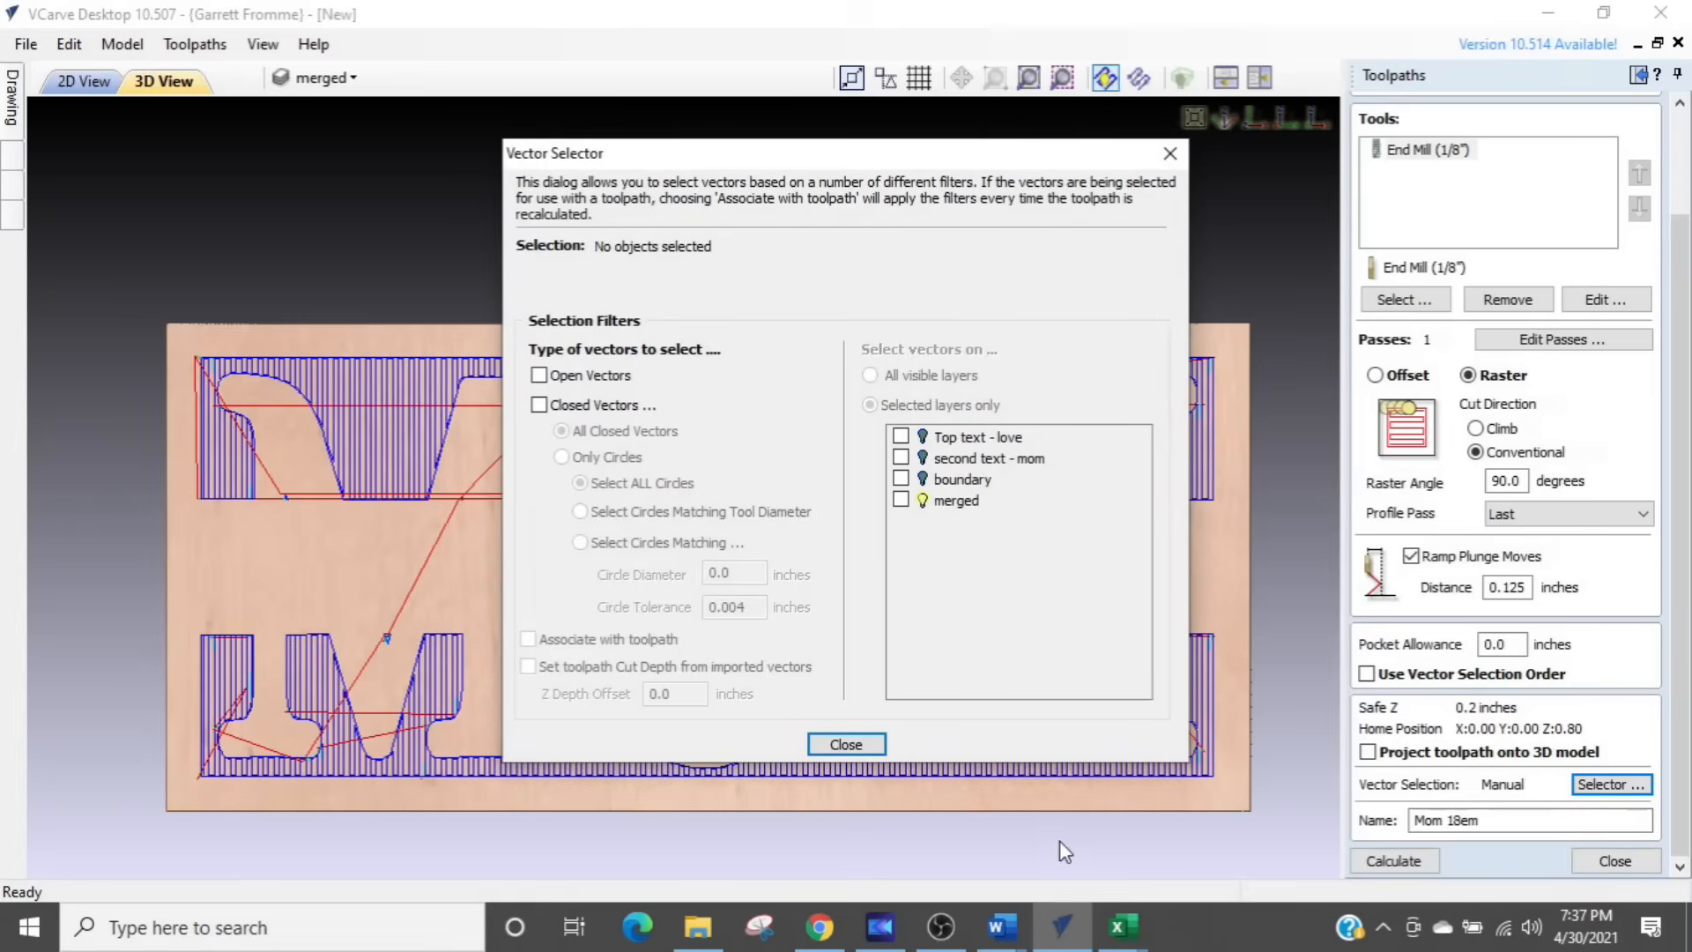
{"action": "left_click", "coordinate": [845, 743]}
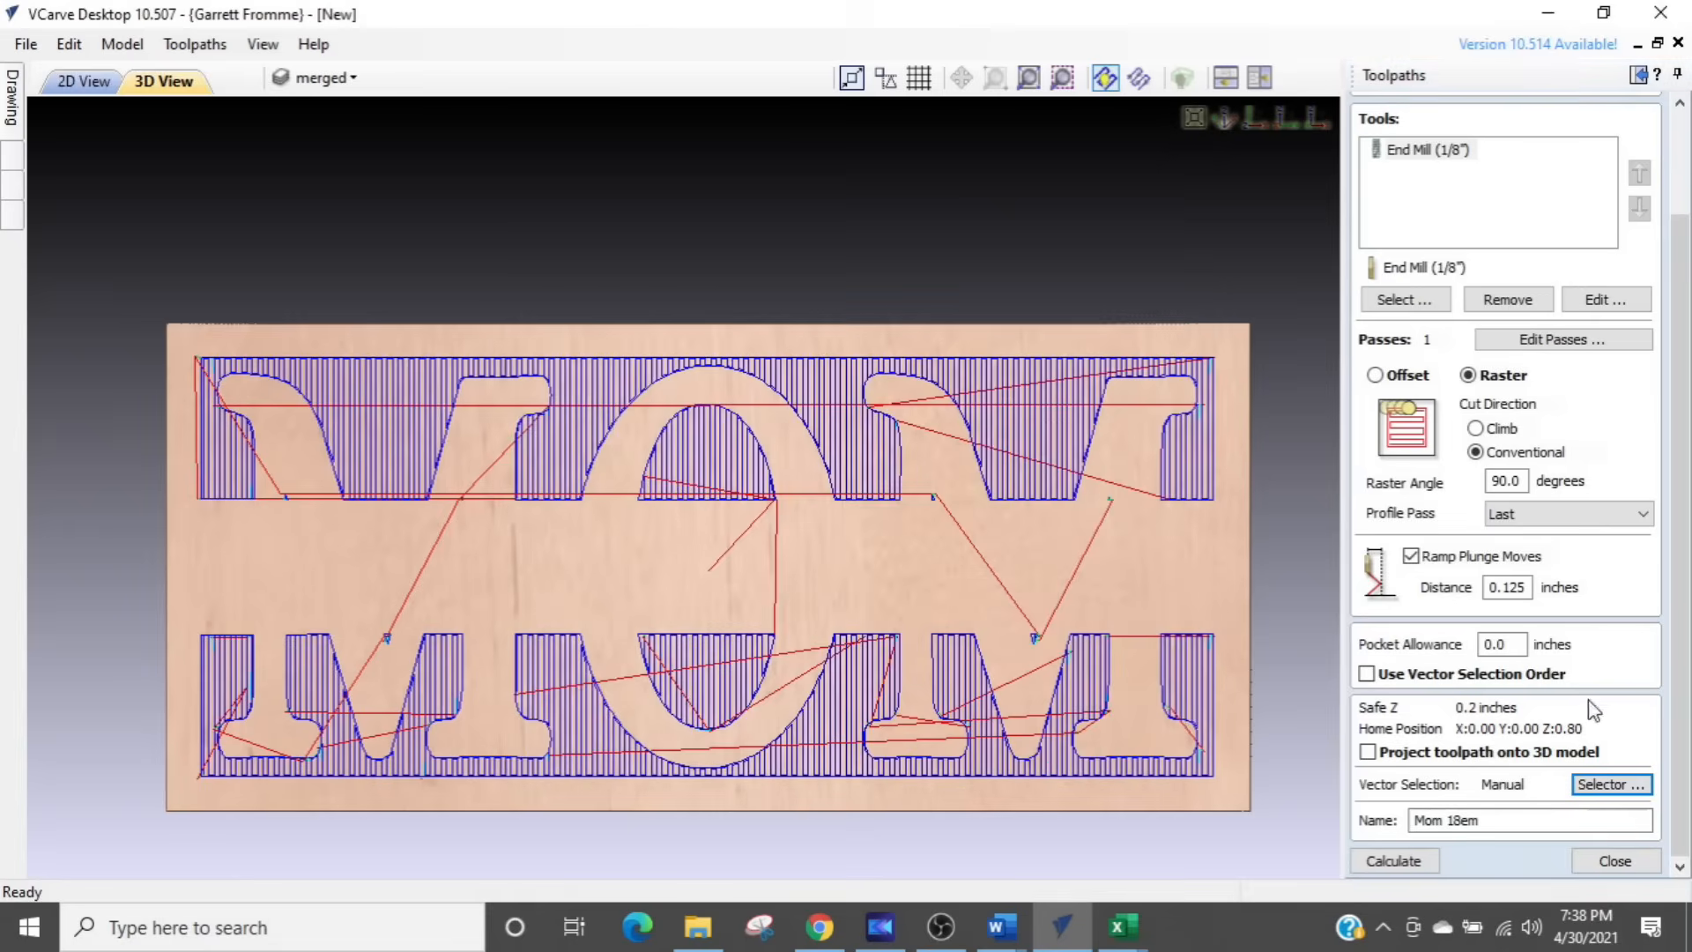
{"action": "left_click", "coordinate": [1615, 862]}
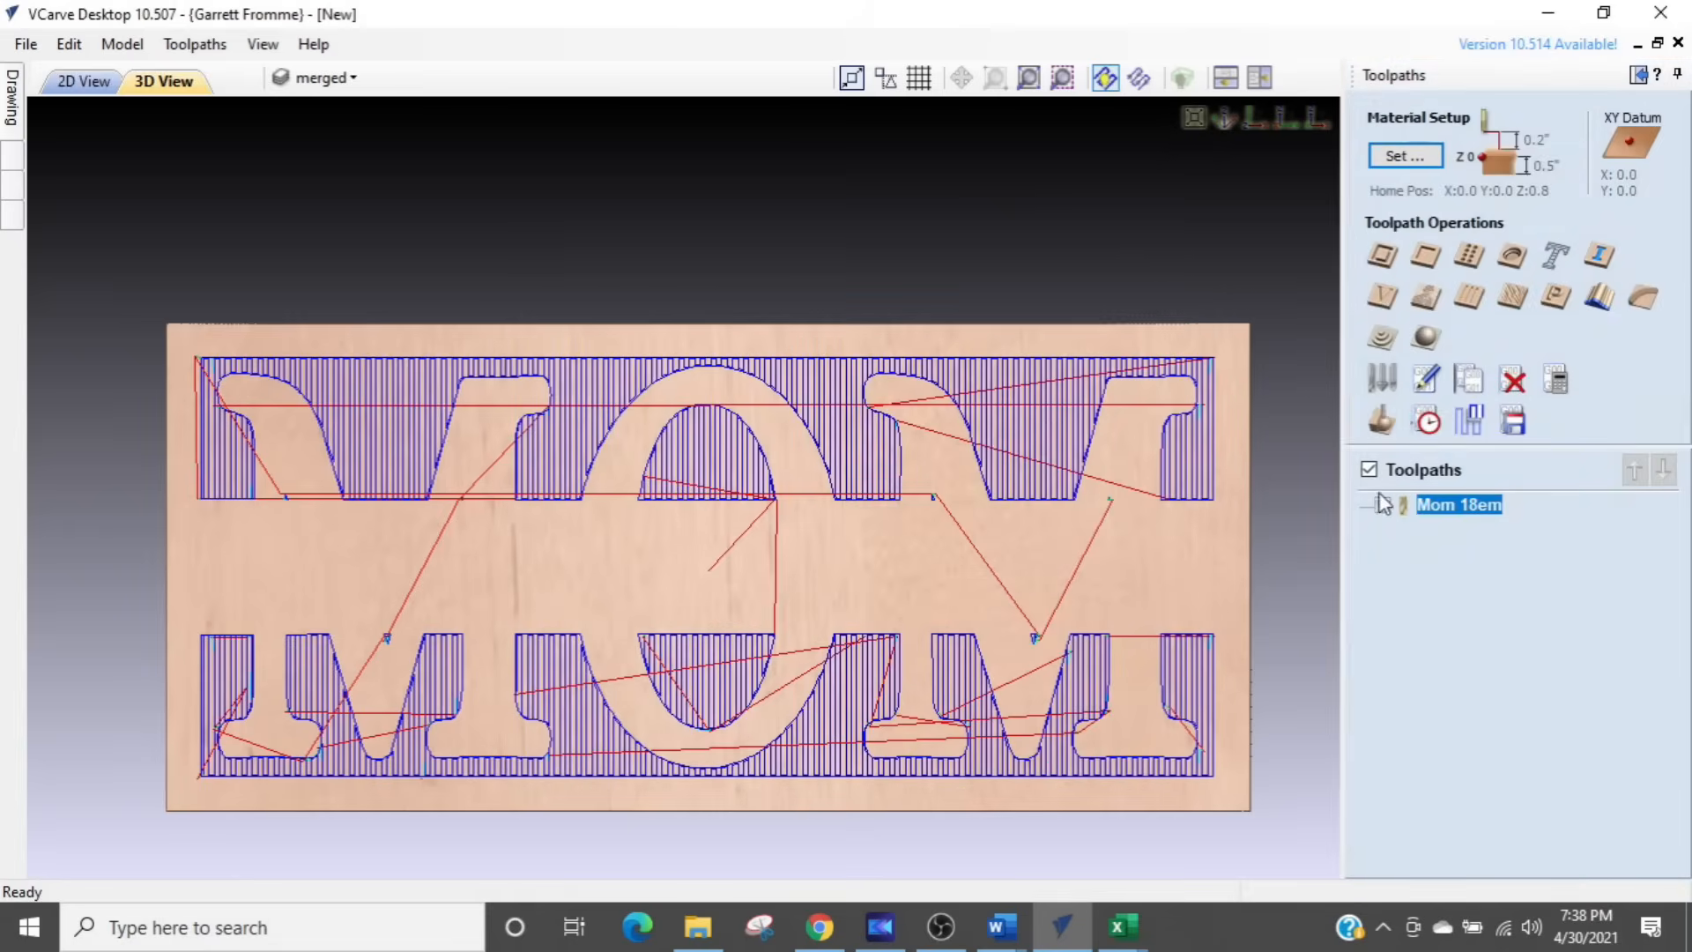
Step: Set the Mom 18em toolpath's preview colour to orange and simulate its cut
{"action": "left_click", "coordinate": [1380, 423]}
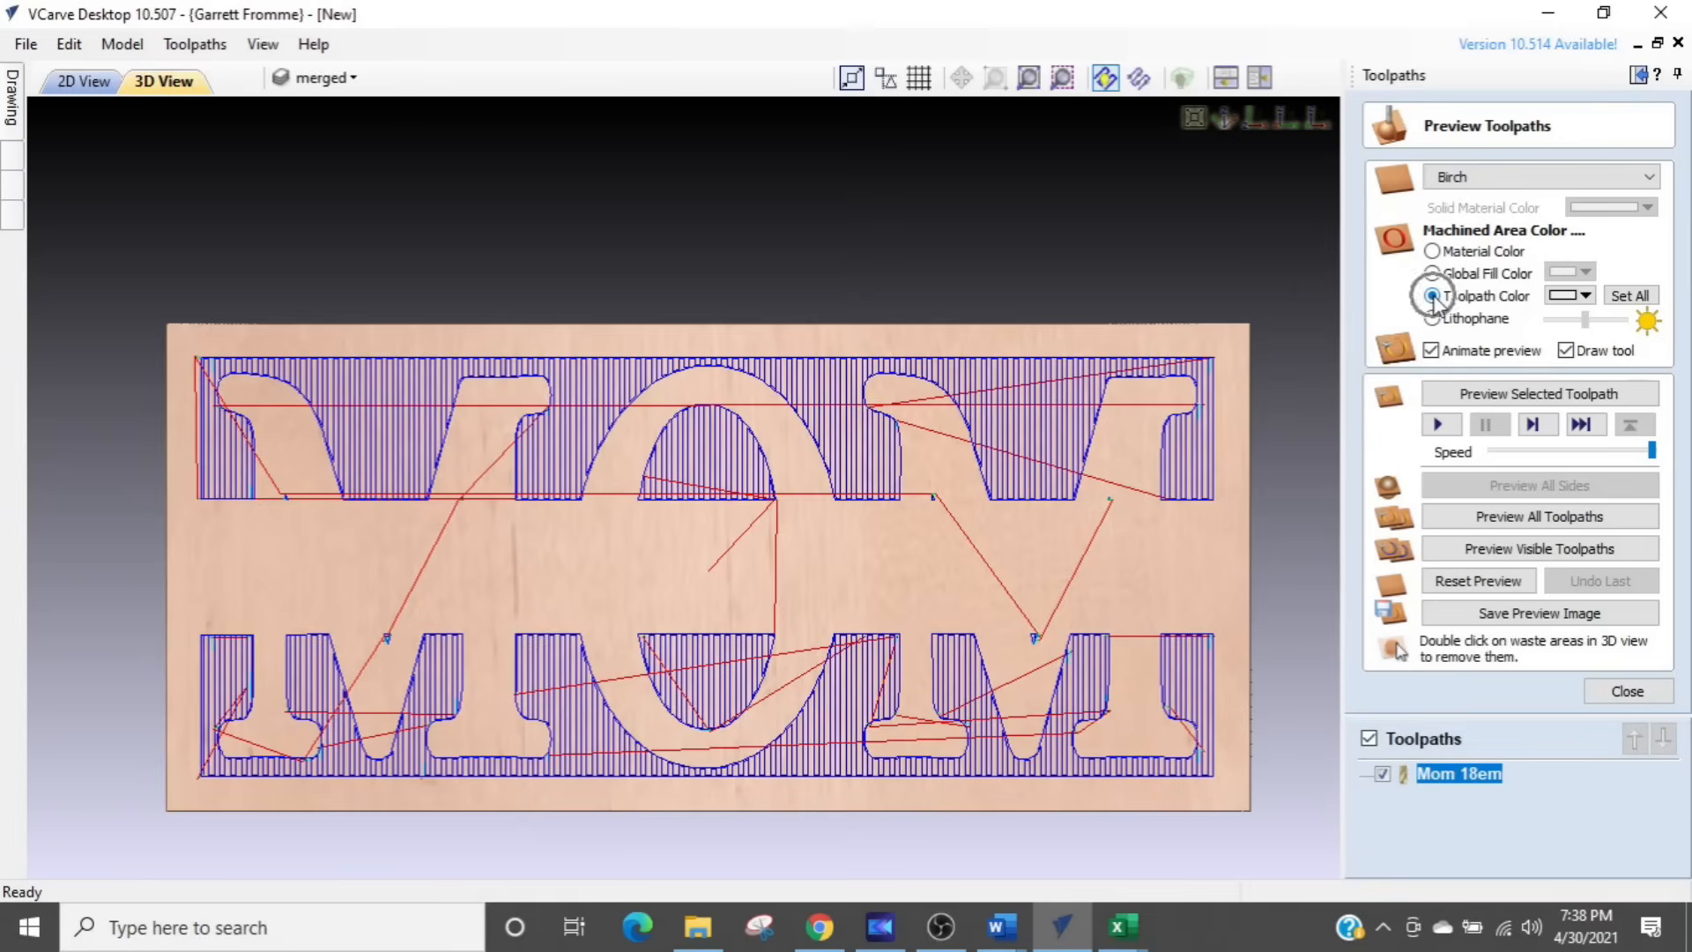
{"action": "left_click", "coordinate": [1588, 302]}
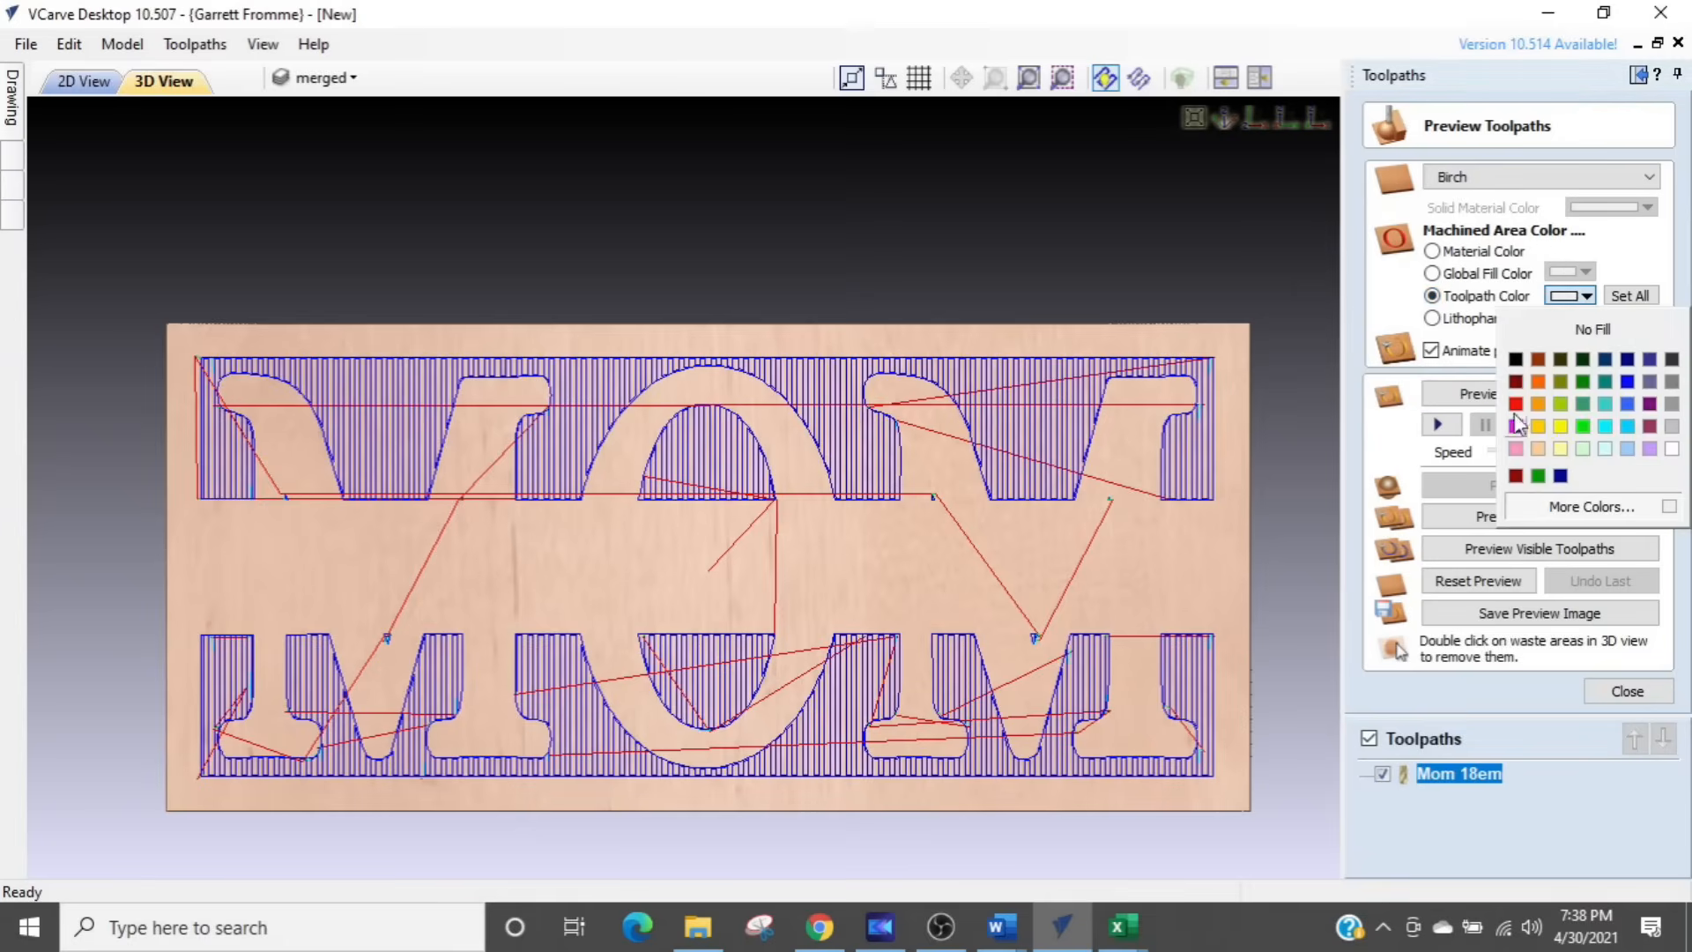
{"action": "left_click", "coordinate": [1537, 393]}
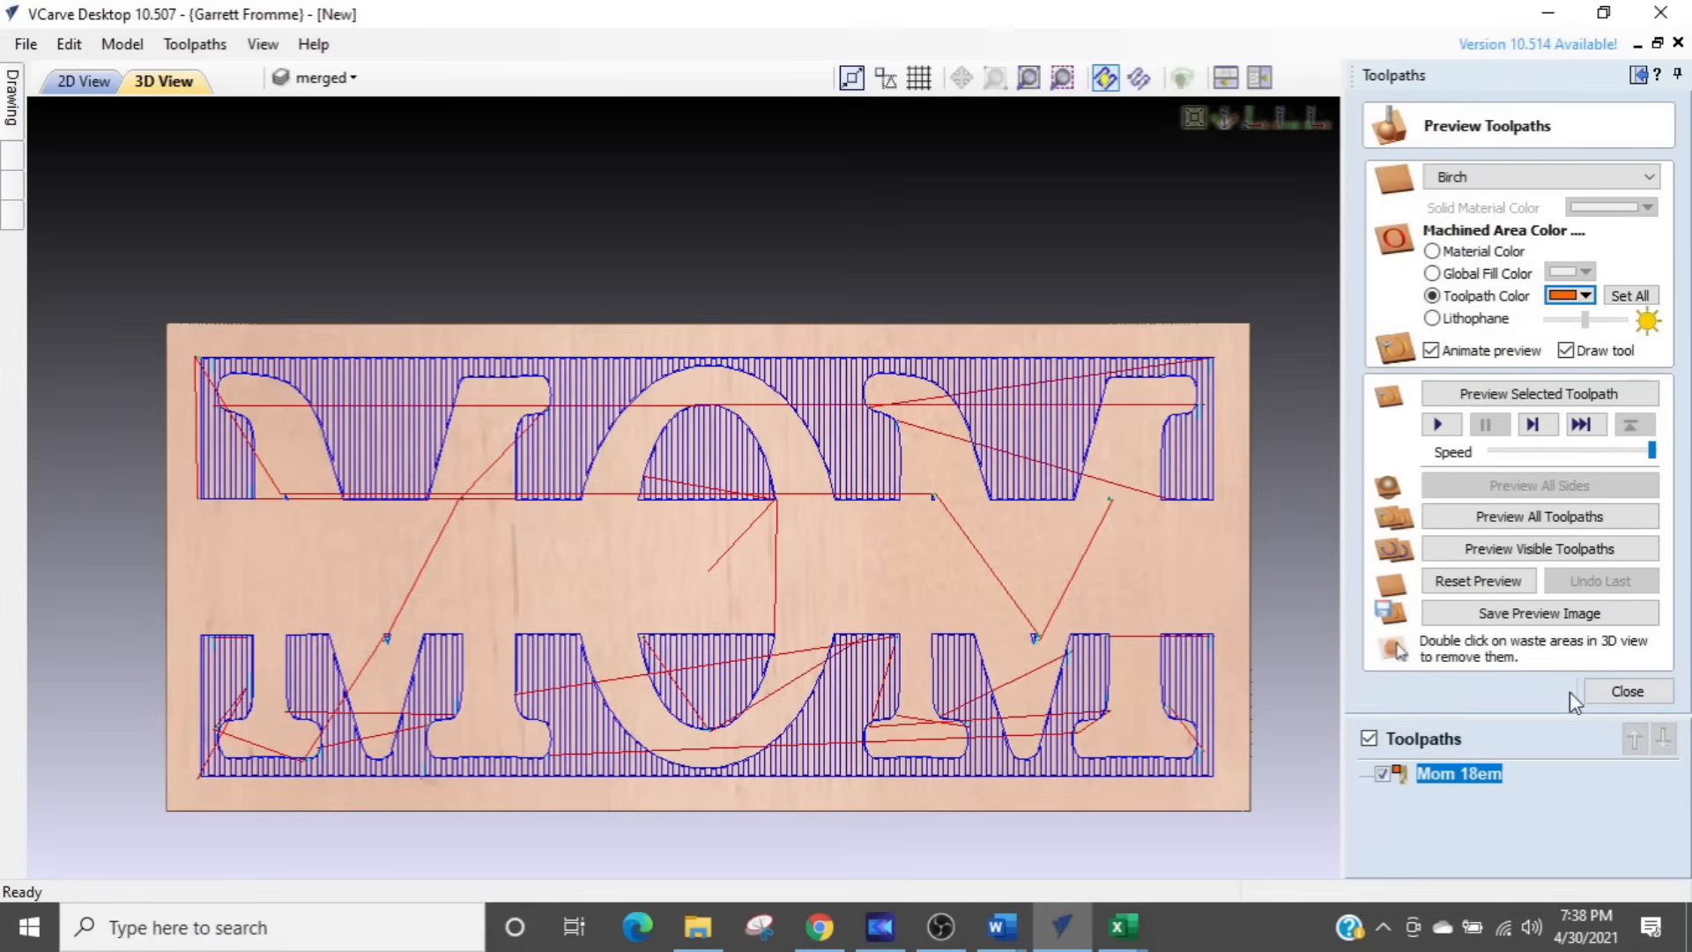
{"action": "left_click", "coordinate": [1495, 394]}
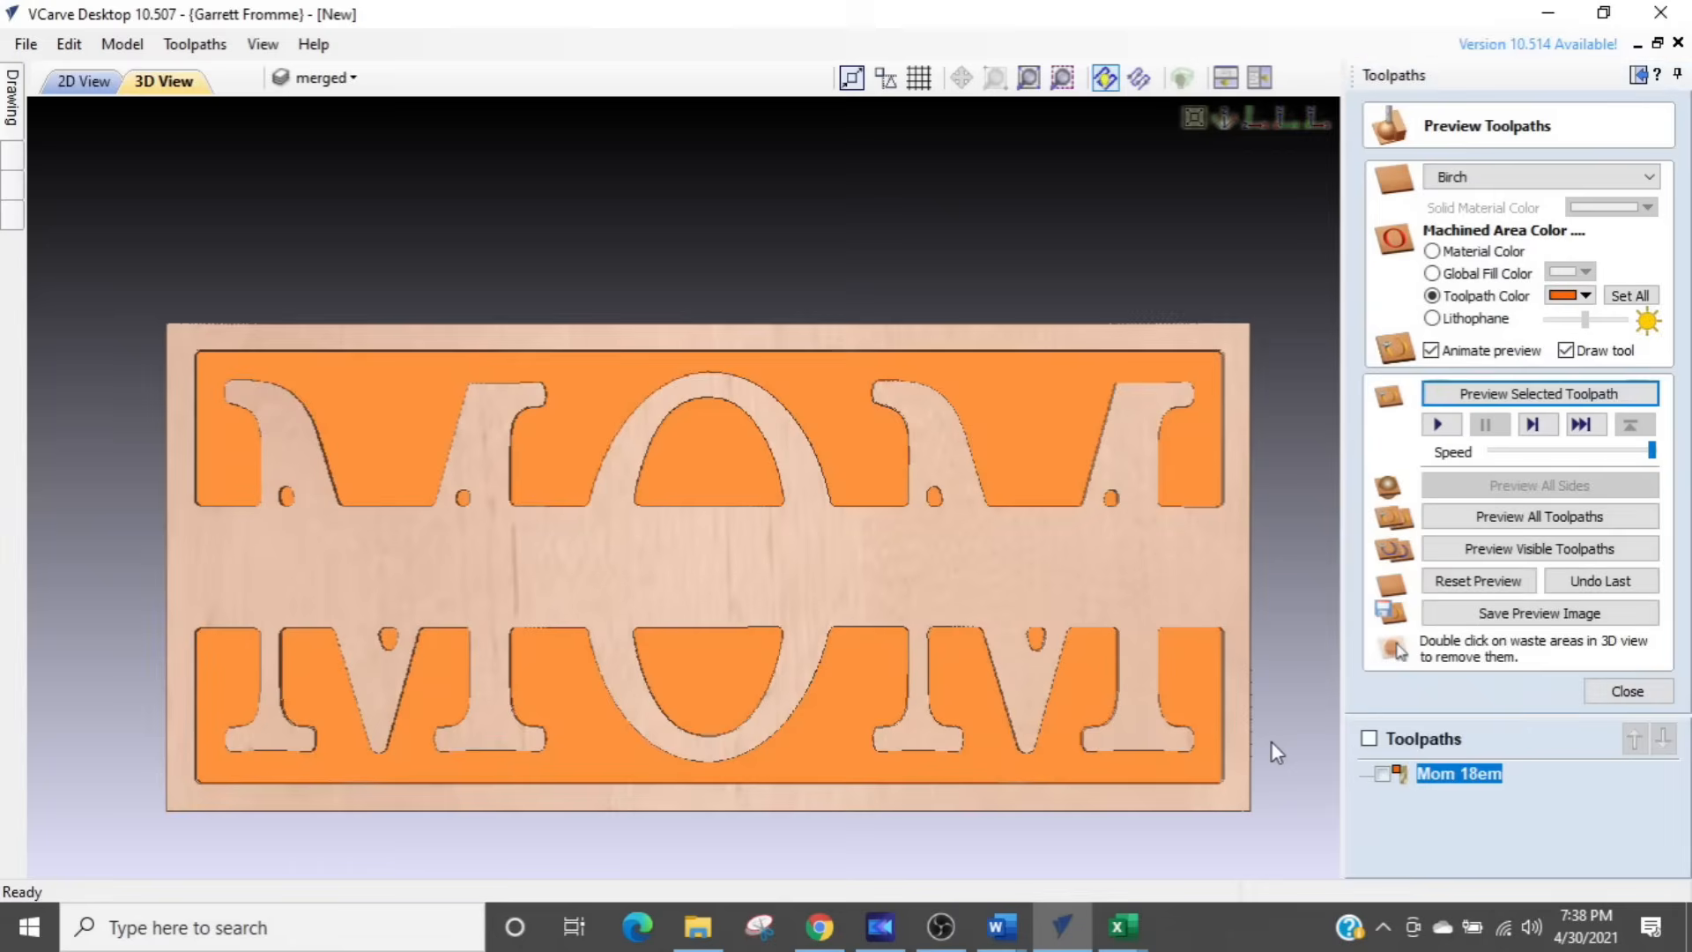
Step: Examine the simulated MOM pocket up close, including the small cutouts in the letters, and close the preview
{"action": "scroll", "coordinate": [956, 525], "scroll_direction": "up", "scroll_amount": 5}
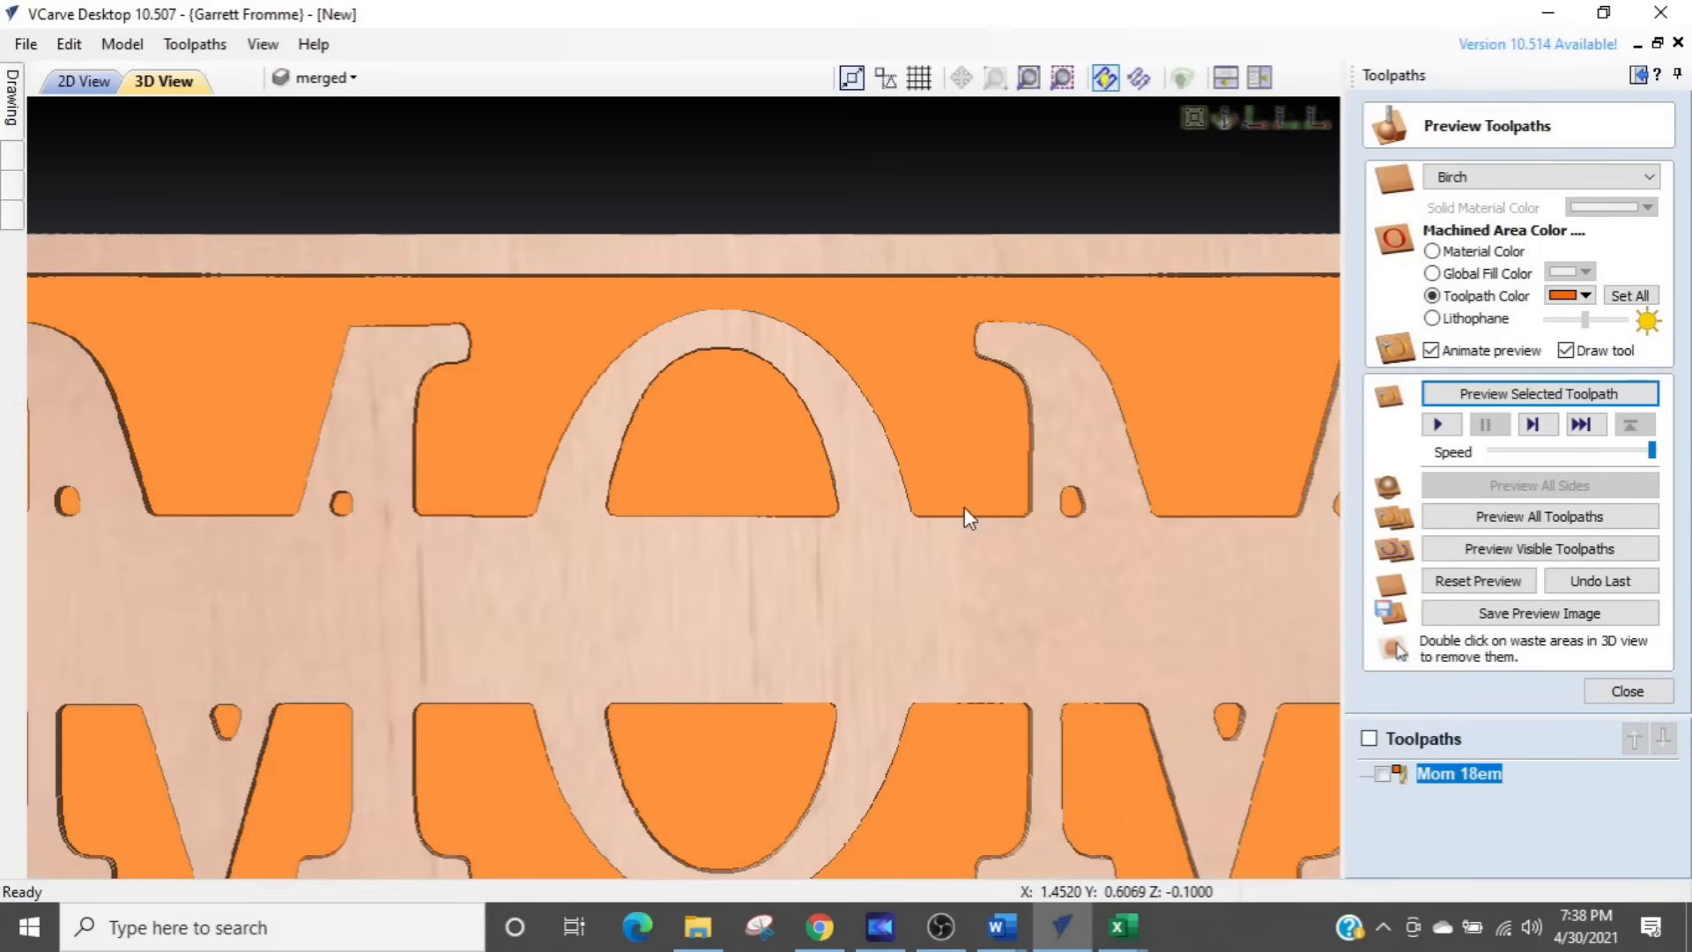
{"action": "scroll", "coordinate": [1080, 511], "scroll_direction": "down", "scroll_amount": 5}
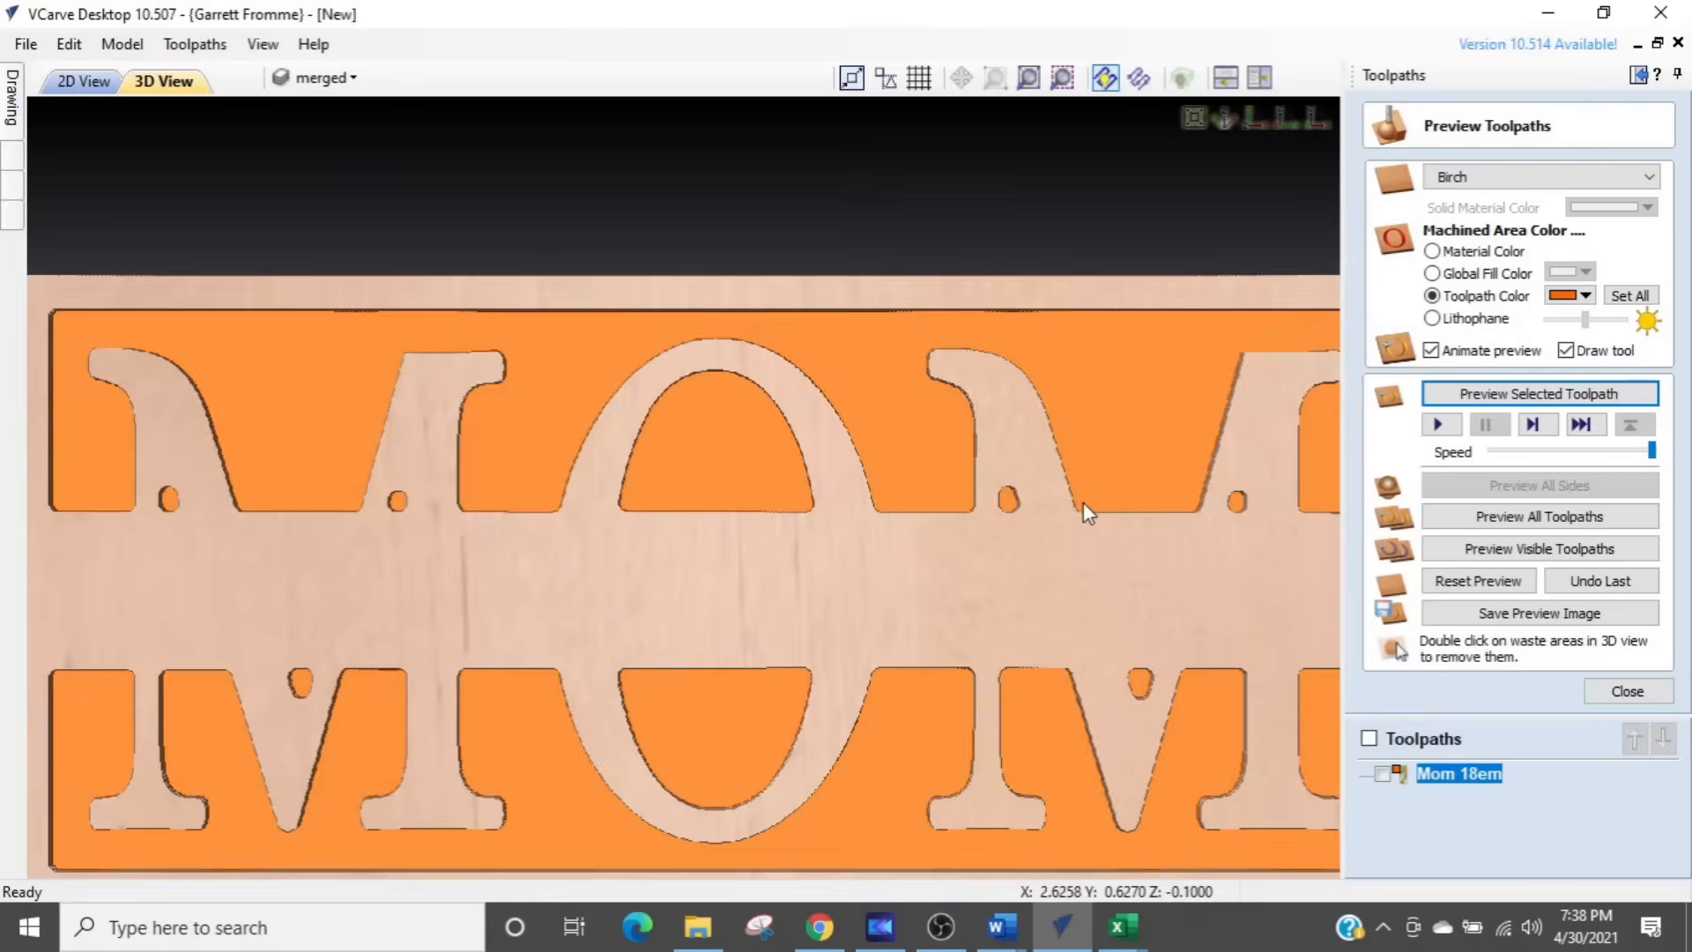
{"action": "scroll", "coordinate": [1045, 655], "scroll_direction": "up", "scroll_amount": 5}
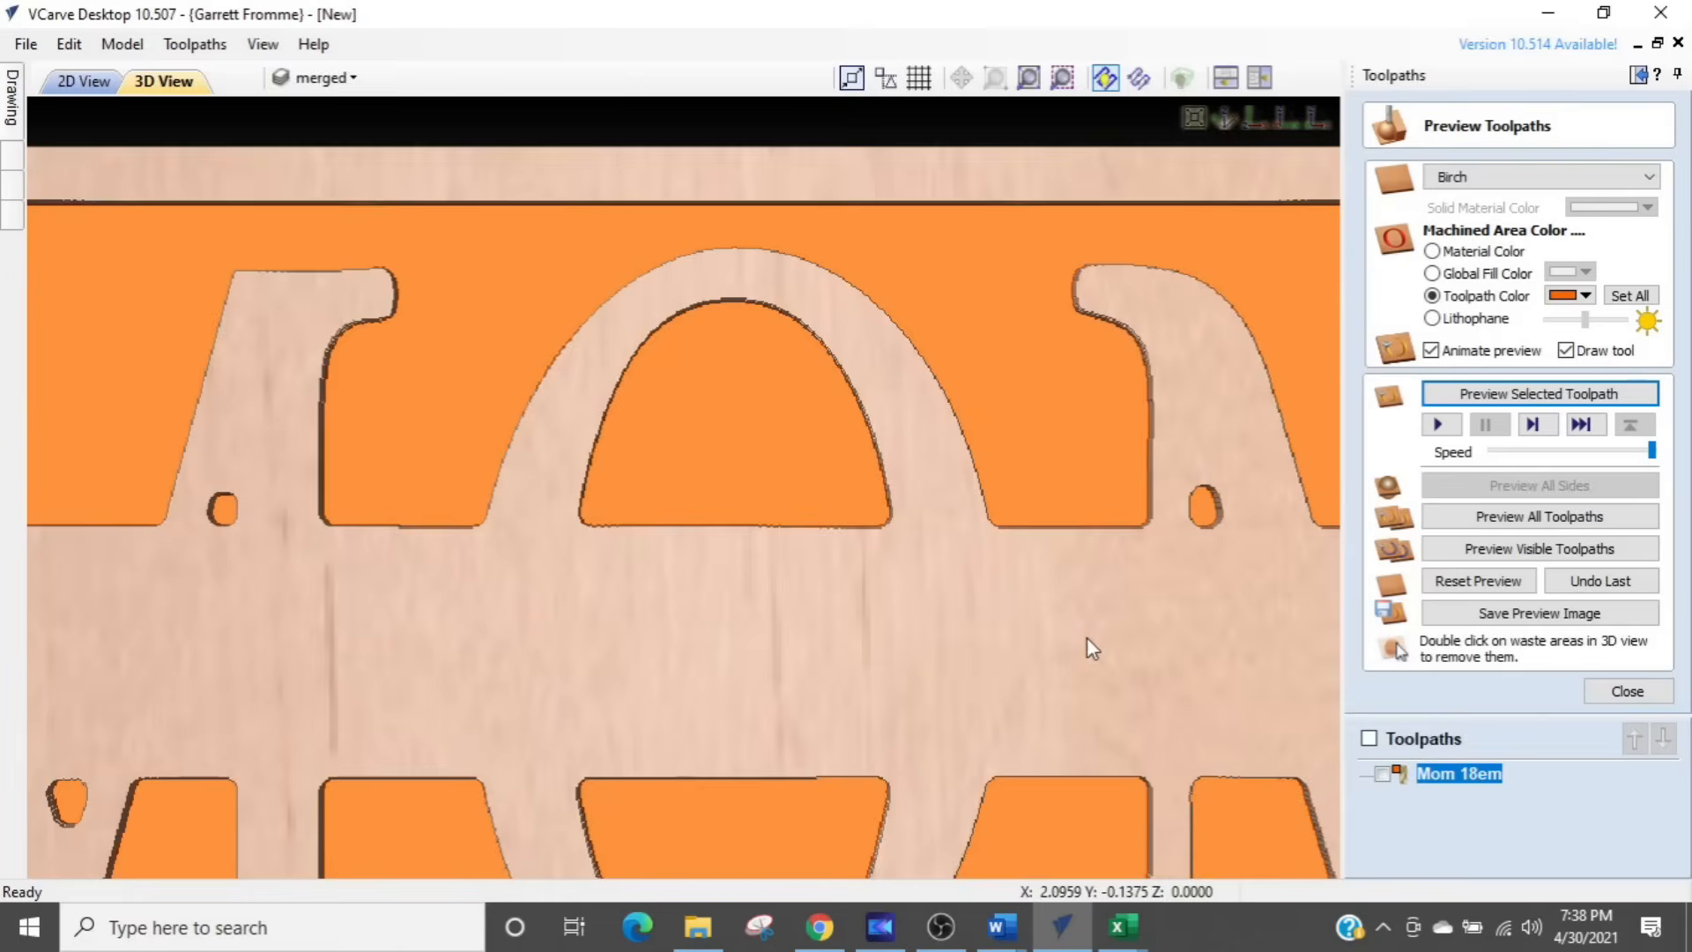
{"action": "middle_click_drag", "start_coordinate": [1269, 712], "coordinate": [976, 622]}
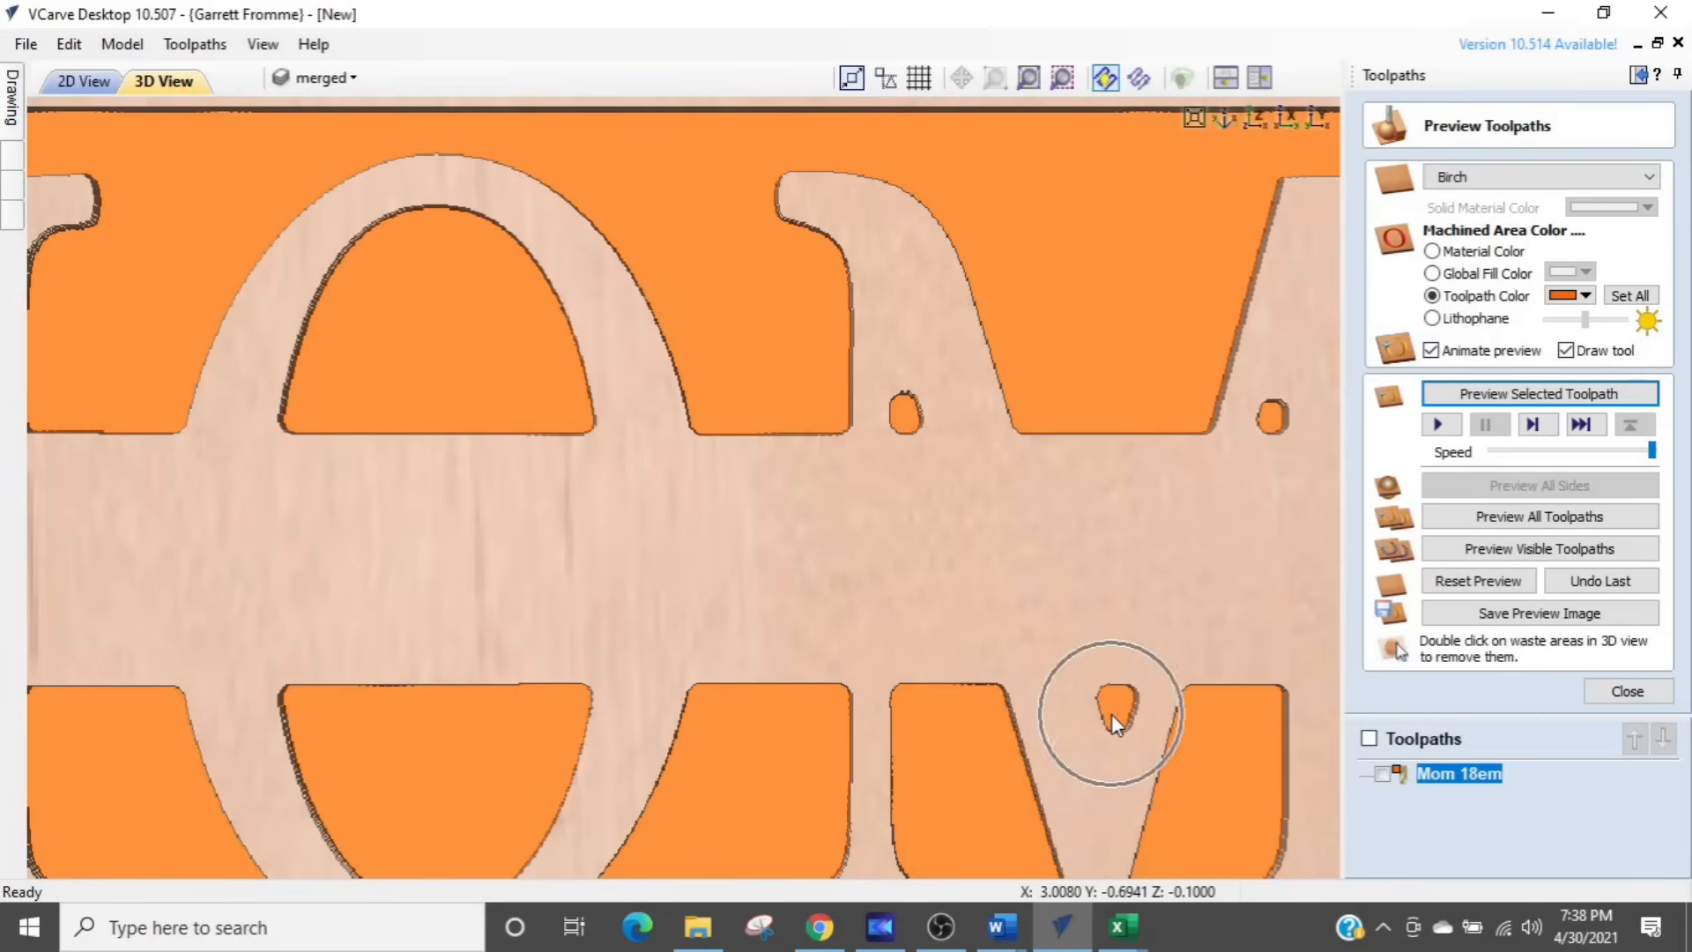
{"action": "scroll", "coordinate": [1112, 714], "scroll_direction": "down", "scroll_amount": 5}
{"action": "scroll", "coordinate": [682, 636], "scroll_direction": "down", "scroll_amount": 2}
{"action": "middle_click_drag", "start_coordinate": [682, 636], "coordinate": [772, 613]}
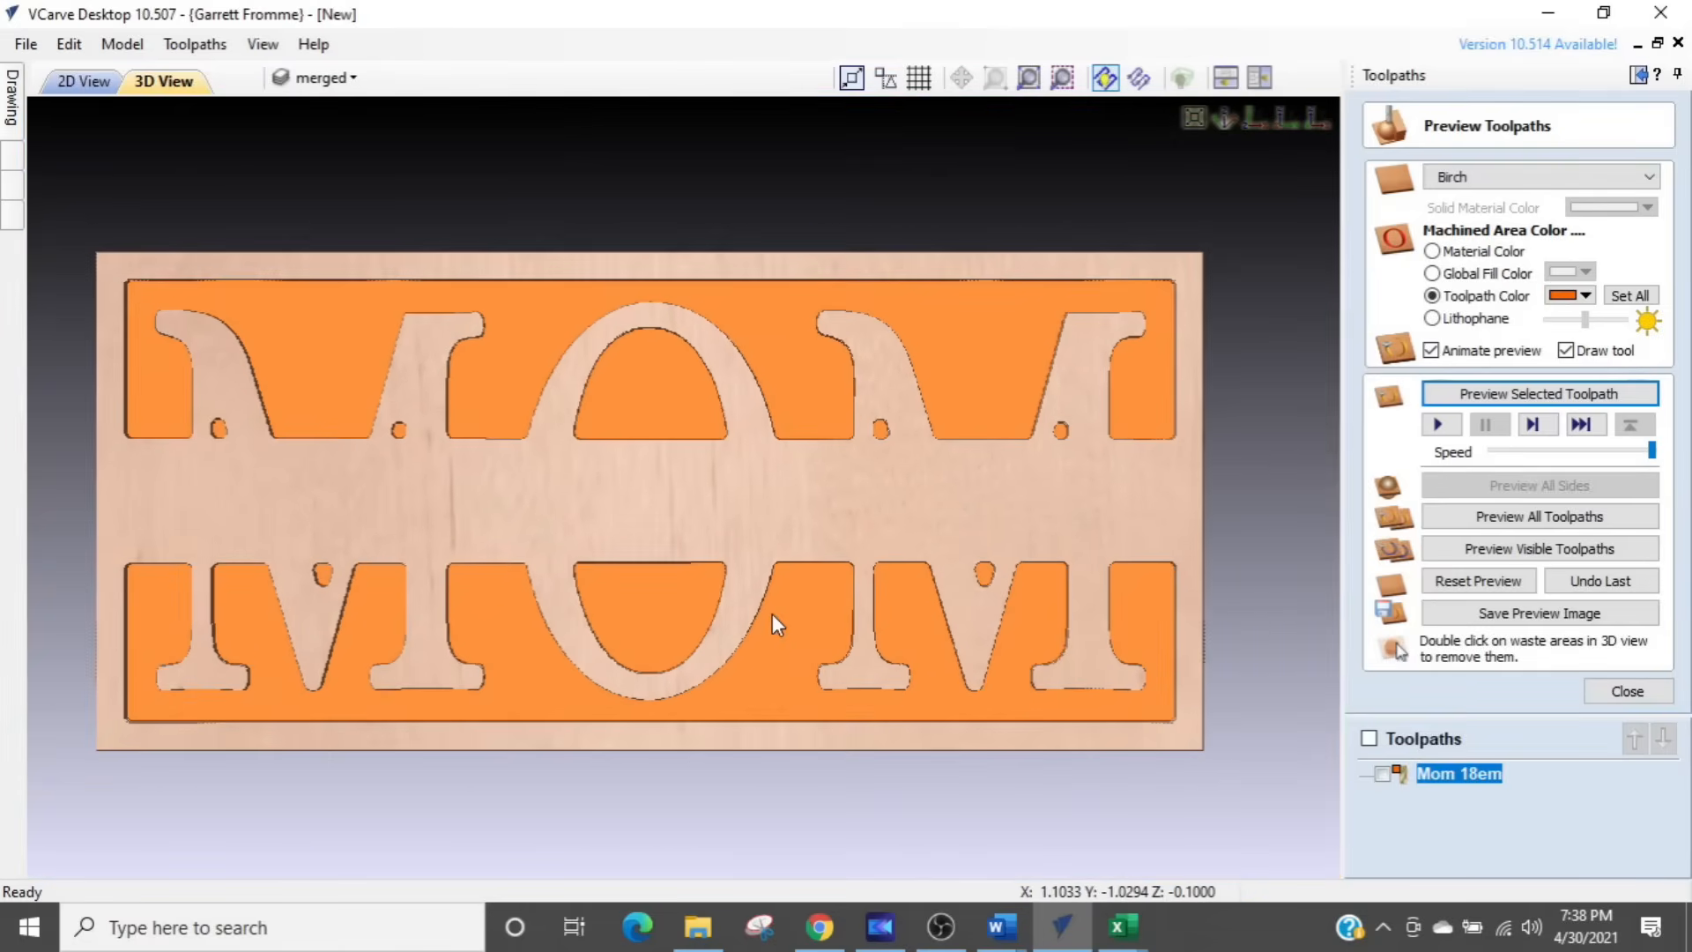
{"action": "left_click", "coordinate": [1592, 693]}
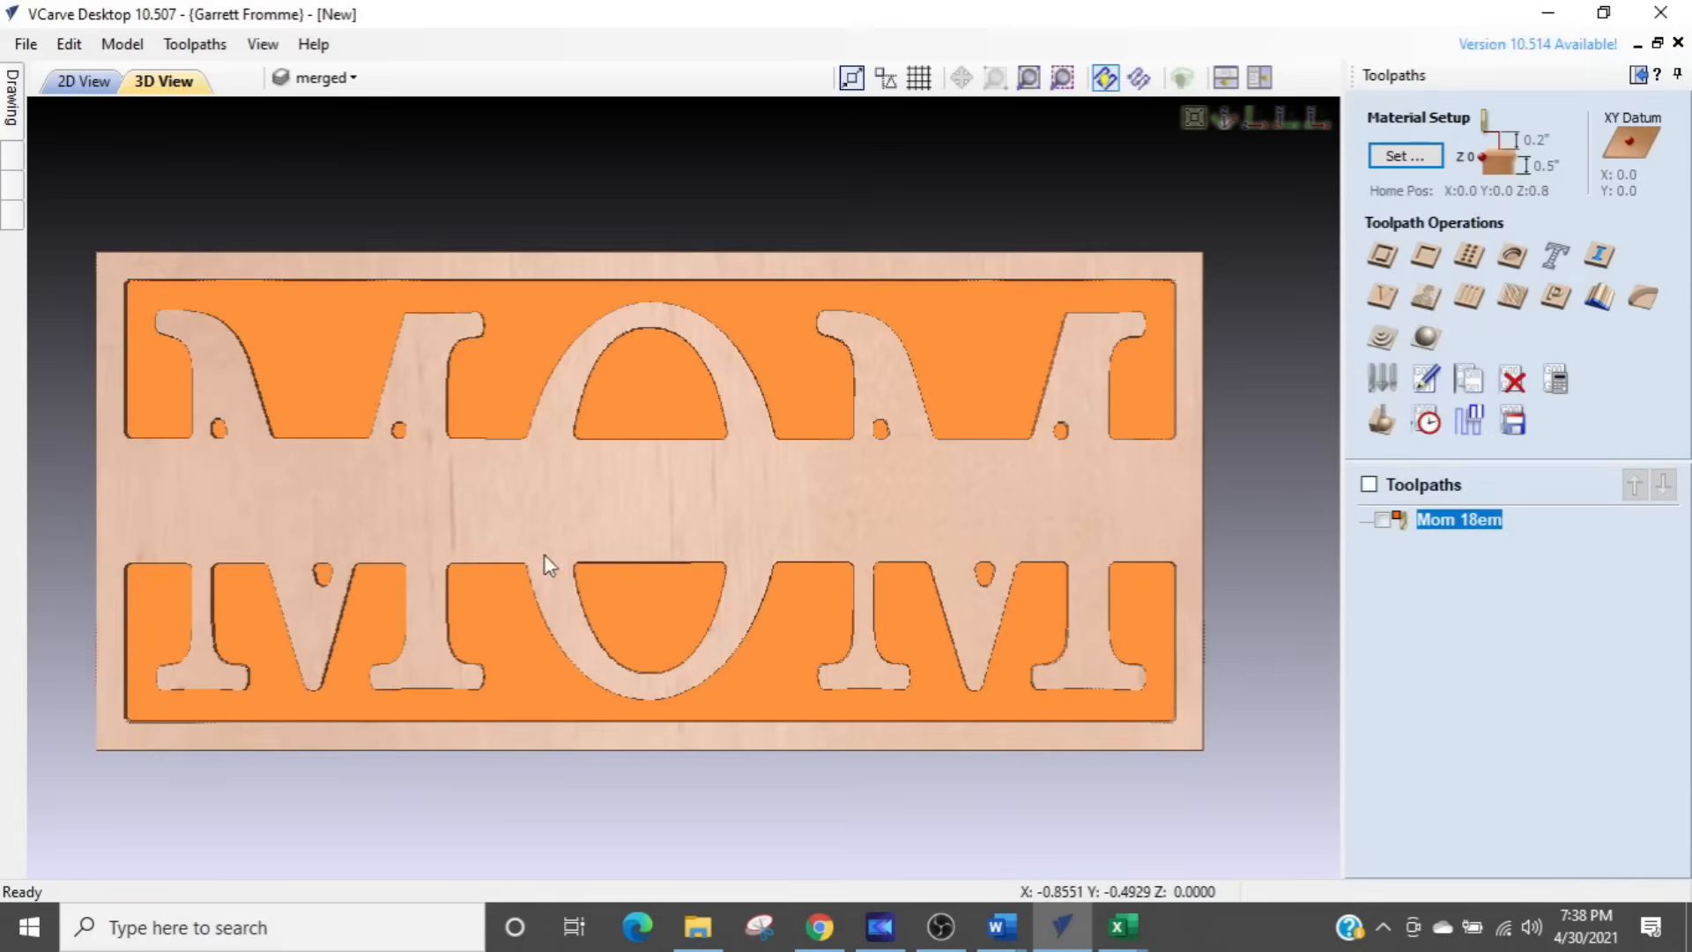
Step: Show the 2D and 3D views side by side, make the "Top text - love" layer visible and hide the "merged" layer
{"action": "left_click", "coordinate": [1259, 77]}
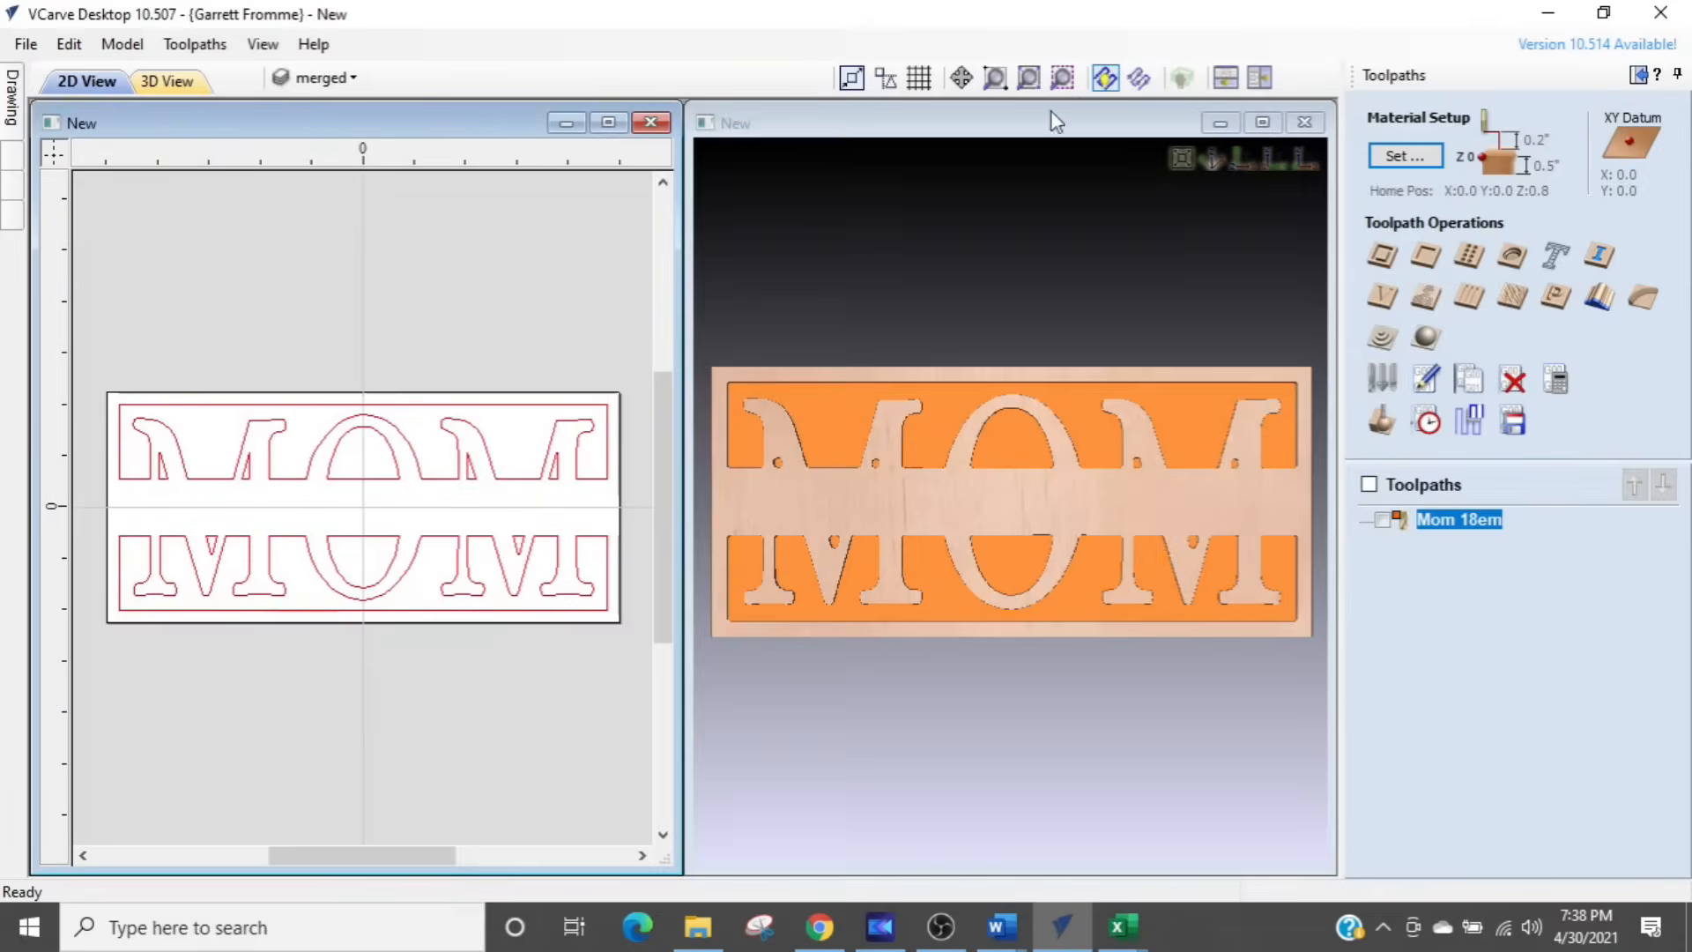
{"action": "left_click", "coordinate": [306, 88]}
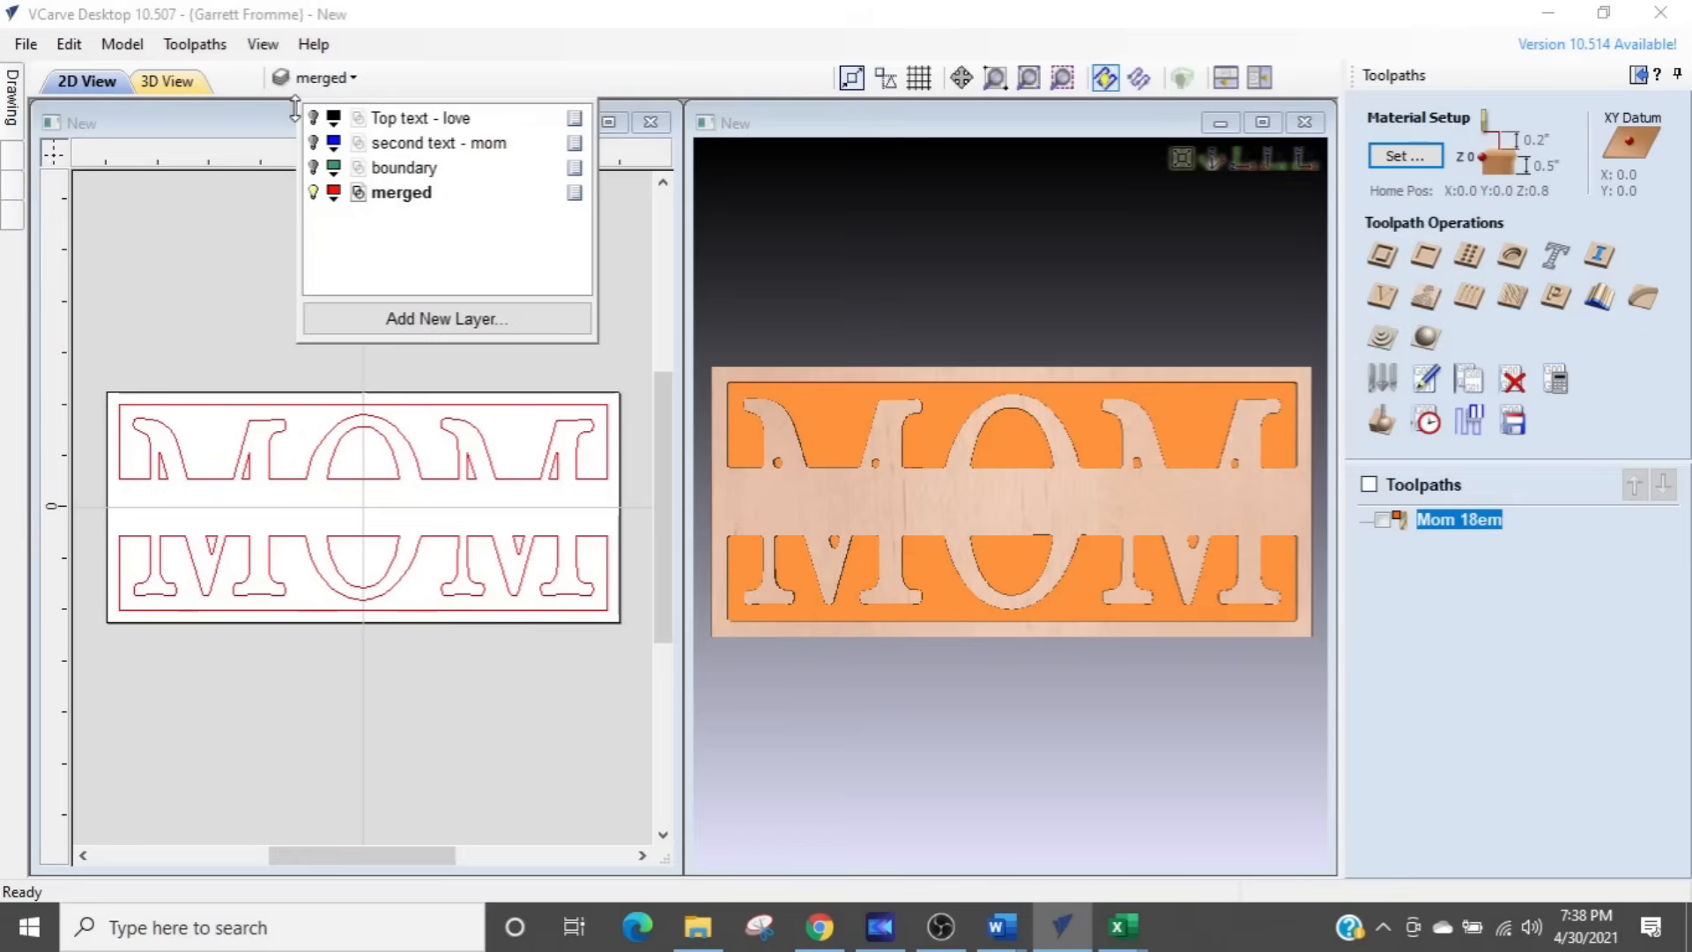
{"action": "left_click", "coordinate": [313, 118]}
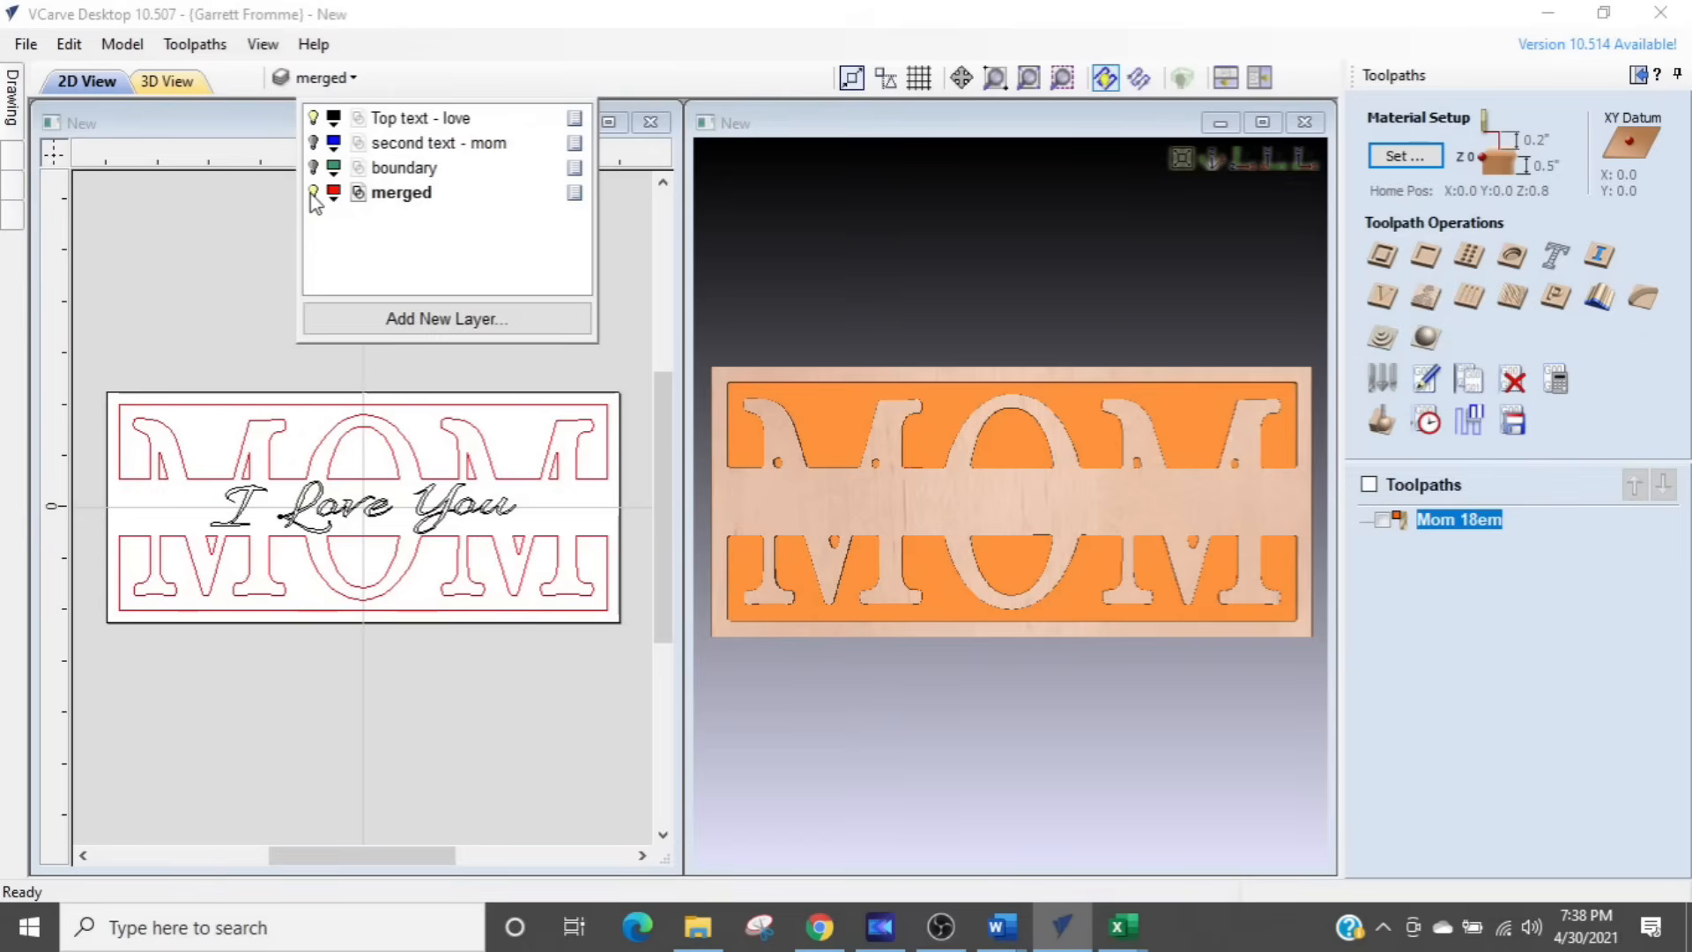
{"action": "left_click", "coordinate": [313, 192]}
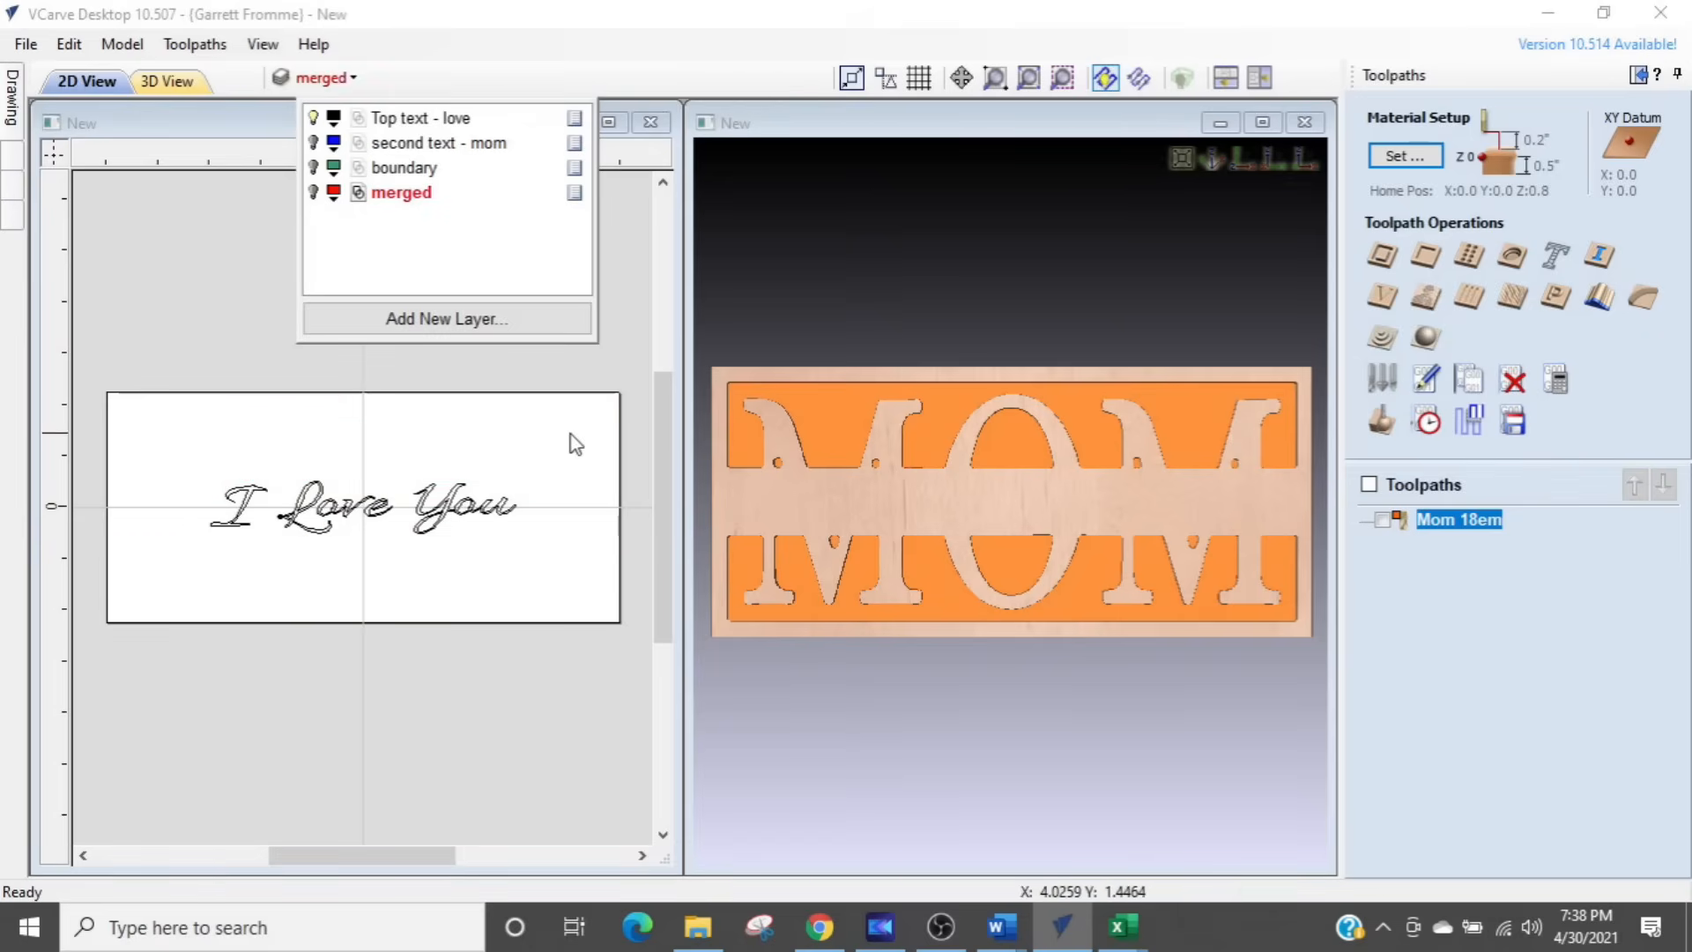
Step: Create a V-Carve toolpath named "Love 60d" for the "I Love You" text with the 60° 1/4" V-bit and calculate it
{"action": "left_click", "coordinate": [1380, 300]}
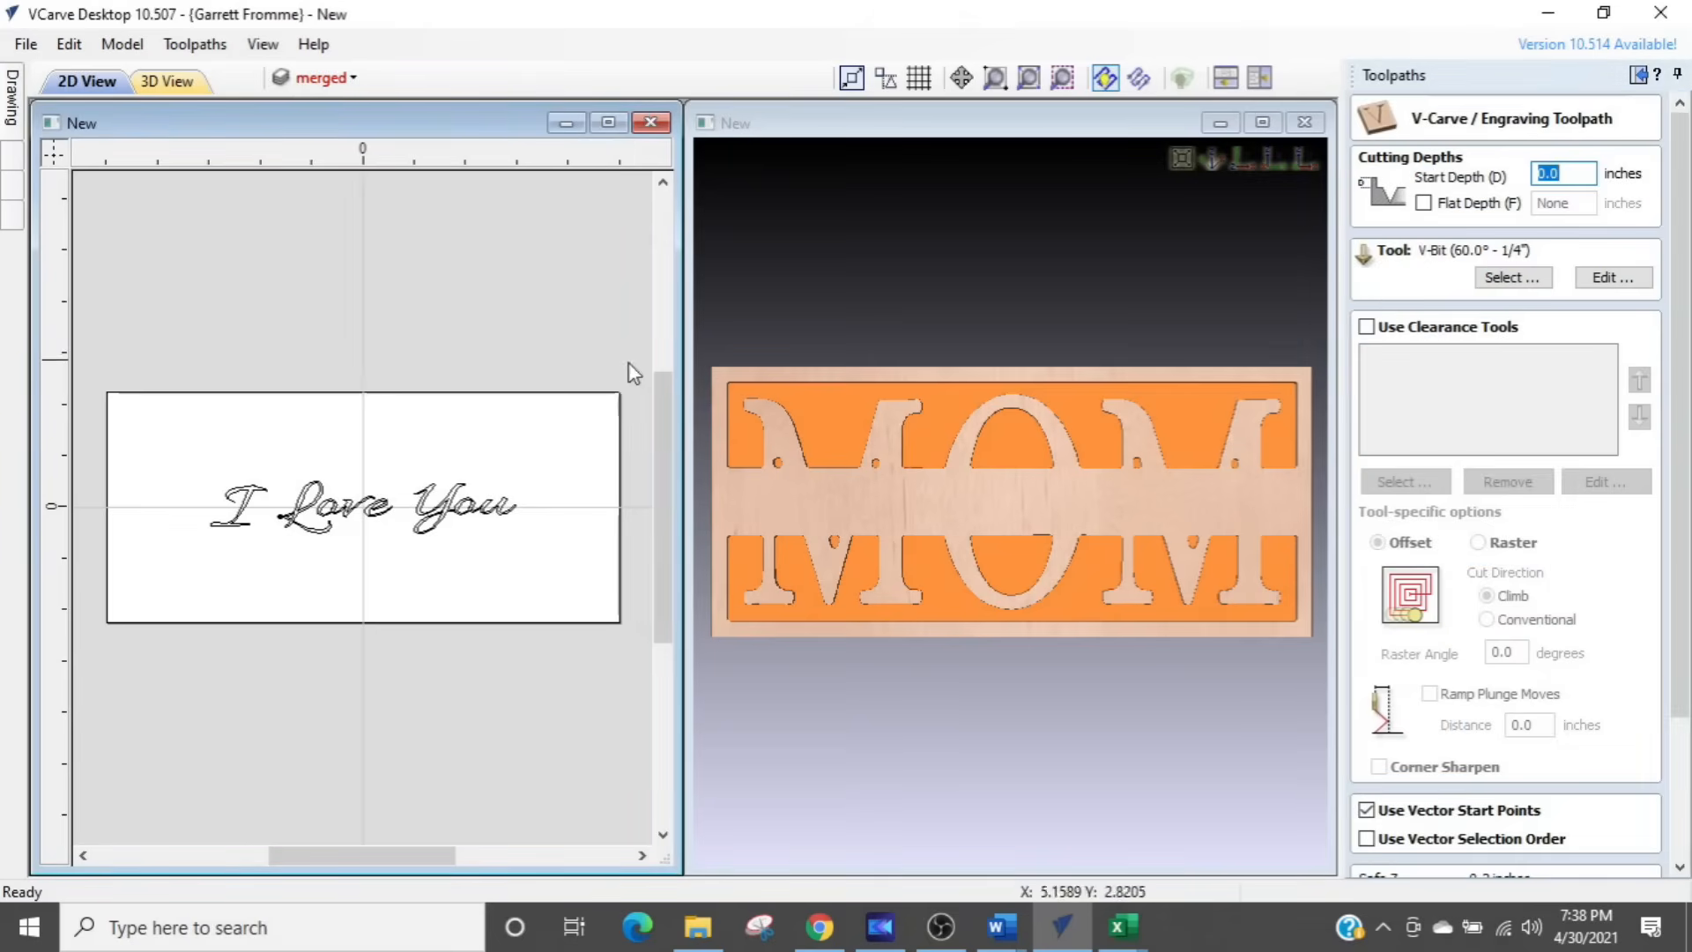
{"action": "left_click_drag", "start_coordinate": [582, 413], "coordinate": [191, 564]}
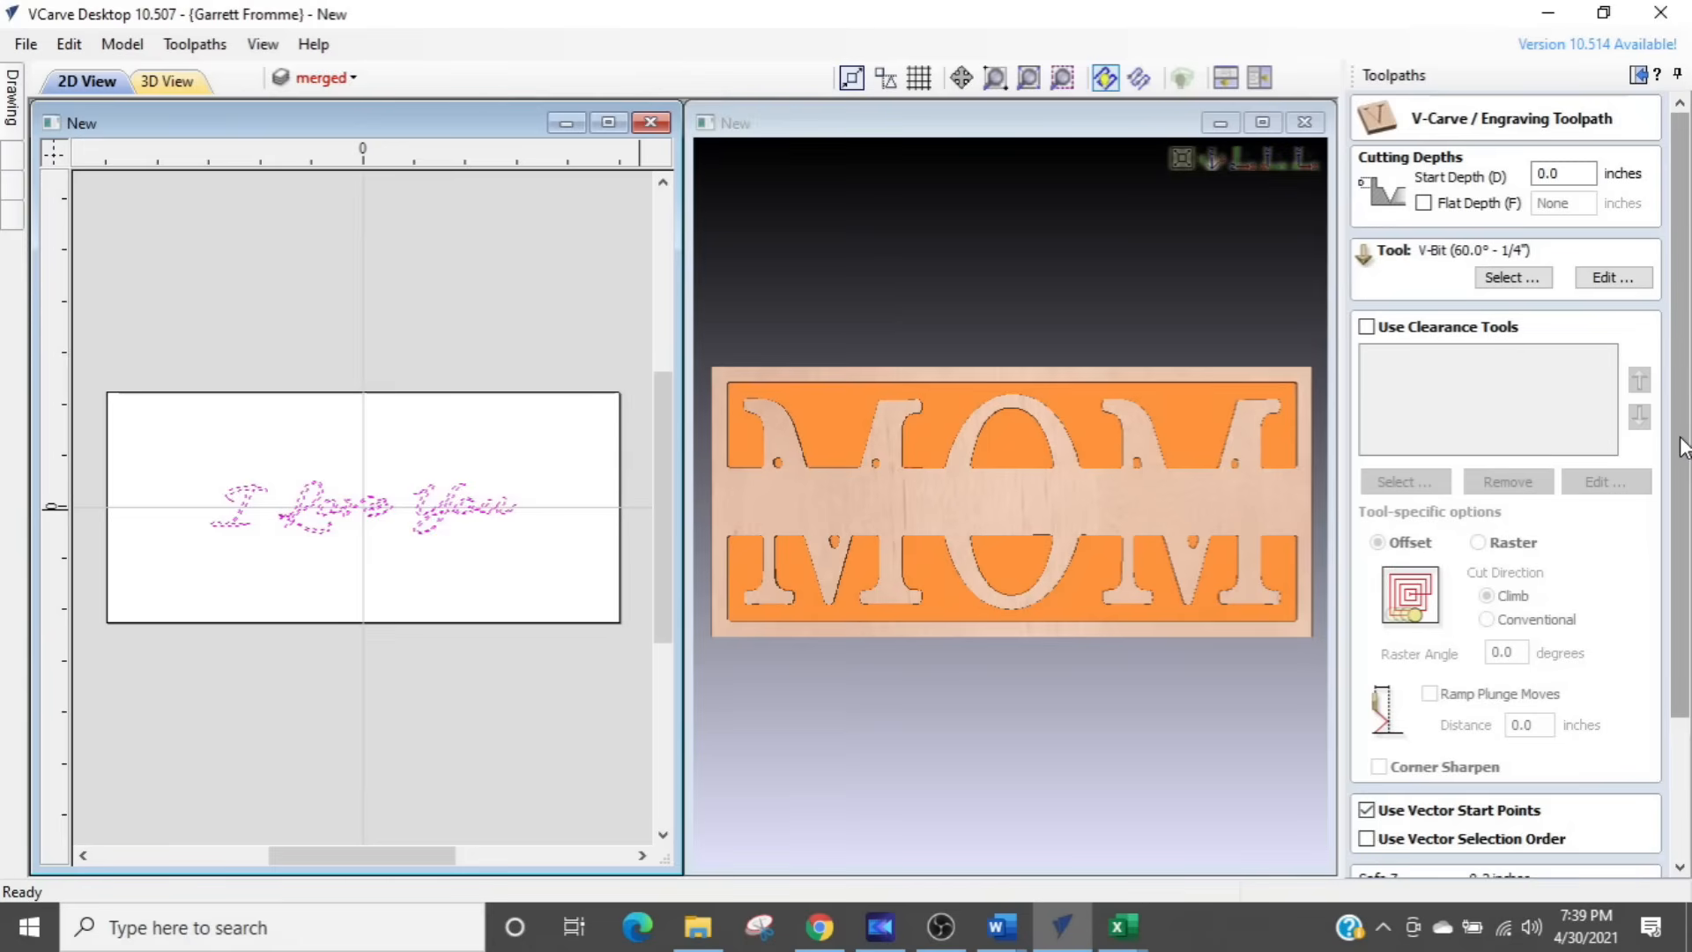
{"action": "left_click_drag", "start_coordinate": [1687, 443], "coordinate": [1688, 621]}
{"action": "left_click", "coordinate": [1484, 811]}
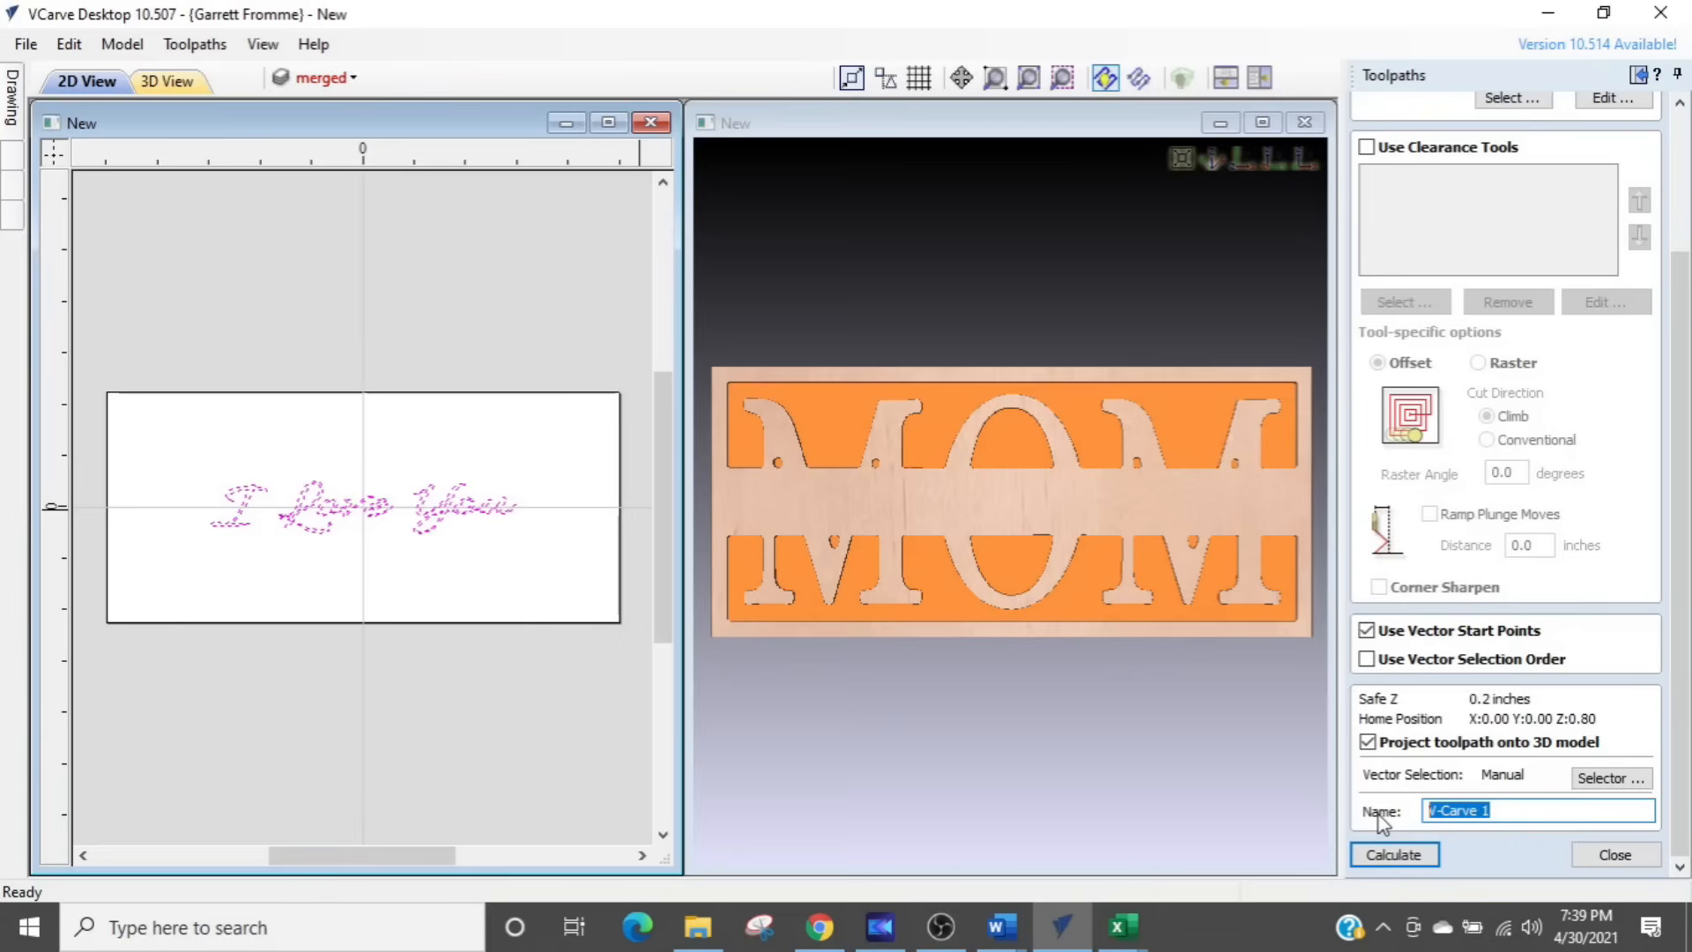
{"action": "type", "text": "Love 60d"}
{"action": "left_click", "coordinate": [1367, 865]}
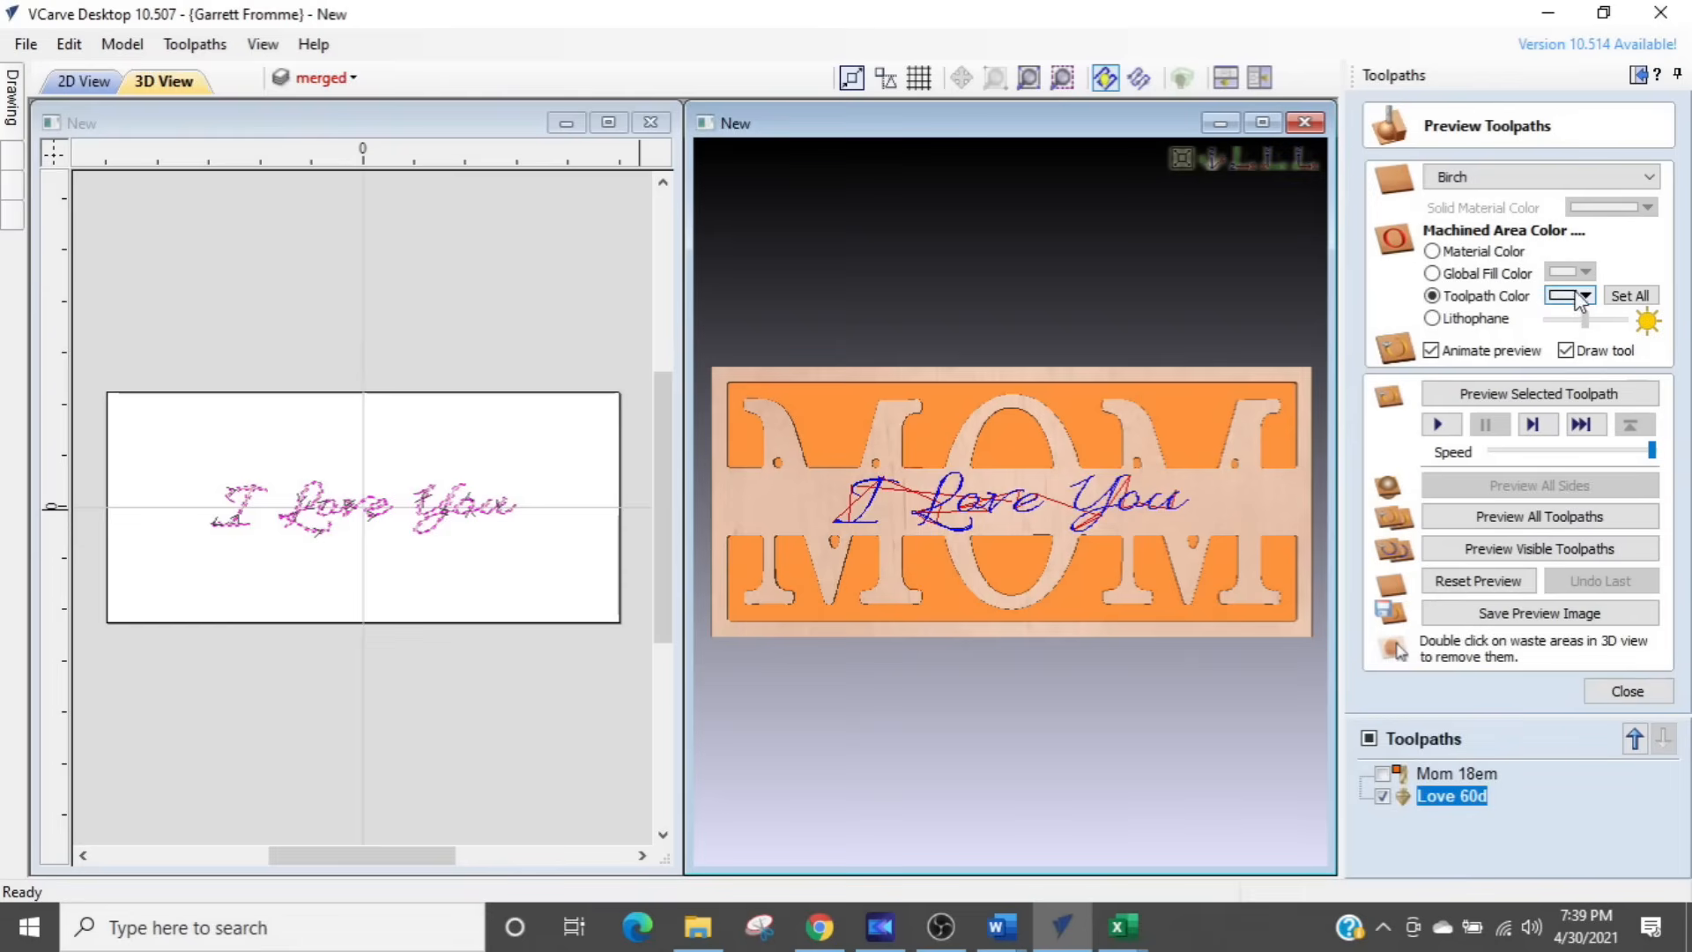
Step: Set the Love 60d toolpath's preview colour to black, simulate it and inspect the carved lettering in an enlarged 3D view
{"action": "key", "text": "ctrl"}
{"action": "mouse_move", "coordinate": [1439, 798]}
{"action": "left_click", "coordinate": [1585, 296]}
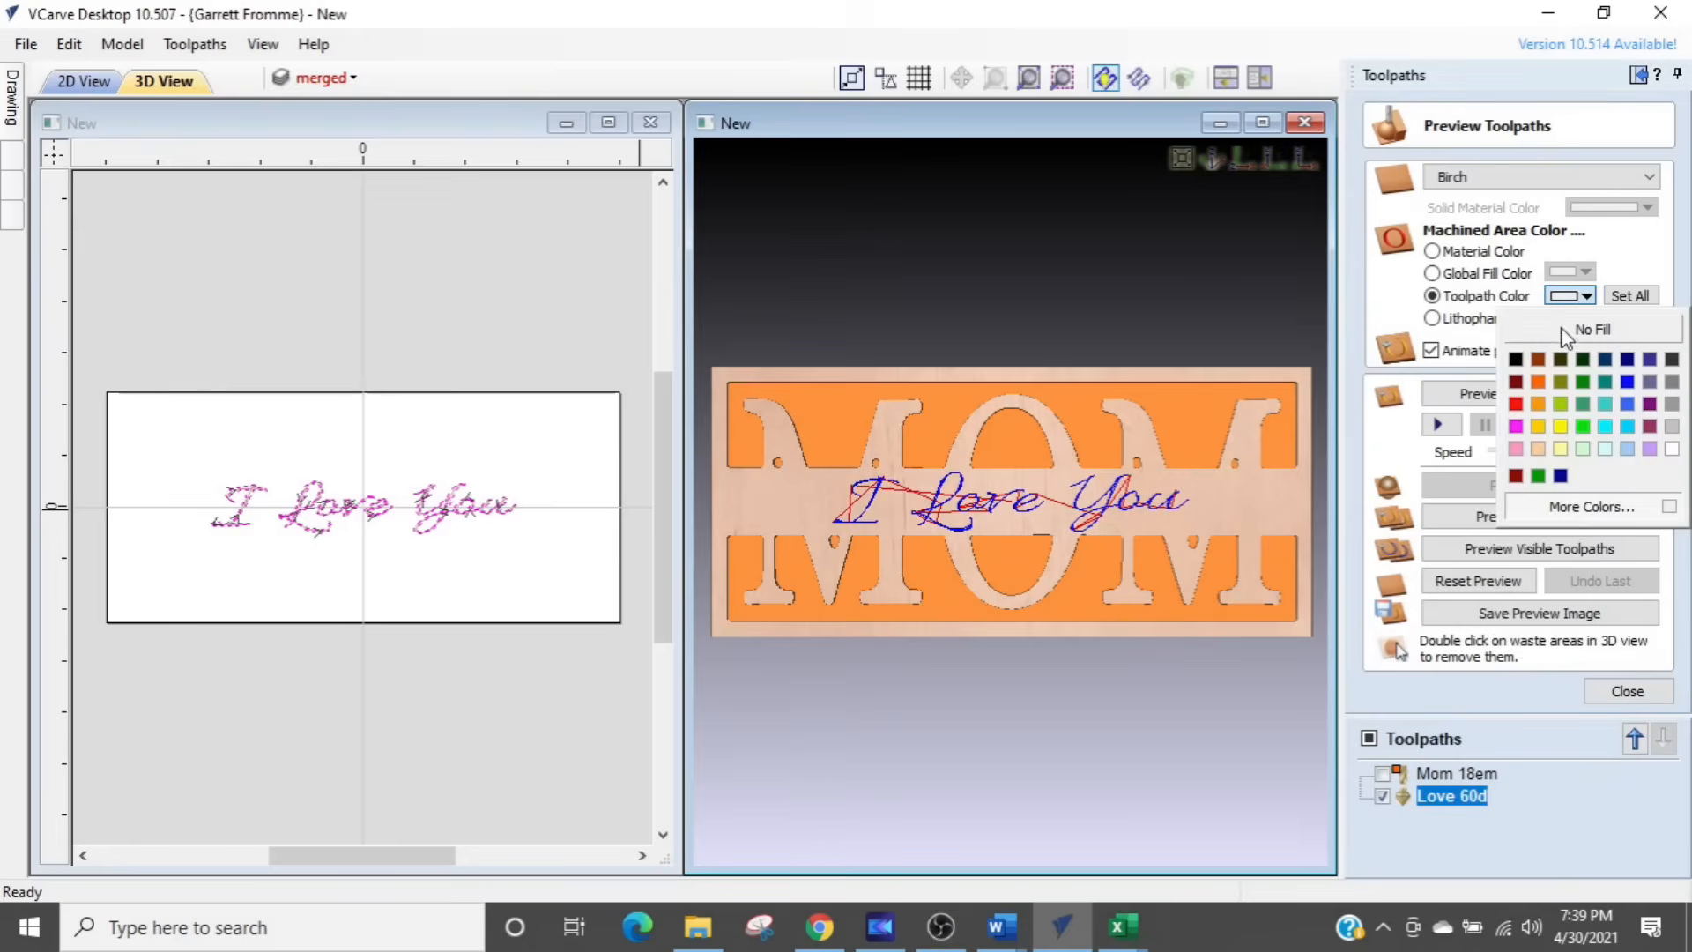
{"action": "left_click", "coordinate": [1515, 359]}
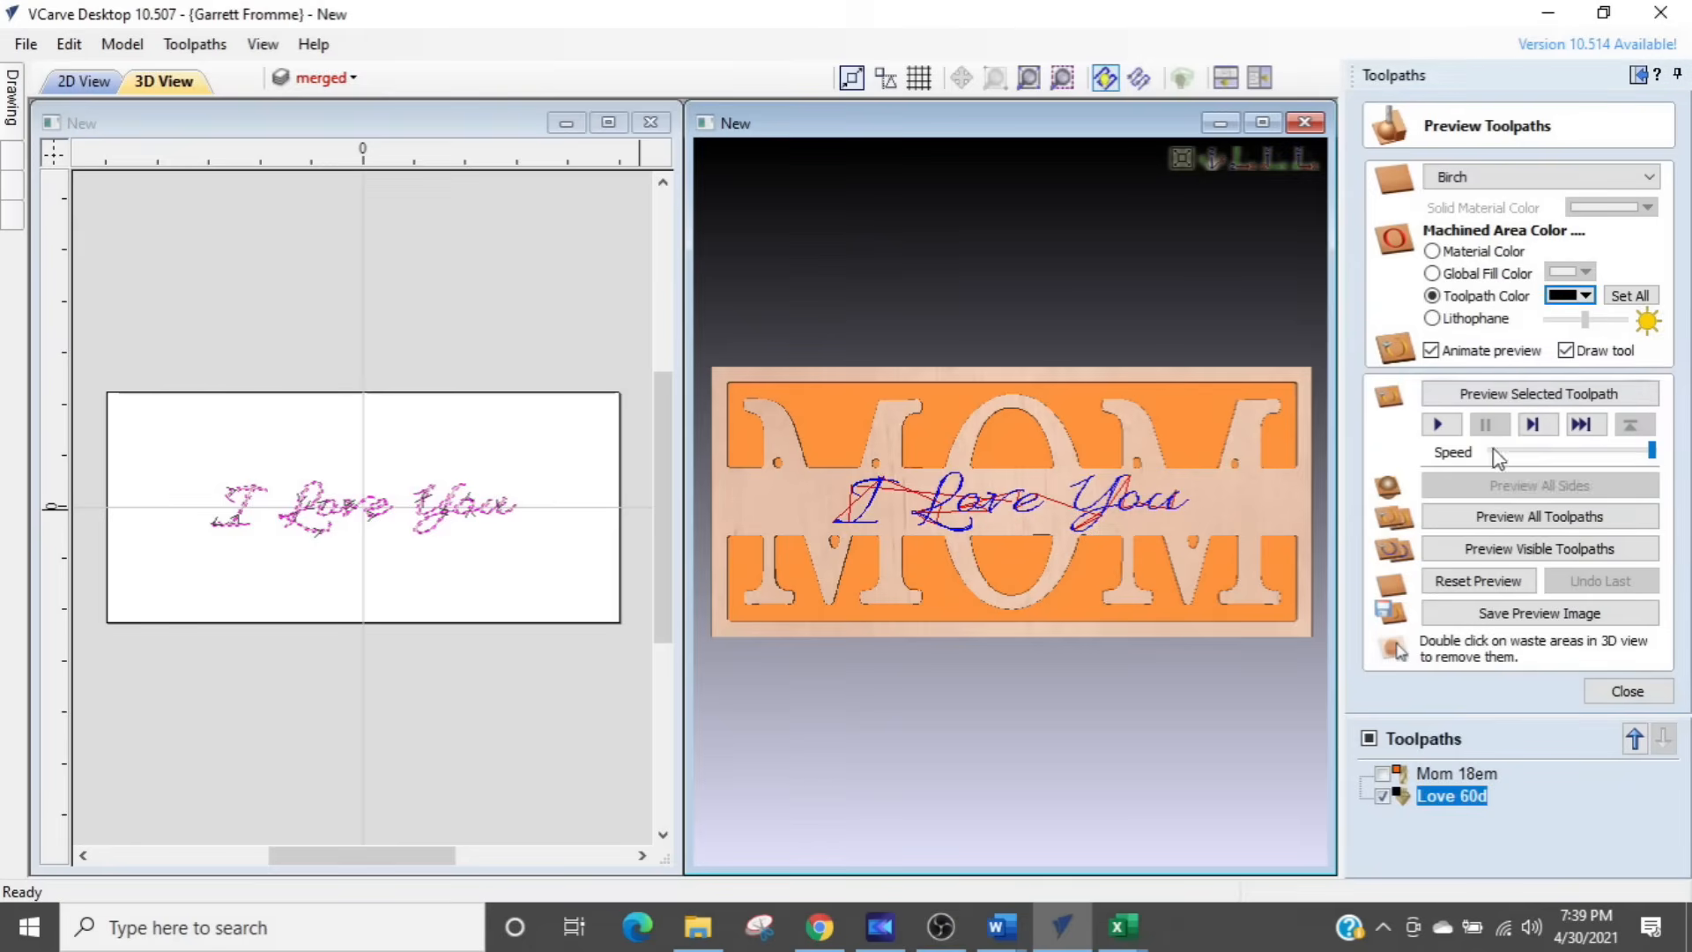
{"action": "left_click", "coordinate": [1491, 399]}
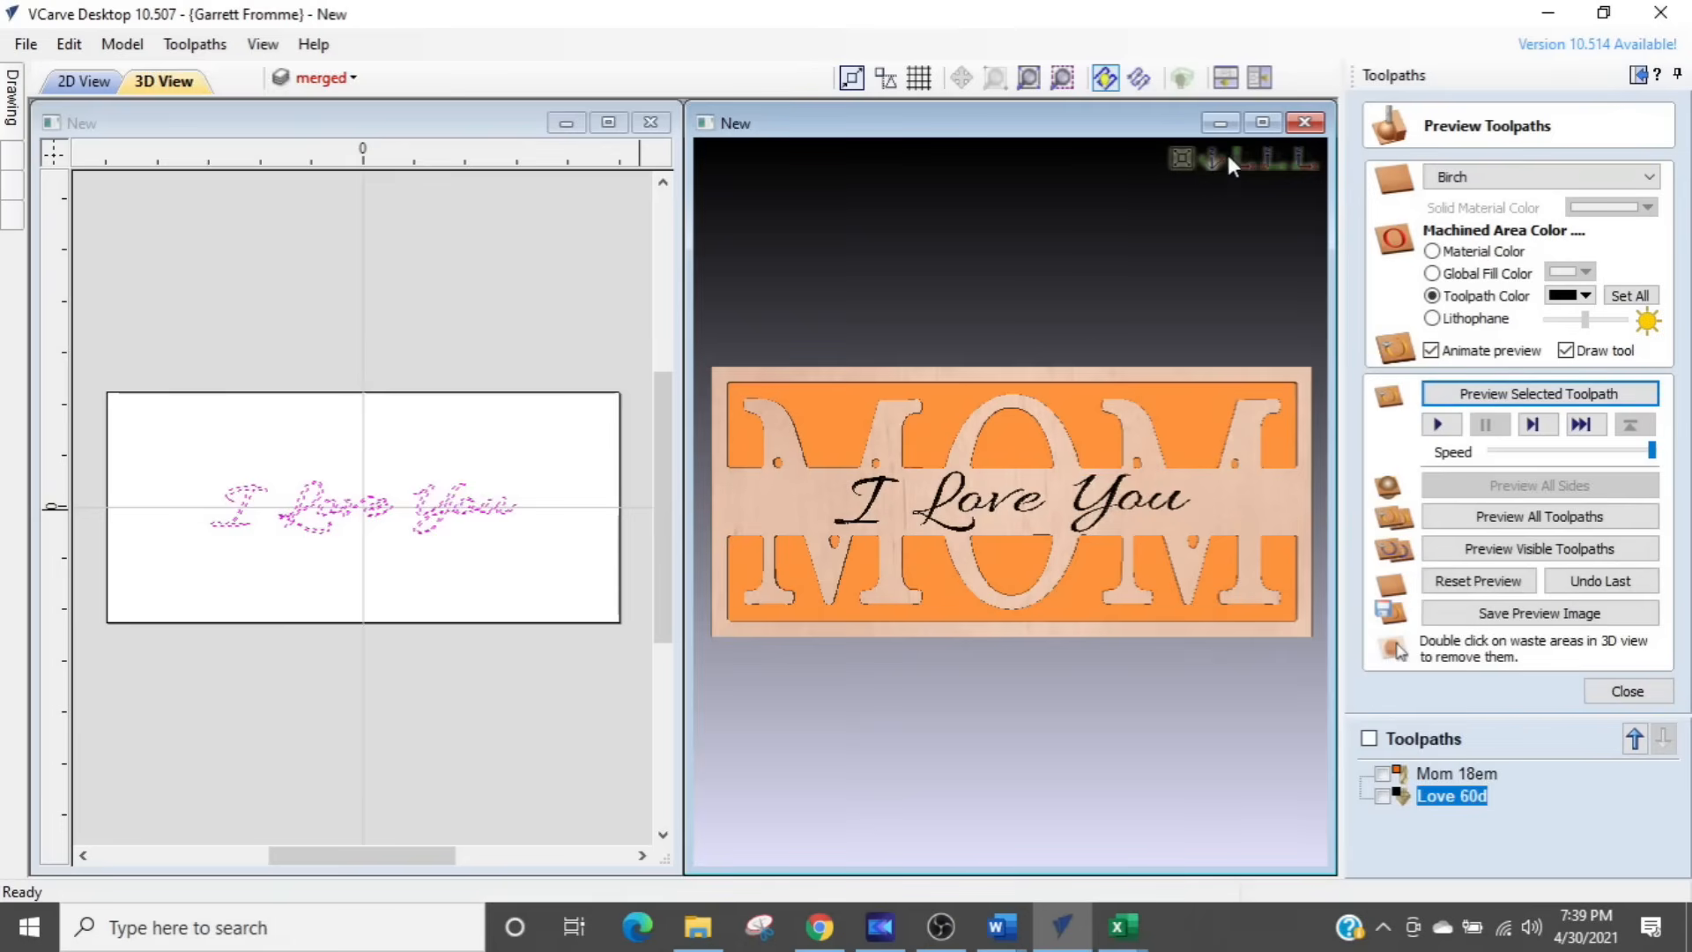
{"action": "left_click", "coordinate": [1262, 123]}
{"action": "middle_click_drag", "start_coordinate": [654, 750], "coordinate": [758, 714]}
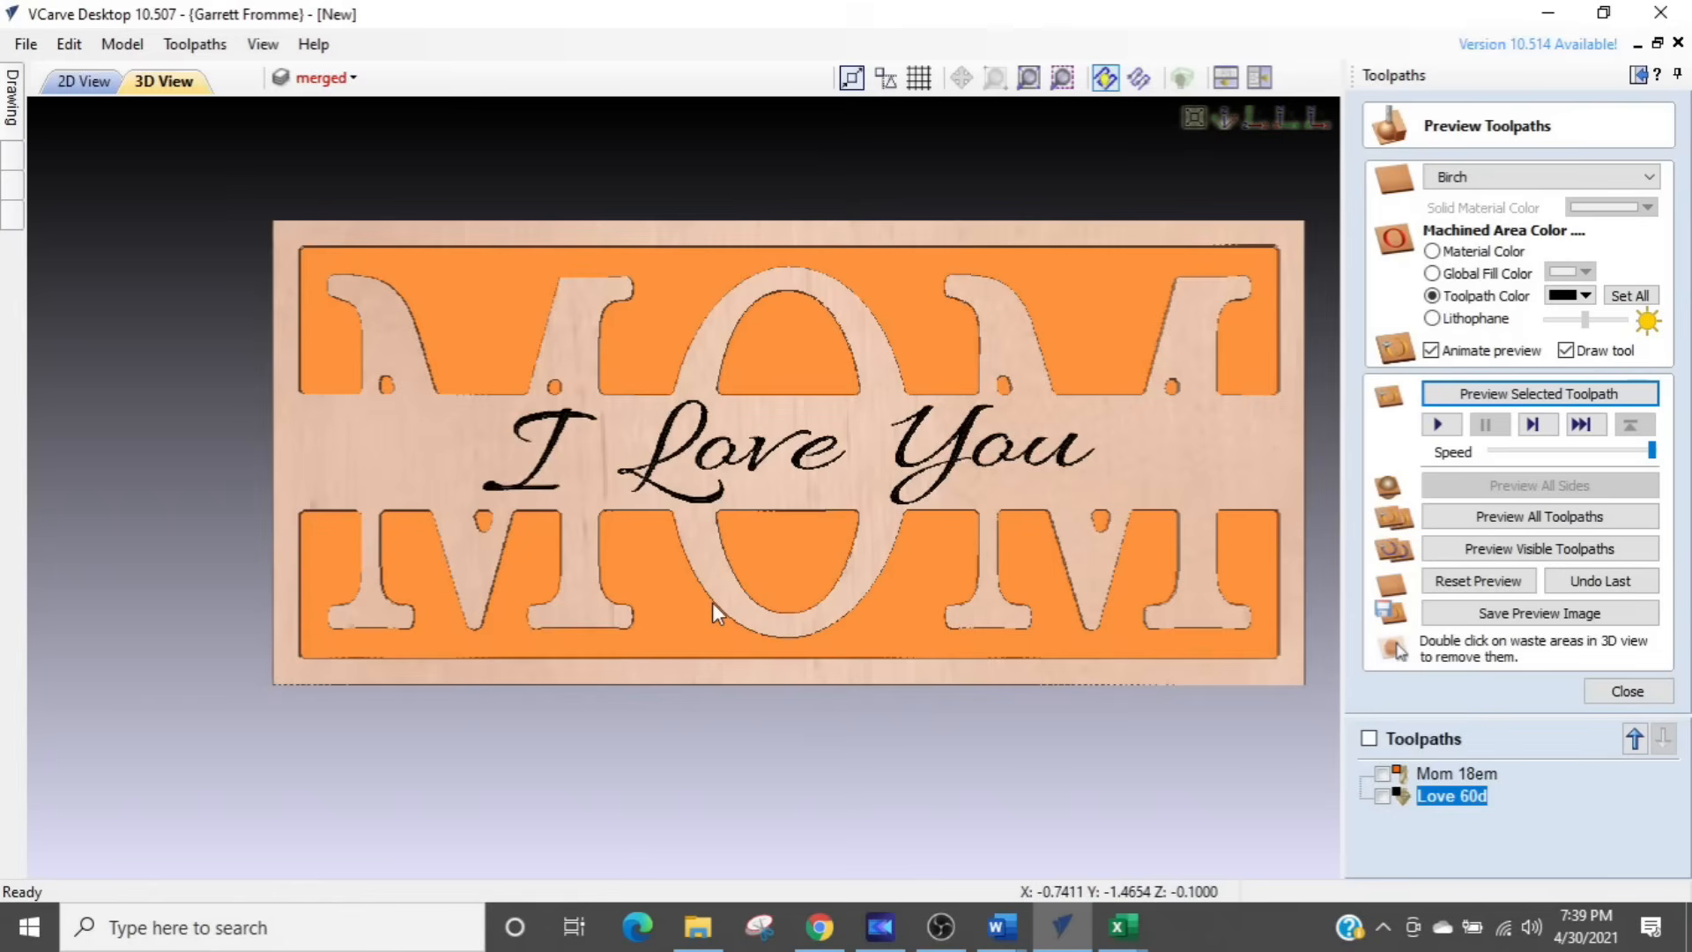
{"action": "scroll", "coordinate": [711, 592], "scroll_direction": "up", "scroll_amount": 3}
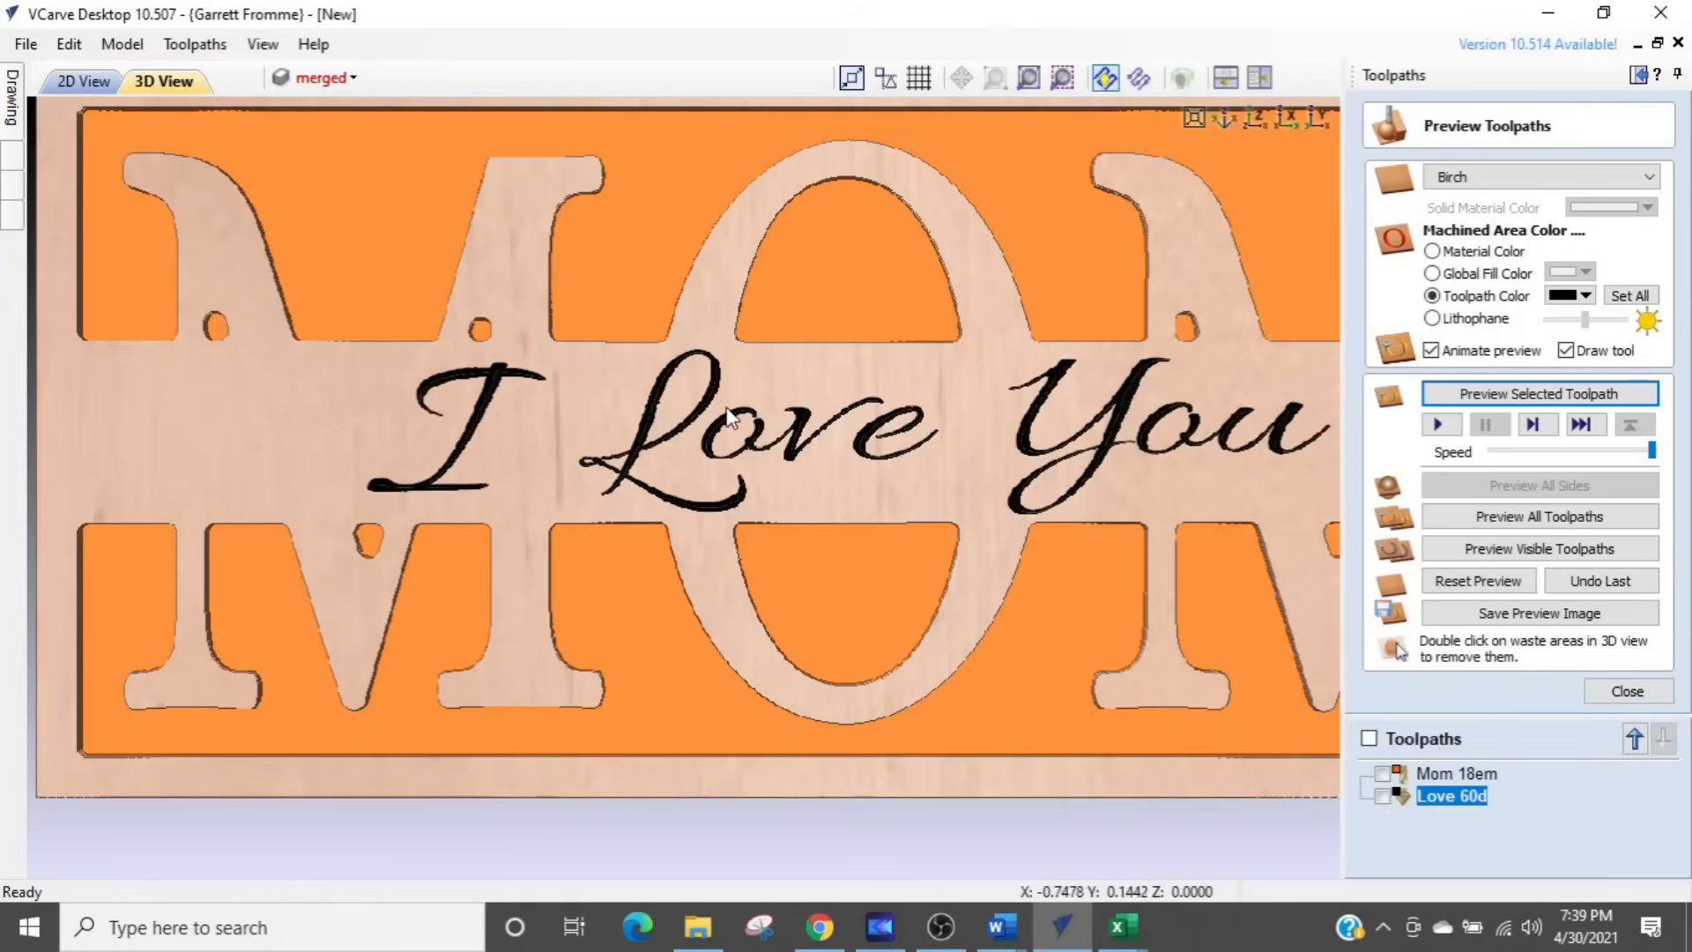
{"action": "scroll", "coordinate": [680, 573], "scroll_direction": "down", "scroll_amount": 3}
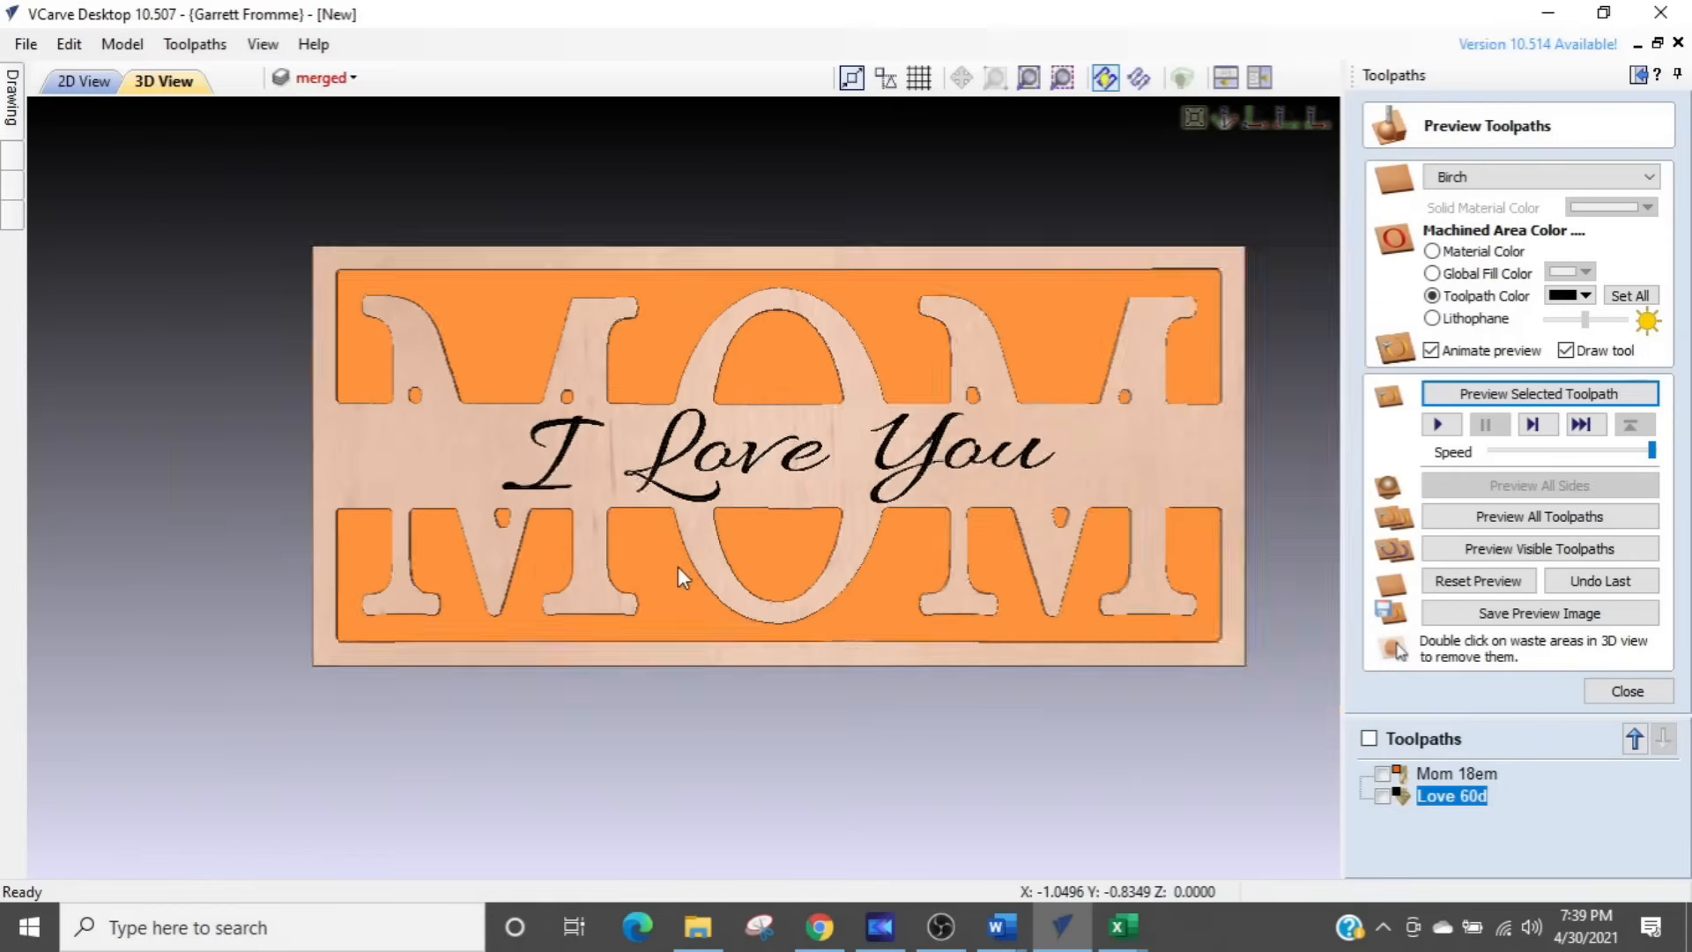
Step: Inspect the simulated MOM and "I Love You" carving at different magnifications and close the toolpath preview
{"action": "scroll", "coordinate": [679, 568], "scroll_direction": "up", "scroll_amount": 1}
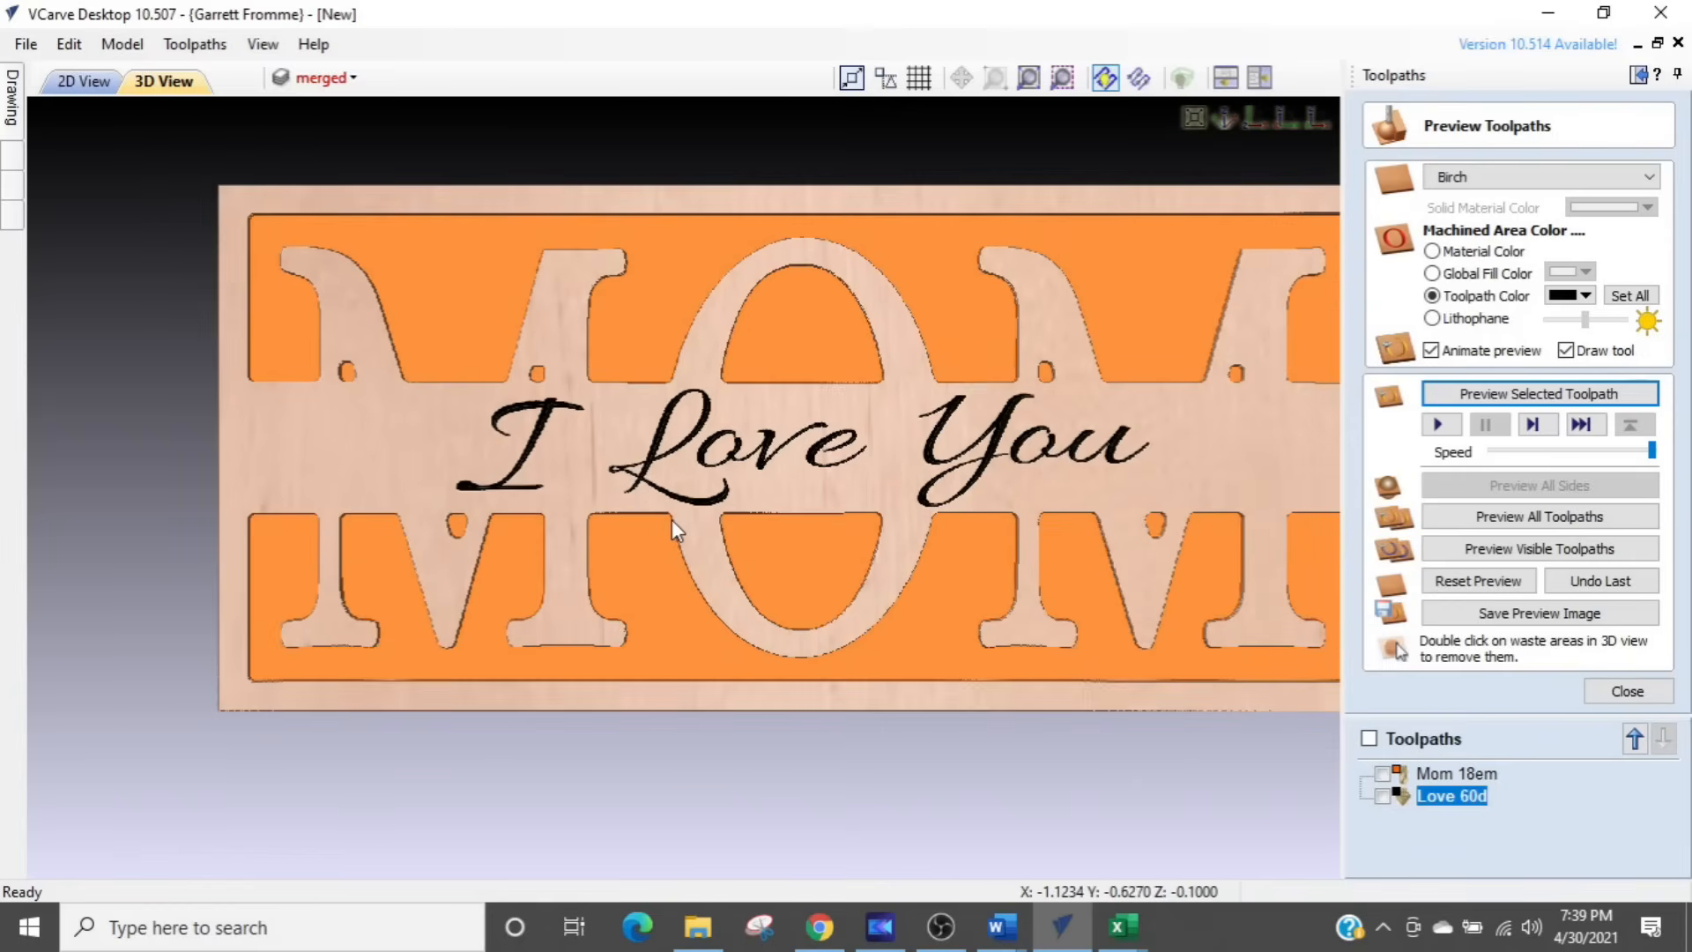
{"action": "scroll", "coordinate": [671, 521], "scroll_direction": "down", "scroll_amount": 1}
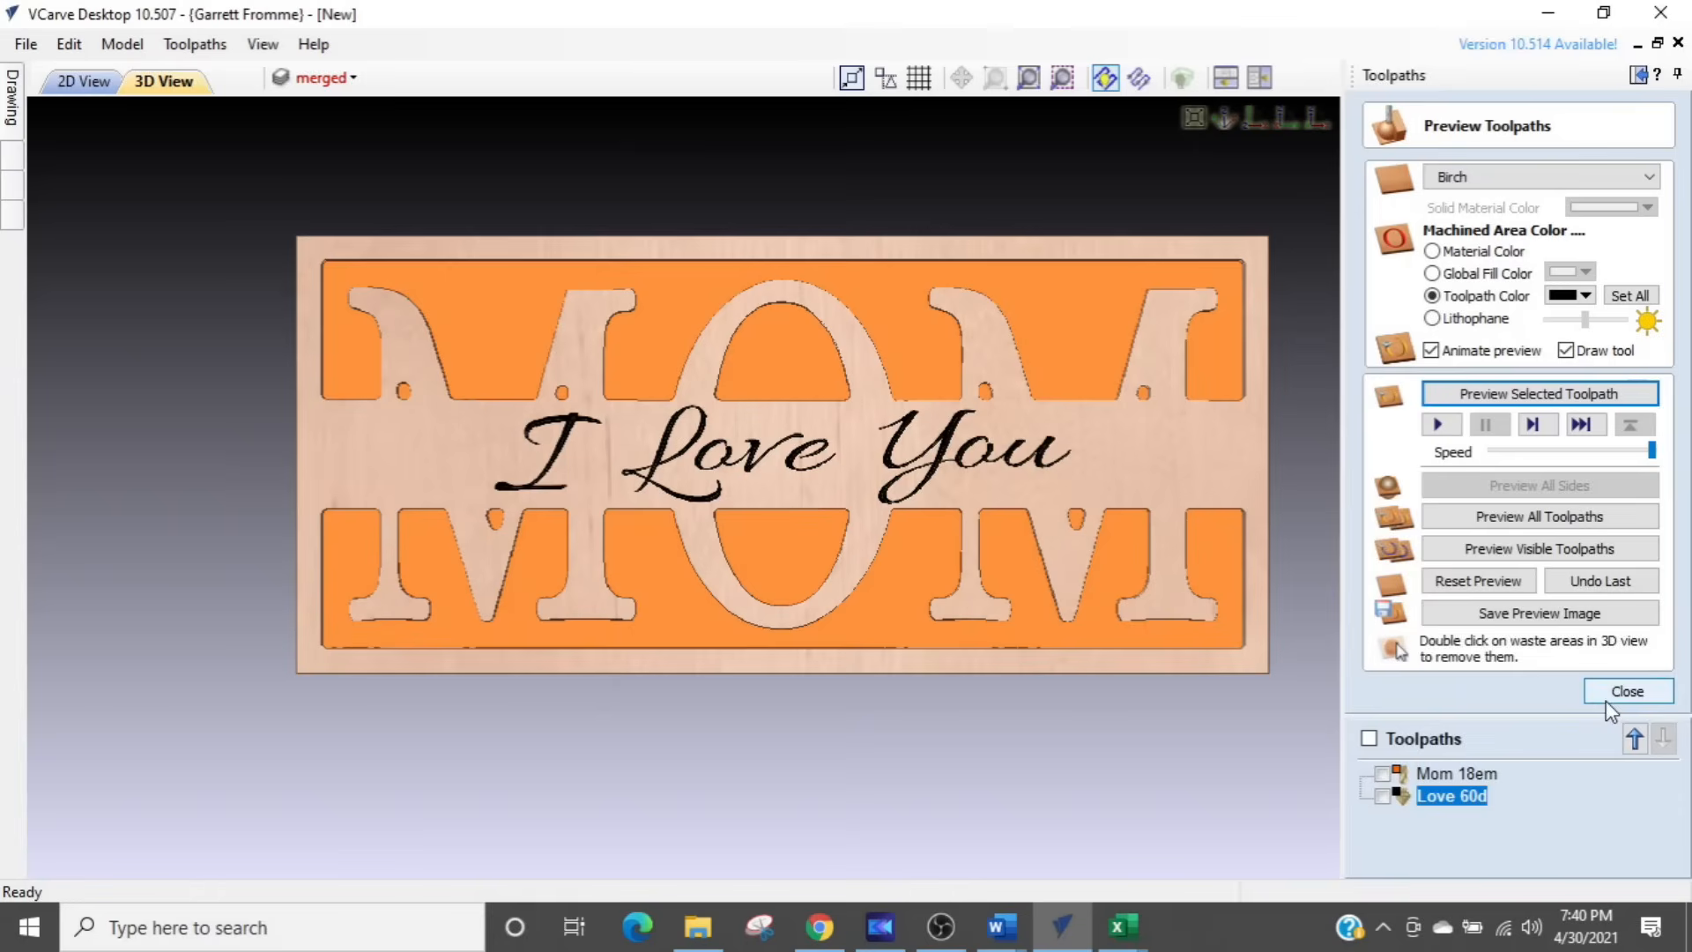
{"action": "left_click", "coordinate": [1627, 692]}
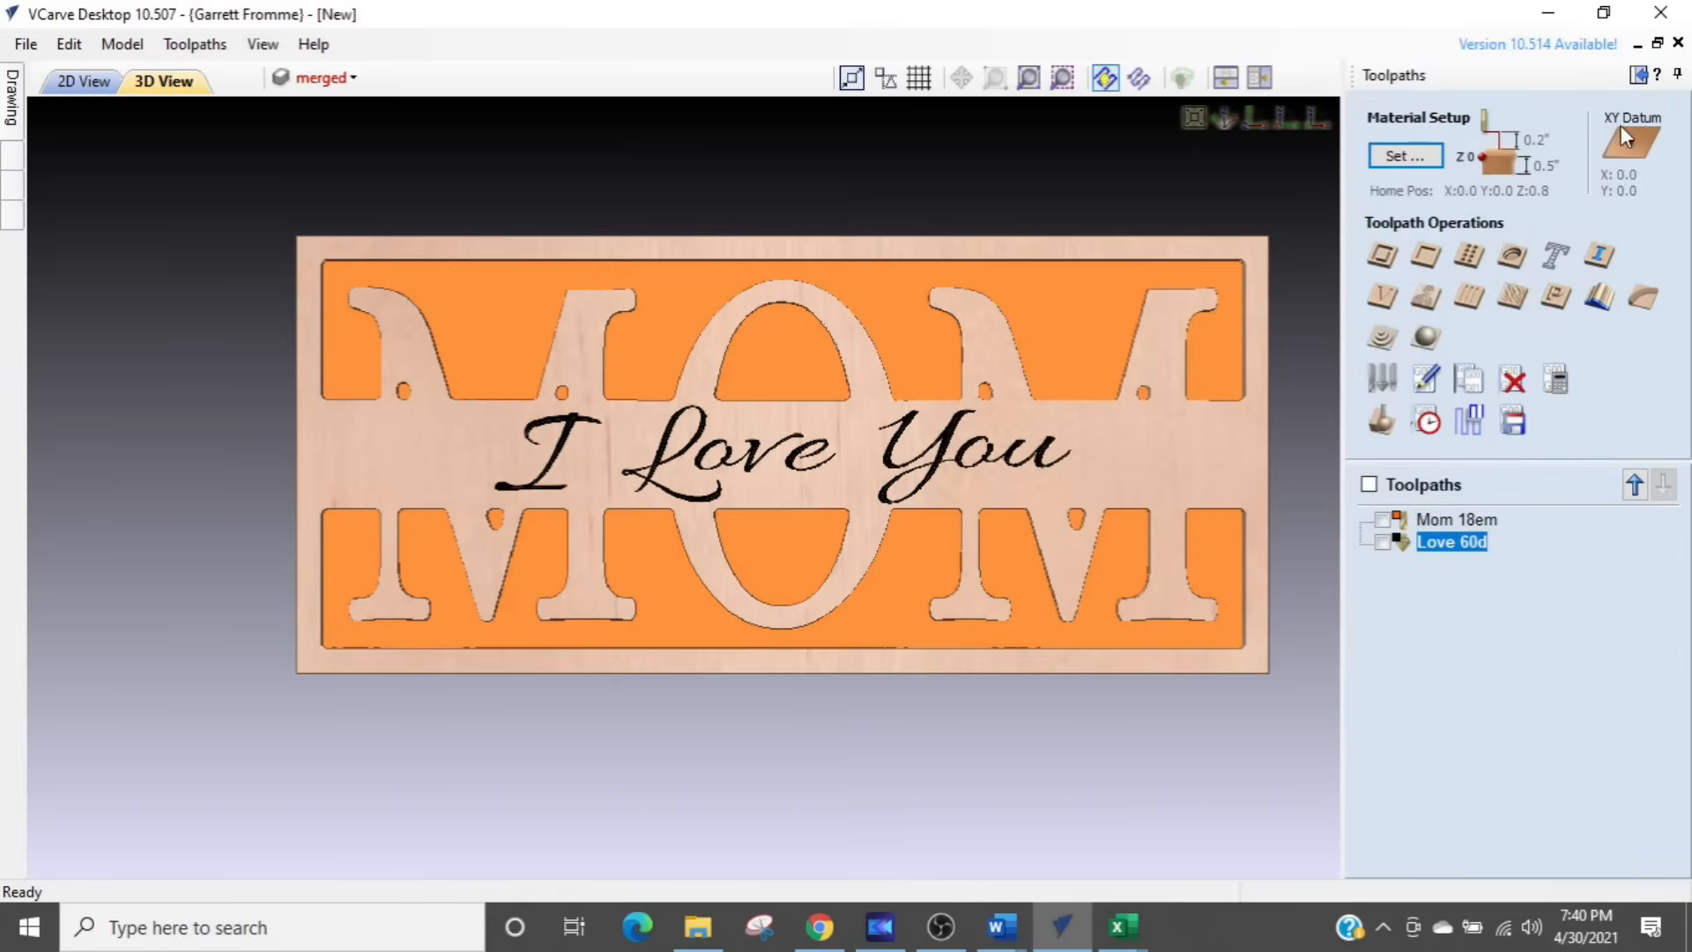
Step: Return to the drawing tools in the 2D view, make the "boundary" layer visible and make "Top text - love" the active layer
{"action": "left_click", "coordinate": [1636, 76]}
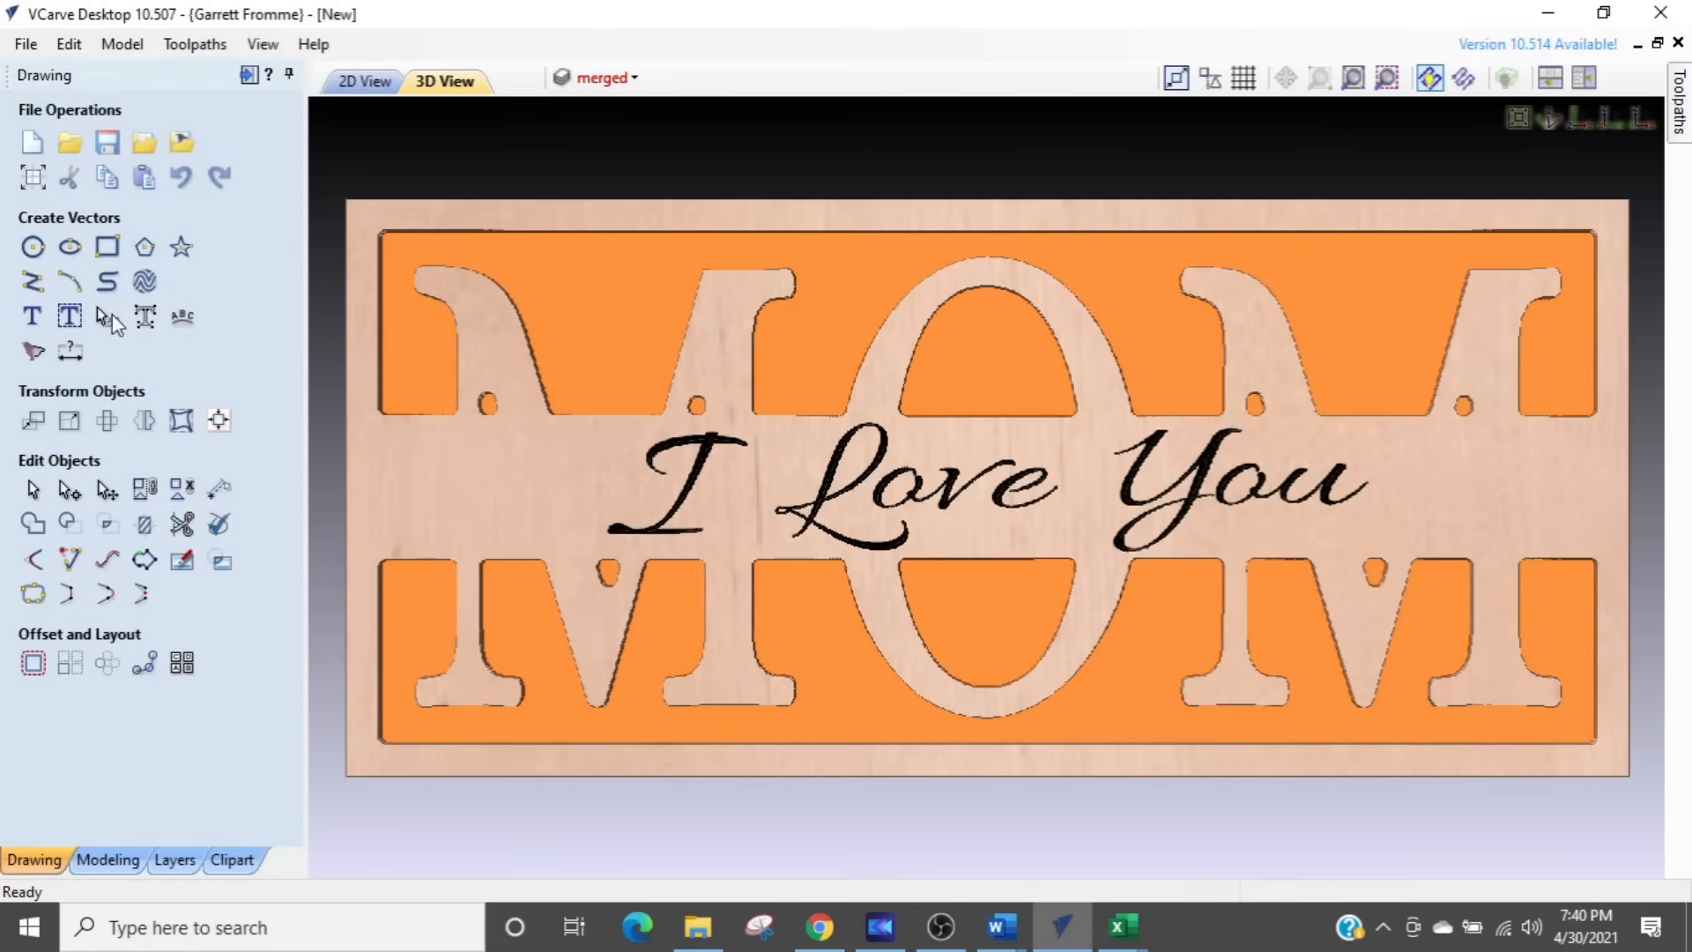
{"action": "left_click", "coordinate": [367, 88]}
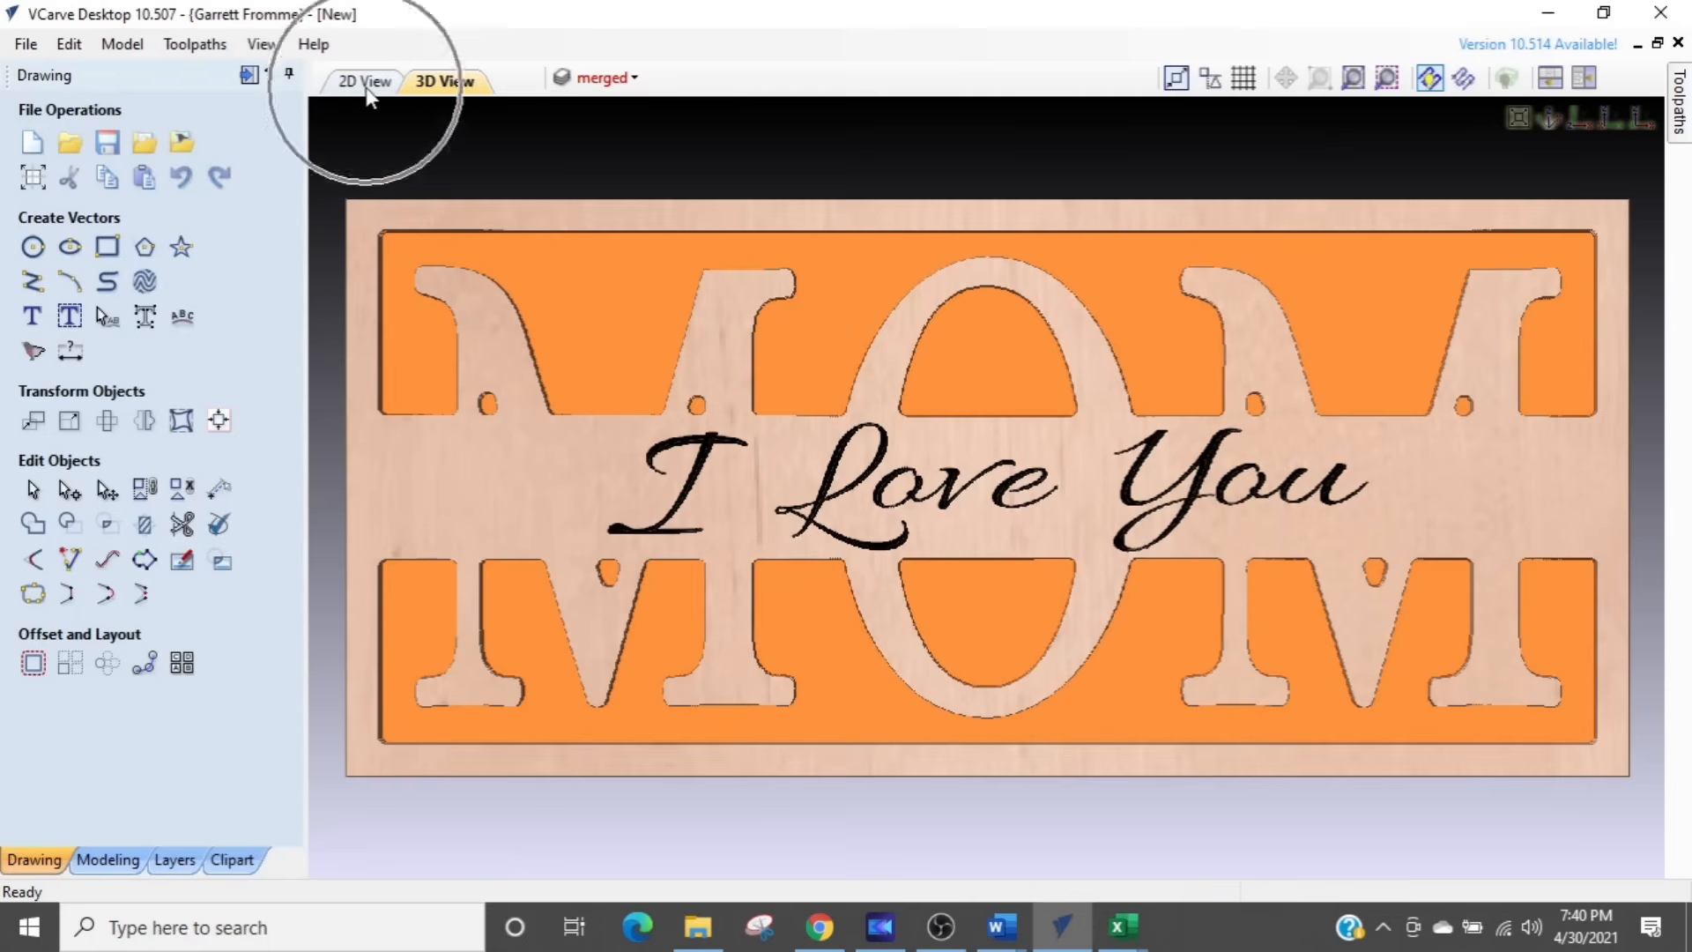
{"action": "scroll", "coordinate": [487, 505], "scroll_direction": "up", "scroll_amount": 3}
{"action": "middle_click_drag", "start_coordinate": [622, 535], "coordinate": [802, 478]}
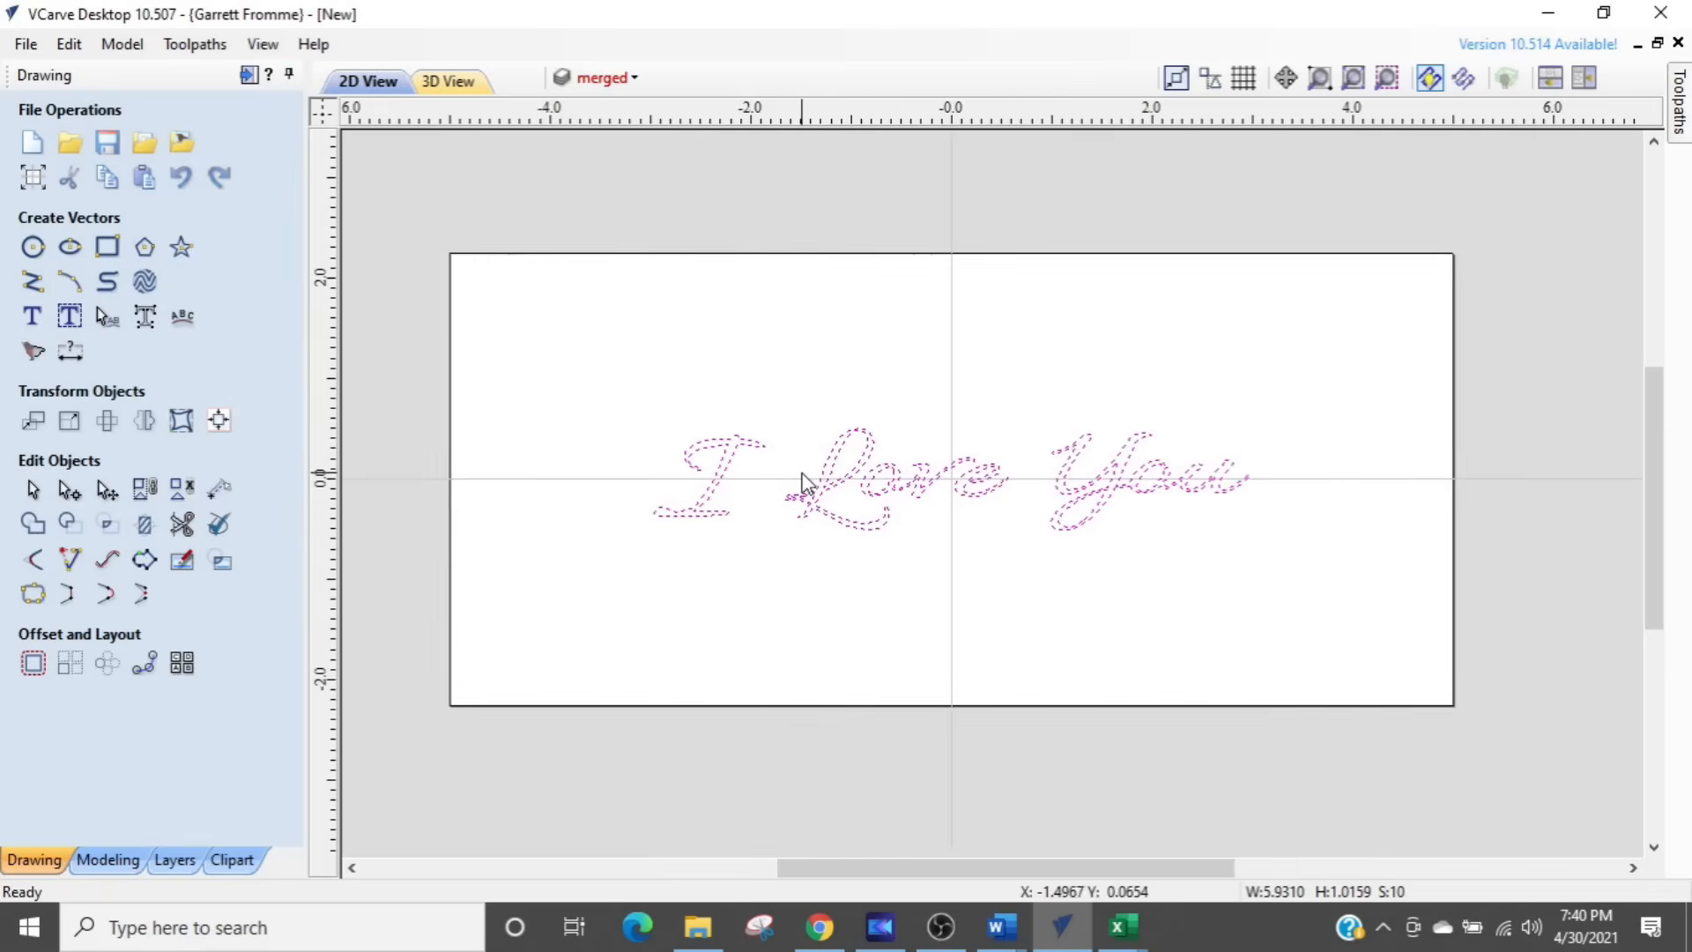
{"action": "left_click", "coordinate": [599, 78]}
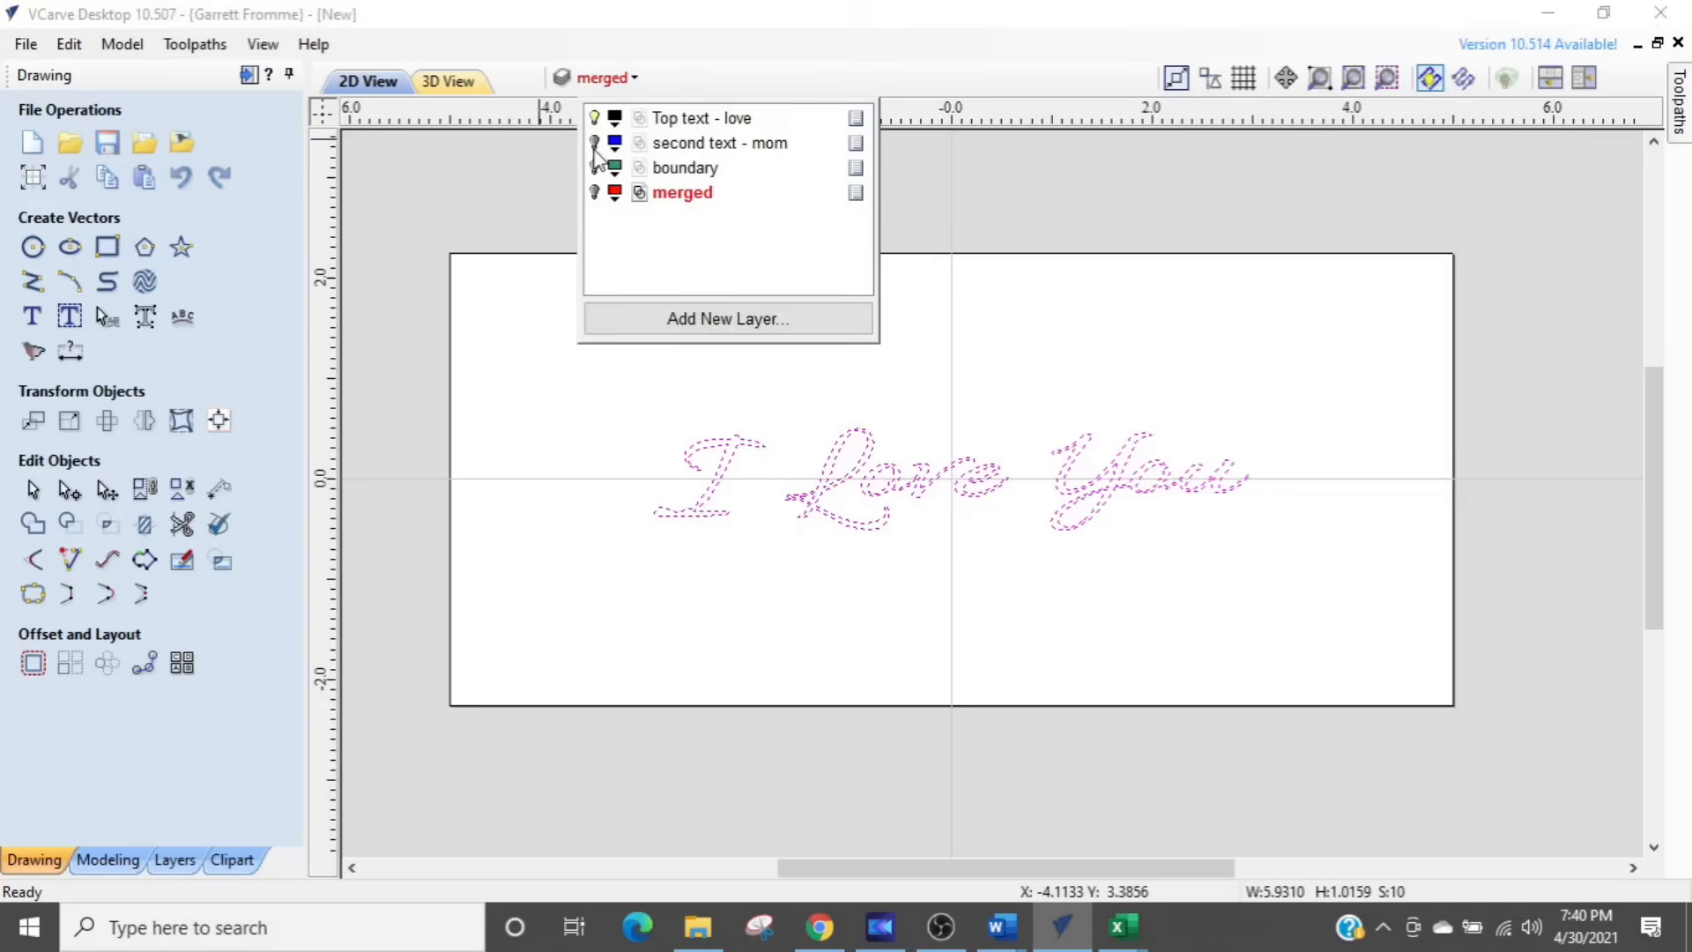
{"action": "left_click", "coordinate": [594, 167]}
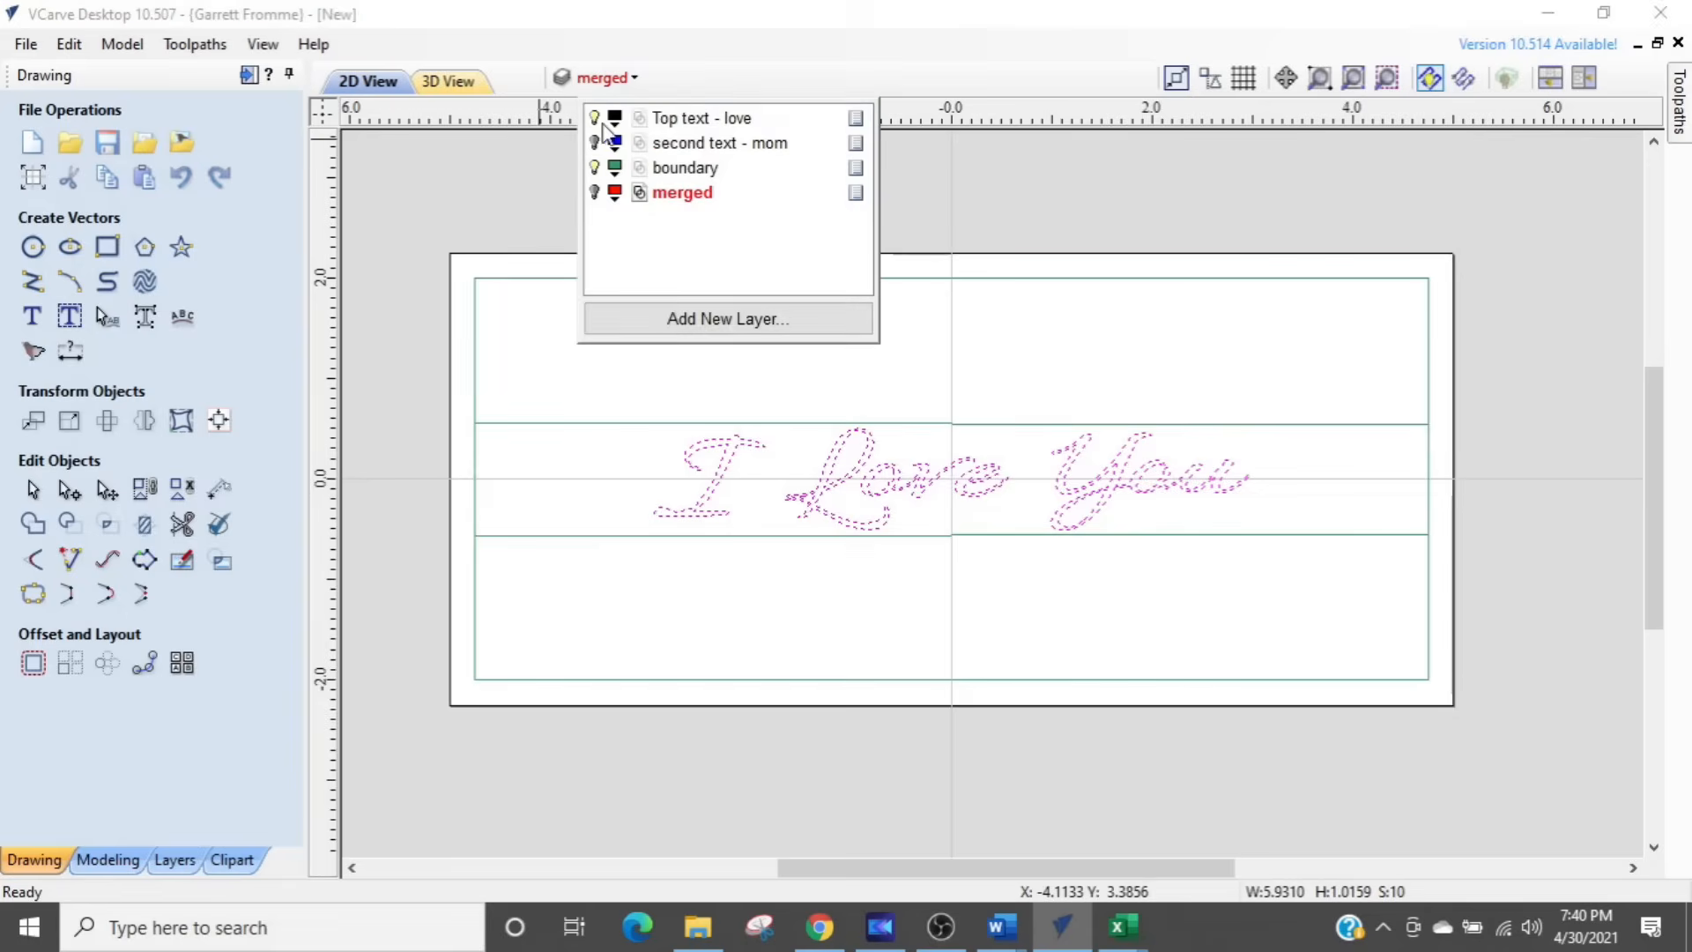
{"action": "left_click", "coordinate": [702, 120]}
{"action": "left_click", "coordinate": [531, 246]}
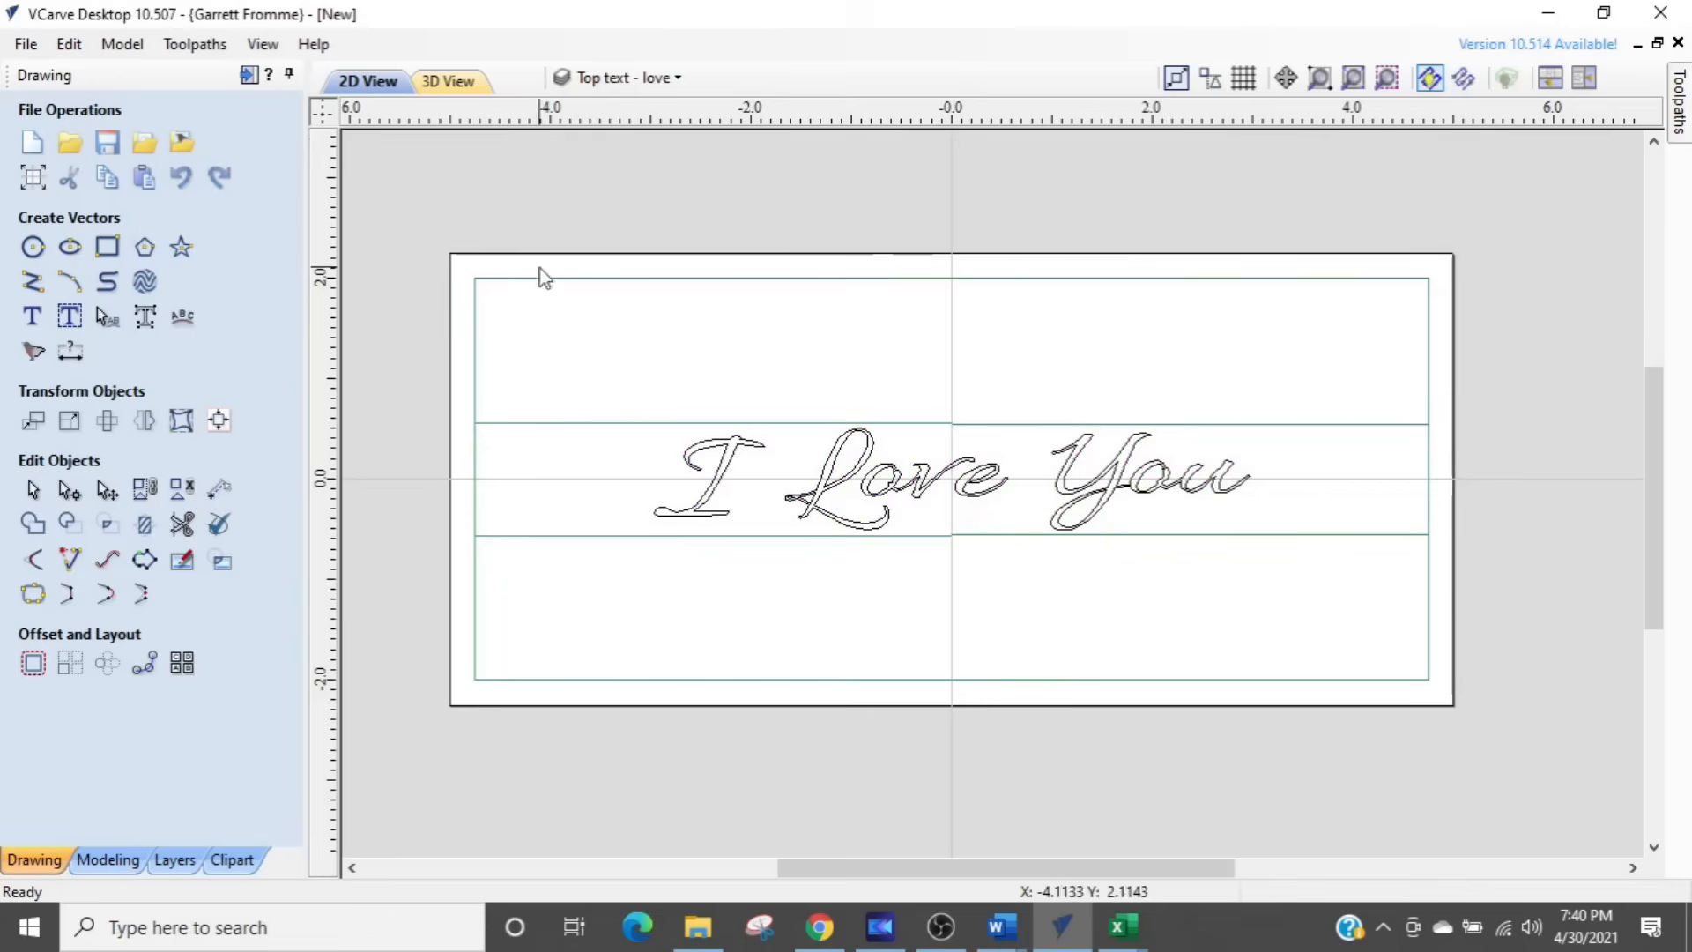
Step: Reduce the height of the letter L in "Love" to about 0.96 inches so it clears the band's boundary lines
{"action": "left_click_drag", "start_coordinate": [745, 586], "coordinate": [887, 415]}
{"action": "scroll", "coordinate": [887, 415], "scroll_direction": "up", "scroll_amount": 3}
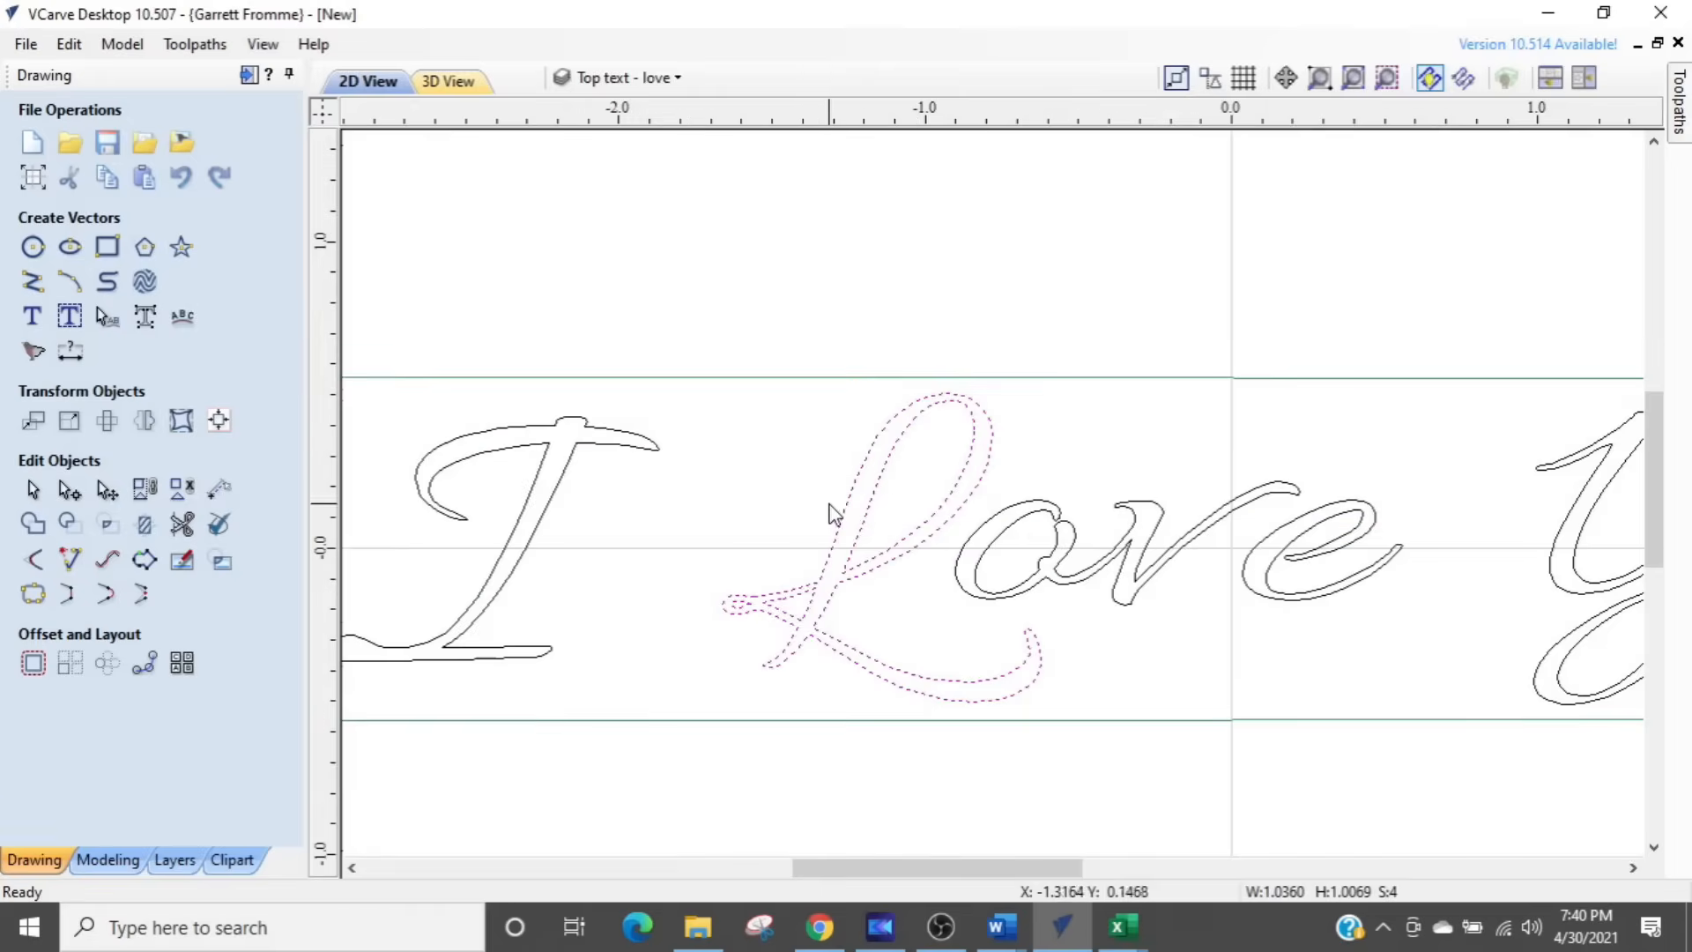
{"action": "left_click", "coordinate": [856, 586]}
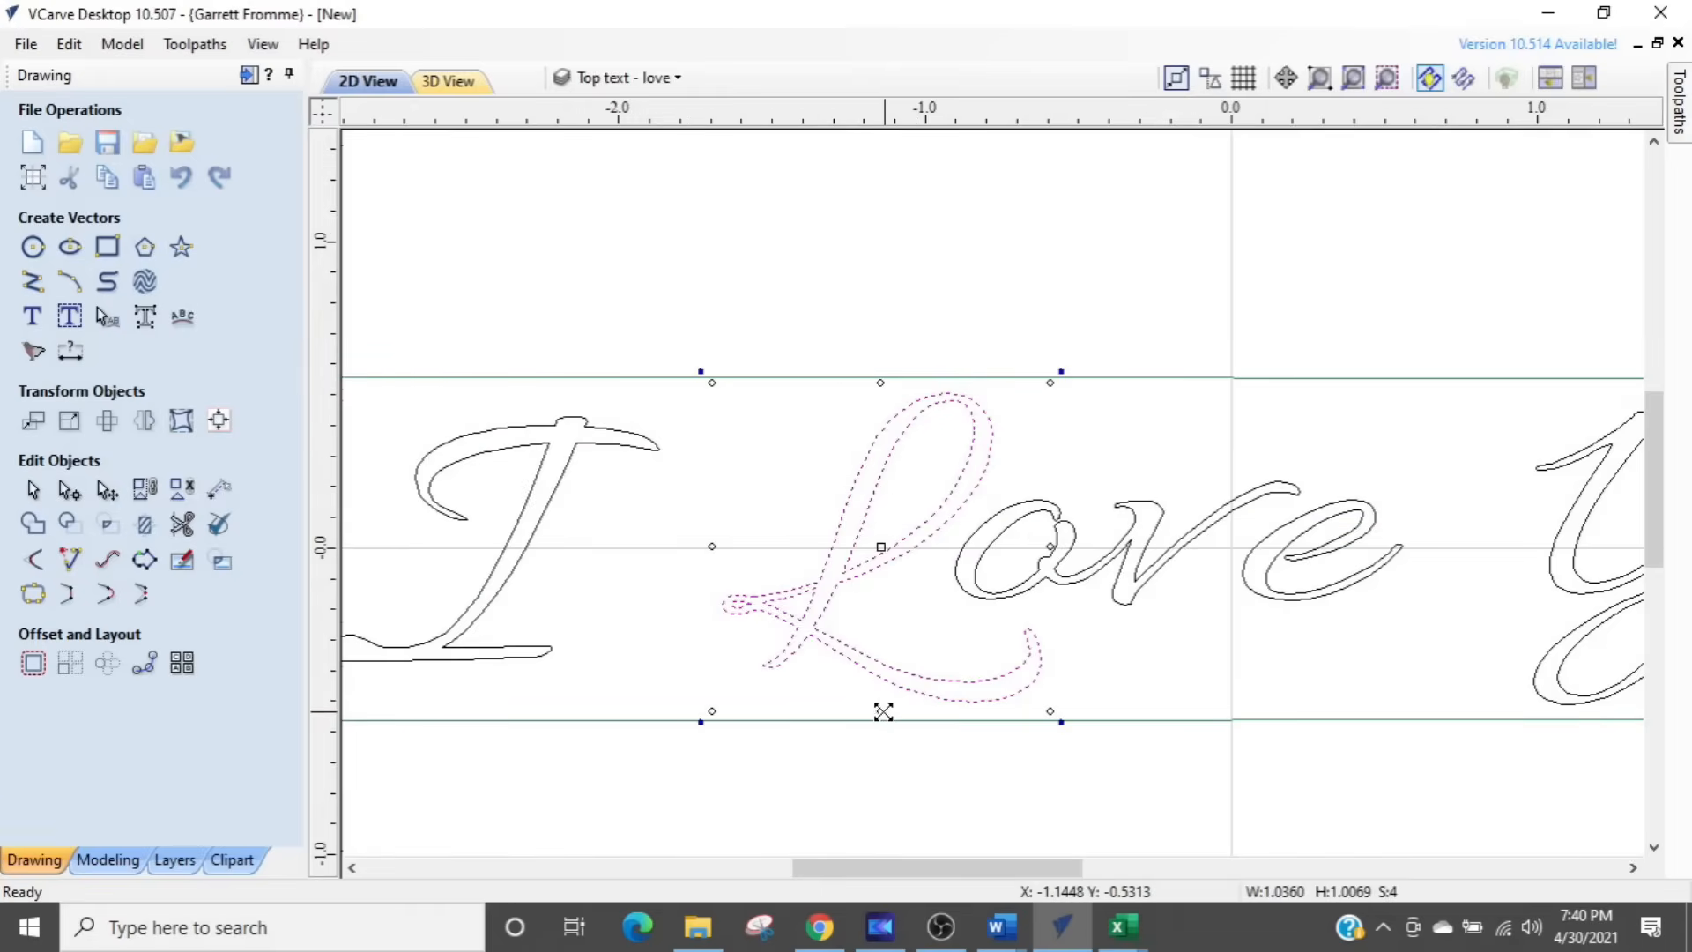
{"action": "left_click_drag", "start_coordinate": [883, 712], "coordinate": [881, 695]}
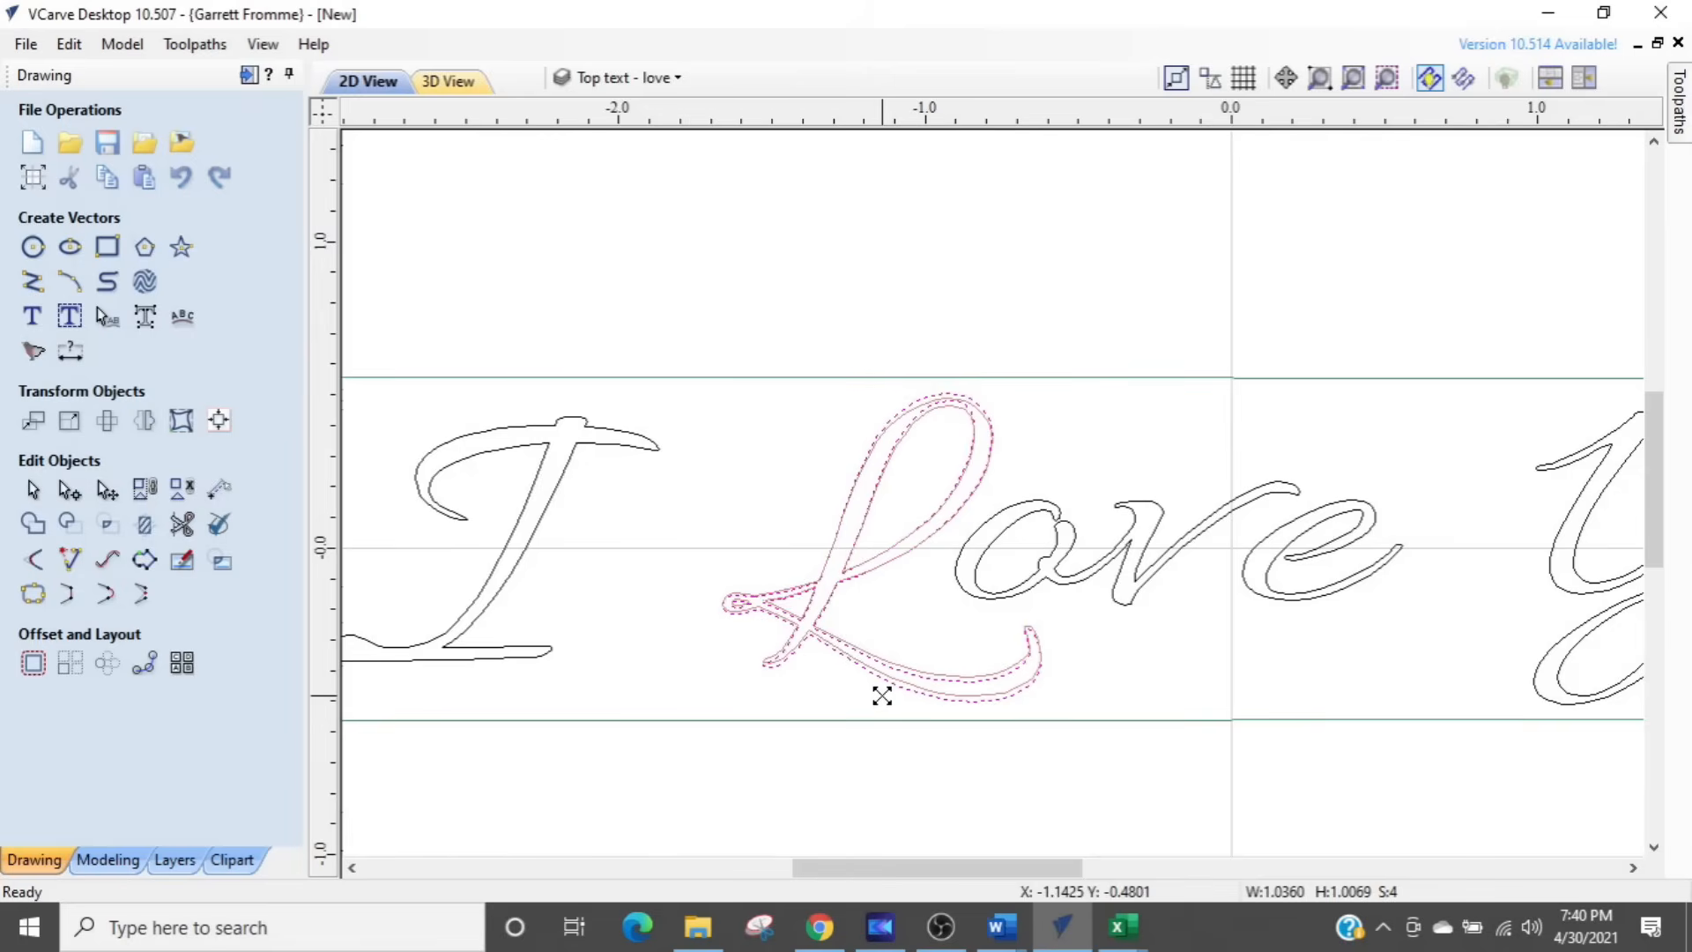
{"action": "left_click_drag", "start_coordinate": [881, 695], "coordinate": [882, 694]}
Step: Select both outlines of the letter Y in "You", stretch its height to about 0.99 inches and shift it slightly left
{"action": "middle_click_drag", "start_coordinate": [1173, 719], "coordinate": [685, 711]}
{"action": "scroll", "coordinate": [1236, 561], "scroll_direction": "up", "scroll_amount": 3}
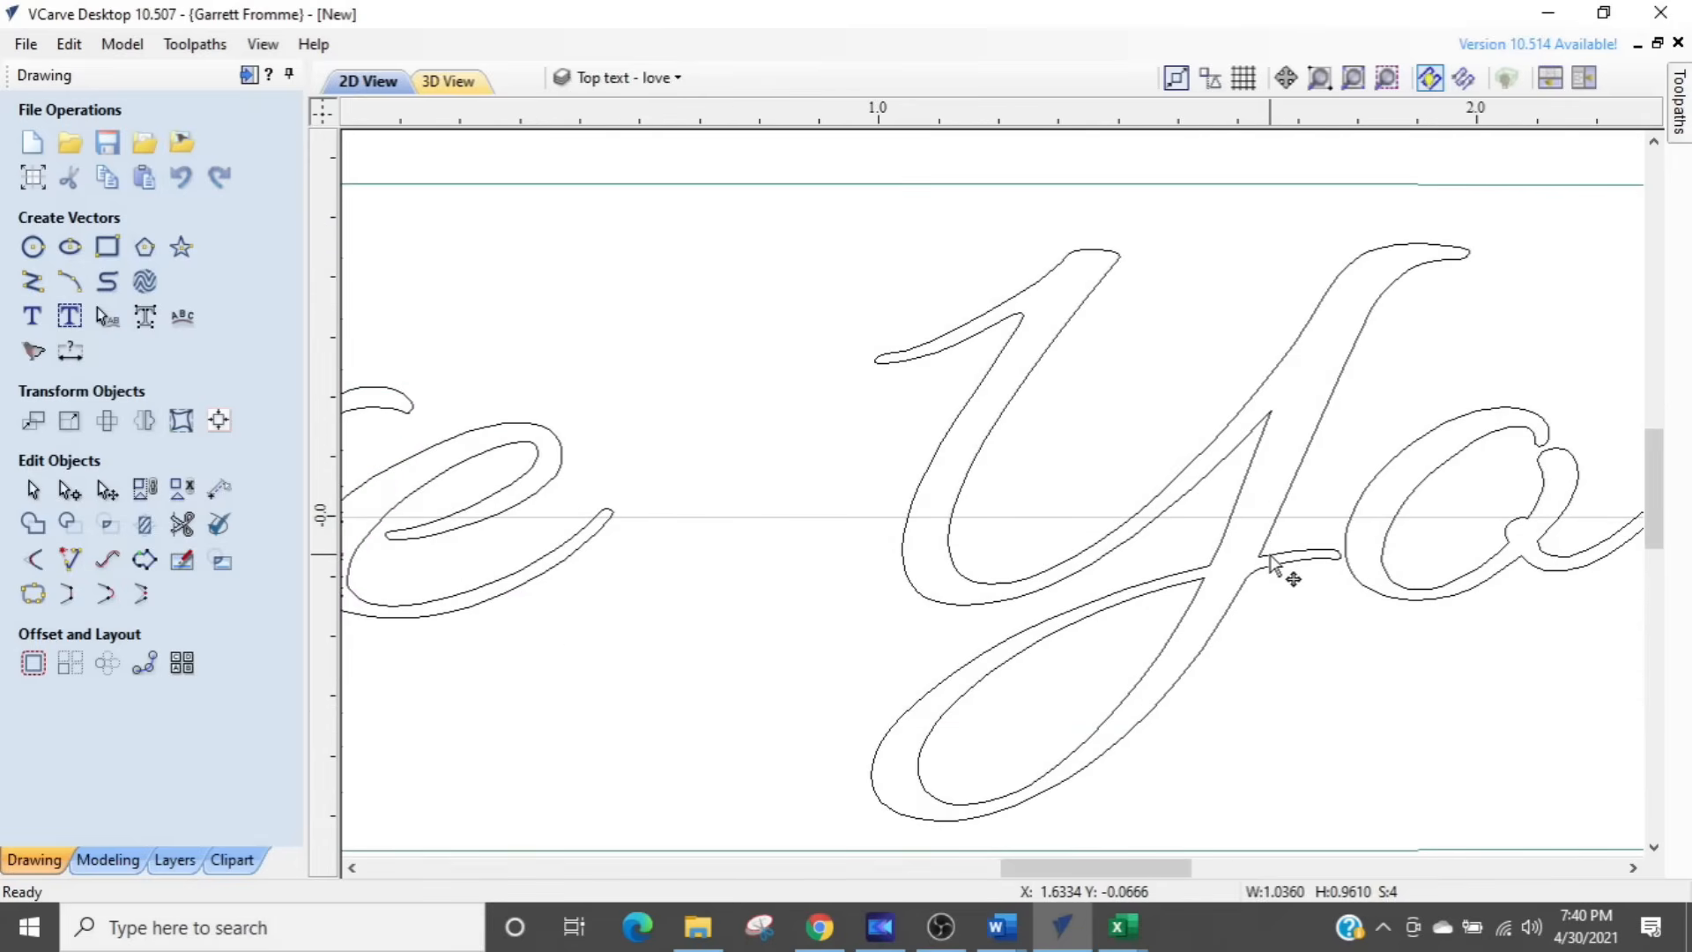
{"action": "scroll", "coordinate": [1243, 597], "scroll_direction": "down", "scroll_amount": 3}
{"action": "left_click", "coordinate": [1234, 597]}
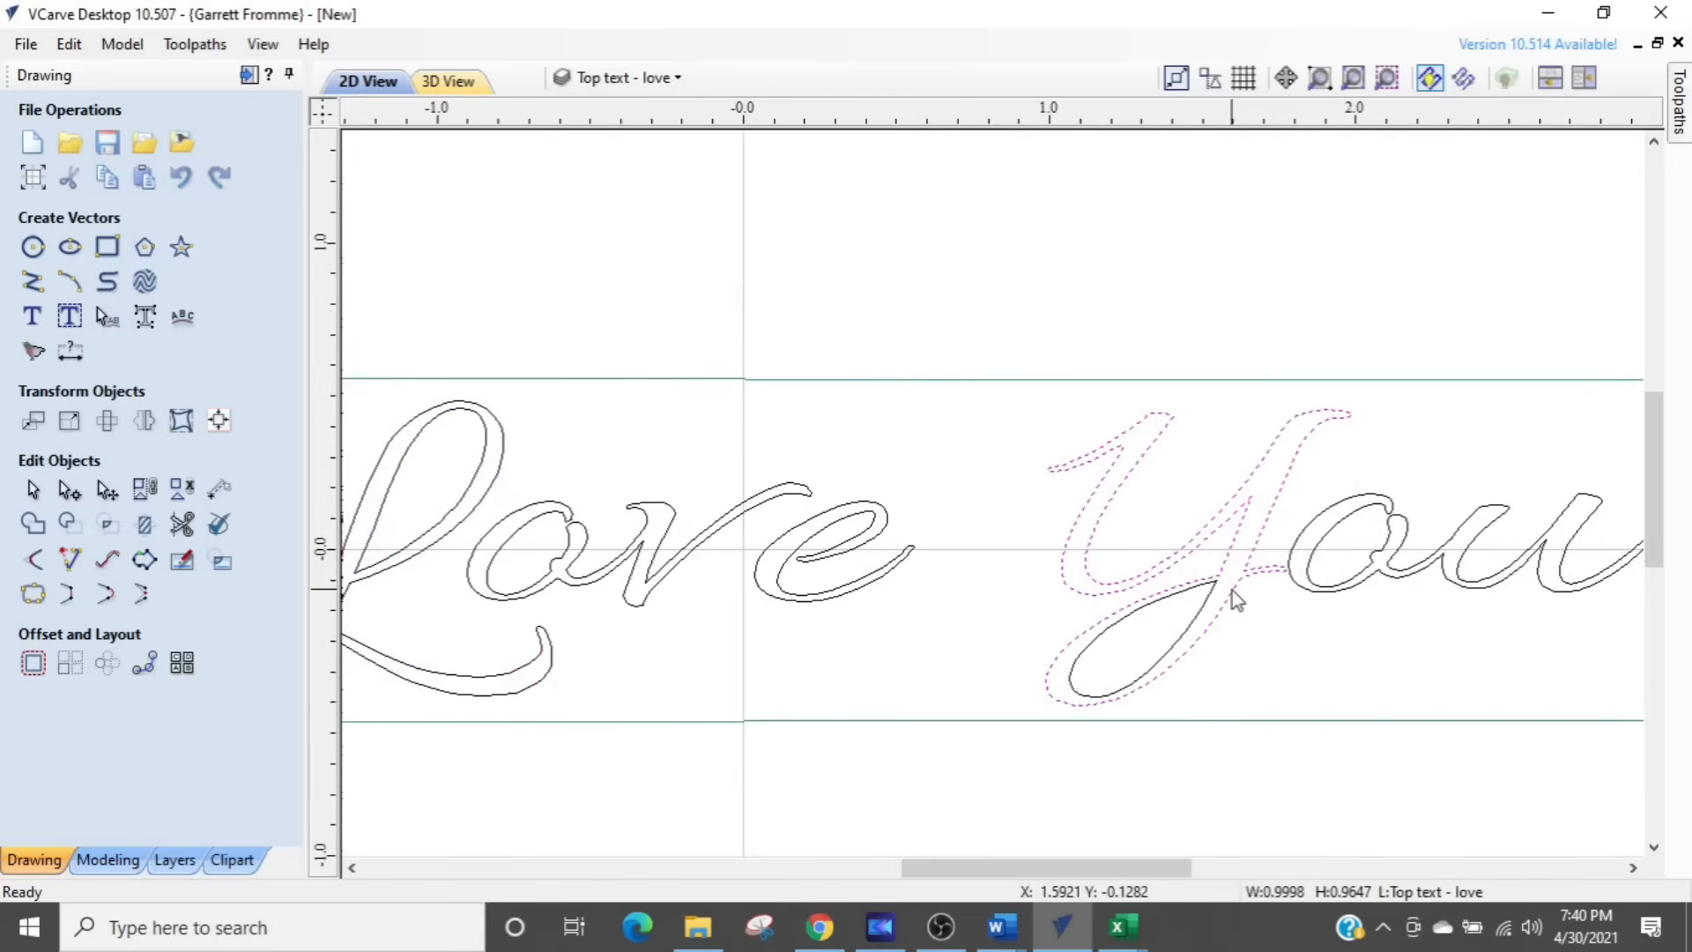
{"action": "left_click_drag", "start_coordinate": [1250, 601], "coordinate": [1123, 650]}
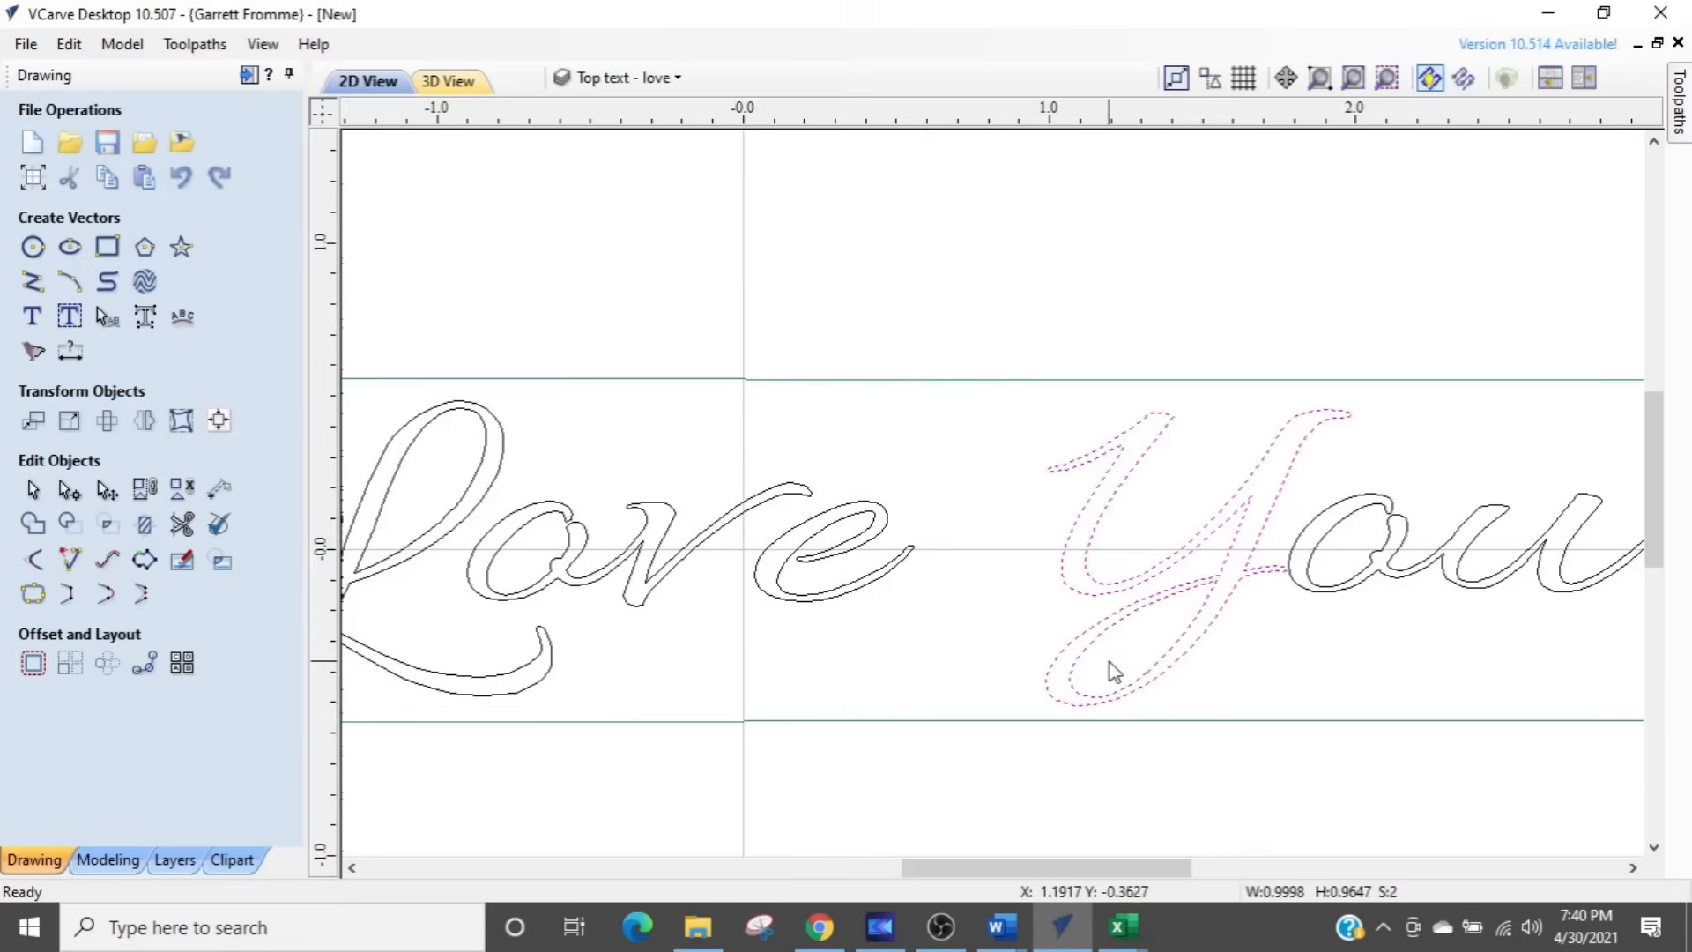
{"action": "left_click", "coordinate": [1139, 670]}
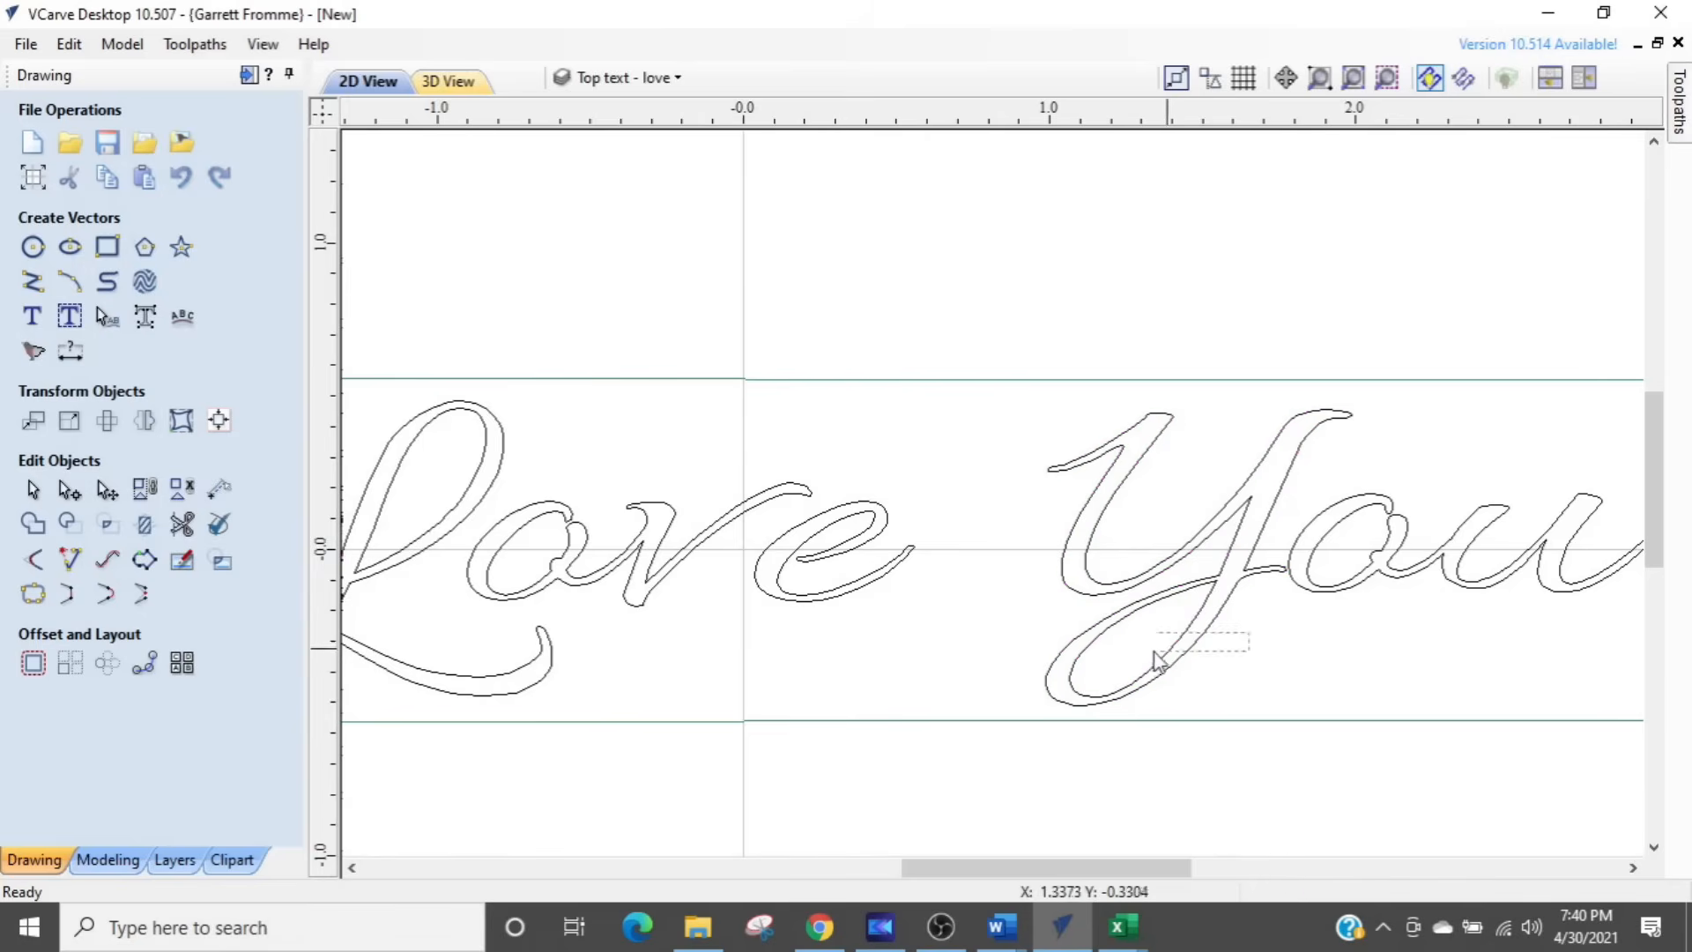
{"action": "left_click", "coordinate": [1144, 679]}
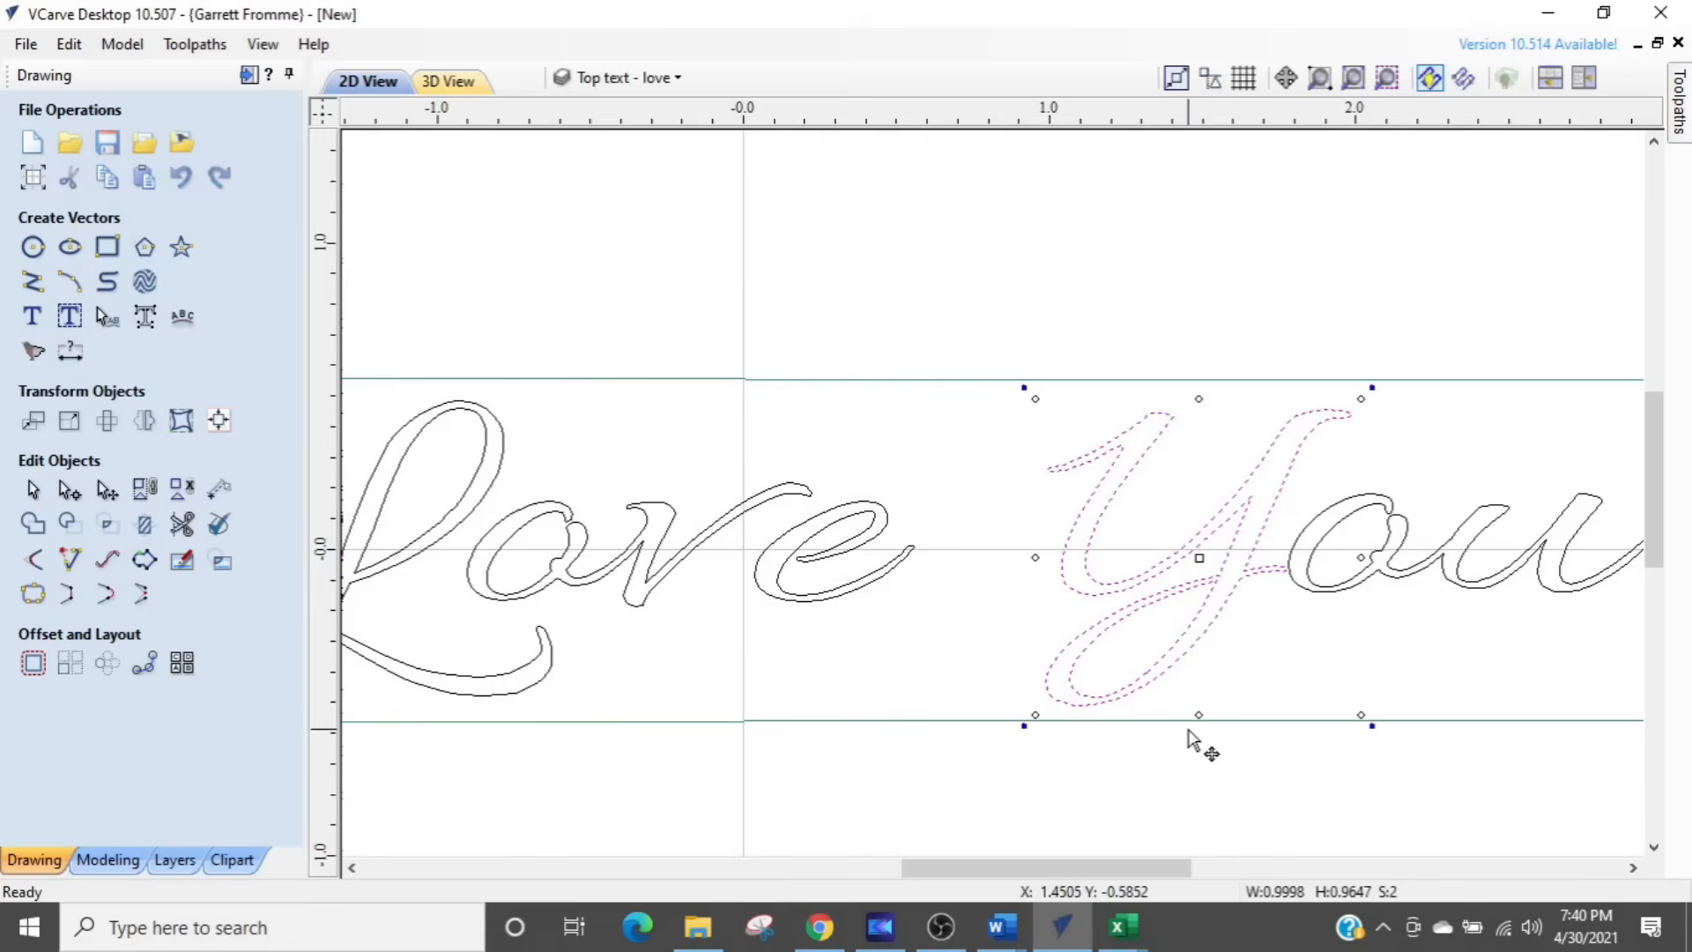
{"action": "left_click_drag", "start_coordinate": [1198, 718], "coordinate": [1183, 710]}
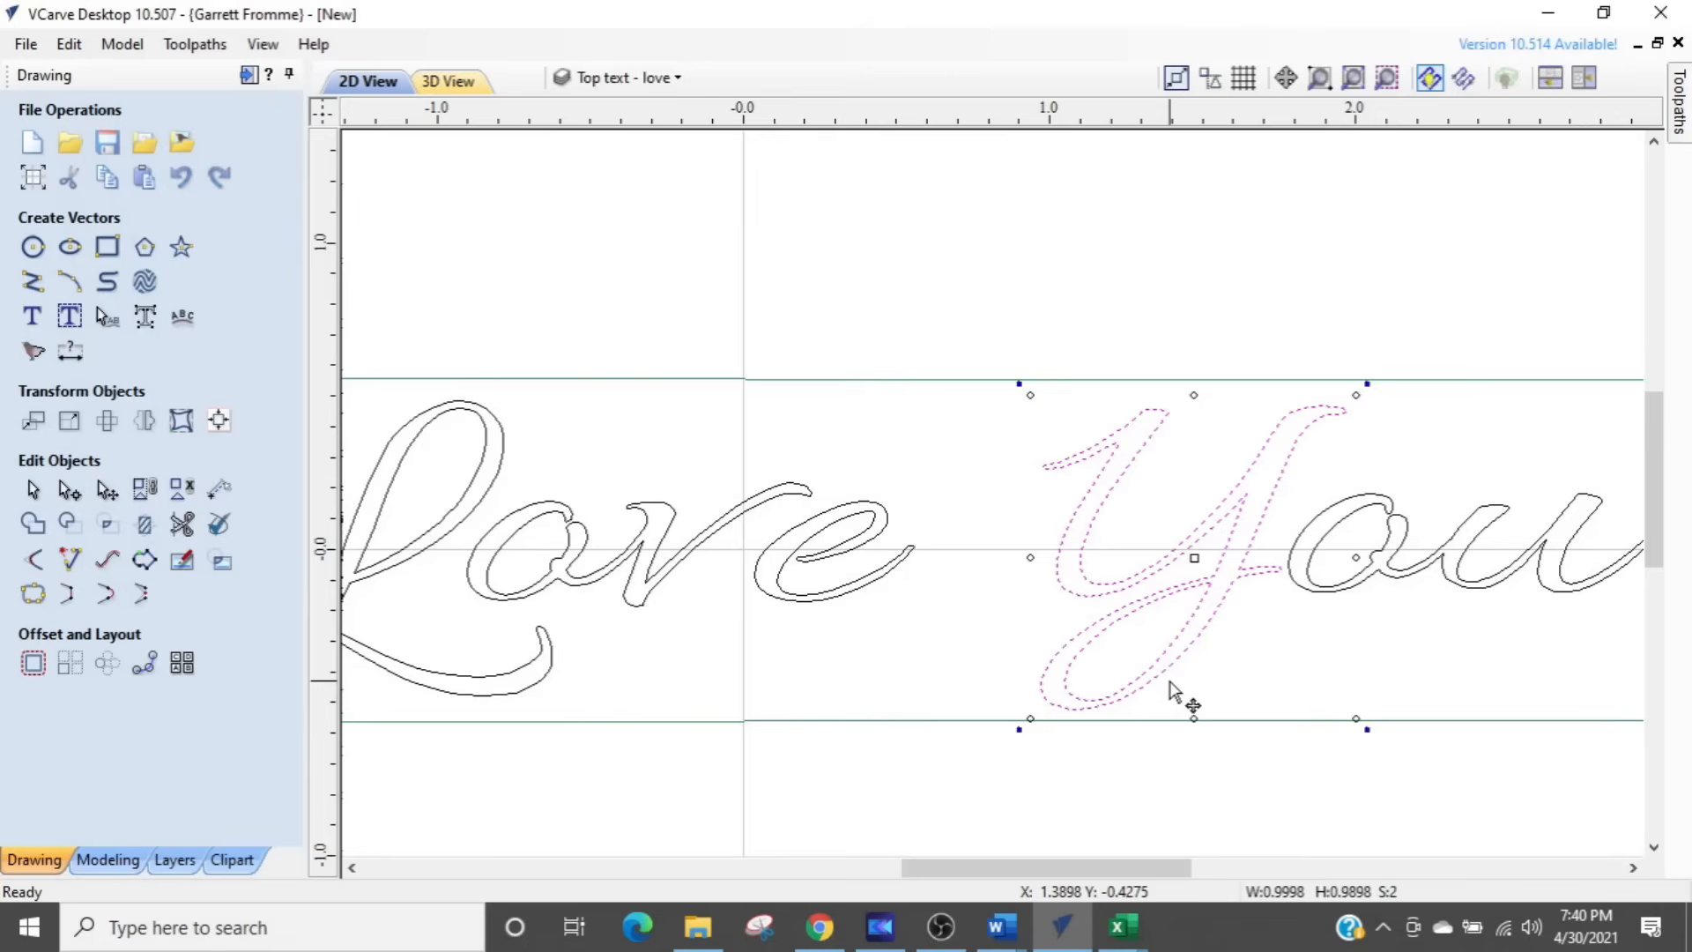
{"action": "scroll", "coordinate": [1175, 691], "scroll_direction": "up", "scroll_amount": 1}
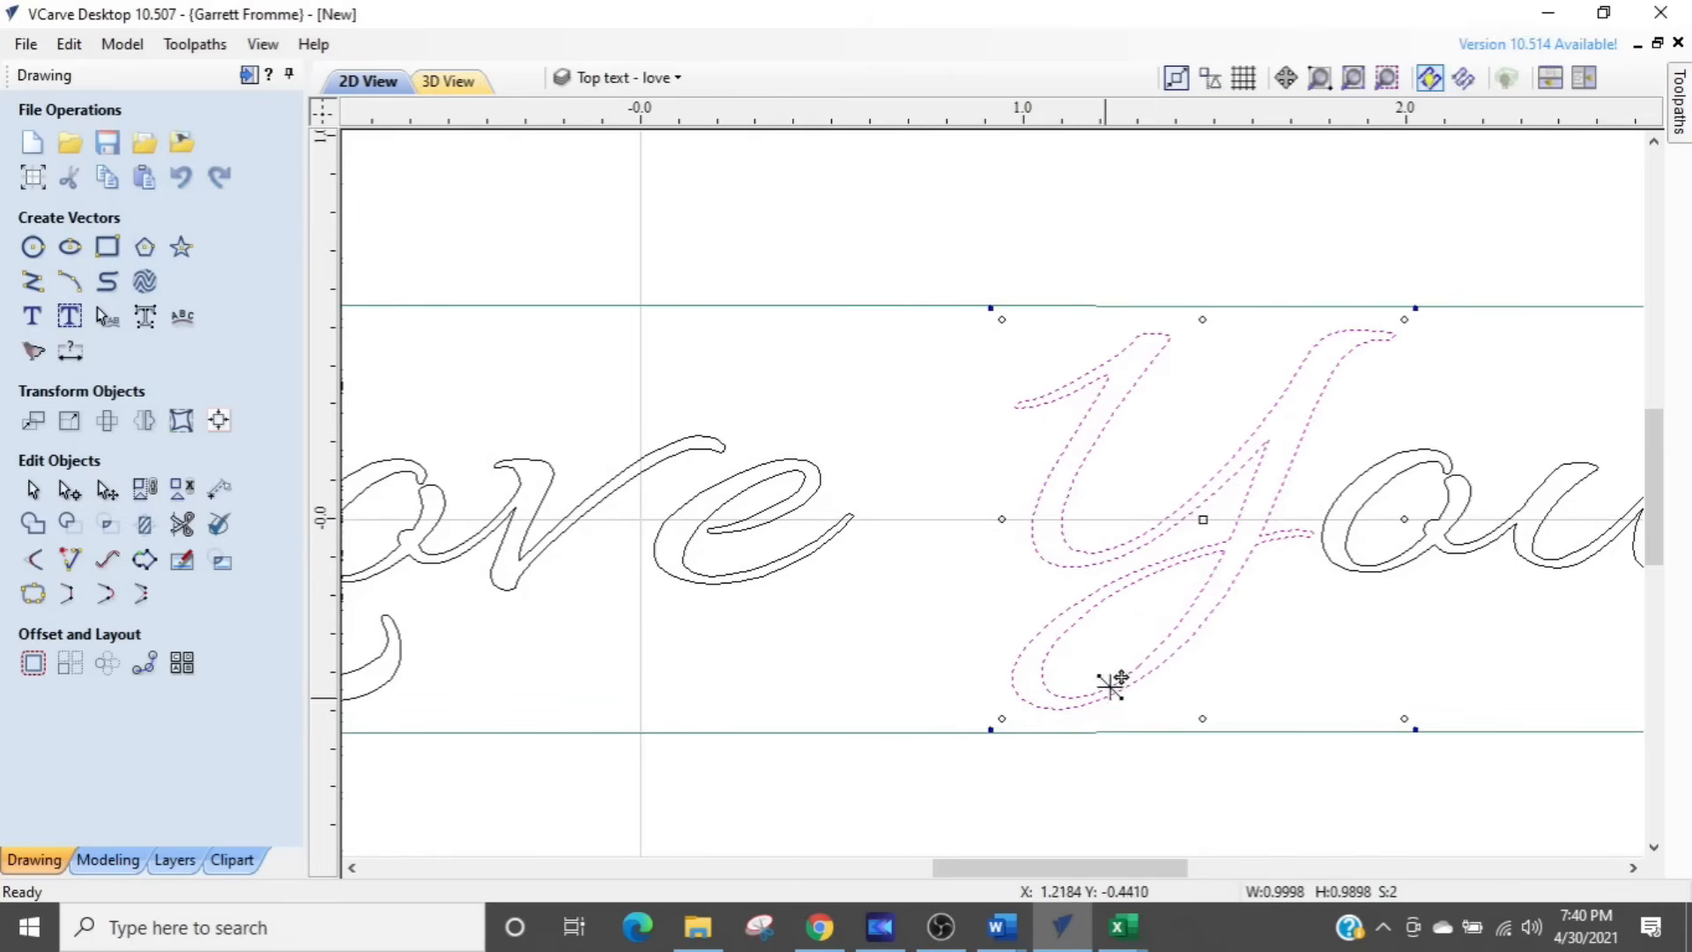
{"action": "scroll", "coordinate": [1069, 562], "scroll_direction": "down", "scroll_amount": 3}
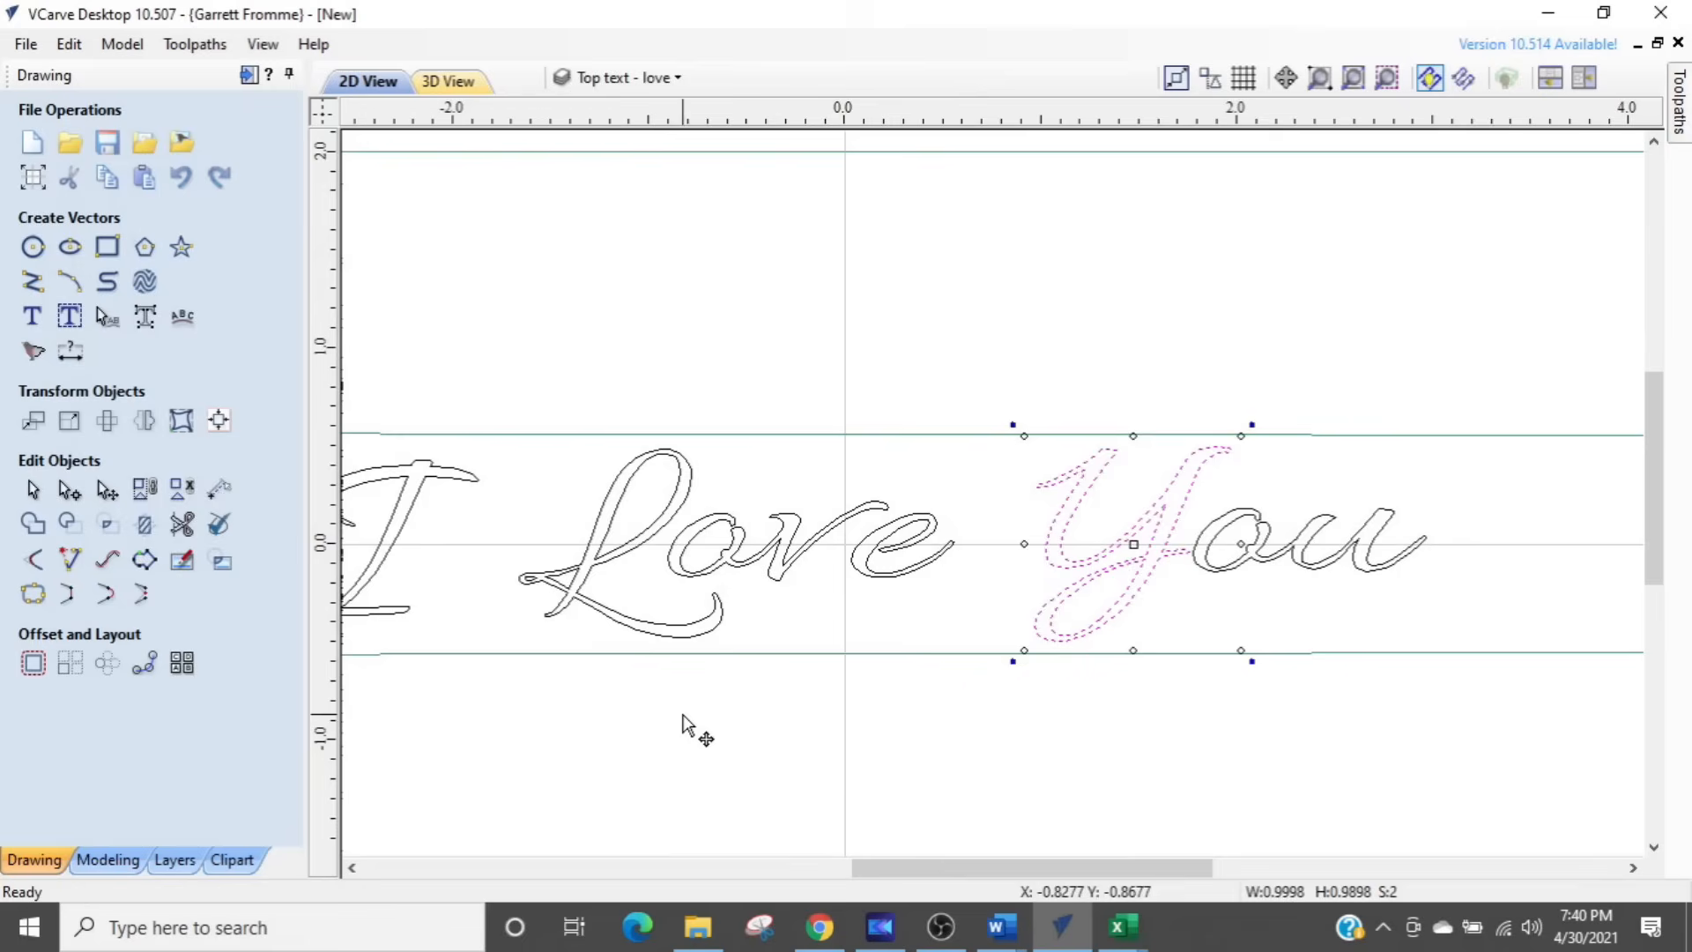
{"action": "scroll", "coordinate": [691, 729], "scroll_direction": "down", "scroll_amount": 1}
{"action": "middle_click_drag", "start_coordinate": [667, 493], "coordinate": [902, 413]}
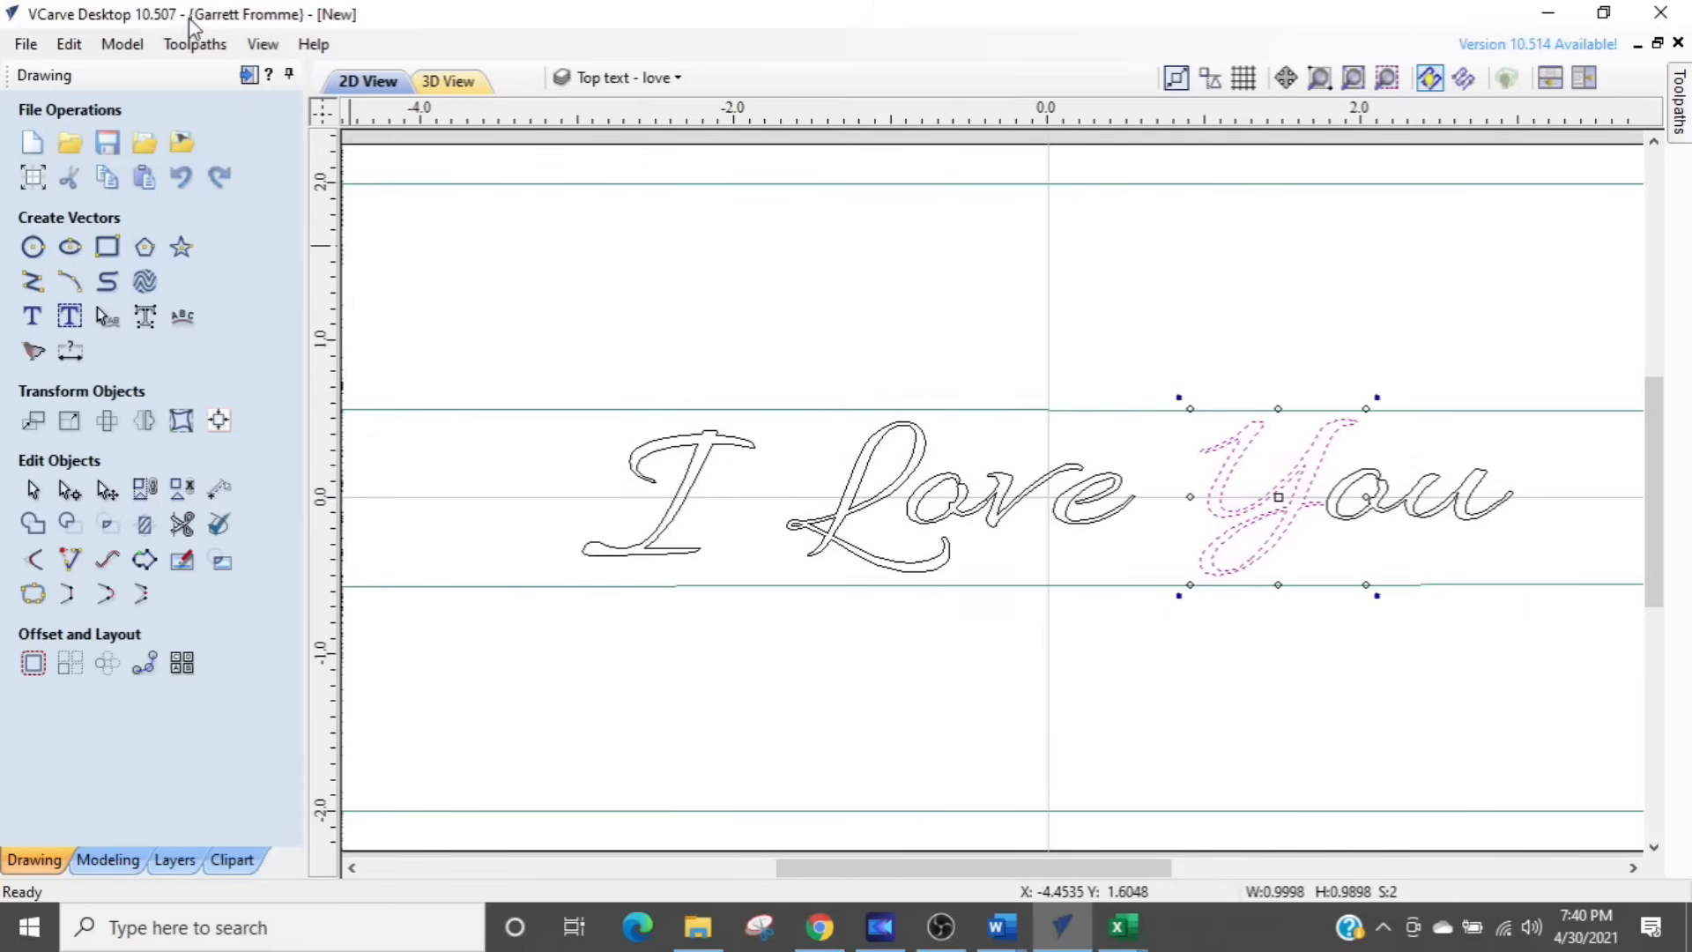
Step: Recalculate all toolpaths to match the edited lettering
{"action": "left_click", "coordinate": [249, 76]}
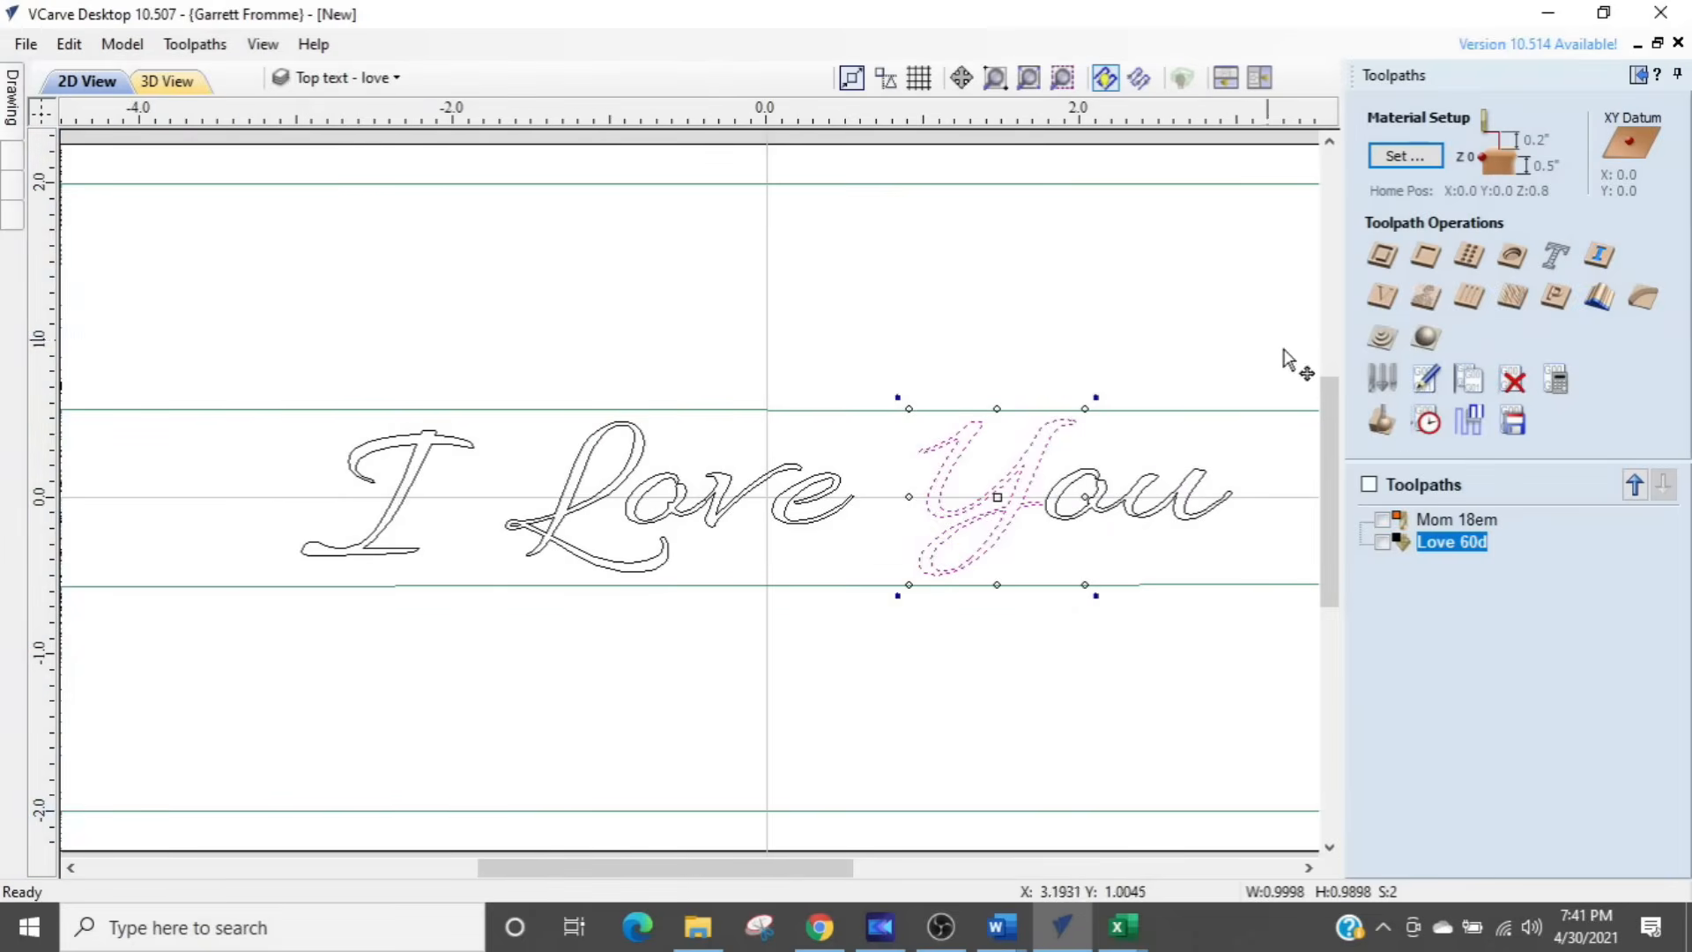
{"action": "left_click", "coordinate": [1569, 402]}
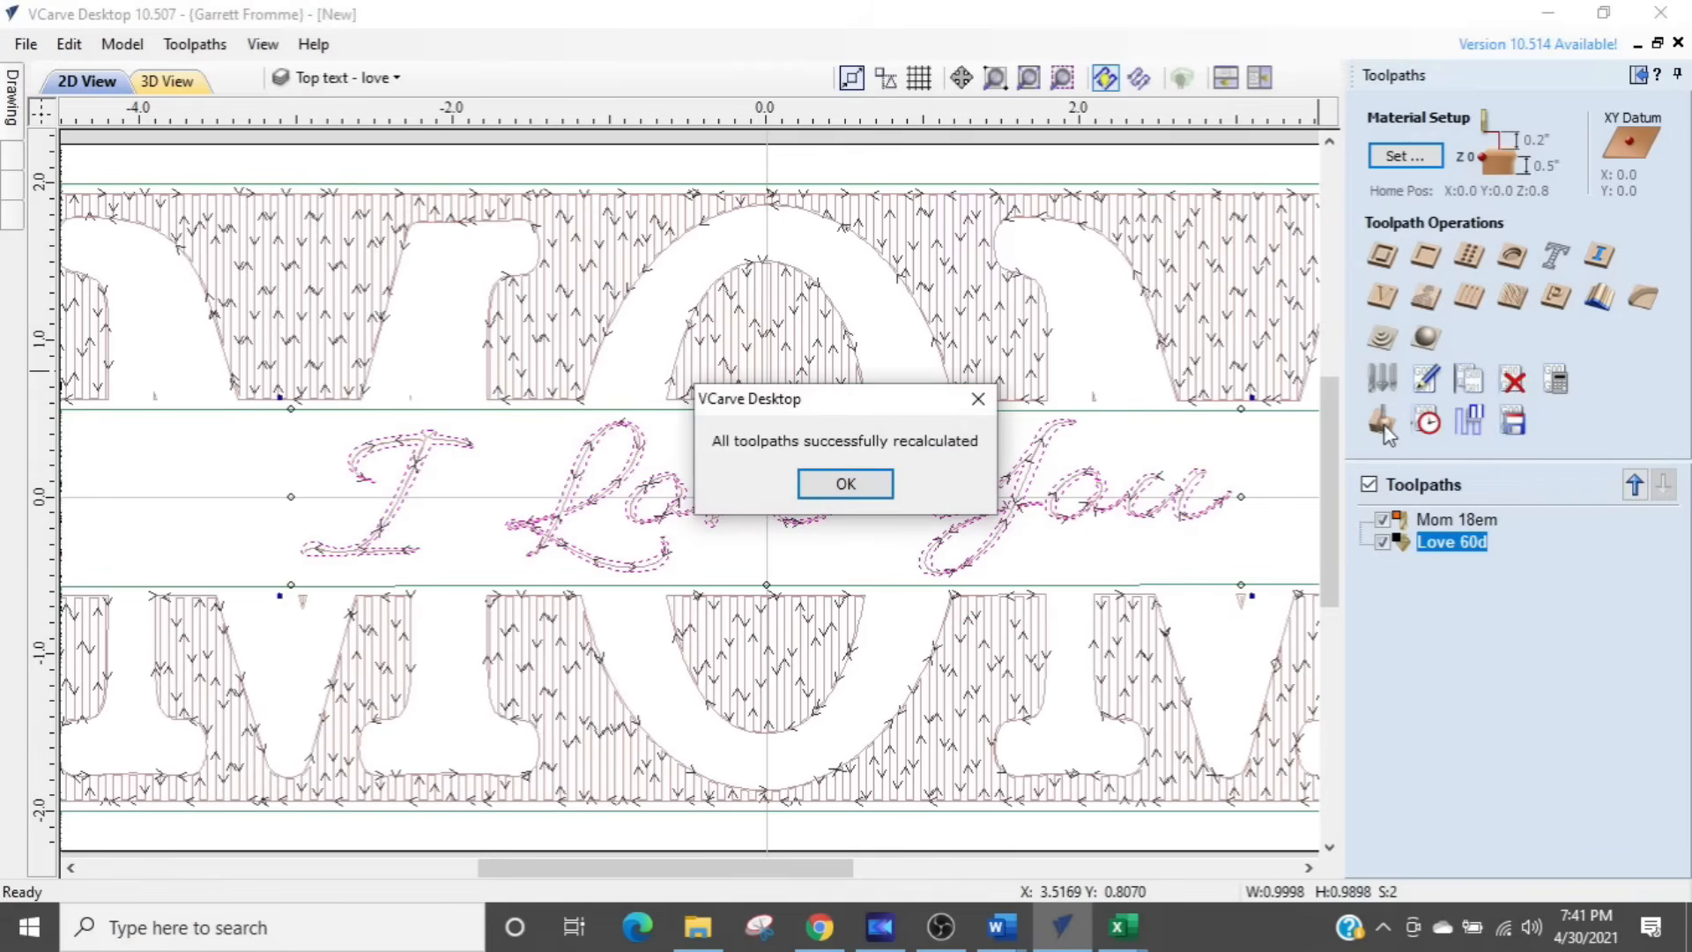
{"action": "left_click", "coordinate": [862, 490]}
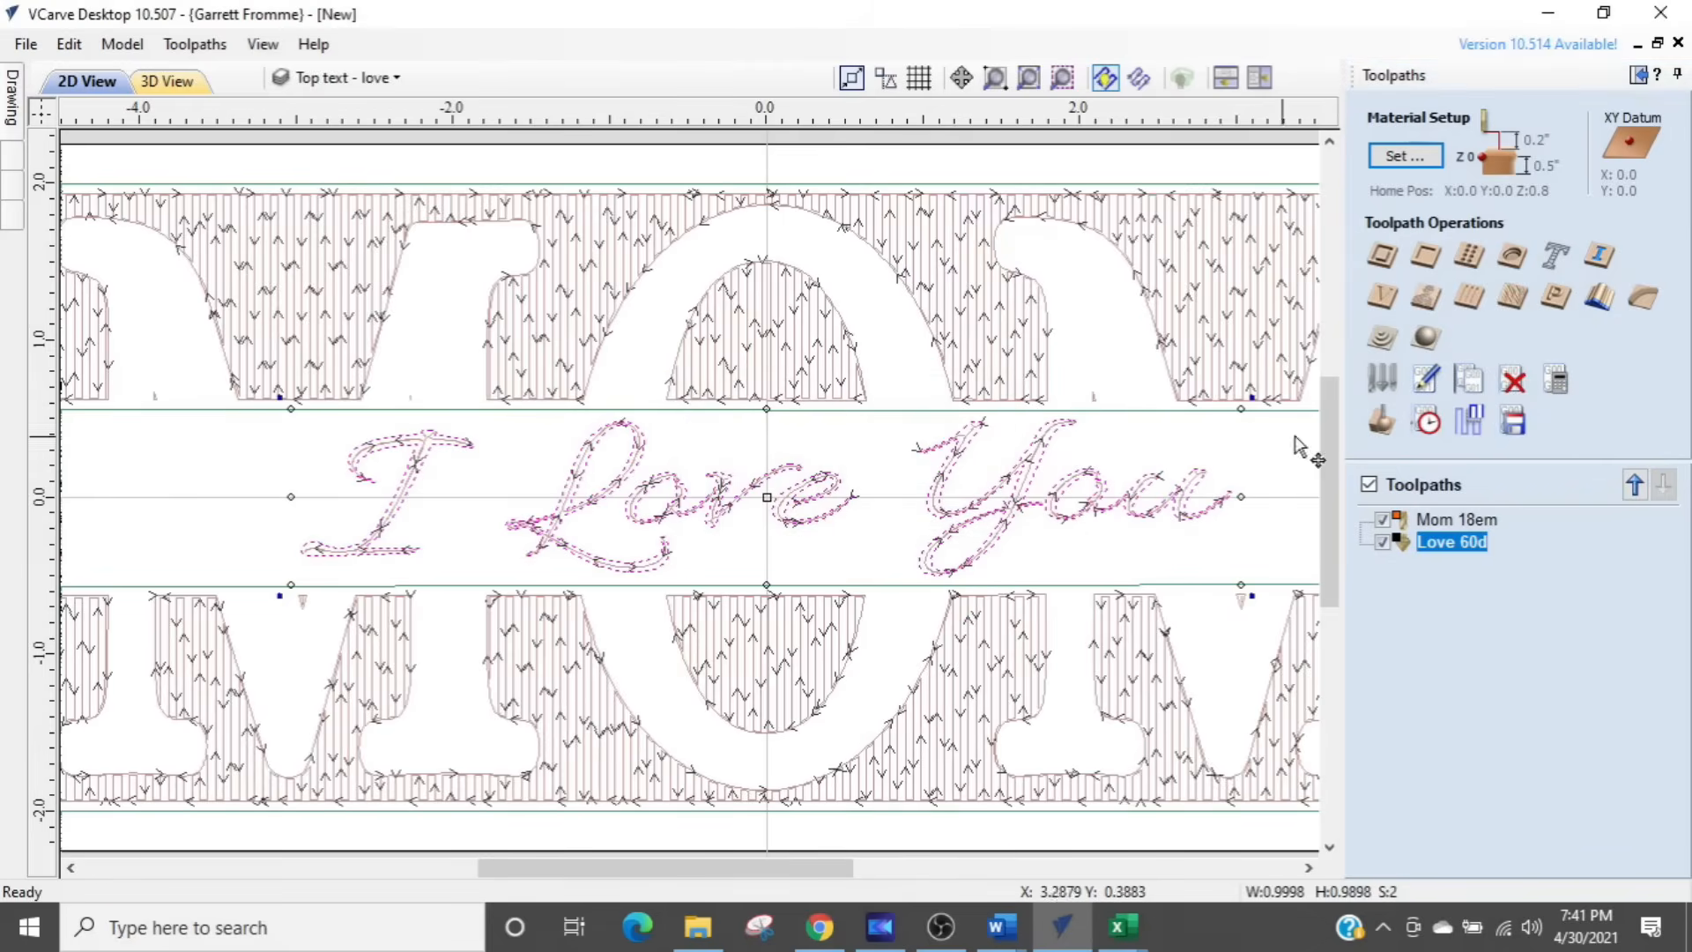
Step: Reset the simulation, preview all toolpaths again, check the revised lettering up close and close the preview
{"action": "left_click", "coordinate": [1384, 423]}
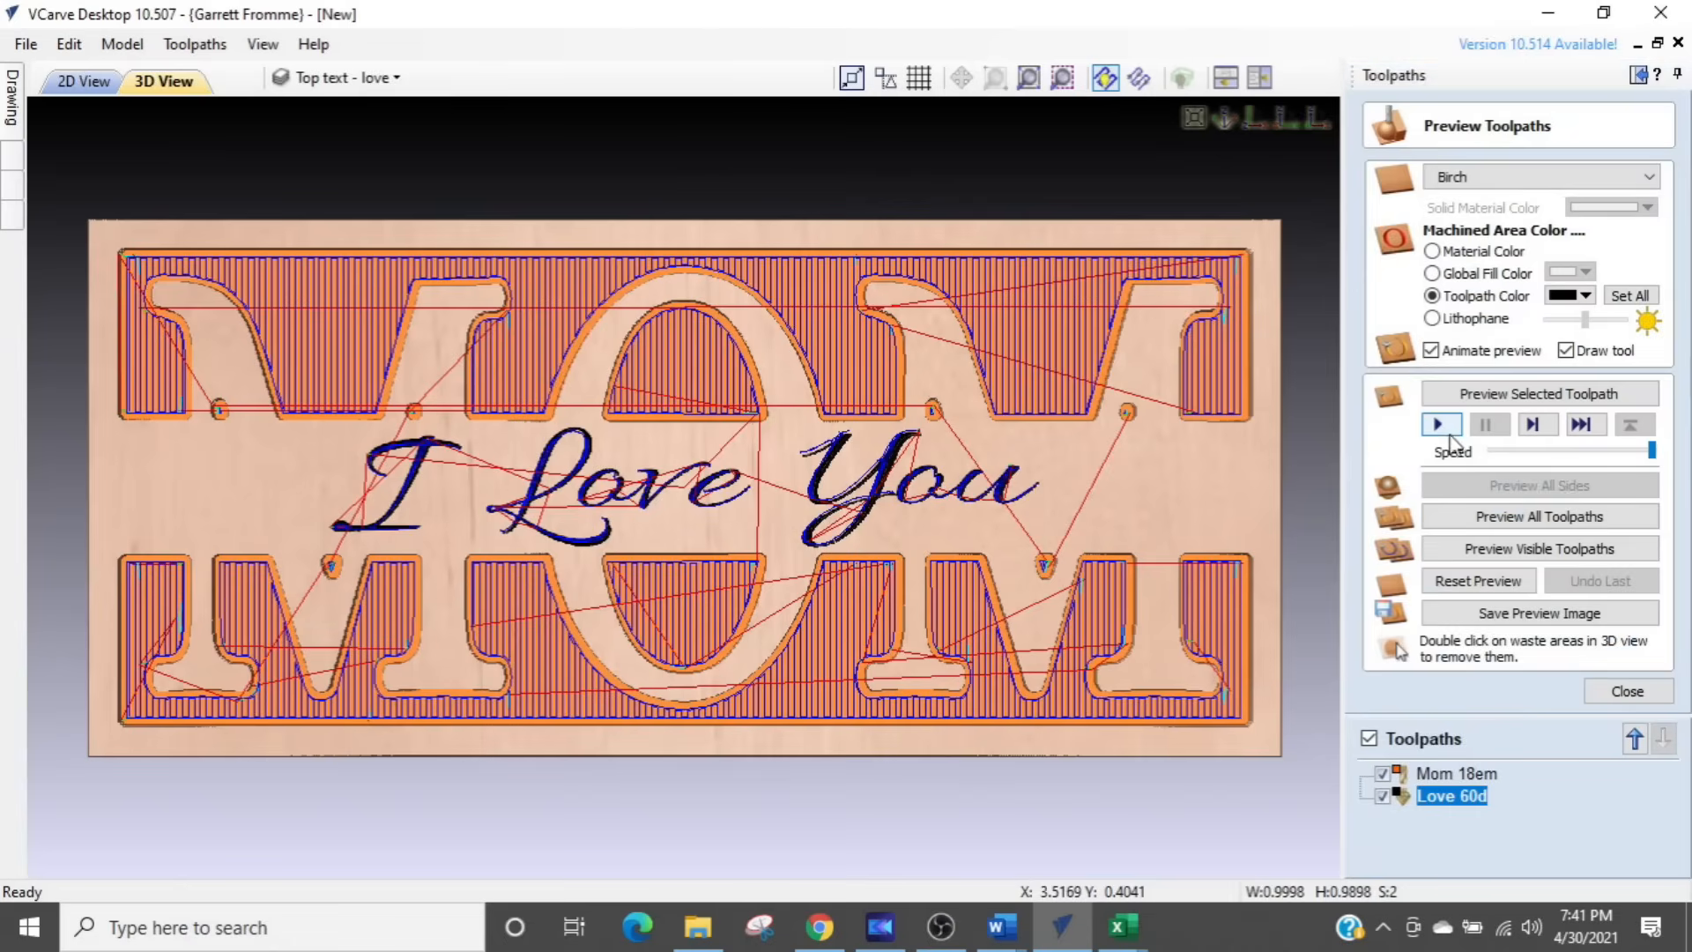
{"action": "left_click", "coordinate": [1464, 583]}
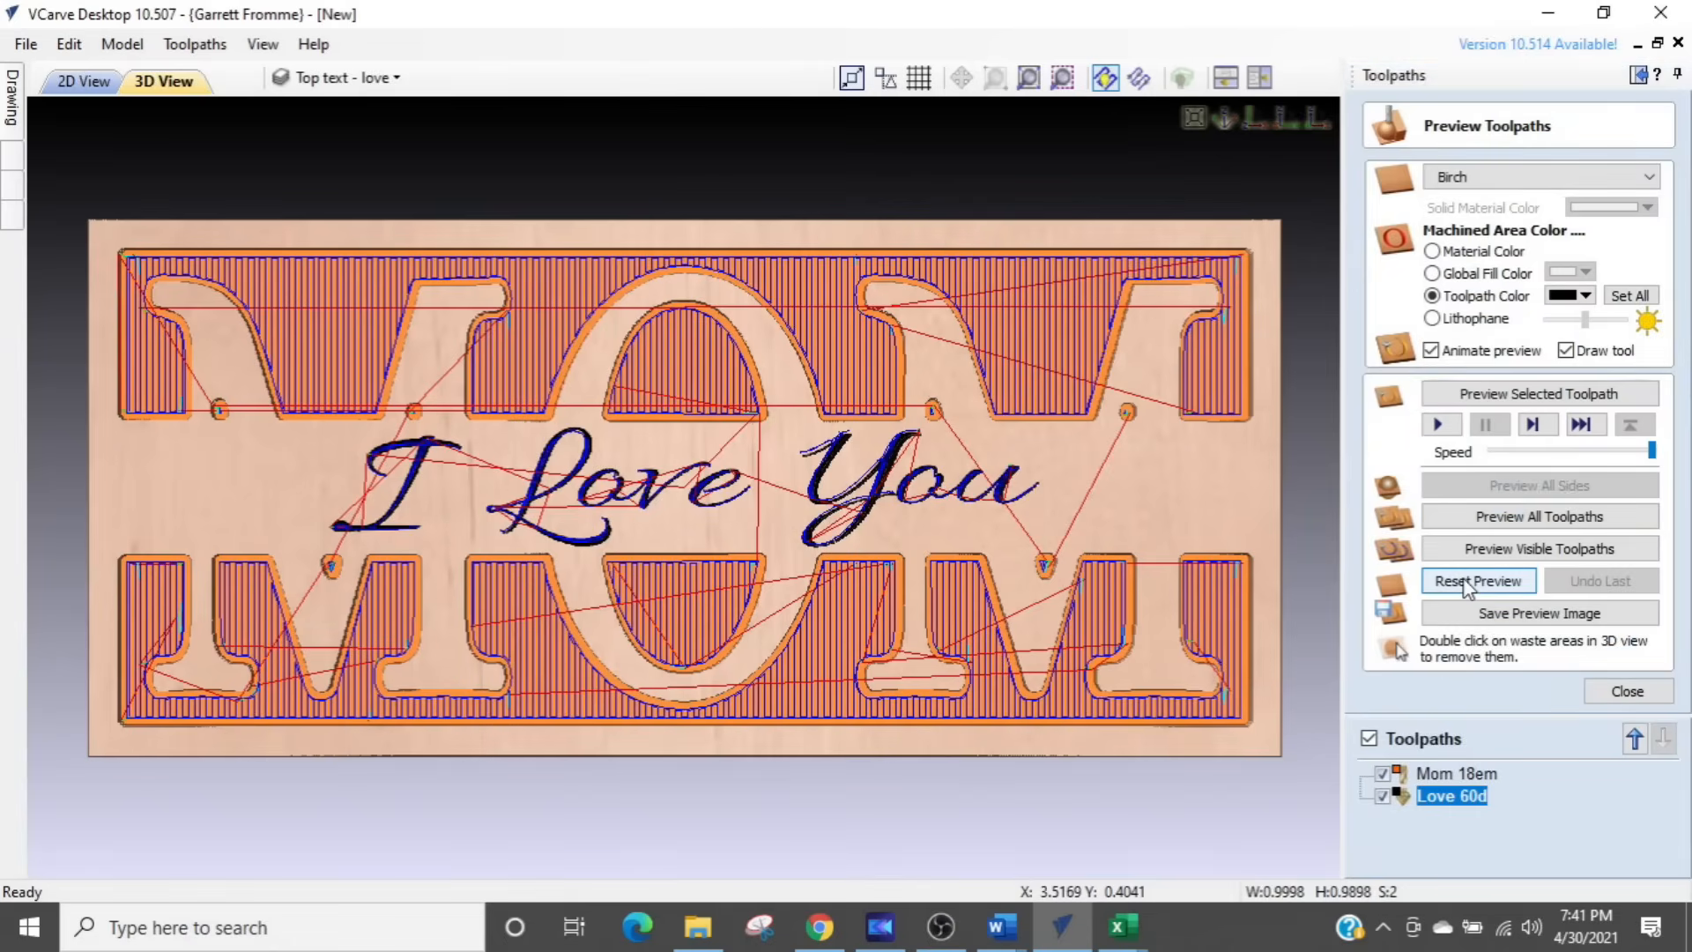
{"action": "left_click", "coordinate": [1495, 518]}
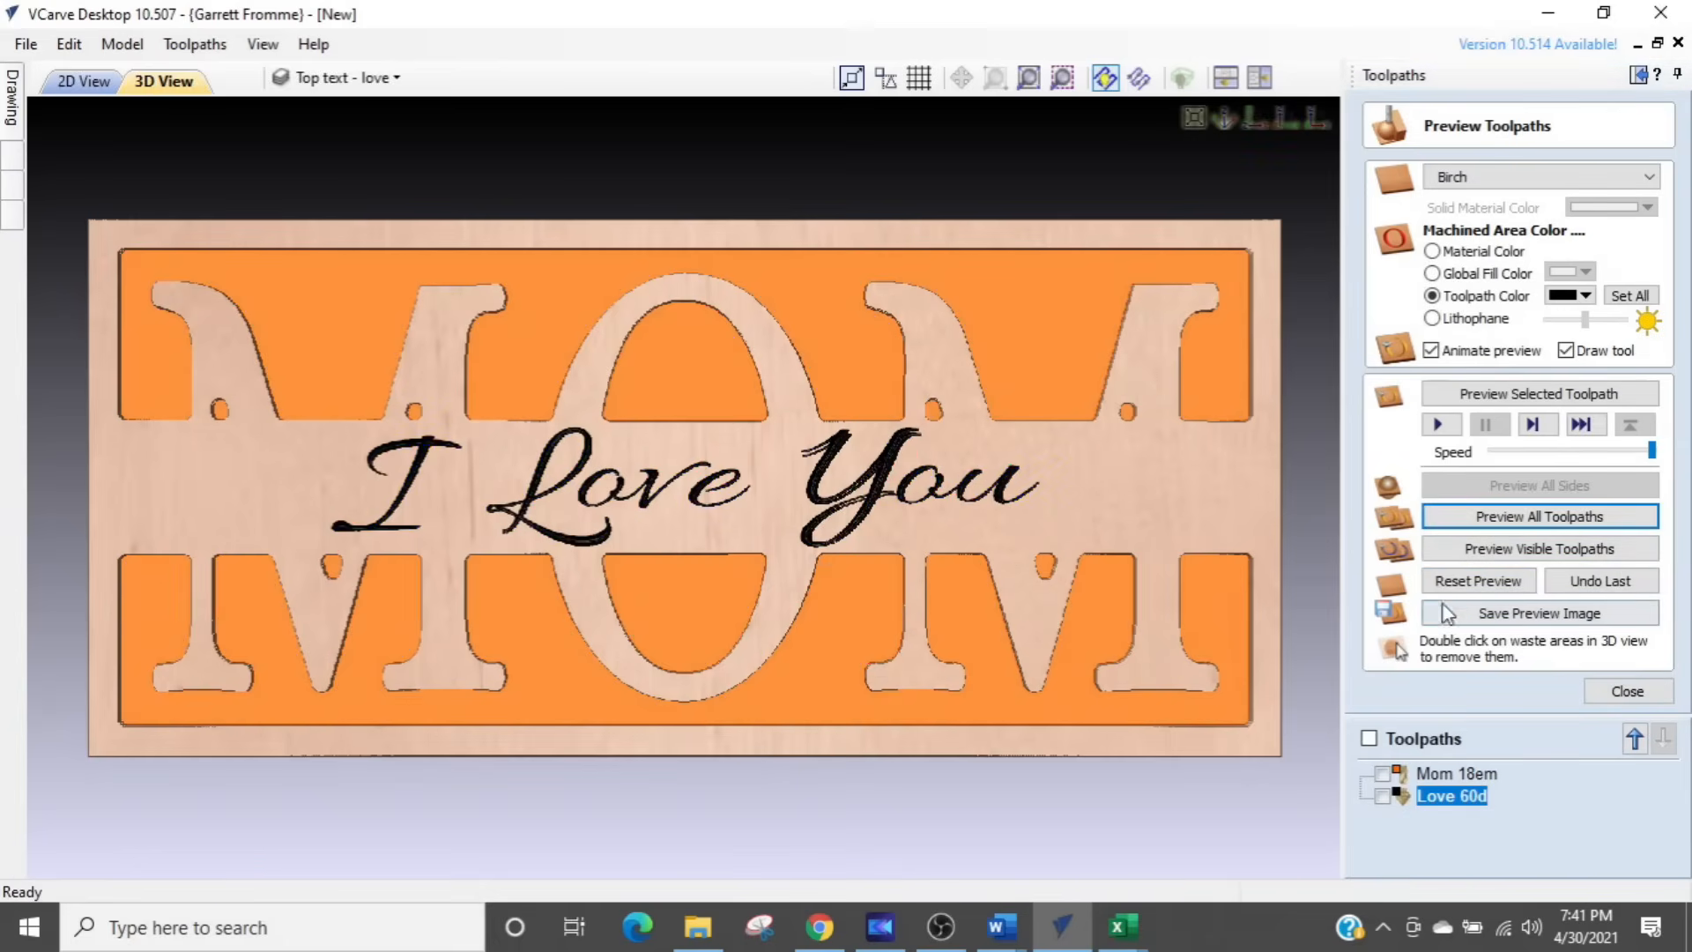
{"action": "left_click", "coordinate": [1455, 583]}
{"action": "left_click", "coordinate": [1461, 517]}
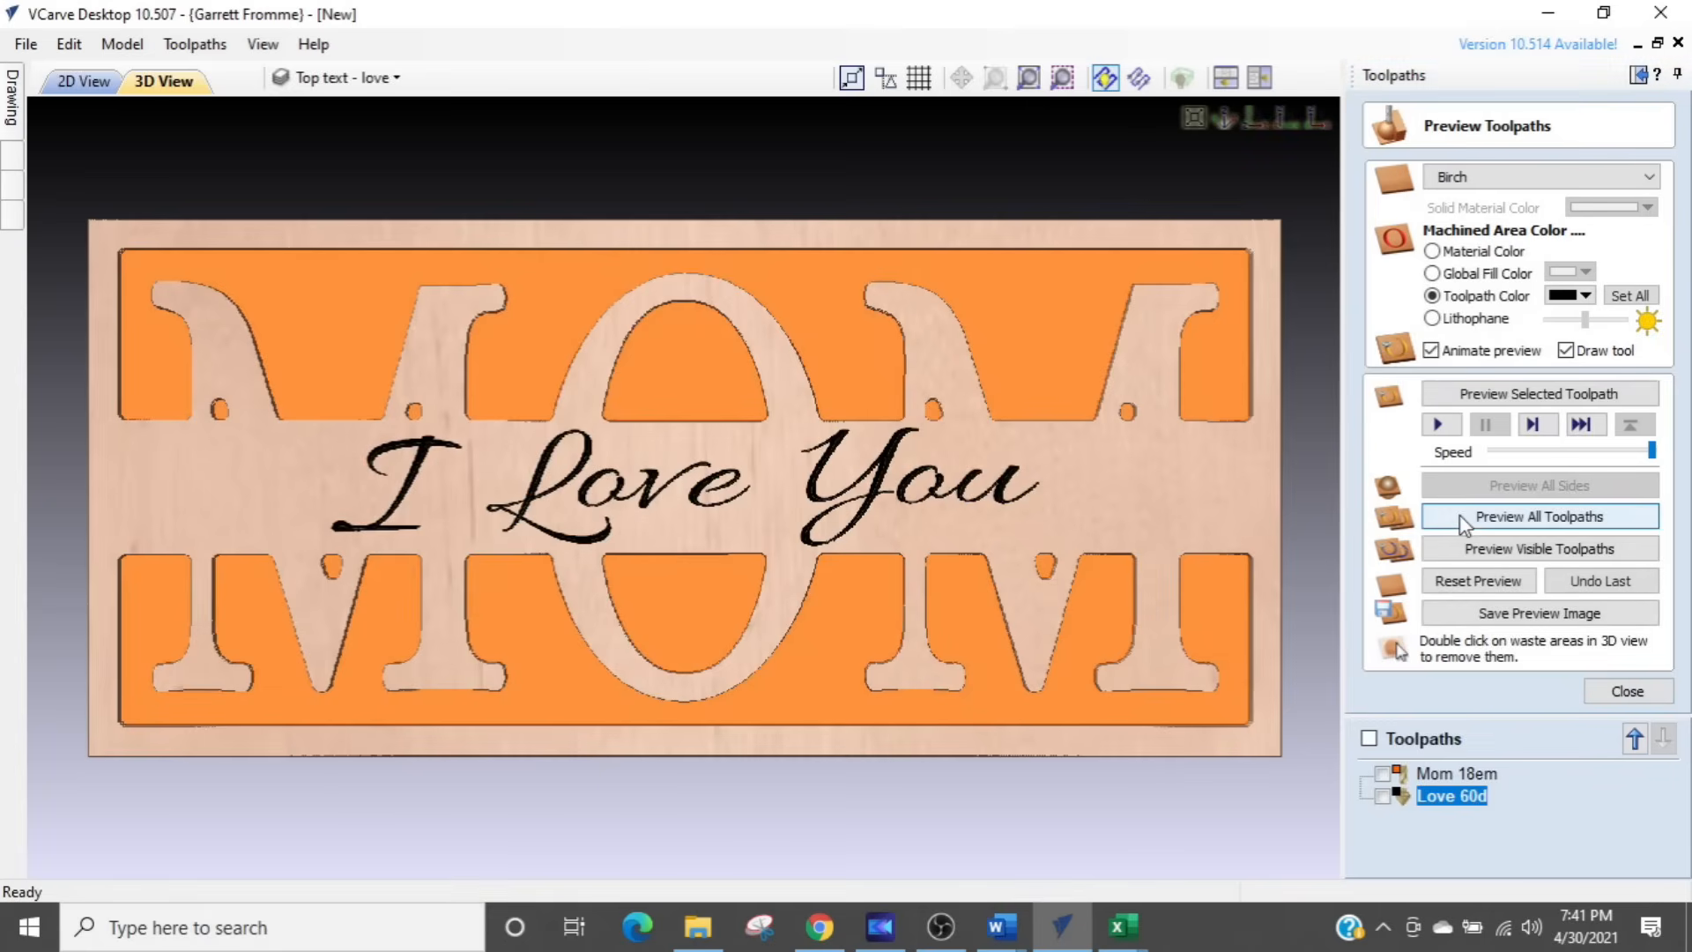
{"action": "scroll", "coordinate": [546, 615], "scroll_direction": "up", "scroll_amount": 1}
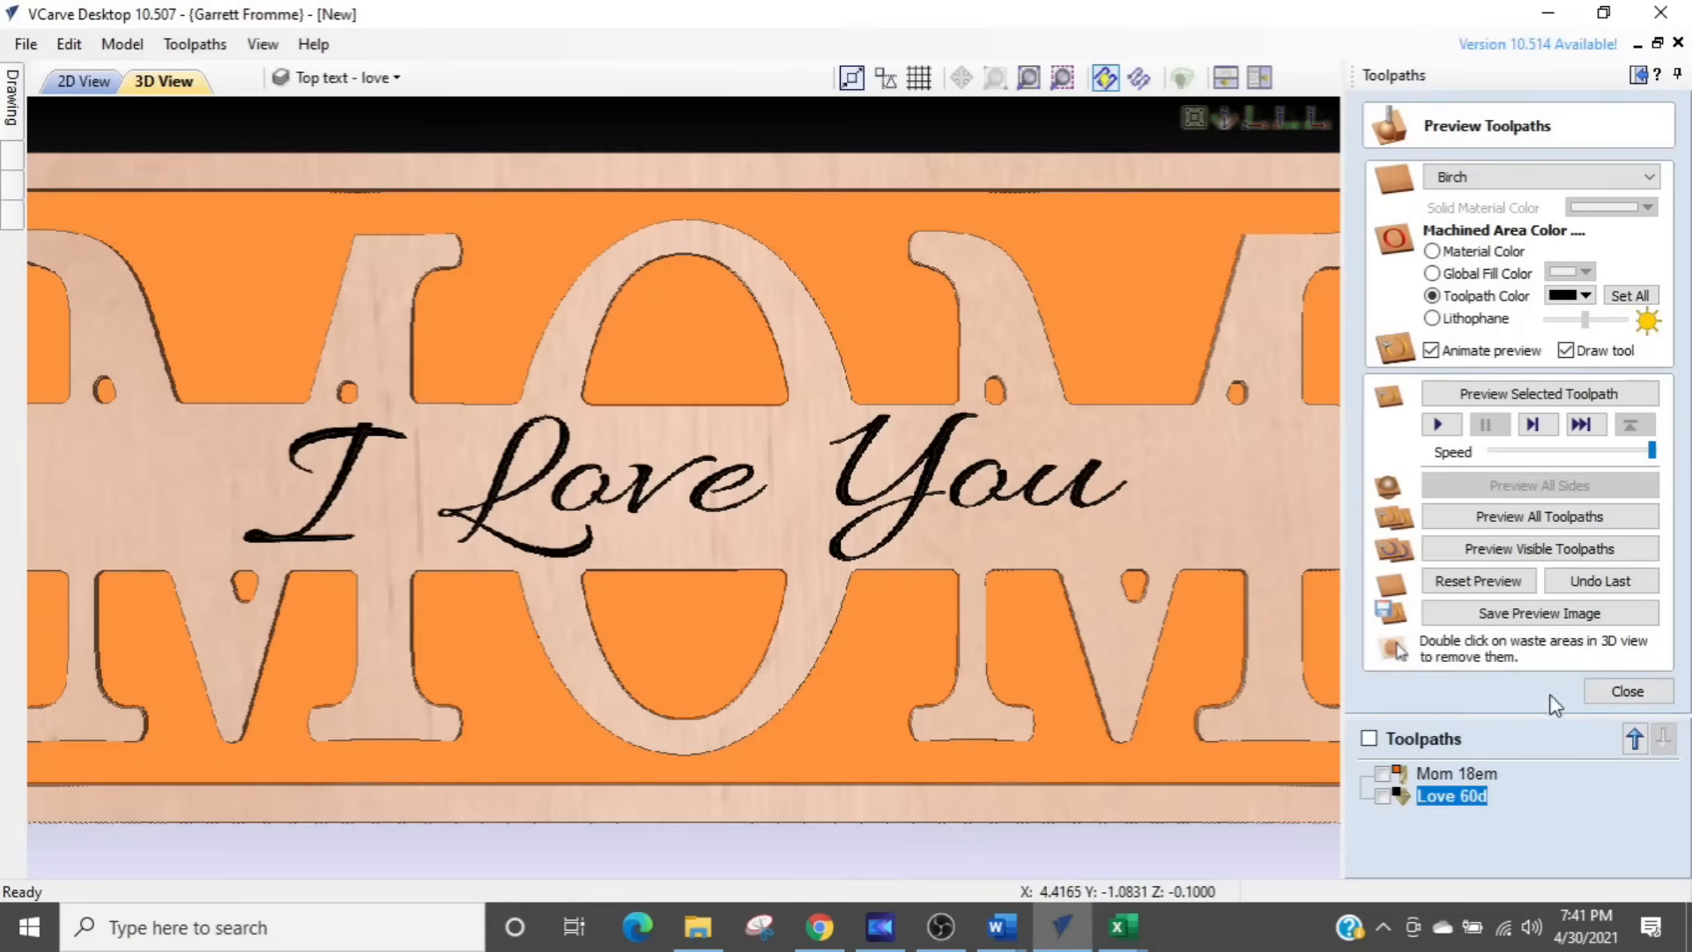
{"action": "left_click", "coordinate": [1600, 692]}
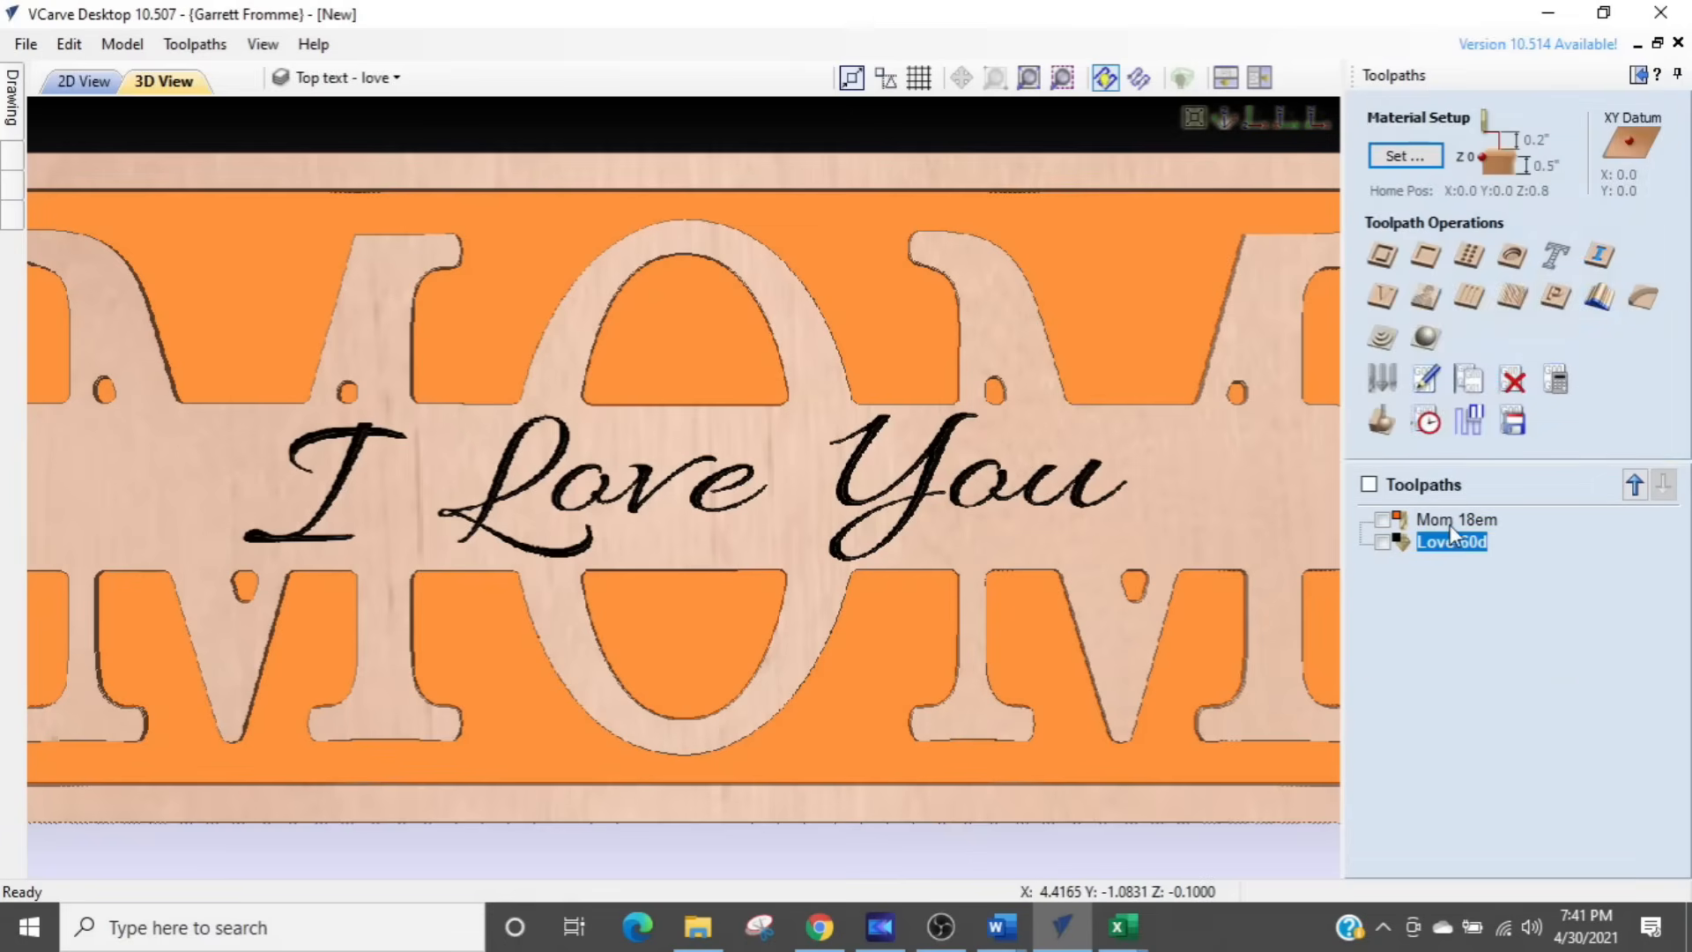
Step: Show all toolpaths and save them to separate BobsCNC G-code files in the Documents folder under the name Mom 18em
{"action": "left_click", "coordinate": [1370, 485]}
{"action": "left_click", "coordinate": [1513, 430]}
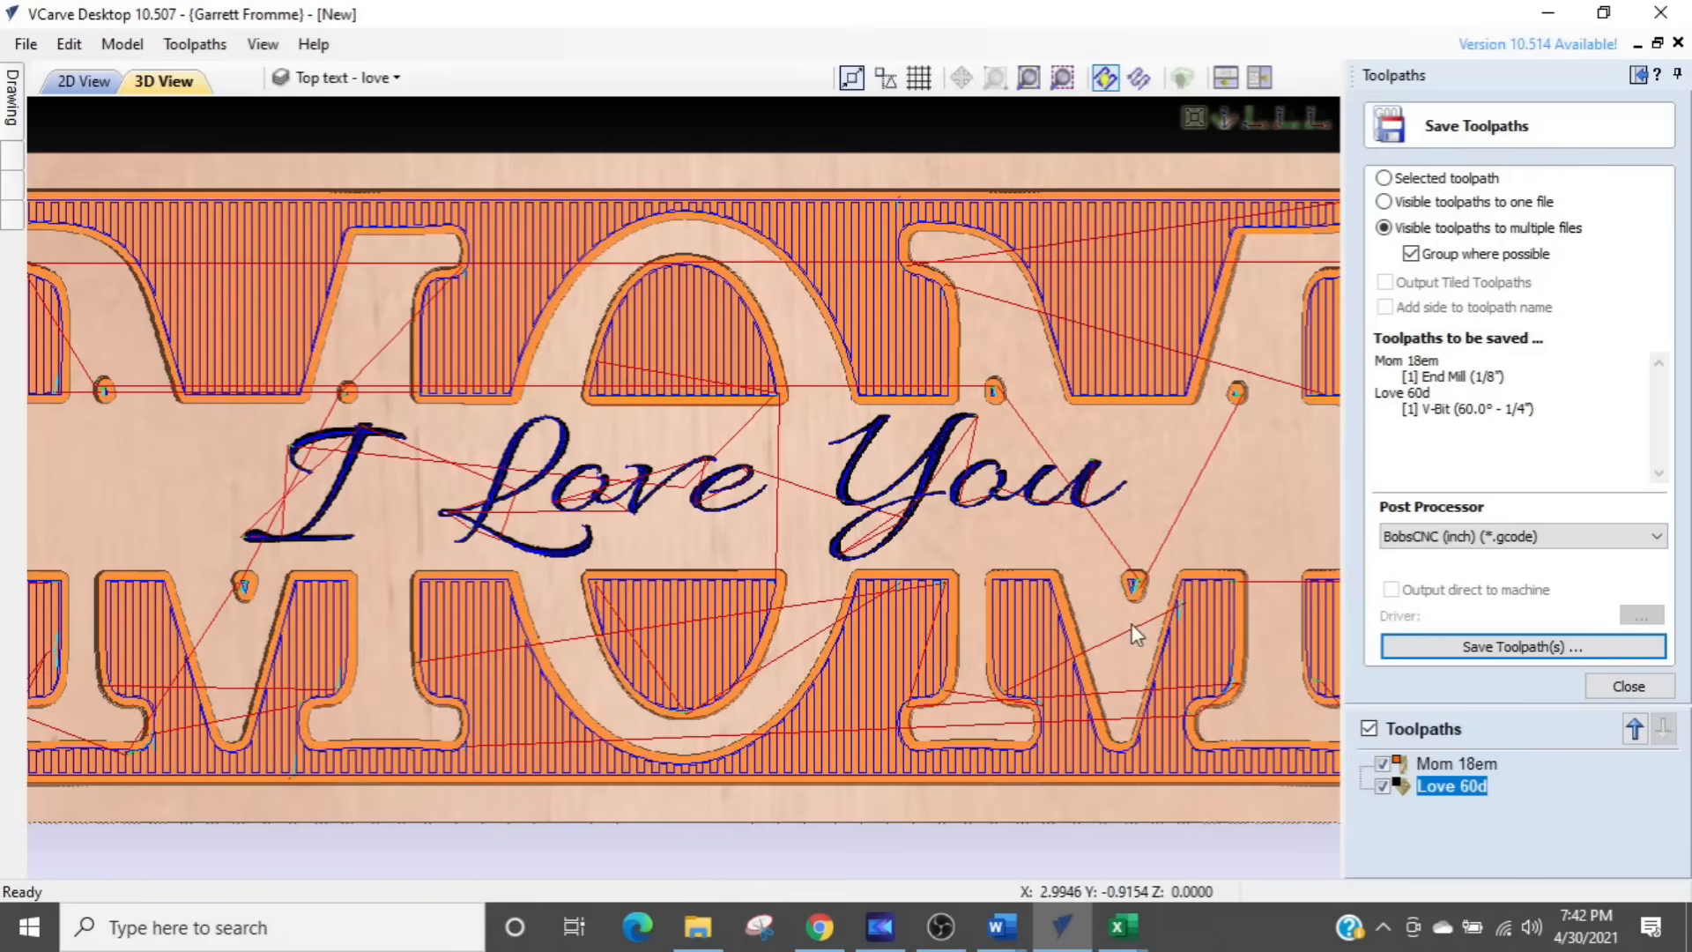
{"action": "left_click", "coordinate": [1533, 657]}
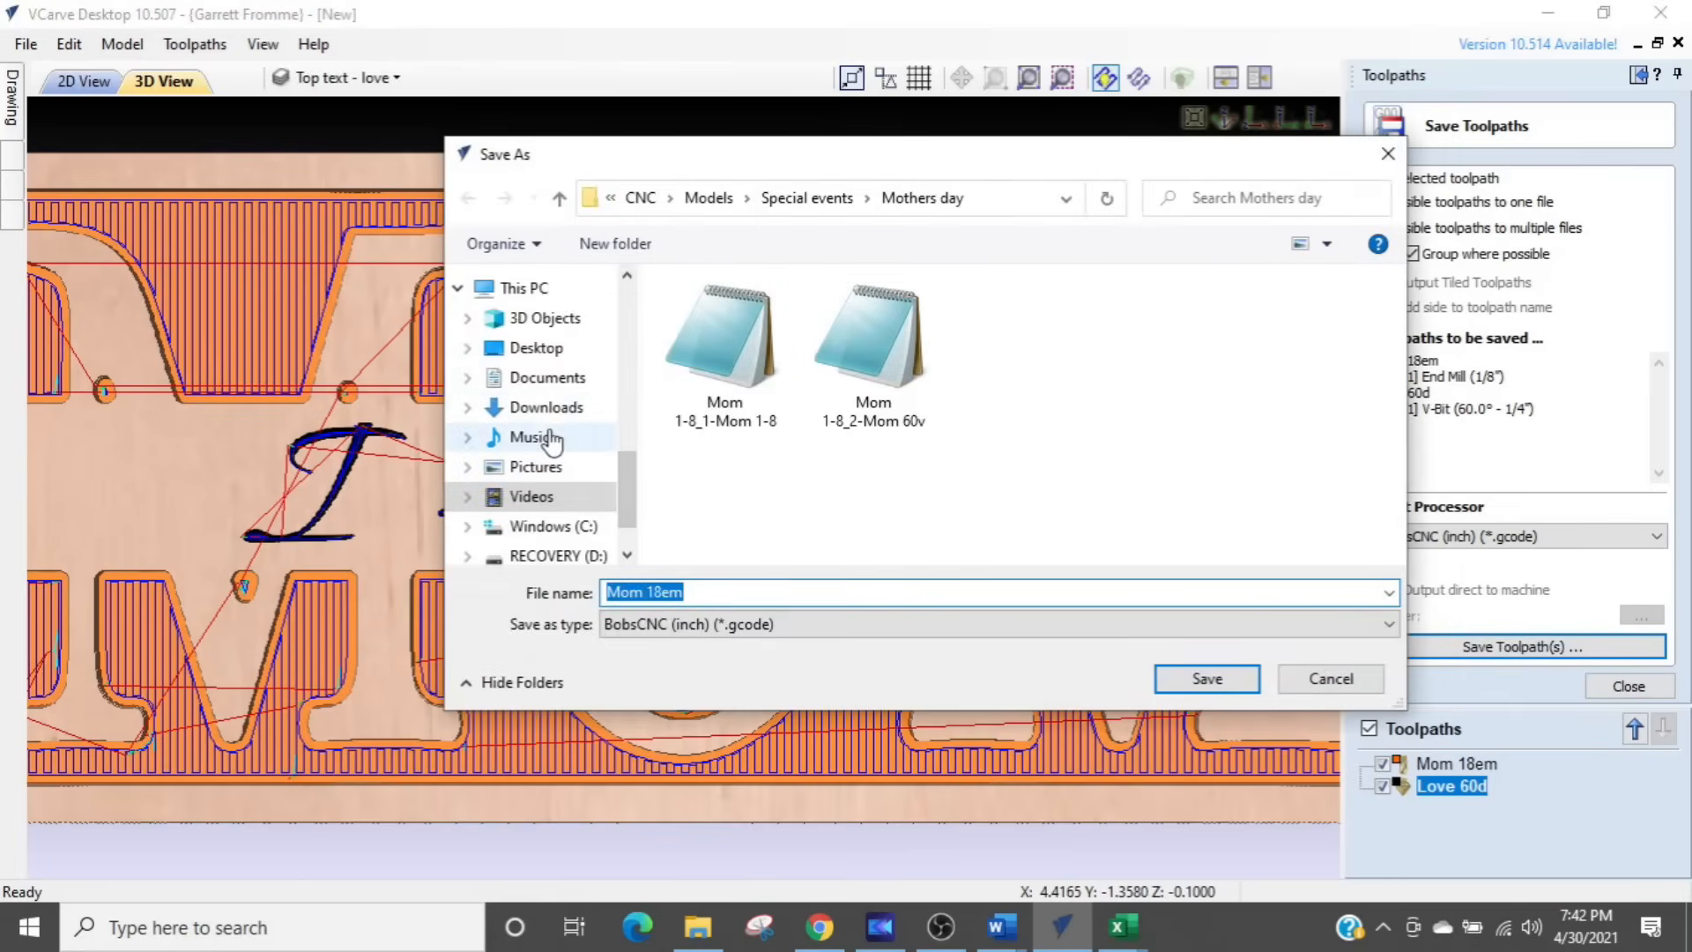
{"action": "left_click", "coordinate": [548, 378]}
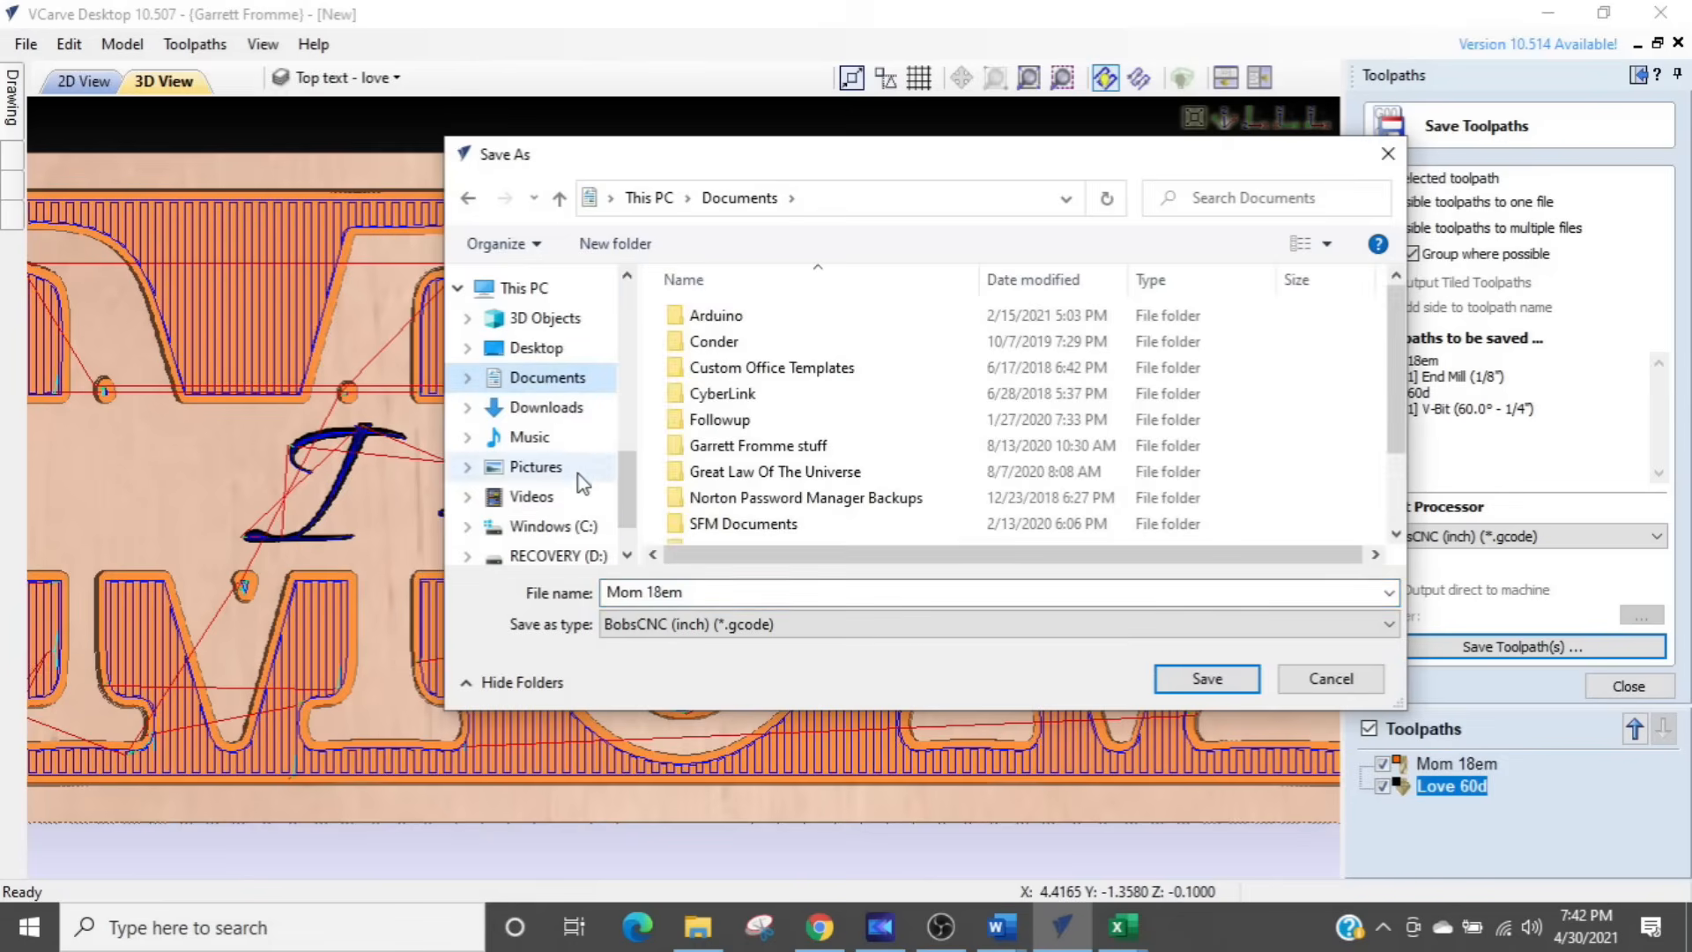
{"action": "scroll", "coordinate": [811, 471], "scroll_direction": "down", "scroll_amount": 1}
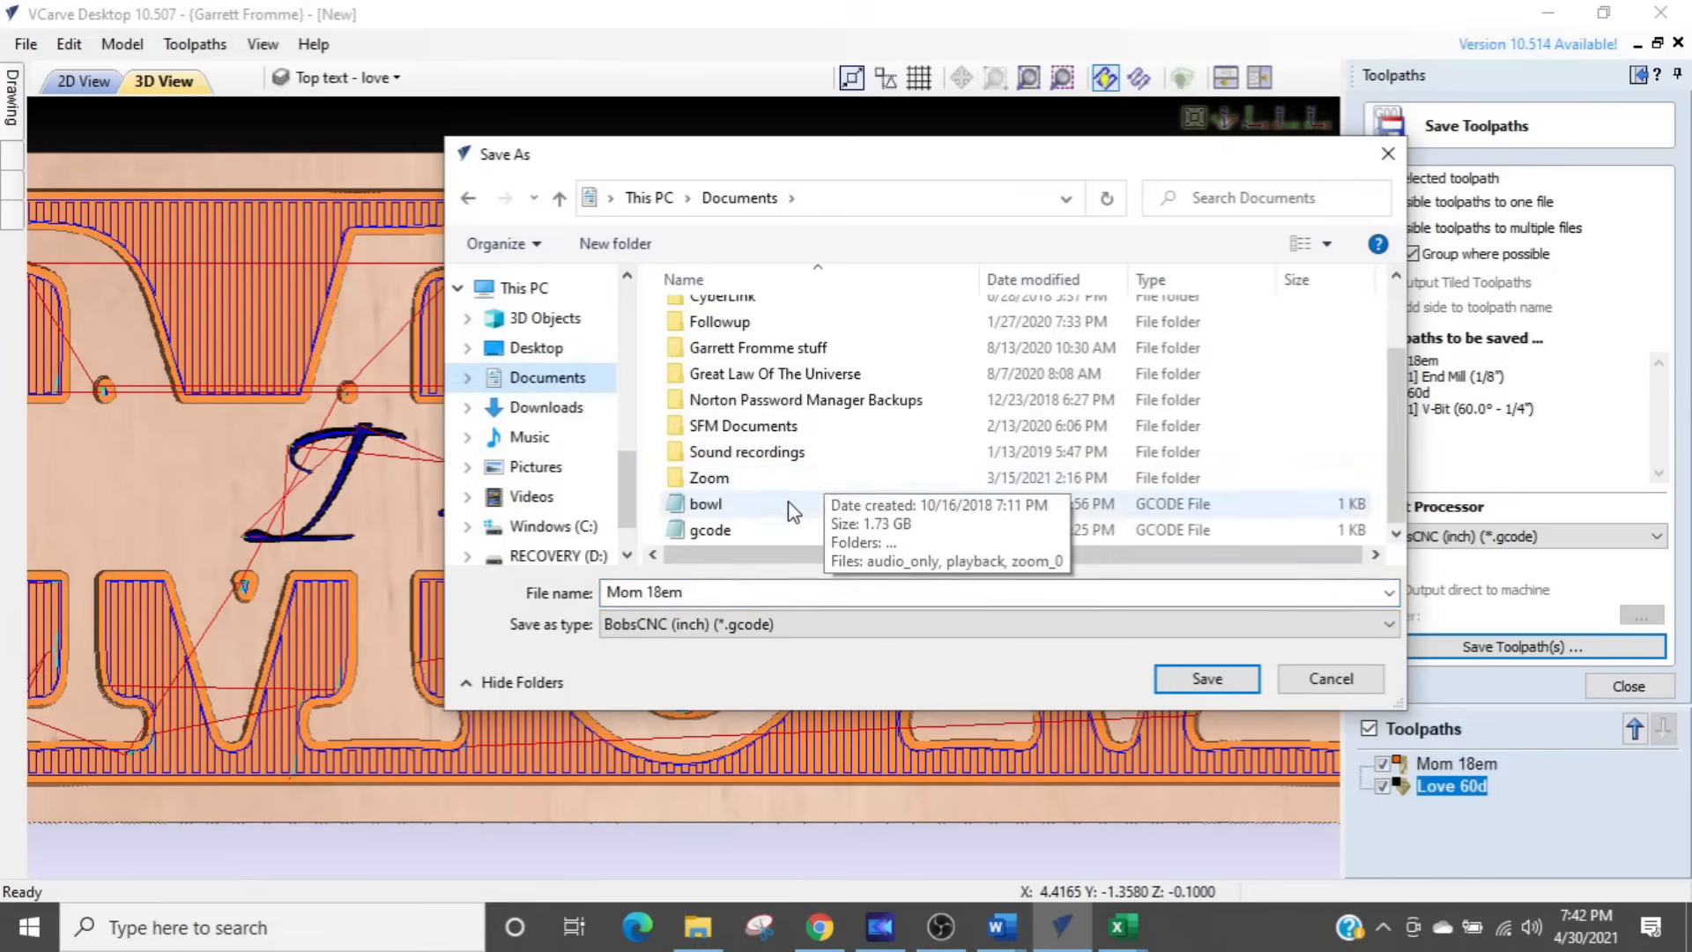
{"action": "left_click", "coordinate": [718, 592]}
{"action": "key", "text": "ctrl"}
{"action": "key", "text": "ctrl"}
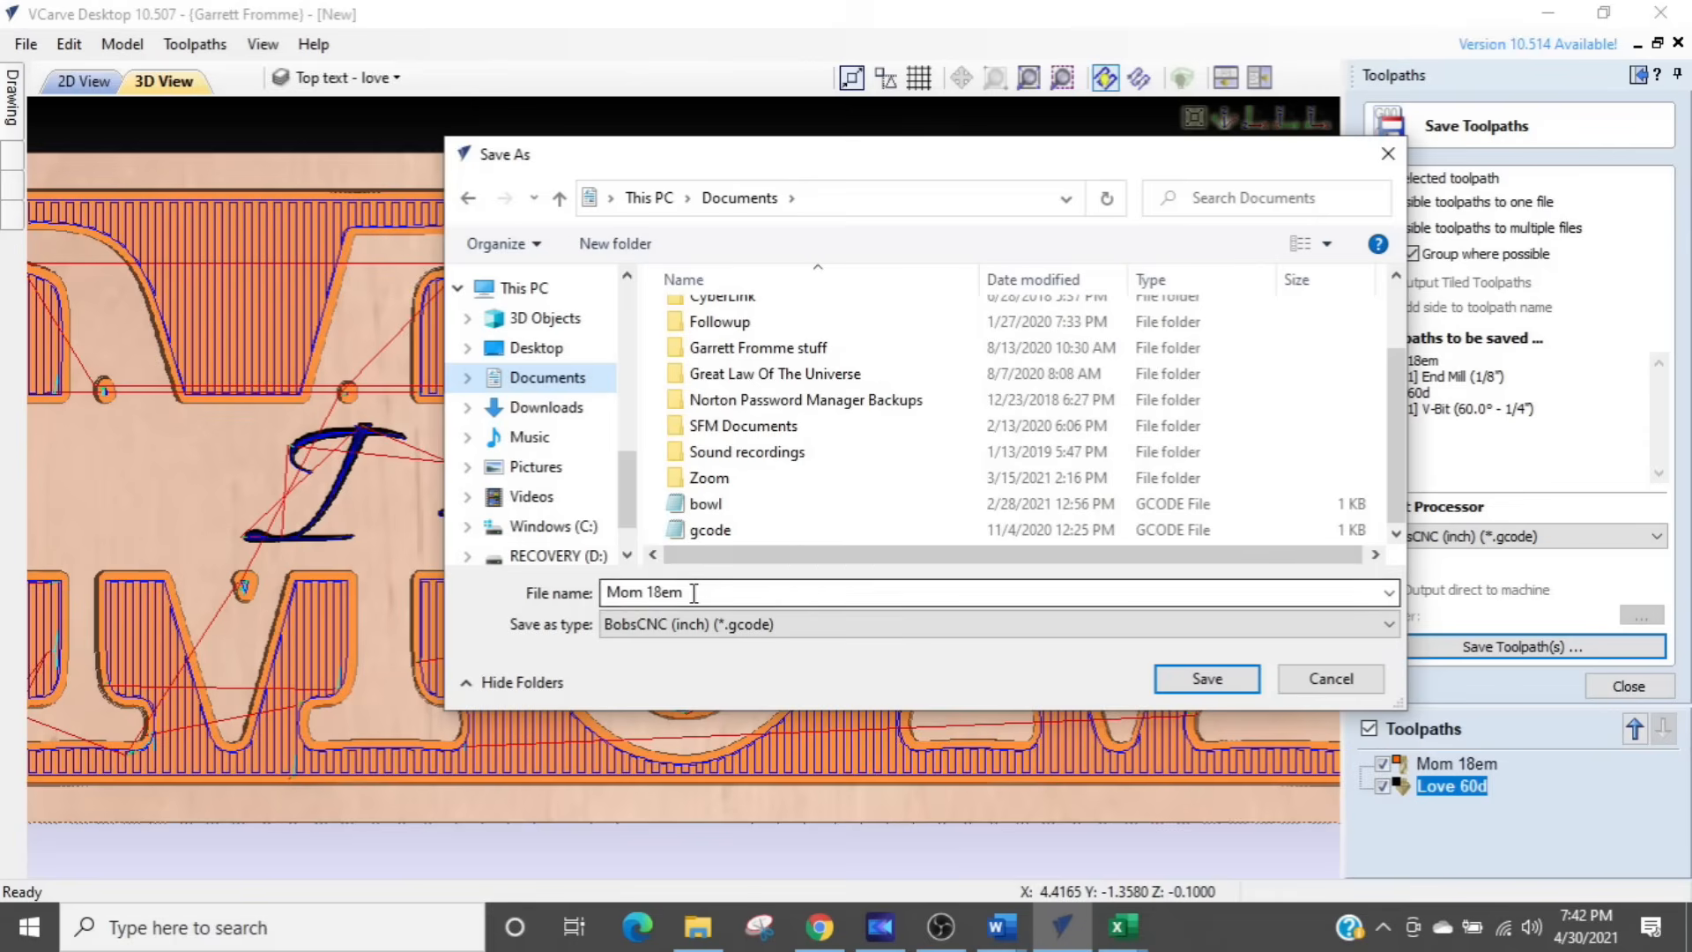
{"action": "key", "text": "ctrl"}
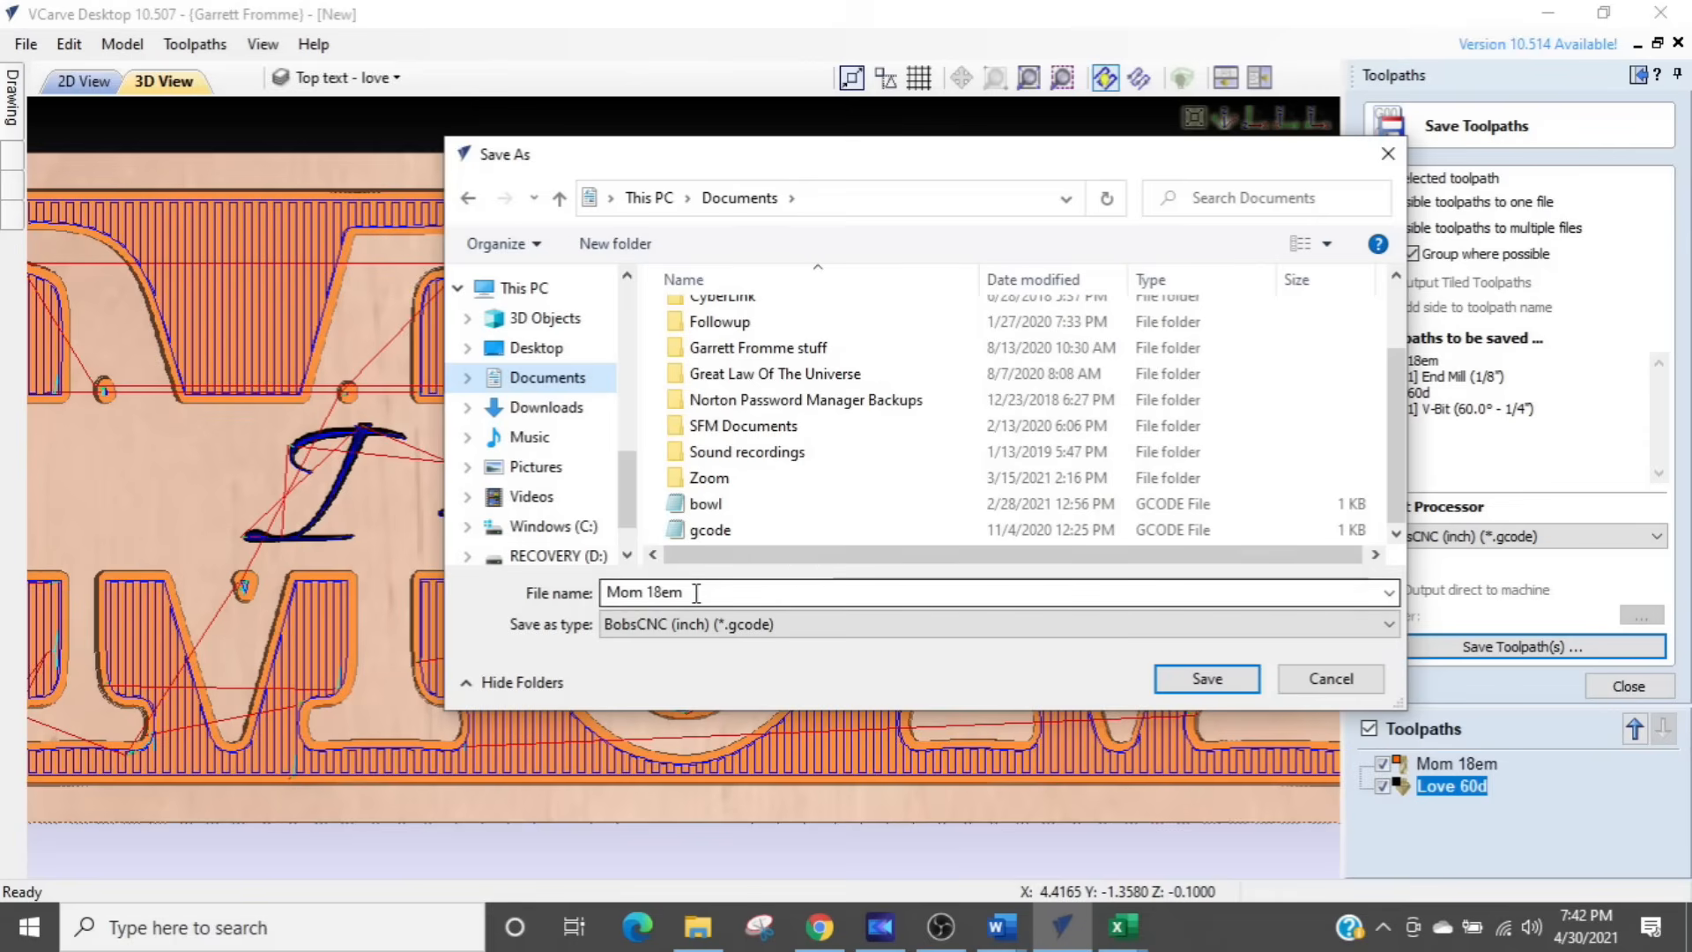
{"action": "key", "text": "ctrl"}
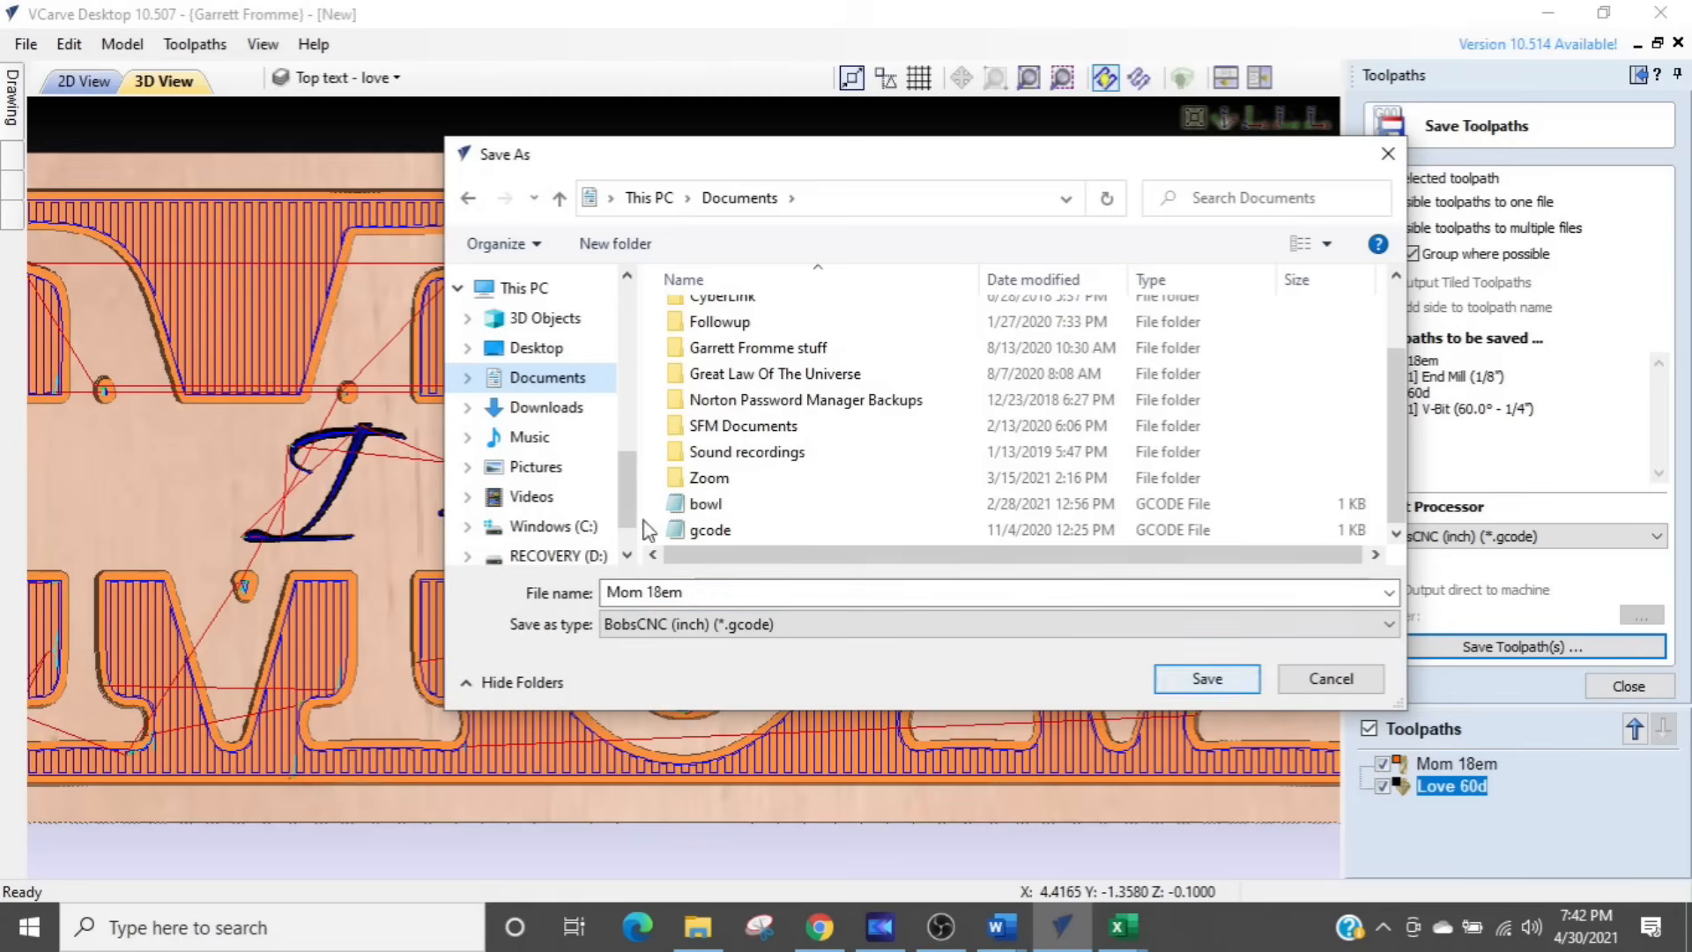
{"action": "left_click", "coordinate": [1203, 679]}
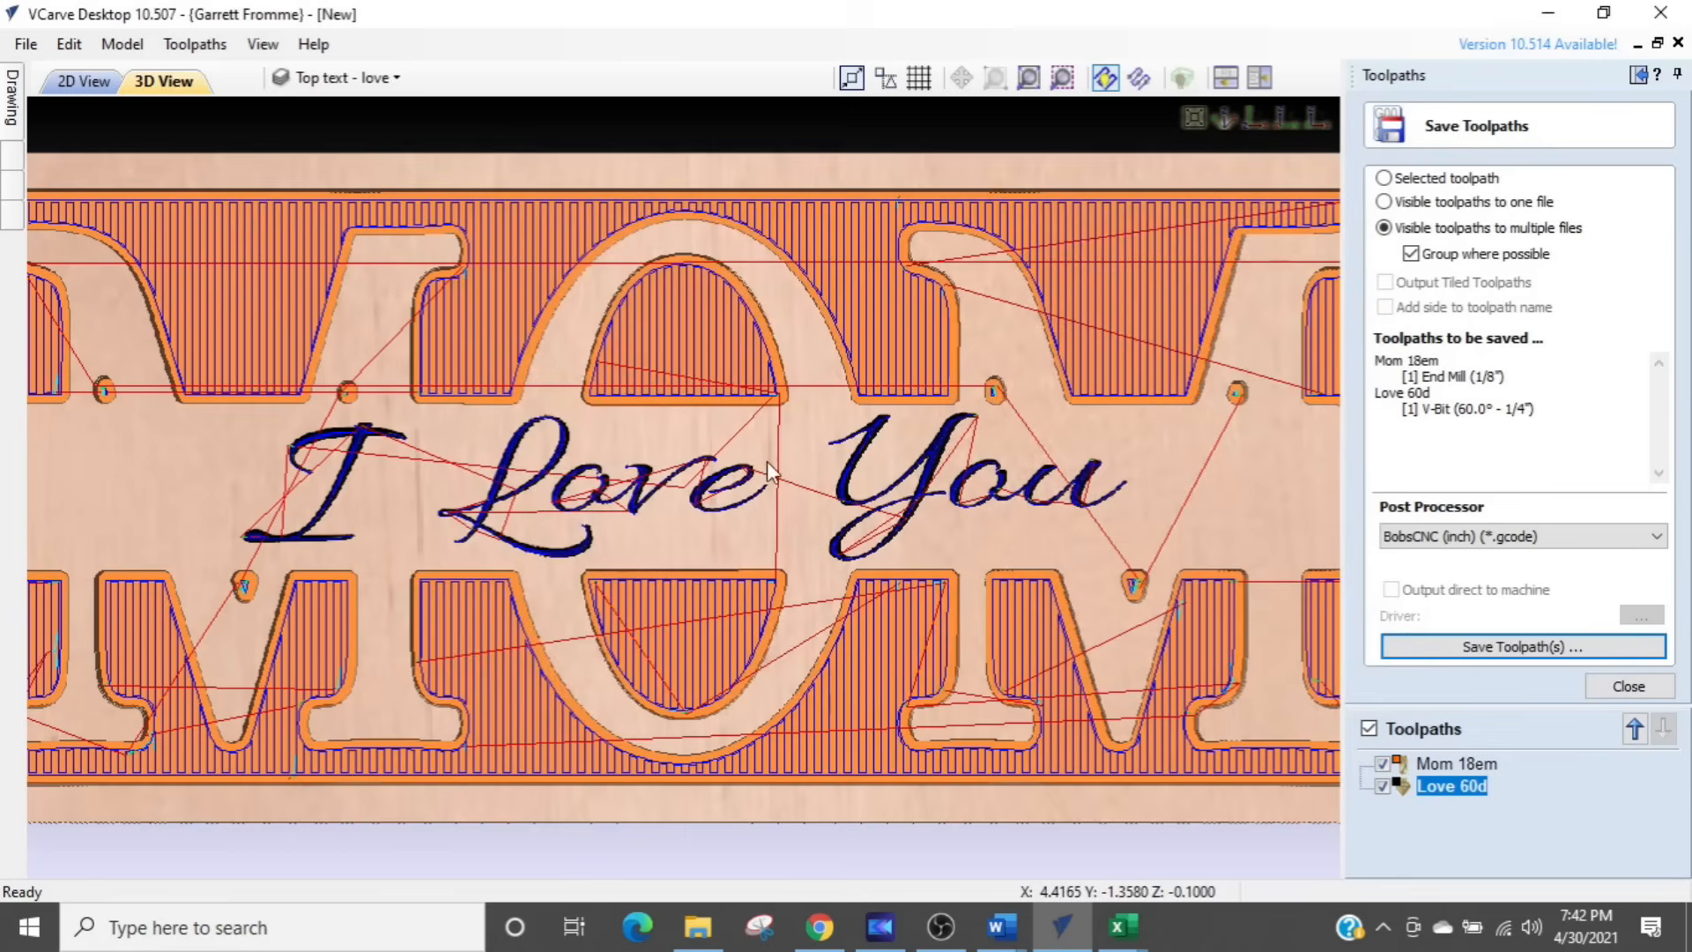
Step: Look through the Documents folder in File Explorer for the saved G-code files, close it and leave the toolpath saving form
{"action": "left_click", "coordinate": [699, 929]}
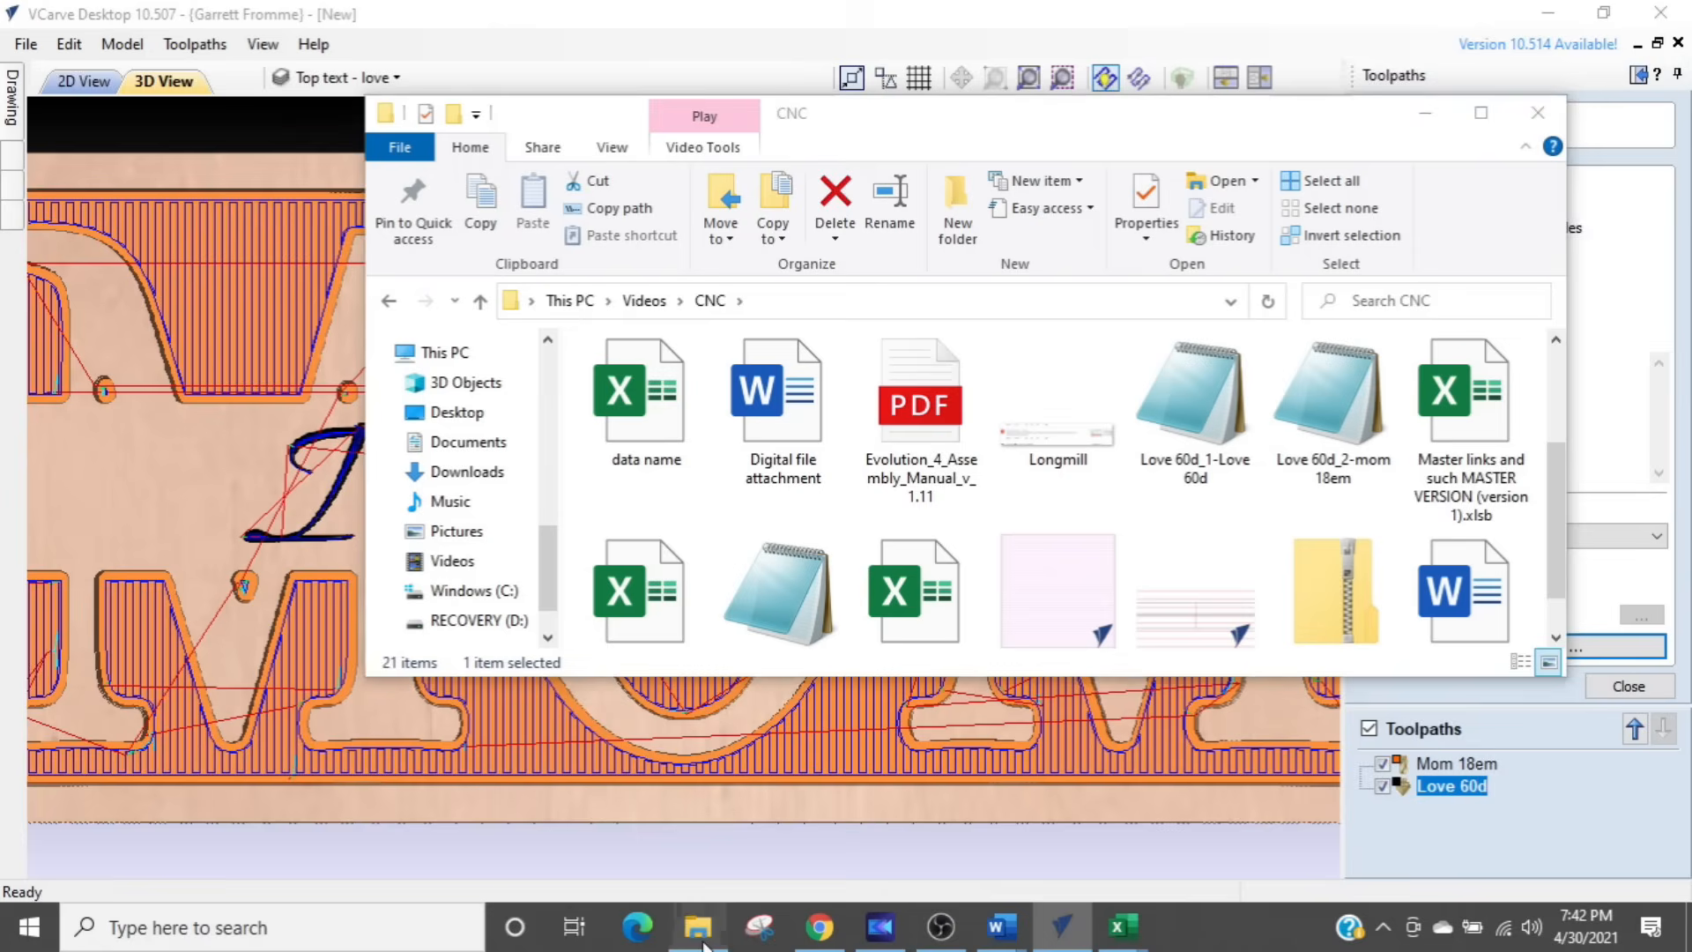
{"action": "left_click", "coordinate": [467, 474]}
{"action": "left_click", "coordinate": [472, 443]}
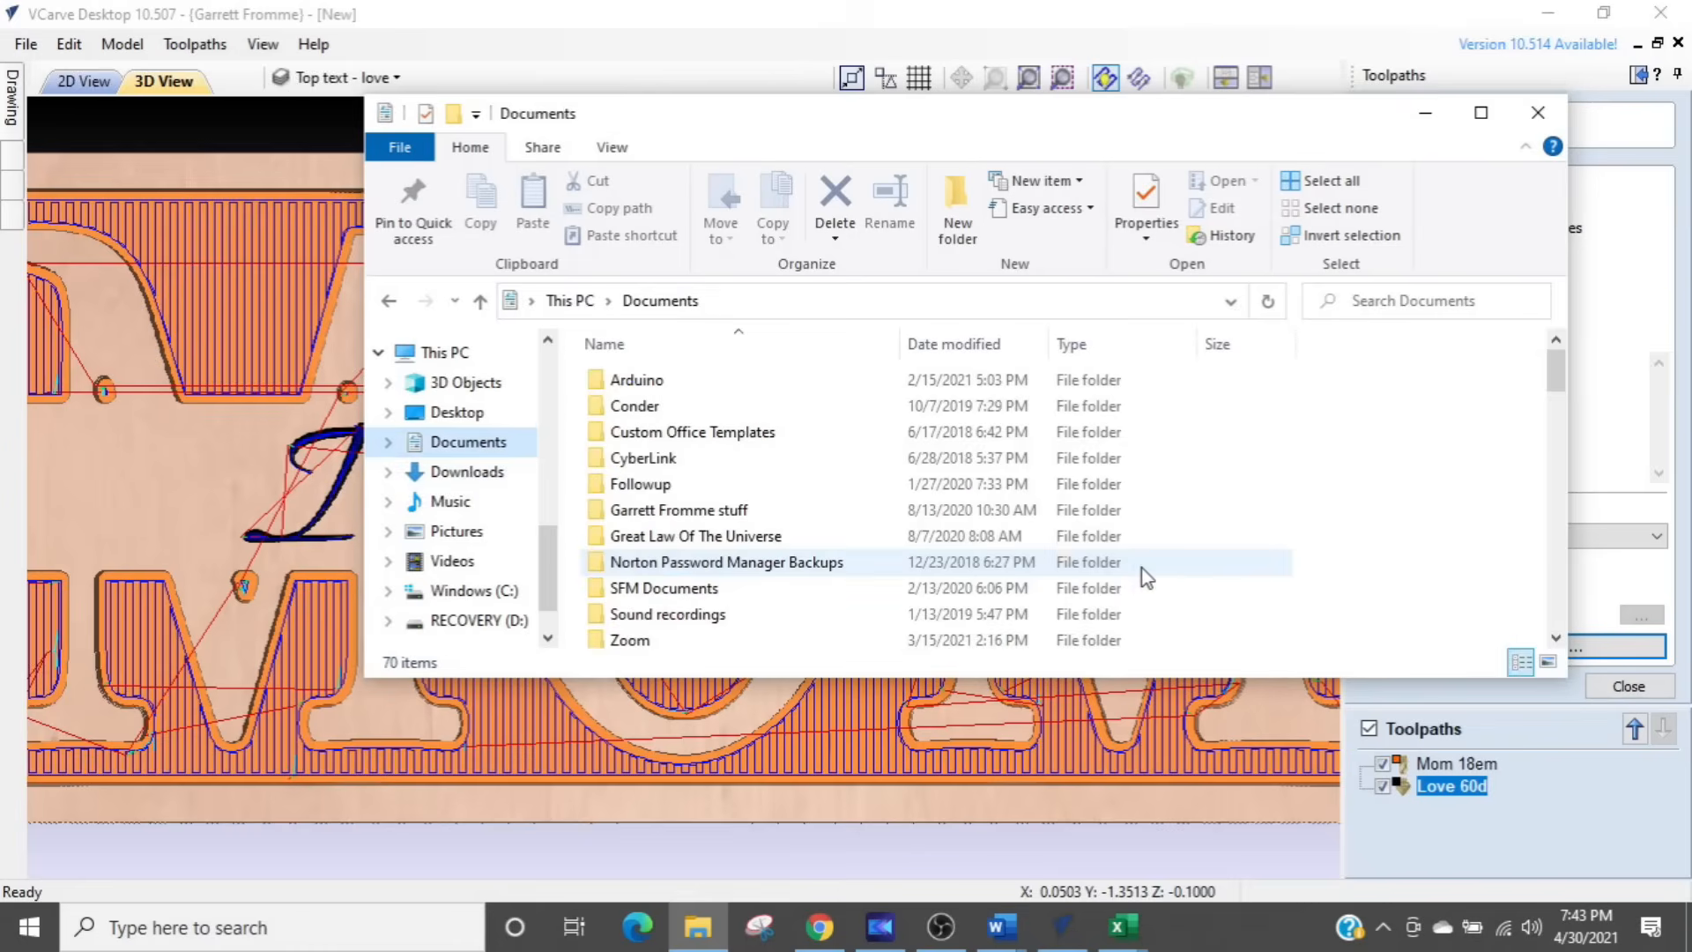
{"action": "scroll", "coordinate": [1150, 561], "scroll_direction": "down", "scroll_amount": 14}
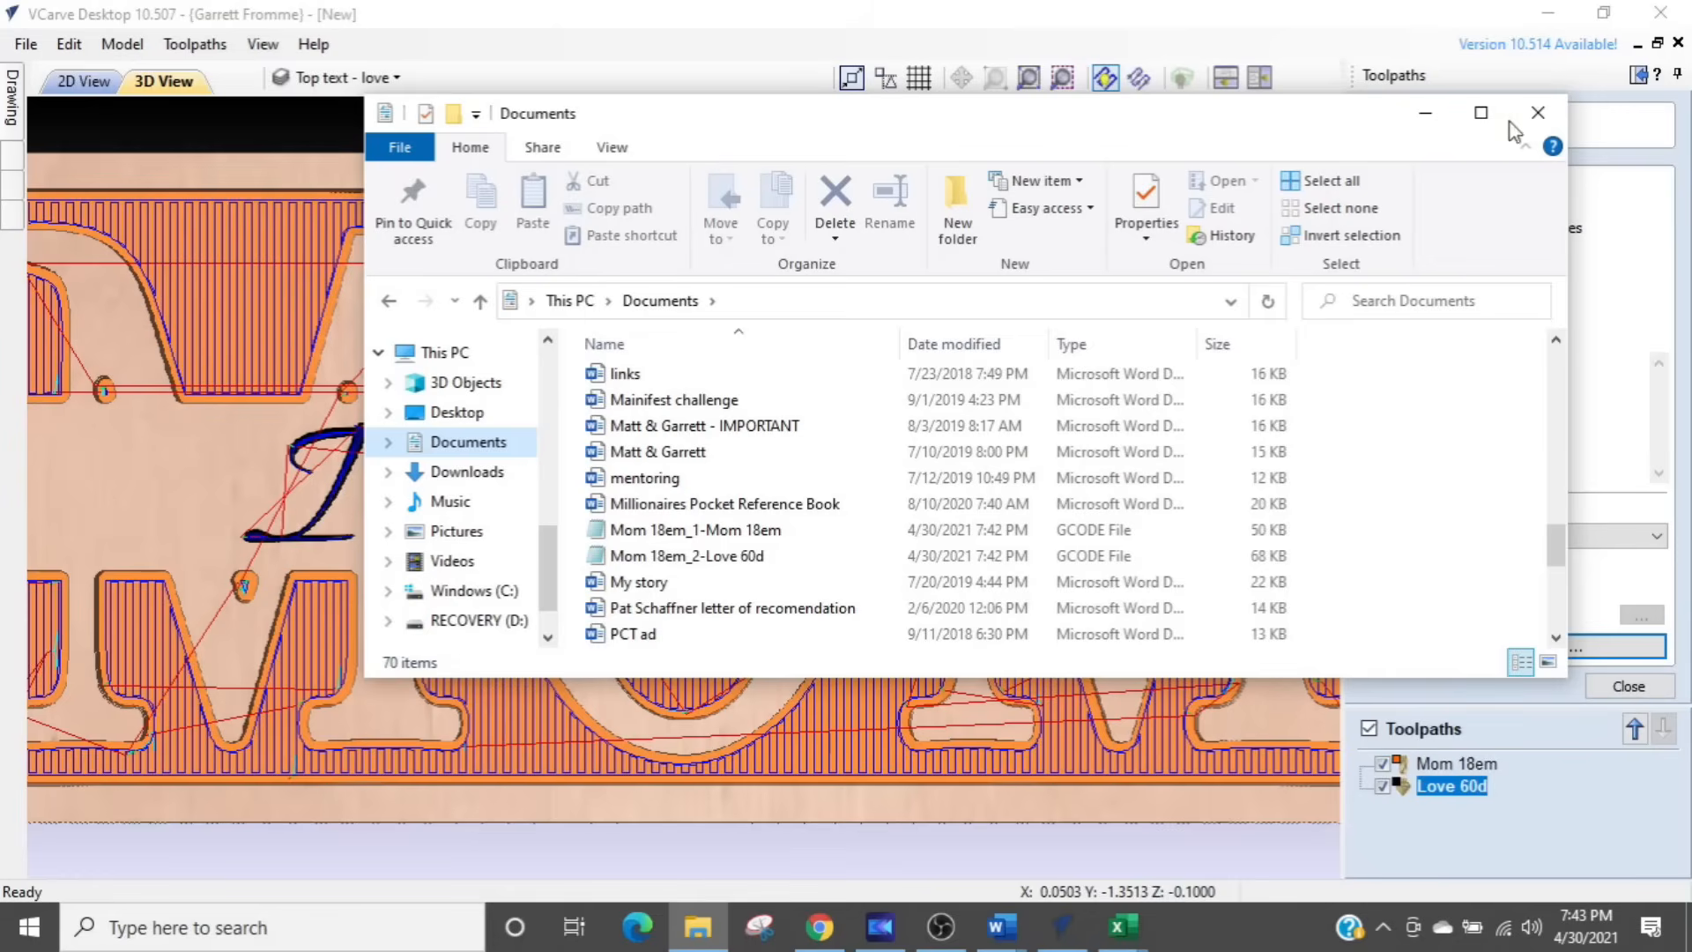
{"action": "left_click", "coordinate": [1552, 115]}
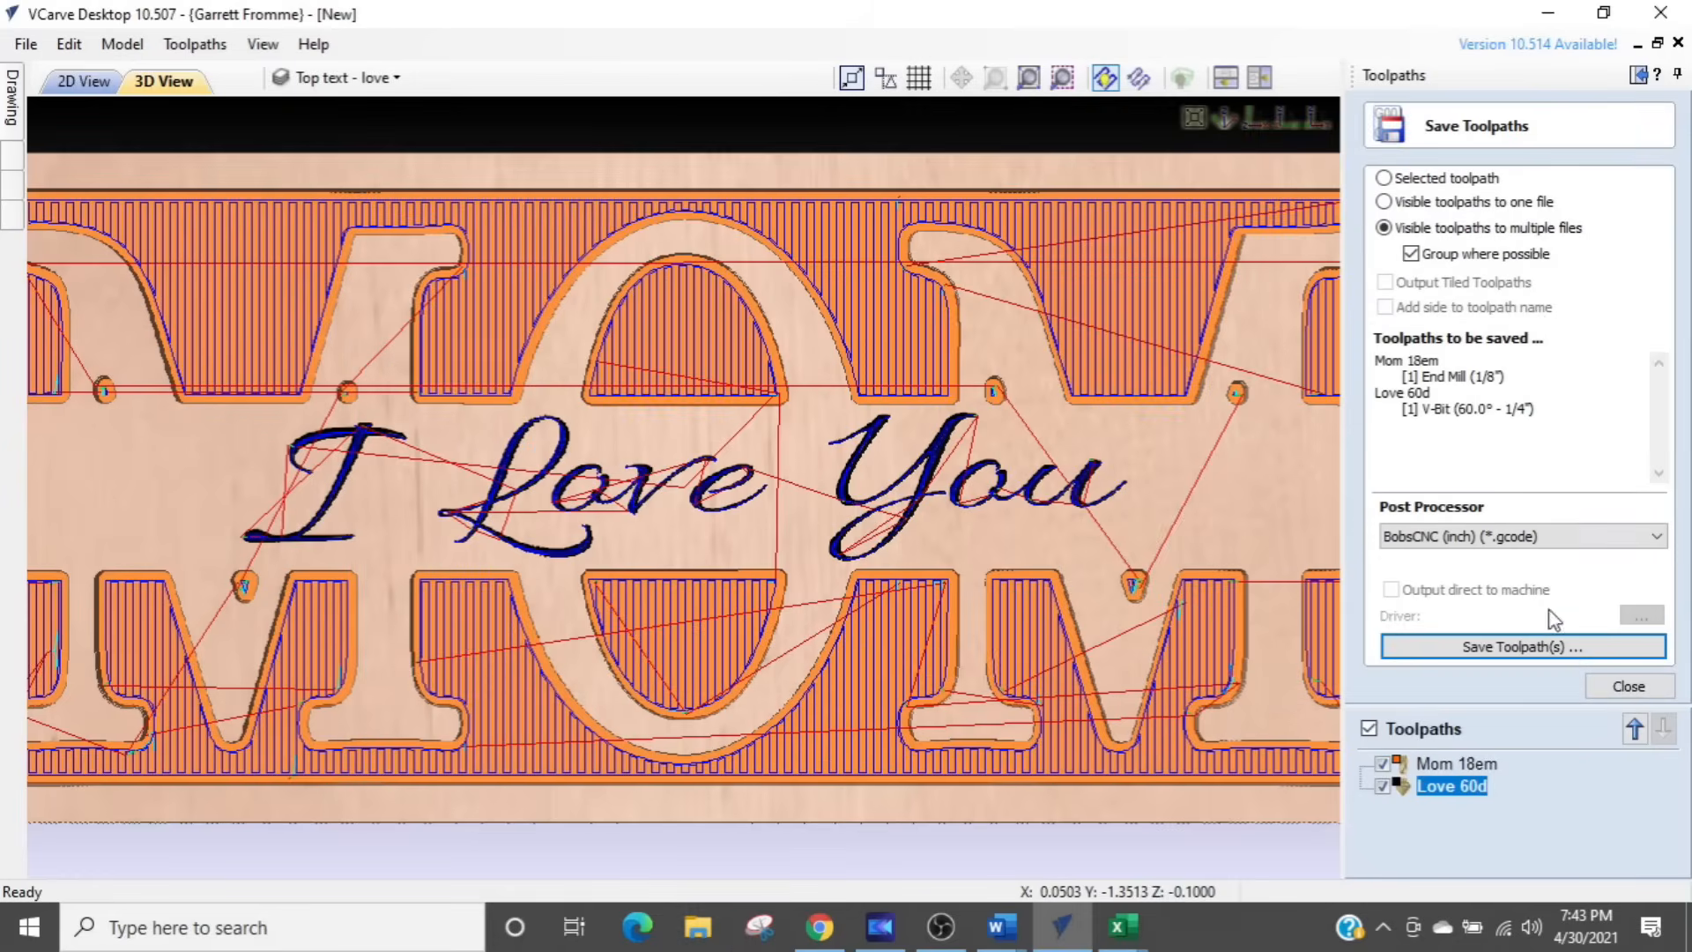
{"action": "left_click", "coordinate": [1627, 686]}
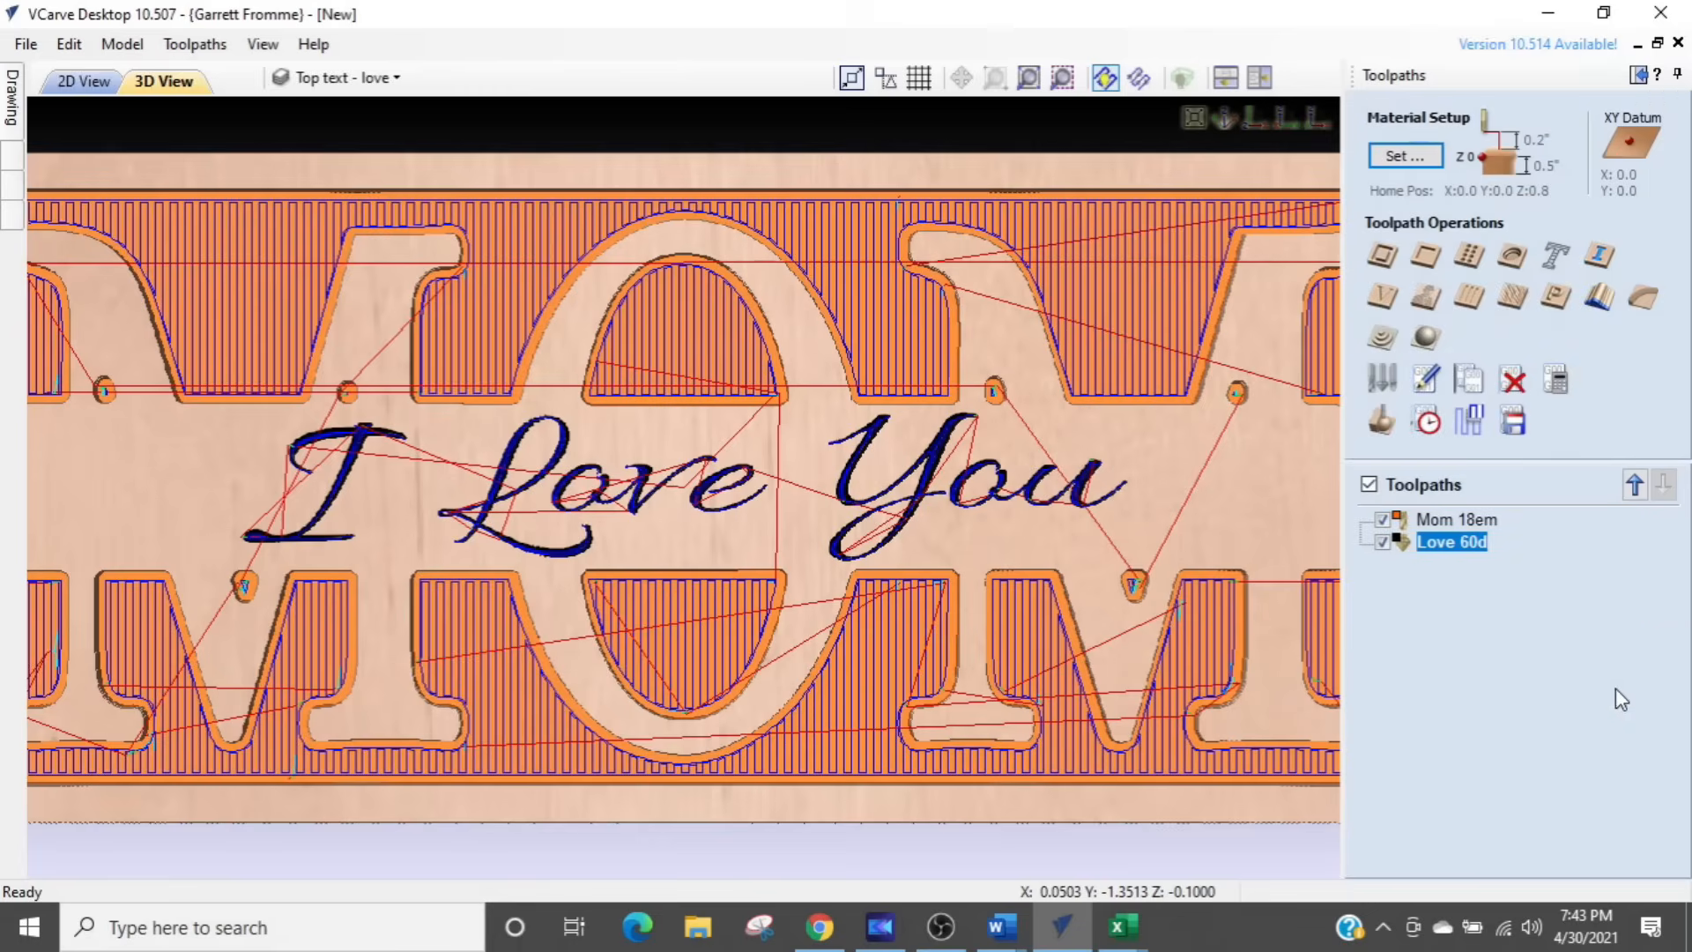
Step: Move the job's XY datum to the lower-left corner of the material and recalculate all toolpaths
{"action": "scroll", "coordinate": [1102, 617], "scroll_direction": "down", "scroll_amount": 3}
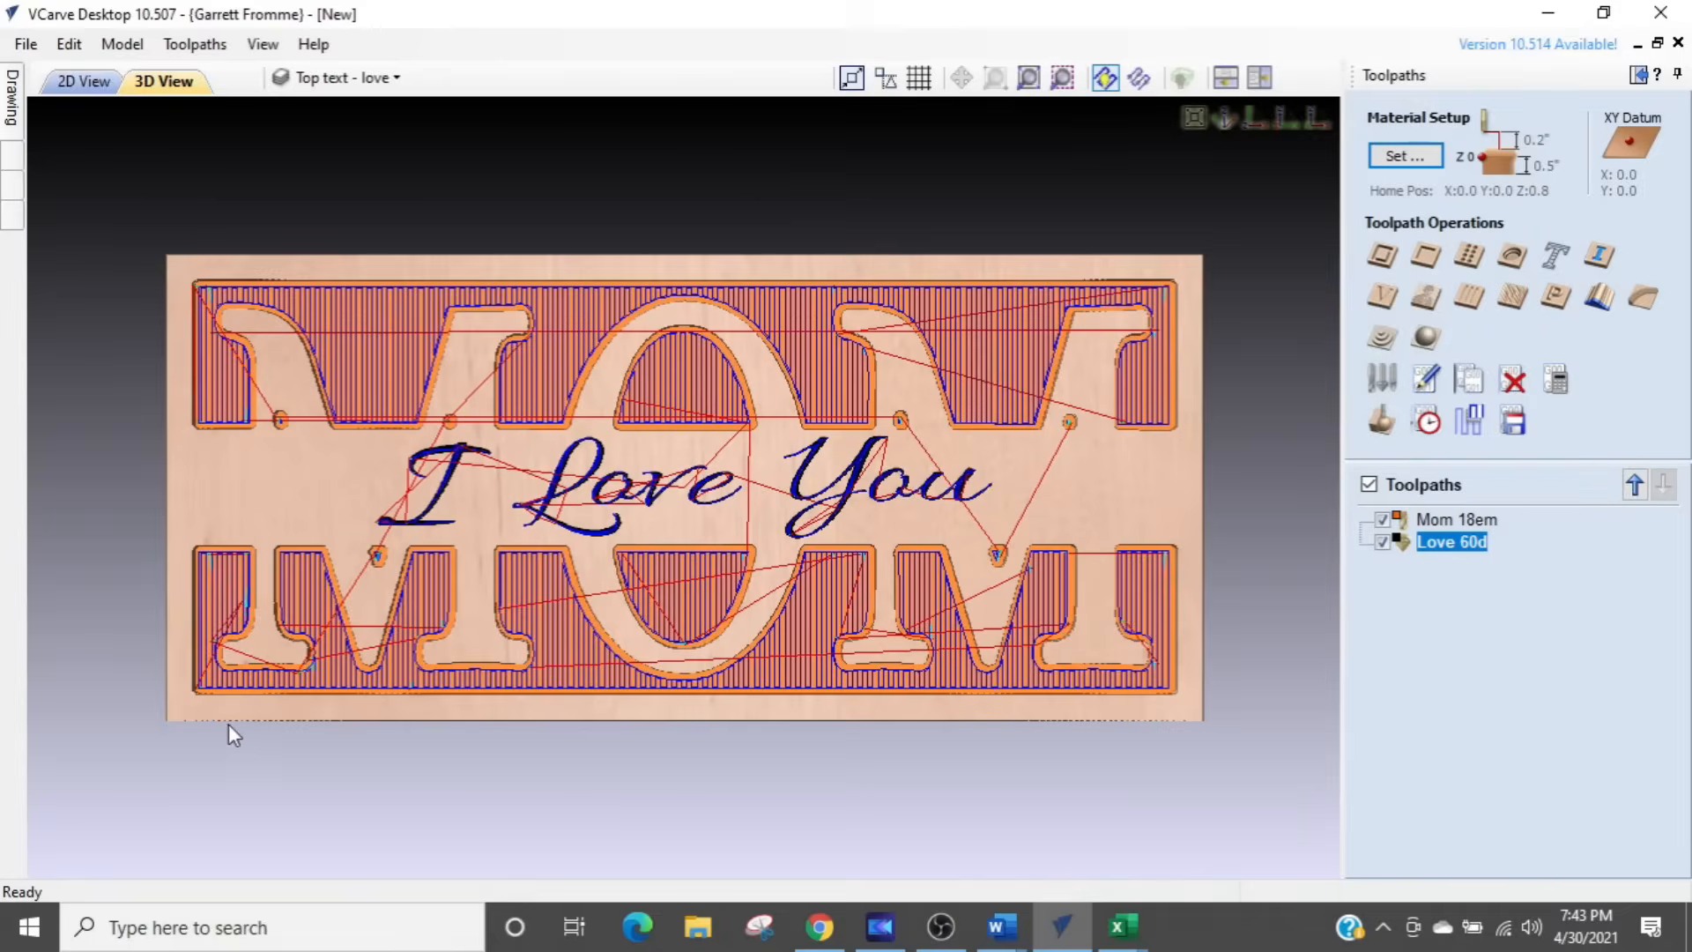
{"action": "key", "text": "ctrl"}
{"action": "key", "text": "ctrl"}
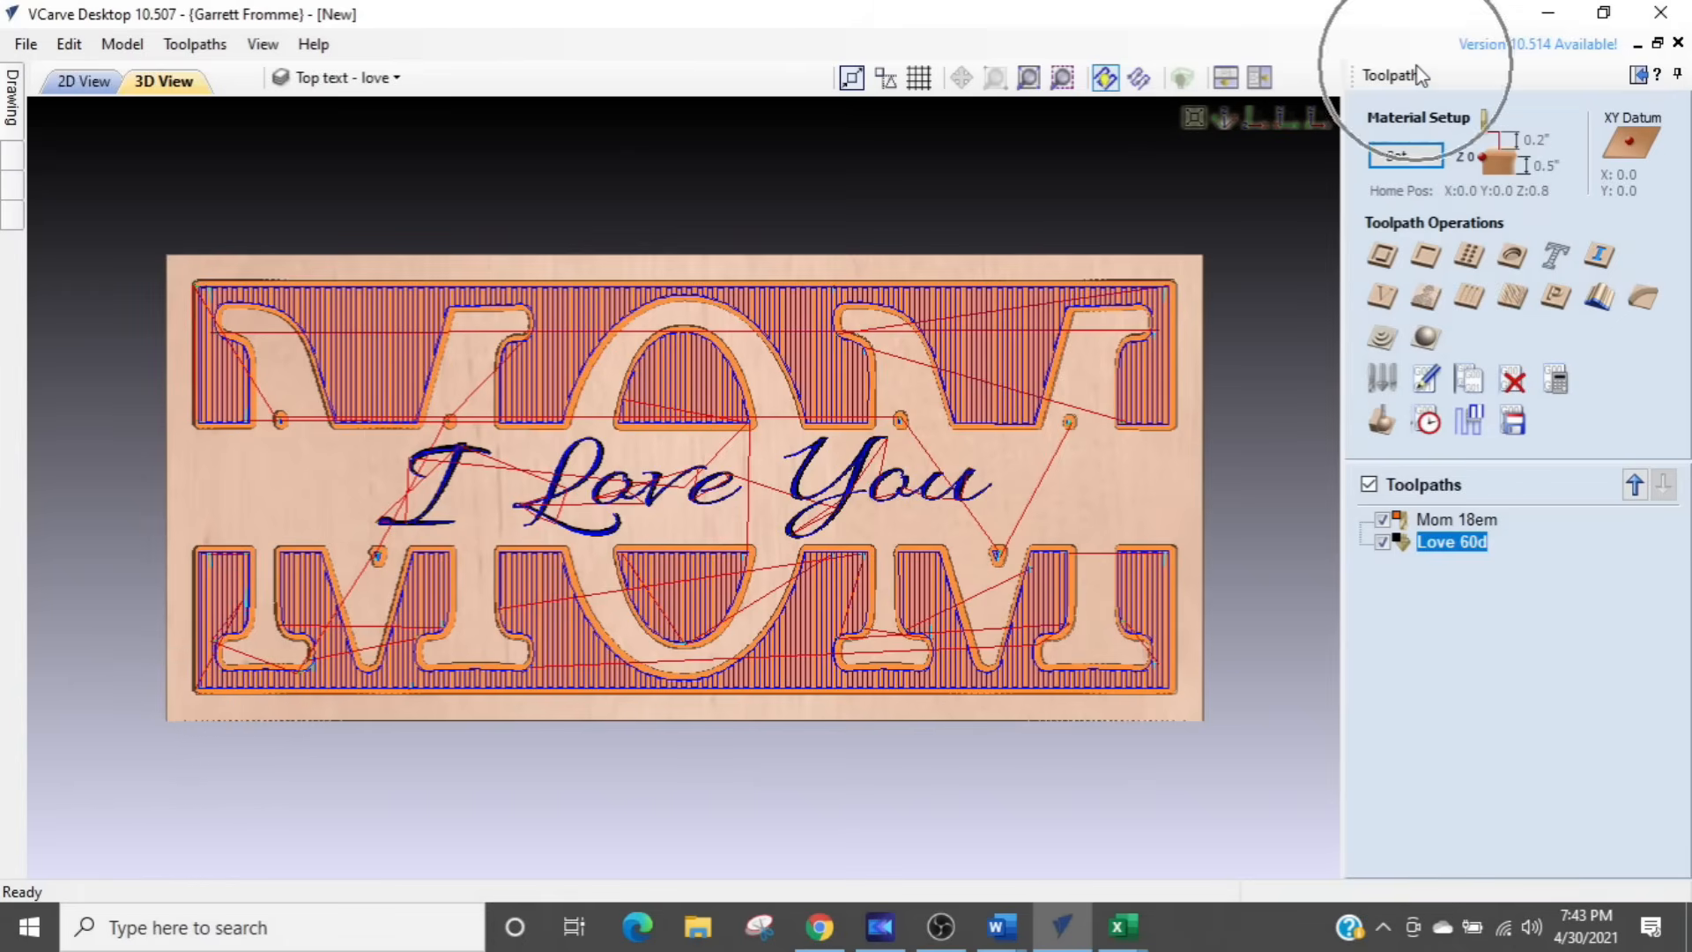
{"action": "key", "text": "ctrl"}
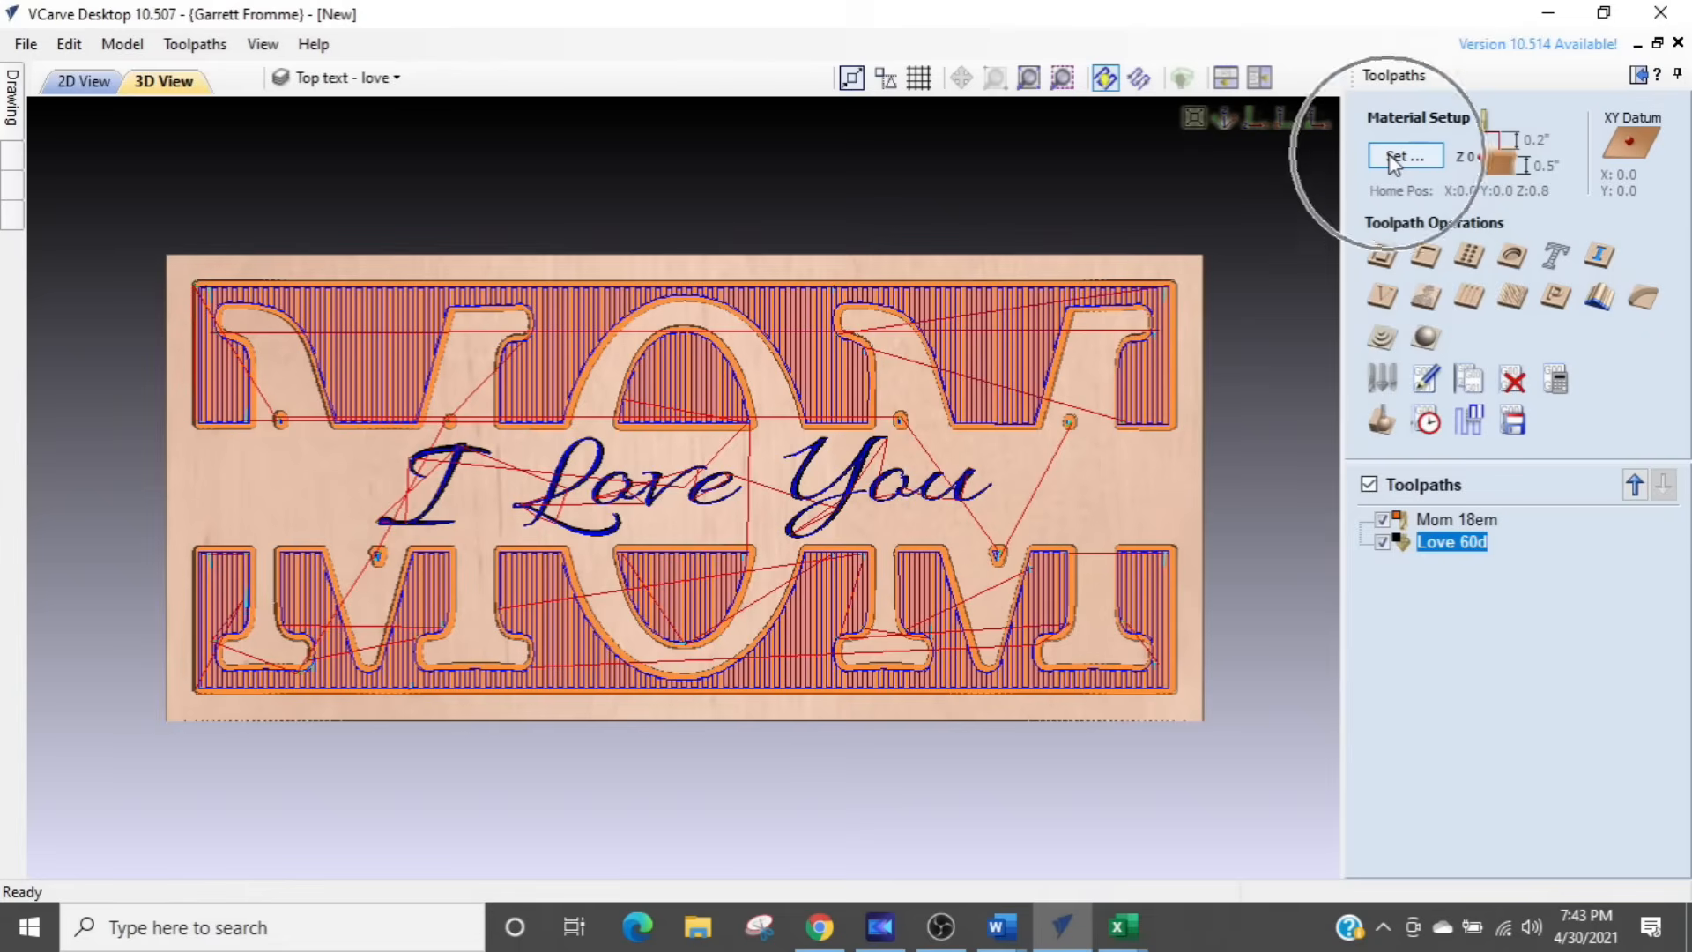
{"action": "left_click", "coordinate": [1393, 157]}
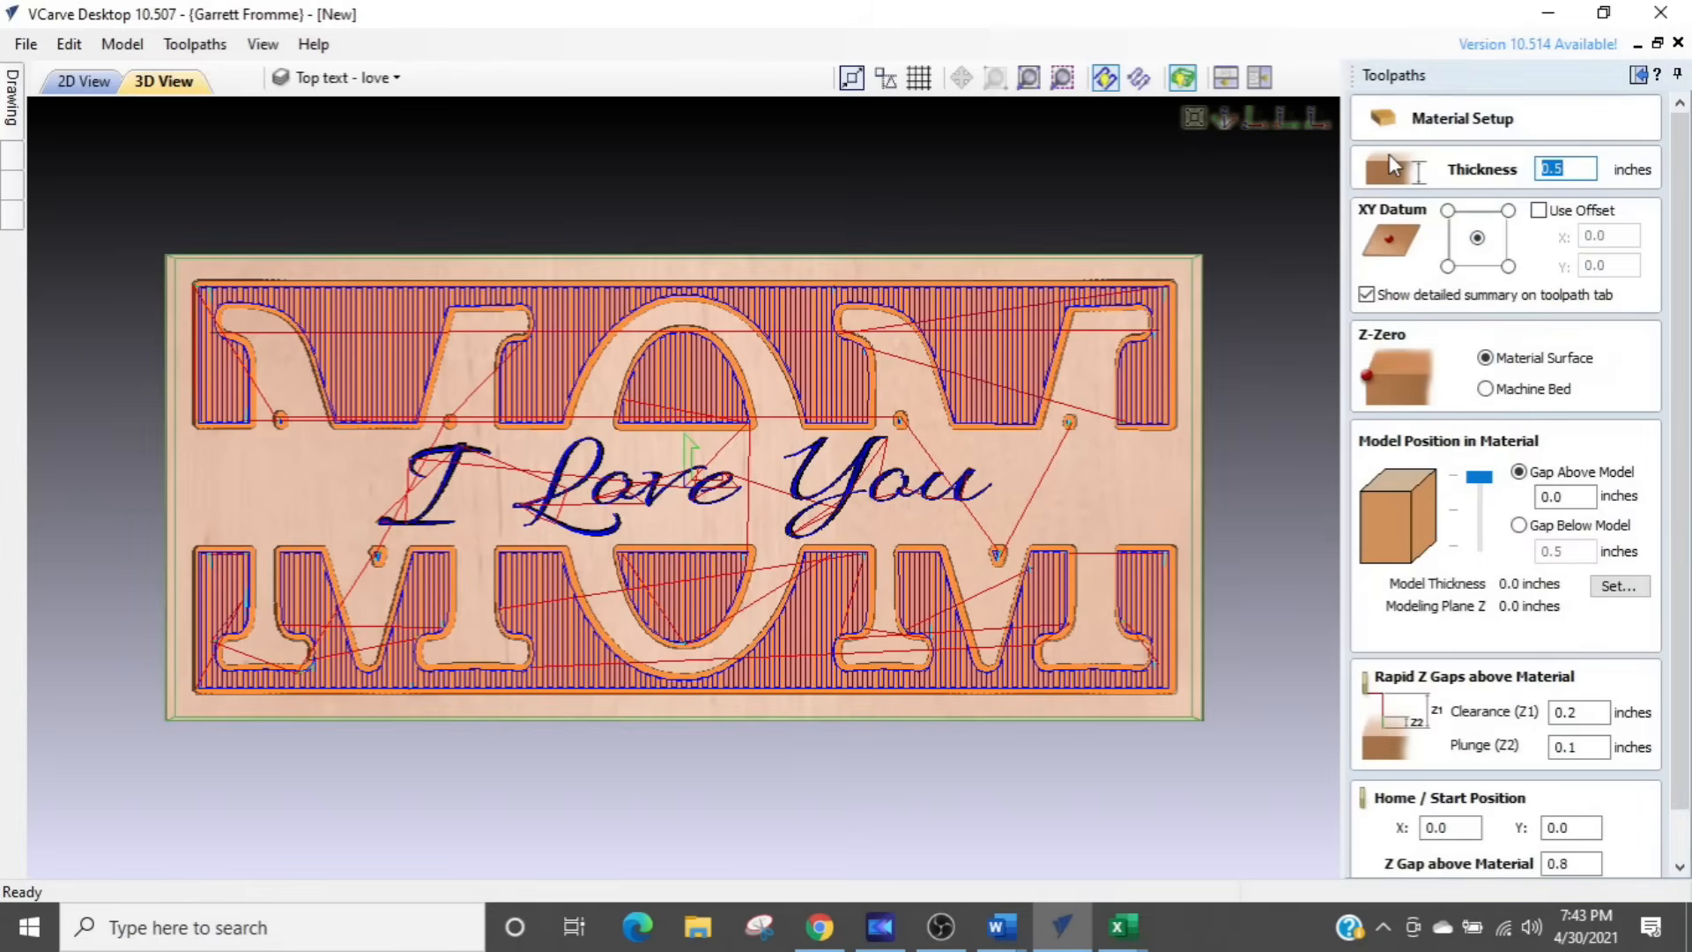
{"action": "left_click", "coordinate": [1447, 267]}
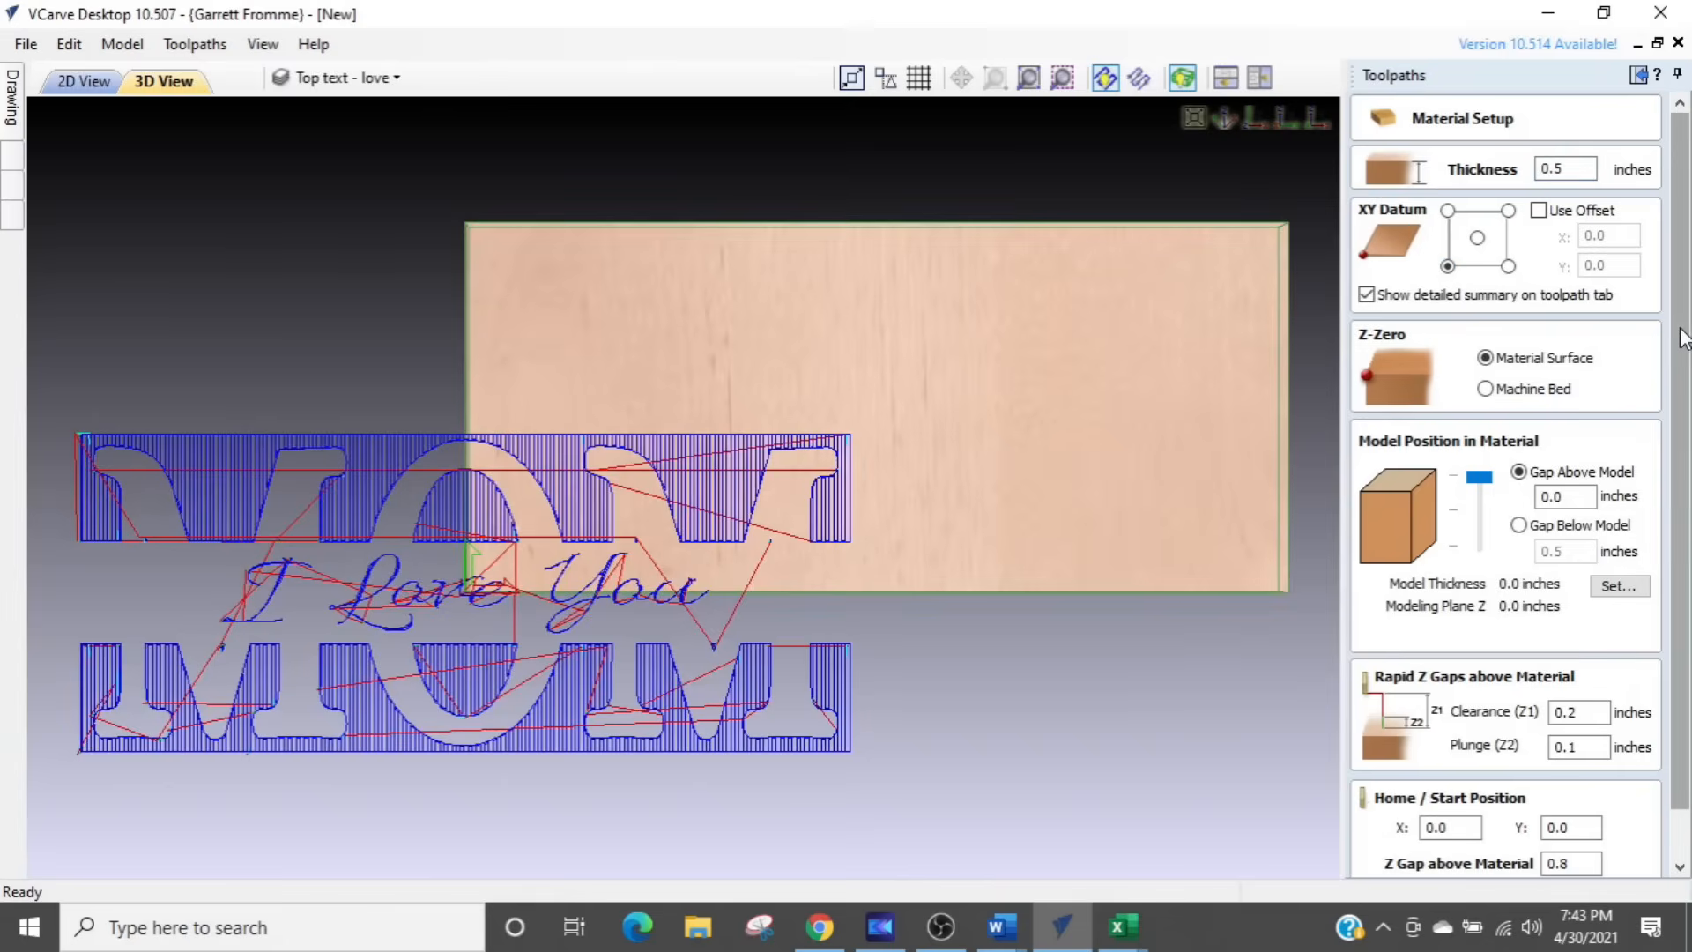
{"action": "scroll", "coordinate": [1683, 337], "scroll_direction": "down", "scroll_amount": 2}
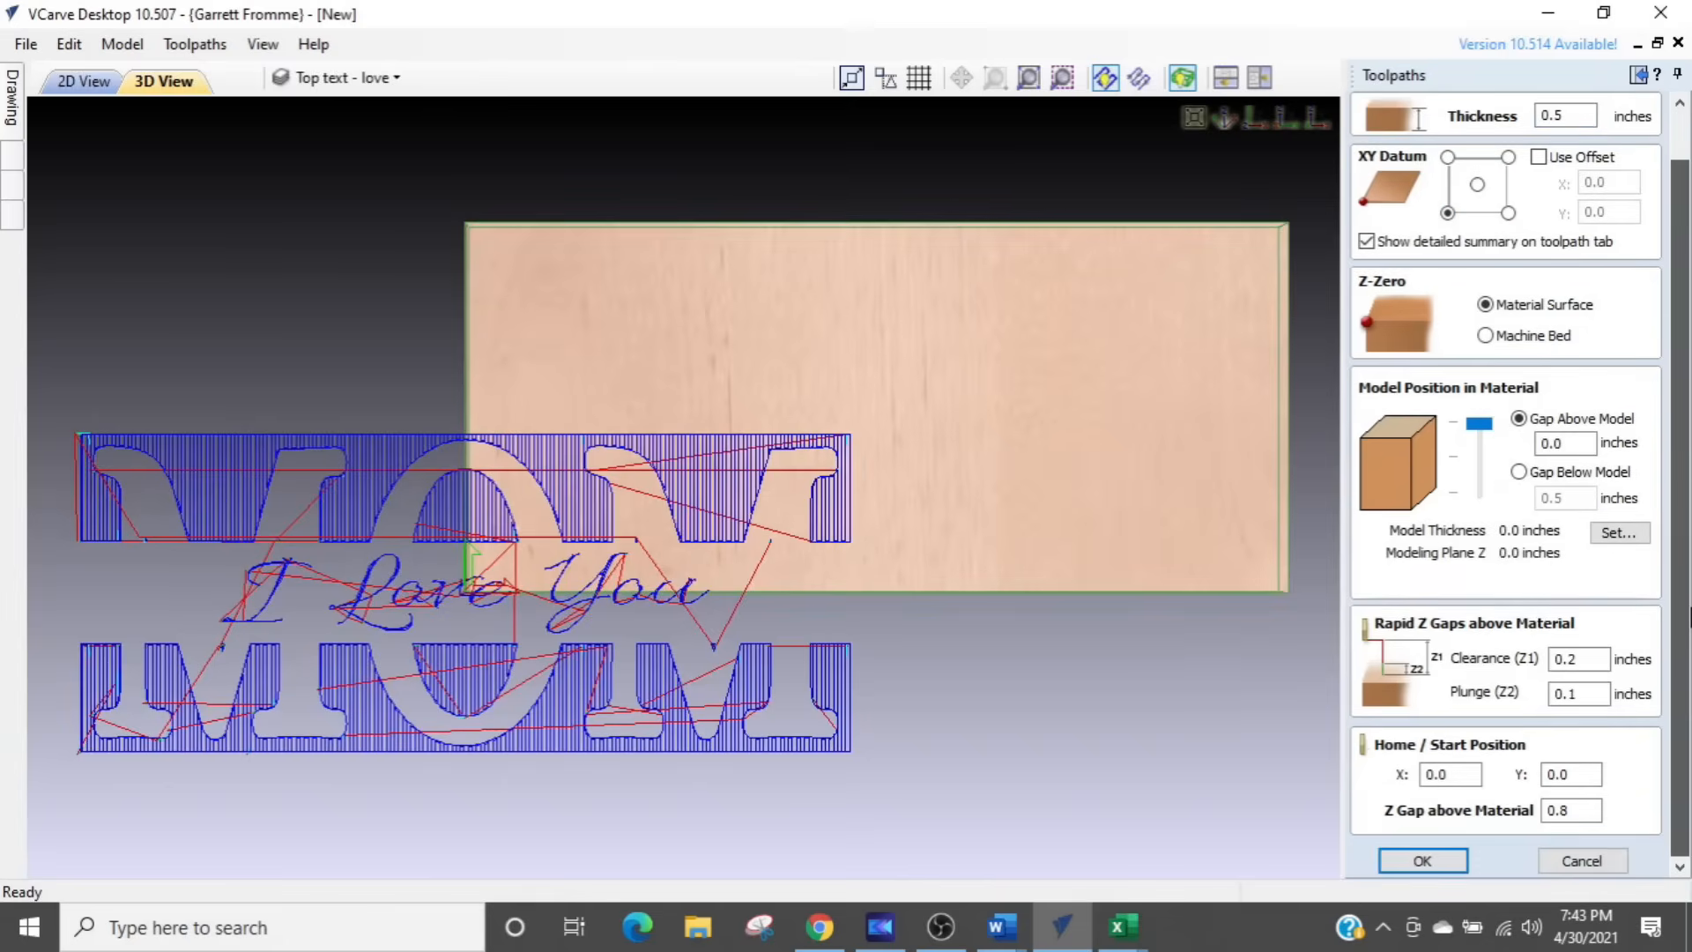
{"action": "left_click", "coordinate": [1438, 858]}
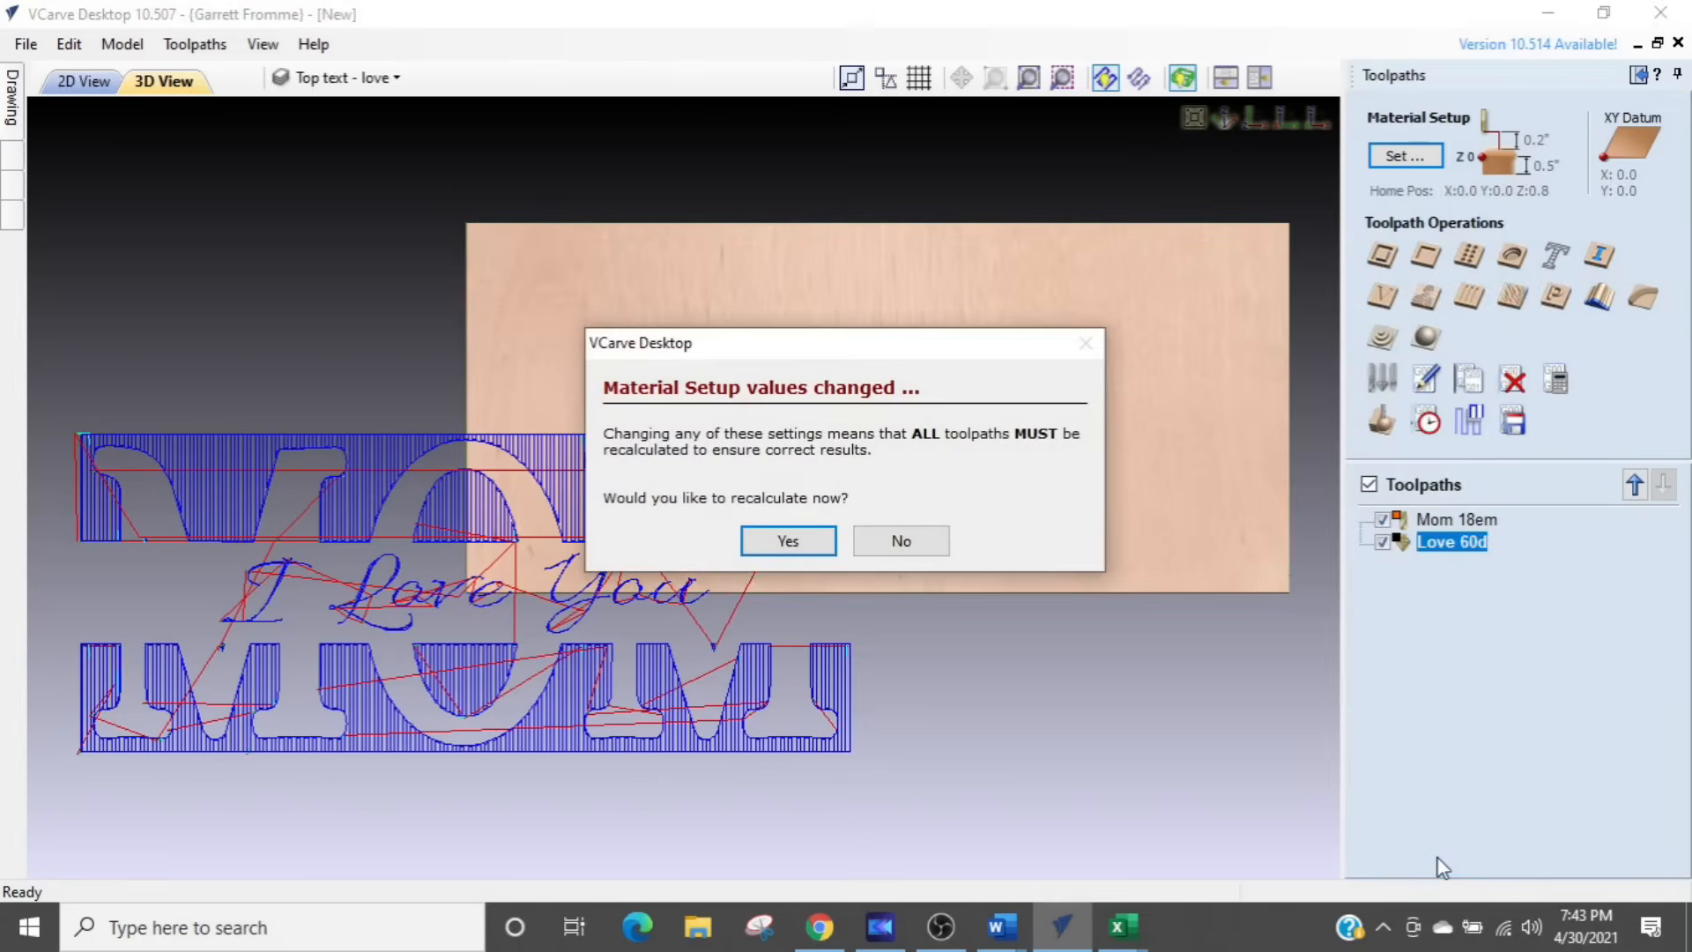
{"action": "left_click", "coordinate": [804, 538]}
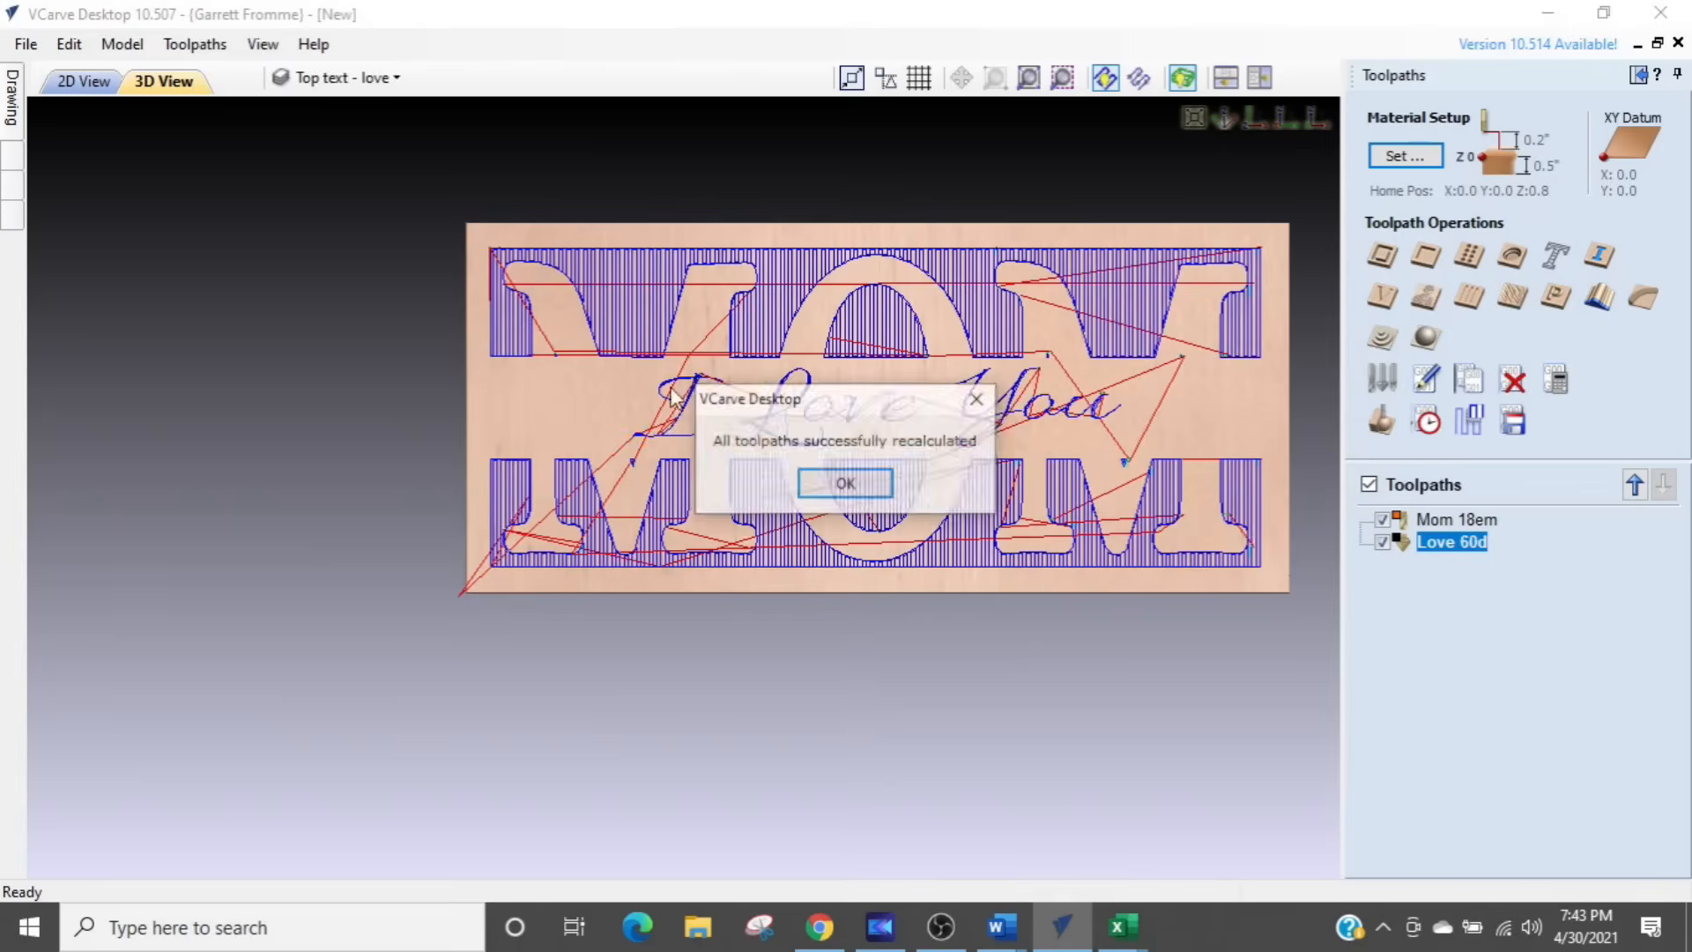
{"action": "left_click", "coordinate": [846, 484]}
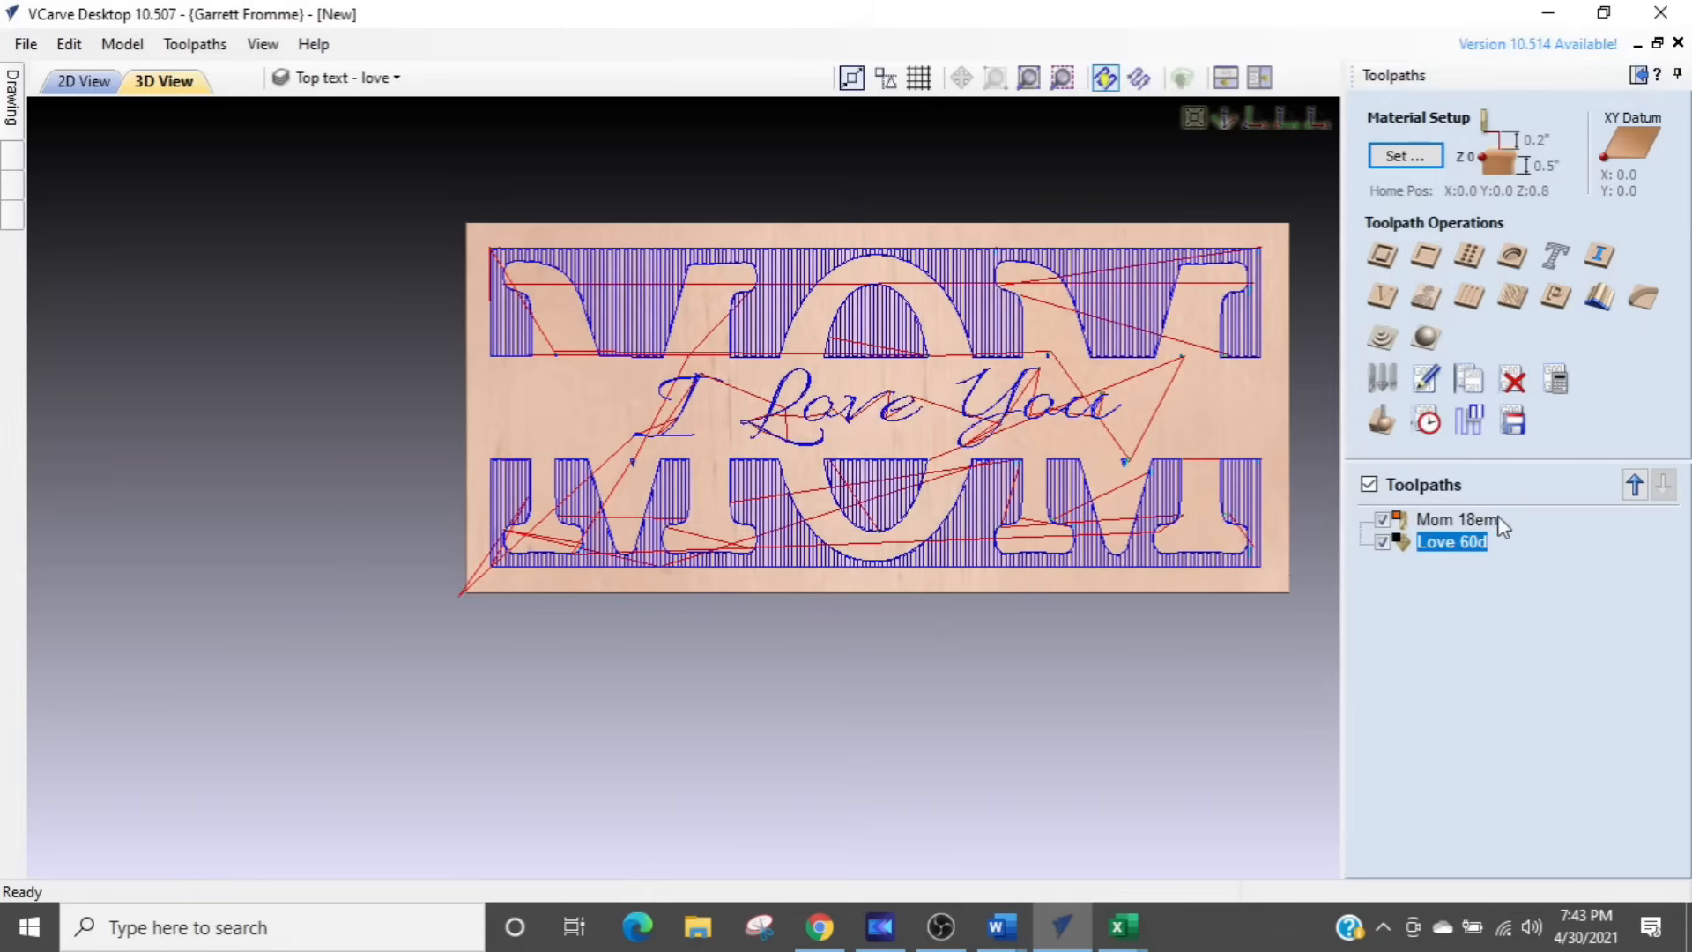
Step: Start saving the toolpaths again and delete the old files Mom 18em_1-Mom 18em and Mom 18em_2-Love 60d from Documents
{"action": "left_click", "coordinate": [1515, 425]}
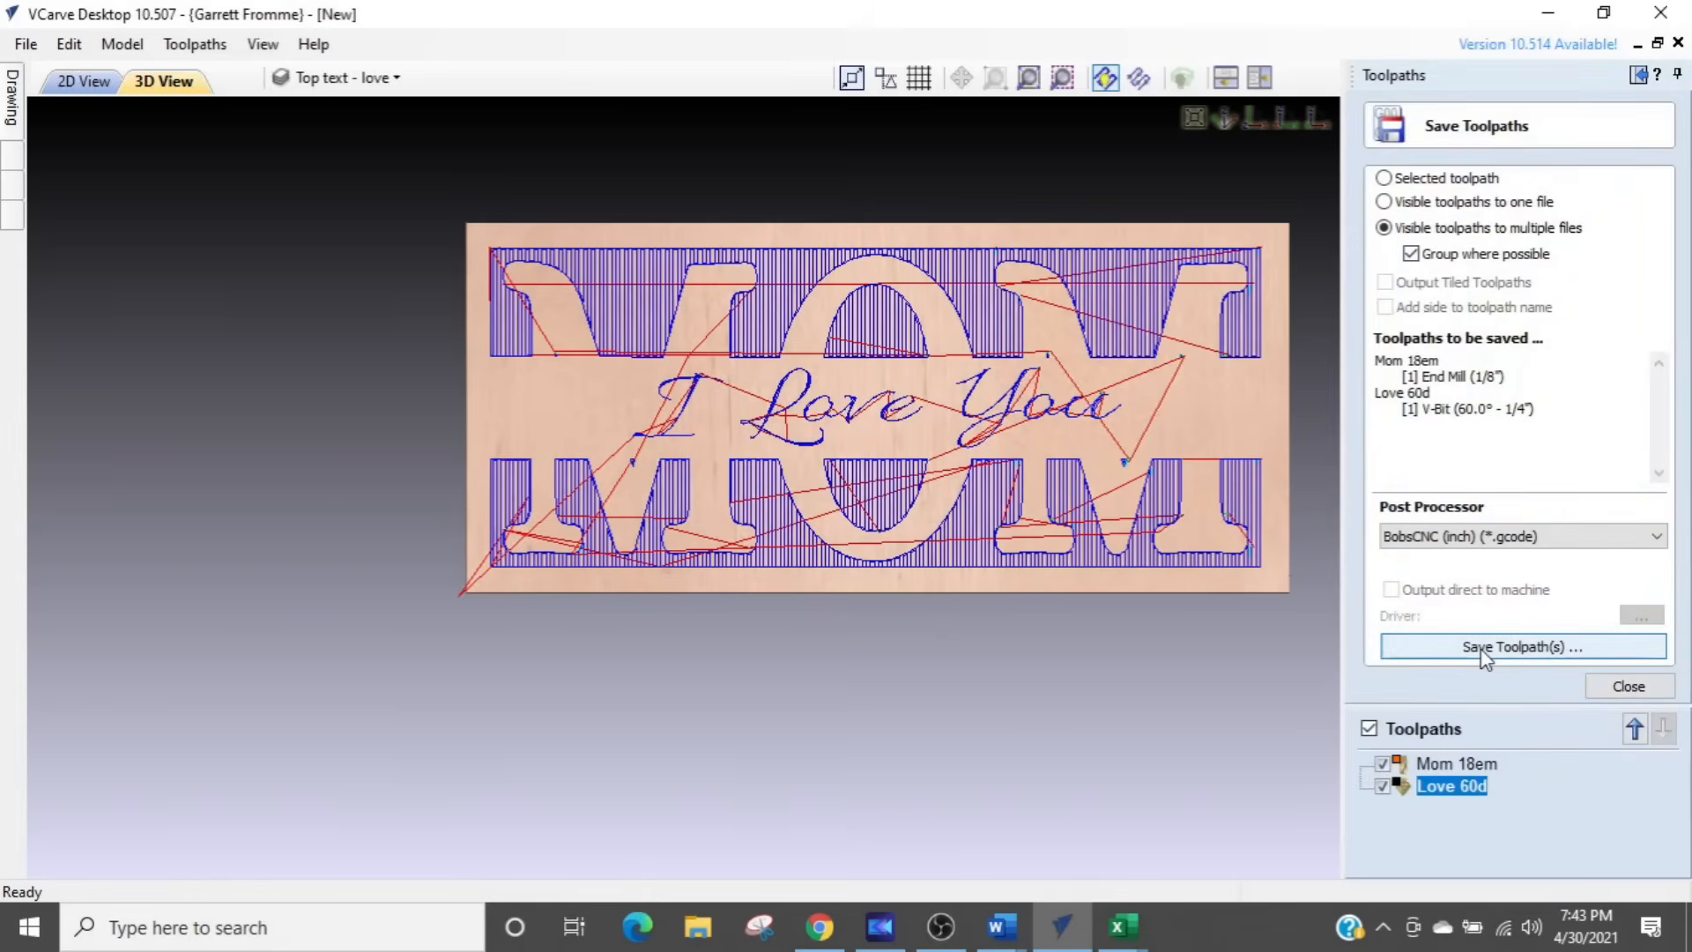
{"action": "left_click", "coordinate": [1485, 653]}
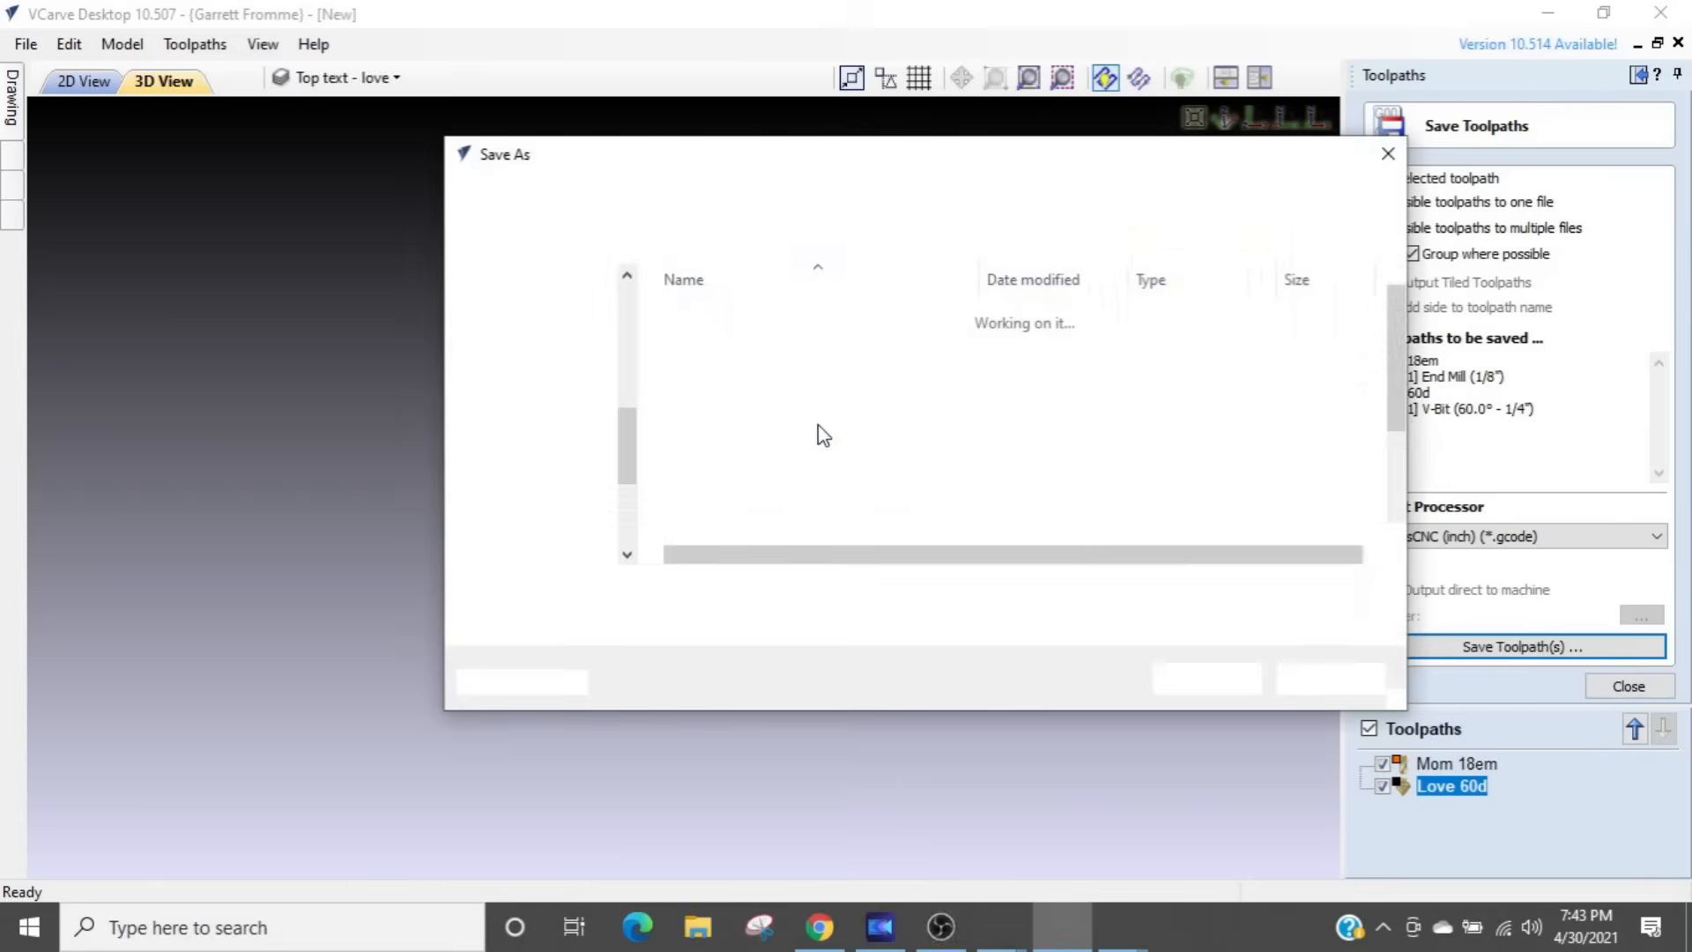
{"action": "scroll", "coordinate": [706, 445], "scroll_direction": "down", "scroll_amount": 2}
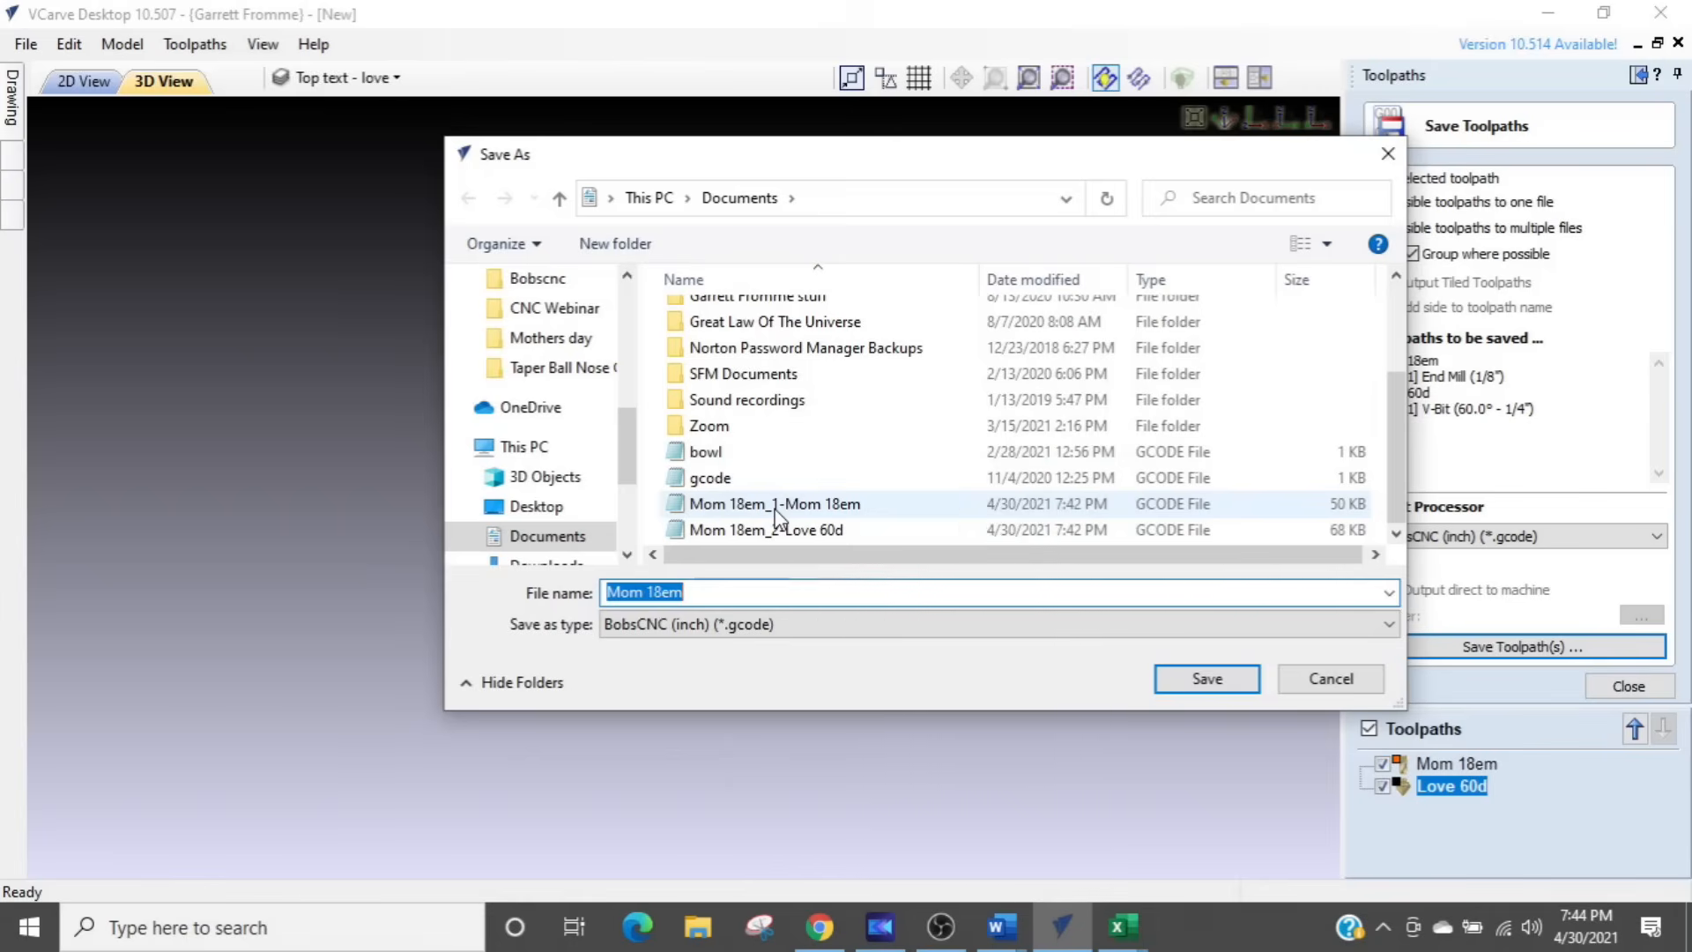
{"action": "left_click", "coordinate": [776, 513]}
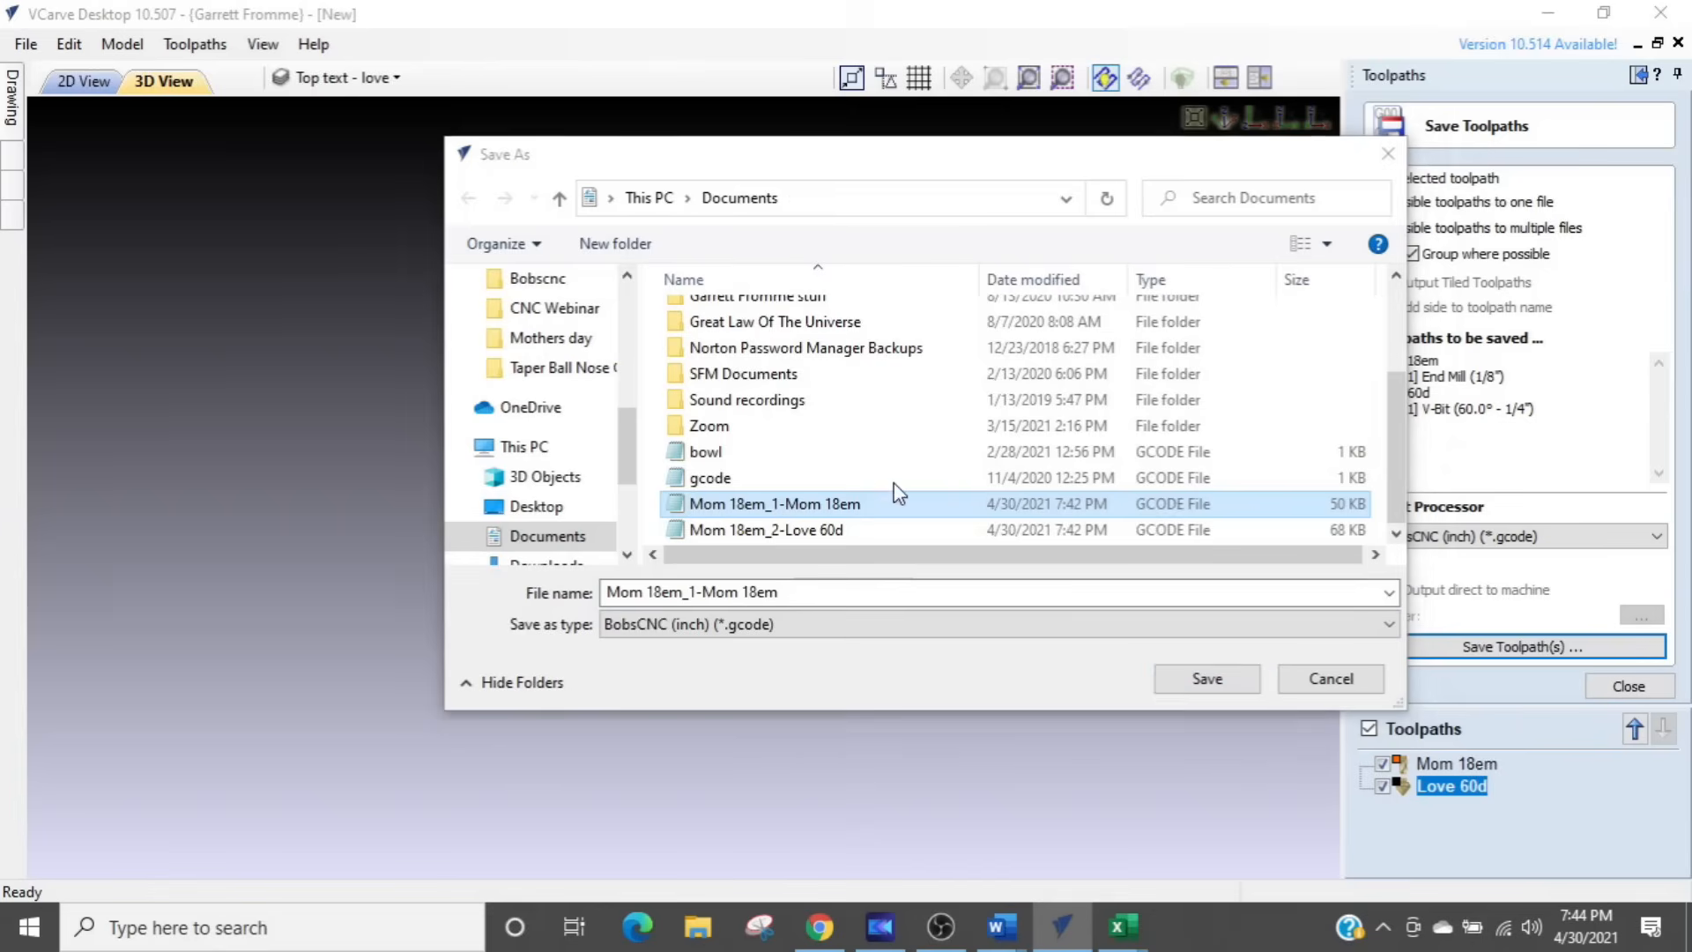
{"action": "key", "text": "Delete"}
{"action": "left_click", "coordinate": [798, 529]}
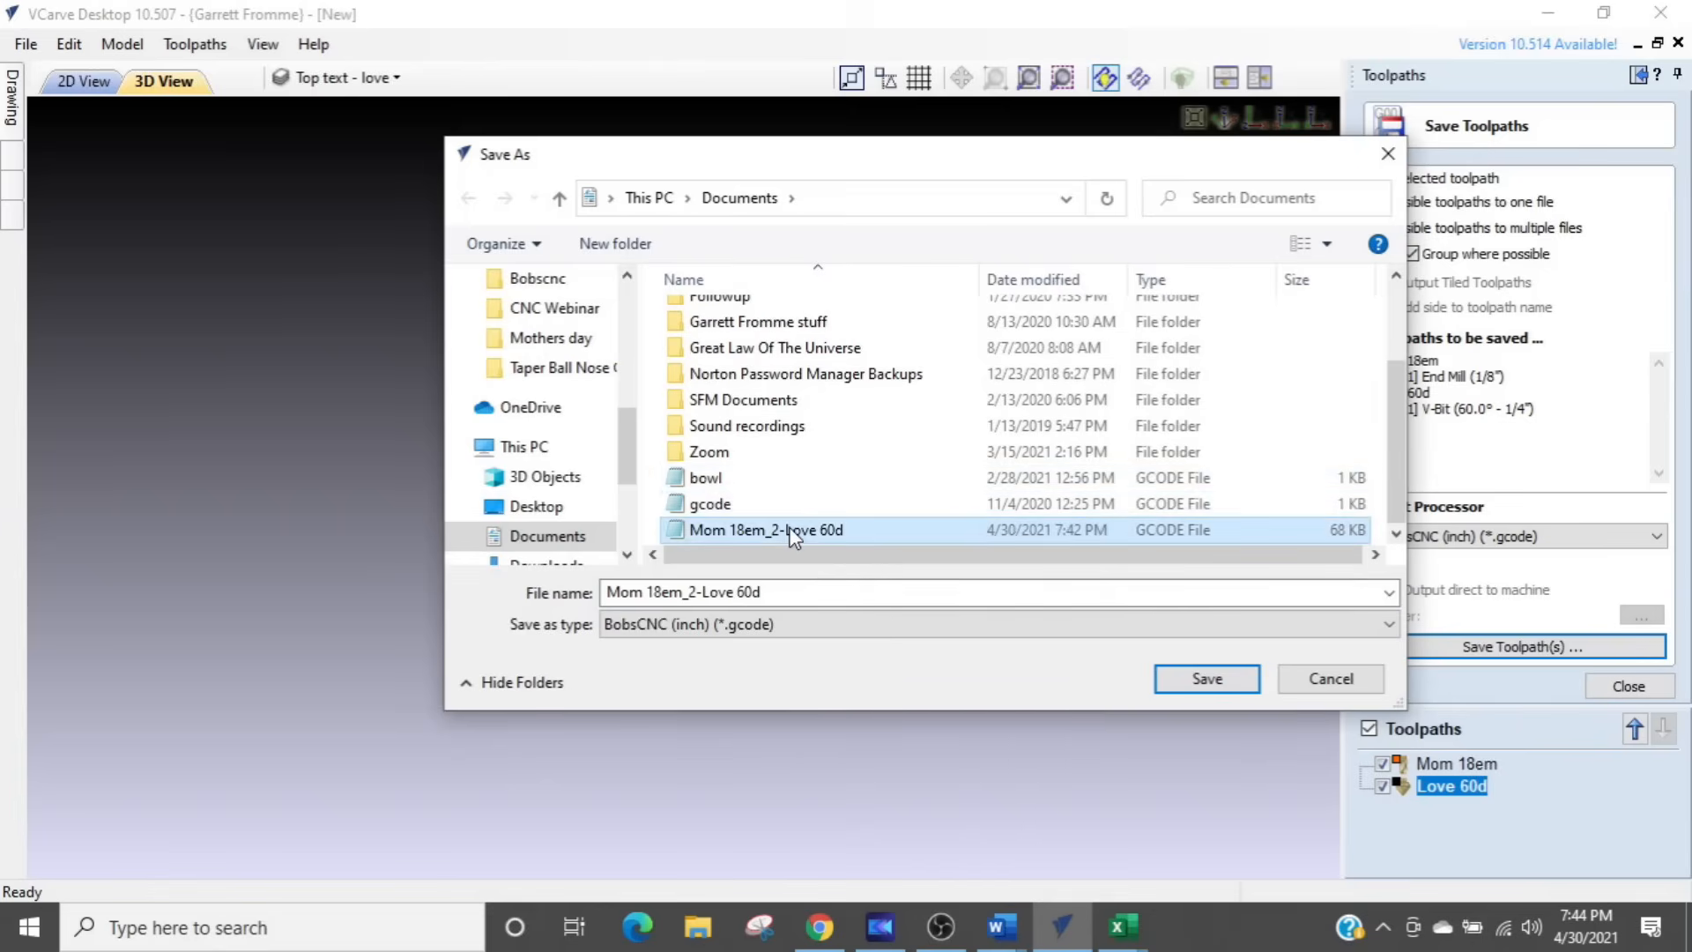
{"action": "key", "text": "Delete"}
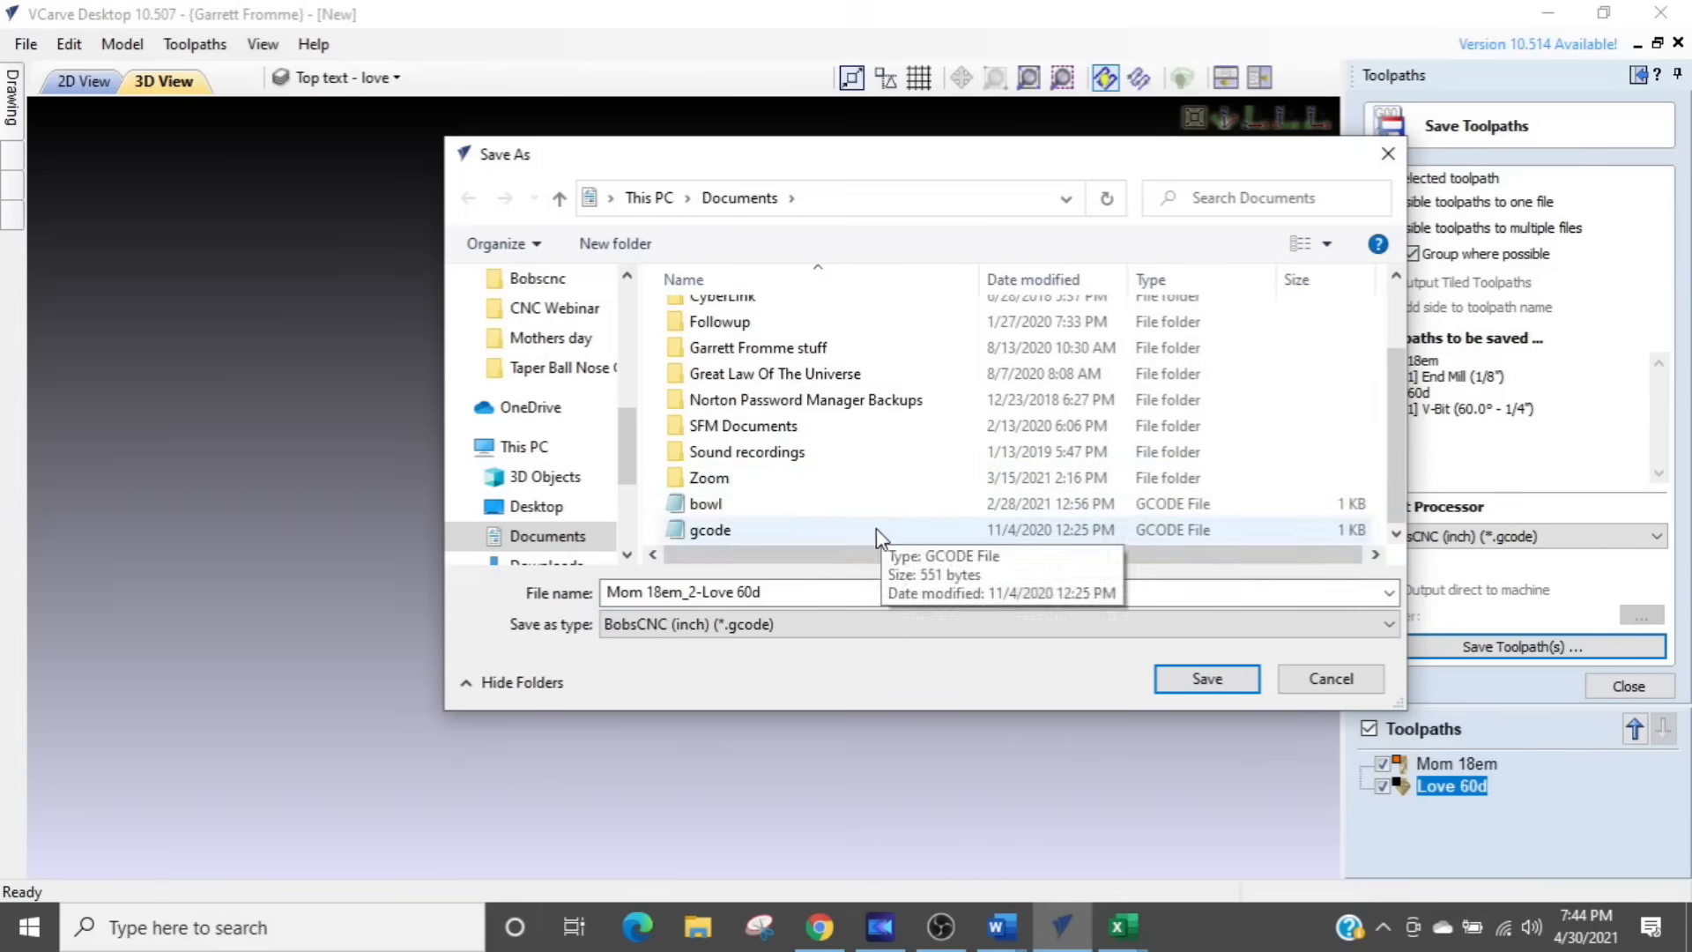
Step: Save the recalculated toolpaths as BobsCNC G-code files in Documents under the name Mom
{"action": "left_click", "coordinate": [809, 604]}
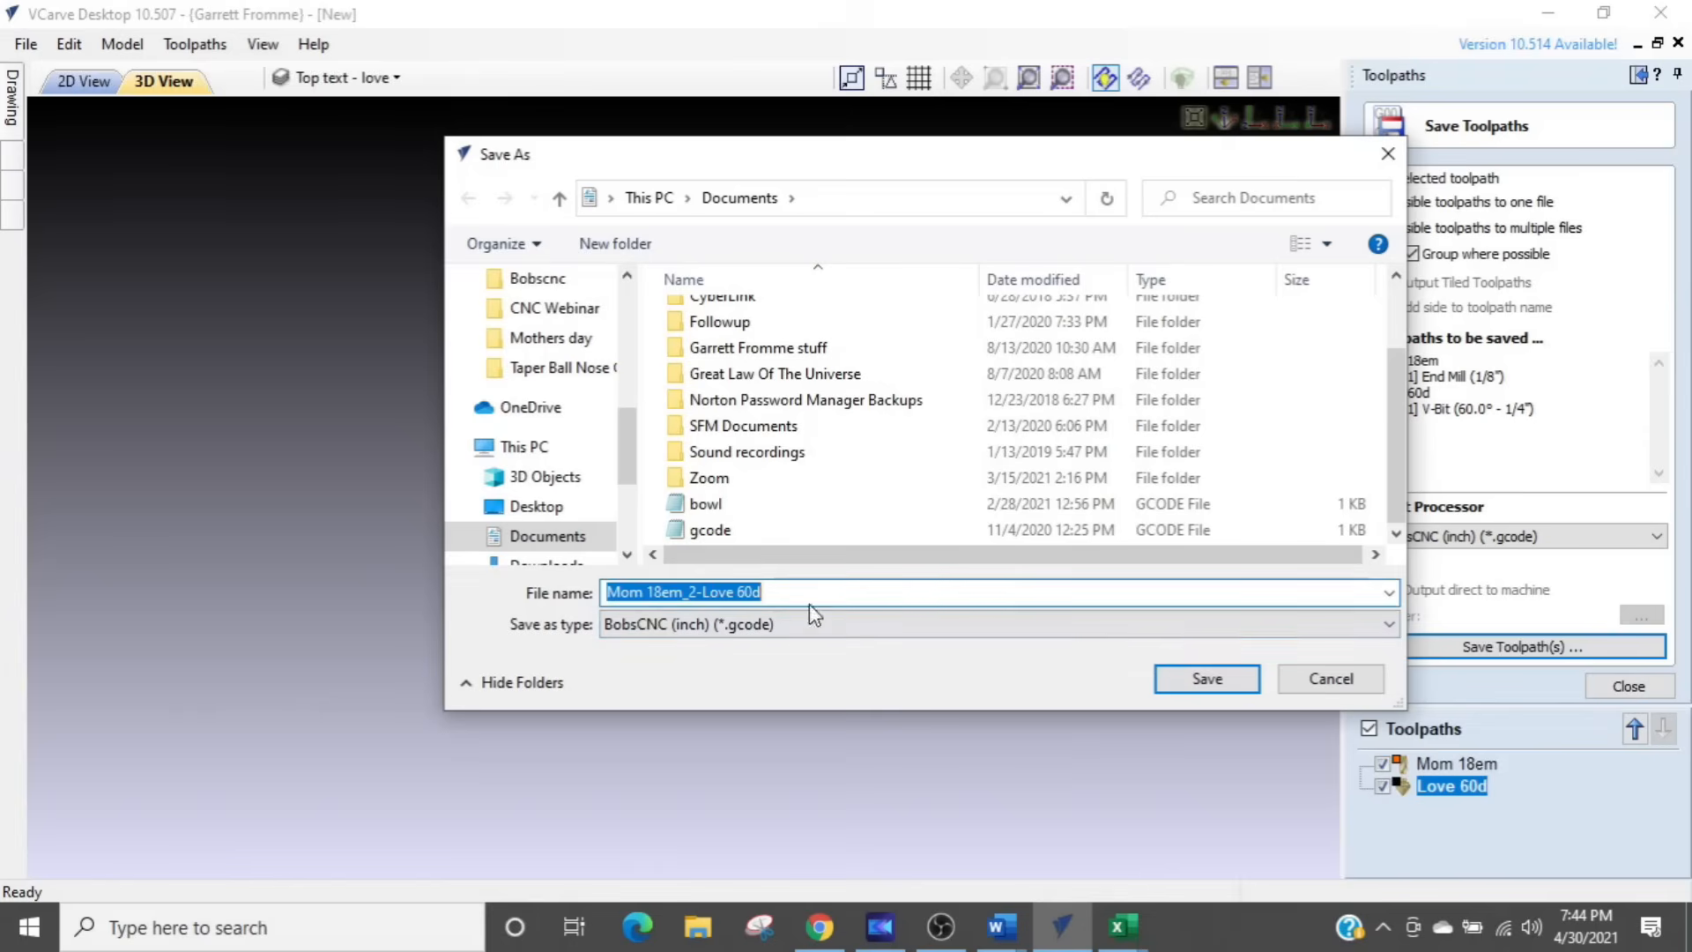
{"action": "type", "text": "Mom"}
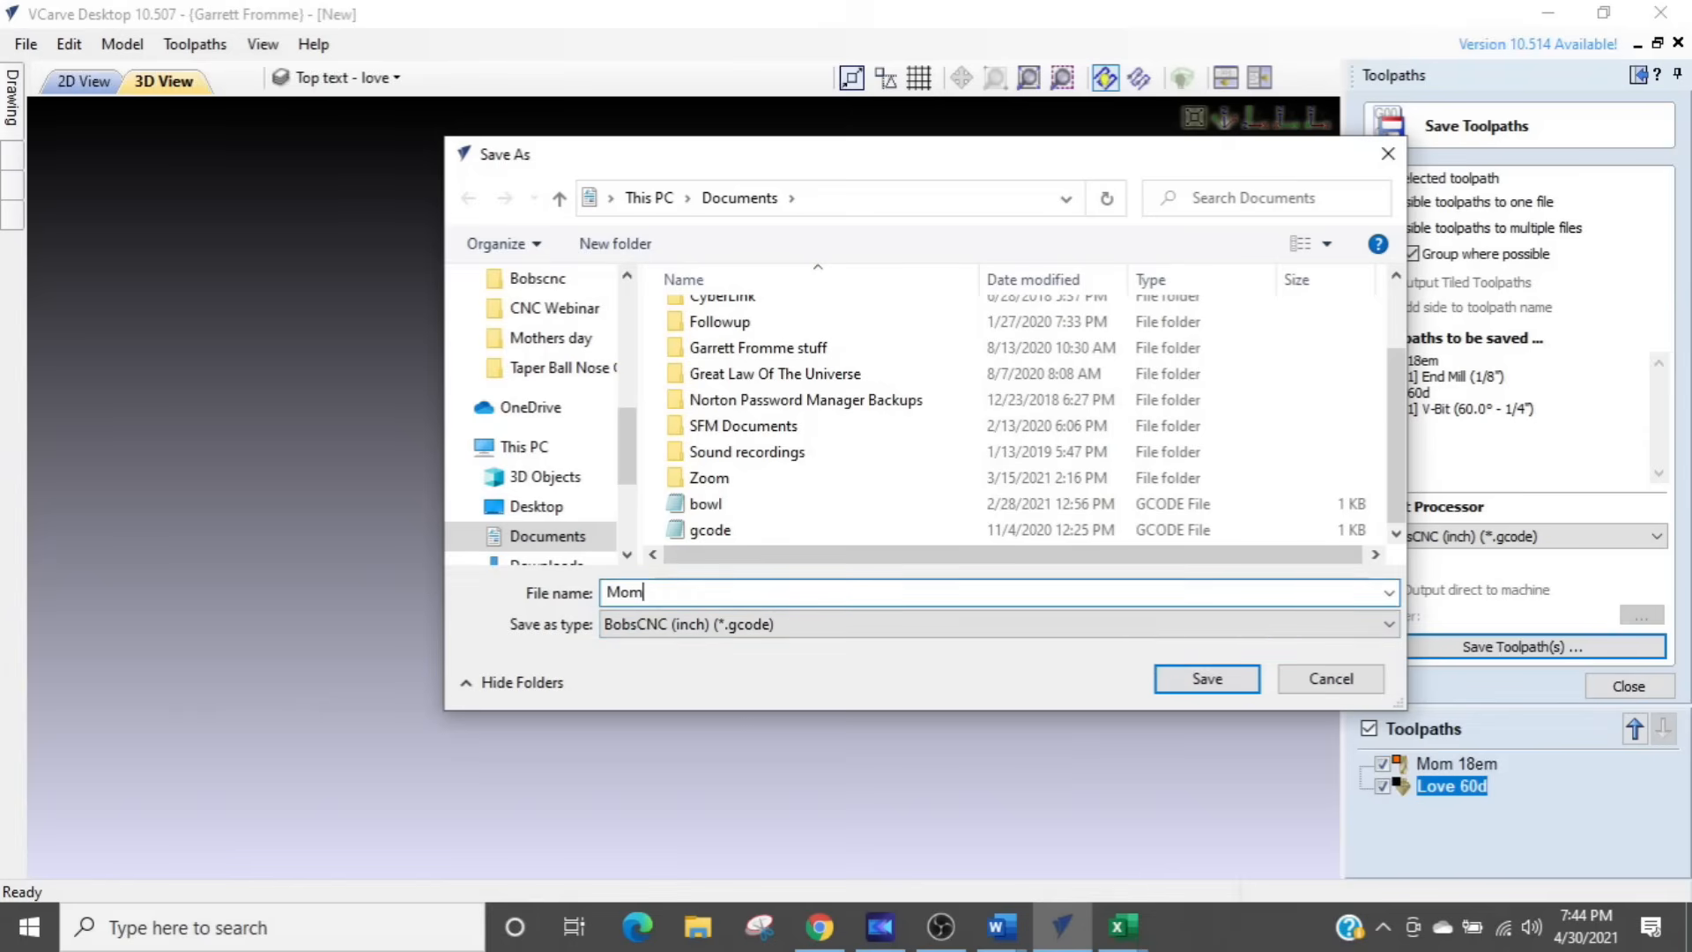
{"action": "left_click", "coordinate": [1180, 673]}
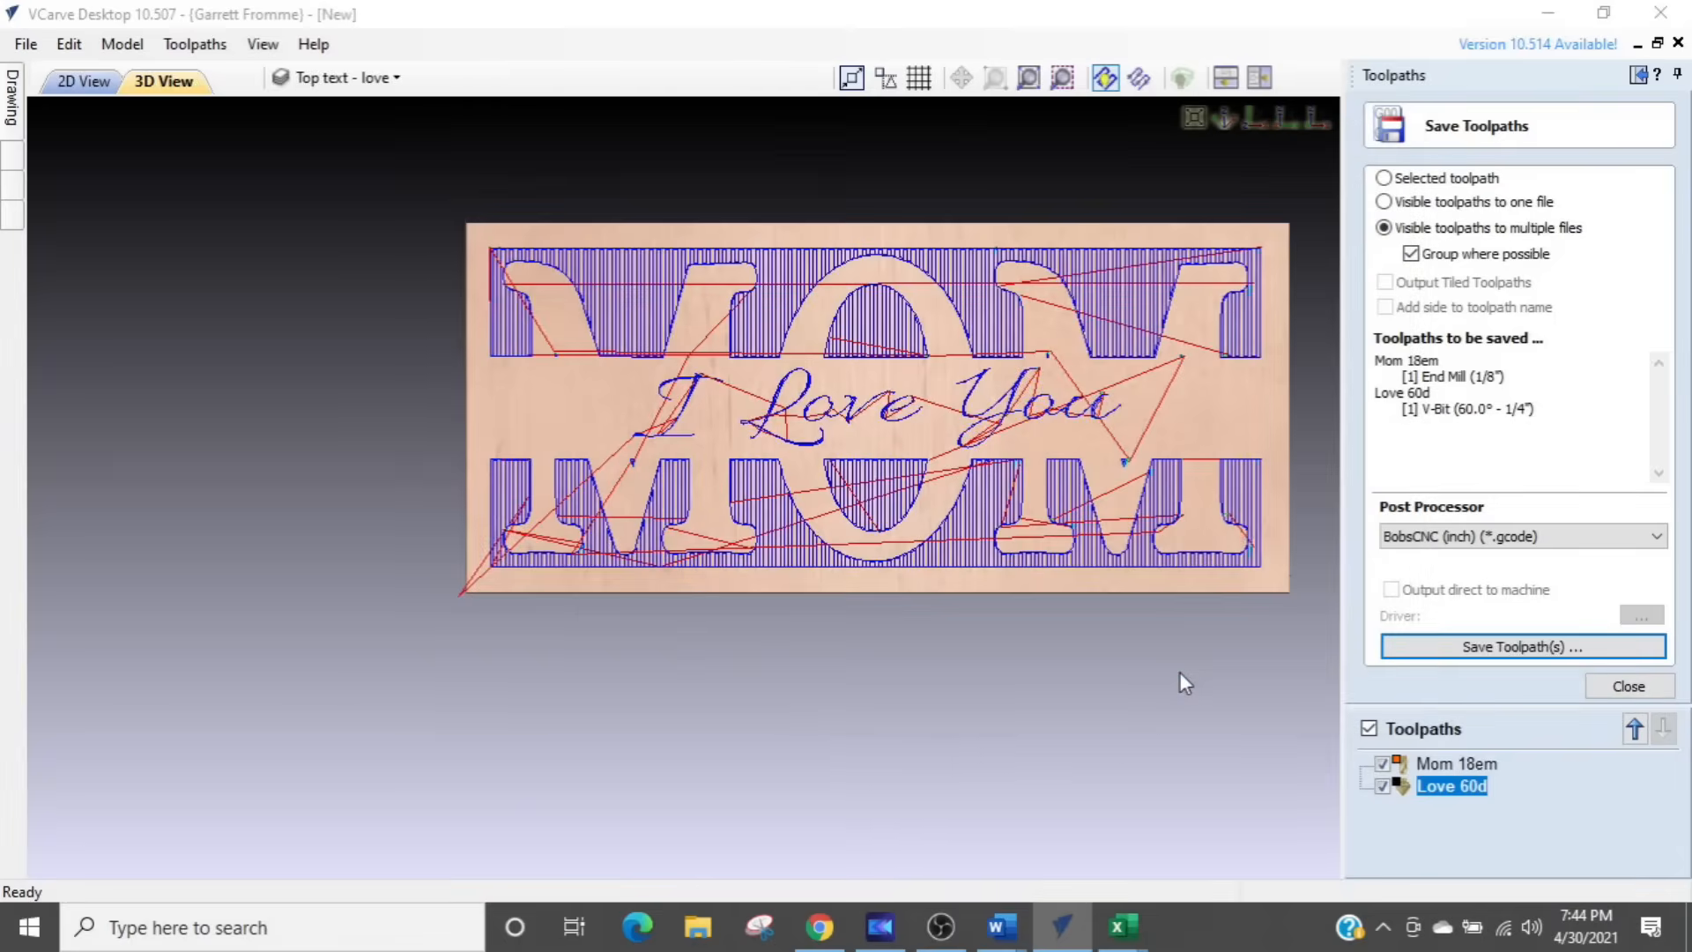
Step: Check the Documents folder in File Explorer for the new end mill and V-bit G-code files, then close the window
{"action": "left_click", "coordinate": [698, 933]}
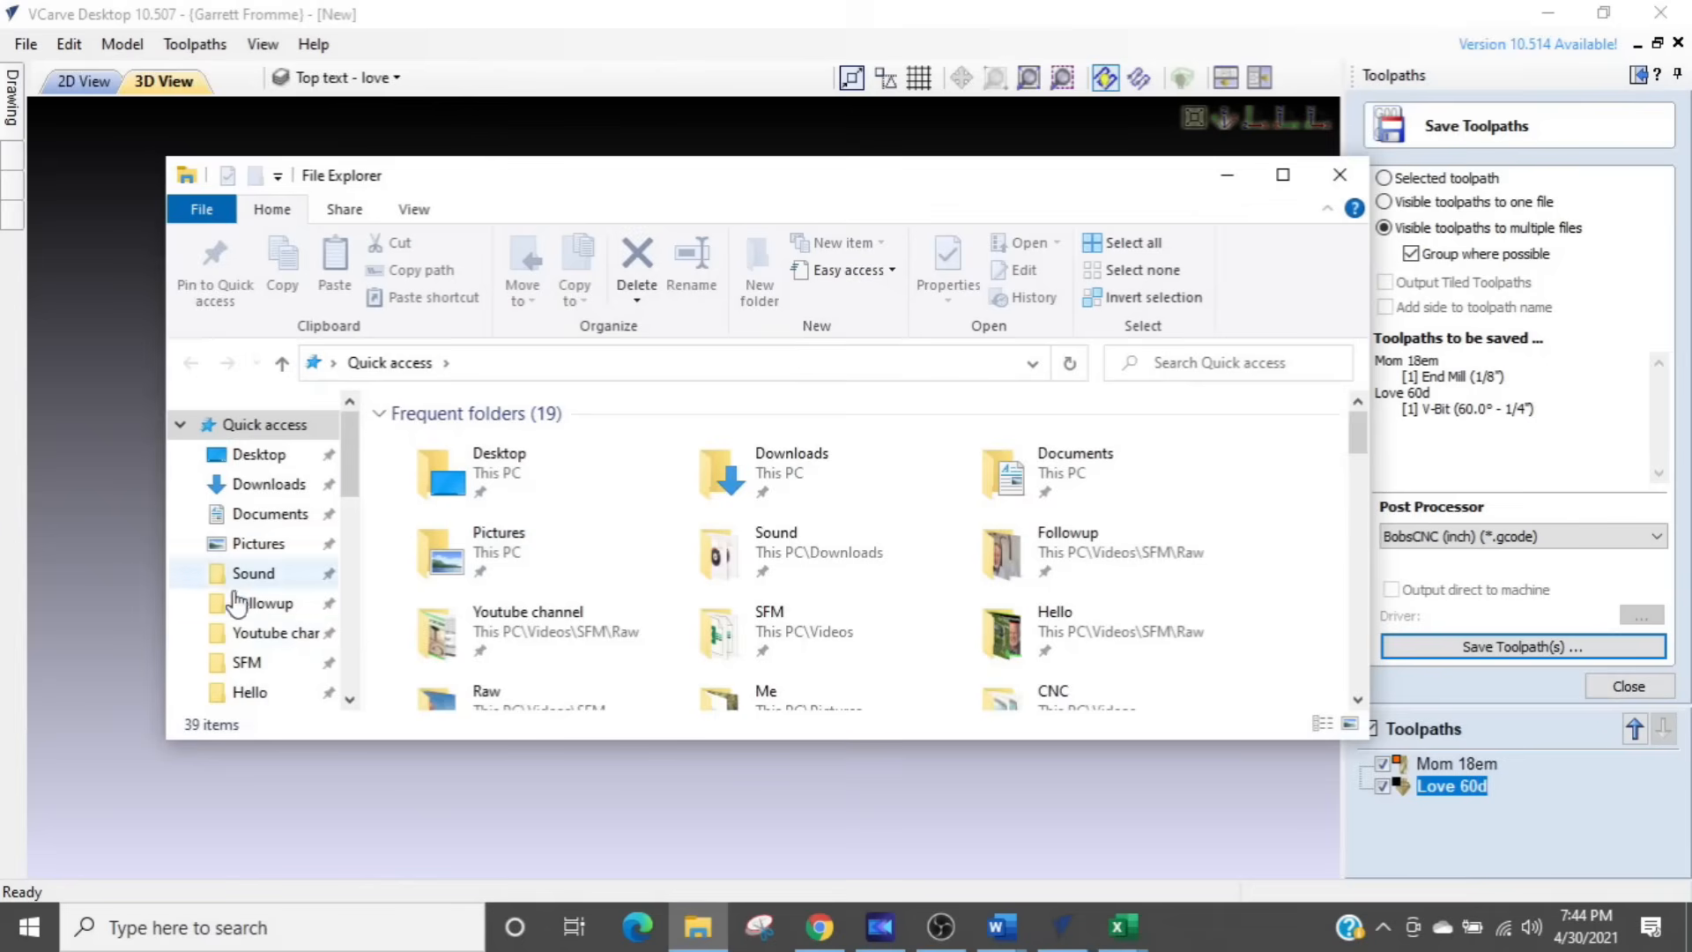
{"action": "left_click", "coordinate": [264, 515]}
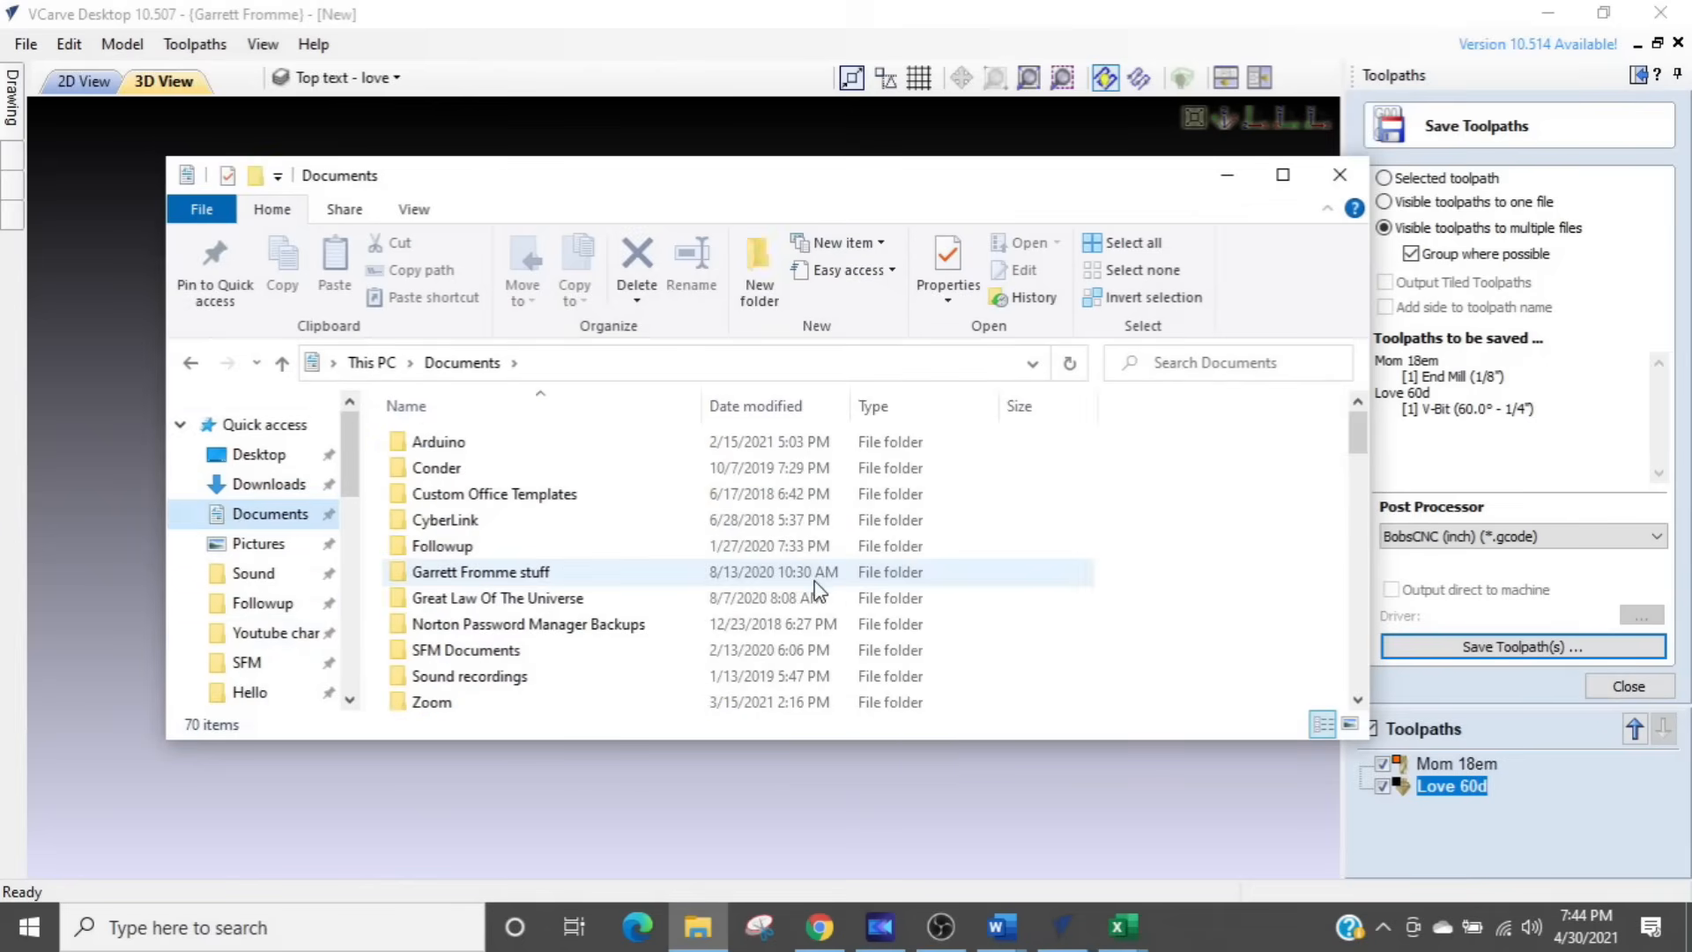
{"action": "scroll", "coordinate": [627, 699], "scroll_direction": "down", "scroll_amount": 10}
{"action": "scroll", "coordinate": [631, 701], "scroll_direction": "down", "scroll_amount": 2}
{"action": "scroll", "coordinate": [631, 700], "scroll_direction": "down", "scroll_amount": 8}
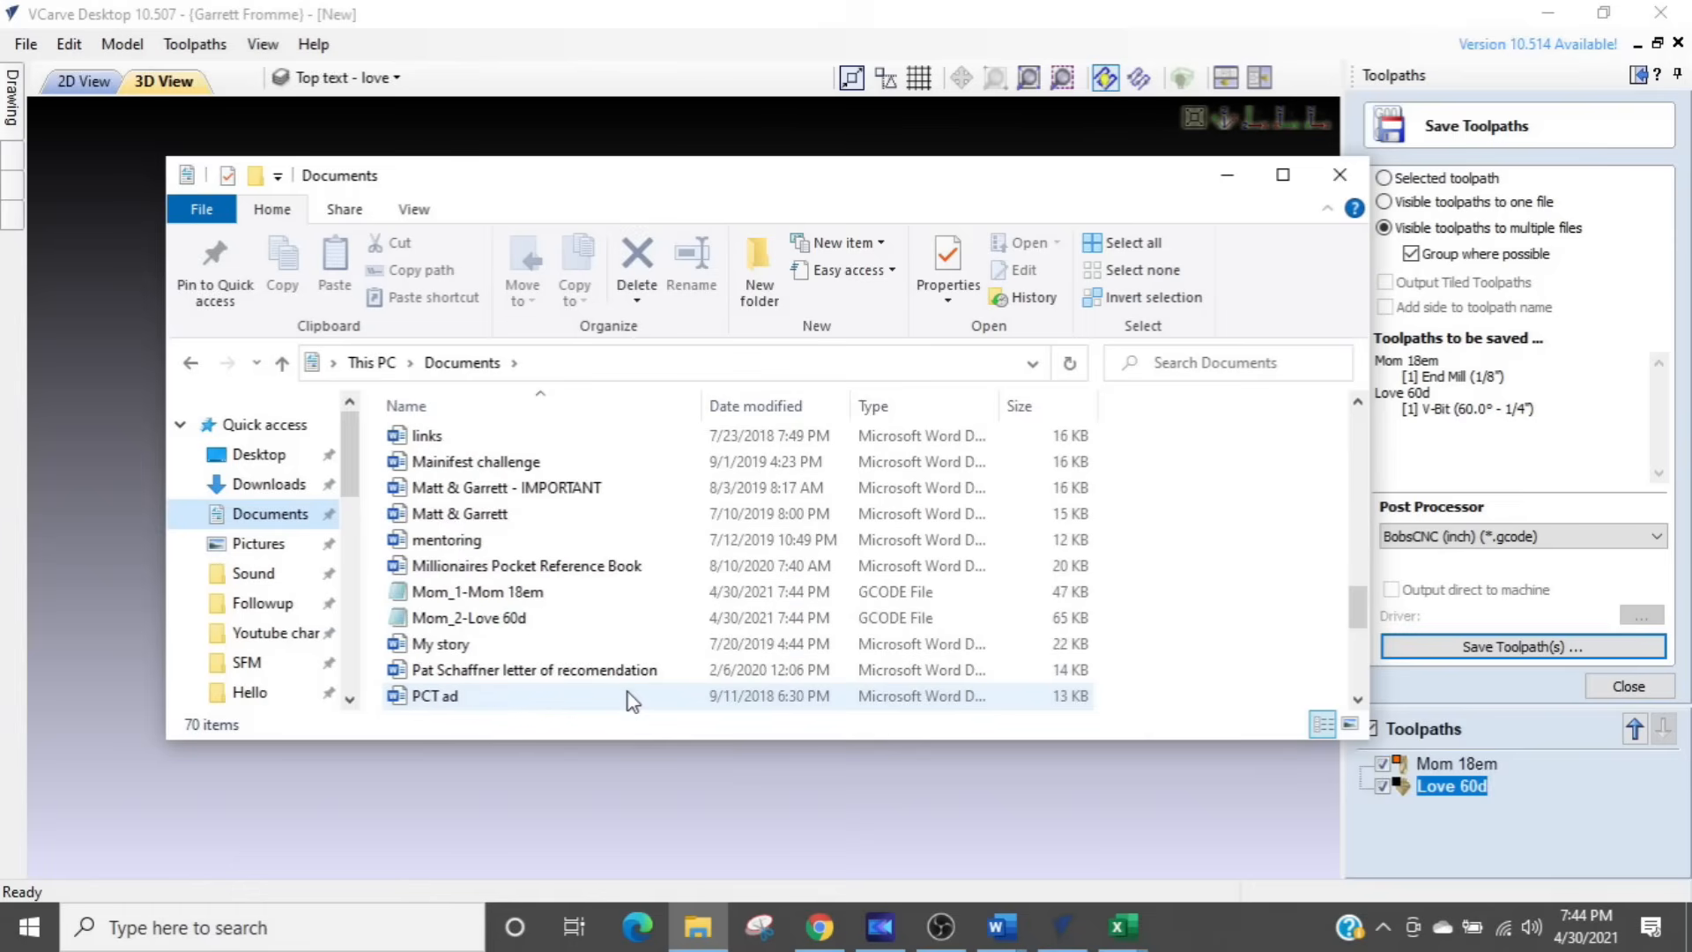
{"action": "scroll", "coordinate": [631, 692], "scroll_direction": "up", "scroll_amount": 3}
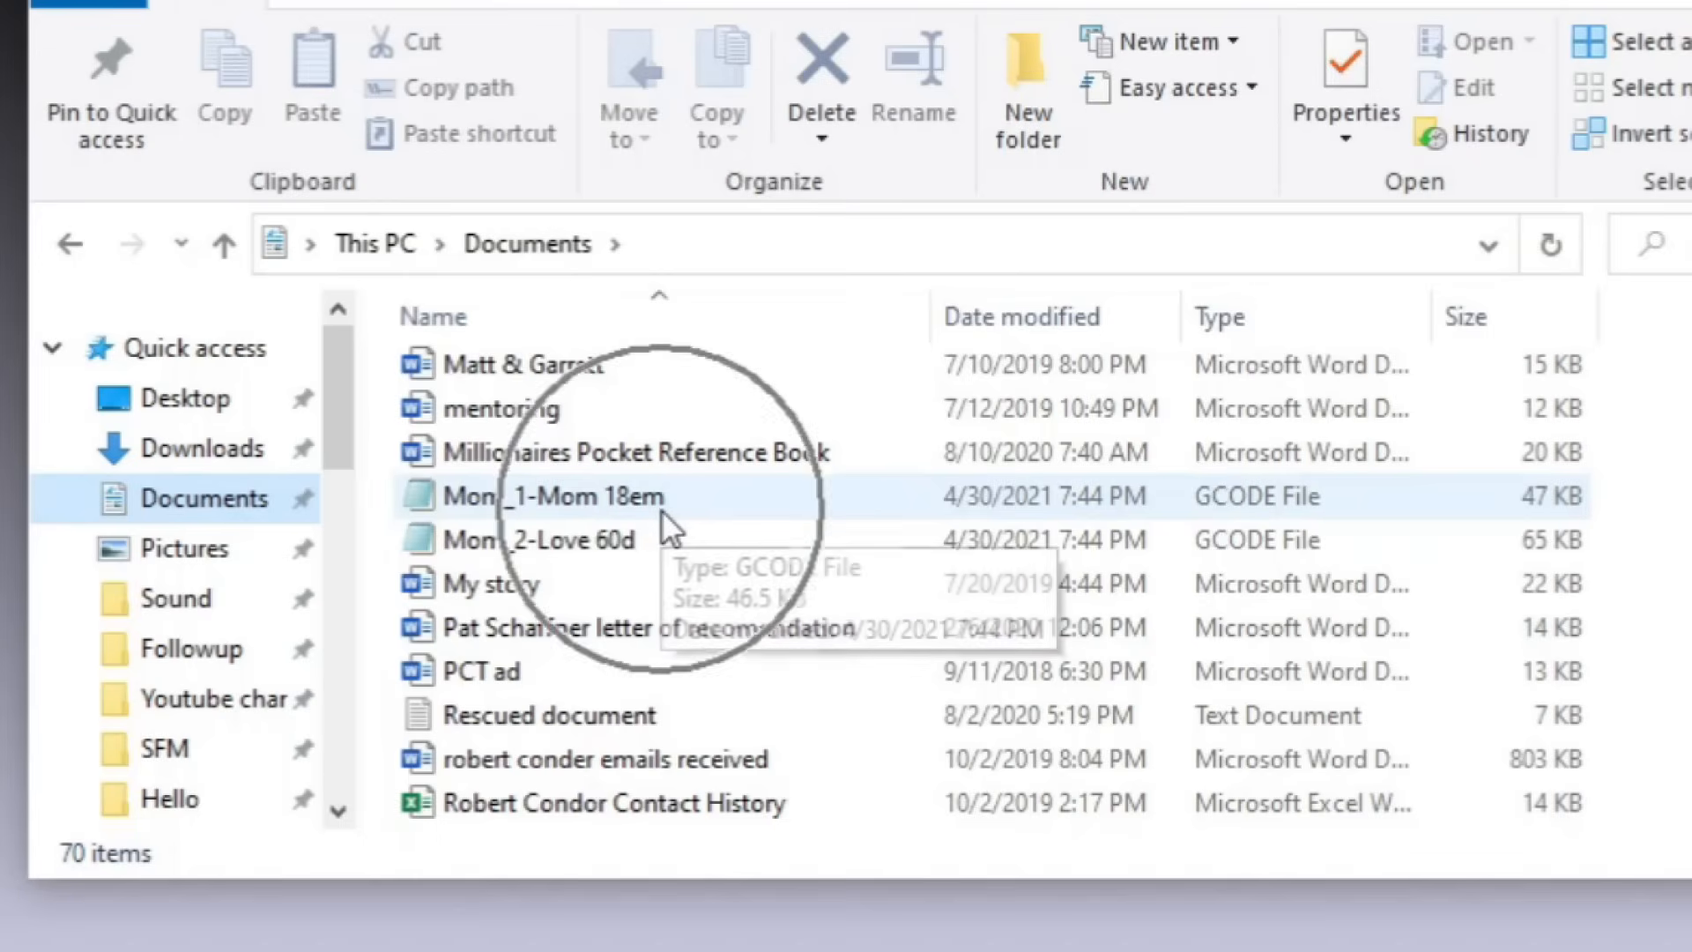
{"action": "key", "text": "ctrl"}
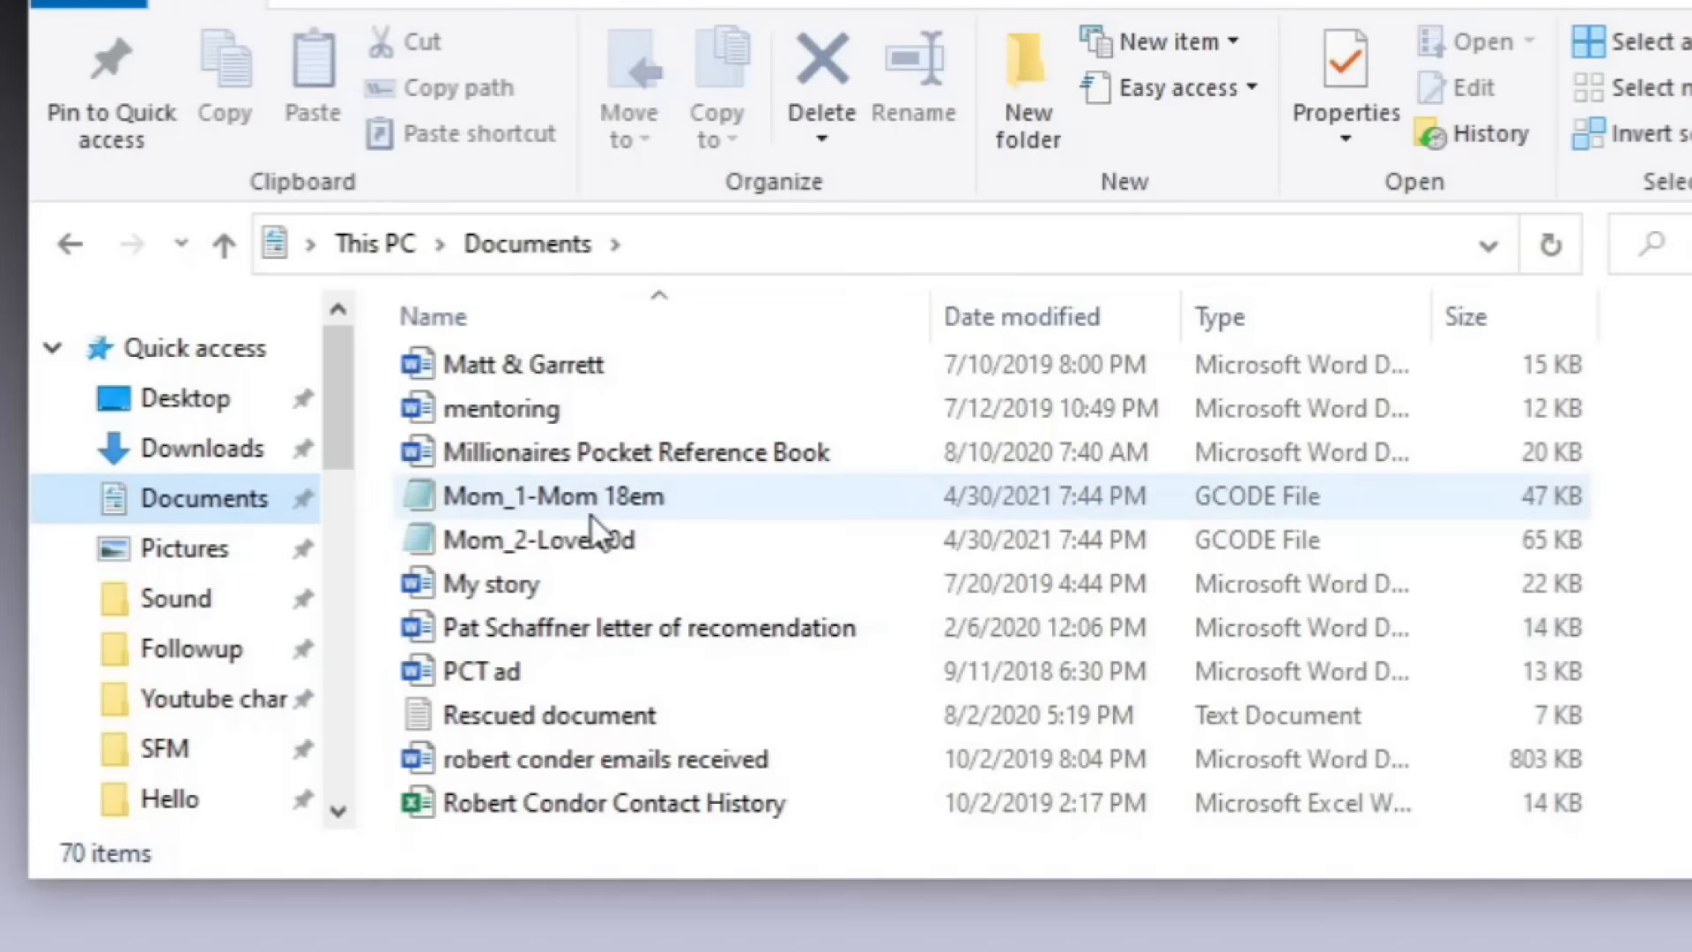
{"action": "key", "text": "ctrl"}
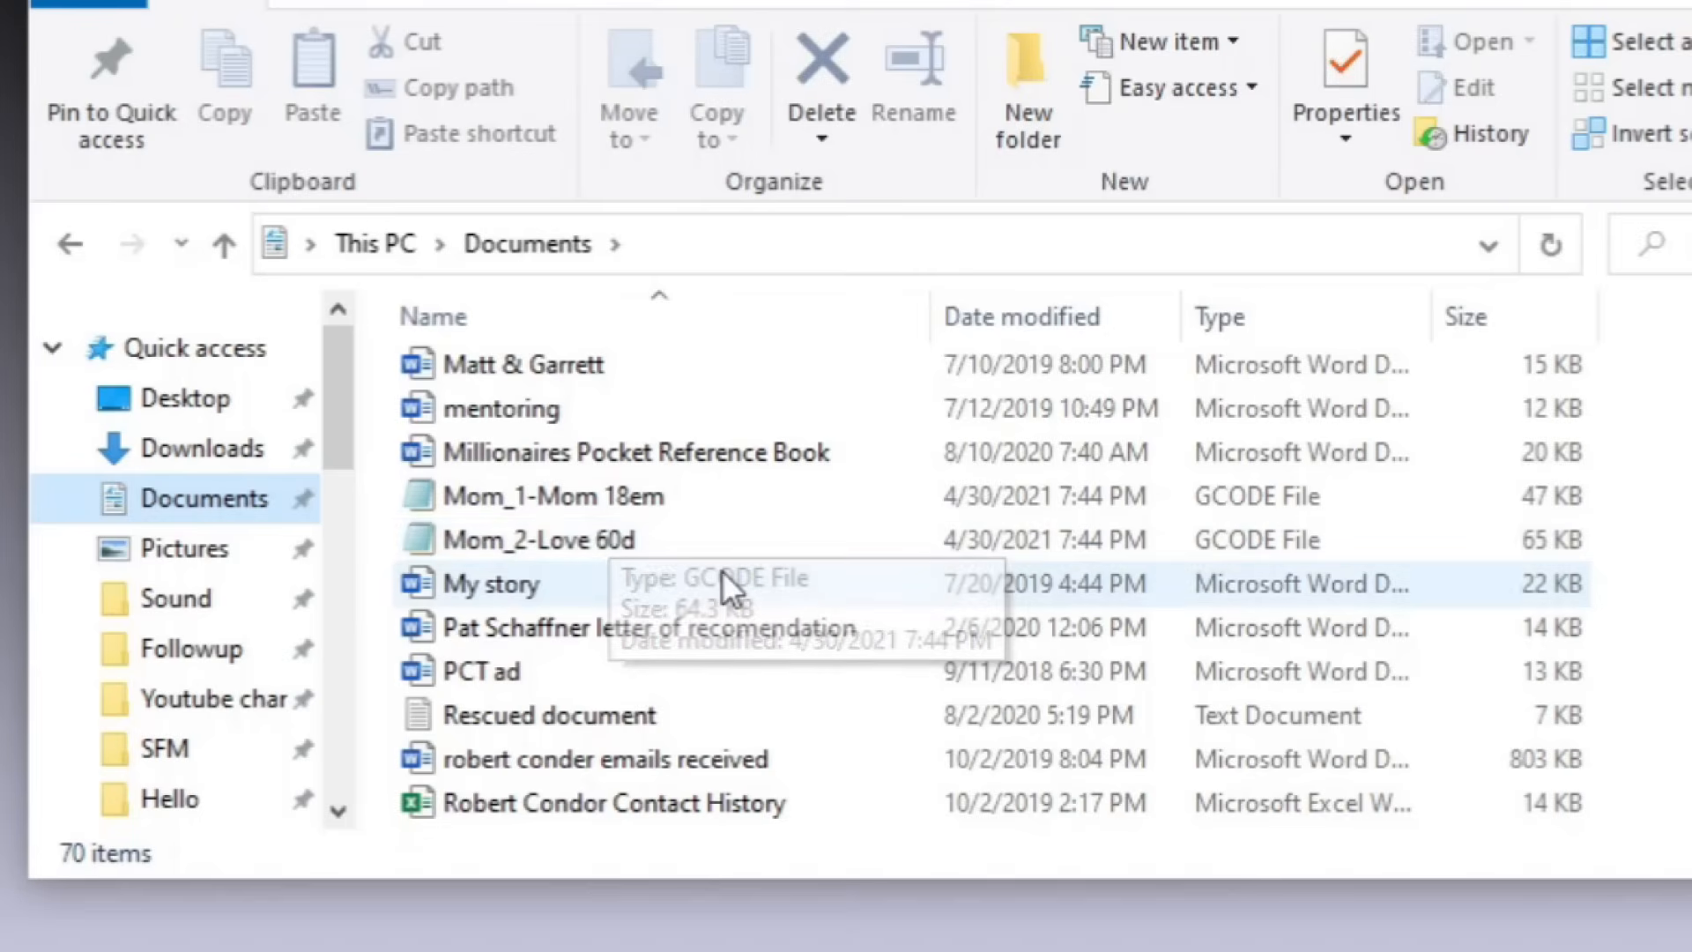
{"action": "key", "text": "ctrl"}
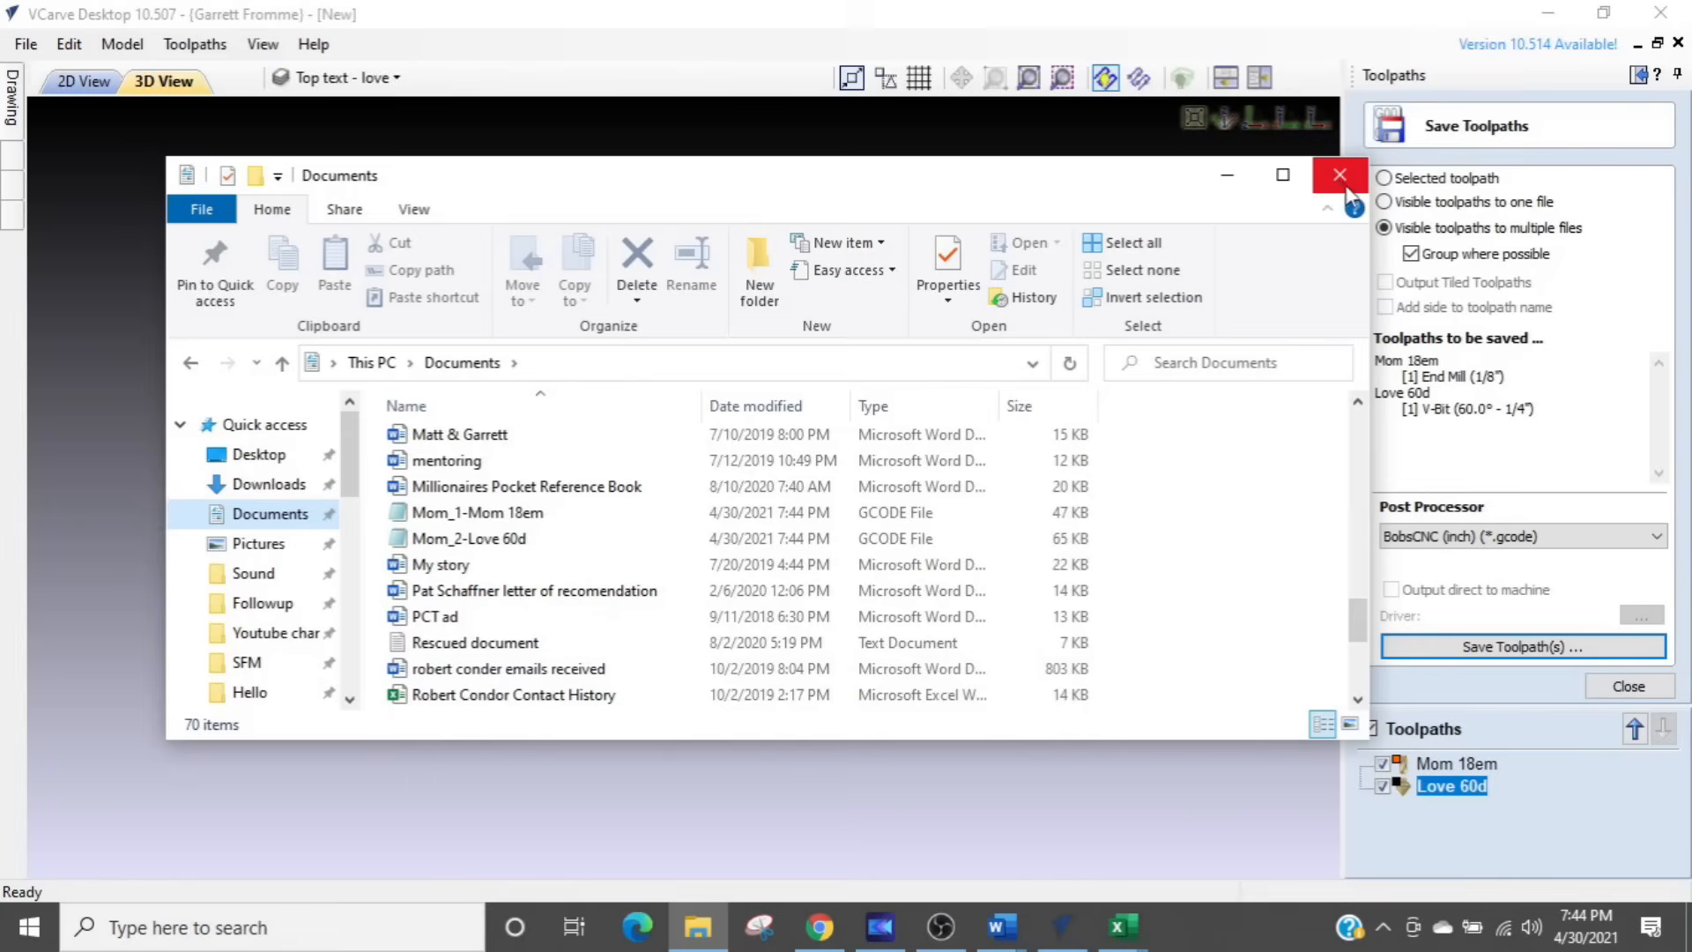
{"action": "left_click", "coordinate": [1339, 175]}
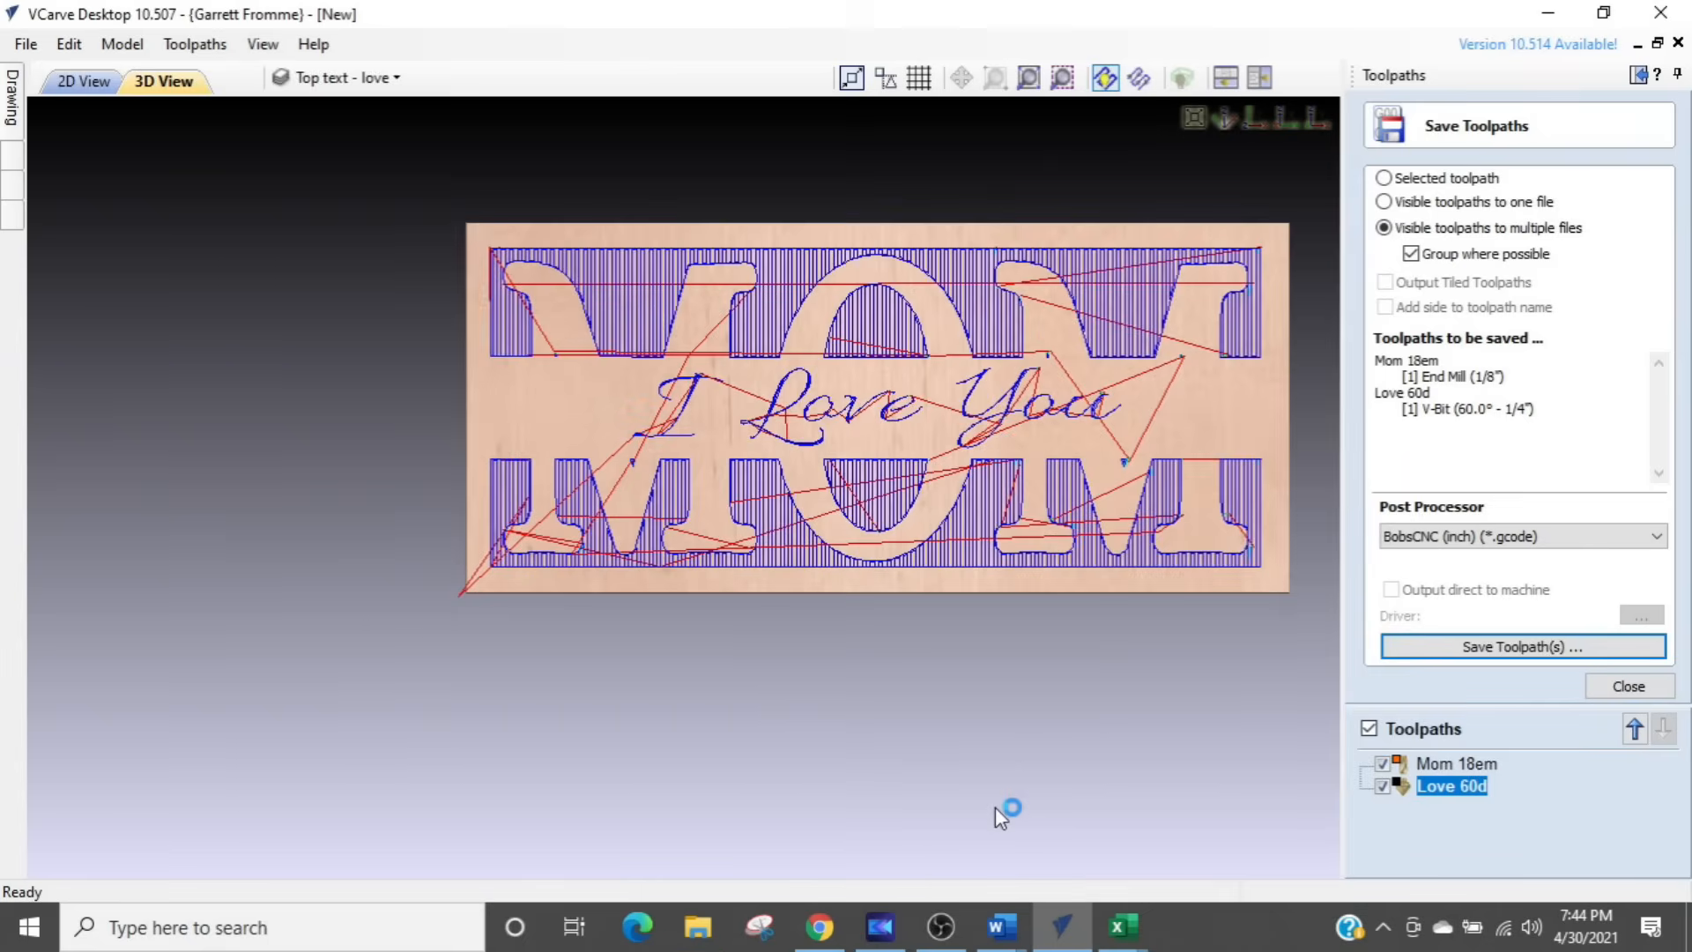